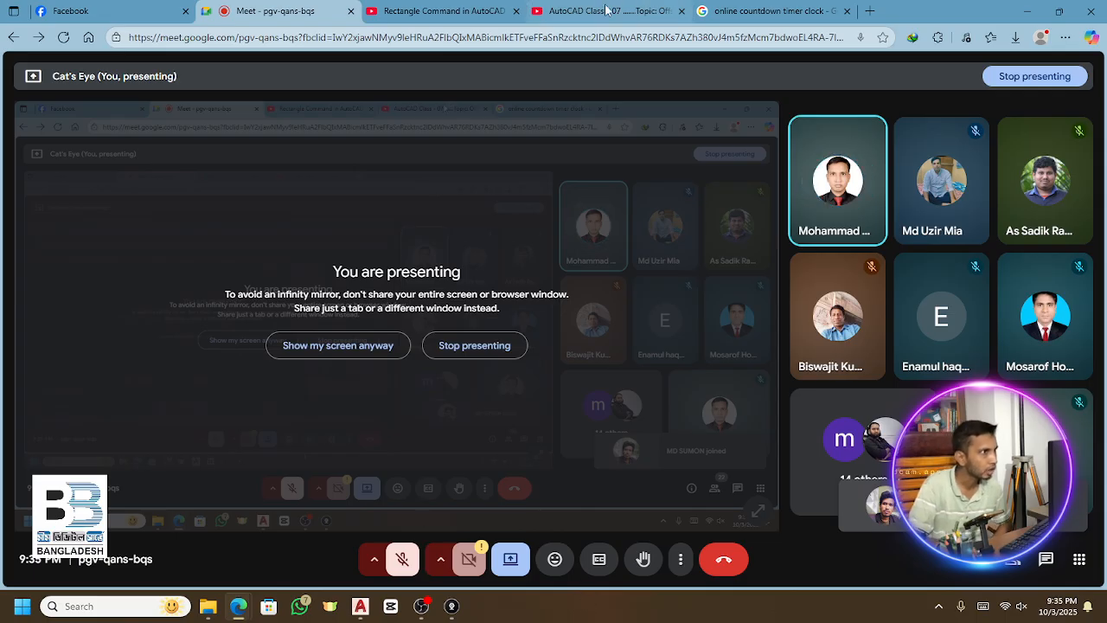
# Close the two YouTube AutoCAD video tabs and the online countdown timer tab in the browser
pyautogui.click(516, 12)
pyautogui.click(517, 11)
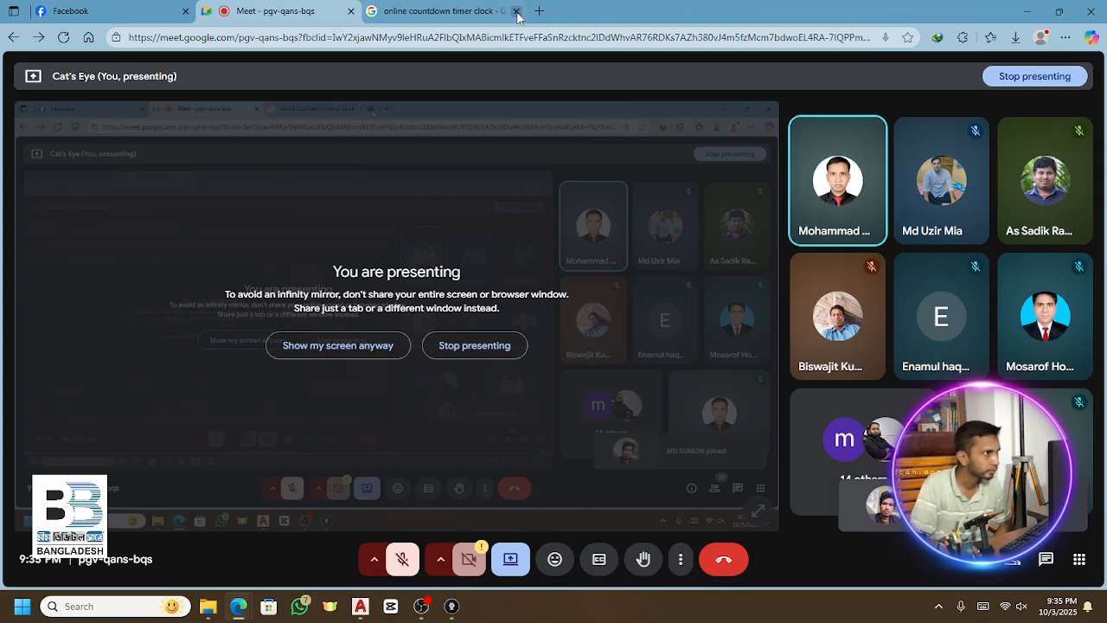
pyautogui.click(517, 11)
# Switch to AutoCAD, open the recent drawing last opened October 3, 2025, and dismiss the missing reference files notice
pyautogui.click(361, 607)
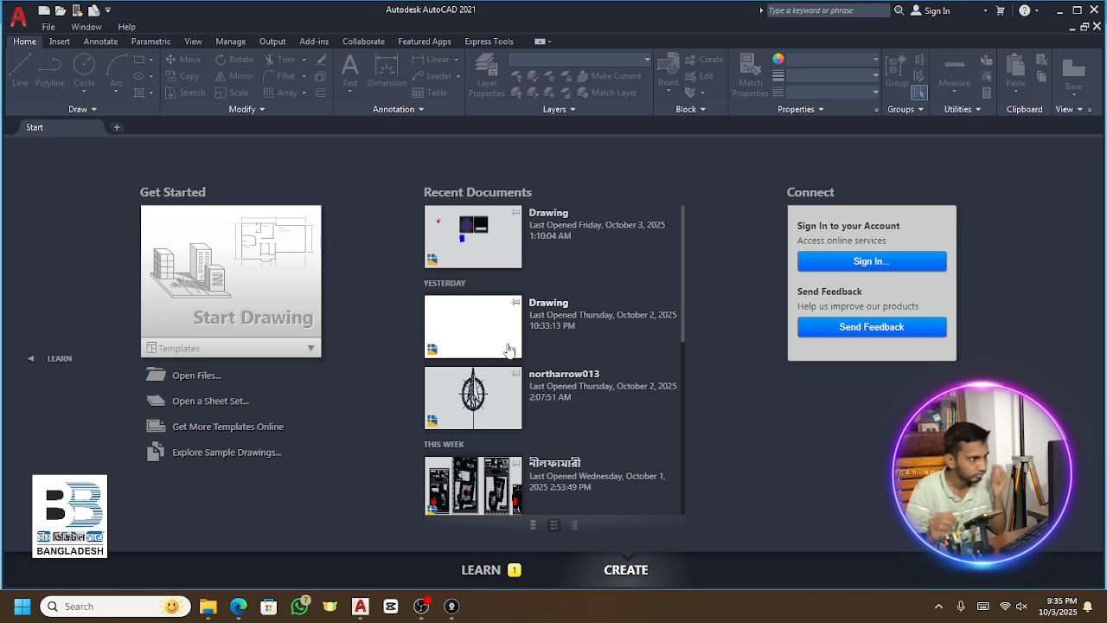
pyautogui.click(561, 220)
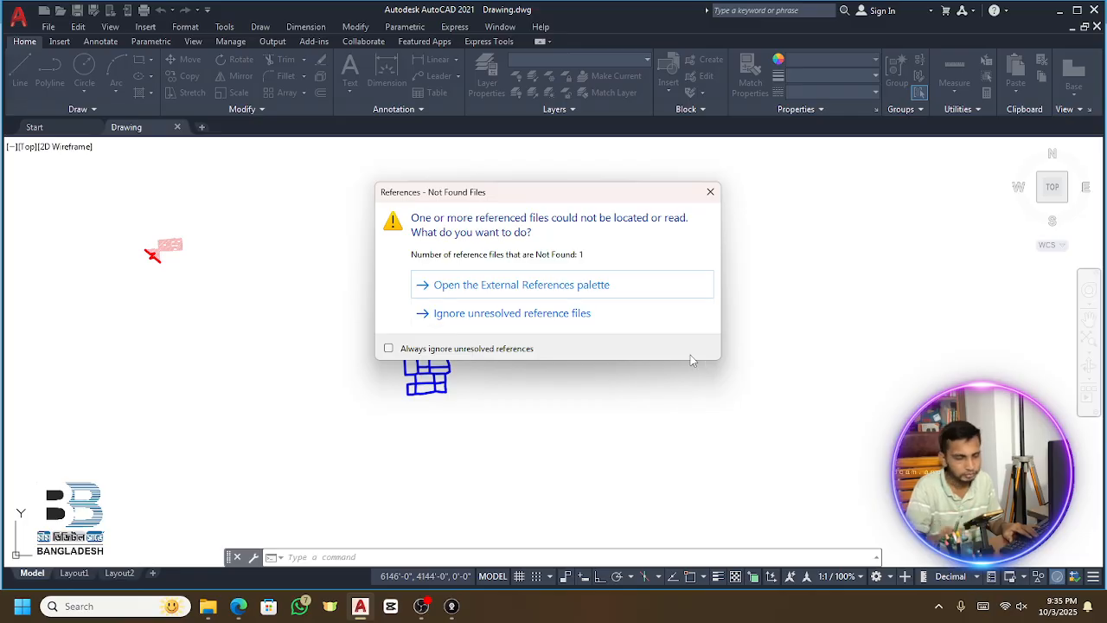
pyautogui.click(710, 191)
pyautogui.press('Escape')
pyautogui.scroll(-2, 694, 320)
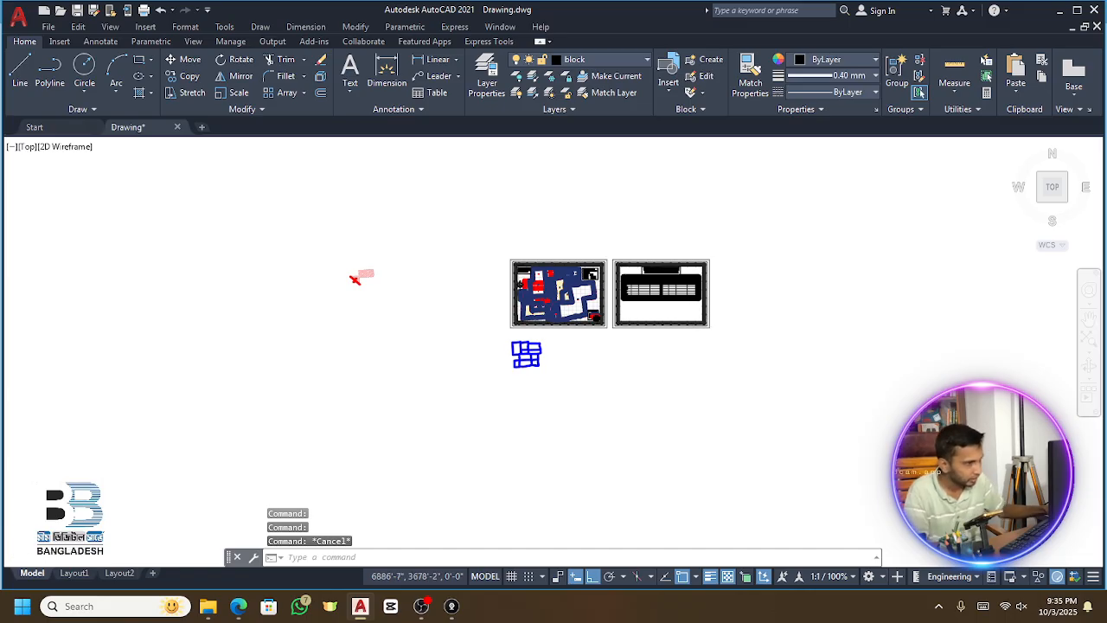
pyautogui.moveTo(919, 285); pyautogui.dragTo(818, 302, button='middle')
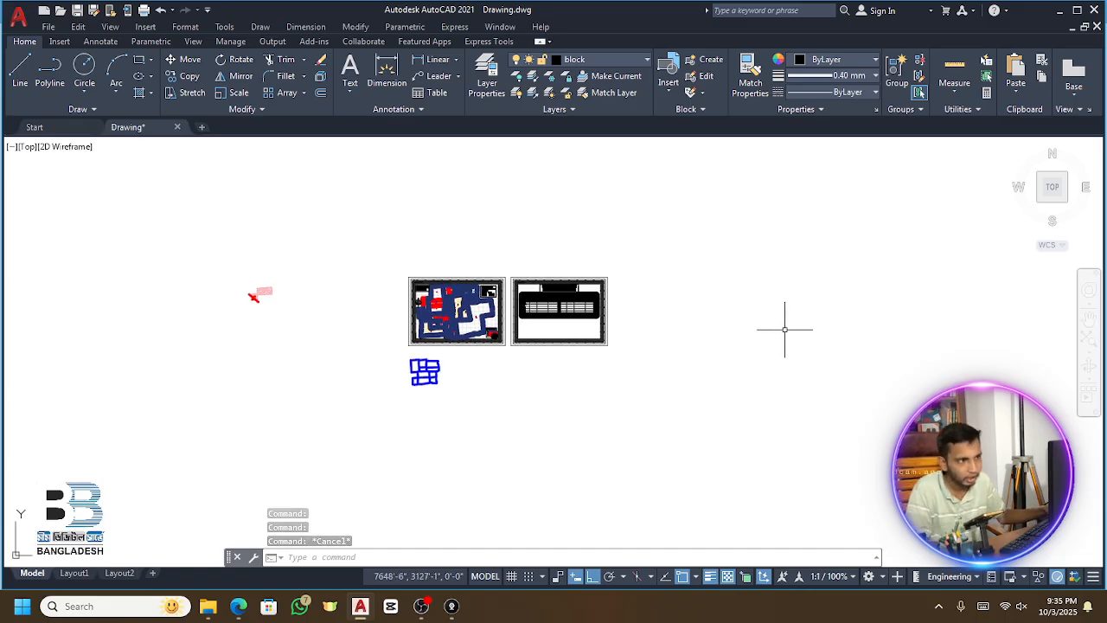
pyautogui.scroll(2, 790, 328)
pyautogui.click(49, 71)
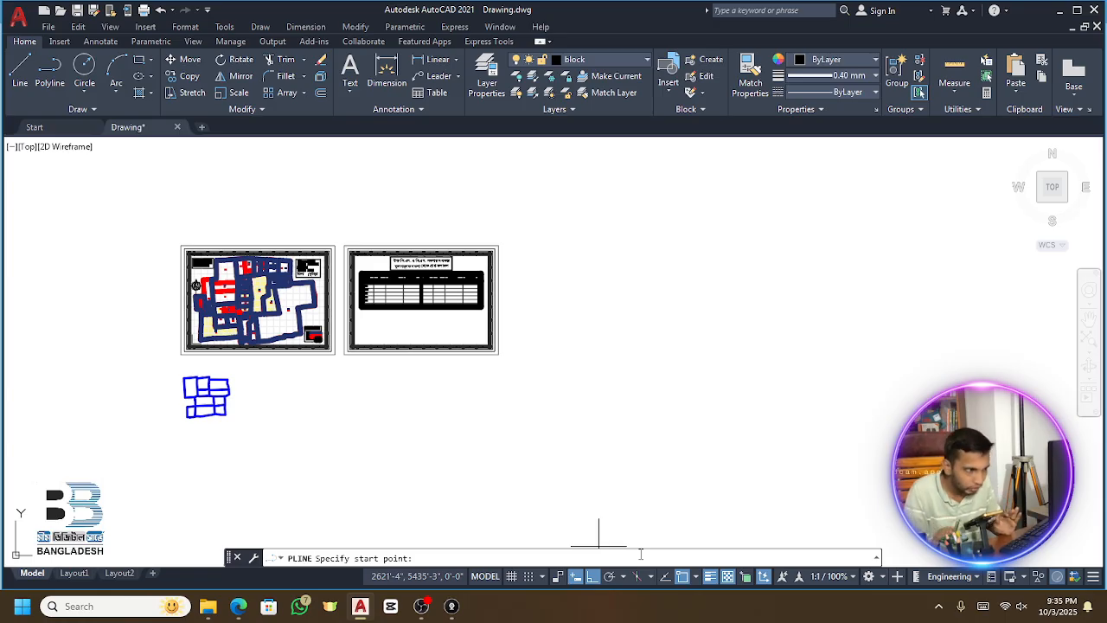
pyautogui.click(654, 287)
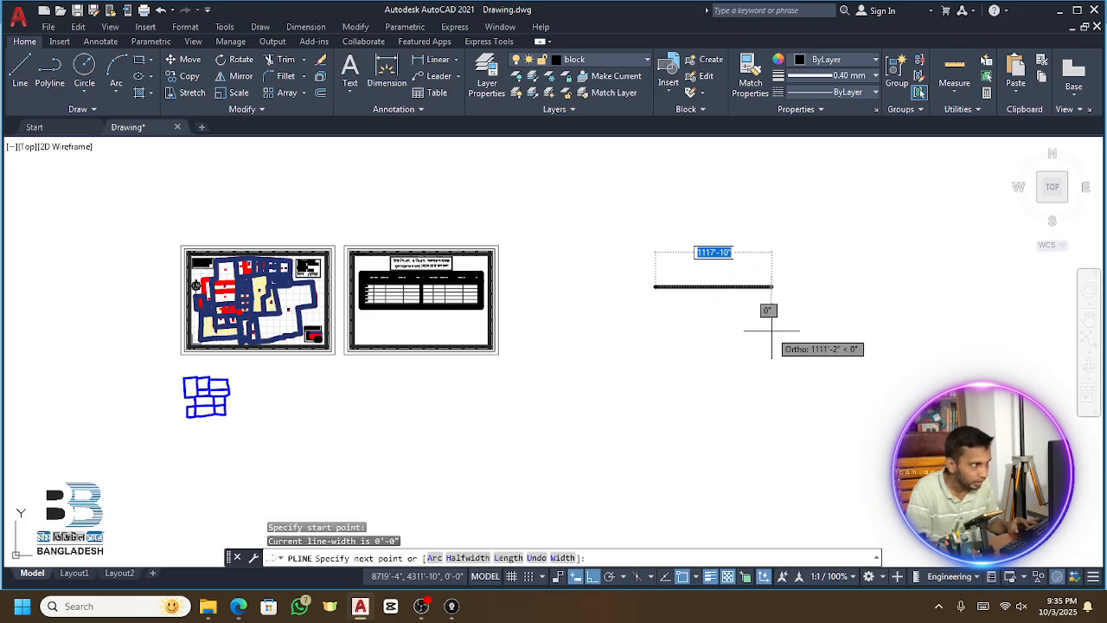
pyautogui.press('Escape')
# Start a polyline in an empty area away from the existing drawings with a 40' horizontal segment towards the right
pyautogui.scroll(-4, 594, 328)
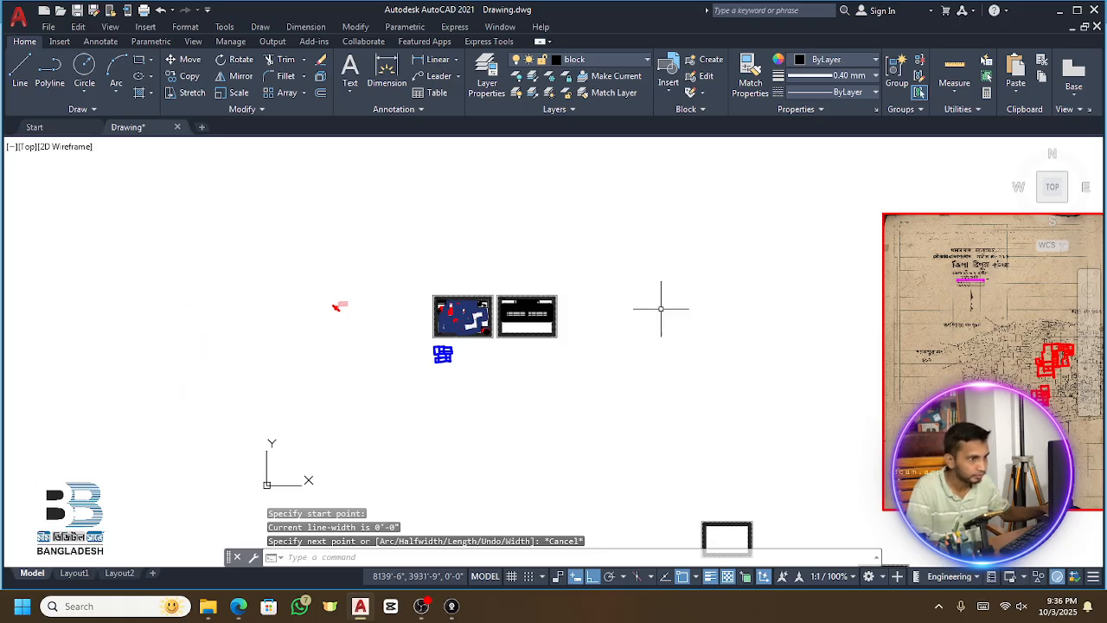
pyautogui.scroll(-4, 666, 308)
pyautogui.scroll(4, 1003, 330)
pyautogui.scroll(-4, 662, 340)
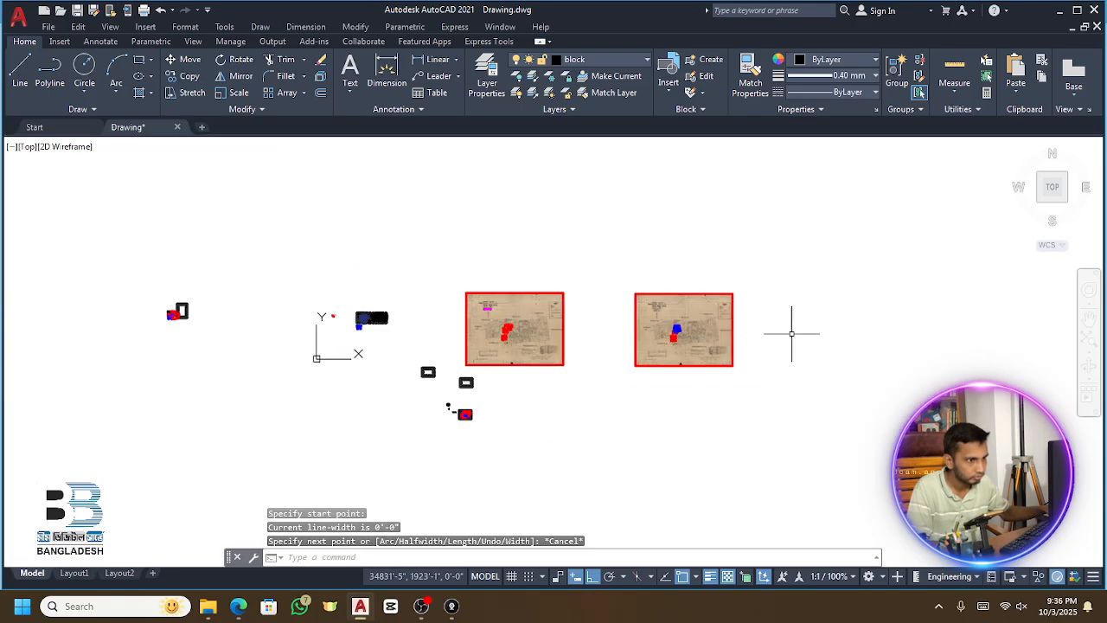
pyautogui.scroll(4, 579, 323)
pyautogui.scroll(5, 684, 329)
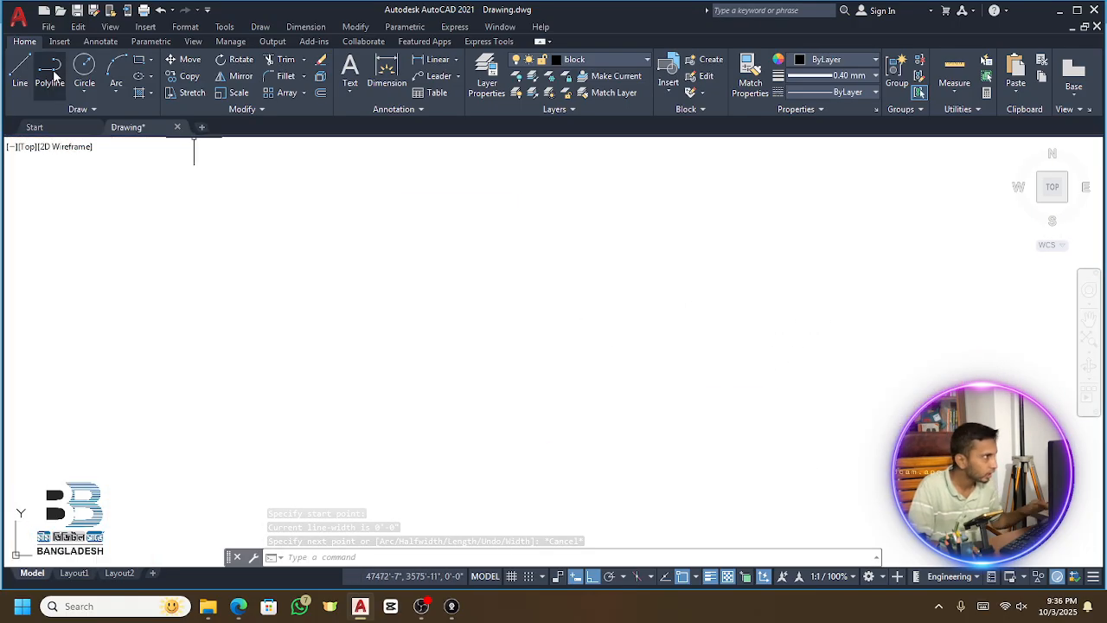
pyautogui.click(54, 76)
pyautogui.click(476, 304)
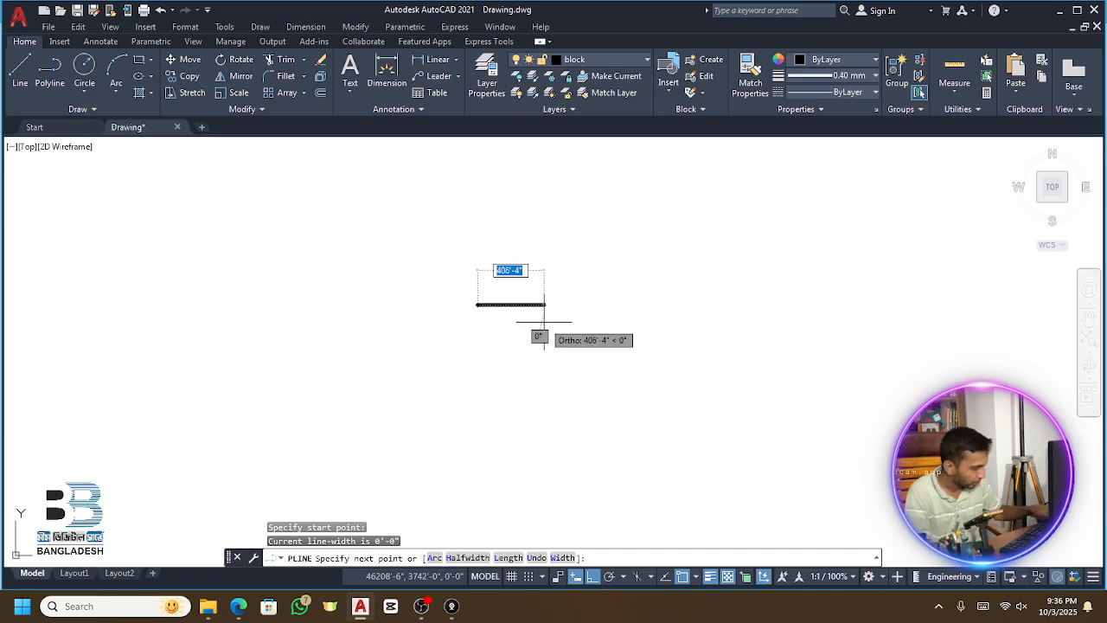
pyautogui.write('3')
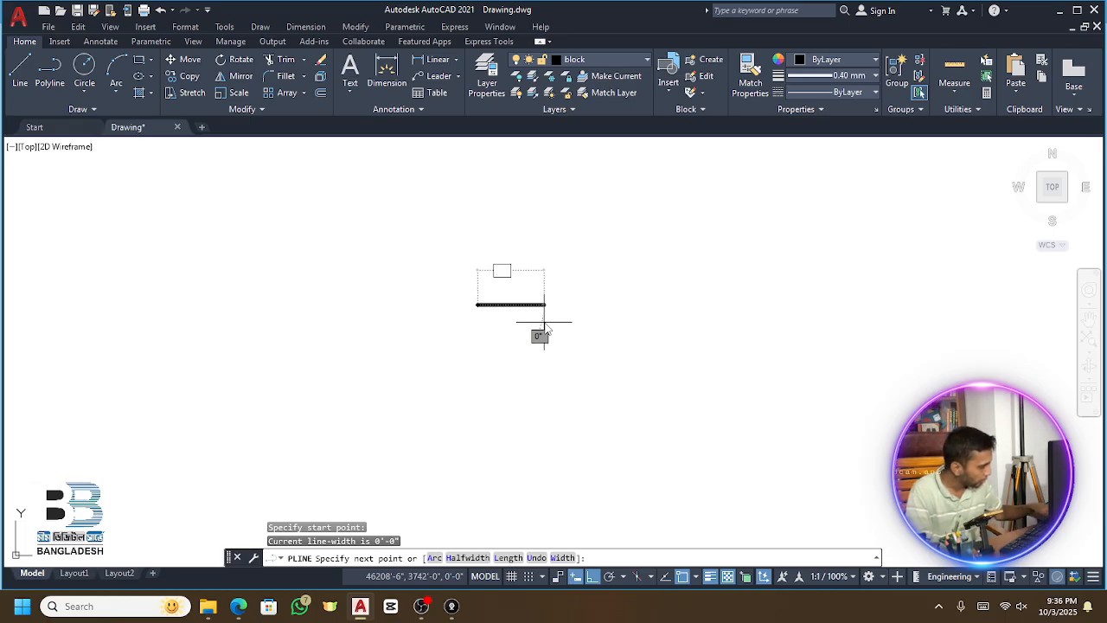
pyautogui.write('0')
pyautogui.press('Return')
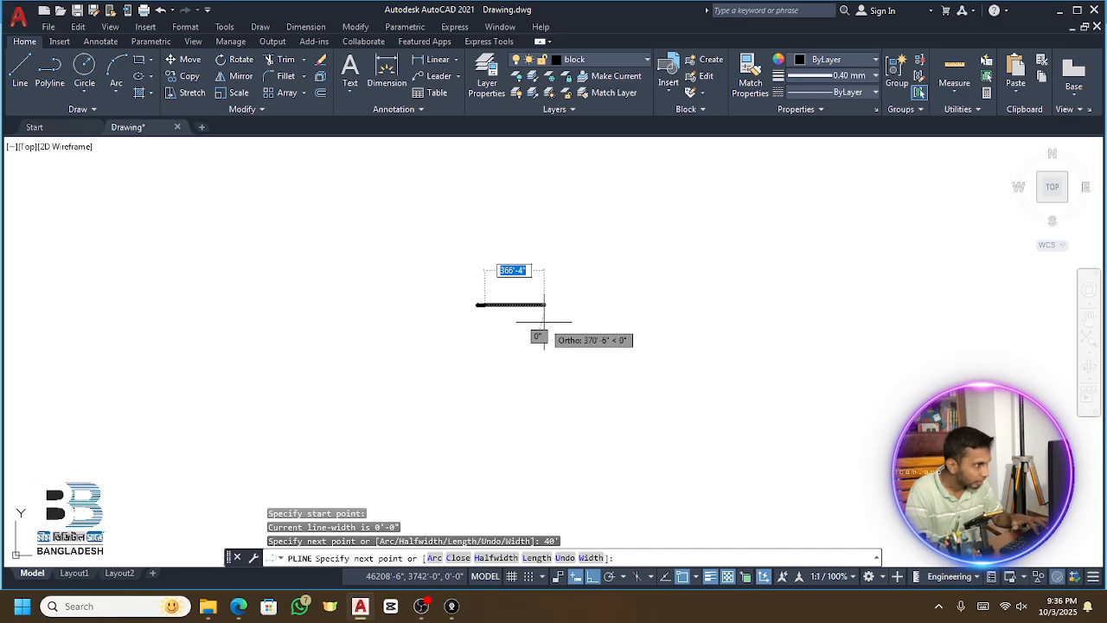
# Complete the polyline as a rectangle with segments 20' down and 40' left, ending back at its start point
pyautogui.scroll(6, 491, 333)
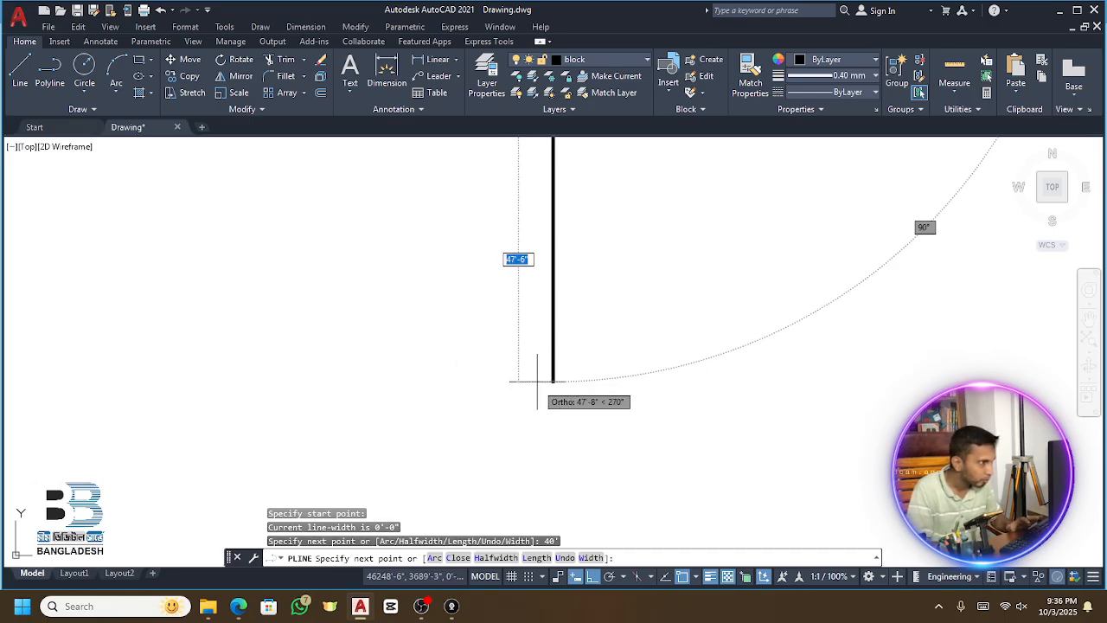
pyautogui.scroll(-2, 542, 364)
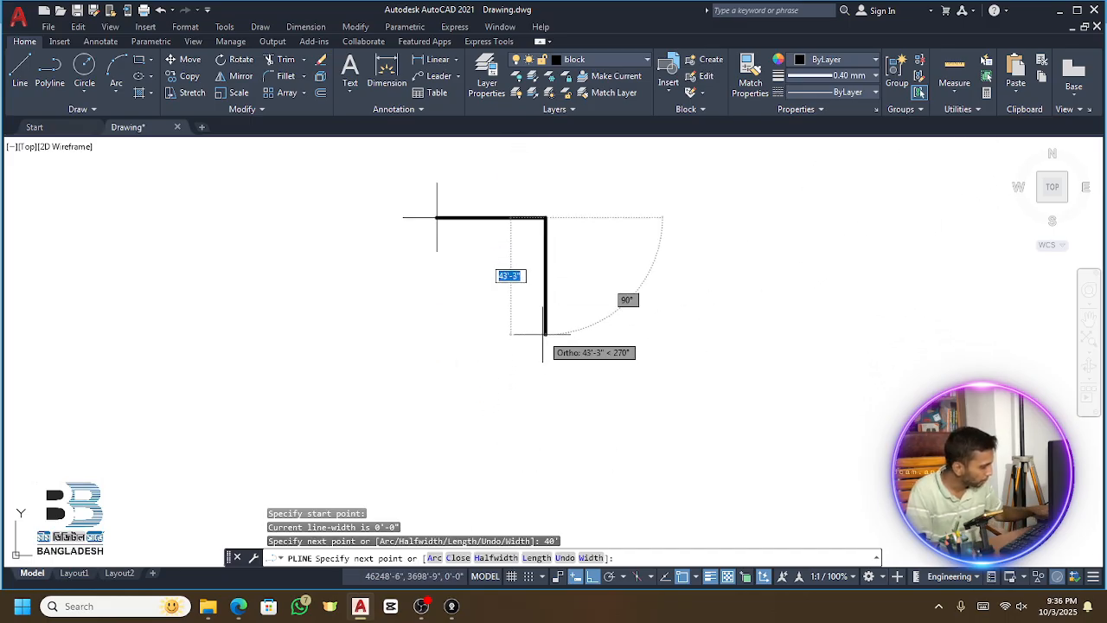
pyautogui.write('20')
pyautogui.press('Return')
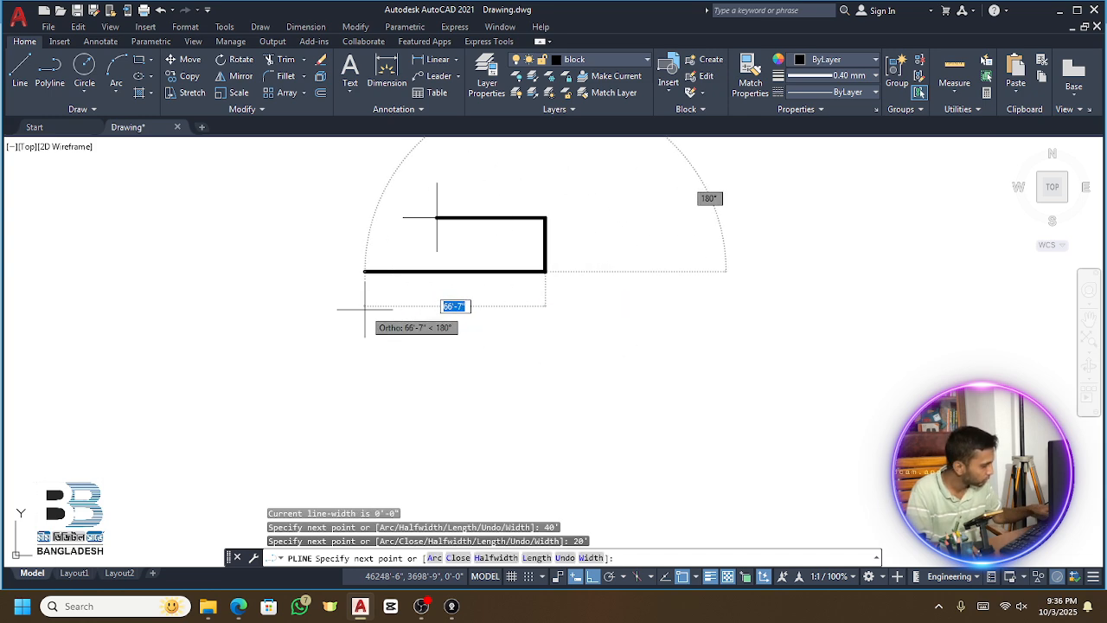
pyautogui.write('40')
pyautogui.press('Return')
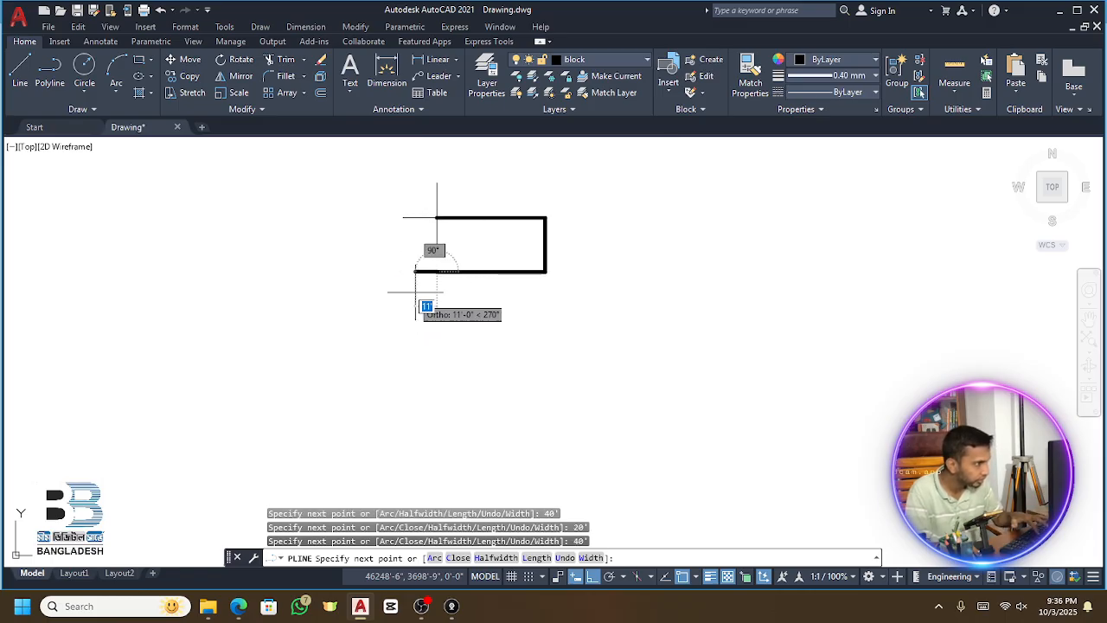
pyautogui.click(438, 216)
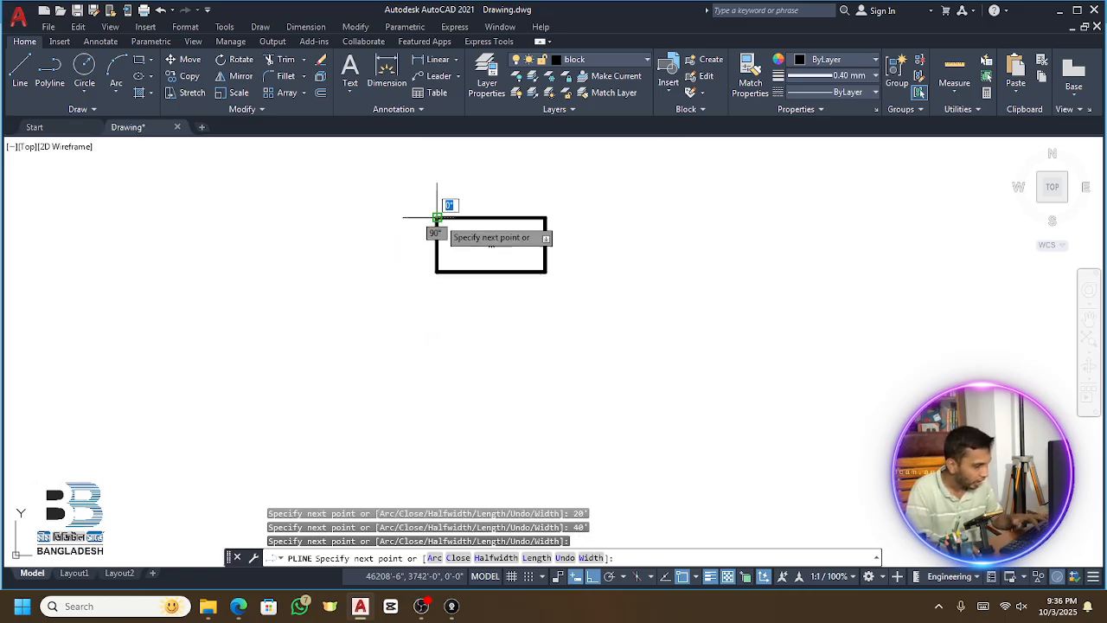
pyautogui.press('Return')
# Add a vertical linear dimension along the rectangle's right side, placed outside the shape
pyautogui.scroll(-4, 559, 271)
pyautogui.scroll(6, 490, 231)
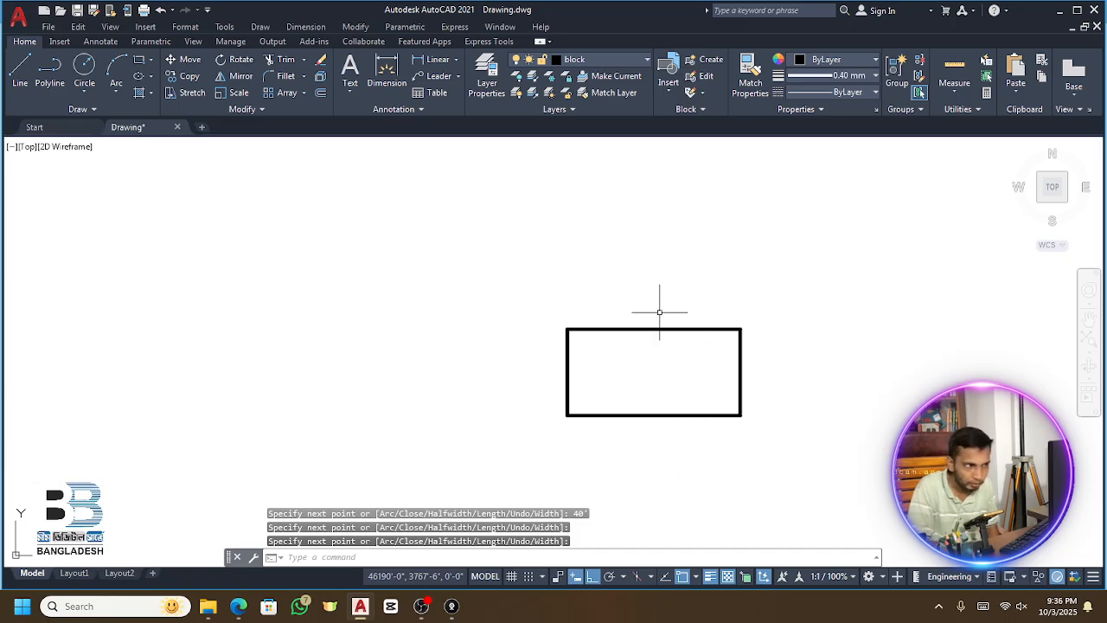
pyautogui.scroll(2, 692, 329)
pyautogui.click(429, 57)
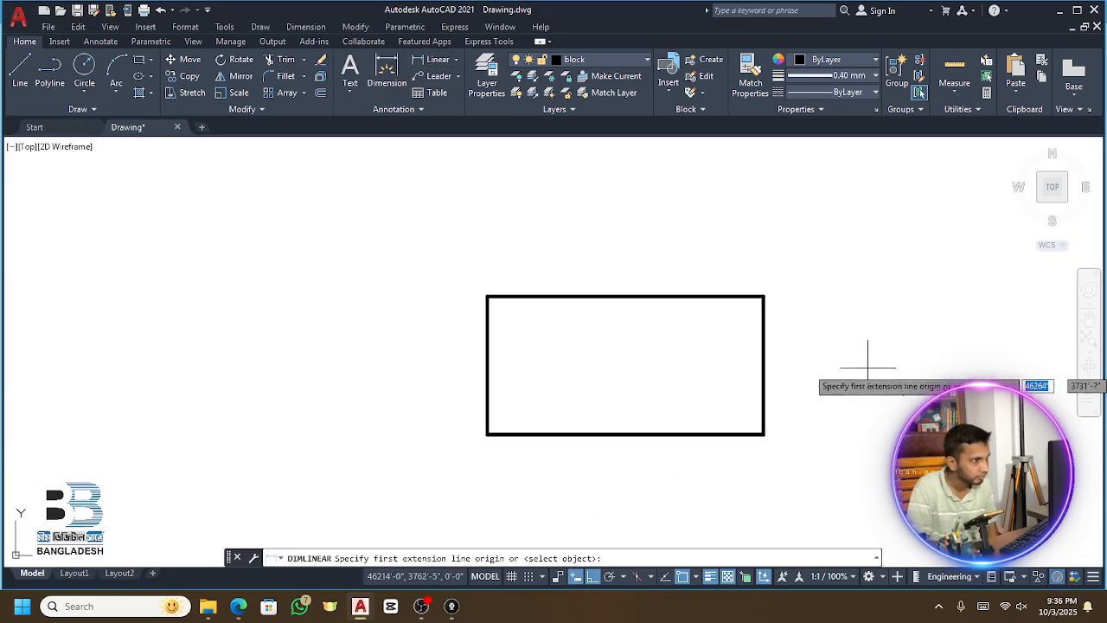
pyautogui.click(764, 297)
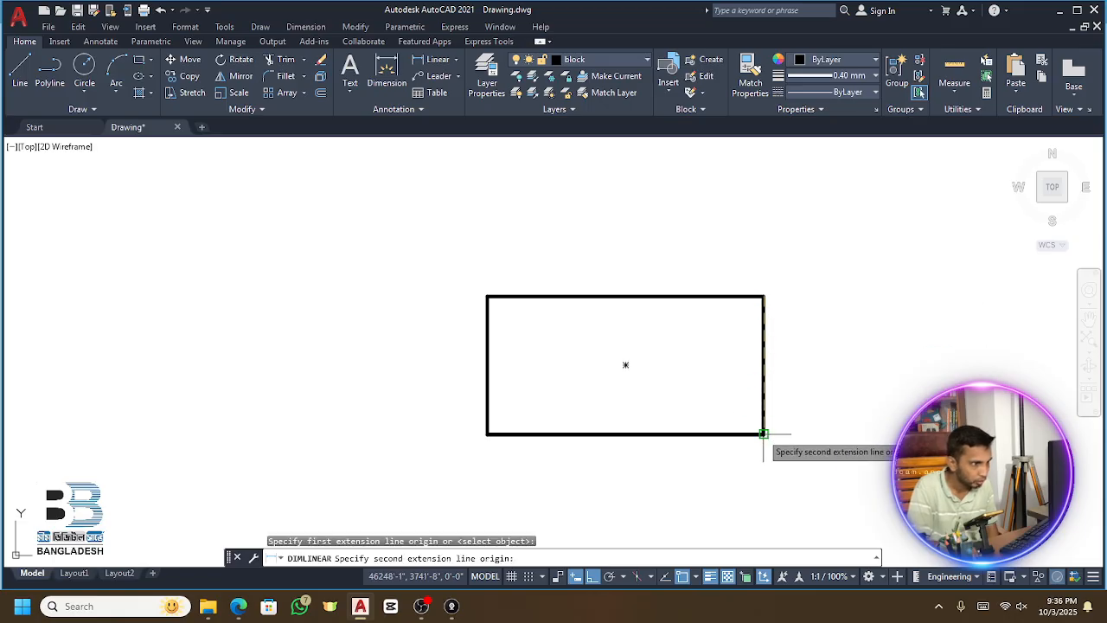
pyautogui.click(764, 434)
pyautogui.click(862, 409)
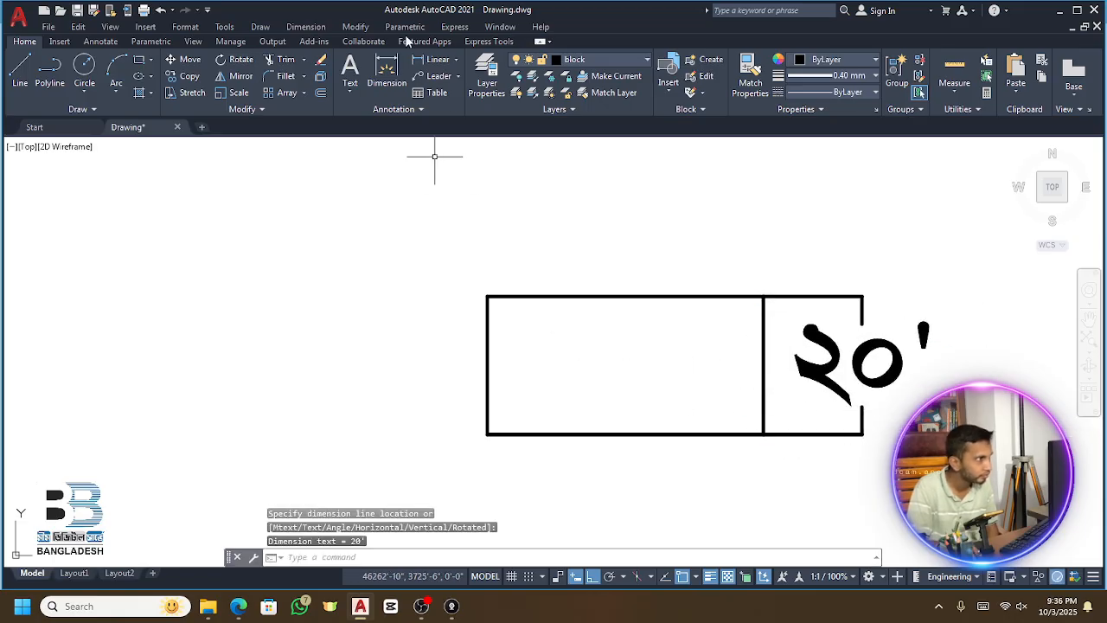
# Add a horizontal linear dimension for the rectangle's top side, placed above it
pyautogui.press('Return')
pyautogui.click(487, 296)
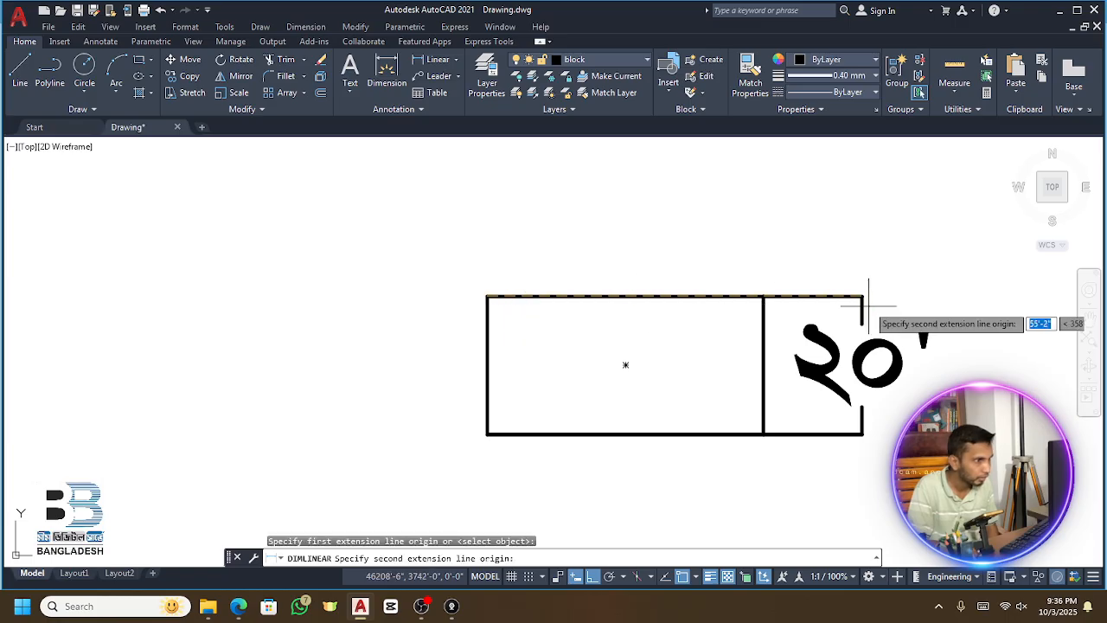
pyautogui.click(764, 297)
pyautogui.click(739, 236)
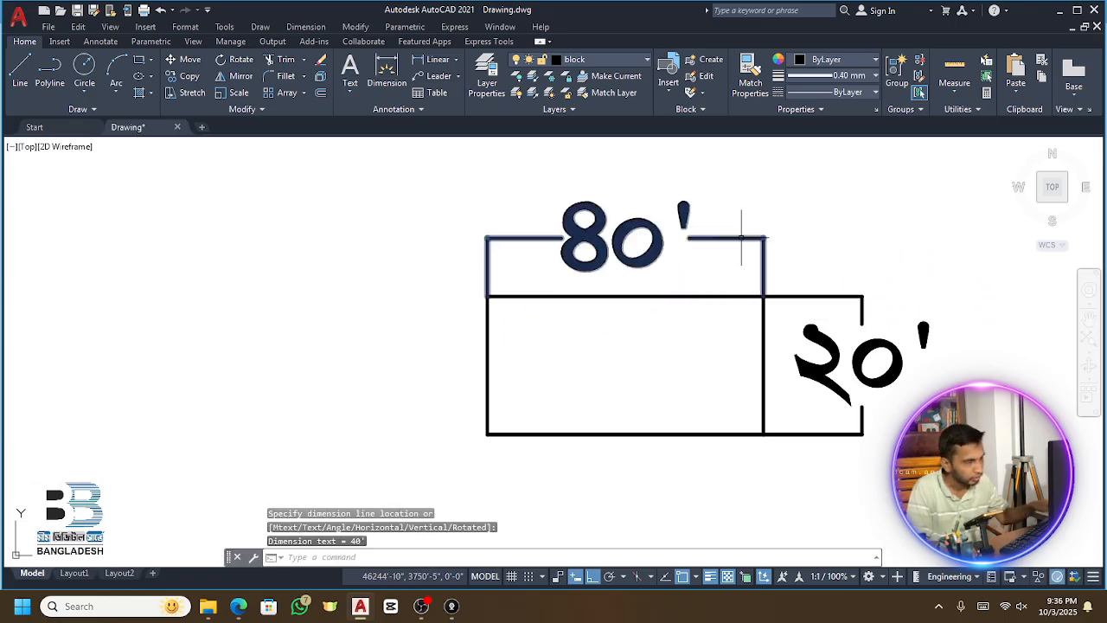
pyautogui.press('F1')
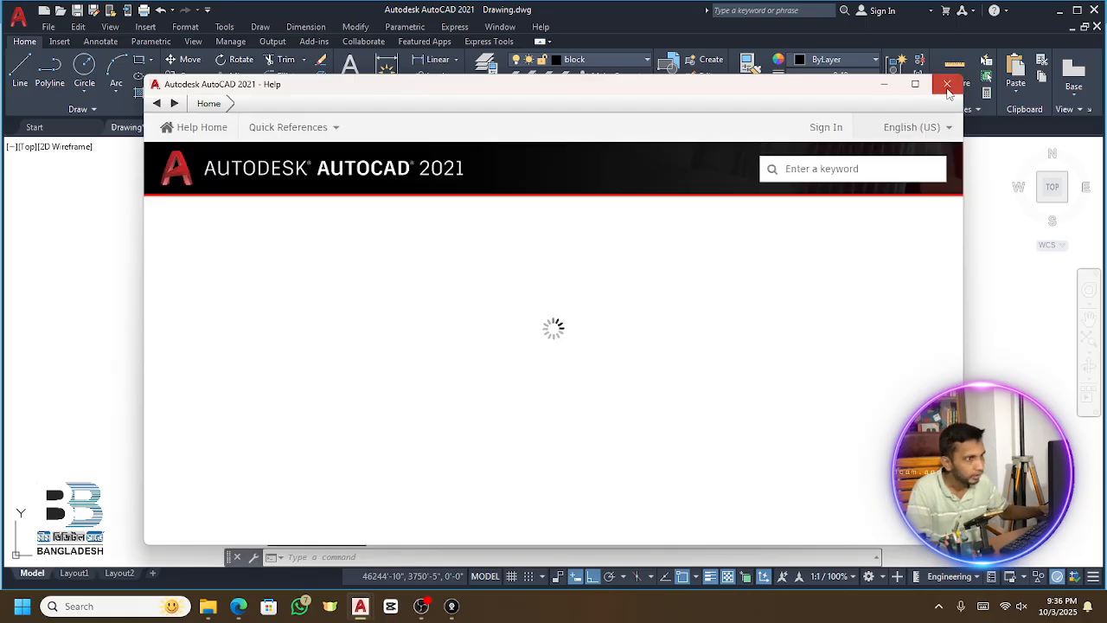
pyautogui.click(947, 84)
pyautogui.press('Escape')
pyautogui.press('Escape')
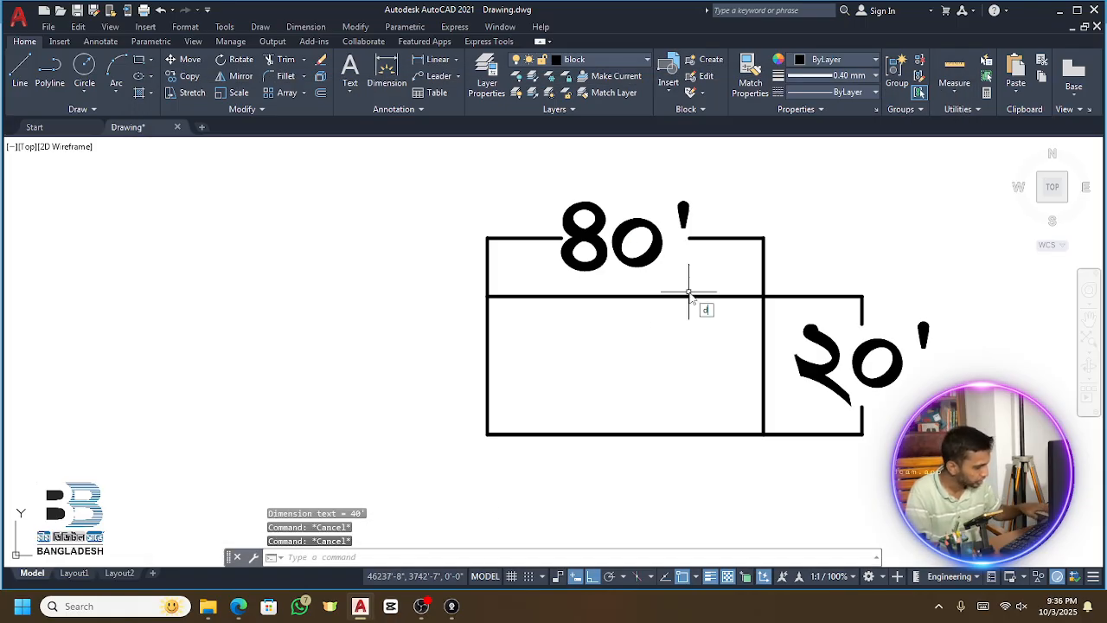
# Modify the Standard dimension style to use a text height of 3'
pyautogui.write('d')
pyautogui.press('Return')
pyautogui.click(697, 270)
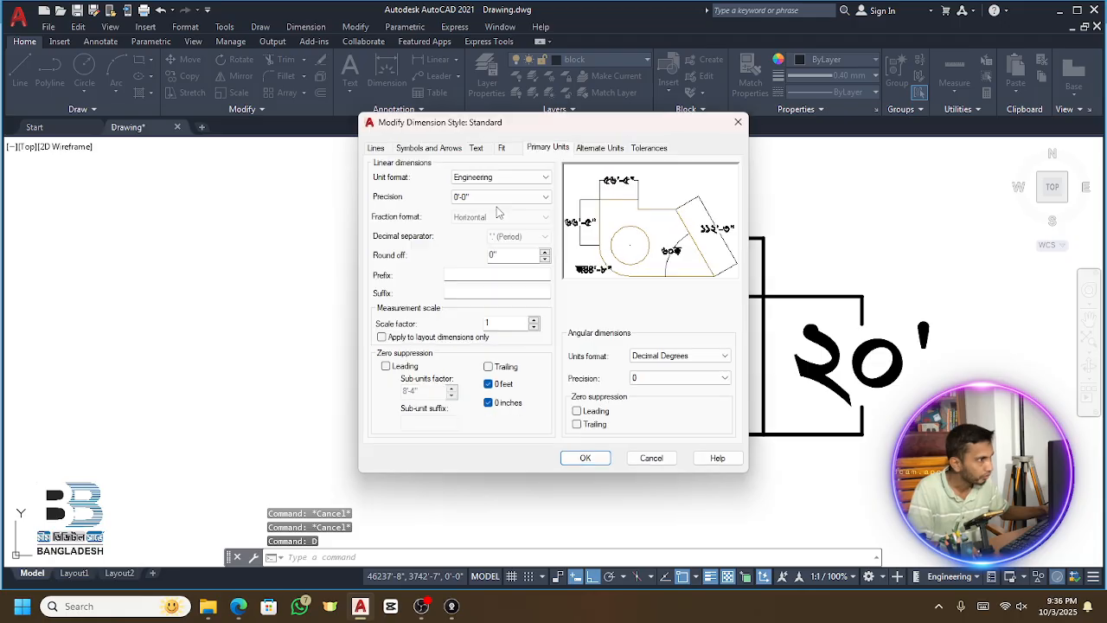
pyautogui.click(475, 148)
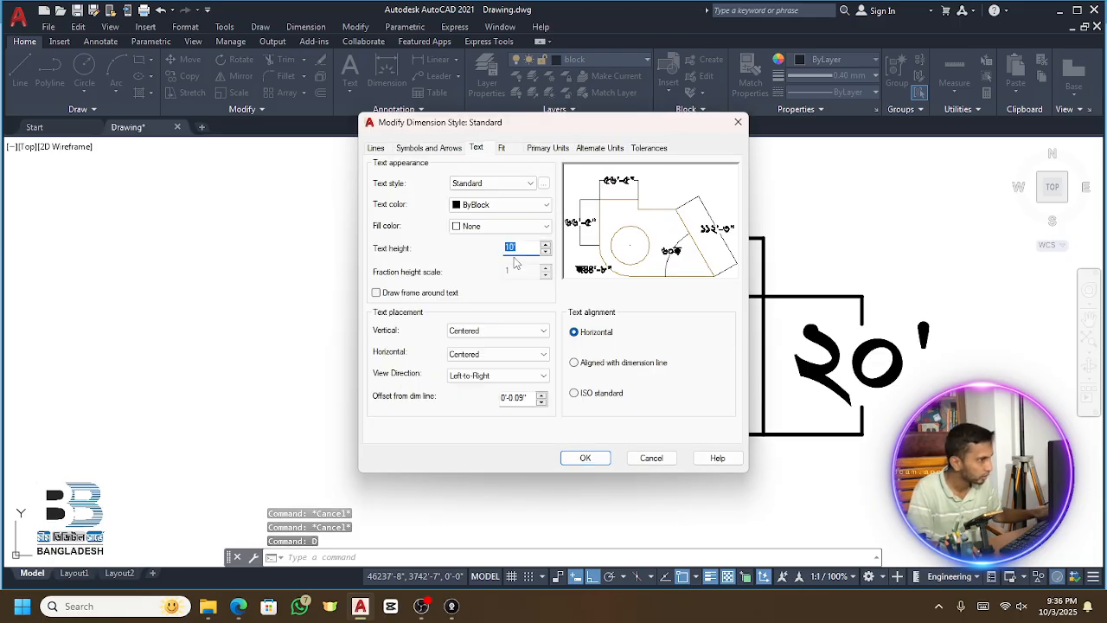
pyautogui.write('3')
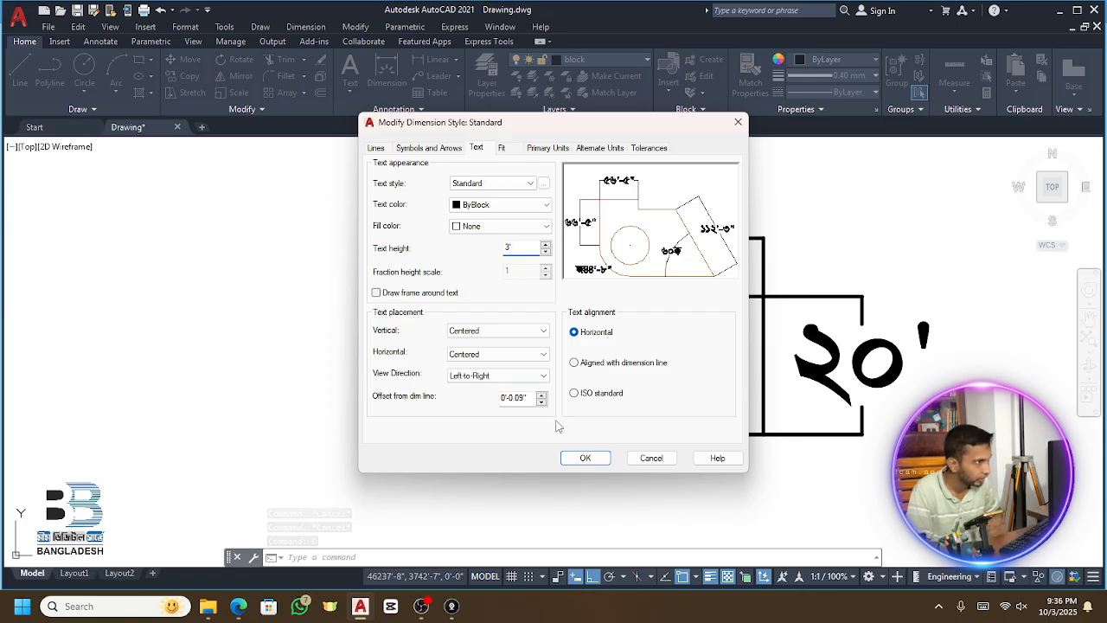
pyautogui.click(586, 458)
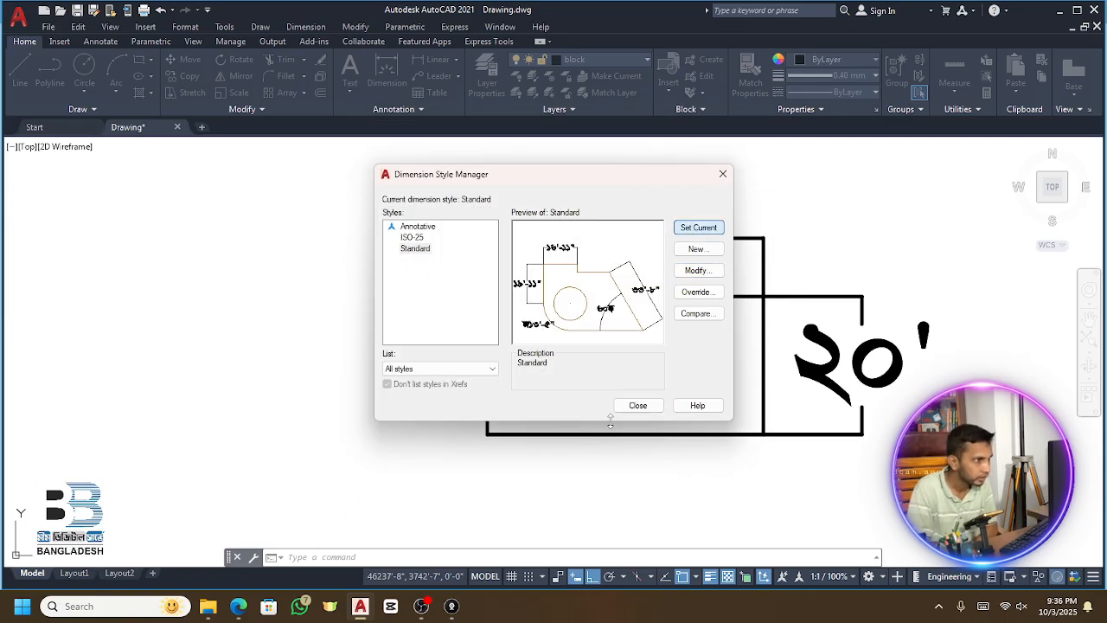
pyautogui.click(638, 405)
# Set the lineweight of both rectangle dimensions to 0.05 mm
pyautogui.scroll(-2, 732, 316)
pyautogui.scroll(2, 732, 316)
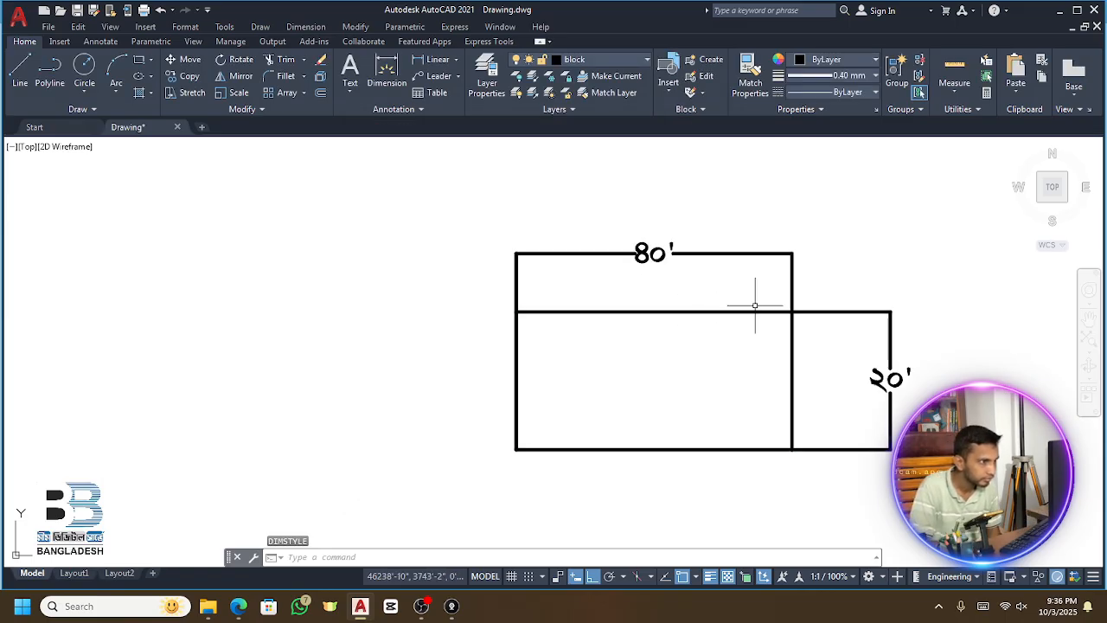
pyautogui.click(816, 240)
pyautogui.click(744, 288)
pyautogui.click(939, 295)
pyautogui.click(828, 346)
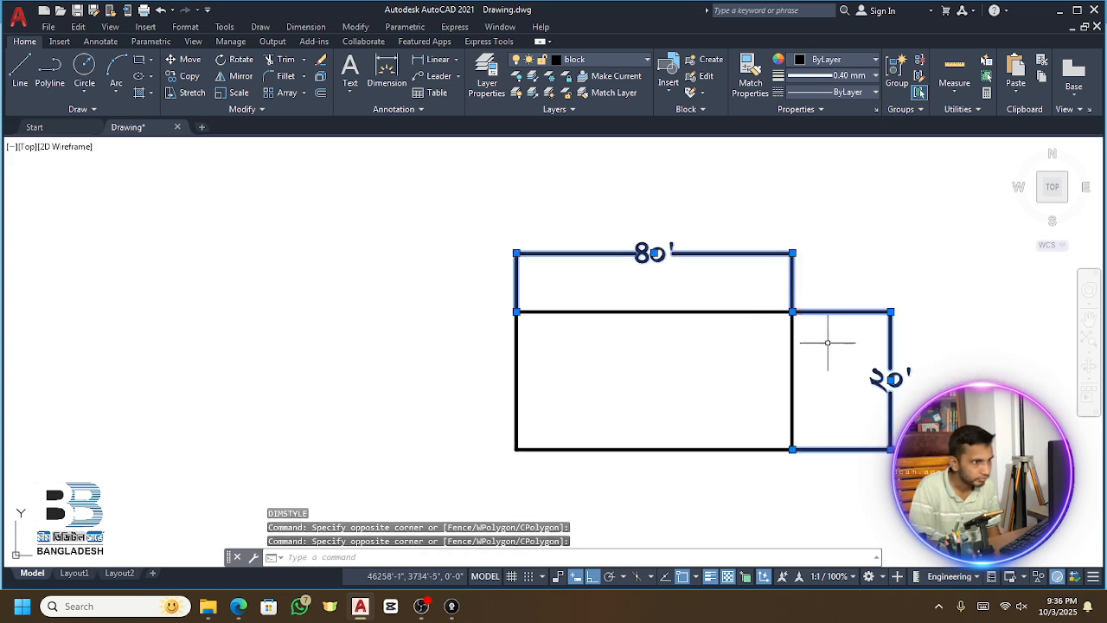
pyautogui.click(821, 76)
pyautogui.scroll(1, 816, 171)
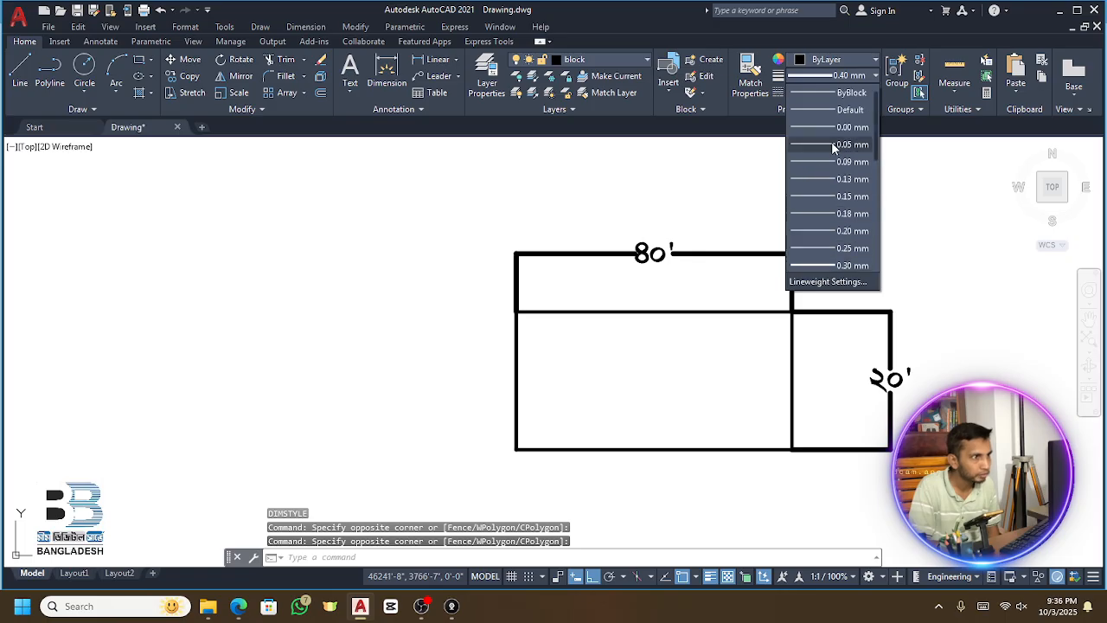
pyautogui.click(831, 146)
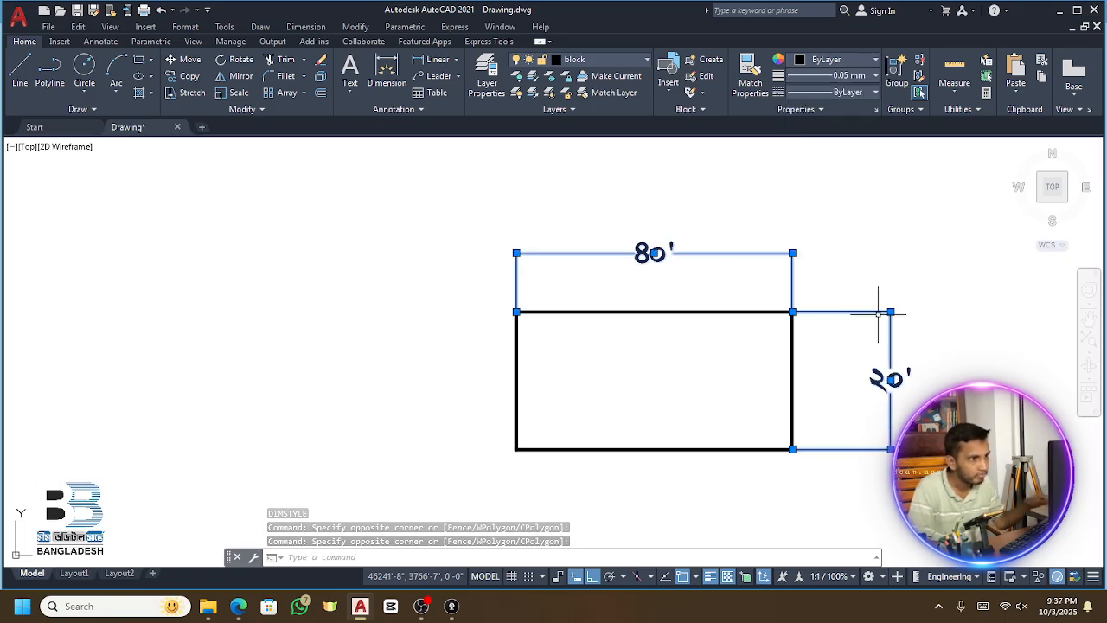
pyautogui.press('Escape')
# Move the vertical dimension line on the rectangle's right side closer to the shape
pyautogui.click(909, 297)
pyautogui.click(865, 317)
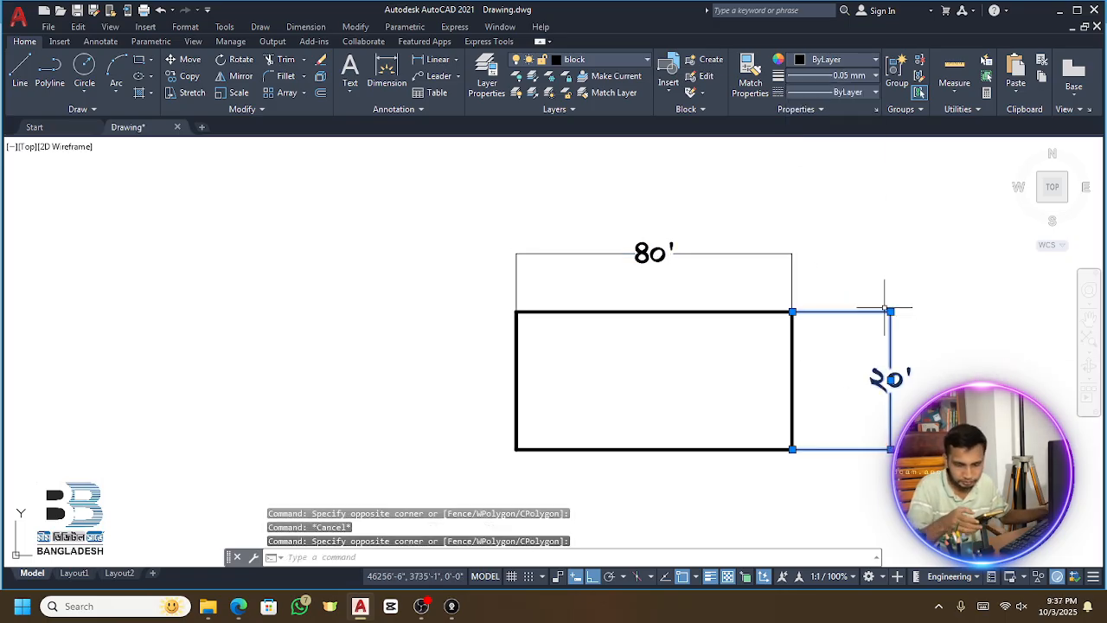
pyautogui.click(890, 311)
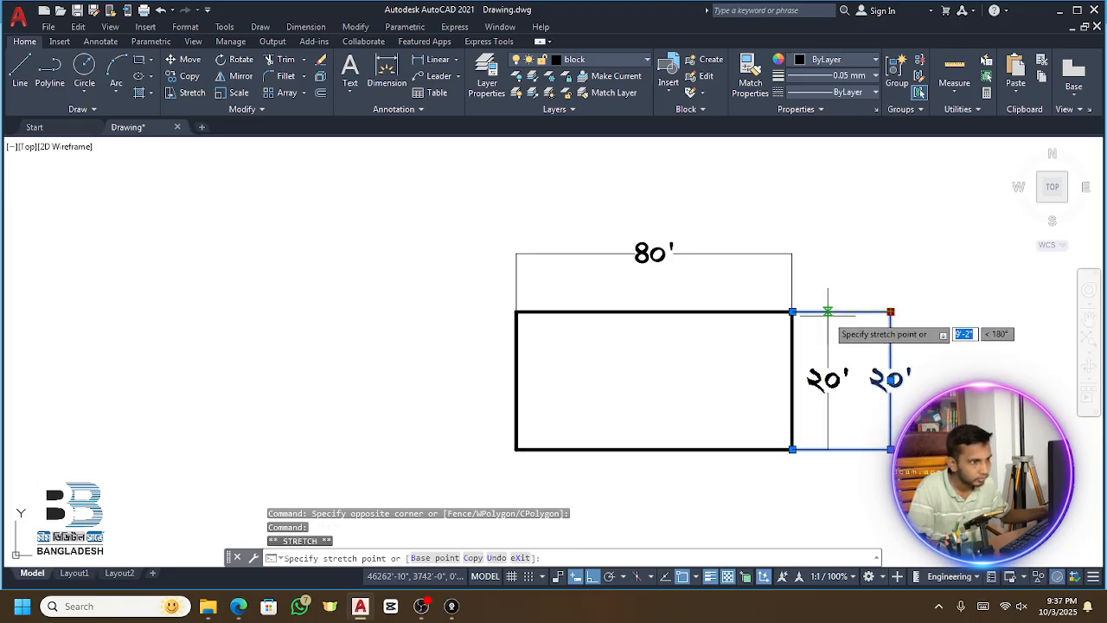
pyautogui.scroll(4, 826, 316)
pyautogui.click(825, 316)
pyautogui.press('Escape')
pyautogui.scroll(-2, 848, 294)
# Move the horizontal dimension line above the rectangle closer to its top side
pyautogui.click(865, 257)
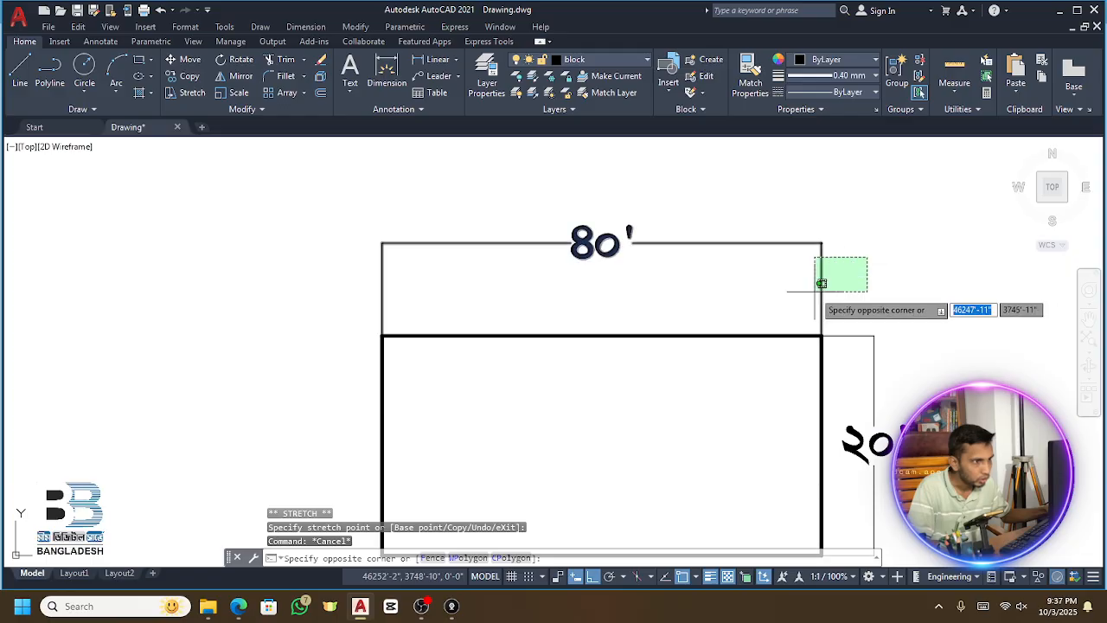
pyautogui.click(818, 289)
pyautogui.click(822, 243)
pyautogui.click(822, 289)
pyautogui.press('Escape')
pyautogui.press('Escape')
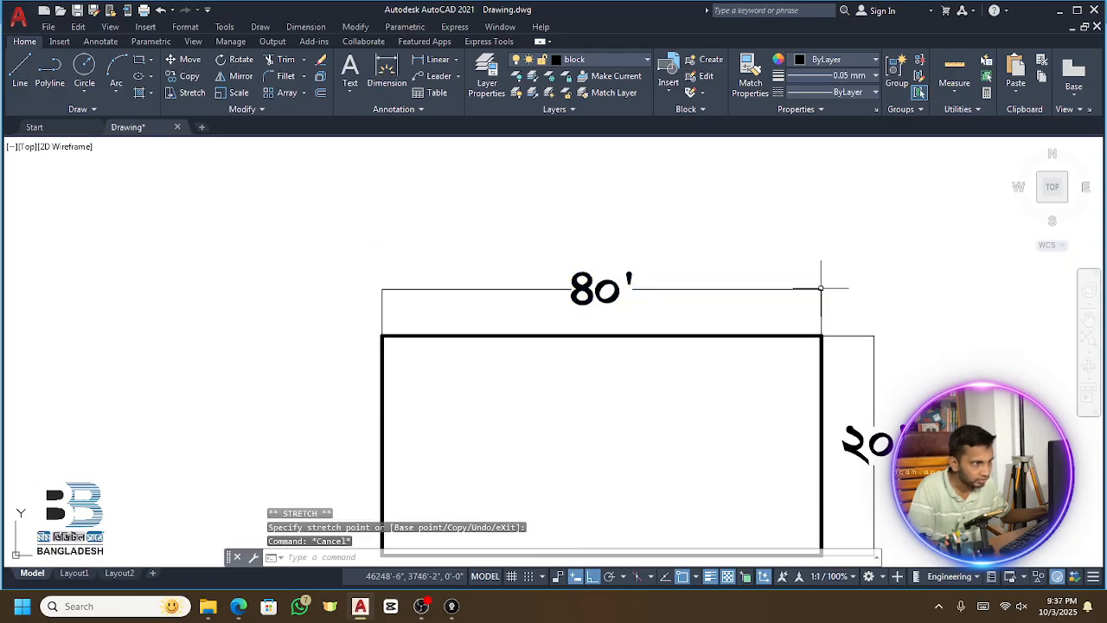
# Change the rectangle polyline's color to red
pyautogui.moveTo(797, 373); pyautogui.dragTo(814, 320, button='middle')
pyautogui.click(796, 270)
pyautogui.click(778, 321)
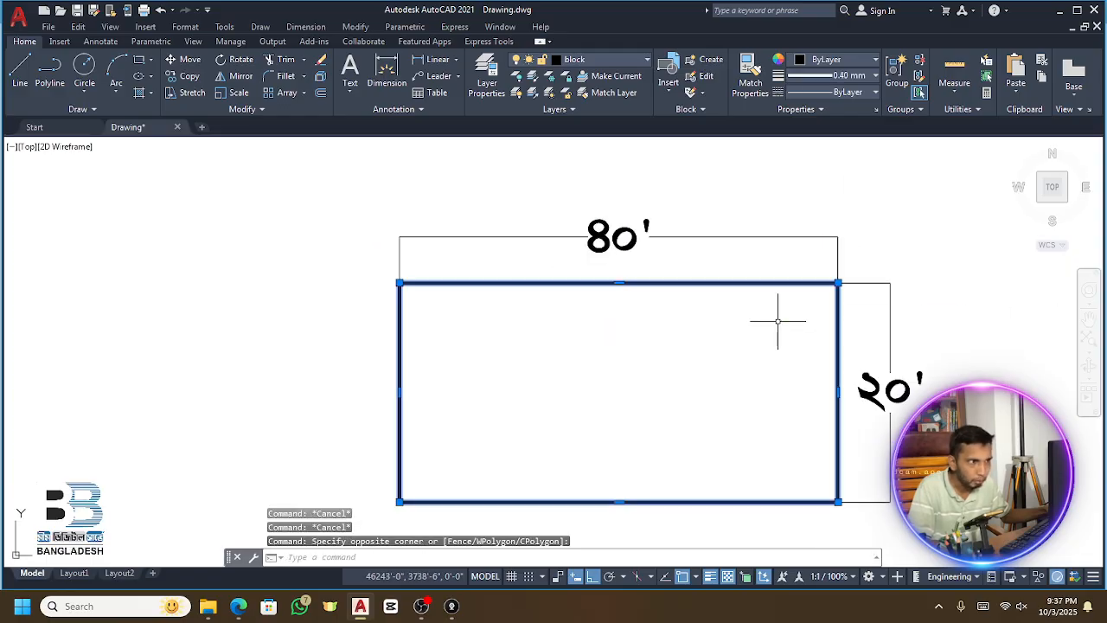
pyautogui.click(818, 76)
pyautogui.click(817, 76)
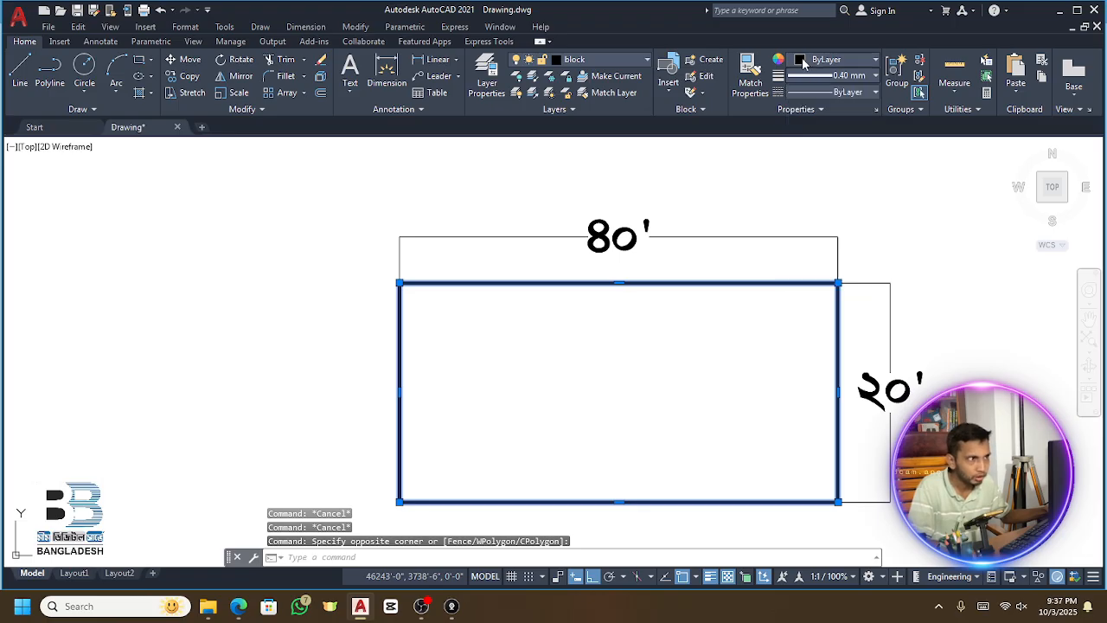
pyautogui.click(803, 63)
pyautogui.click(795, 197)
pyautogui.press('Escape')
pyautogui.scroll(-2, 802, 290)
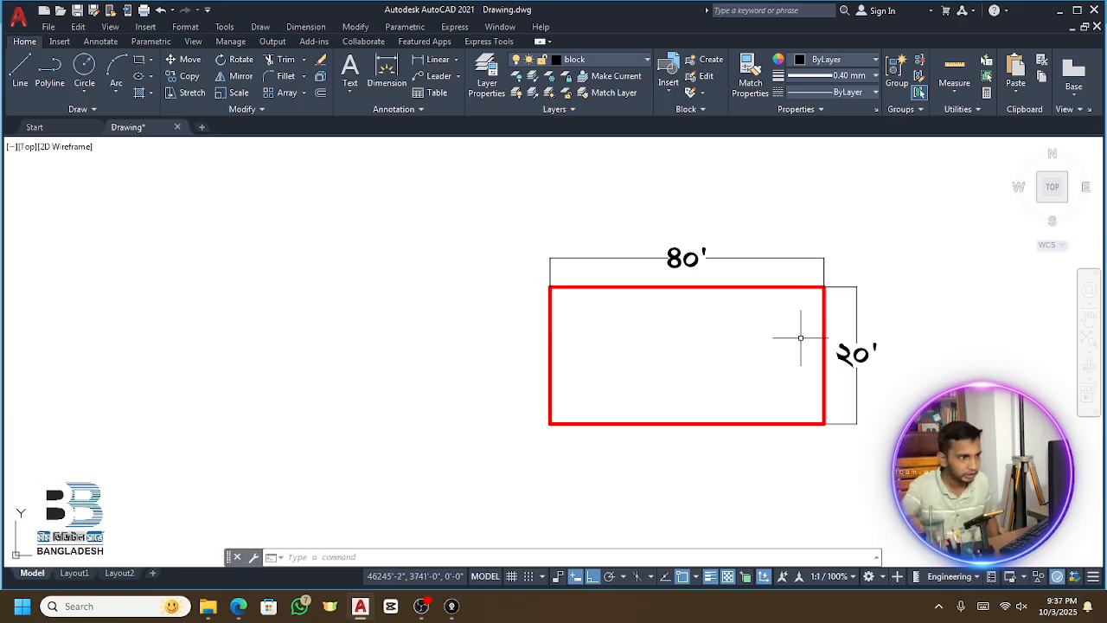
# Switch to Word, create a blank document and set the font size to 24
pyautogui.click(22, 605)
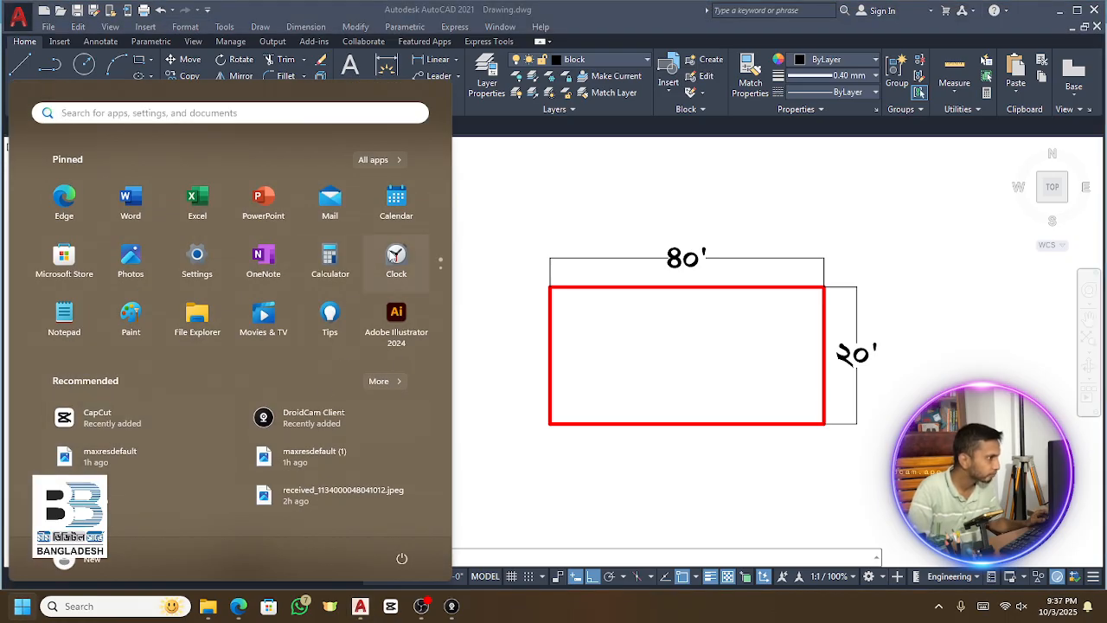
pyautogui.click(376, 159)
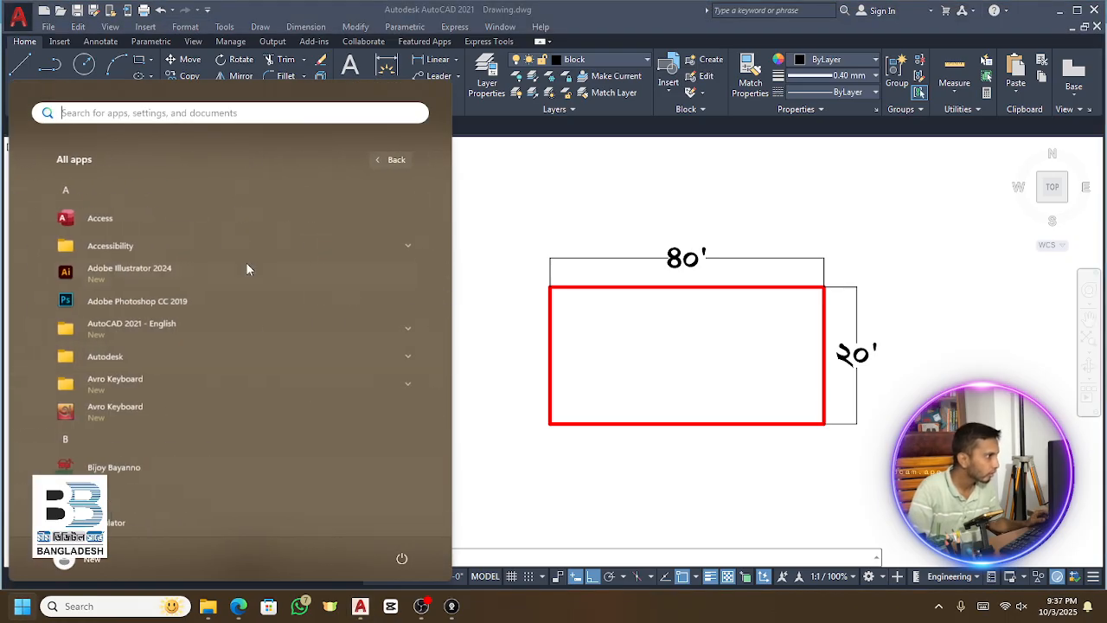
pyautogui.click(376, 161)
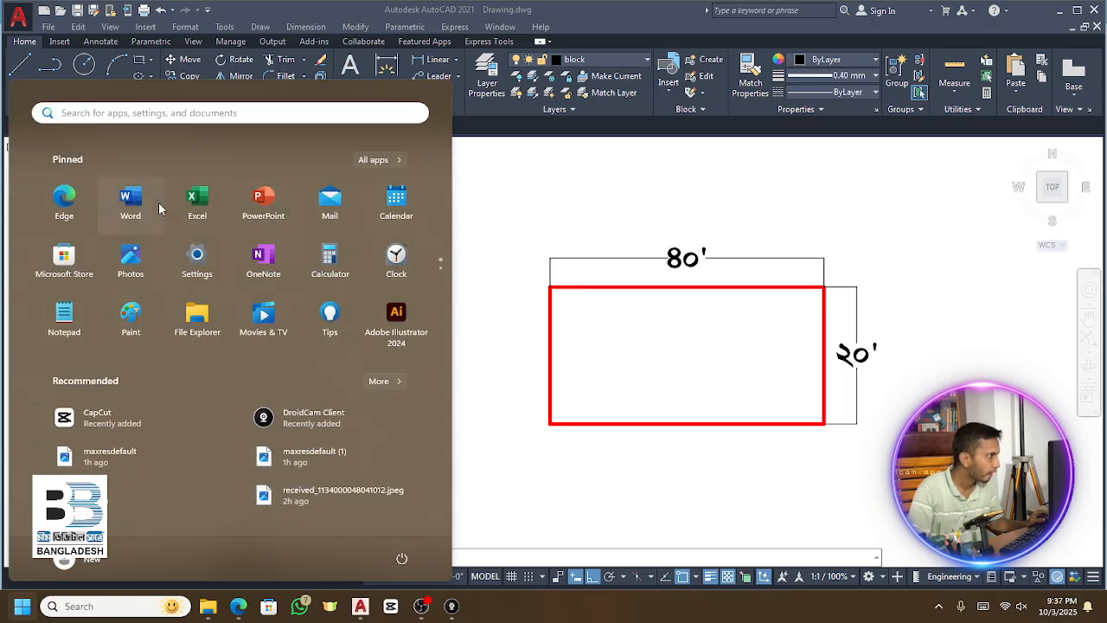
pyautogui.click(158, 207)
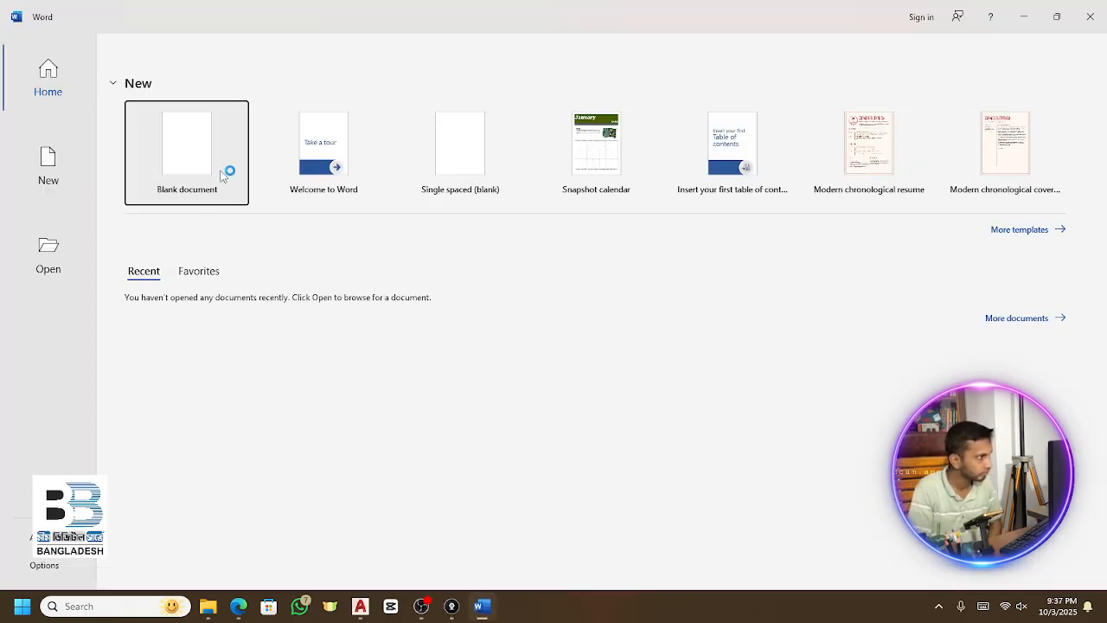
pyautogui.click(207, 154)
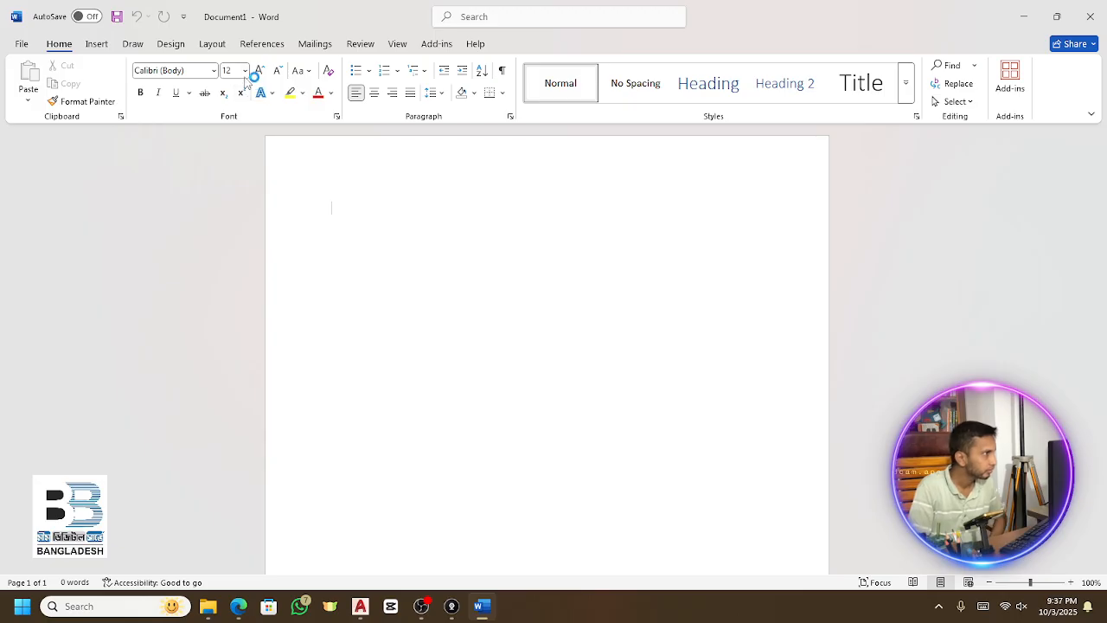
pyautogui.click(245, 70)
pyautogui.click(233, 248)
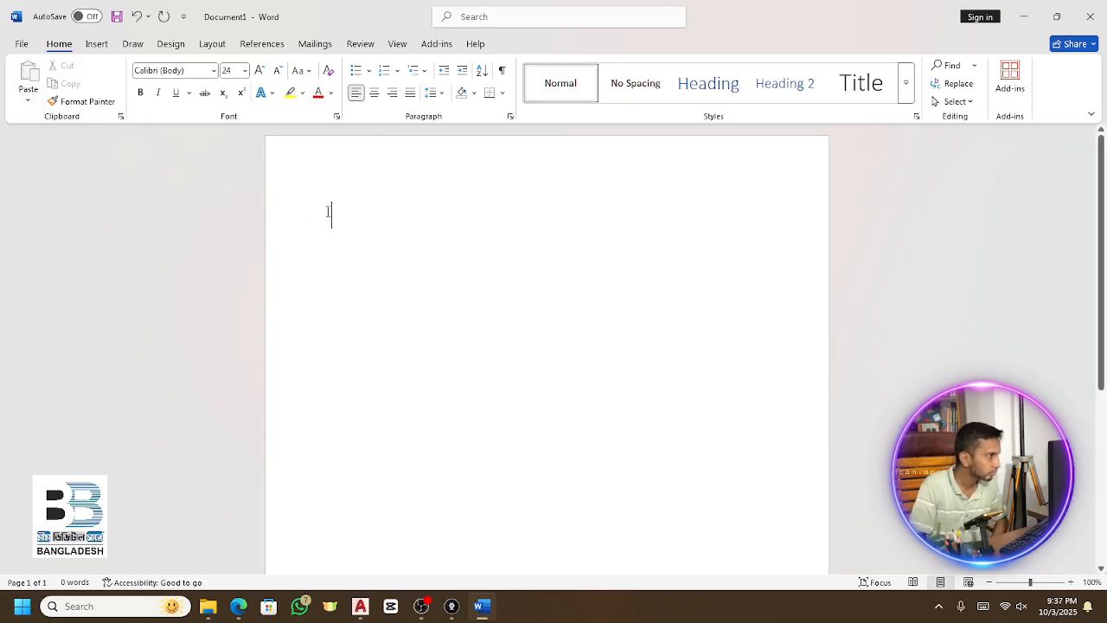
# Write the lines "Lenth = 40’" and "Wide= 20’", and begin a third line with "40:20="
pyautogui.write('I')
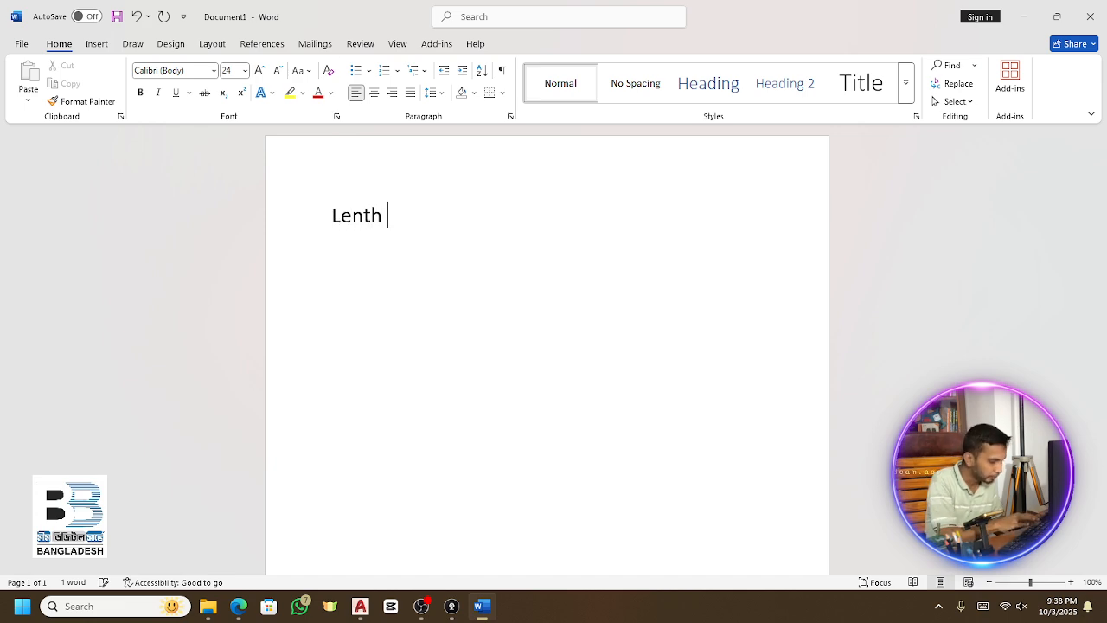
pyautogui.write('enth = 40’')
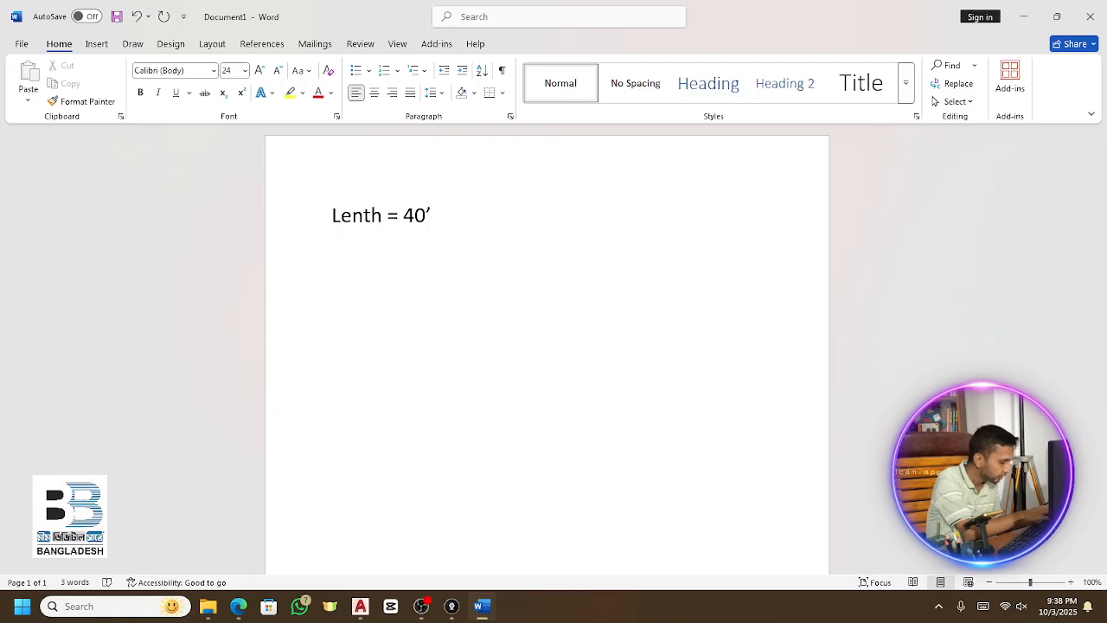
pyautogui.press('Return')
pyautogui.write('WIDE')
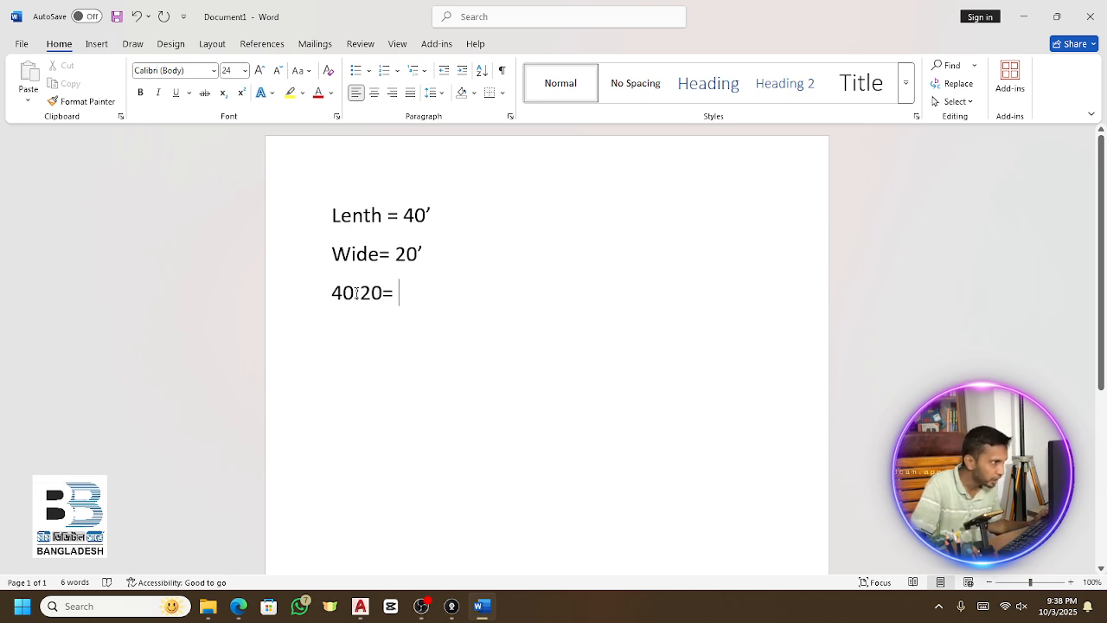
# Complete the 40:20 line with the simplified ratio "2:1"
pyautogui.moveTo(334, 291); pyautogui.dragTo(355, 292)
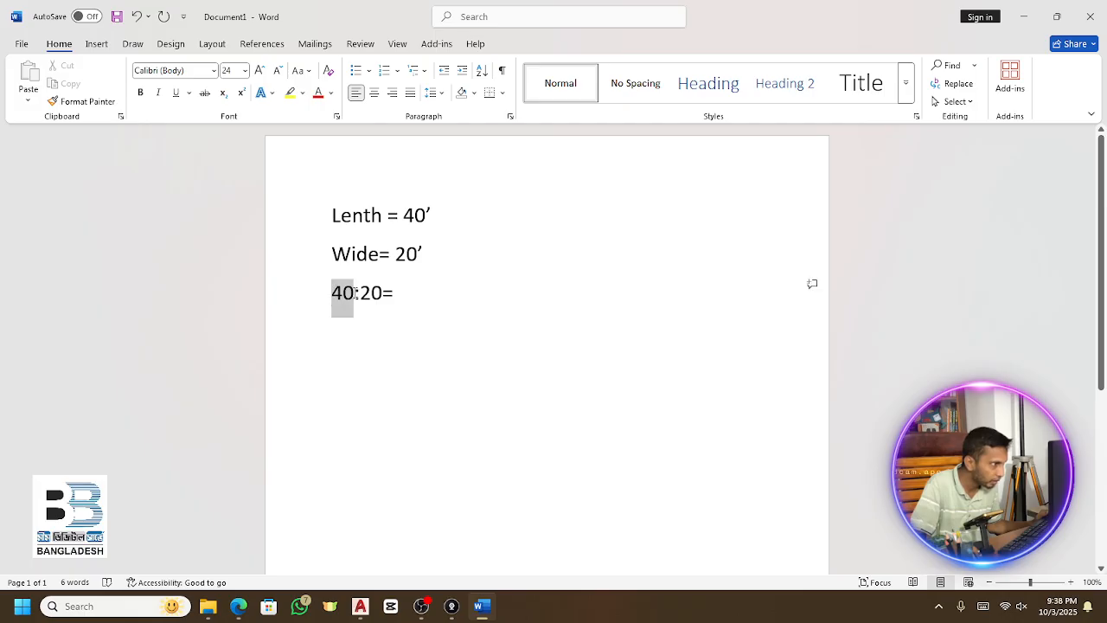
pyautogui.click(400, 294)
pyautogui.write('2')
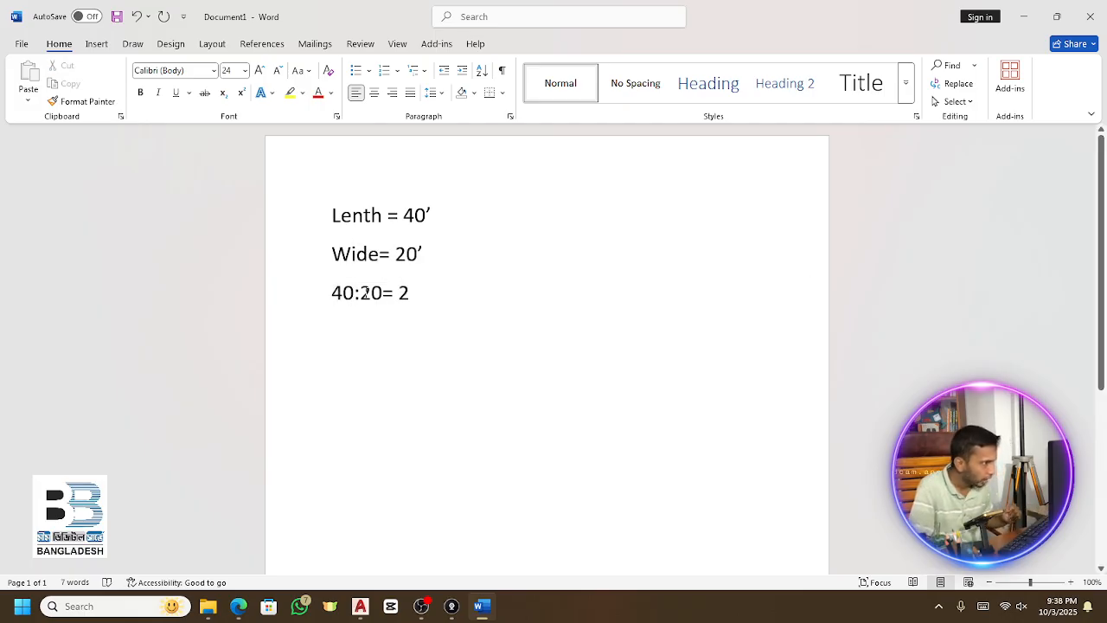
pyautogui.write(':')
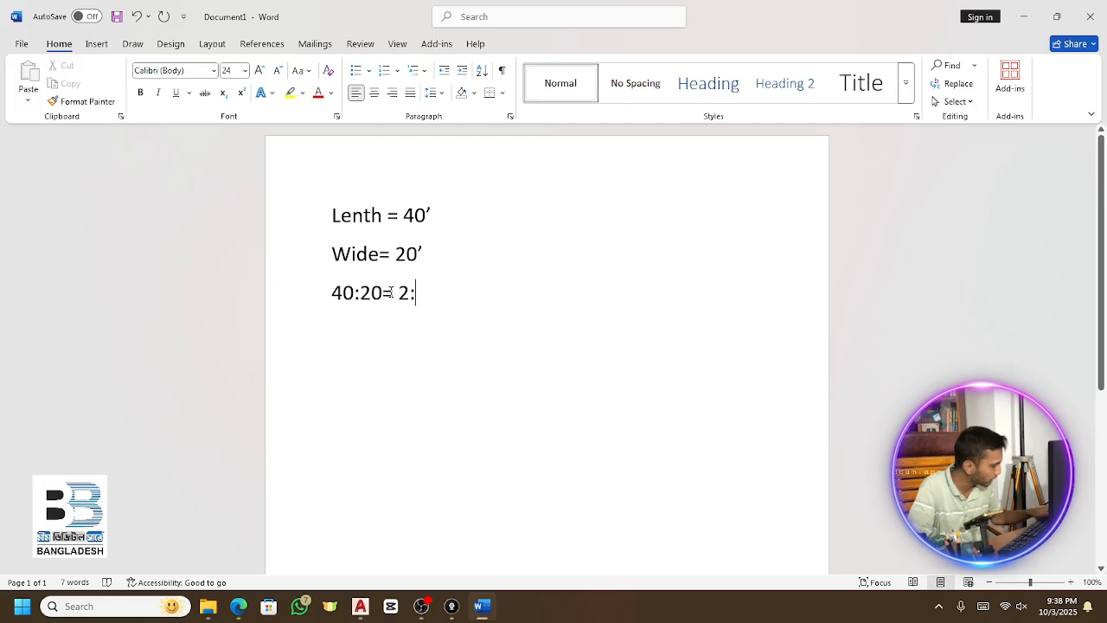
pyautogui.write('1')
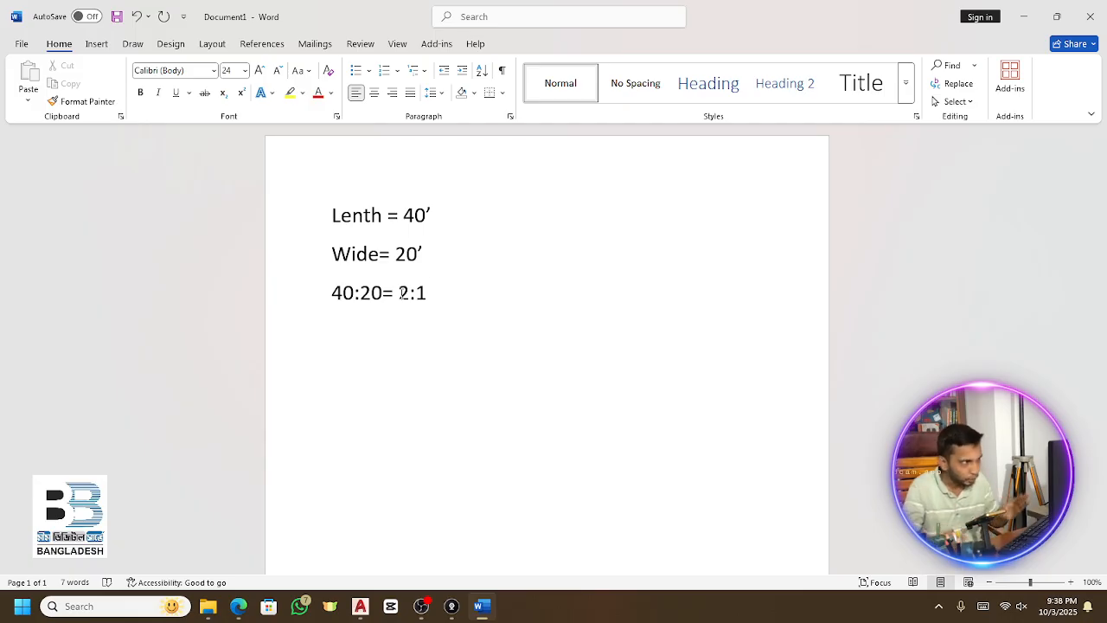
# Switch back to AutoCAD and begin a polyline to the right of the red rectangle with a 90' horizontal top segment
pyautogui.click(361, 606)
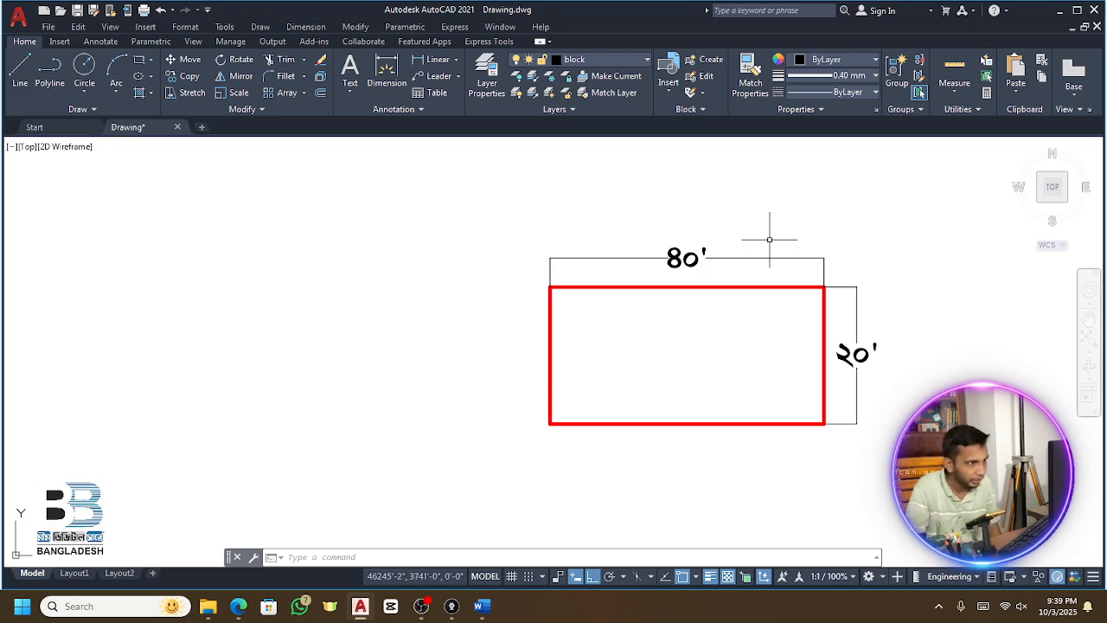
pyautogui.scroll(-2, 617, 278)
pyautogui.scroll(2, 829, 281)
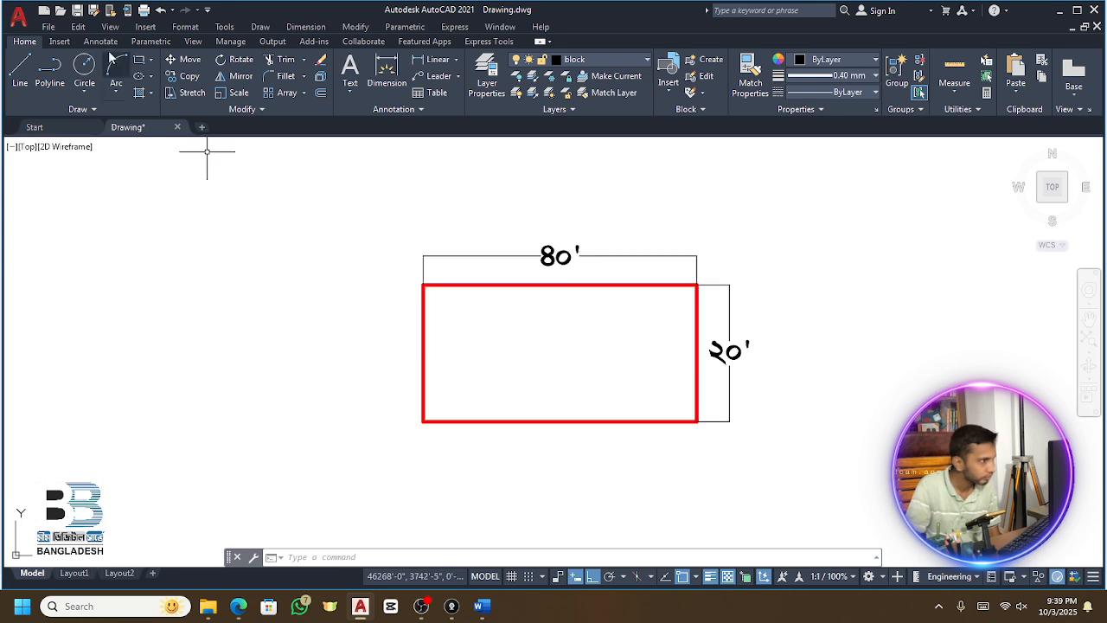
pyautogui.click(49, 67)
pyautogui.scroll(-2, 308, 270)
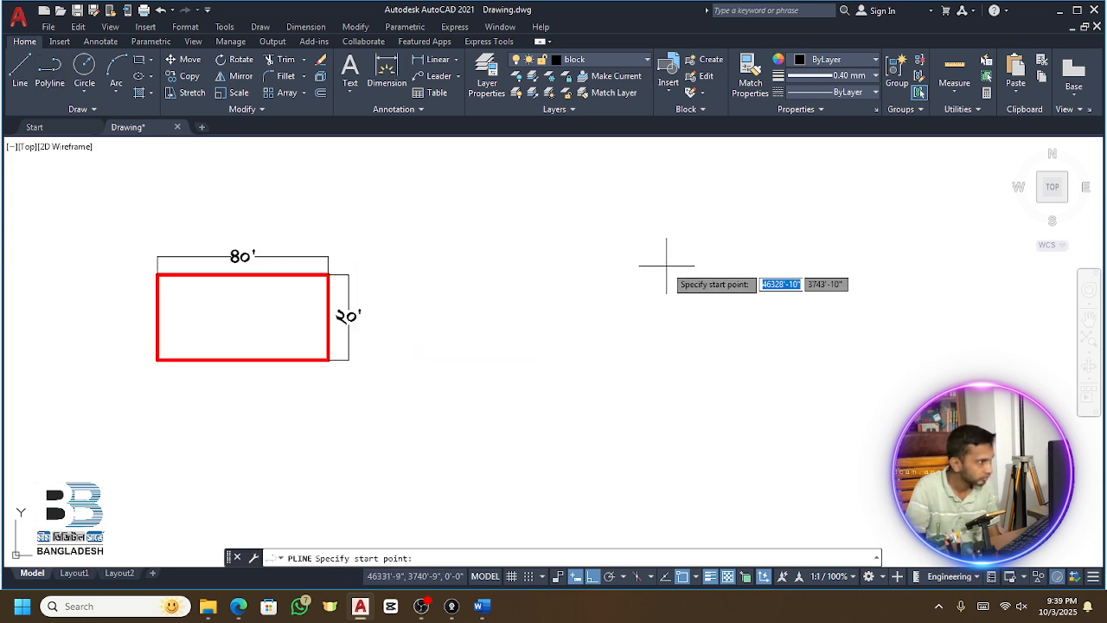
pyautogui.click(492, 278)
pyautogui.write('90')
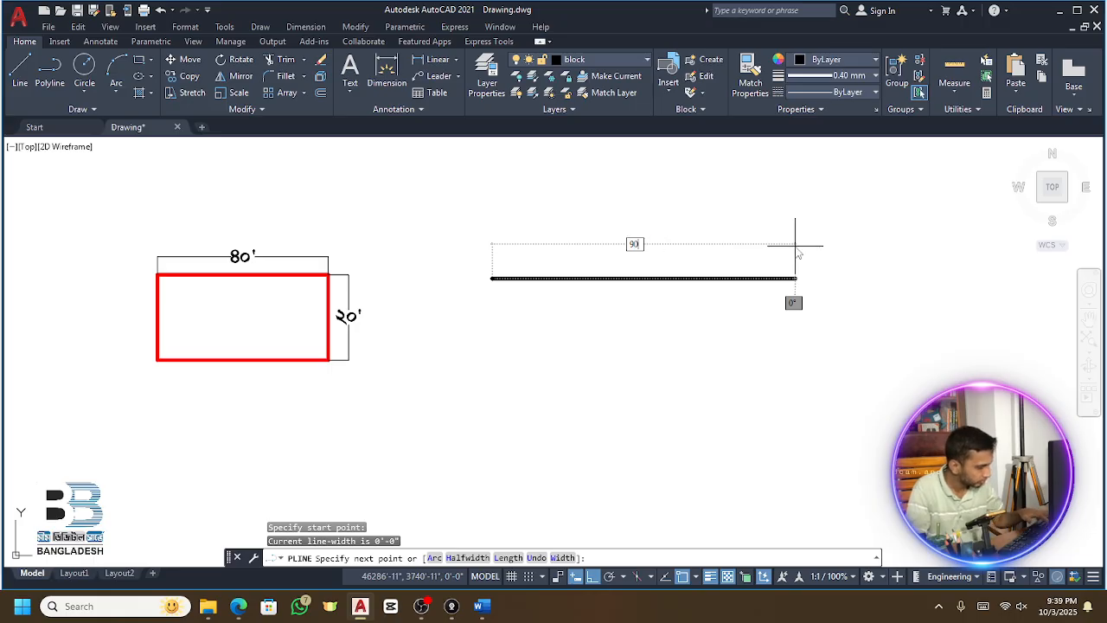
pyautogui.press('Return')
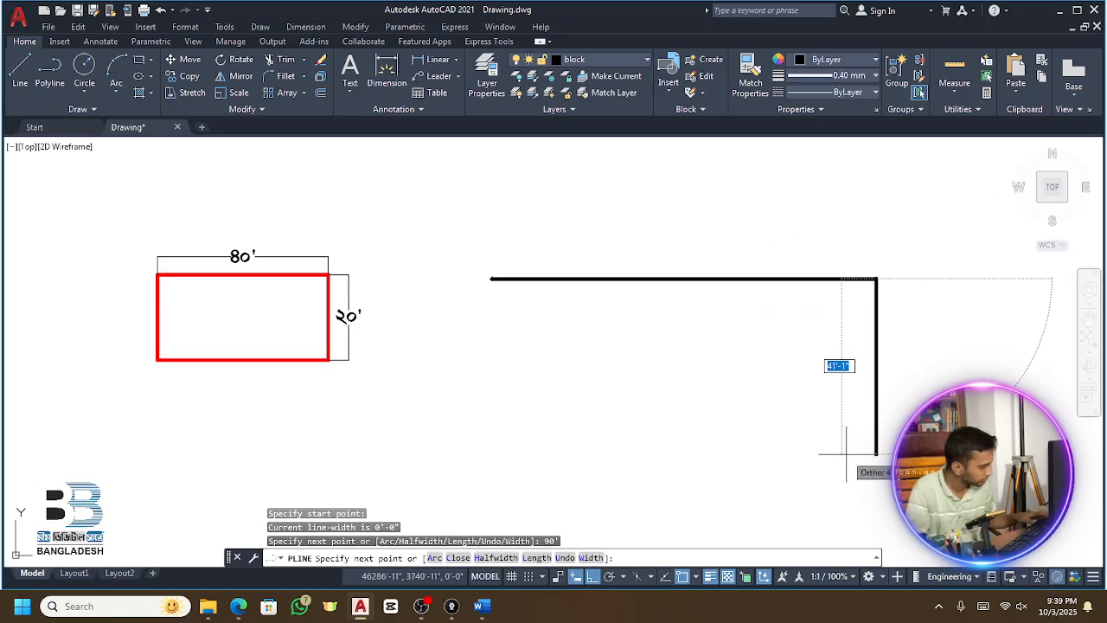
# Complete the second rectangle with a 30' segment downward and a 90' segment leftward, closing it at the start point
pyautogui.write('30')
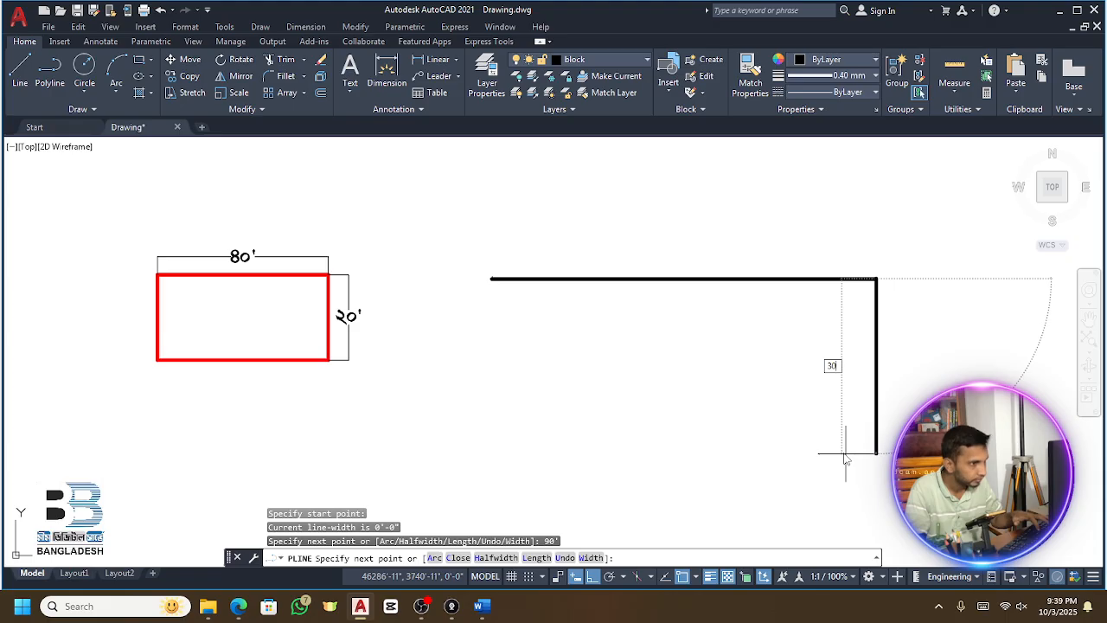
pyautogui.press('Escape')
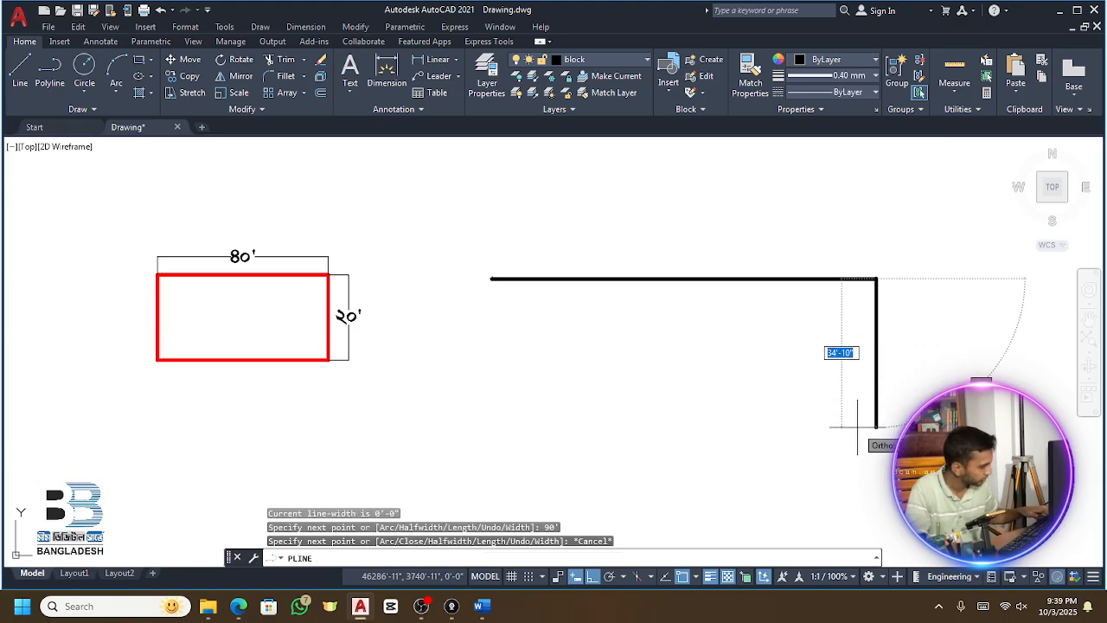
pyautogui.write('30')
pyautogui.press('Return')
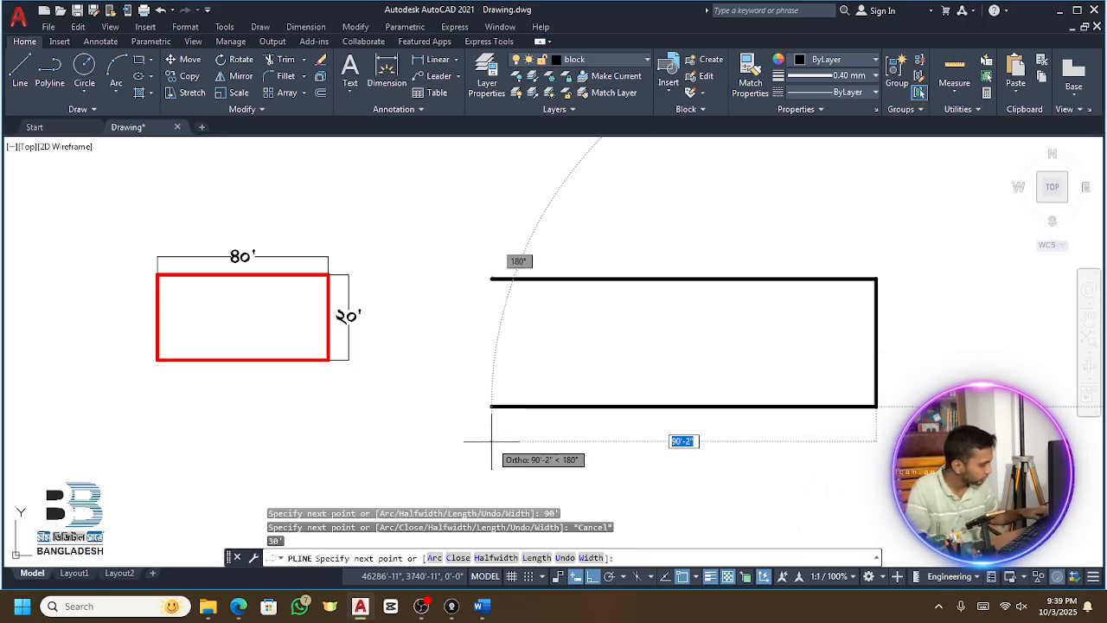
pyautogui.write('90')
pyautogui.press('Return')
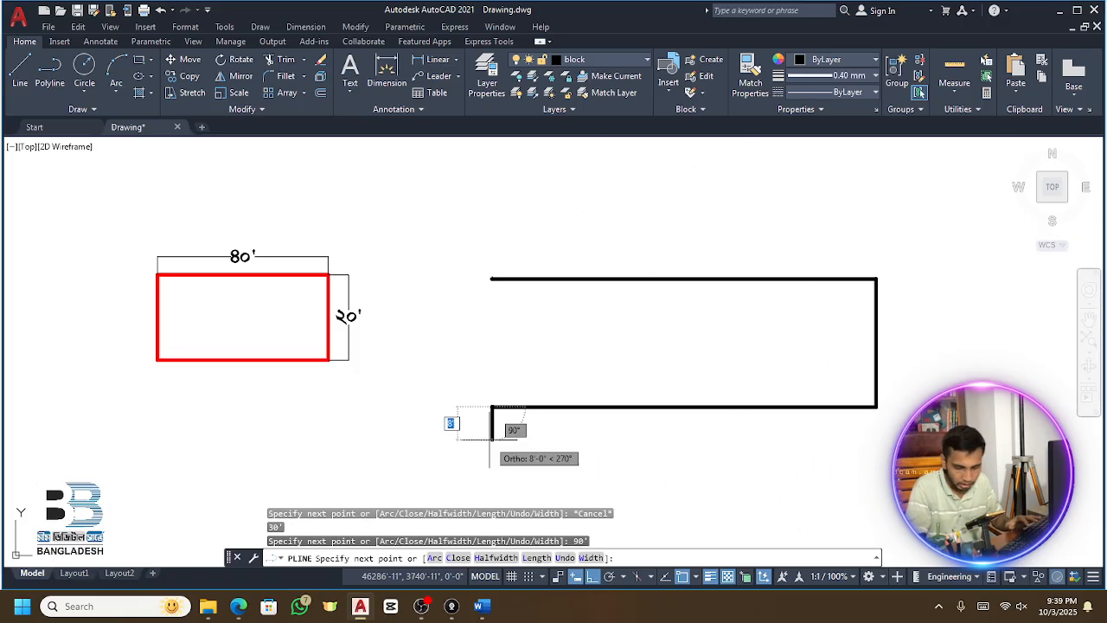
pyautogui.press('Return')
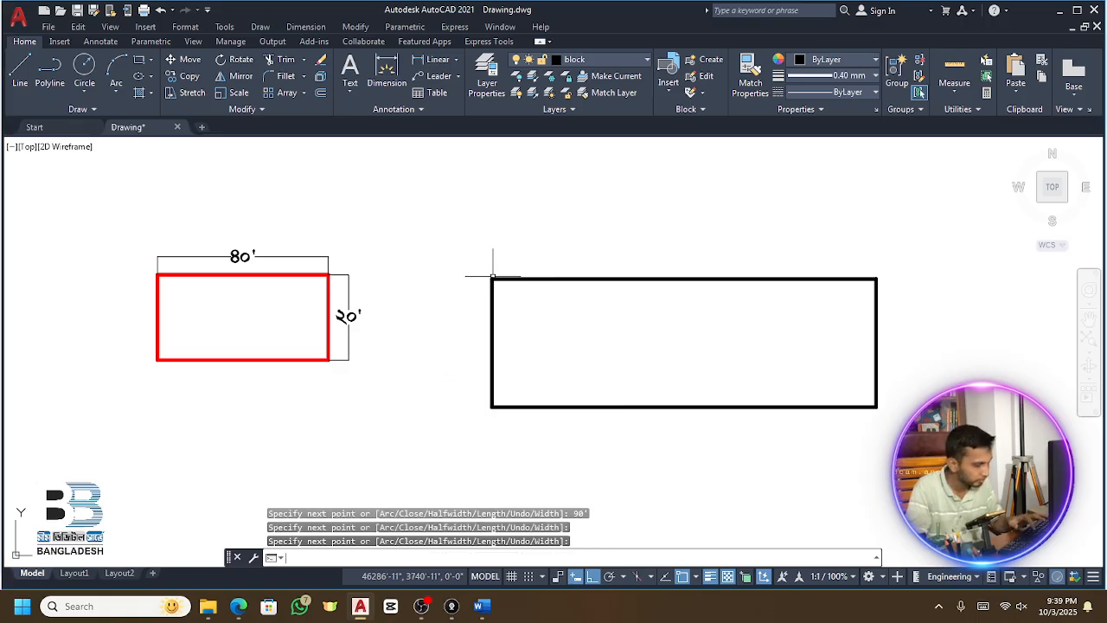
# Add a horizontal linear dimension for the new rectangle's top side, placed just above it
pyautogui.click(432, 60)
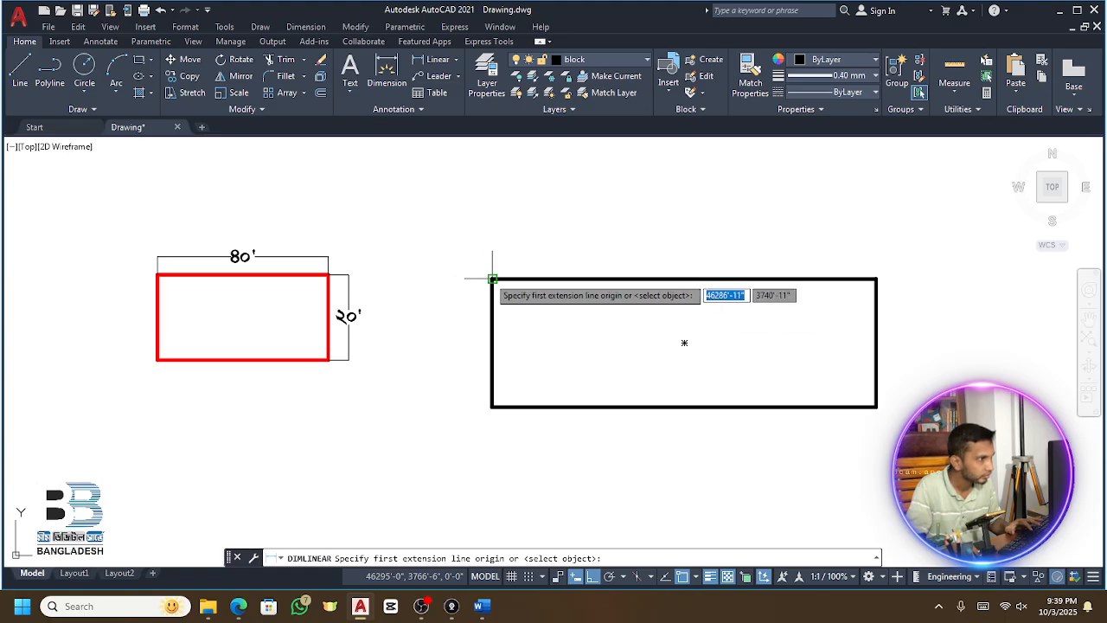
pyautogui.click(491, 278)
pyautogui.click(876, 279)
pyautogui.click(860, 259)
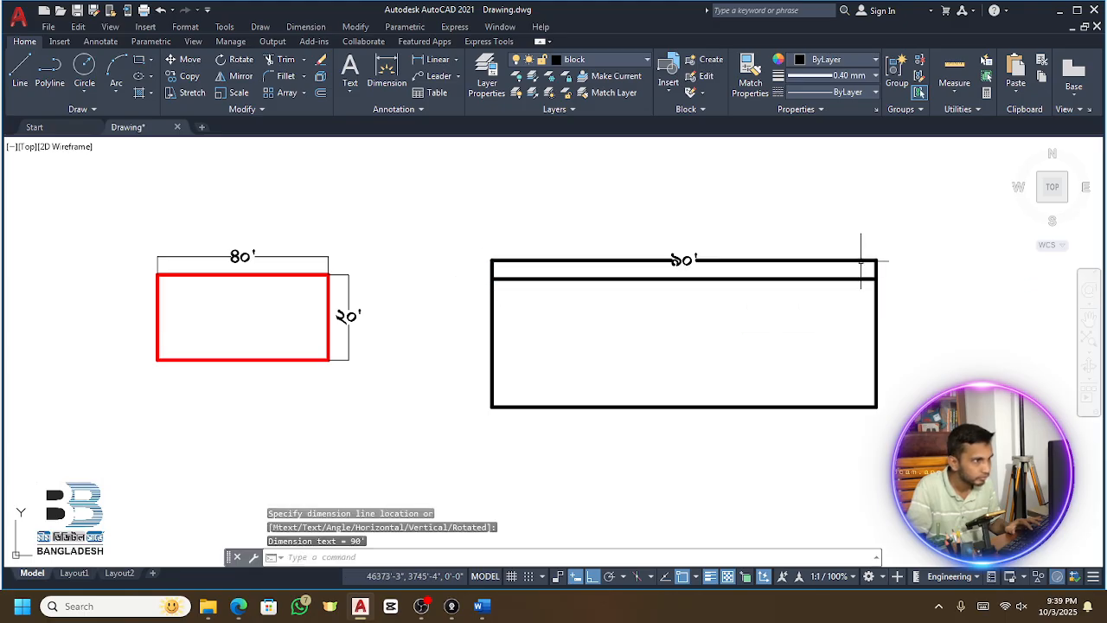
# Add a vertical linear dimension for the new rectangle's right side, placed just outside it
pyautogui.click(417, 59)
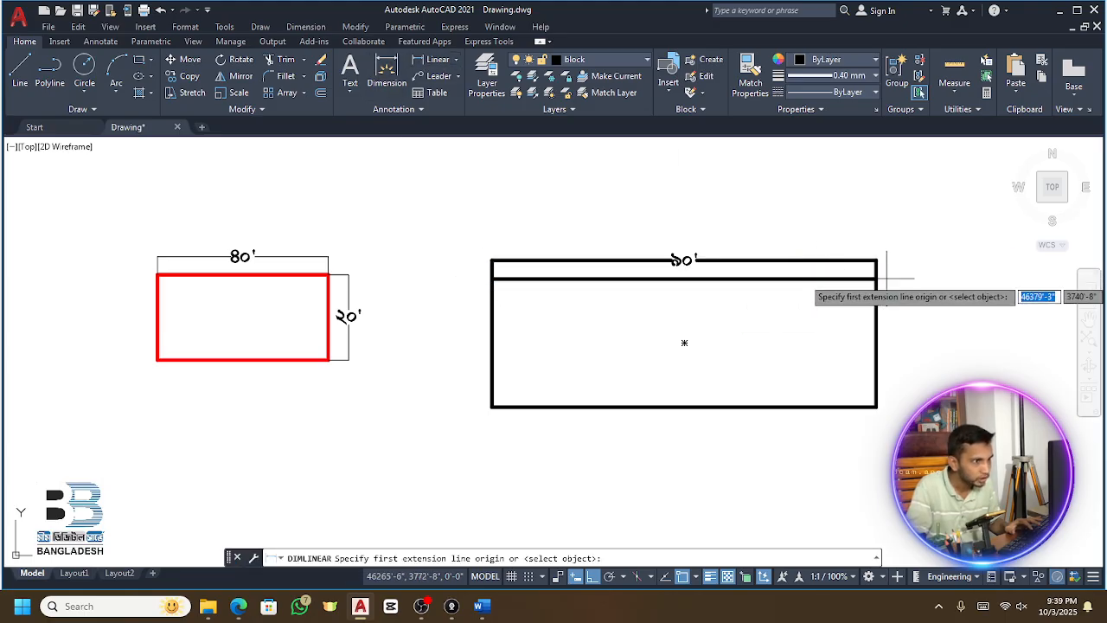
pyautogui.click(876, 279)
pyautogui.click(877, 407)
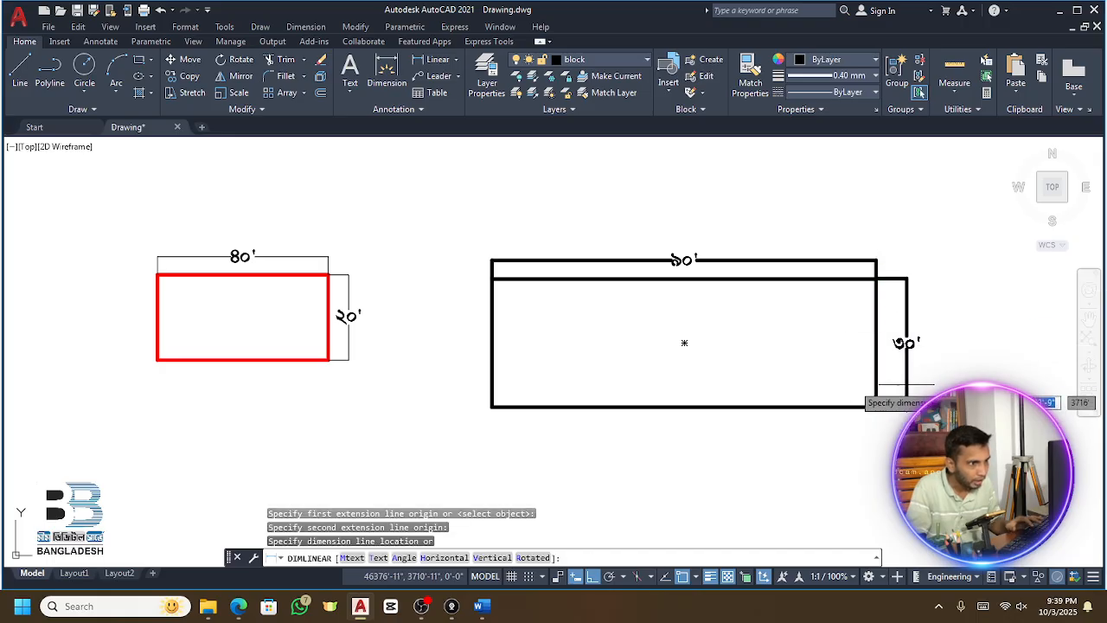
pyautogui.click(906, 372)
pyautogui.press('Escape')
# Match the properties of the first rectangle's 40' dimension onto the larger rectangle's top and right-side dimensions
pyautogui.click(749, 78)
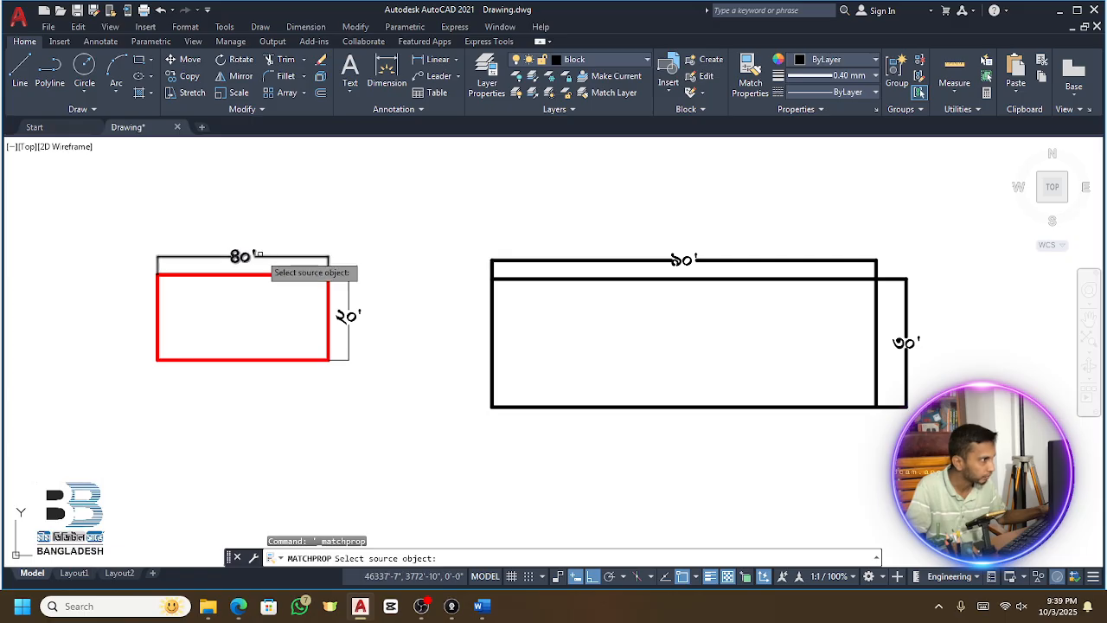
pyautogui.click(259, 257)
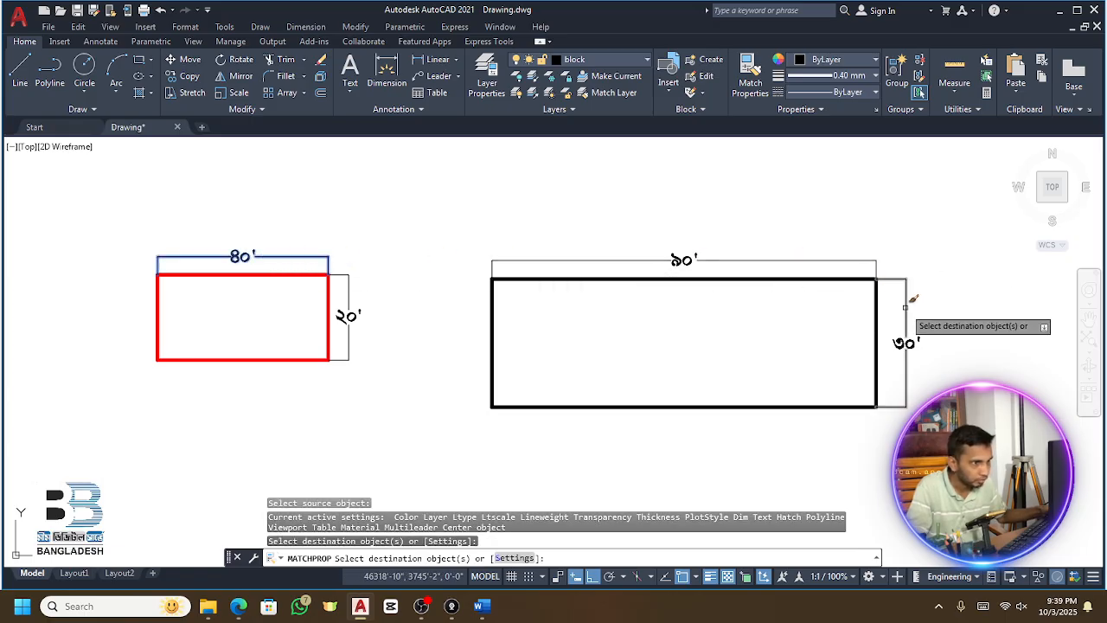
pyautogui.press('Escape')
pyautogui.press('Escape')
# Set the color of the 90' by 30' rectangle's outline to red
pyautogui.click(875, 313)
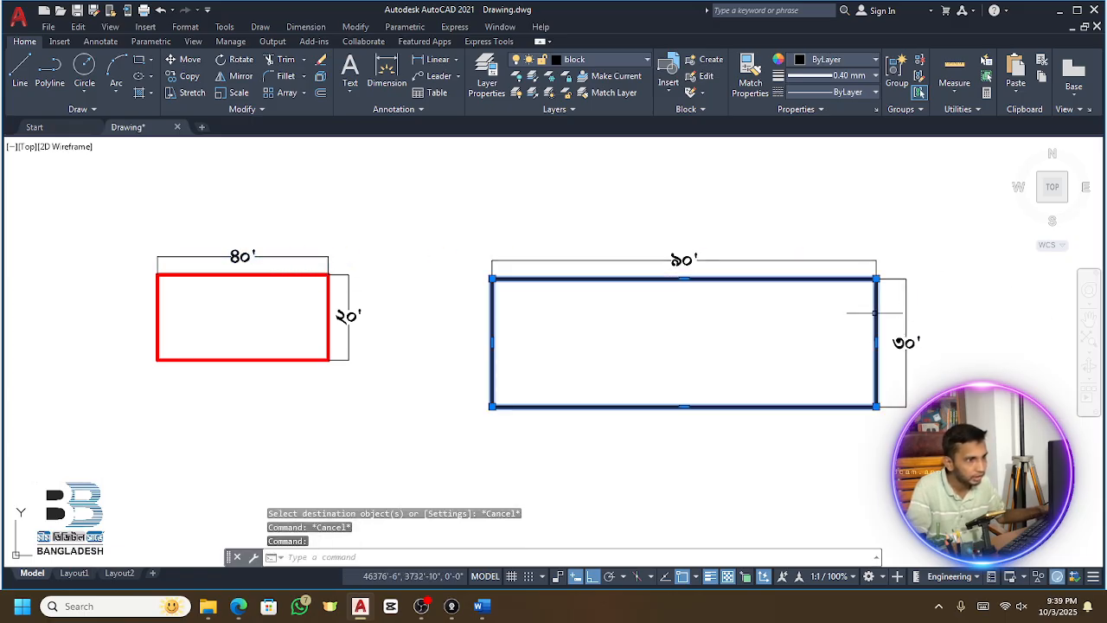
pyautogui.click(817, 58)
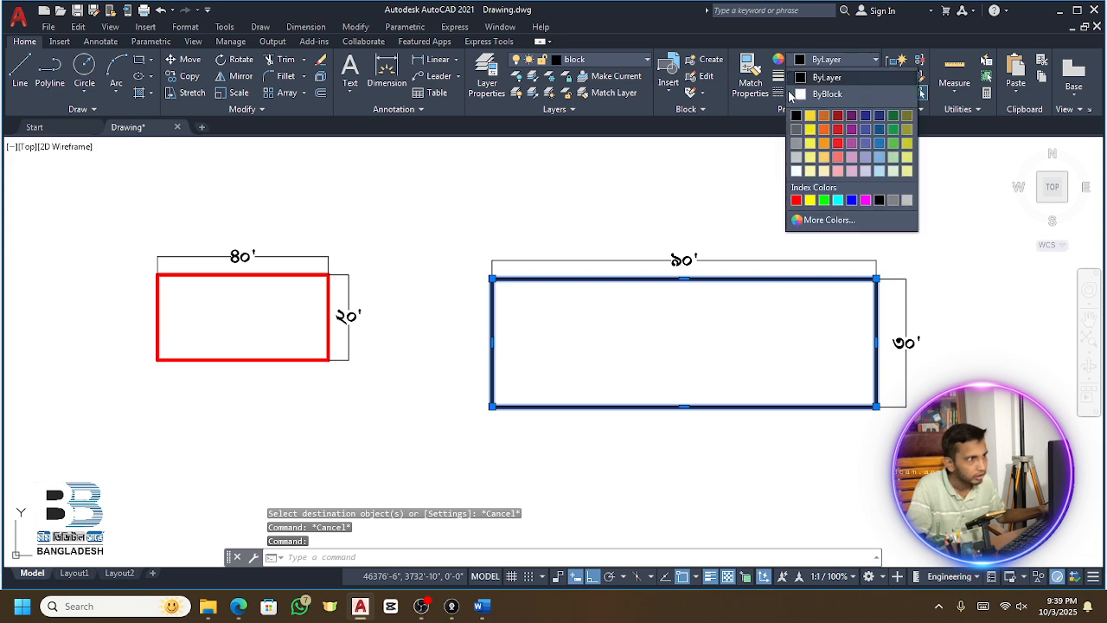
pyautogui.click(797, 200)
pyautogui.press('Escape')
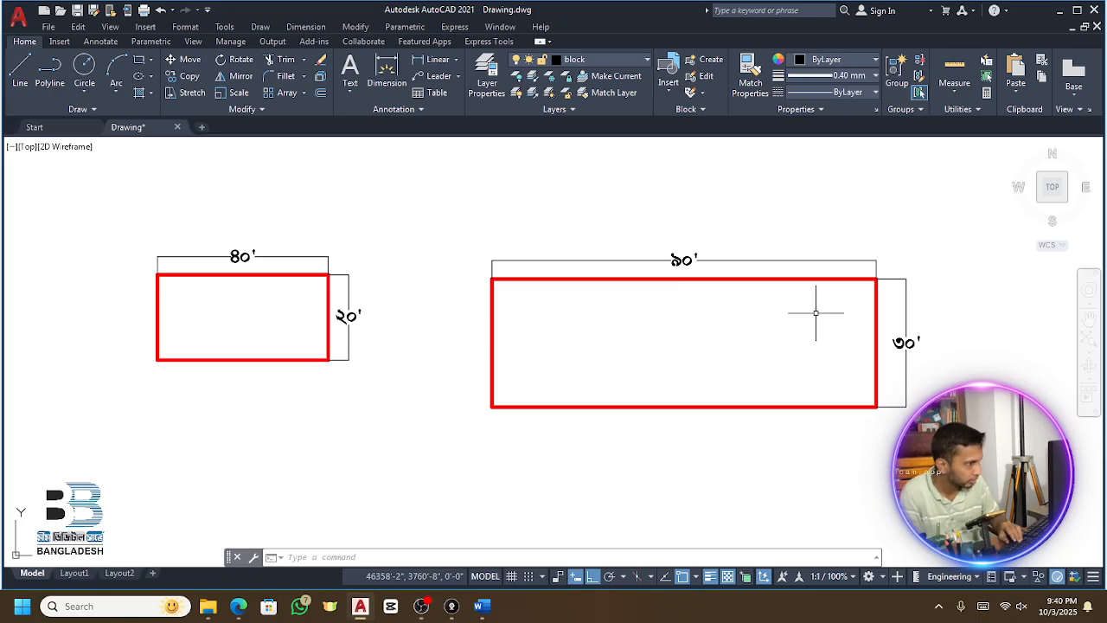
# Copy the 40' by 20' rectangle together with its two dimensions into the empty area to its left
pyautogui.scroll(-2, 656, 323)
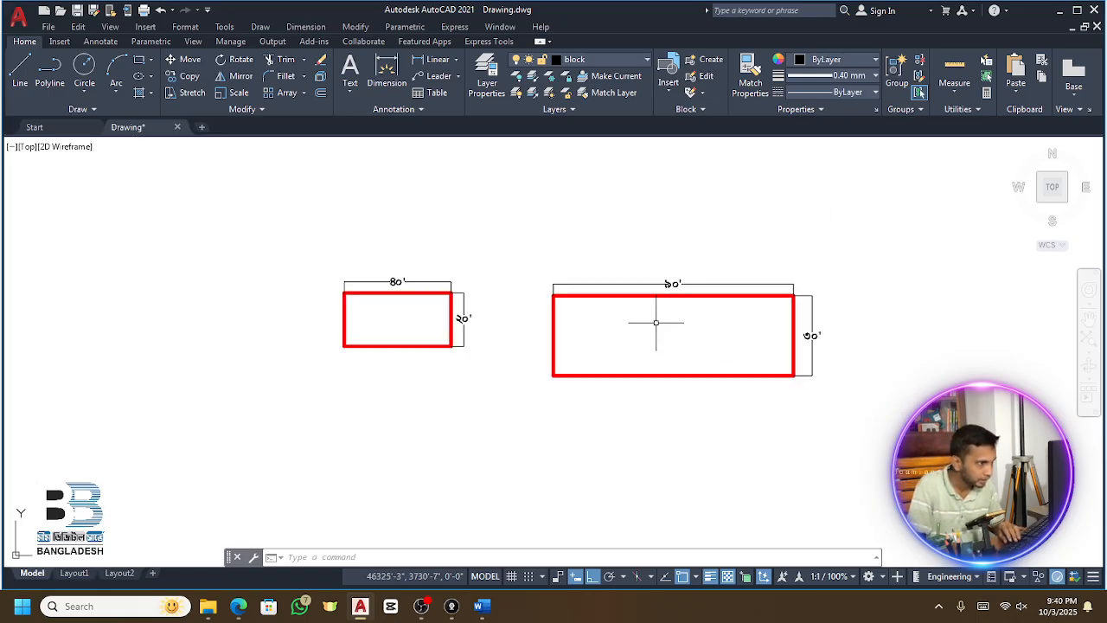
pyautogui.scroll(2, 371, 302)
pyautogui.scroll(2, 539, 257)
pyautogui.scroll(-2, 581, 239)
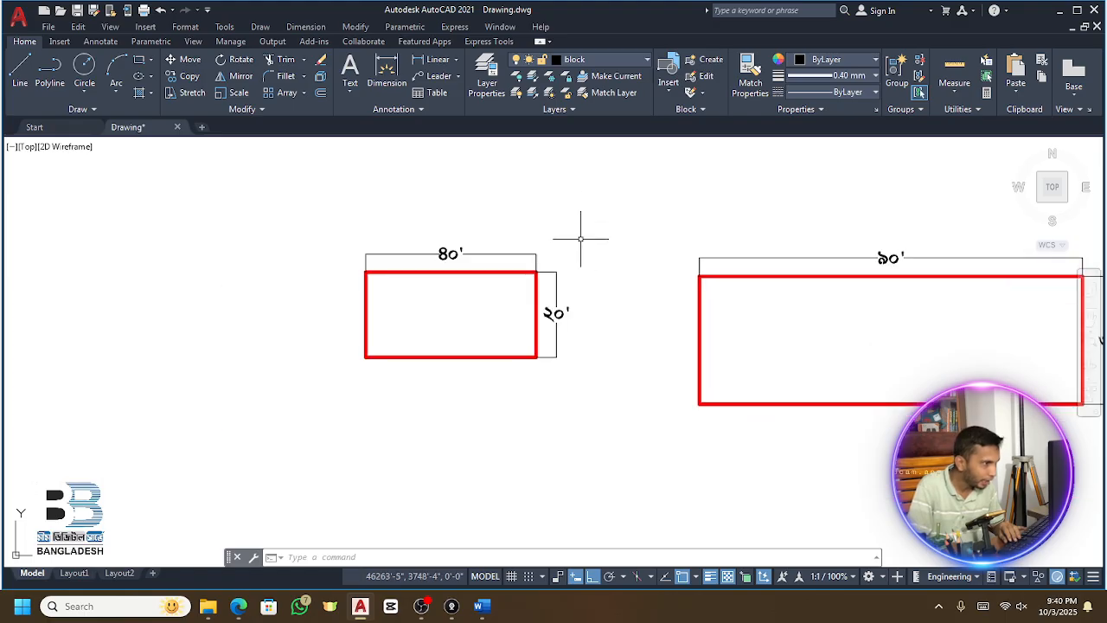
pyautogui.click(586, 211)
pyautogui.click(310, 389)
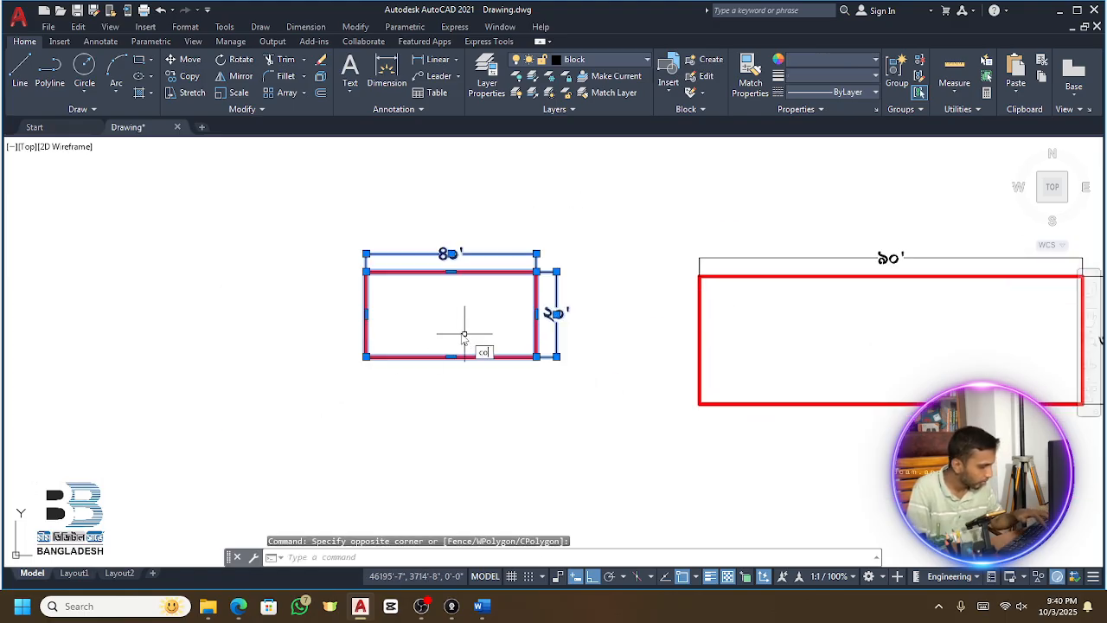
pyautogui.press('Return')
pyautogui.click(452, 314)
pyautogui.scroll(-2, 571, 320)
pyautogui.moveTo(571, 320); pyautogui.dragTo(902, 324, button='middle')
pyautogui.scroll(2, 478, 313)
pyautogui.click(392, 313)
pyautogui.press('Escape')
# Try to scale the copied rectangle and its dimensions freehand from the lower-left corner, and undo that scaling
pyautogui.click(559, 215)
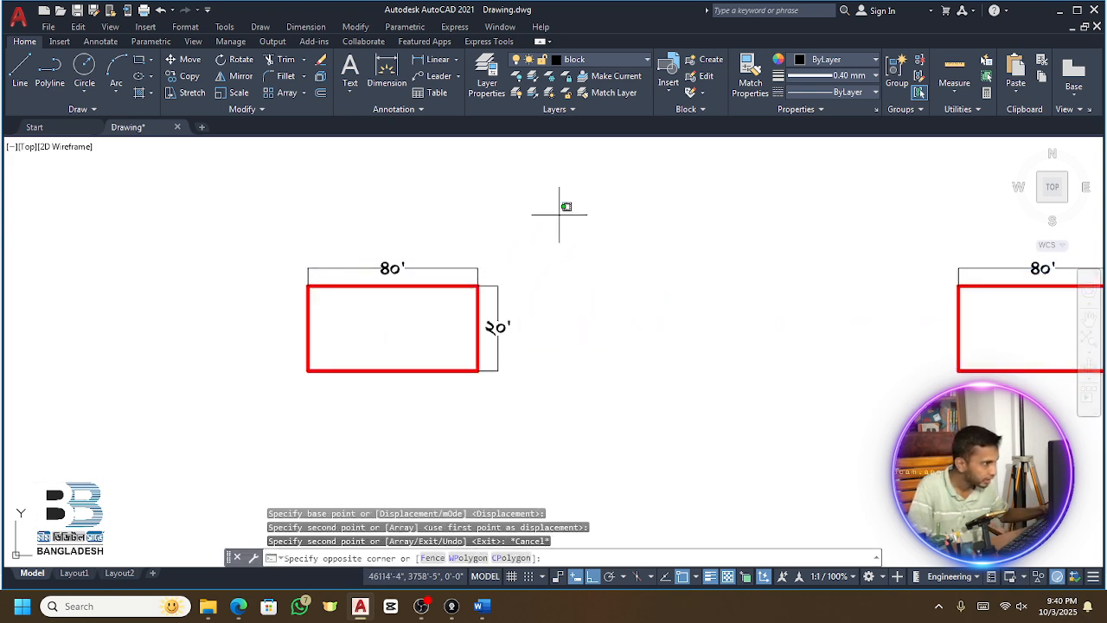
pyautogui.click(146, 467)
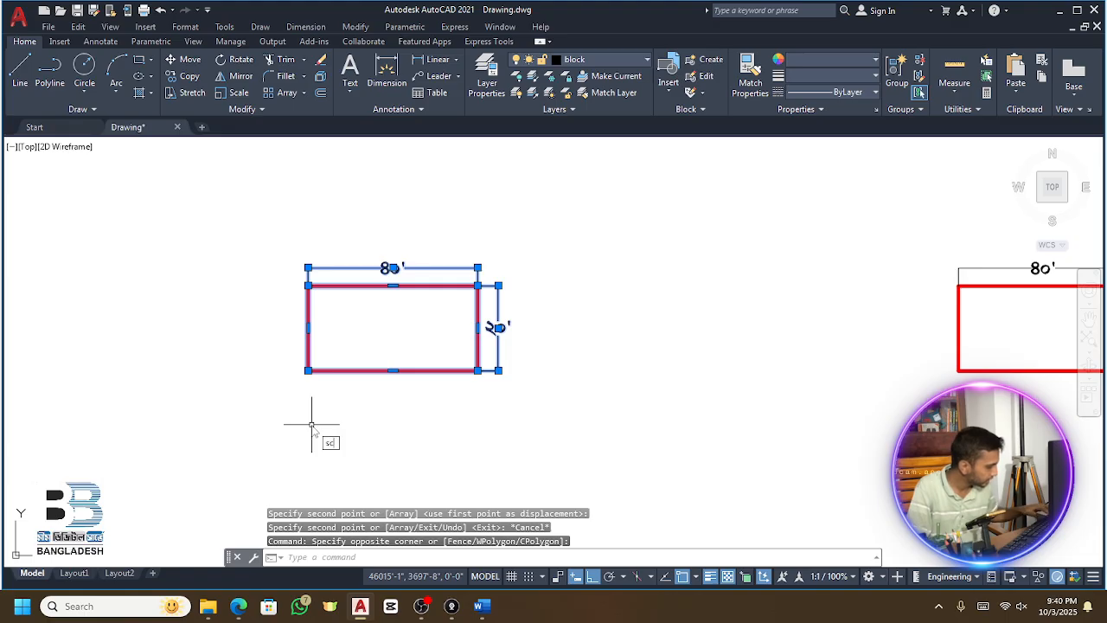
pyautogui.write('l')
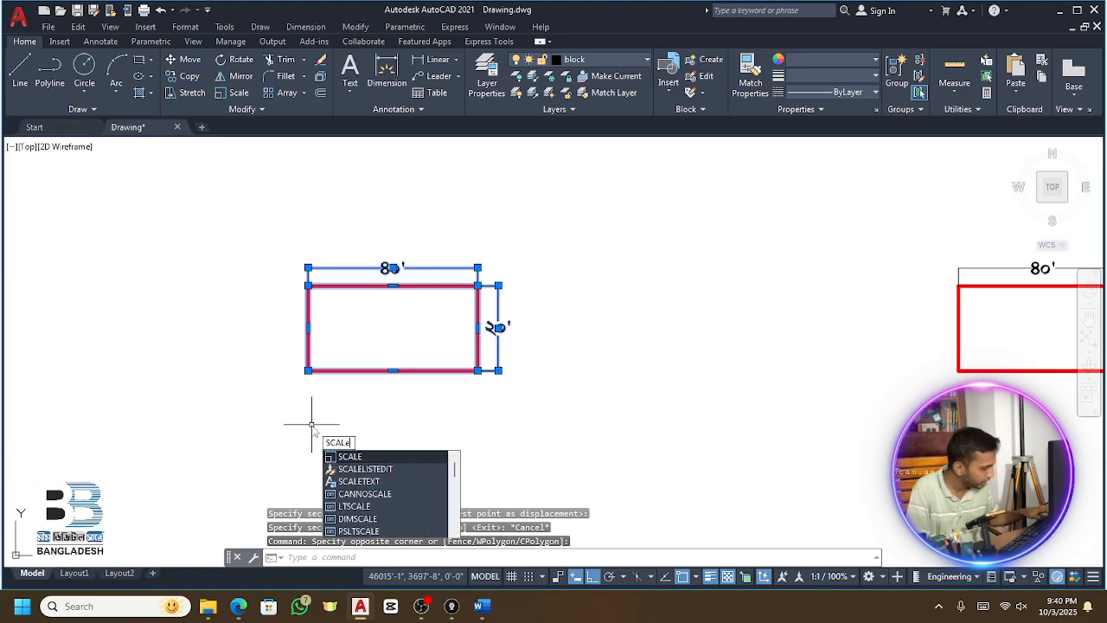
pyautogui.press('Return')
pyautogui.click(308, 370)
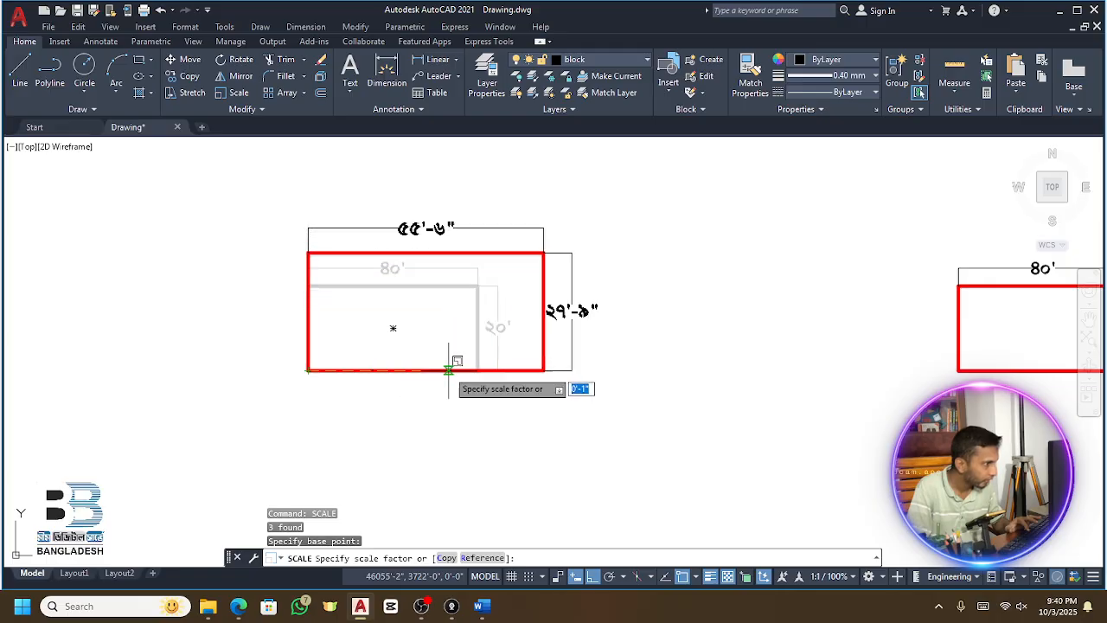
pyautogui.click(477, 370)
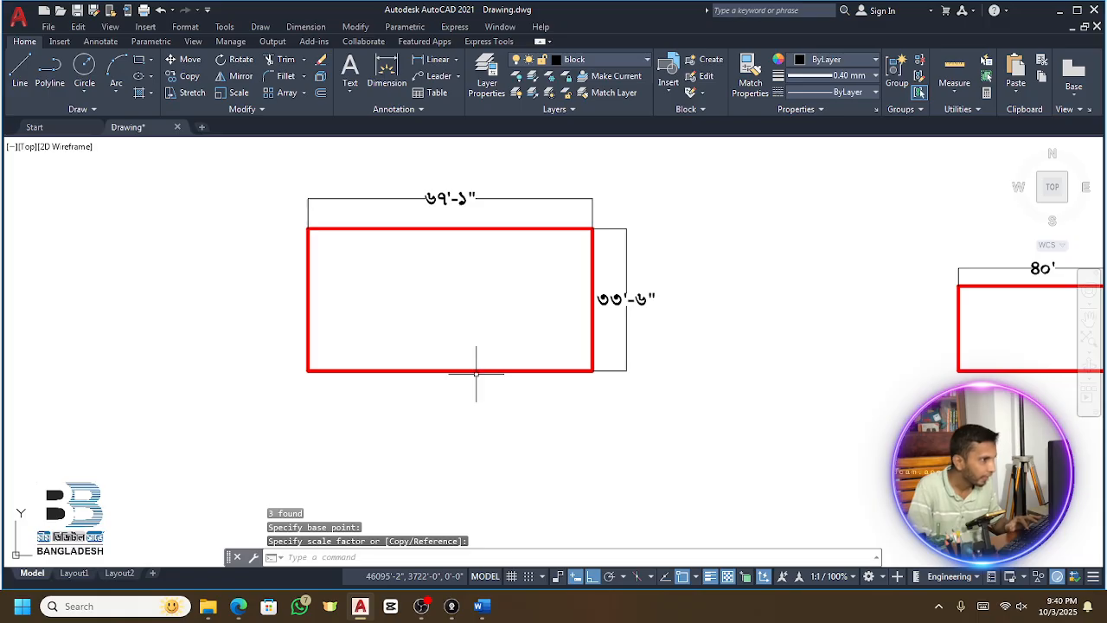
pyautogui.hotkey('ctrl', 'z')
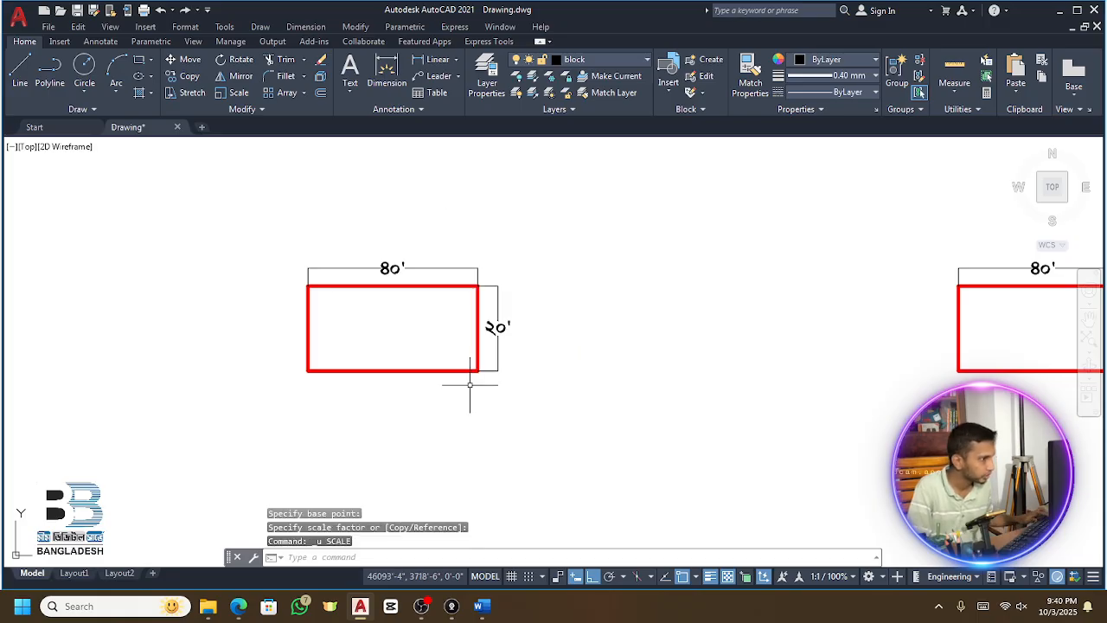
# Examine the copied rectangle's side lengths and their dimension labels up close
pyautogui.click(548, 219)
pyautogui.click(264, 391)
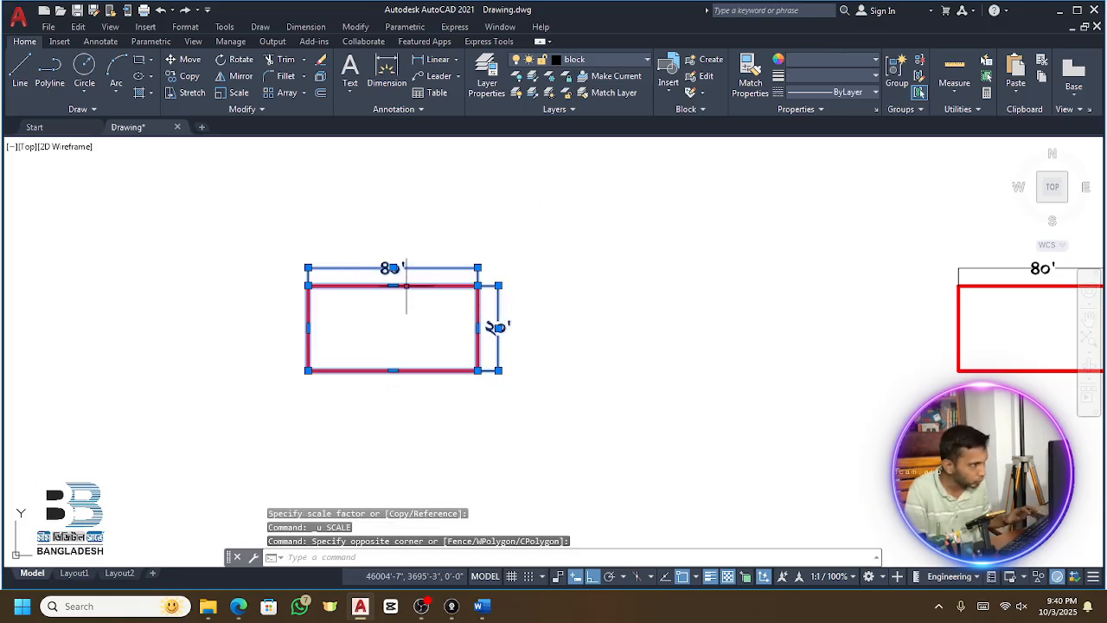
pyautogui.scroll(4, 407, 306)
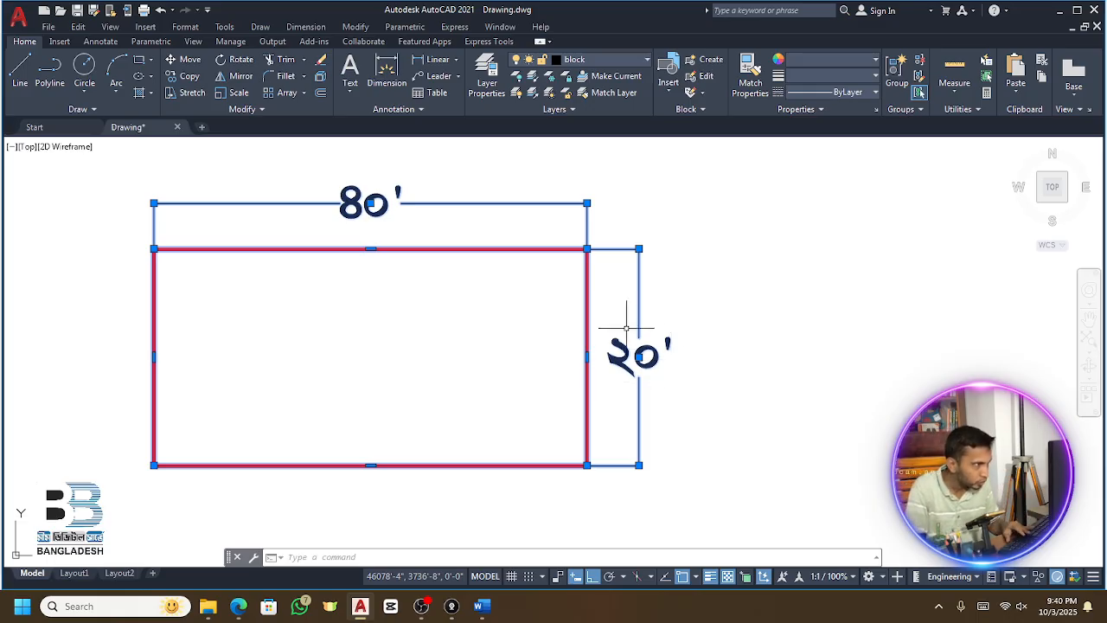
pyautogui.scroll(-2, 640, 346)
pyautogui.scroll(2, 422, 238)
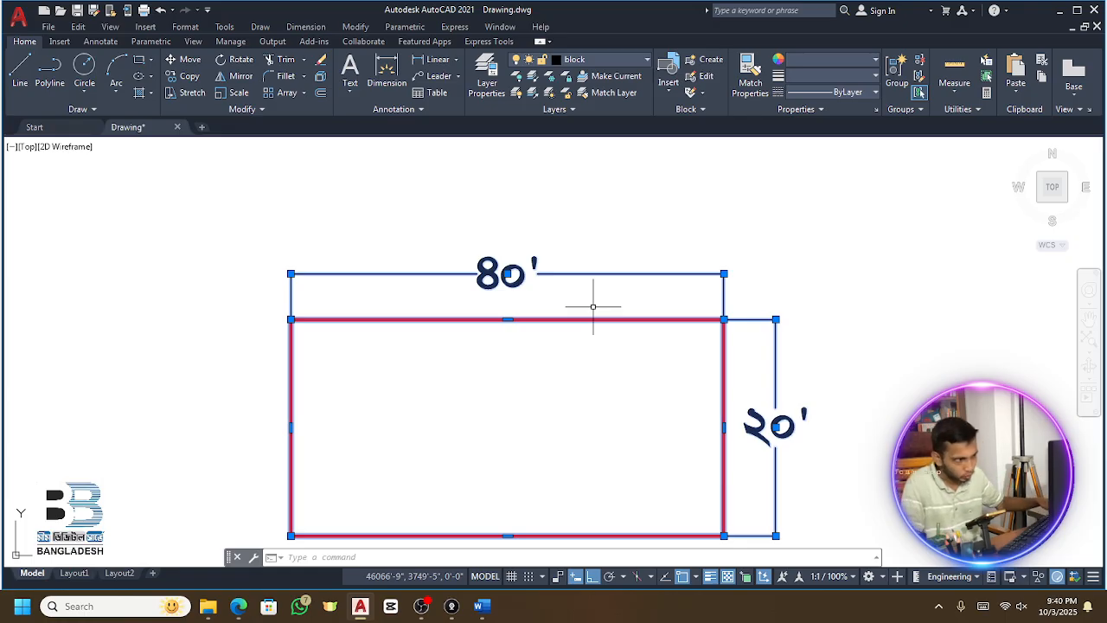
pyautogui.click(716, 253)
pyautogui.press('Escape')
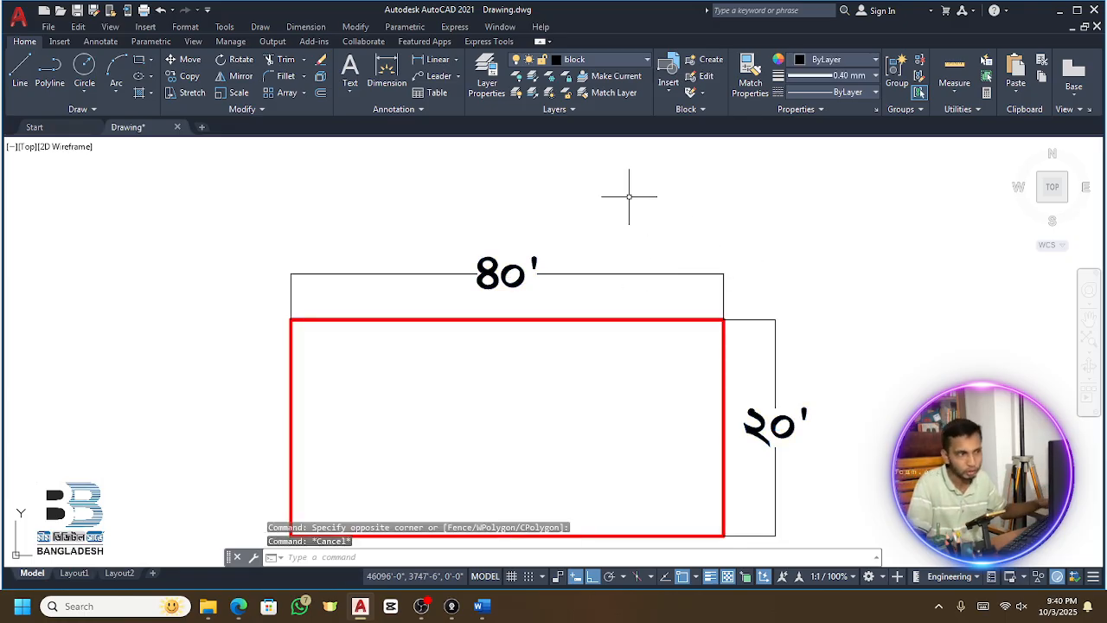
pyautogui.scroll(-4, 640, 216)
pyautogui.press('Escape')
pyautogui.press('Escape')
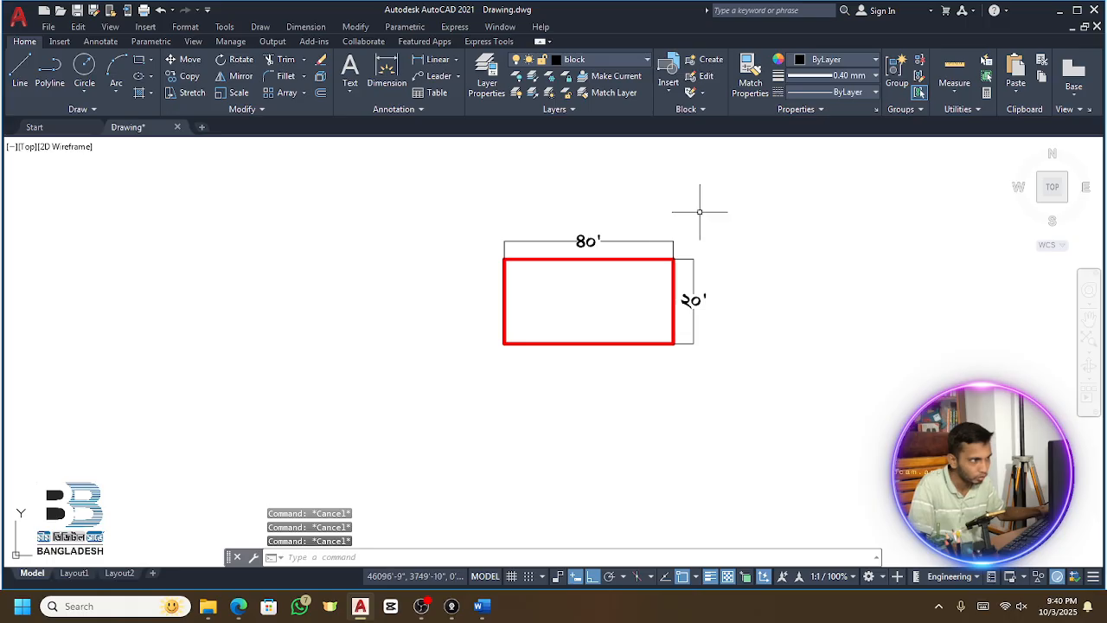
pyautogui.scroll(2, 700, 211)
pyautogui.click(727, 201)
pyautogui.click(349, 459)
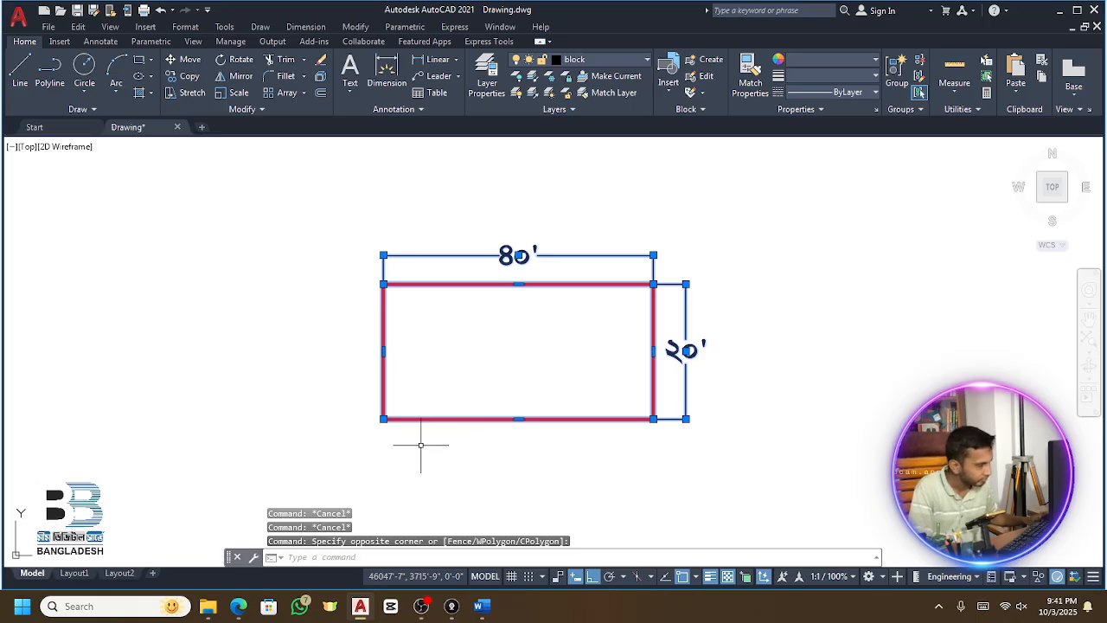
pyautogui.press('Escape')
# Delete the copied rectangle's top and right-side dimensions
pyautogui.click(658, 284)
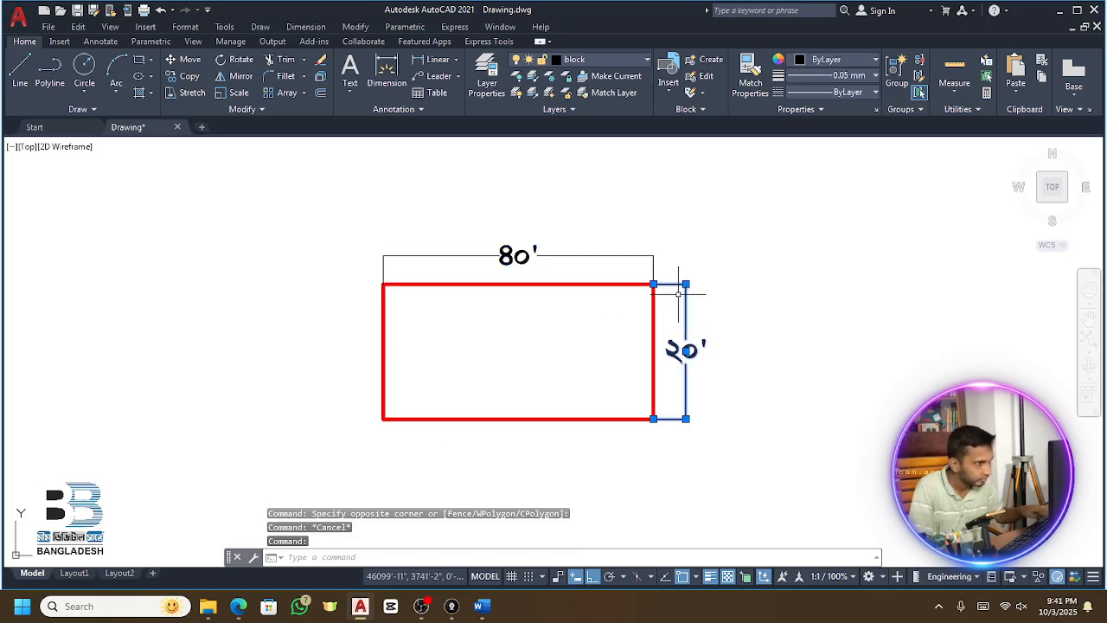
pyautogui.click(650, 255)
pyautogui.press('Delete')
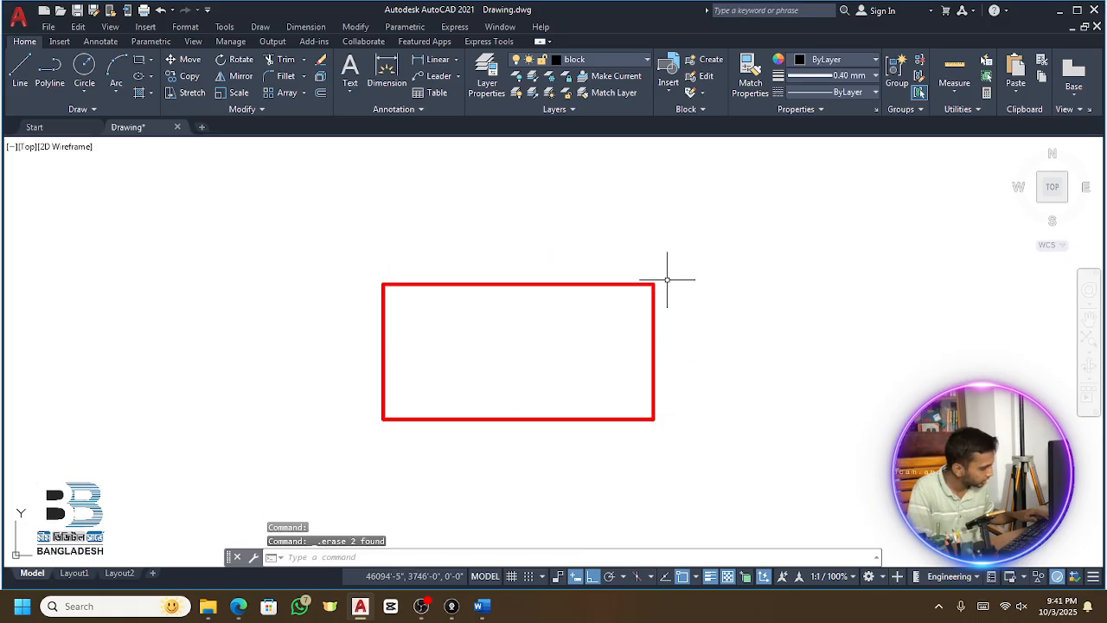
# Scale the copied rectangle by a factor of 2 from its lower-left corner
pyautogui.click(715, 236)
pyautogui.click(294, 481)
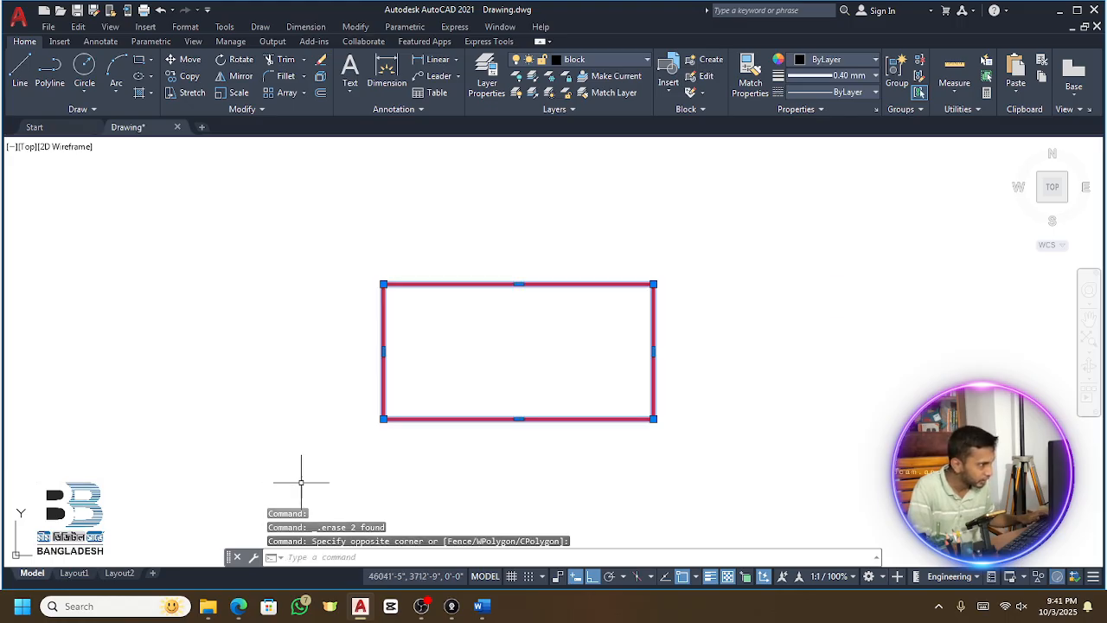
pyautogui.write('sc')
pyautogui.press('Return')
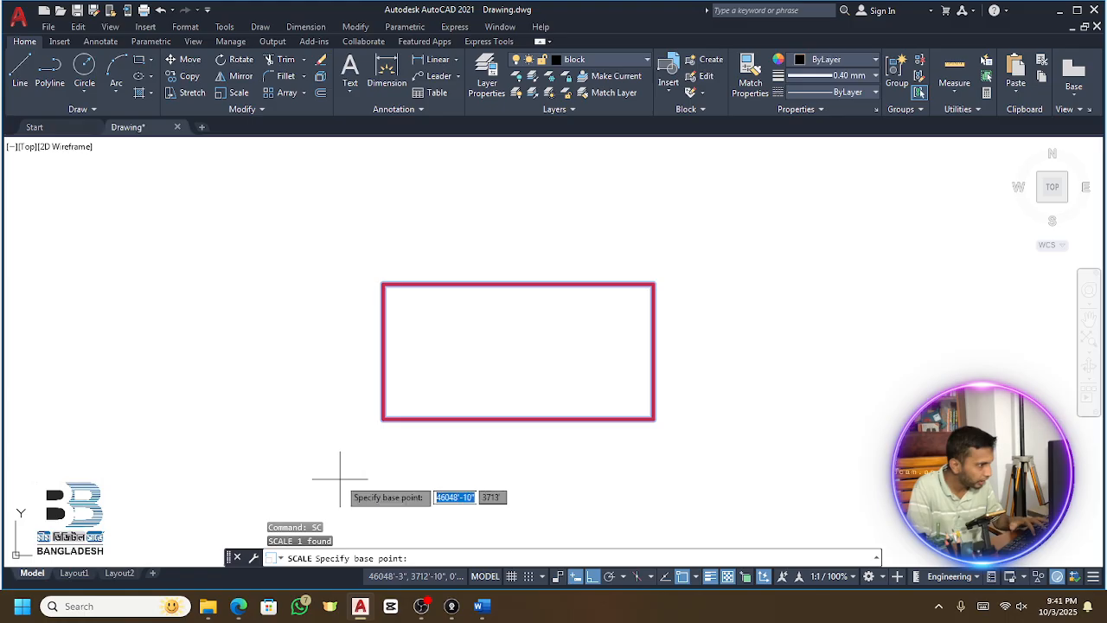
pyautogui.click(383, 420)
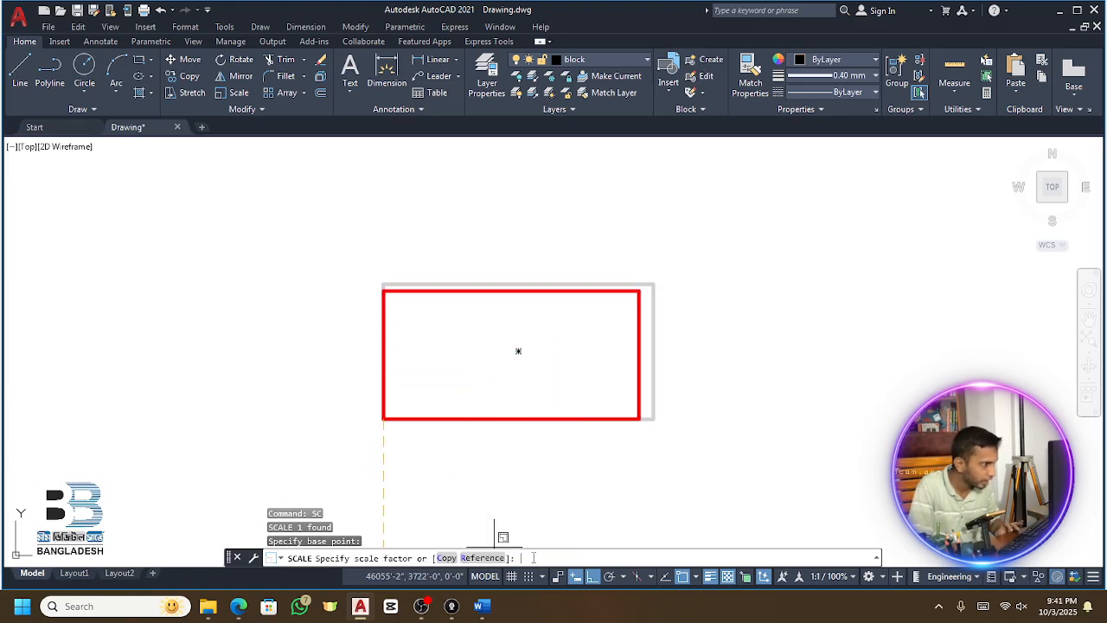
pyautogui.write('2')
pyautogui.press('Return')
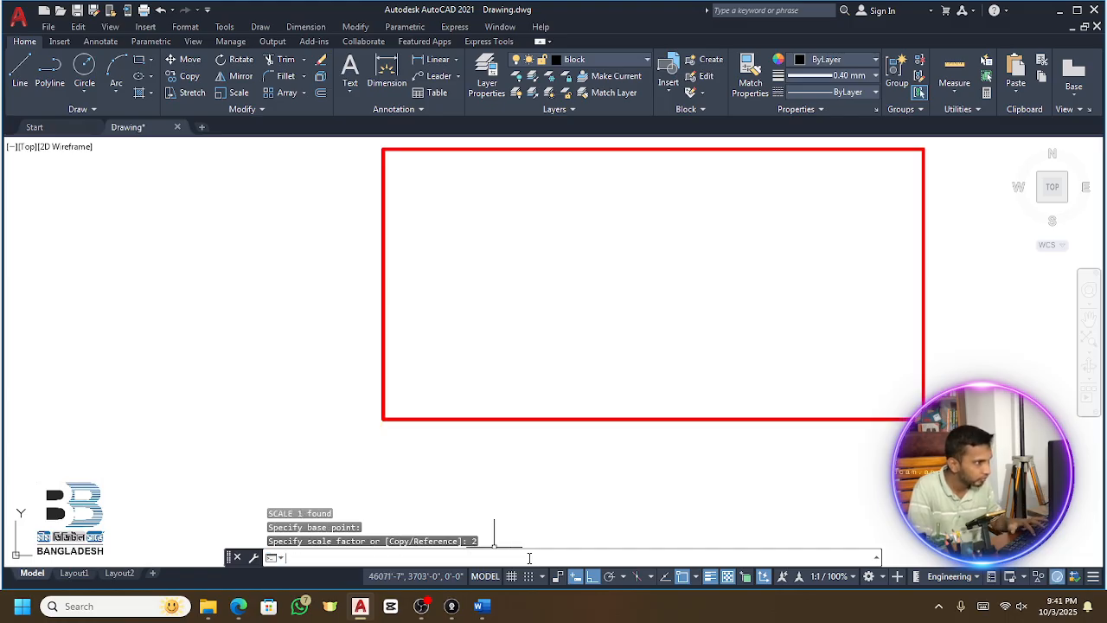
# Add a horizontal linear dimension just above the scaled rectangle's top side
pyautogui.scroll(-4, 509, 491)
pyautogui.scroll(2, 527, 371)
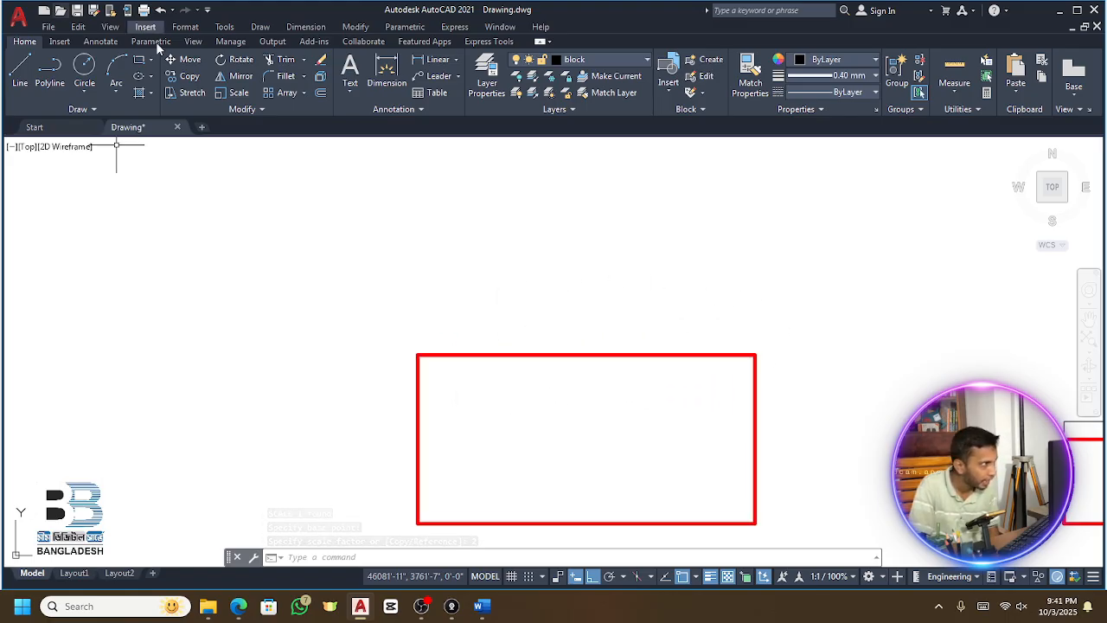
pyautogui.click(430, 58)
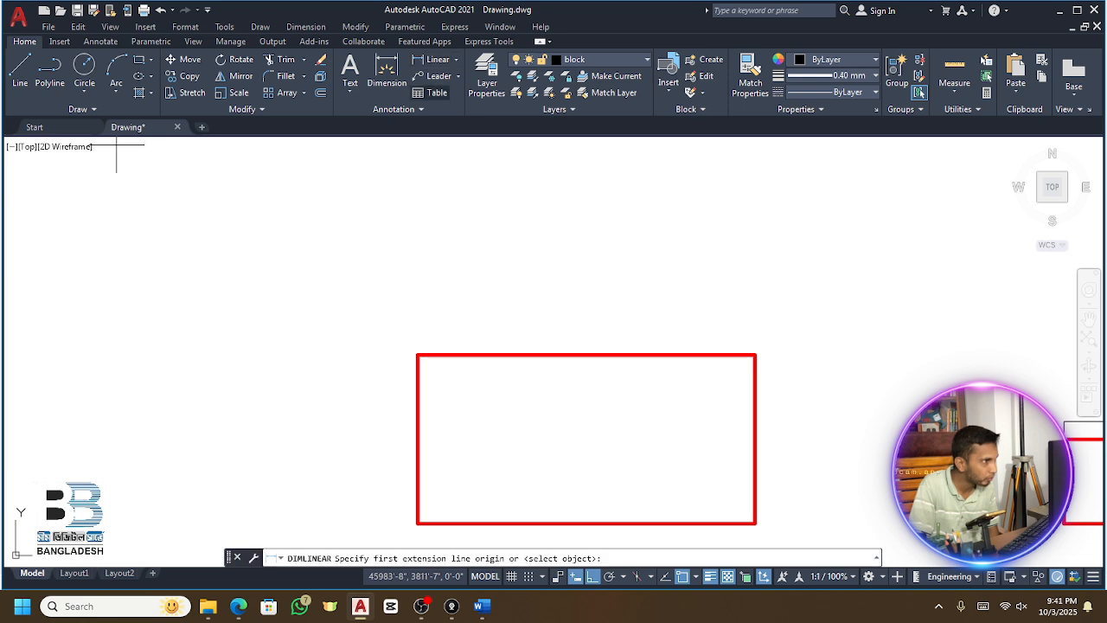
pyautogui.click(418, 354)
pyautogui.click(755, 354)
pyautogui.click(719, 315)
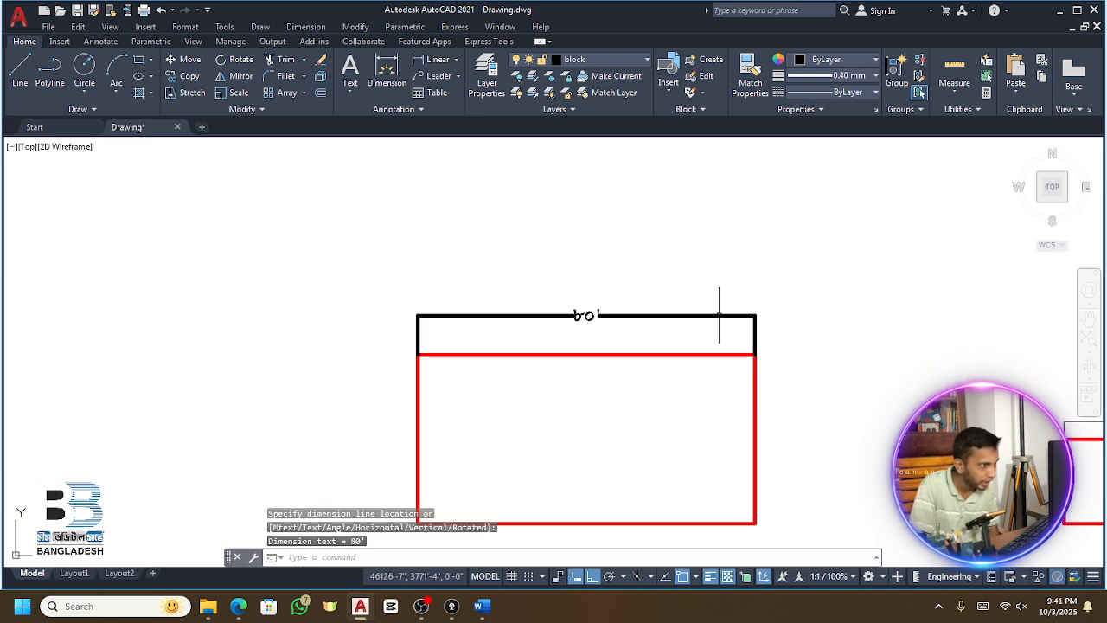
# Add a vertical linear dimension just outside the scaled rectangle's right side
pyautogui.press('space')
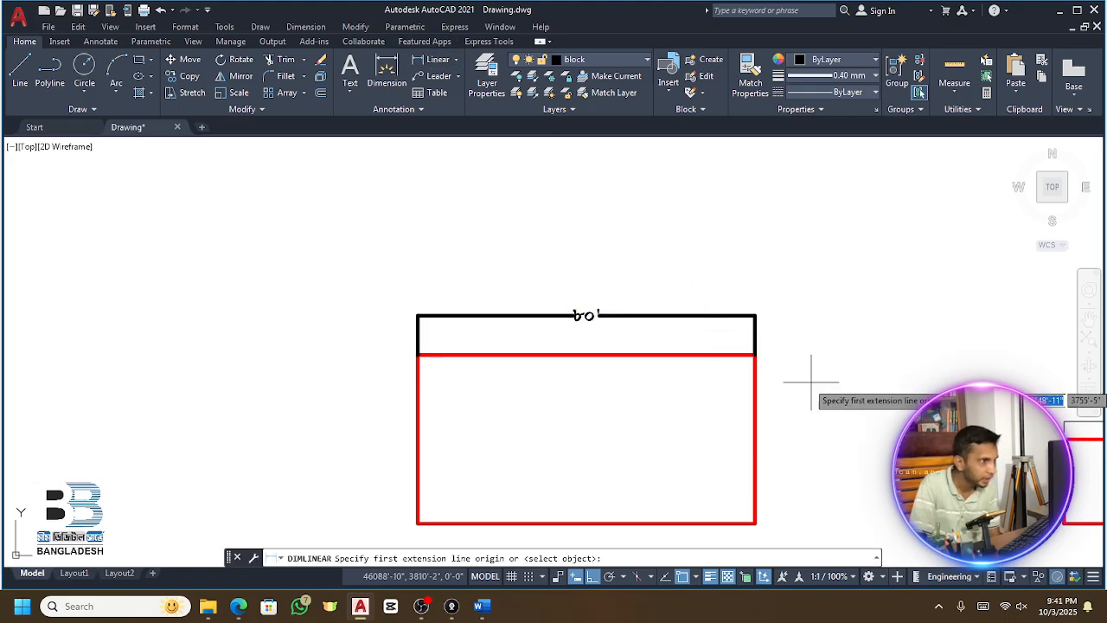
pyautogui.click(756, 354)
pyautogui.click(755, 523)
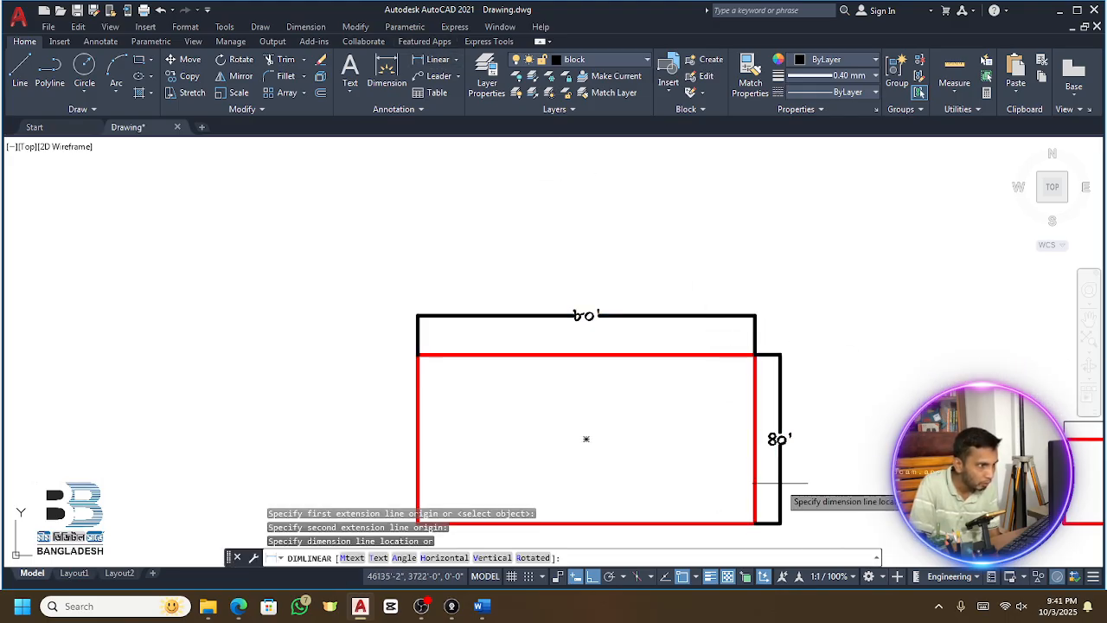
pyautogui.click(778, 436)
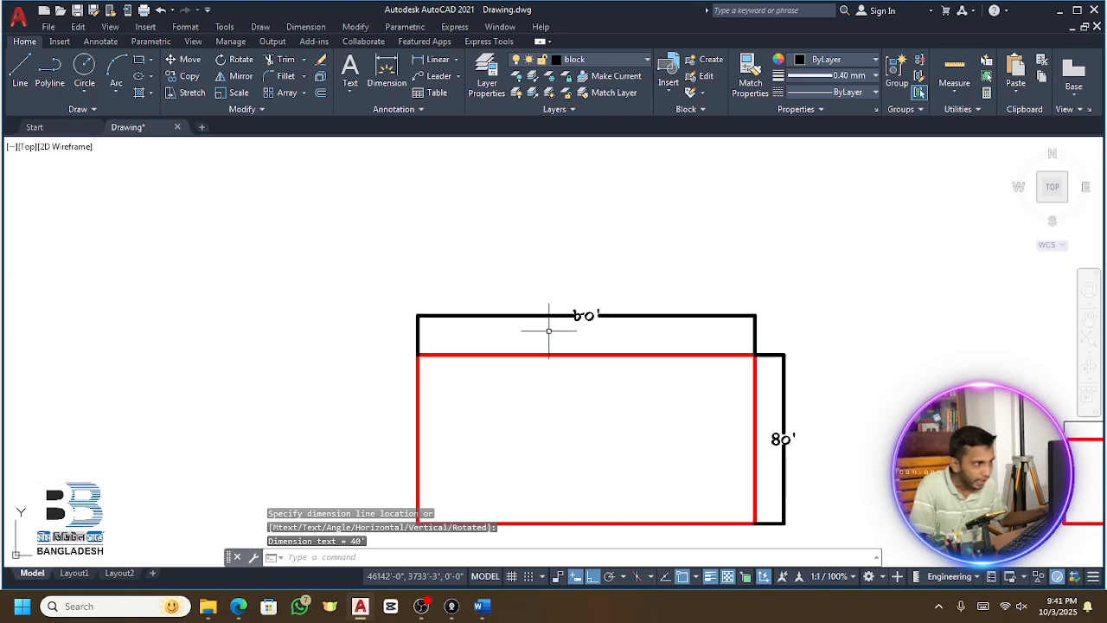
# Copy the scaled rectangle without its dimensions horizontally to the left by about 114'
pyautogui.scroll(-4, 682, 364)
pyautogui.scroll(4, 559, 358)
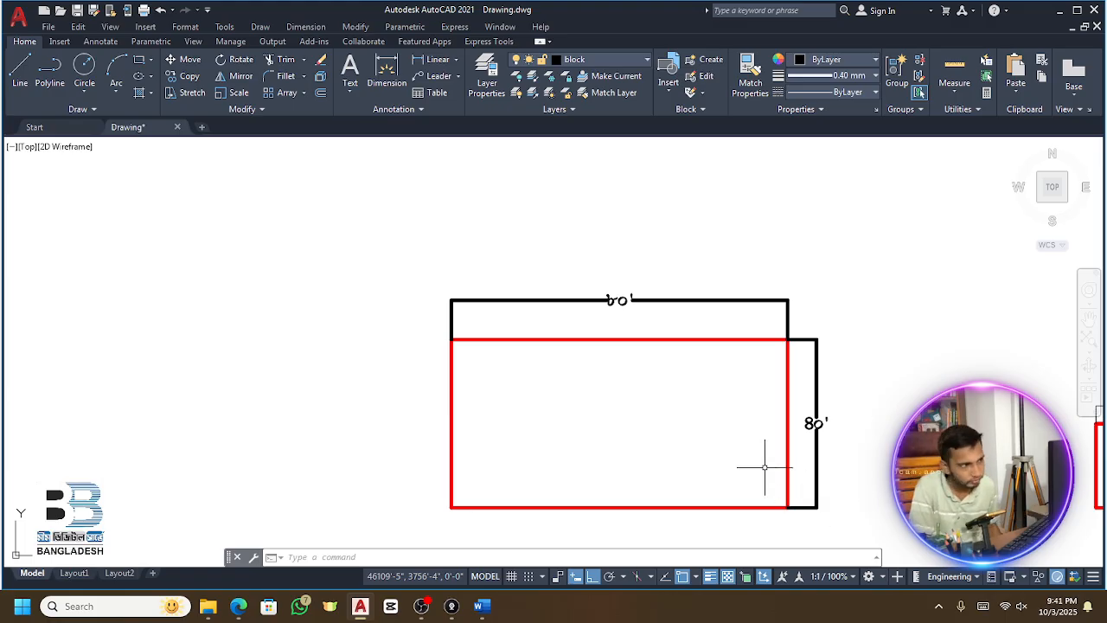
pyautogui.click(682, 330)
pyautogui.click(631, 385)
pyautogui.write('c')
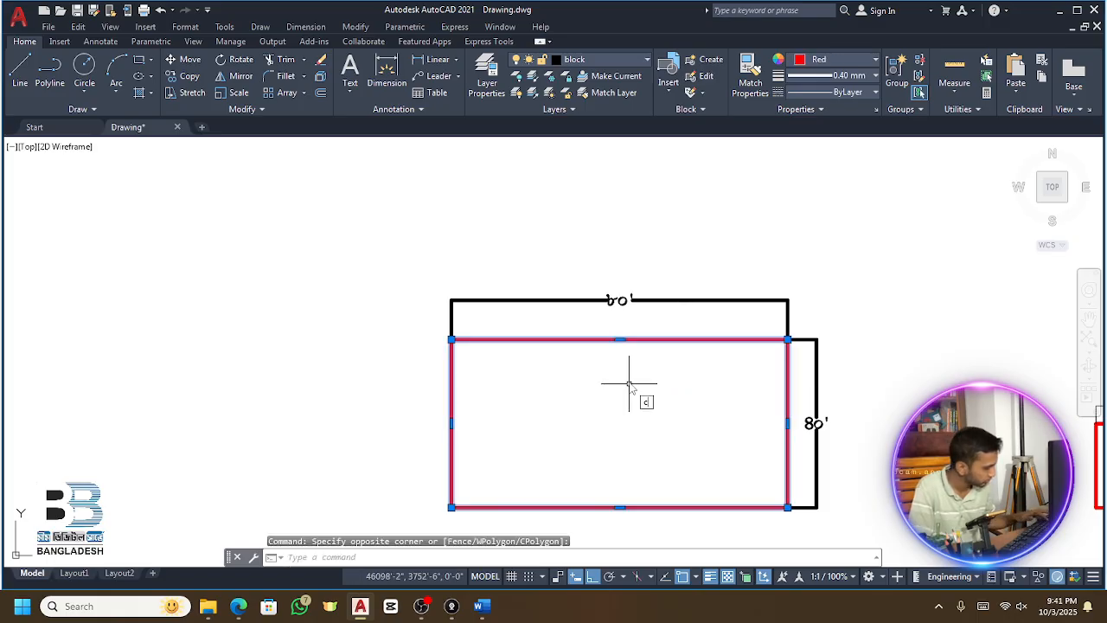
pyautogui.write('o')
pyautogui.press('Return')
pyautogui.click(651, 379)
pyautogui.scroll(-5, 695, 380)
pyautogui.scroll(5, 491, 377)
pyautogui.click(487, 378)
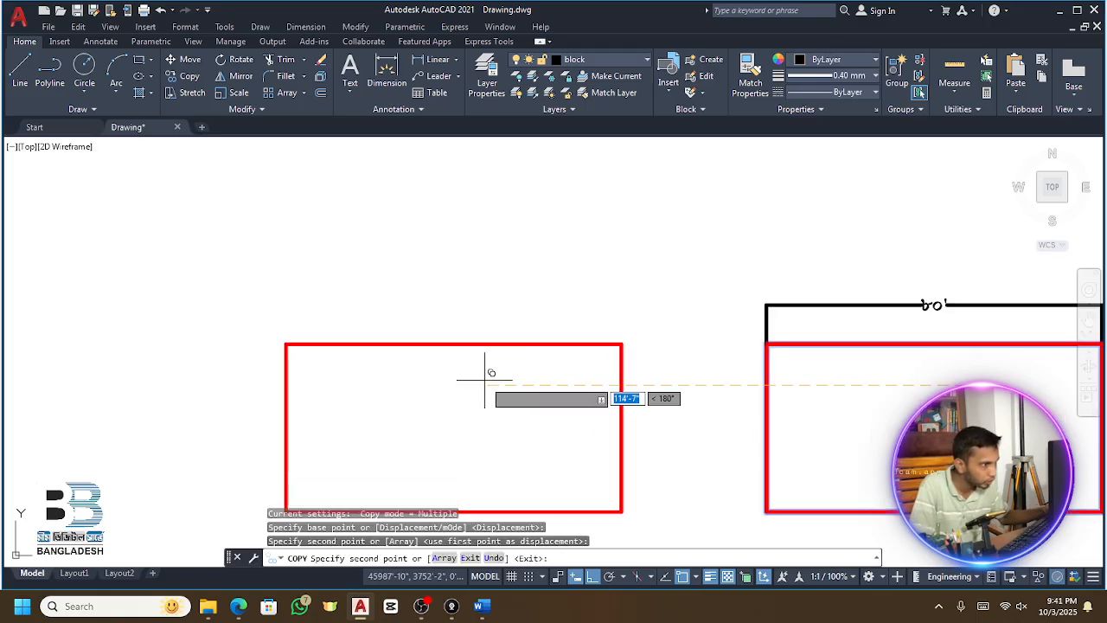
# Scale the copied rectangle by reference from its lower-left corner, using its bottom side as reference length and that side's midpoint as new length
pyautogui.press('Escape')
pyautogui.click(662, 318)
pyautogui.click(571, 389)
pyautogui.scroll(-4, 569, 389)
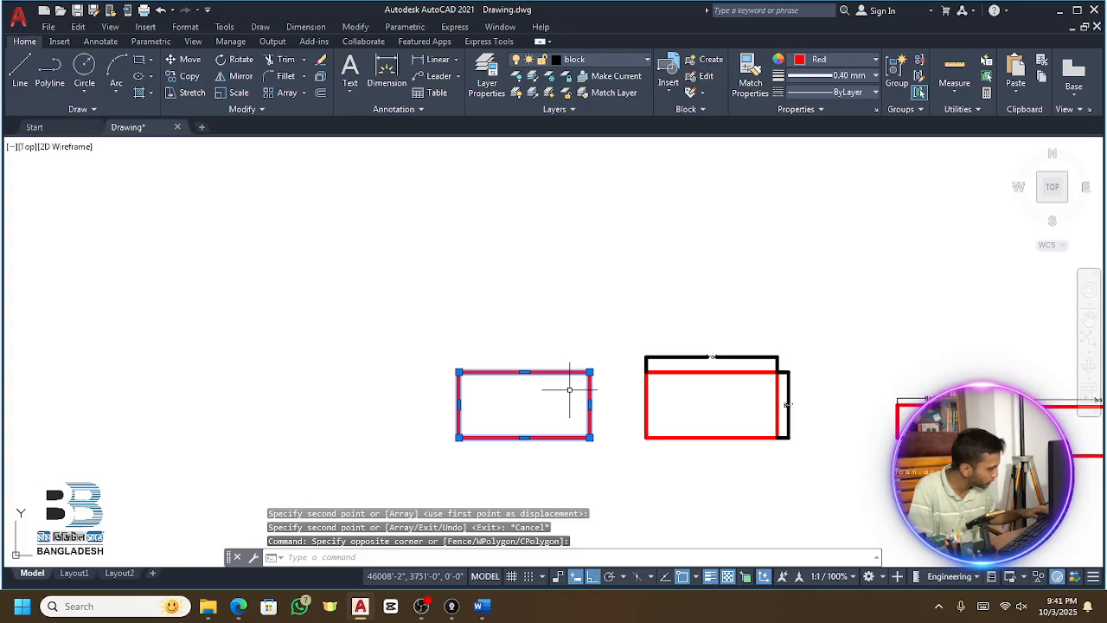
pyautogui.write('sc')
pyautogui.press('Return')
pyautogui.click(458, 437)
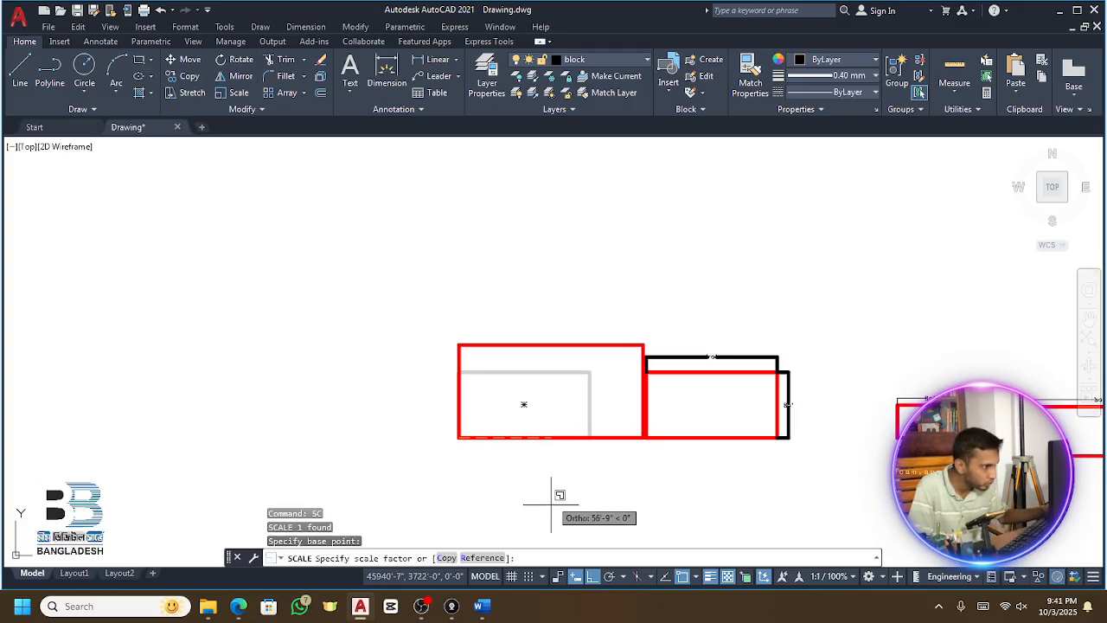
pyautogui.click(485, 558)
pyautogui.click(458, 437)
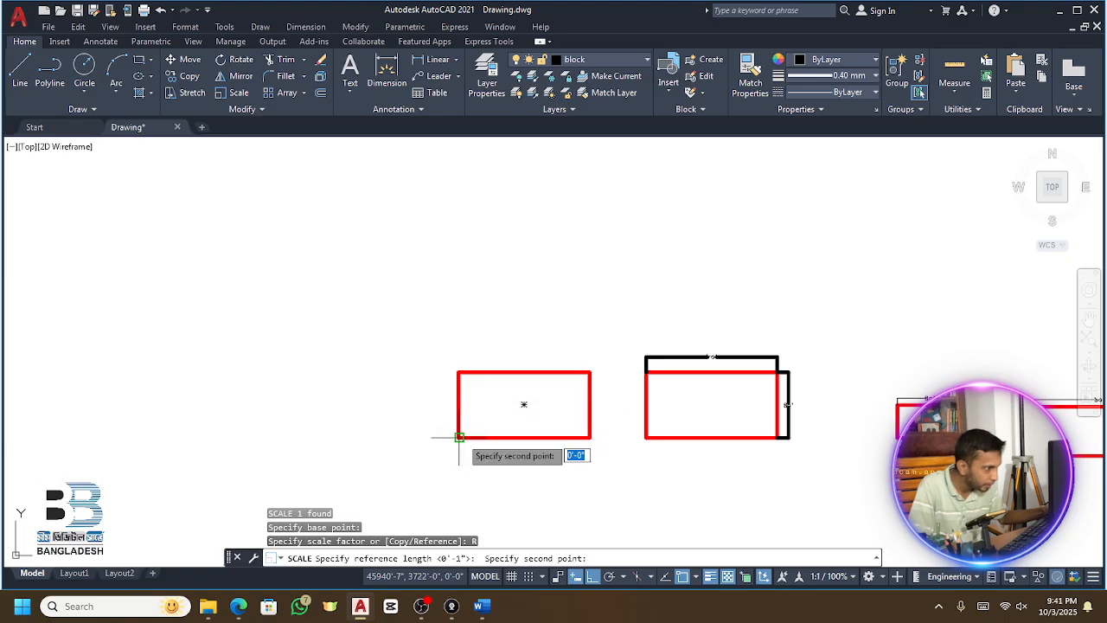
pyautogui.click(589, 437)
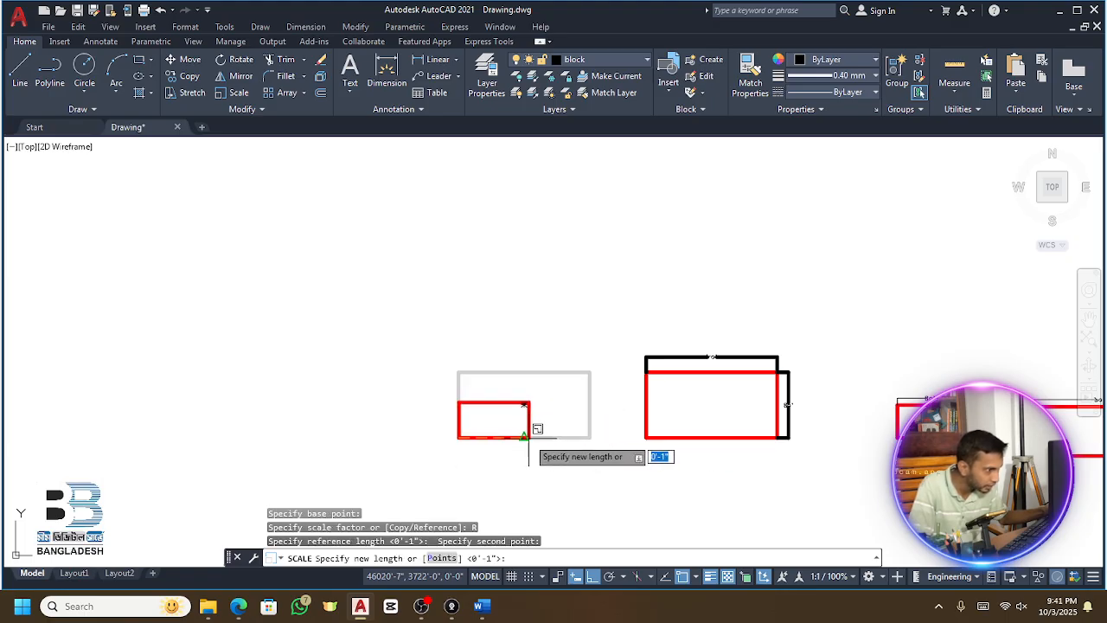
pyautogui.click(524, 437)
pyautogui.press('Escape')
# Move the reduced rectangle horizontally about 45' to the right, closer to the large dimensioned rectangle
pyautogui.scroll(3, 498, 409)
pyautogui.scroll(-3, 548, 340)
pyautogui.click(580, 331)
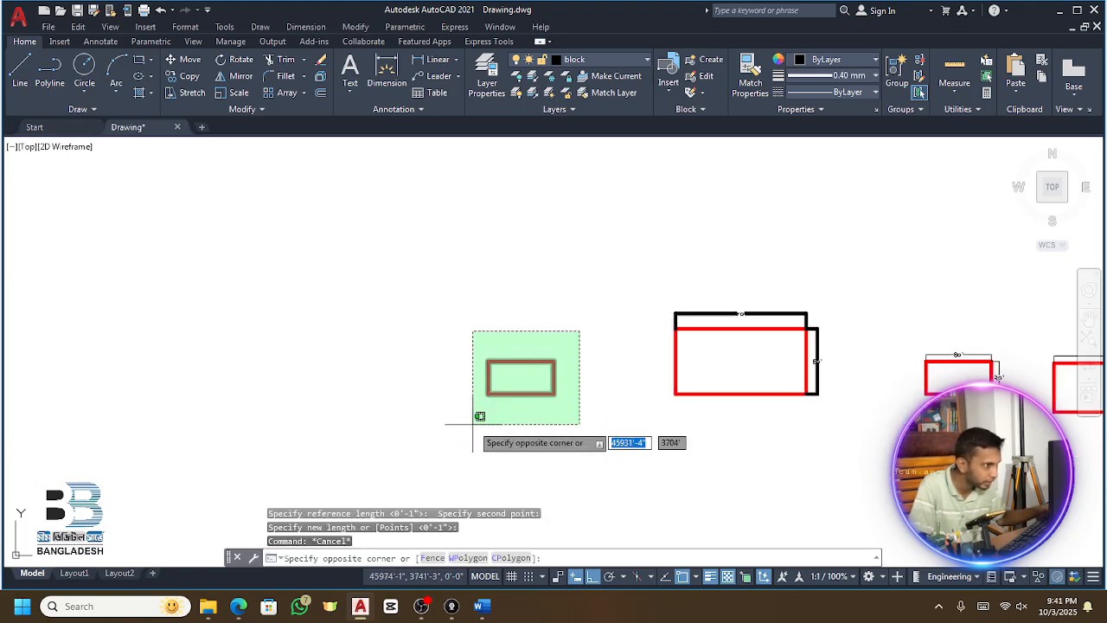
pyautogui.click(472, 424)
pyautogui.write('m')
pyautogui.press('space')
pyautogui.click(476, 440)
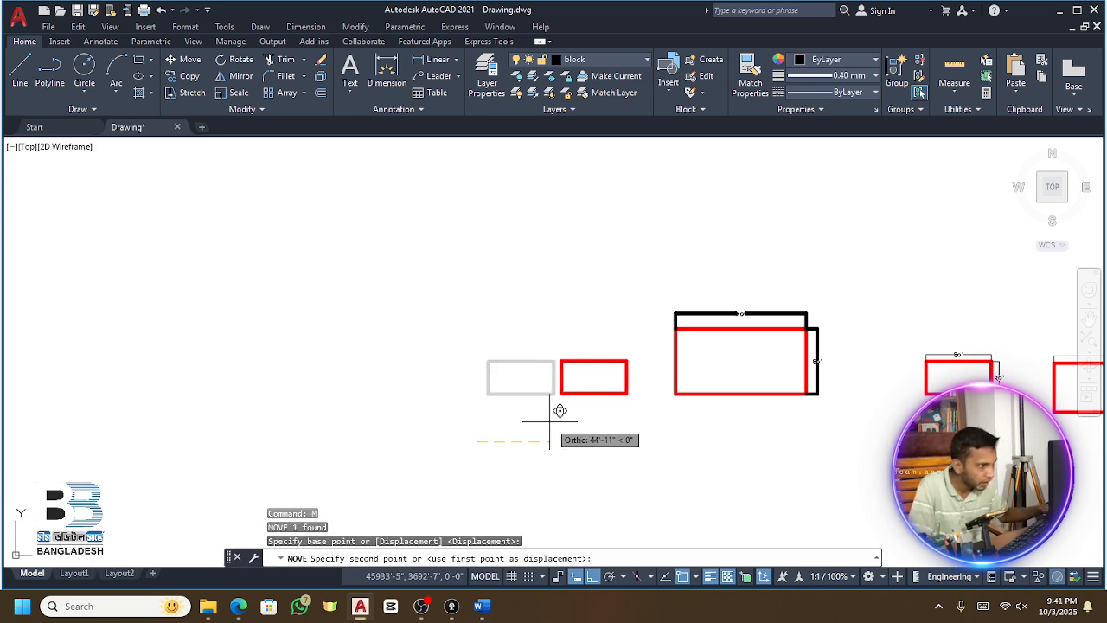
pyautogui.click(549, 420)
pyautogui.press('Escape')
# Add a horizontal linear dimension just above the reduced rectangle's top side
pyautogui.click(436, 59)
pyautogui.scroll(4, 571, 338)
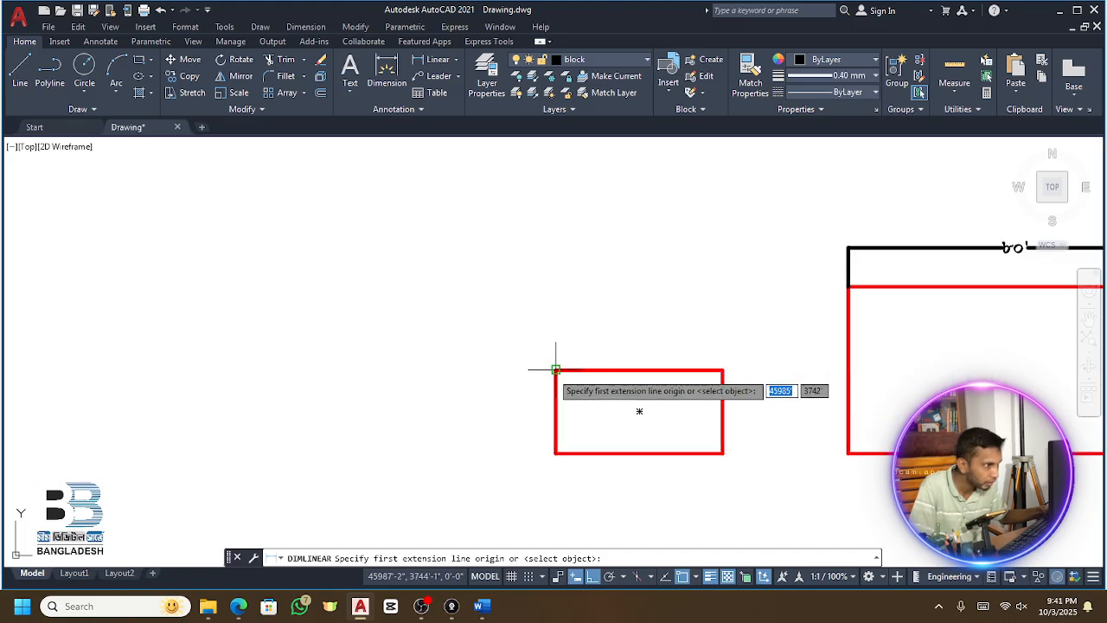
pyautogui.click(556, 370)
pyautogui.click(722, 369)
pyautogui.click(718, 349)
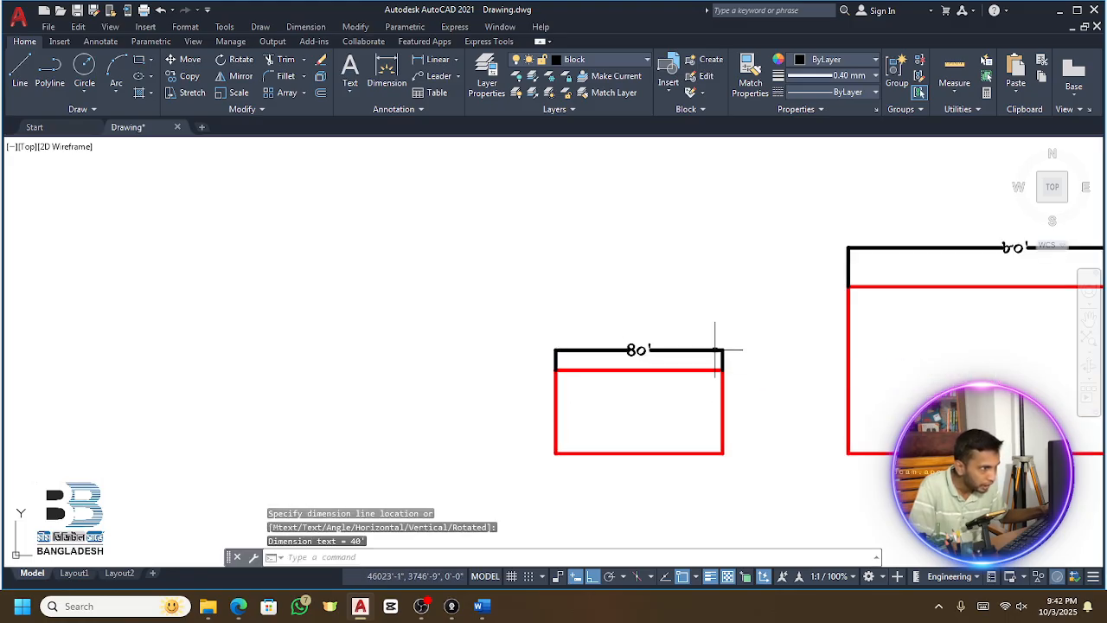
# Add a vertical linear dimension just outside the reduced rectangle's right side
pyautogui.click(435, 59)
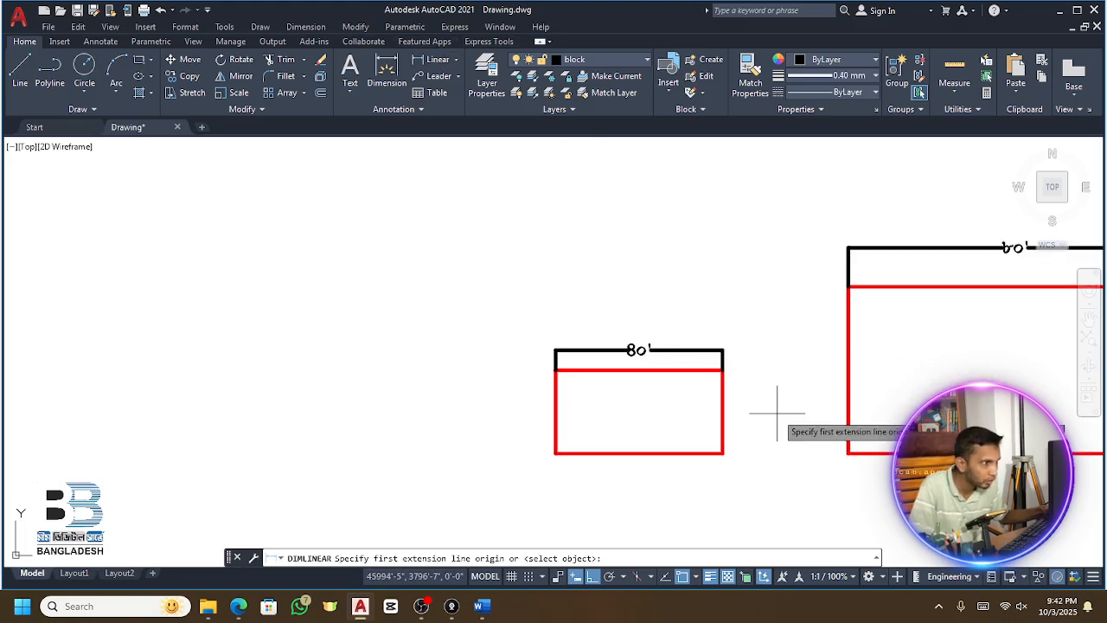
pyautogui.click(639, 411)
pyautogui.click(724, 453)
pyautogui.click(770, 412)
pyautogui.press('Escape')
pyautogui.scroll(-4, 719, 365)
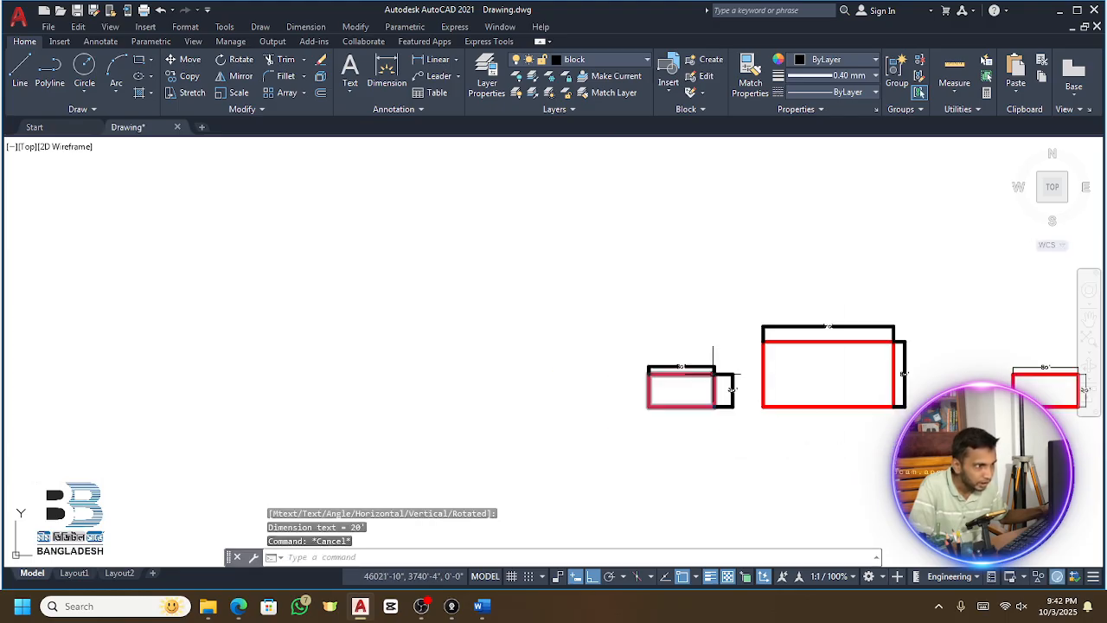
pyautogui.scroll(4, 734, 367)
pyautogui.scroll(-2, 605, 359)
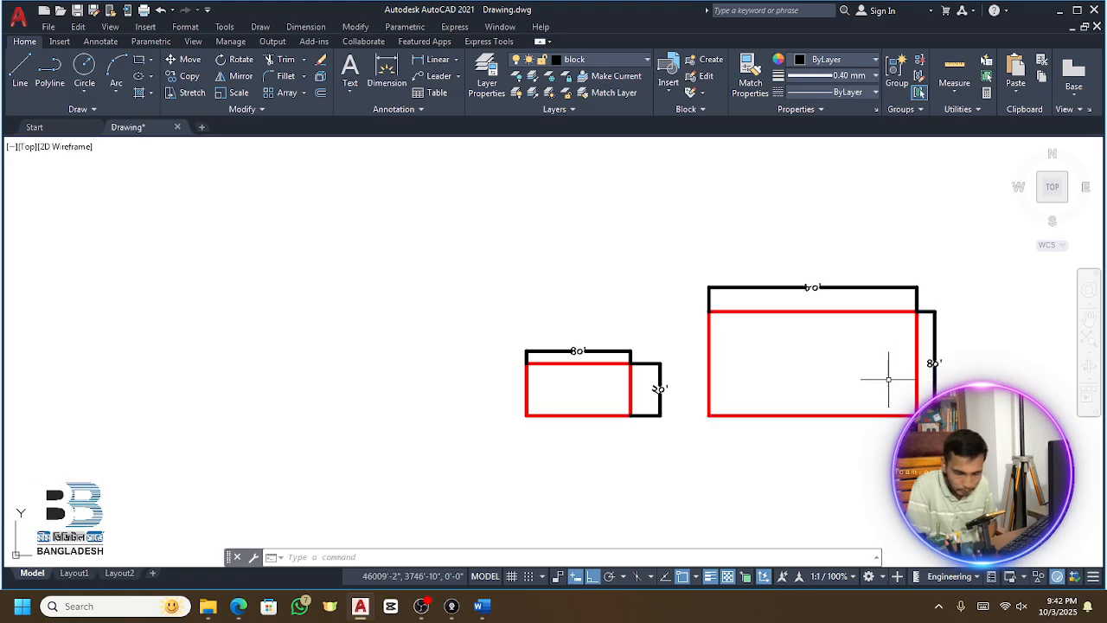
pyautogui.scroll(-2, 769, 372)
pyautogui.scroll(2, 774, 365)
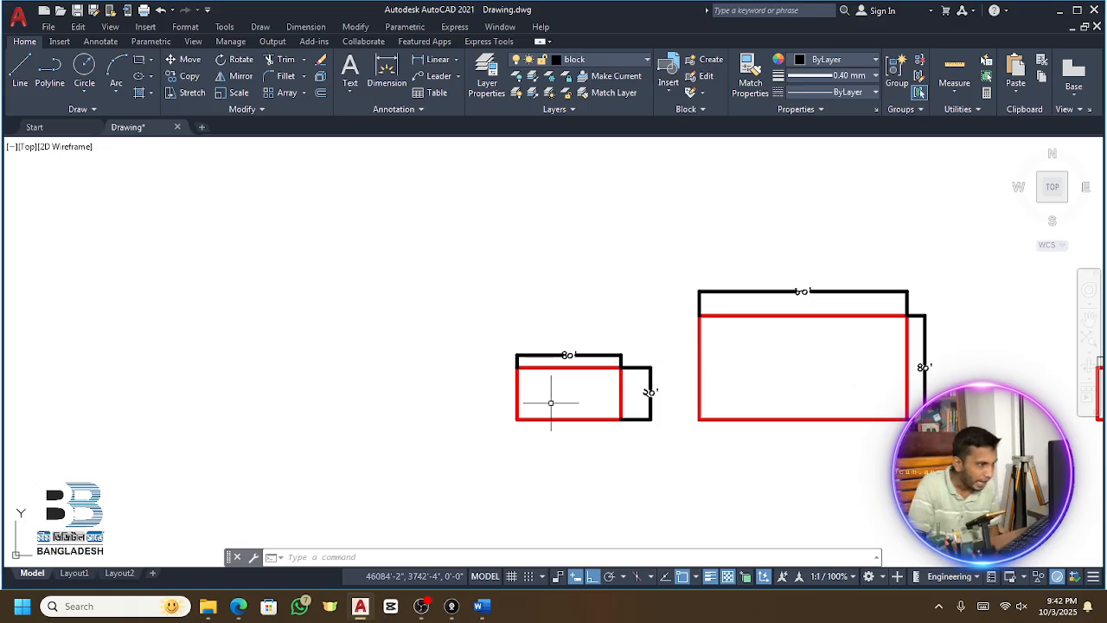
pyautogui.scroll(2, 528, 387)
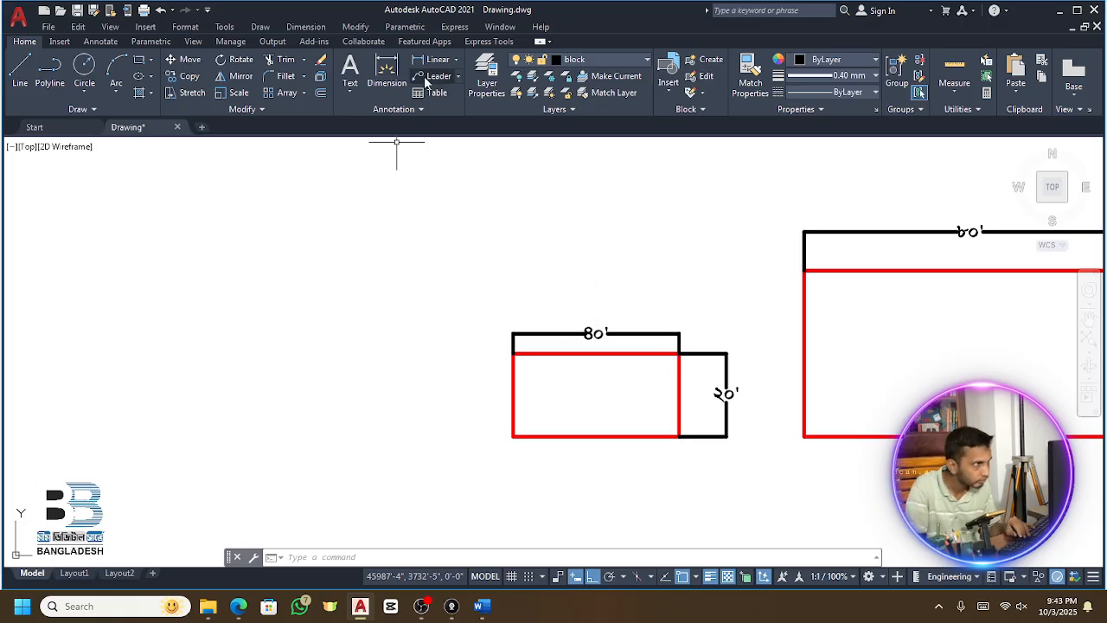
# Add an angular dimension inside the reduced rectangle's upper-left corner
pyautogui.click(455, 59)
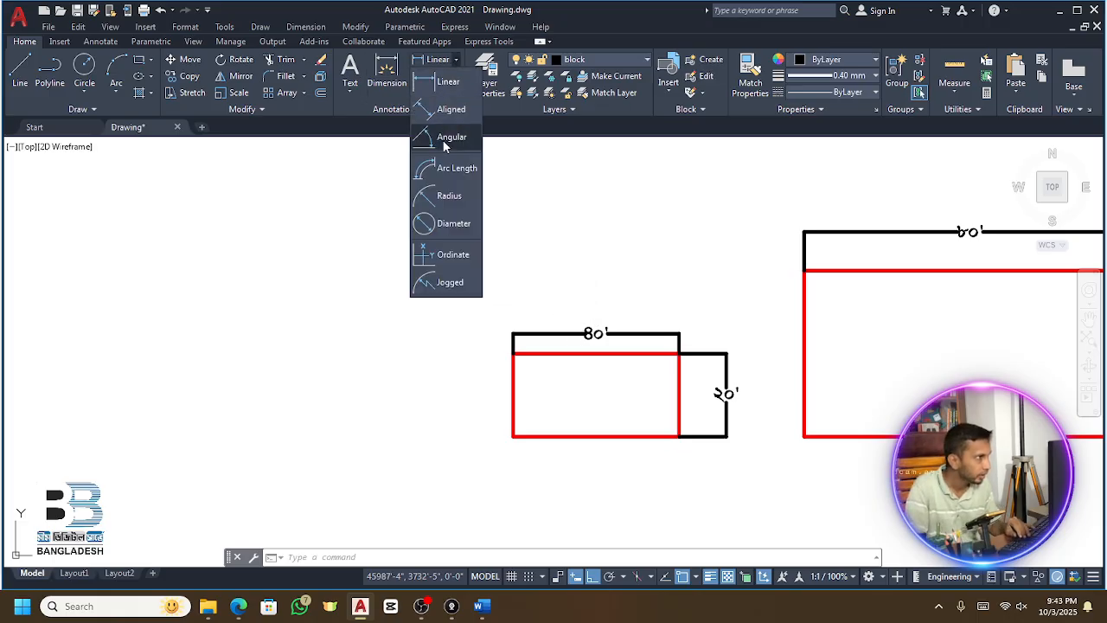
pyautogui.click(444, 137)
pyautogui.scroll(4, 533, 363)
pyautogui.click(526, 337)
pyautogui.click(482, 381)
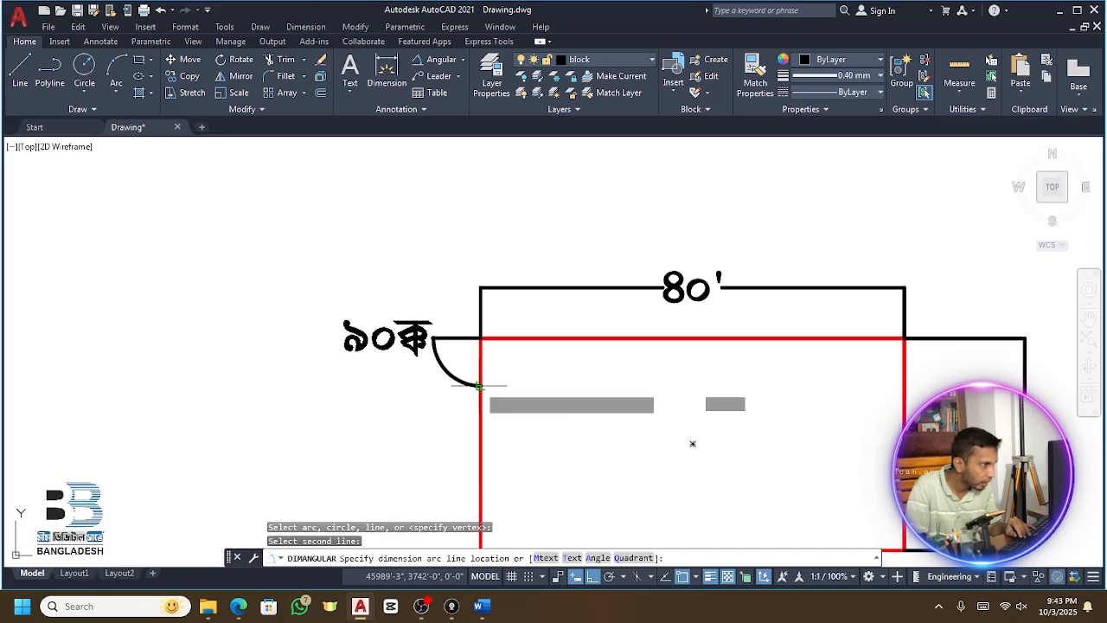
pyautogui.click(554, 413)
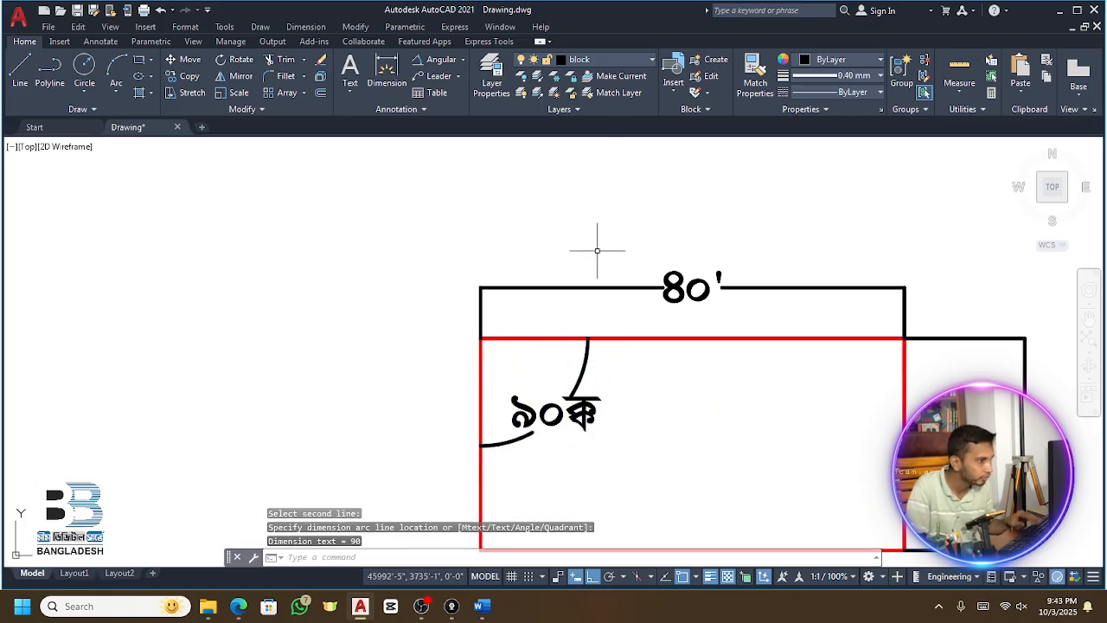
# Add an angular dimension inside the reduced rectangle's lower-left corner, between its left and bottom sides
pyautogui.press('Return')
pyautogui.scroll(-4, 595, 238)
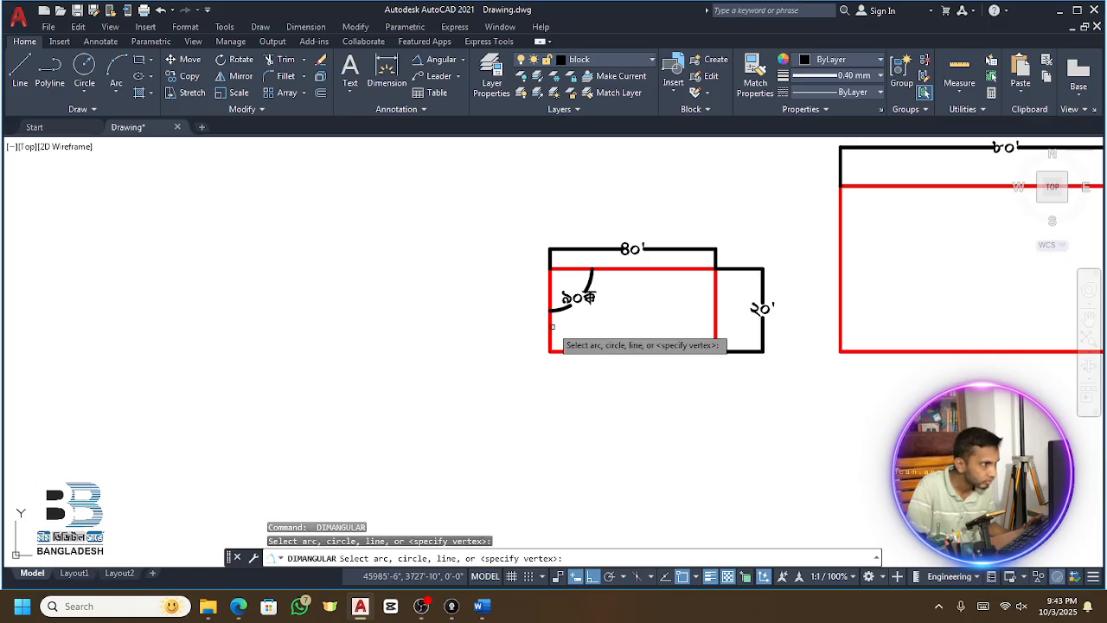
pyautogui.click(551, 326)
pyautogui.click(576, 351)
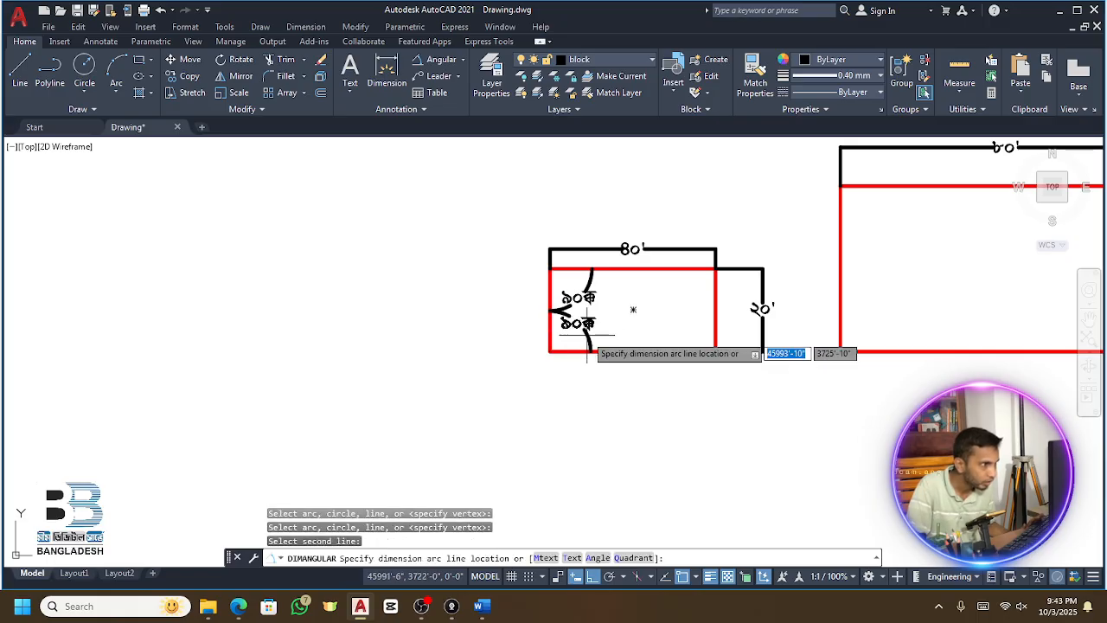
pyautogui.press('Escape')
pyautogui.scroll(-2, 728, 257)
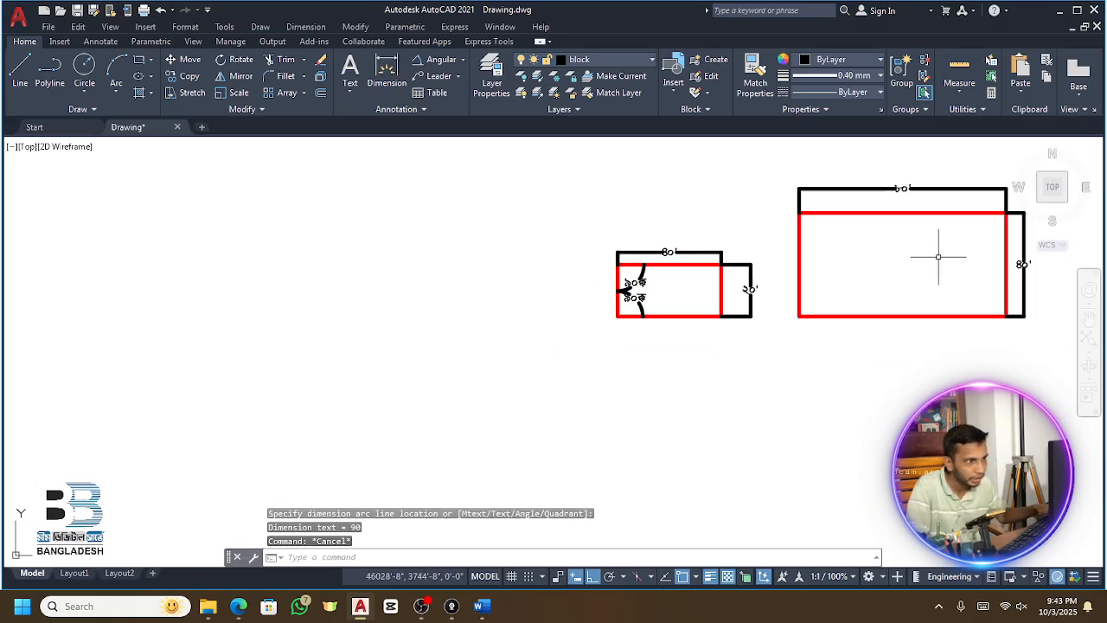
# Draw a closed, irregular five-sided polyline with an inward notch on its right side, left of the reduced rectangle, with Ortho off
pyautogui.click(49, 76)
pyautogui.scroll(-4, 588, 258)
pyautogui.scroll(4, 499, 292)
pyautogui.click(499, 292)
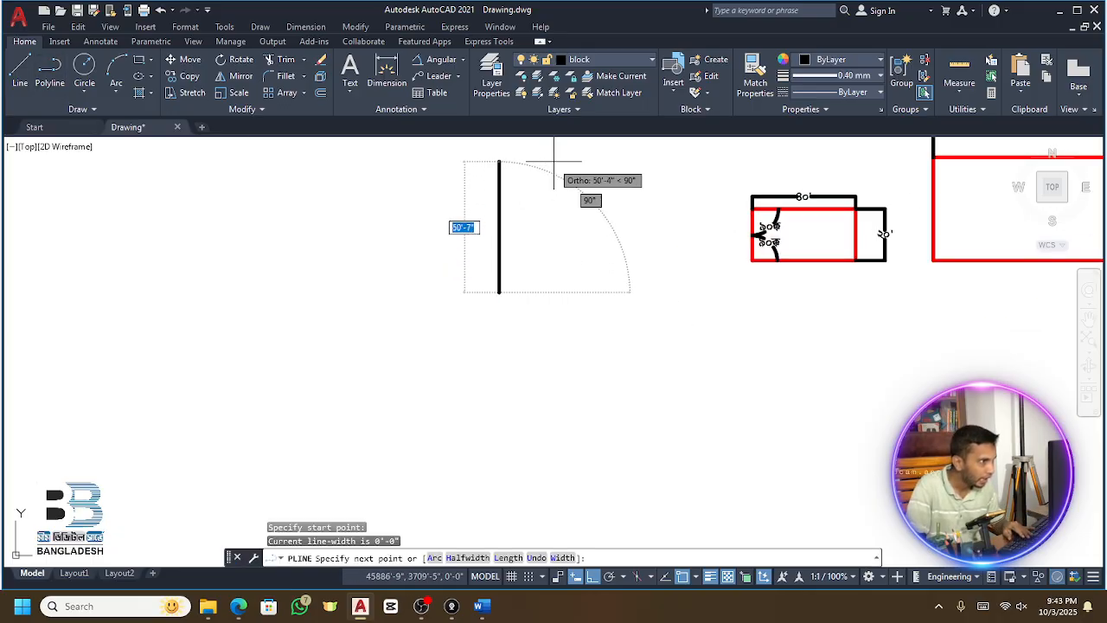
pyautogui.scroll(-2, 502, 321)
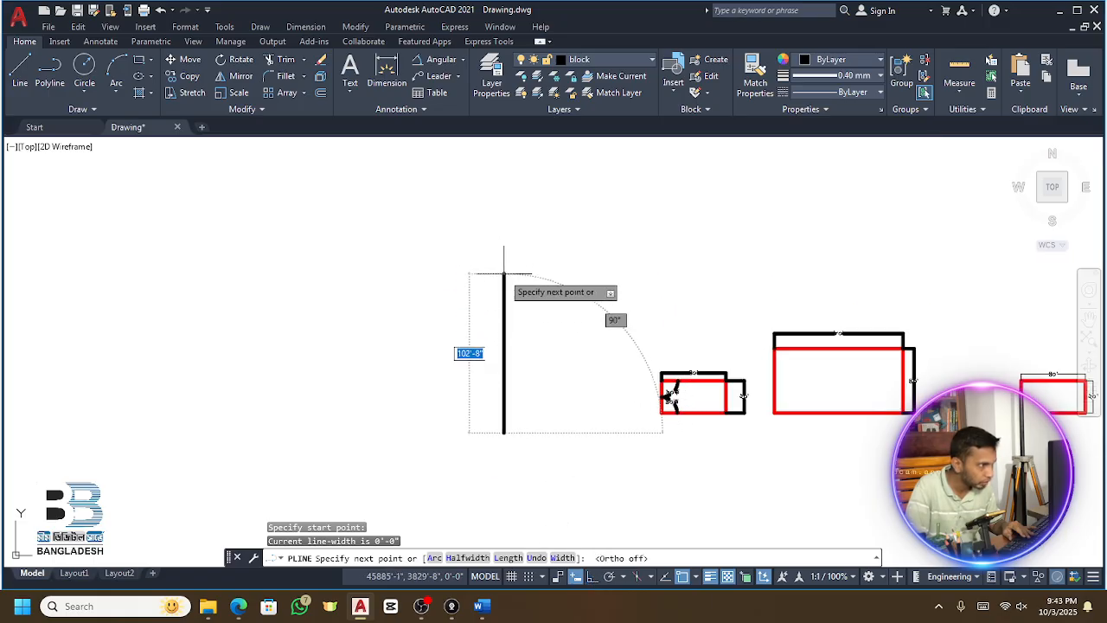
pyautogui.click(512, 298)
pyautogui.click(602, 364)
pyautogui.click(562, 405)
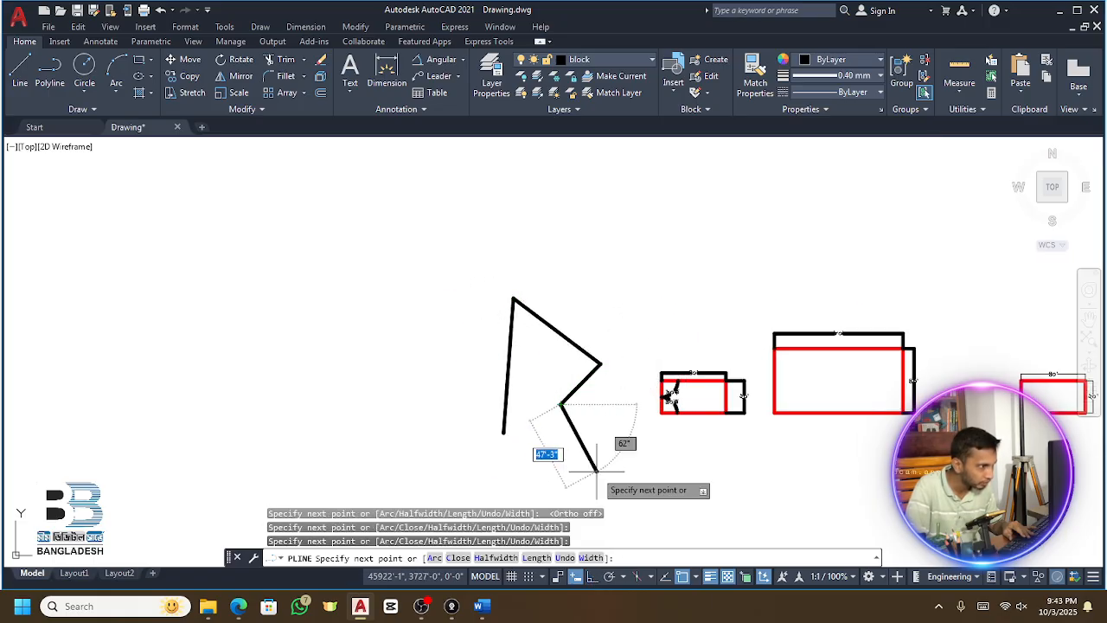
pyautogui.click(594, 472)
pyautogui.press('Return')
pyautogui.moveTo(533, 428); pyautogui.dragTo(566, 415, button='middle')
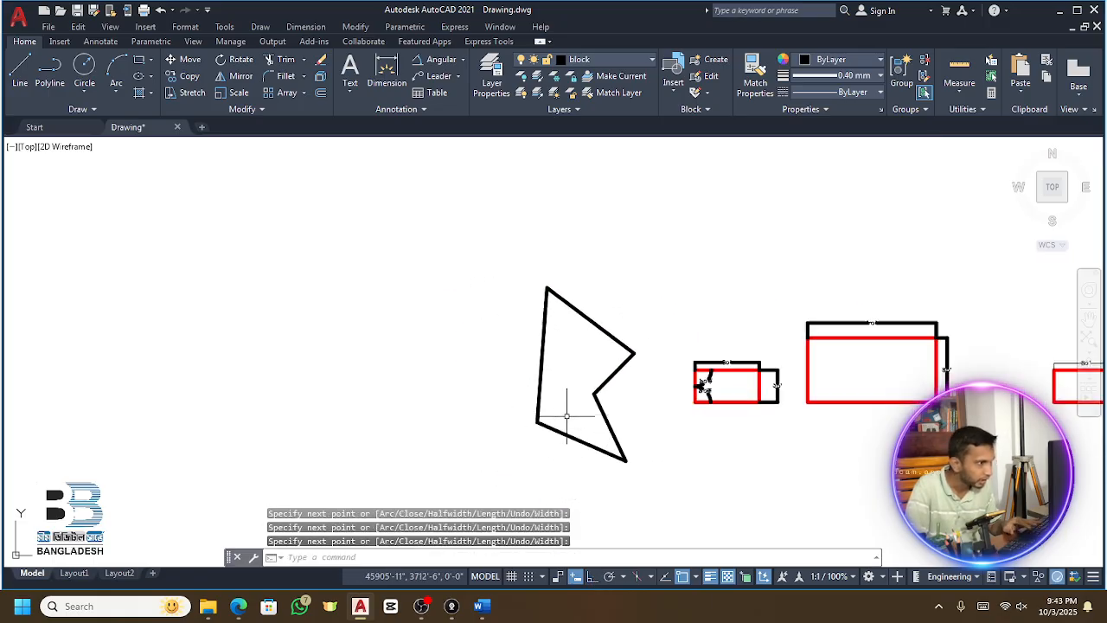
# Copy the irregular polygon into the empty space to its left
pyautogui.scroll(2, 565, 417)
pyautogui.click(670, 256)
pyautogui.click(581, 391)
pyautogui.scroll(-4, 662, 331)
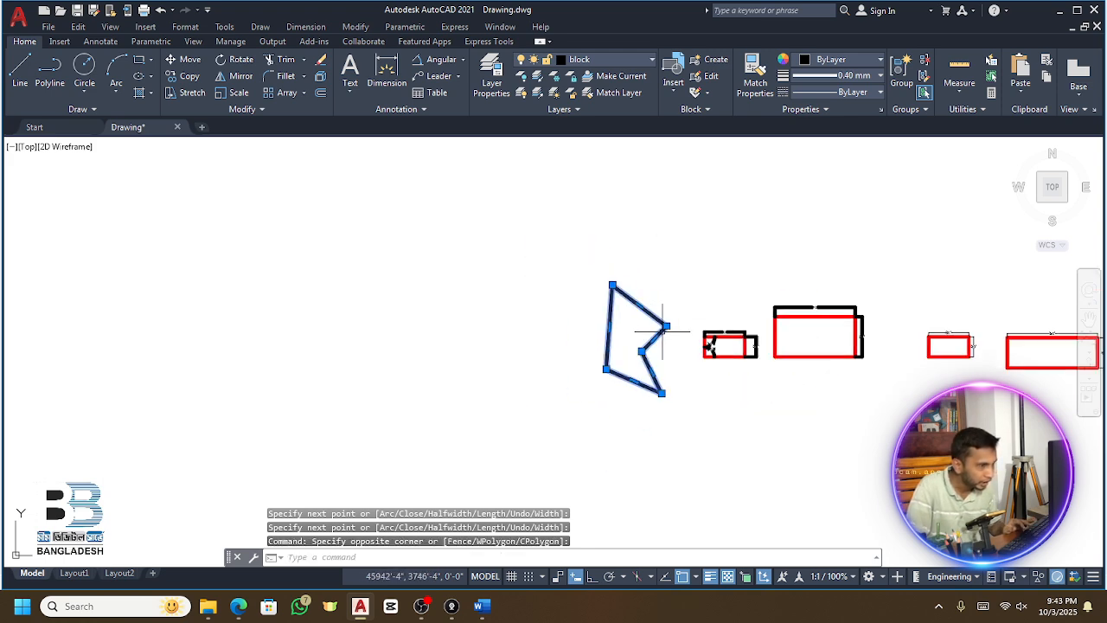
pyautogui.write('o')
pyautogui.press('Return')
pyautogui.click(610, 328)
pyautogui.click(408, 340)
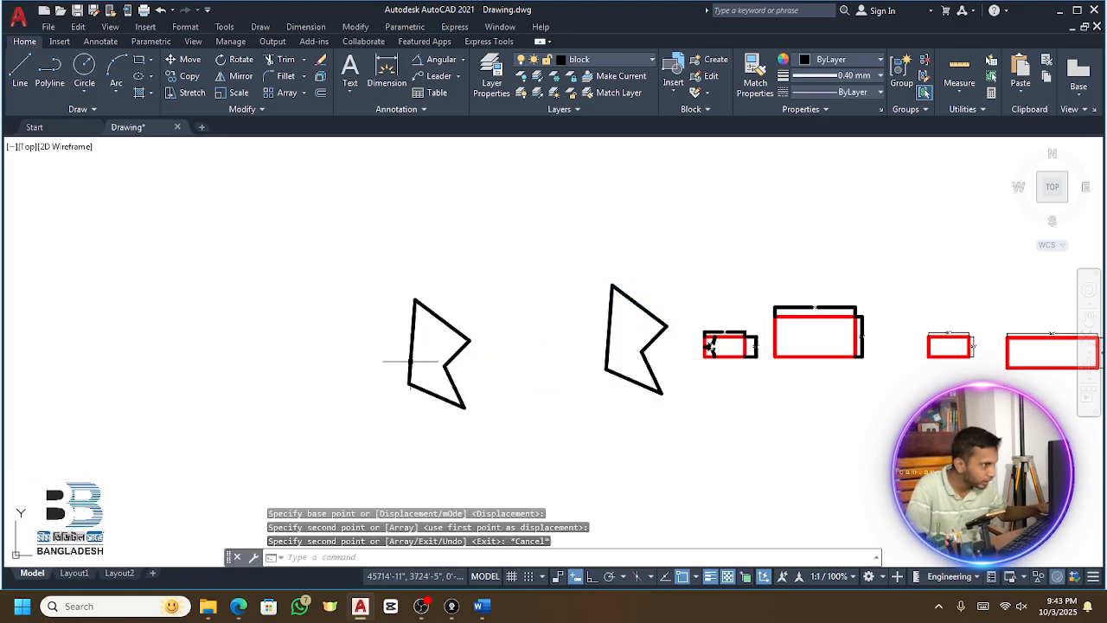
pyautogui.press('Escape')
# Copy the second irregular polygon farther to the left, making a third polygon in the row
pyautogui.scroll(4, 407, 333)
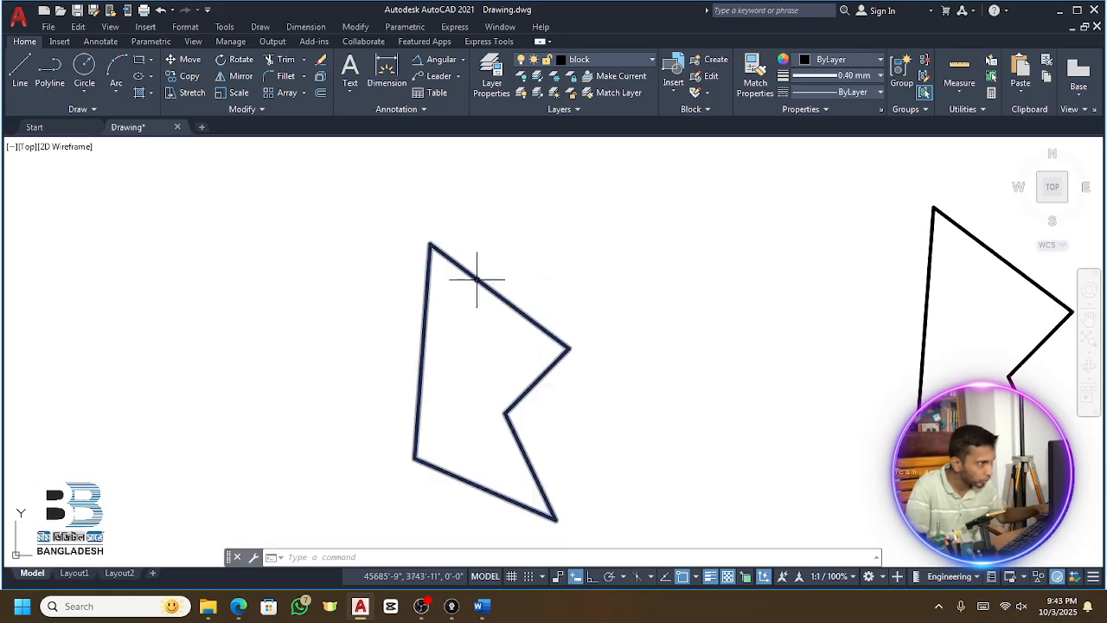
pyautogui.scroll(-4, 573, 265)
pyautogui.scroll(4, 589, 247)
pyautogui.scroll(-2, 617, 233)
pyautogui.click(617, 242)
pyautogui.click(564, 301)
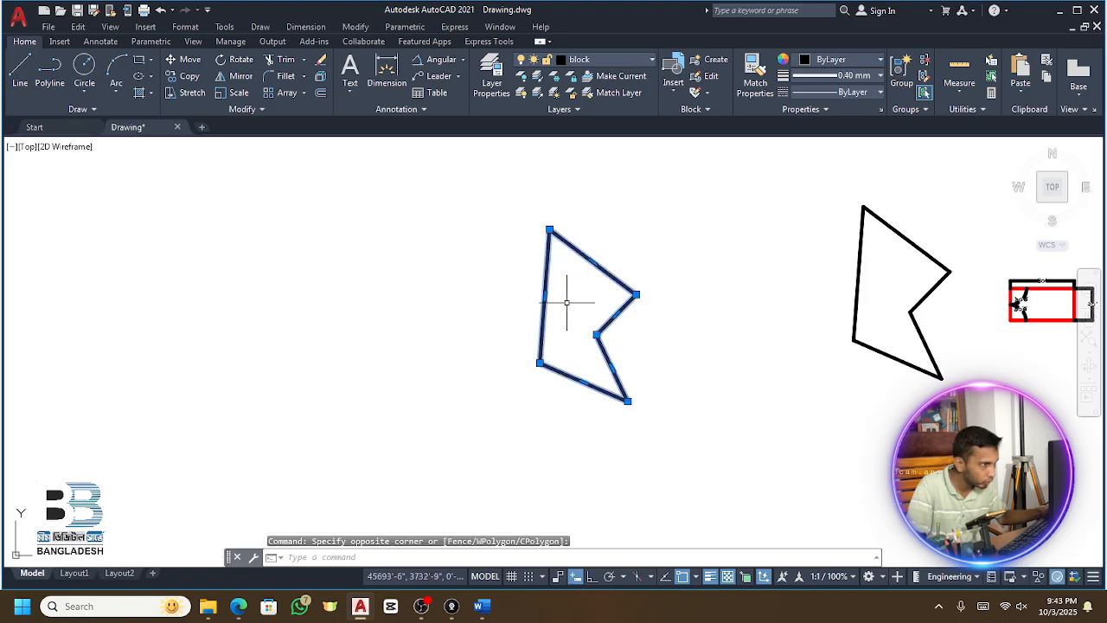
pyautogui.write('co')
pyautogui.press('Return')
pyautogui.click(556, 299)
pyautogui.click(343, 287)
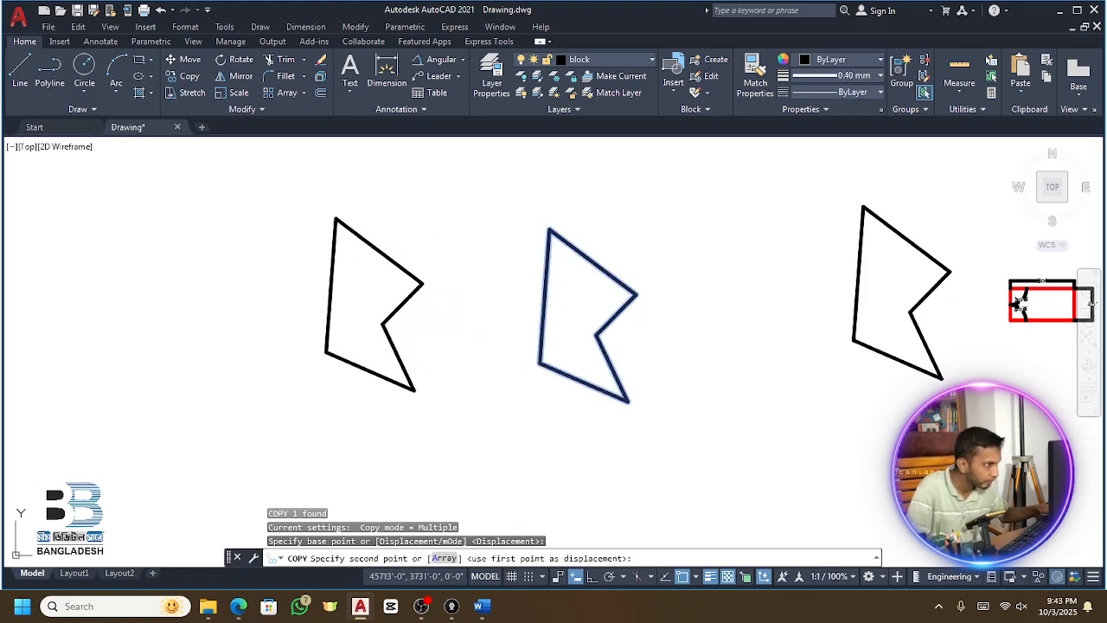
pyautogui.press('Escape')
# Enlarge the leftmost irregular polygon freehand with Scale, using its lower-left vertex as the base point
pyautogui.click(428, 235)
pyautogui.click(371, 293)
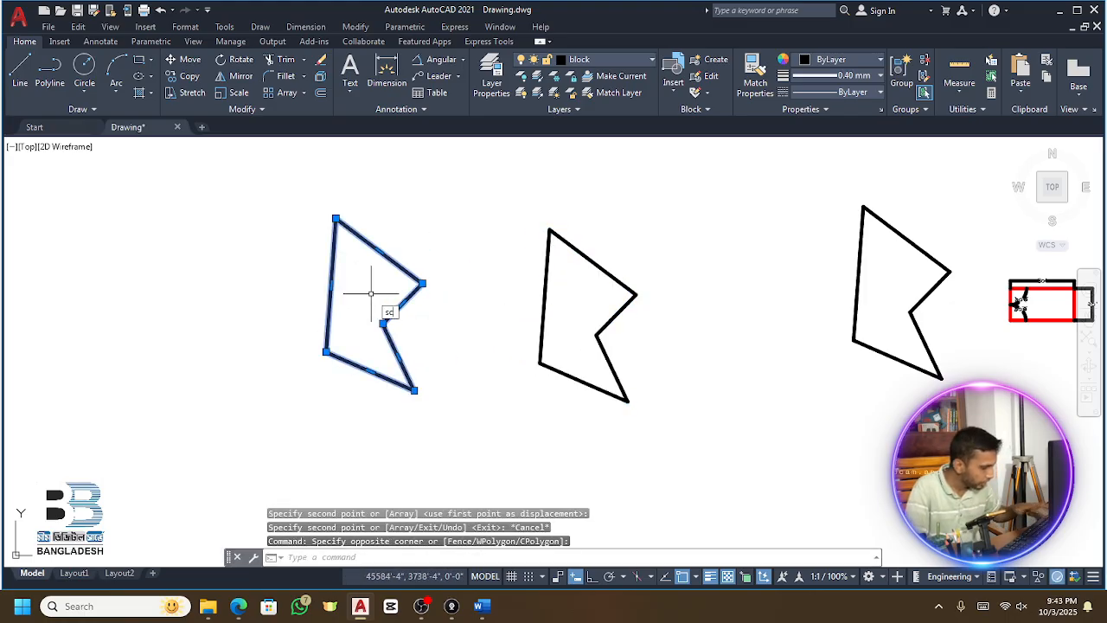
pyautogui.write('sc')
pyautogui.press('Return')
pyautogui.click(326, 351)
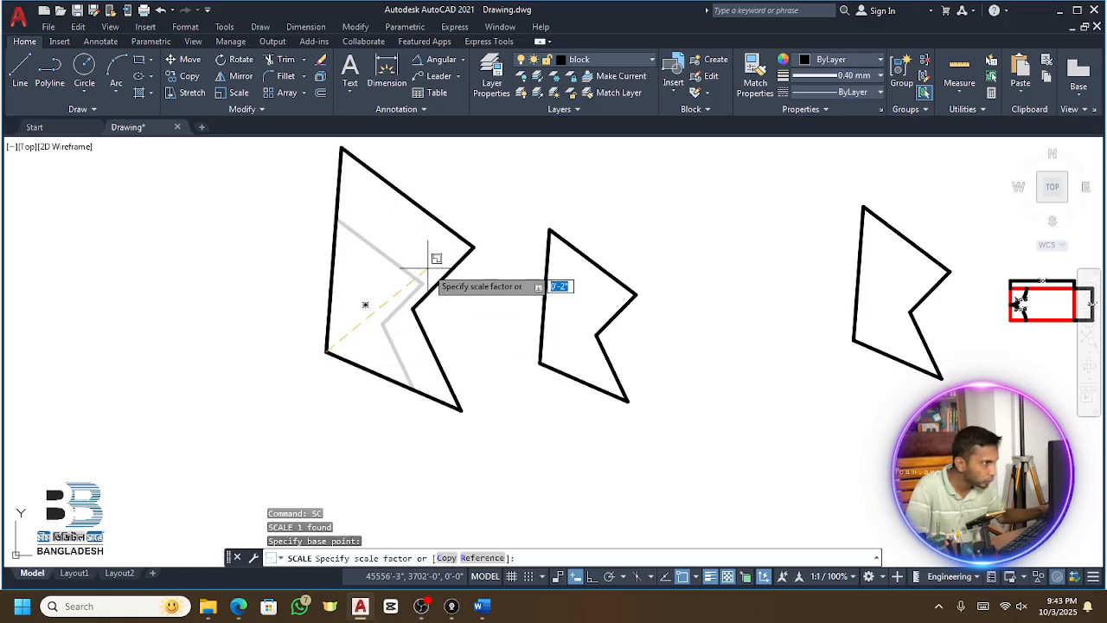
pyautogui.press('Escape')
pyautogui.scroll(-2, 439, 276)
pyautogui.scroll(2, 439, 277)
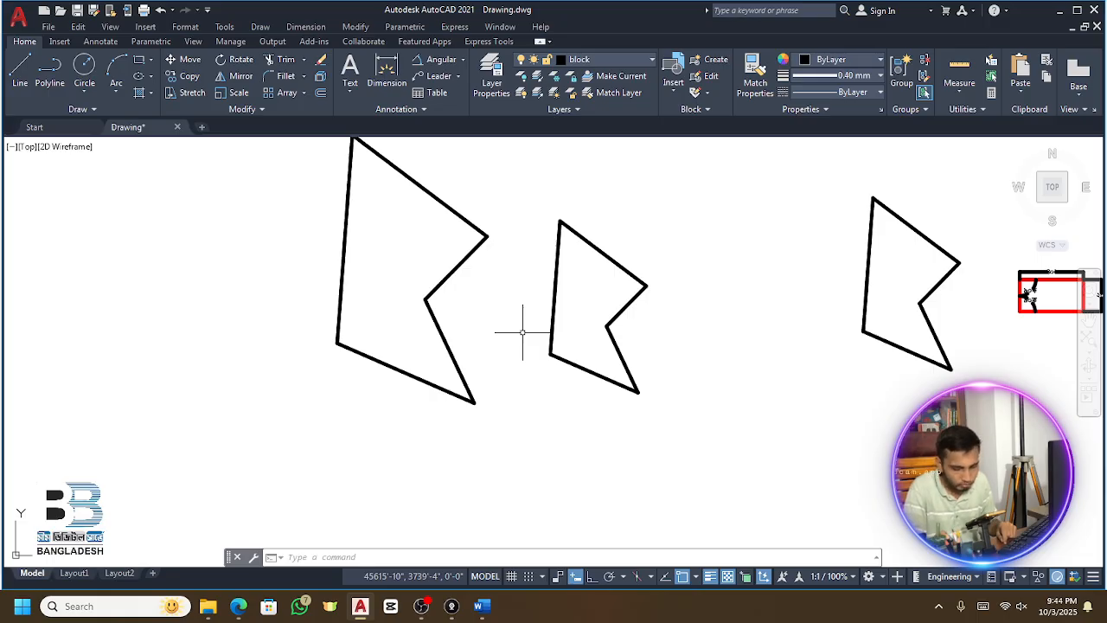
# Add an angular dimension at the notch on the middle polygon's right side, between the two edges meeting there
pyautogui.click(439, 59)
pyautogui.click(622, 311)
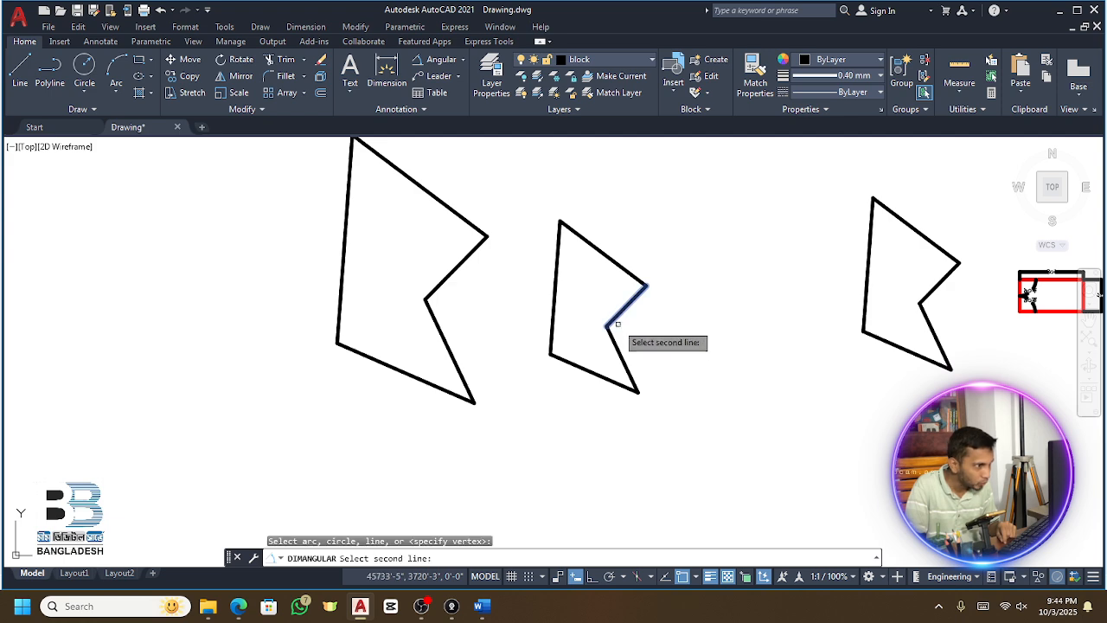
pyautogui.click(615, 341)
pyautogui.click(630, 339)
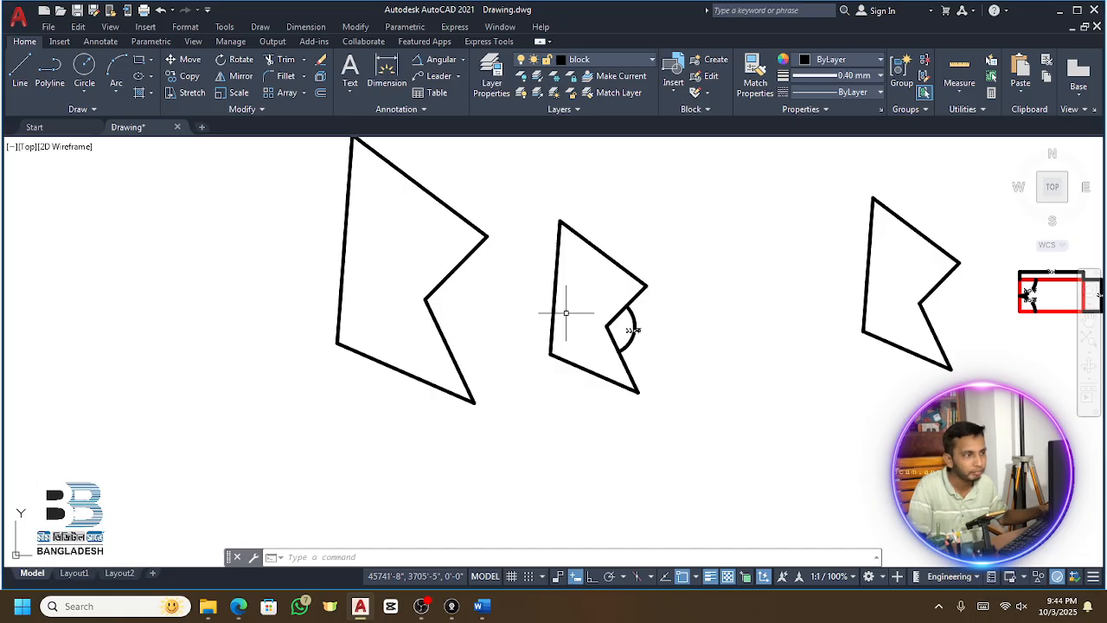
pyautogui.scroll(-2, 563, 309)
pyautogui.scroll(4, 967, 296)
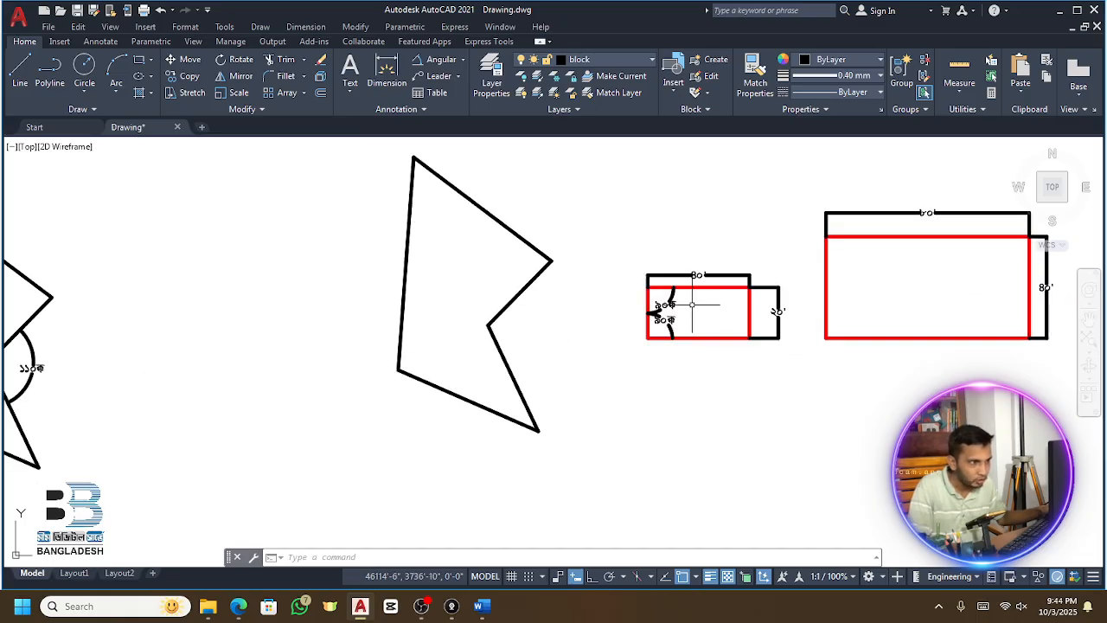
pyautogui.scroll(2, 693, 294)
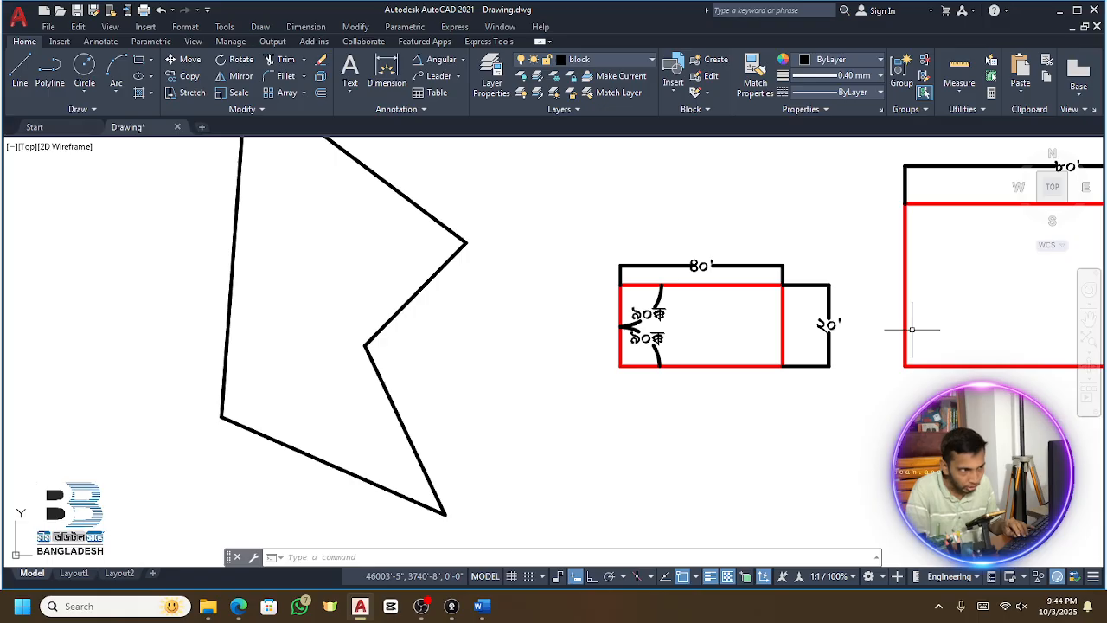
pyautogui.scroll(-5, 865, 321)
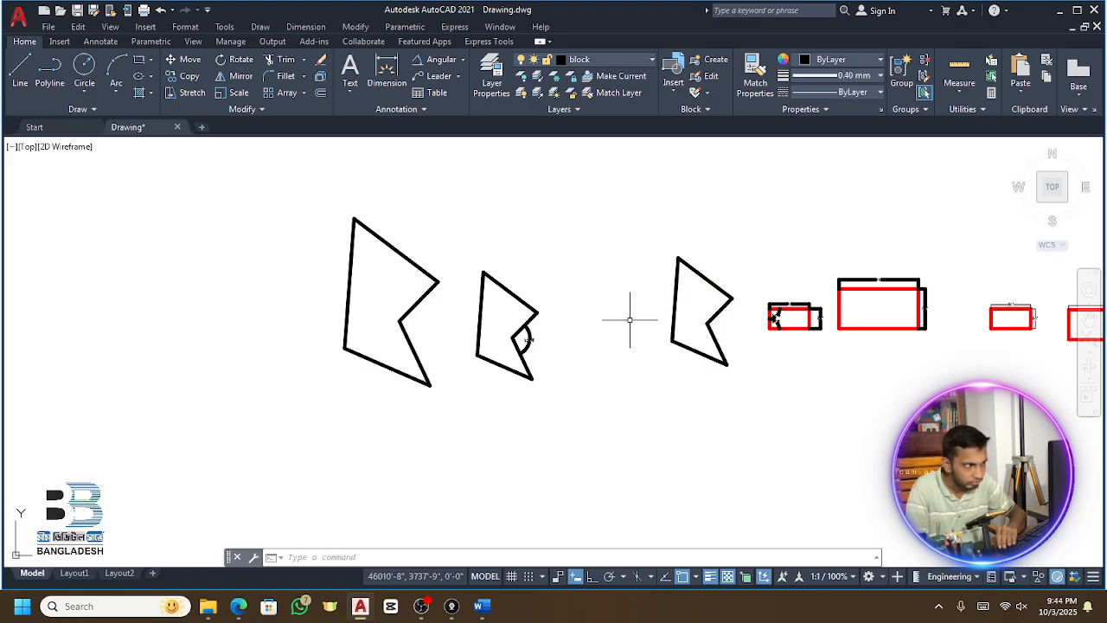
pyautogui.scroll(4, 719, 306)
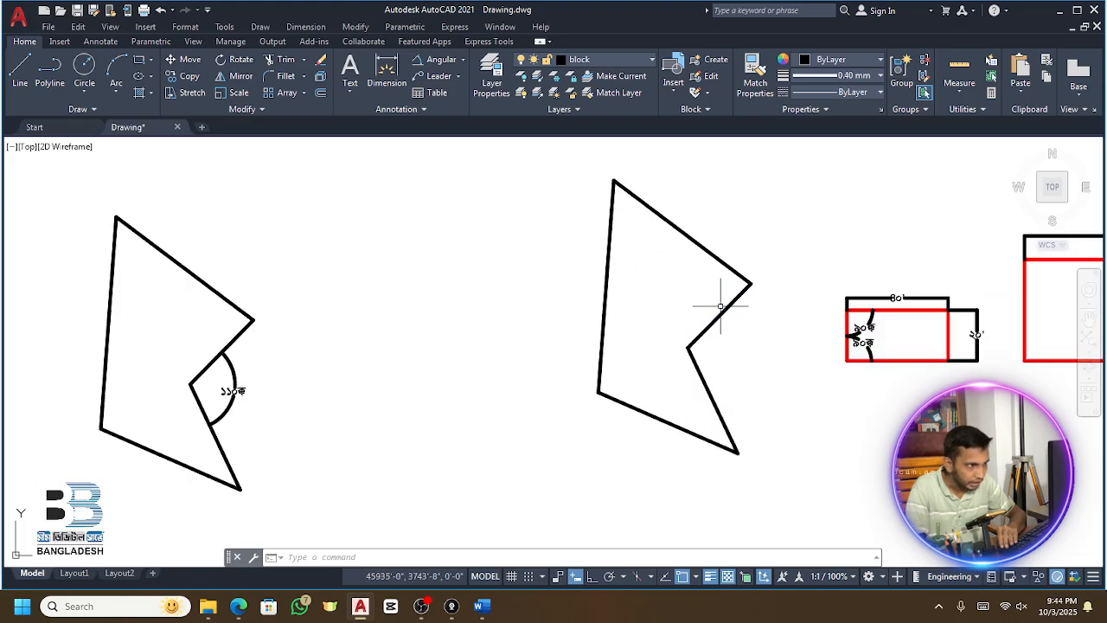
pyautogui.scroll(-2, 720, 305)
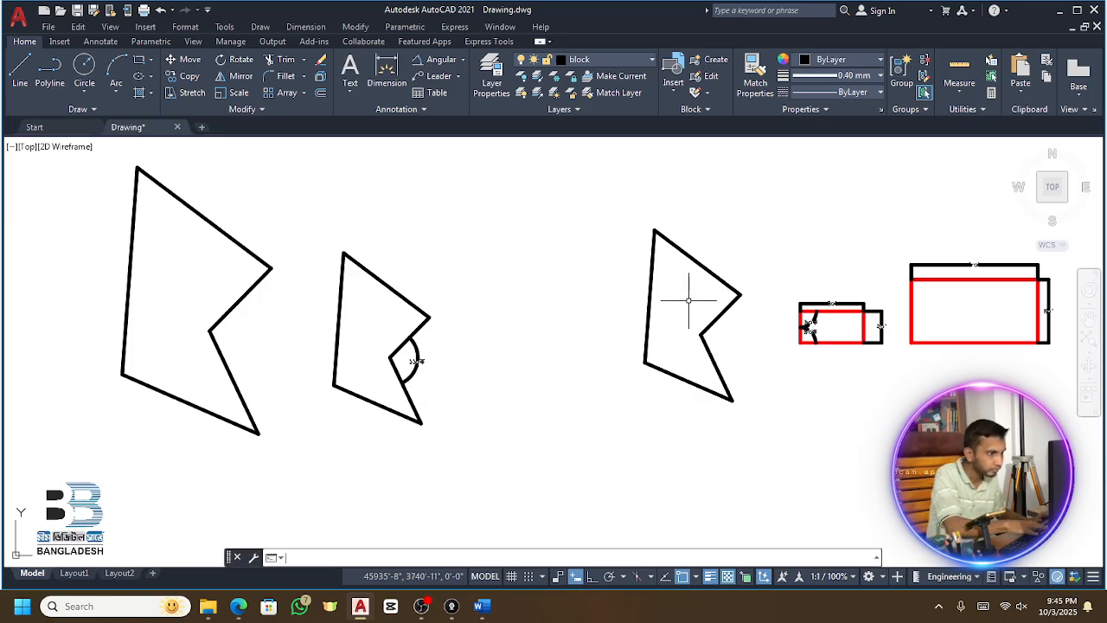
pyautogui.press('super+plus')
pyautogui.press('super+plus')
pyautogui.press('super+minus')
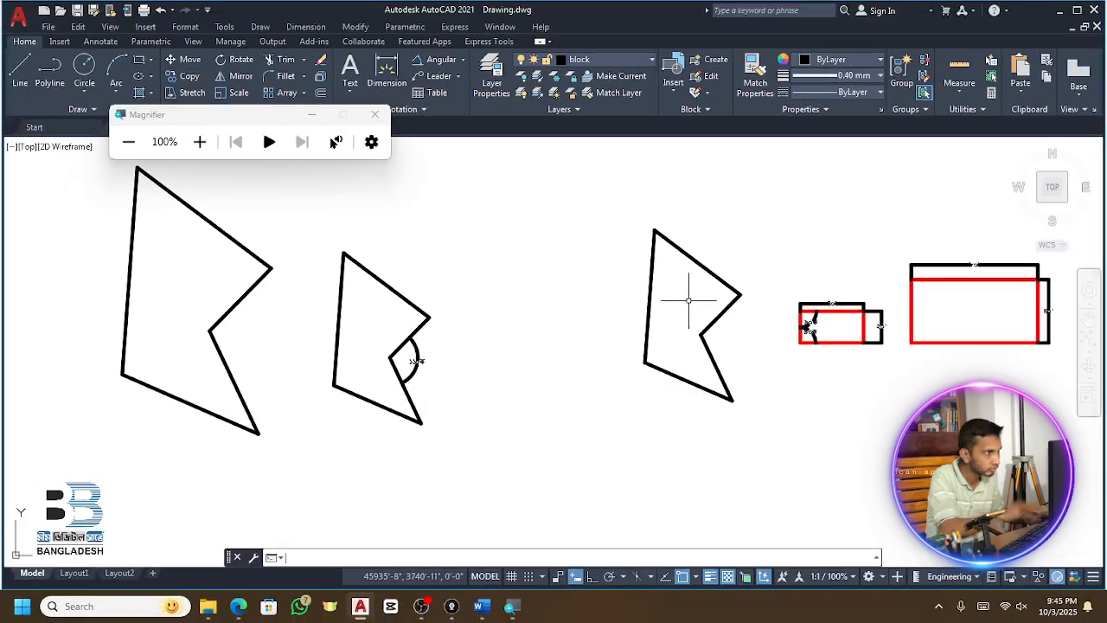
pyautogui.click(311, 114)
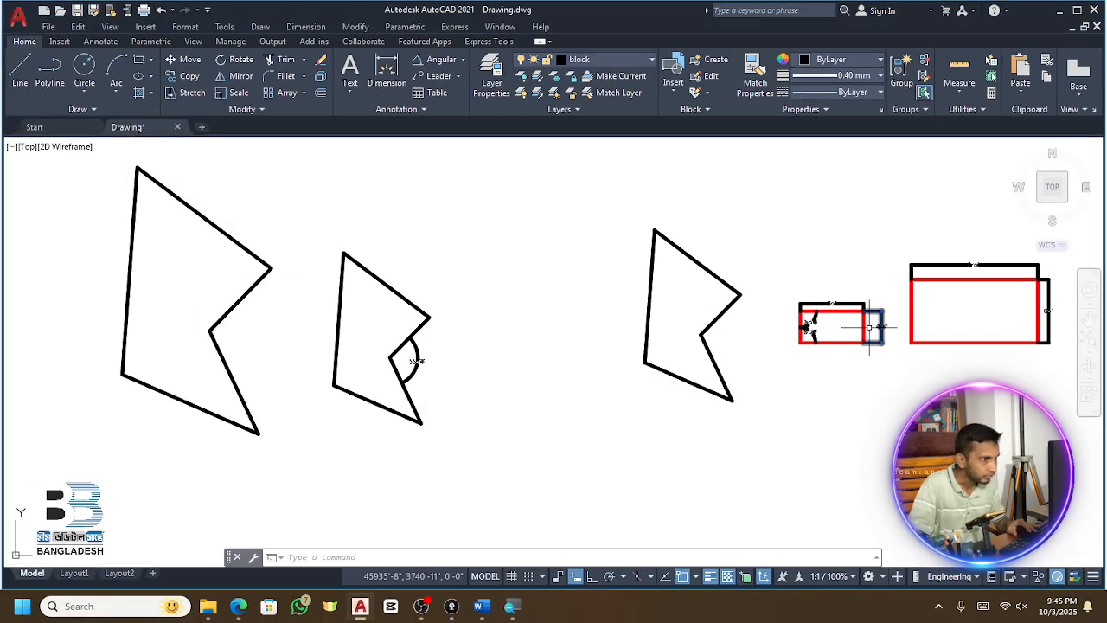
# Delete the horizontal and vertical dimensions from the small red rectangle located left of the 90' rectangle
pyautogui.scroll(-4, 765, 296)
pyautogui.scroll(5, 913, 294)
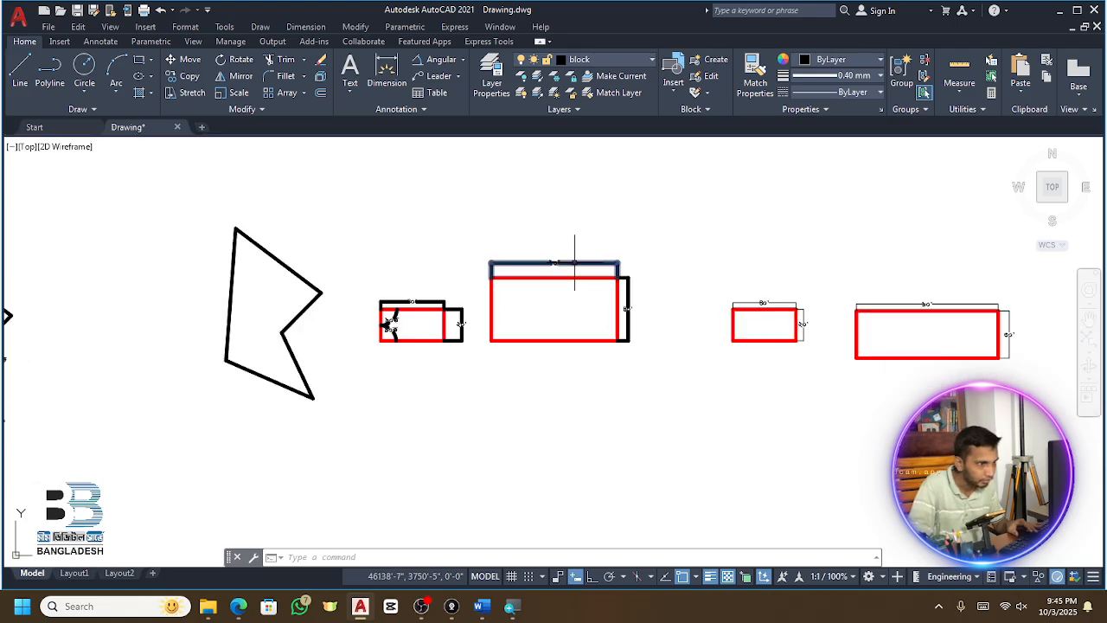
pyautogui.click(680, 296)
pyautogui.click(651, 327)
pyautogui.press('Delete')
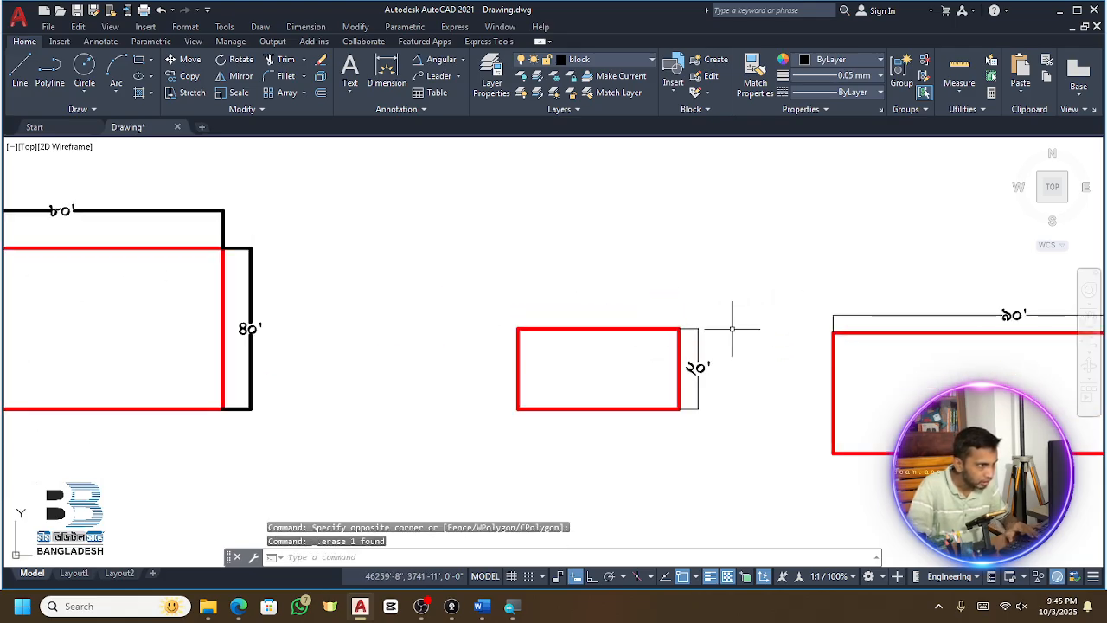
pyautogui.click(715, 321)
pyautogui.click(692, 363)
pyautogui.press('Delete')
# Copy the undimensioned small red rectangle into the empty space beyond the rightmost dimensioned rectangle
pyautogui.click(685, 309)
pyautogui.click(639, 366)
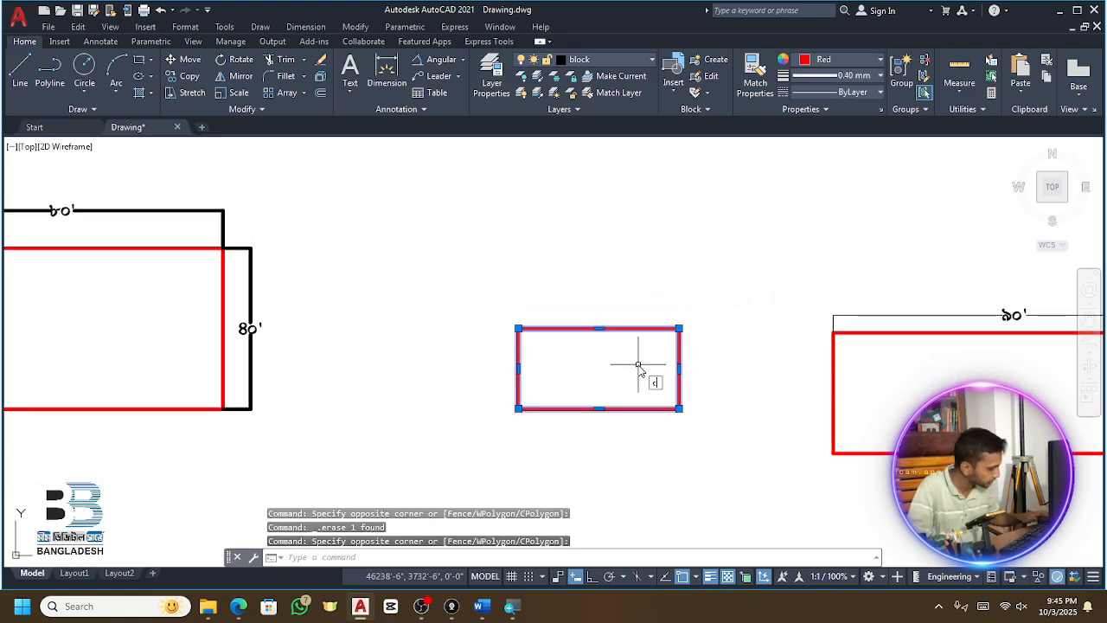
pyautogui.press('Return')
pyautogui.click(594, 378)
pyautogui.scroll(-7, 442, 380)
pyautogui.scroll(5, 718, 381)
pyautogui.click(680, 381)
pyautogui.press('Escape')
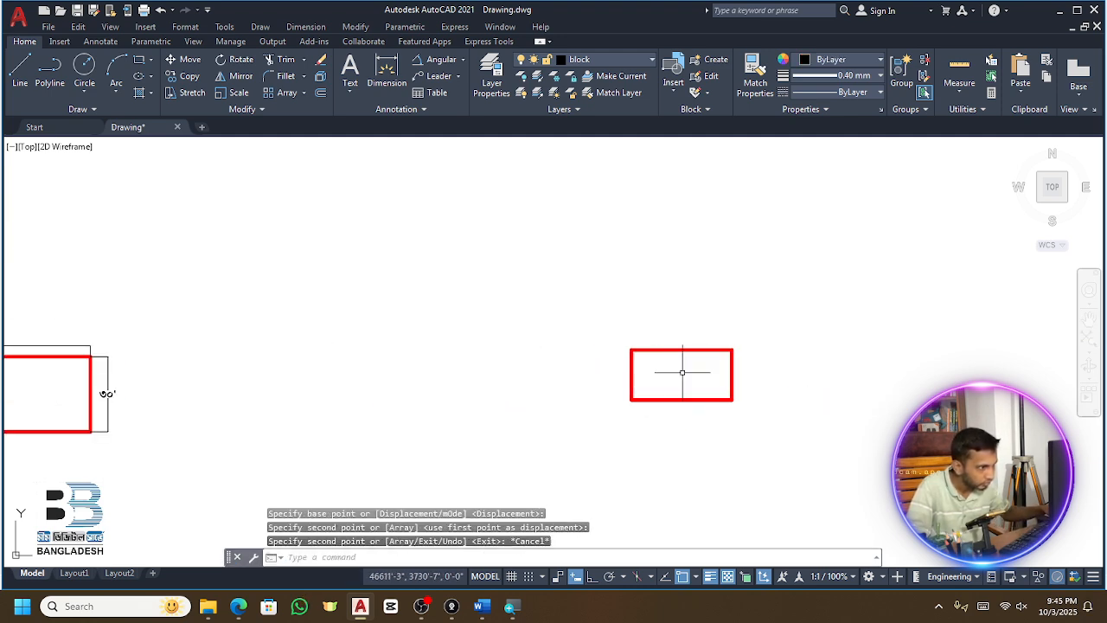
pyautogui.press('Escape')
pyautogui.click(774, 312)
pyautogui.click(563, 424)
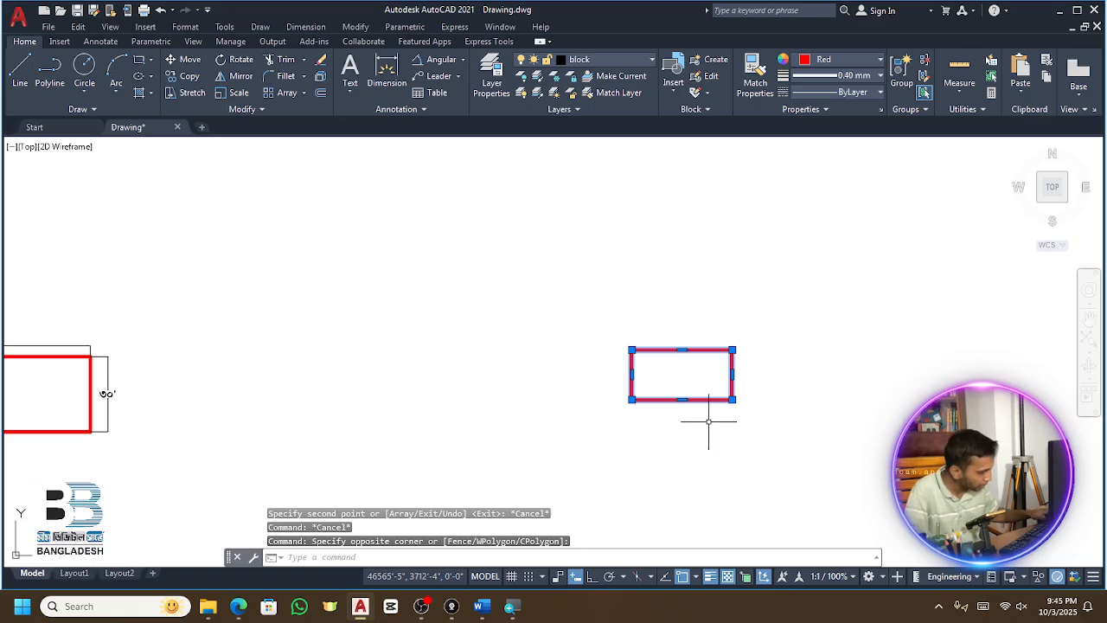
pyautogui.press('Return')
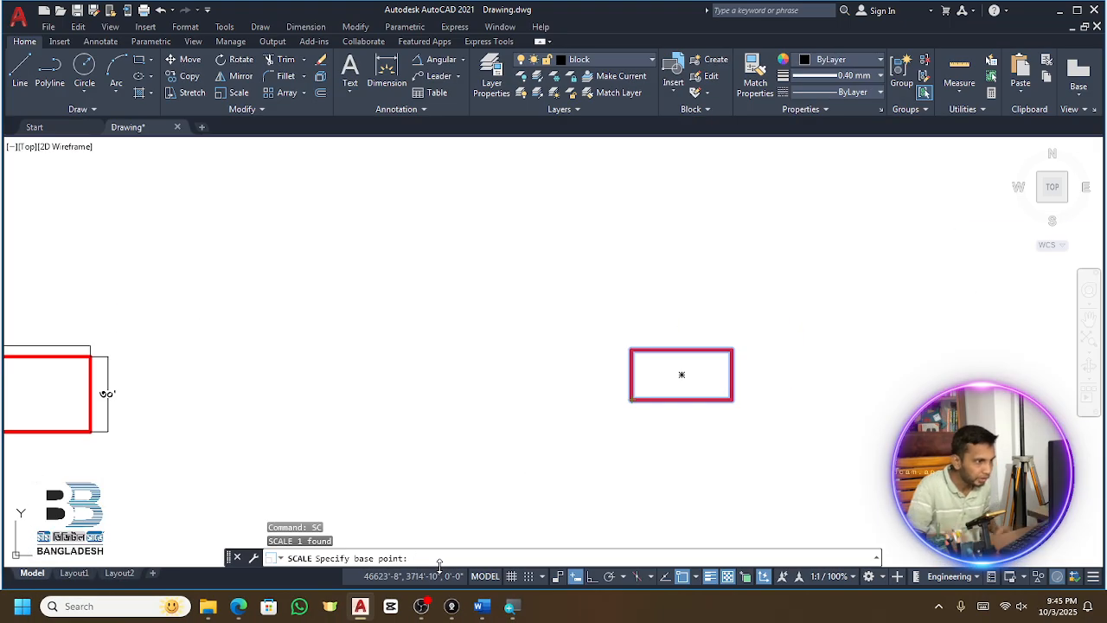
pyautogui.scroll(5, 796, 378)
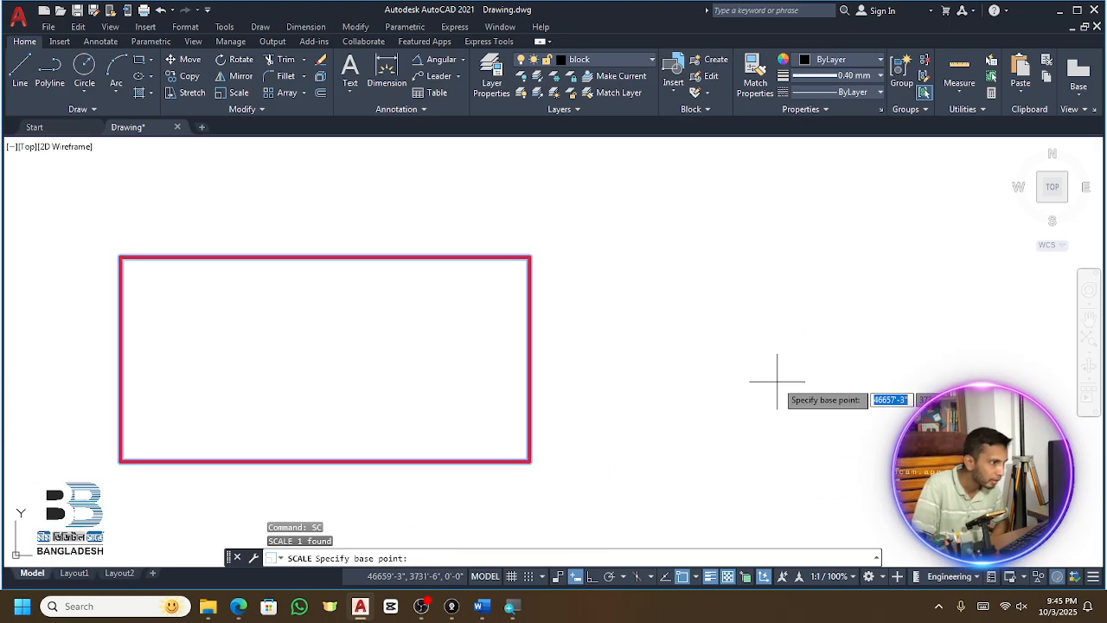
pyautogui.scroll(-2, 777, 380)
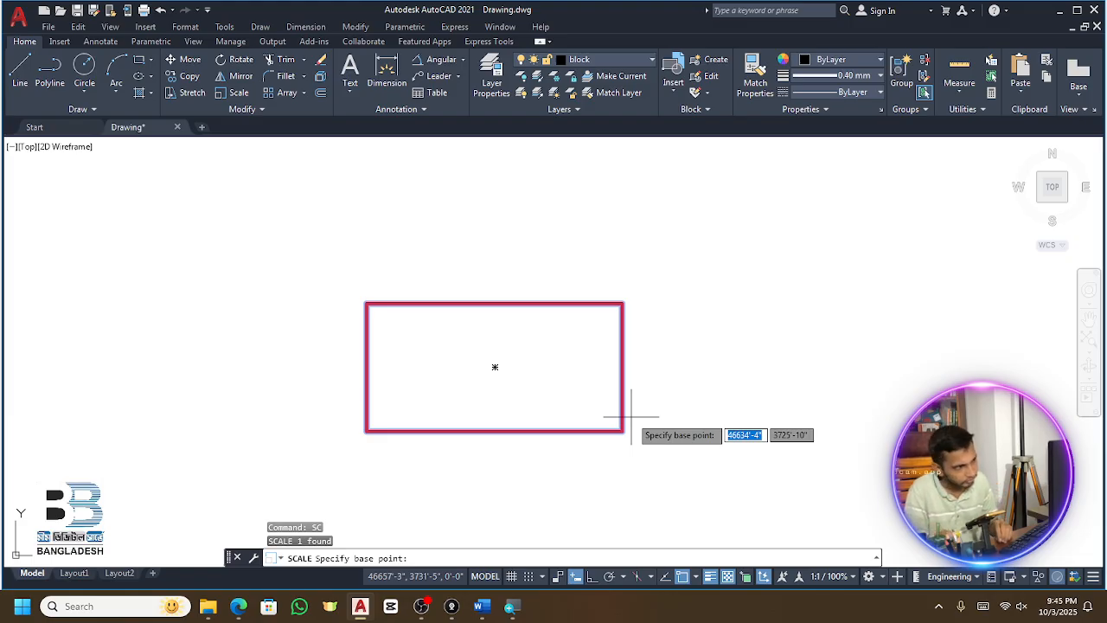
pyautogui.press('Escape')
# Draw a closed irregular four-sided polyline in the empty space to the right of the copied rectangle
pyautogui.scroll(-4, 594, 354)
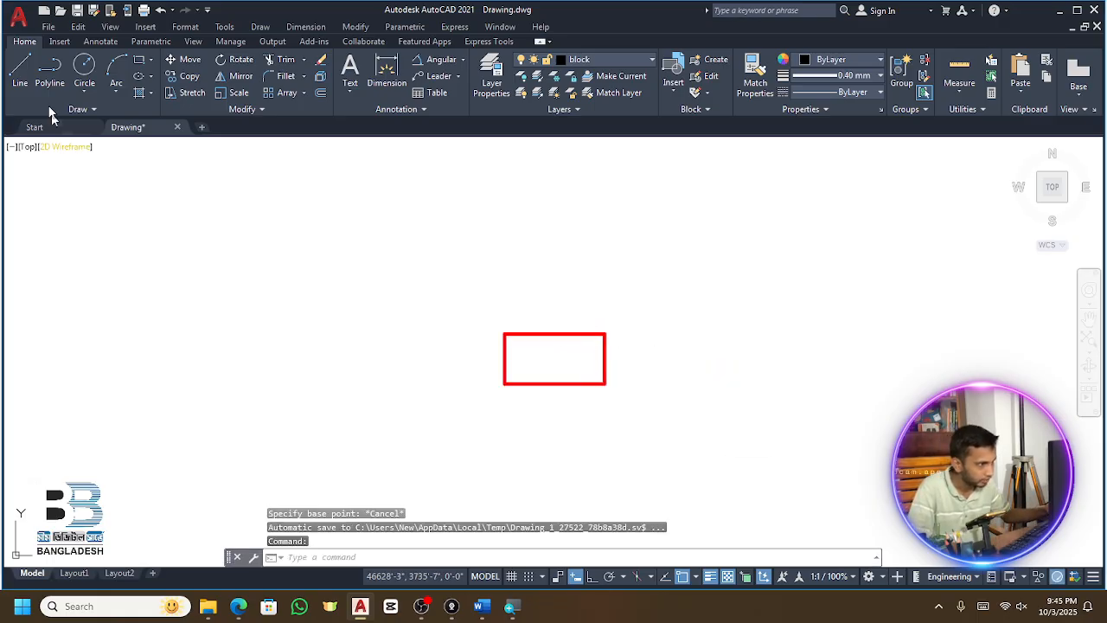
pyautogui.click(48, 66)
pyautogui.click(714, 280)
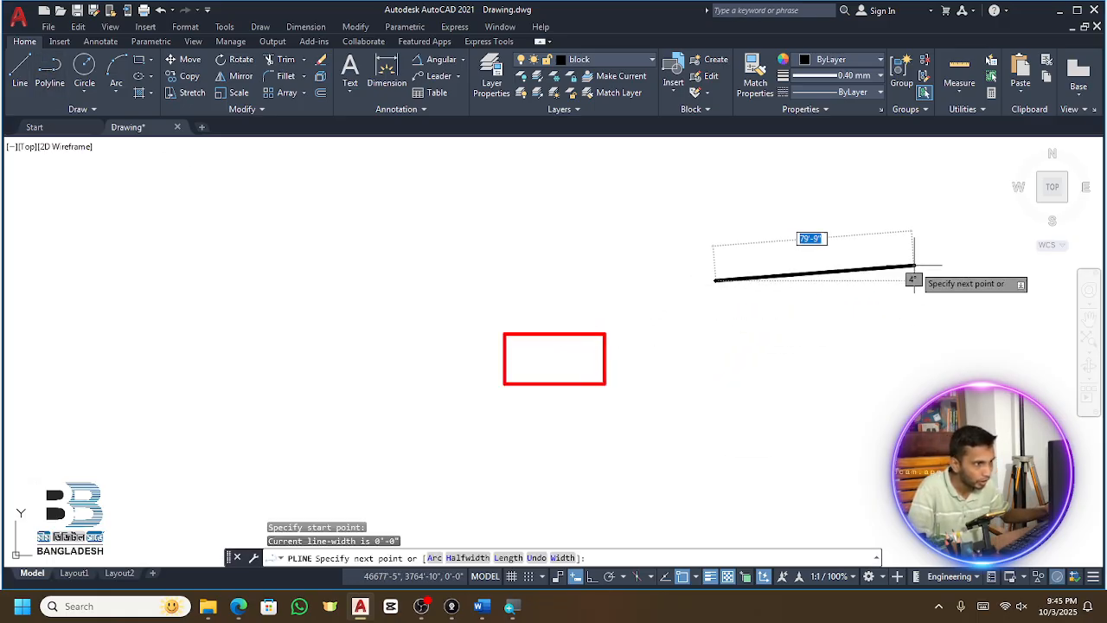
pyautogui.click(919, 220)
pyautogui.click(922, 386)
pyautogui.click(728, 369)
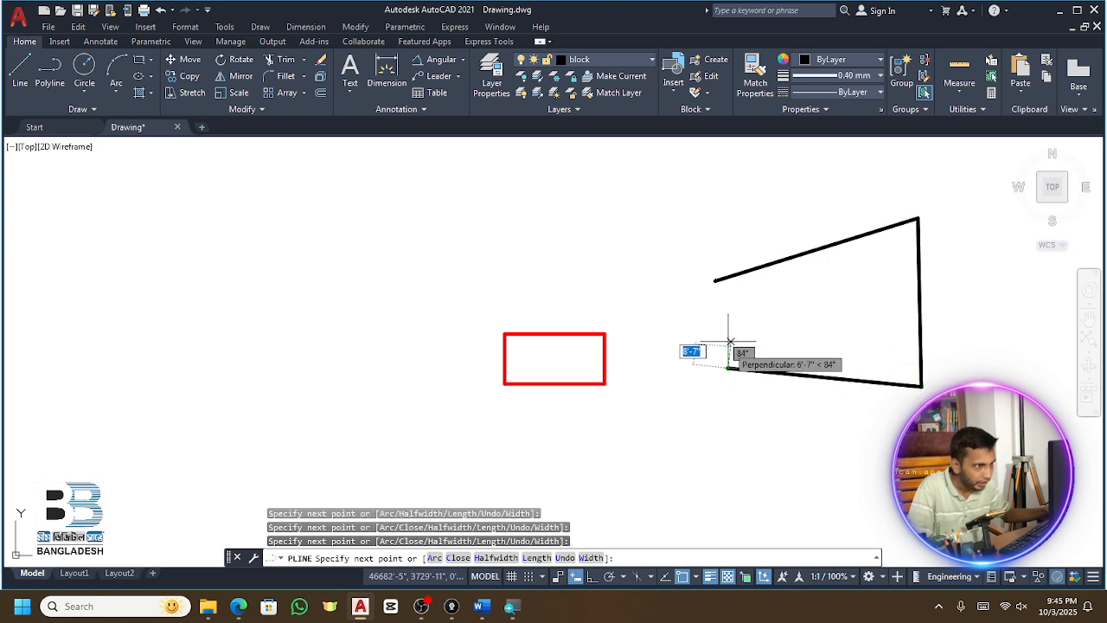
pyautogui.click(714, 277)
pyautogui.press('Return')
# Draw a small circle of about 1'-11" radius centred on the copied rectangle's upper-right corner
pyautogui.scroll(4, 609, 355)
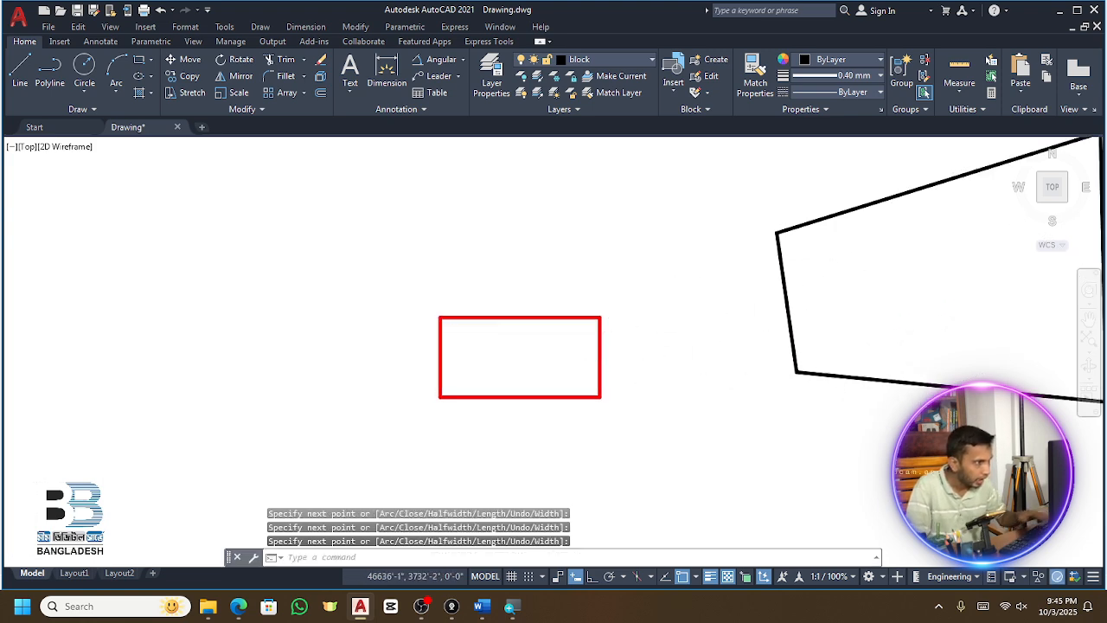
pyautogui.scroll(-4, 588, 298)
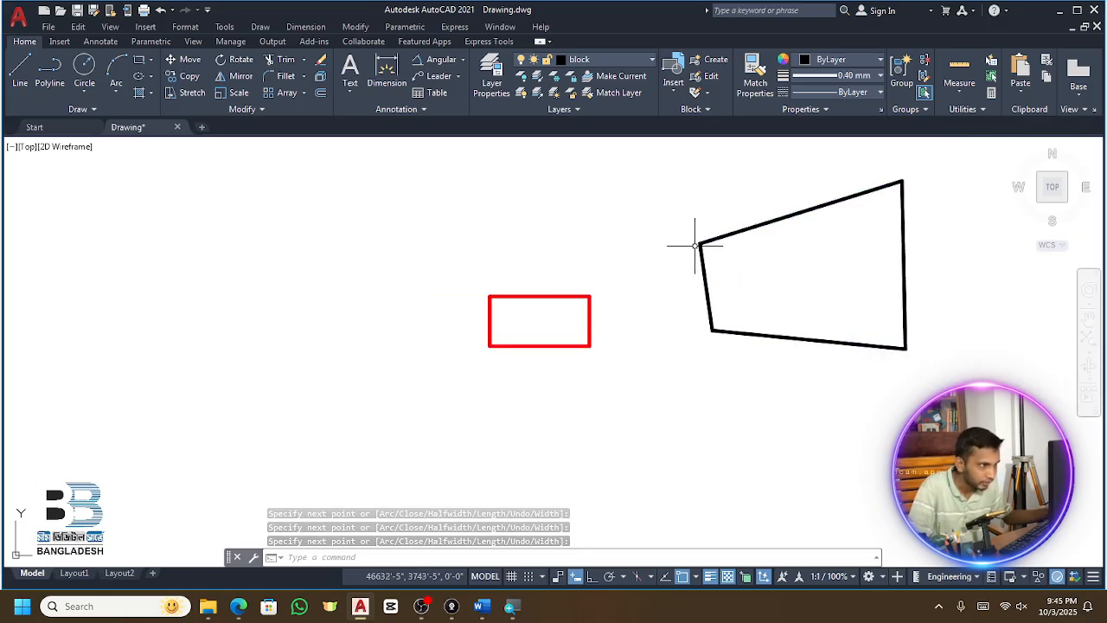
pyautogui.scroll(4, 576, 306)
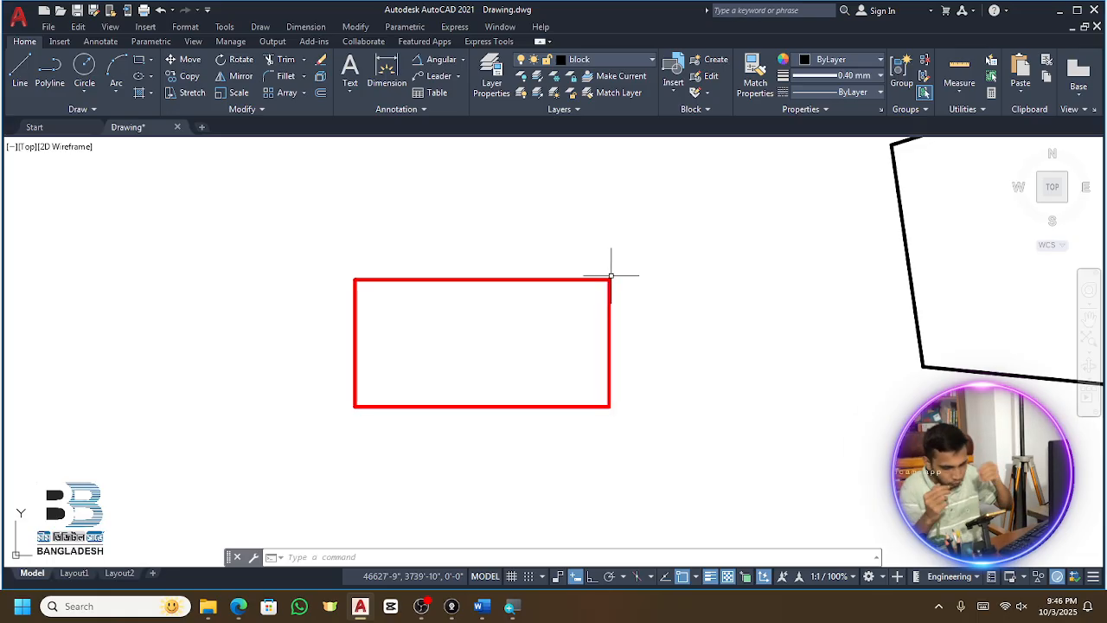
pyautogui.scroll(-2, 617, 293)
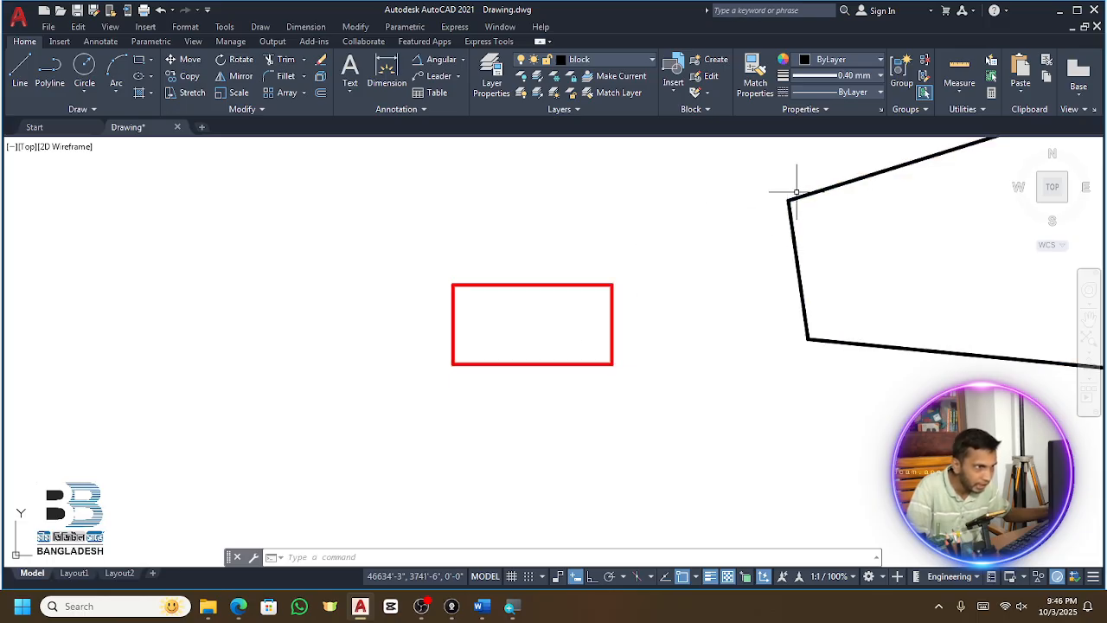
pyautogui.scroll(2, 632, 303)
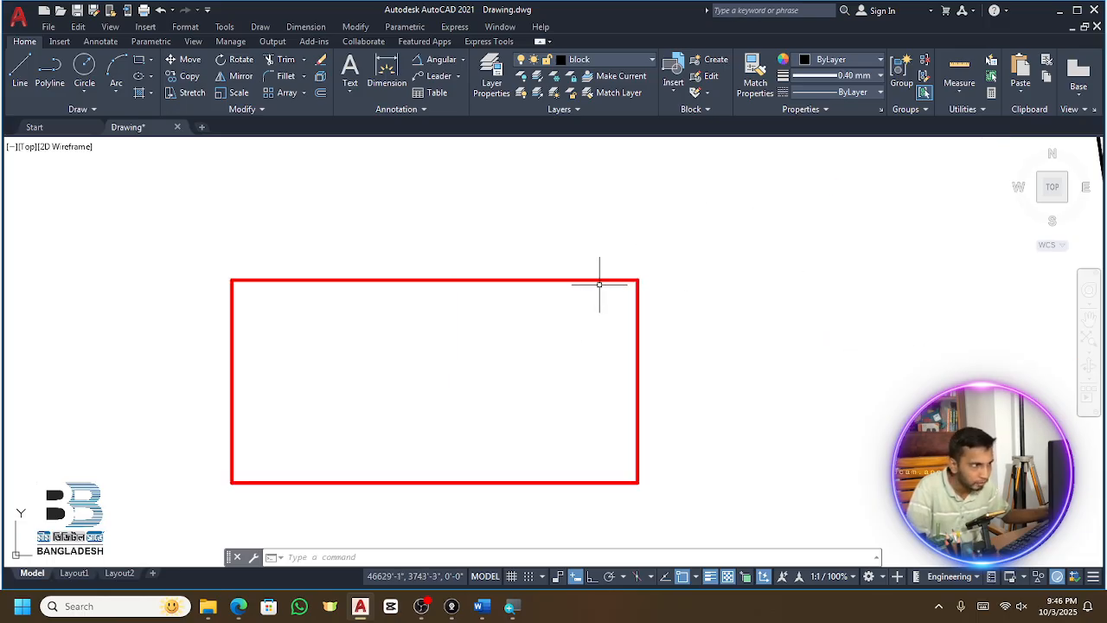
pyautogui.click(84, 66)
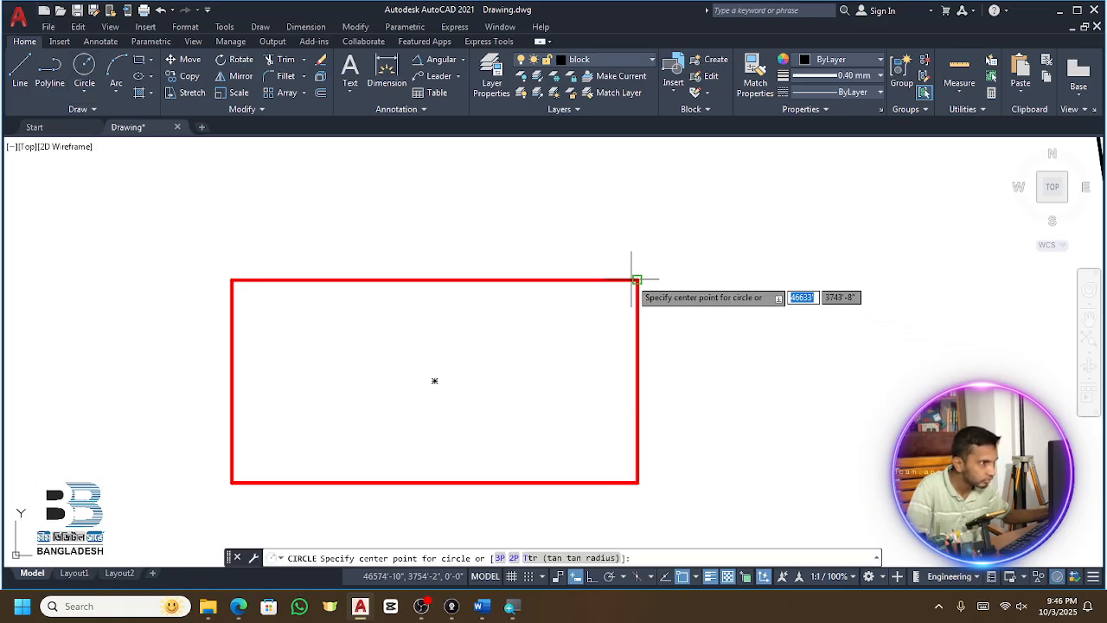
pyautogui.click(637, 281)
pyautogui.scroll(3, 657, 286)
pyautogui.scroll(-3, 610, 294)
pyautogui.scroll(-2, 666, 269)
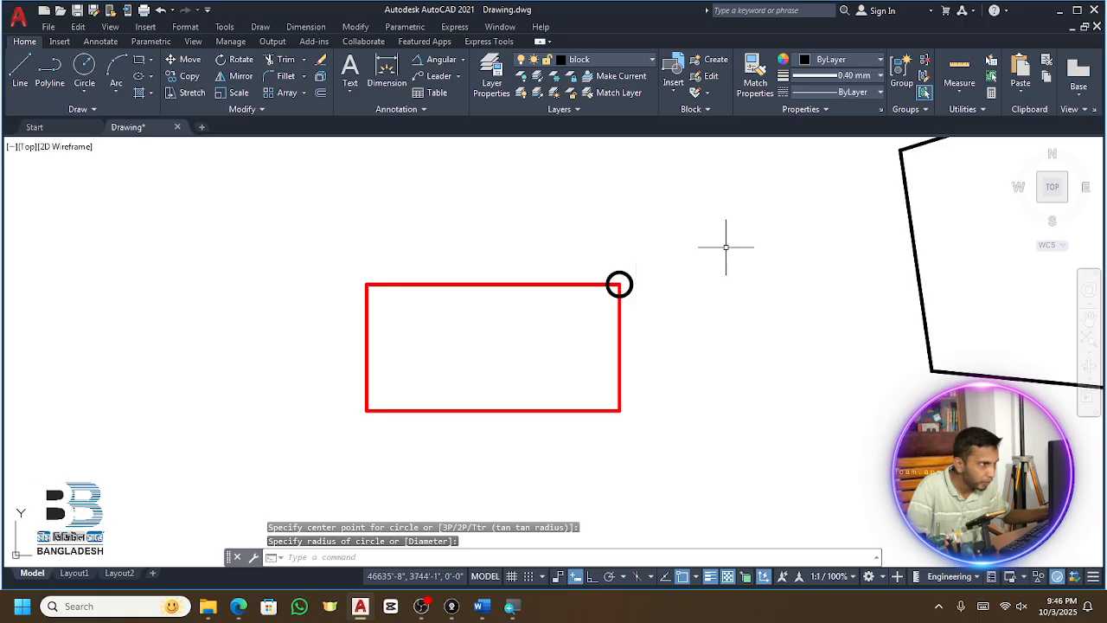
pyautogui.scroll(3, 822, 234)
pyautogui.scroll(-3, 836, 227)
# Draw a larger circle centred on the upper-left vertex of the four-sided polyline
pyautogui.click(84, 65)
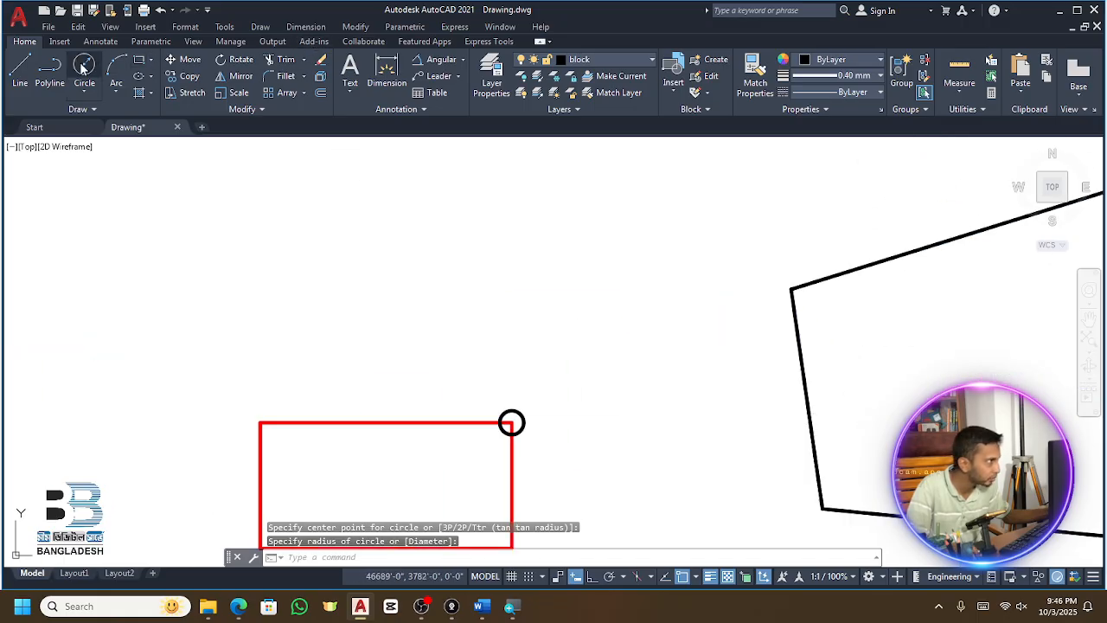
pyautogui.click(791, 290)
pyautogui.press('Escape')
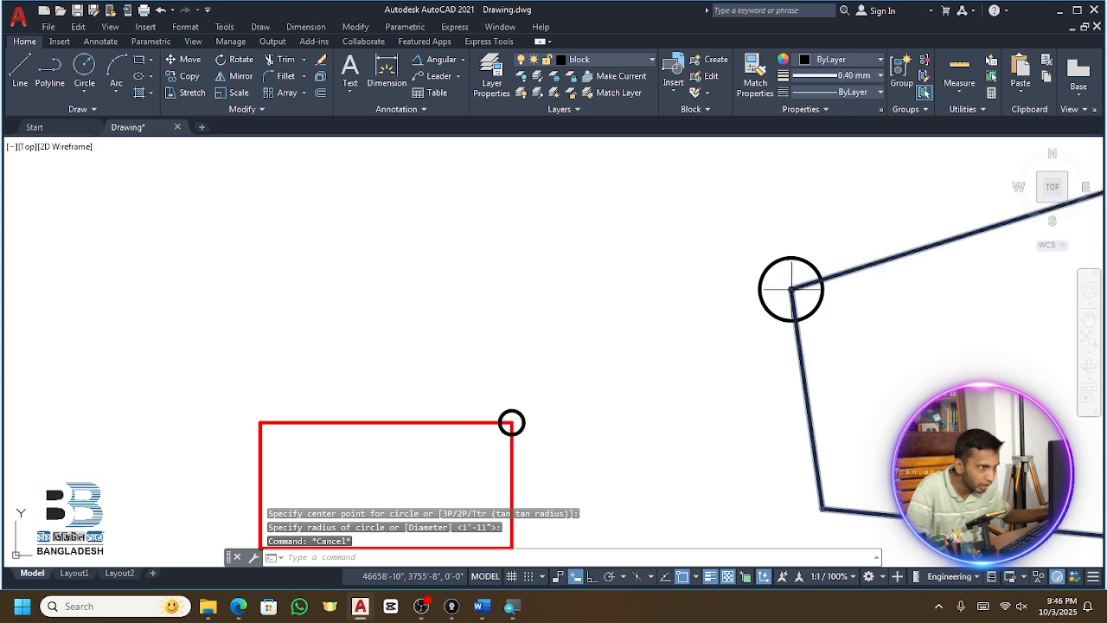
# Move the red rectangle by its upper-right corner onto the circled upper-left vertex of the four-sided polyline
pyautogui.moveTo(511, 422); pyautogui.dragTo(691, 319, button='middle')
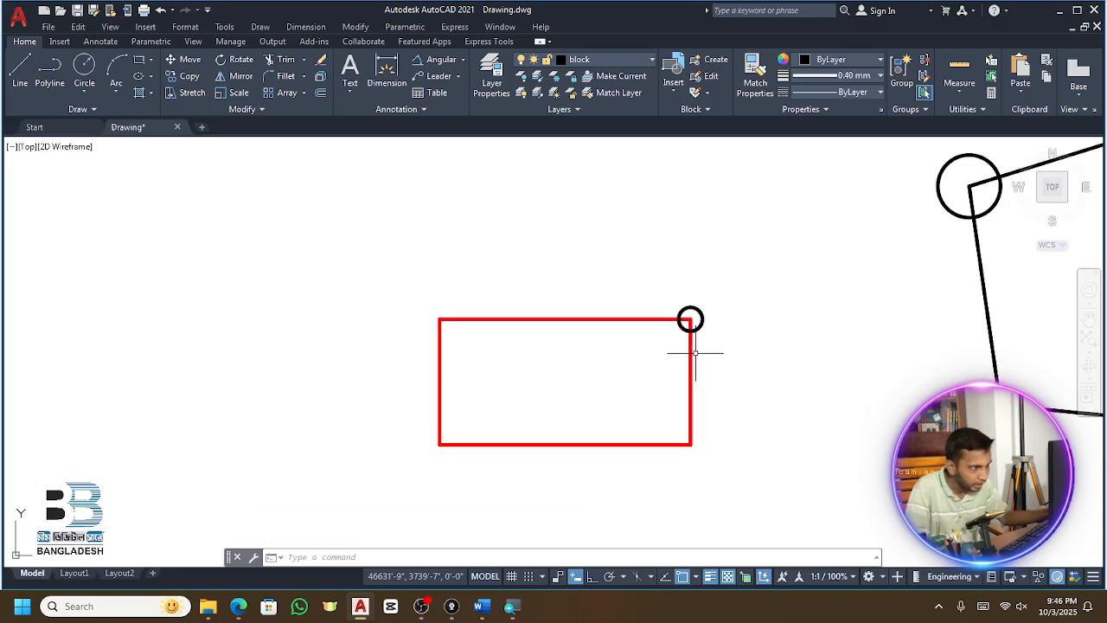
pyautogui.click(691, 352)
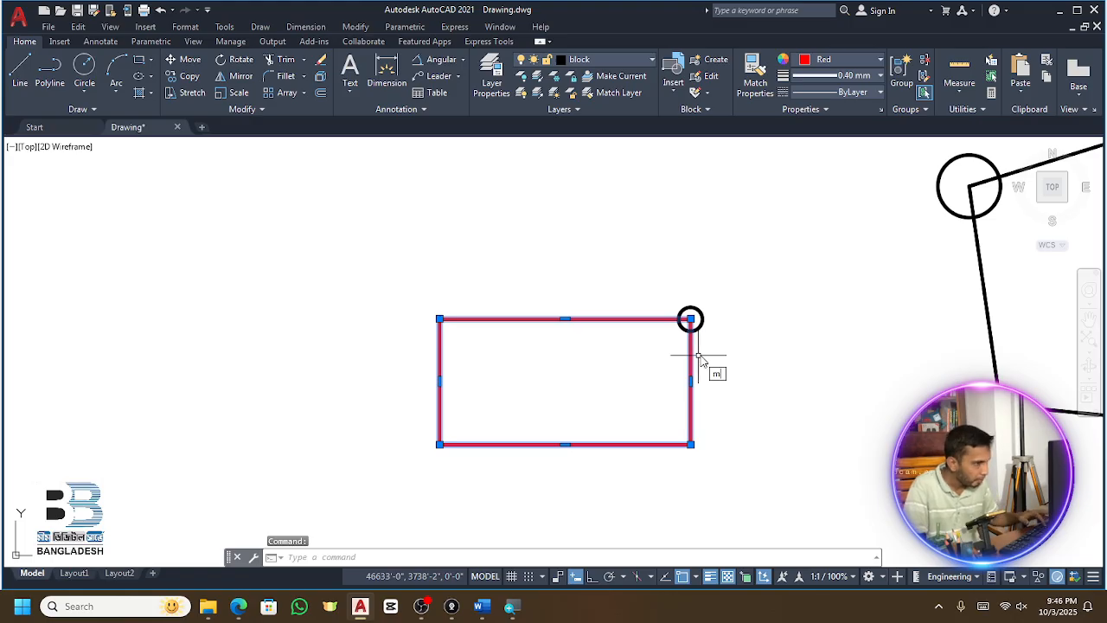
pyautogui.write('m')
pyautogui.press('Return')
pyautogui.click(690, 319)
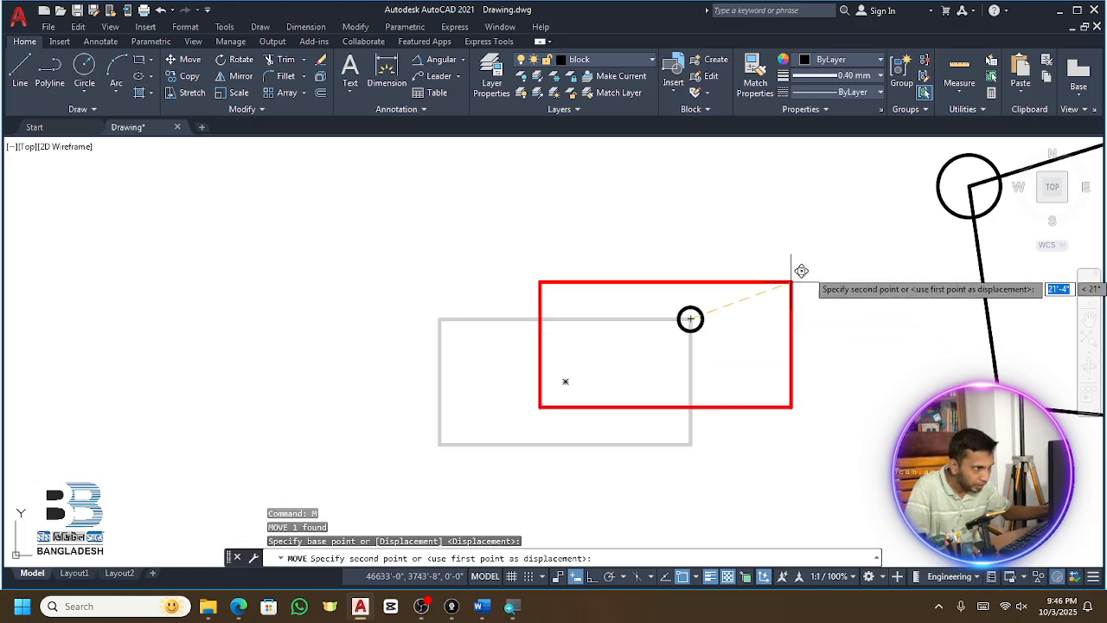
pyautogui.click(970, 186)
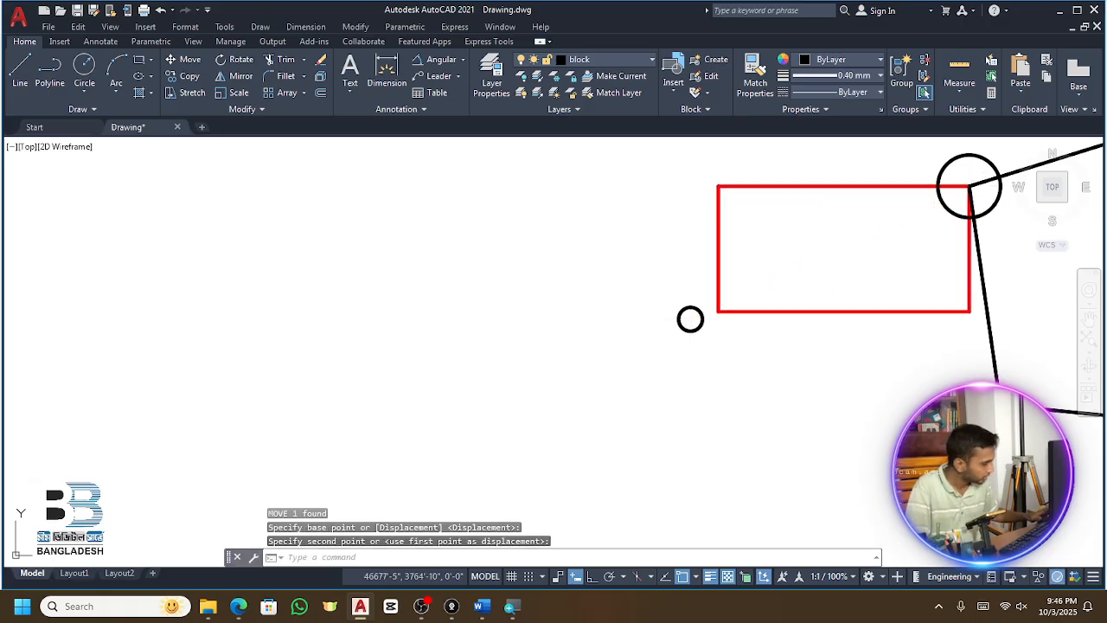
# Undo the rectangle's move and leave nothing selected
pyautogui.hotkey('ctrl', 'z')
pyautogui.click(695, 443)
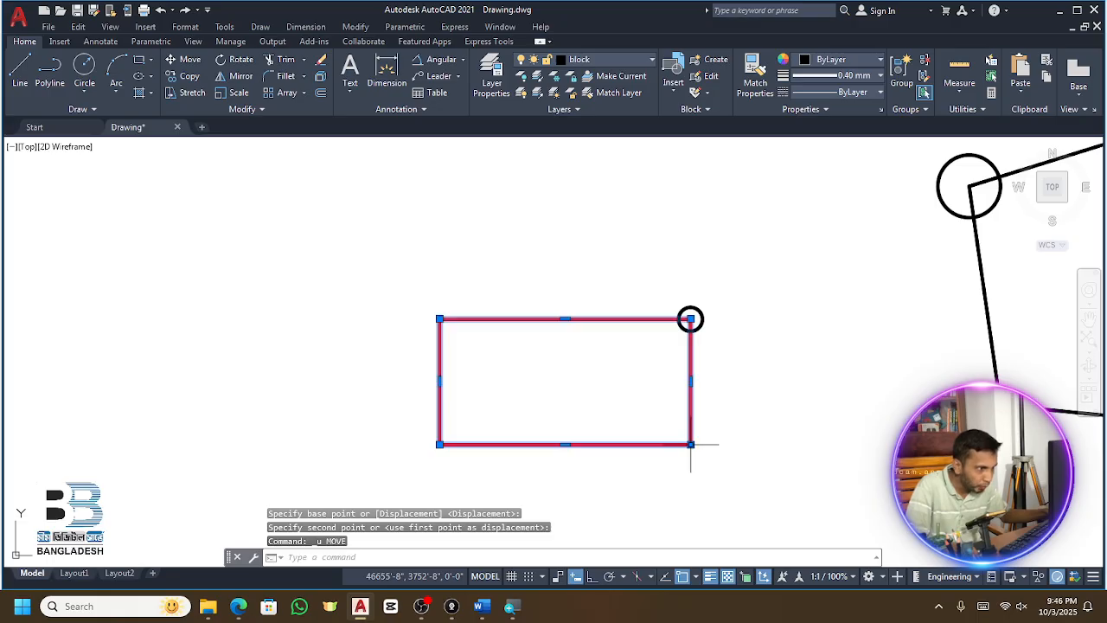
pyautogui.press('Escape')
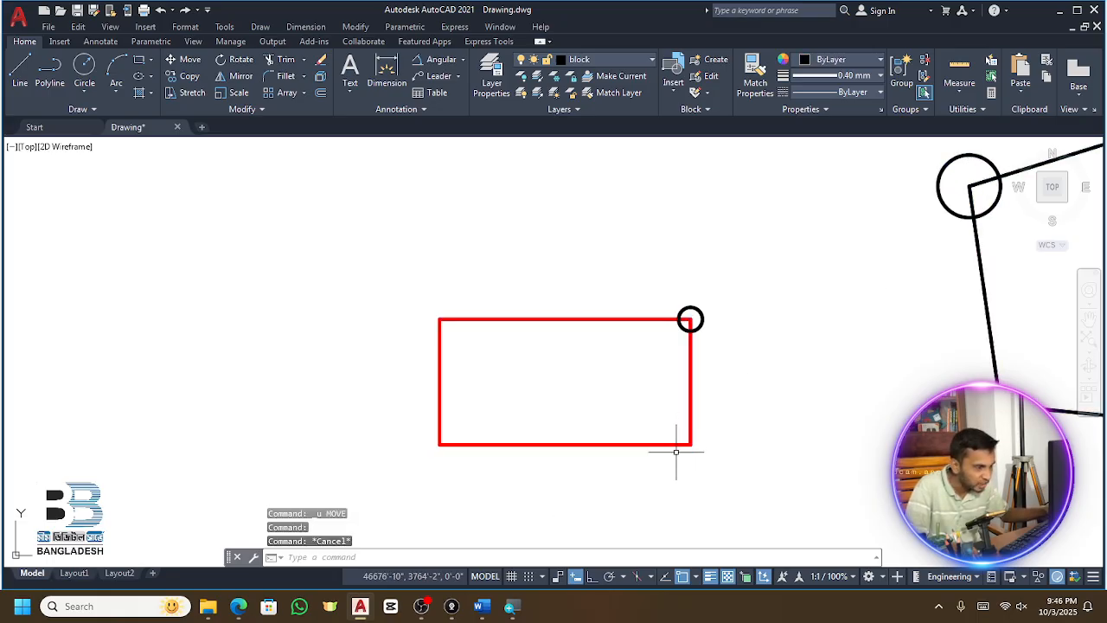
# Examine the circled corner of the rectangle and the circled vertex of the four-sided polyline as base and destination points
pyautogui.scroll(-2, 718, 383)
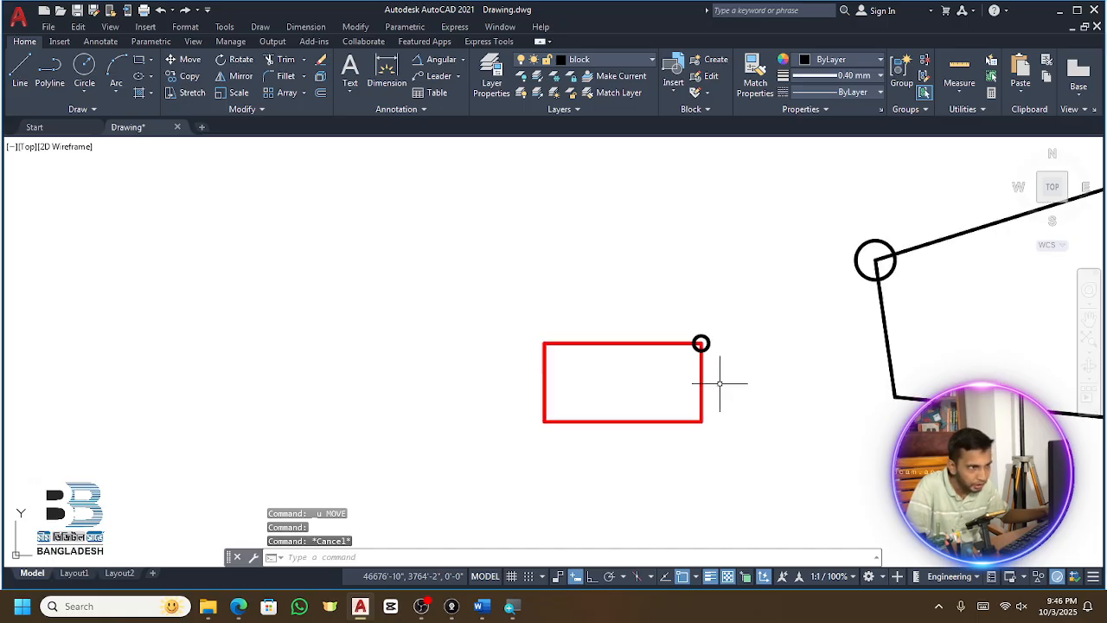
pyautogui.scroll(2, 843, 300)
pyautogui.scroll(-2, 626, 395)
pyautogui.scroll(2, 580, 452)
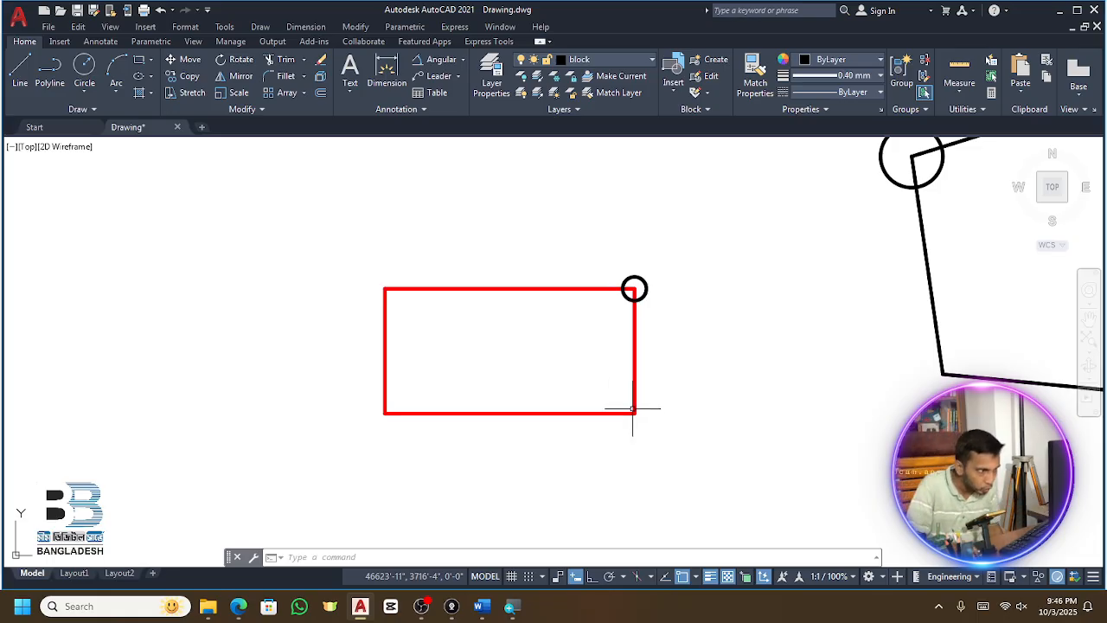
pyautogui.scroll(-2, 643, 419)
pyautogui.scroll(2, 740, 294)
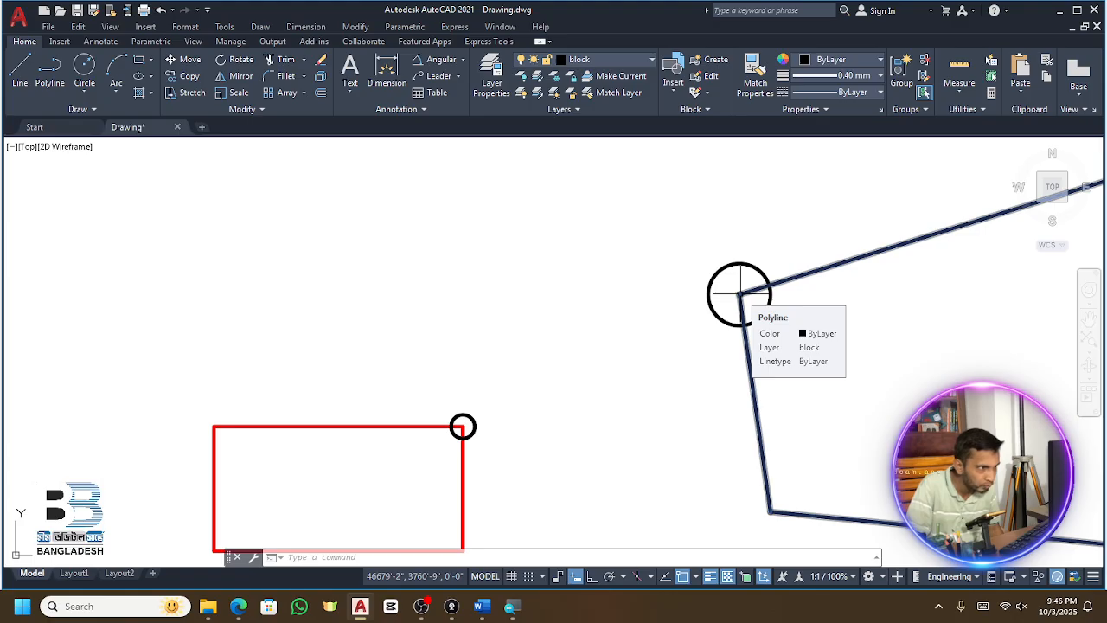
pyautogui.scroll(-4, 726, 309)
pyautogui.scroll(2, 602, 438)
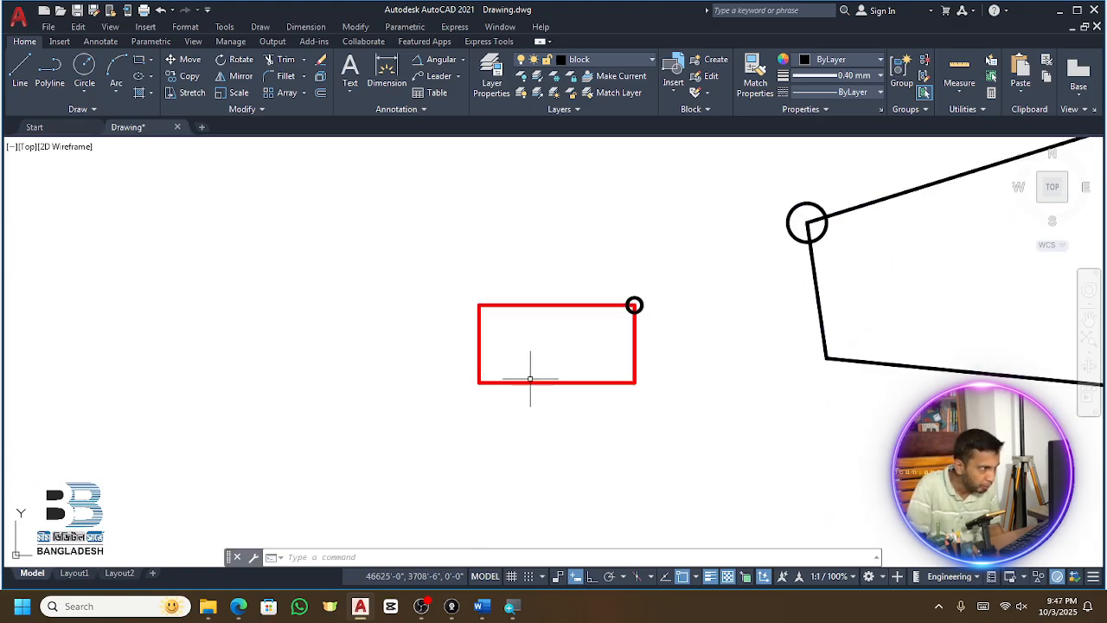
# Delete the small circle around the upper-right corner of the red rectangle beside the four-sided polyline
pyautogui.scroll(-4, 529, 372)
pyautogui.scroll(2, 732, 387)
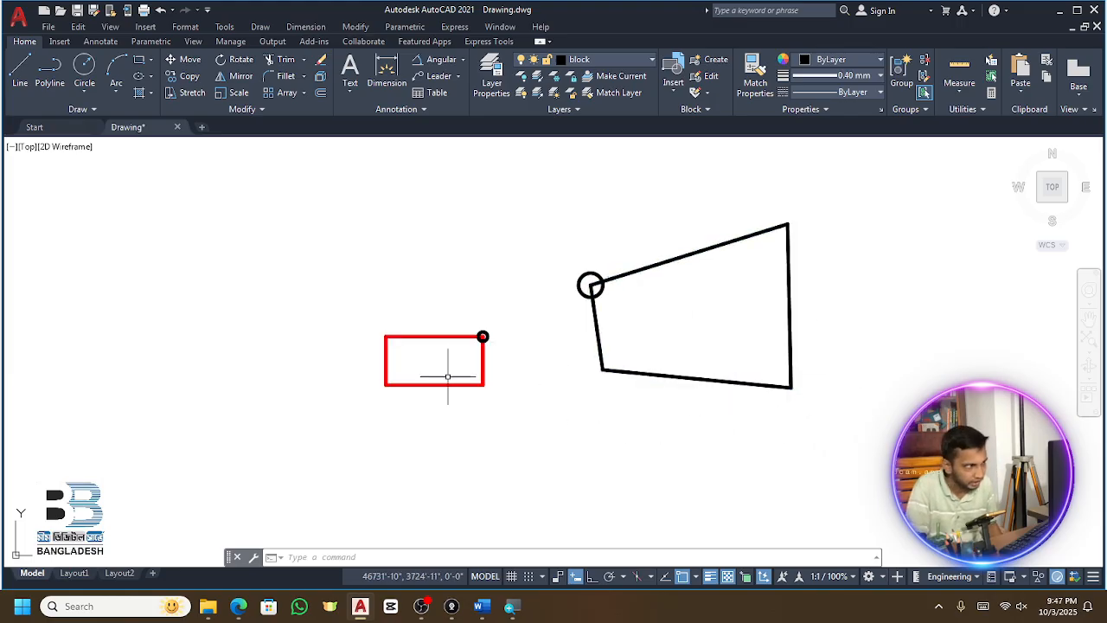
pyautogui.scroll(4, 368, 323)
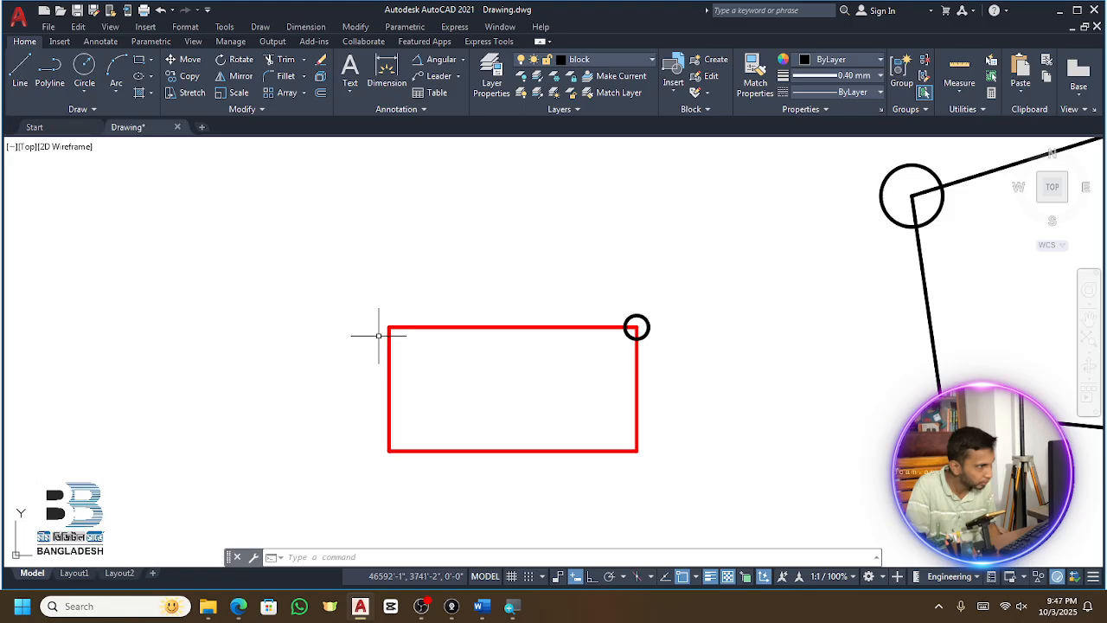
pyautogui.scroll(2, 369, 329)
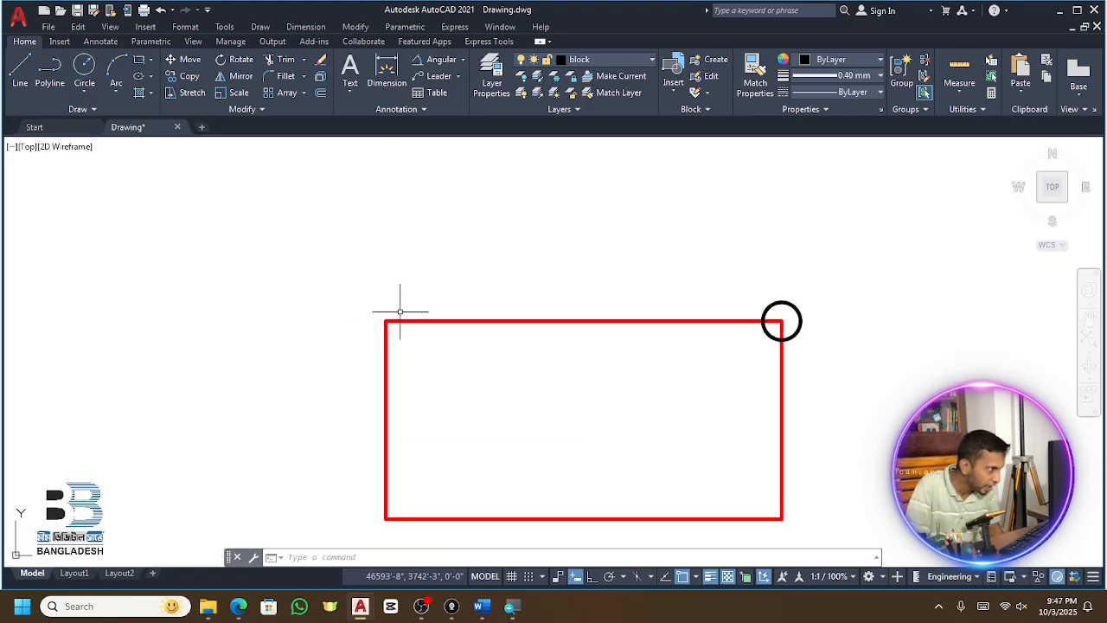
pyautogui.scroll(-6, 380, 313)
pyautogui.scroll(3, 374, 305)
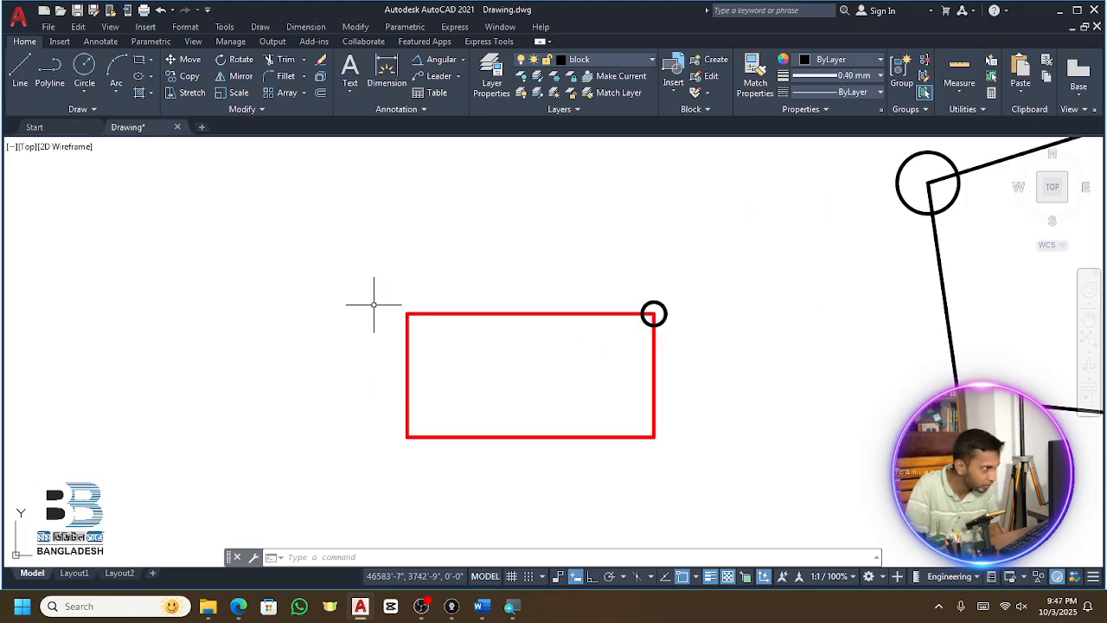
pyautogui.click(671, 306)
pyautogui.scroll(-6, 692, 306)
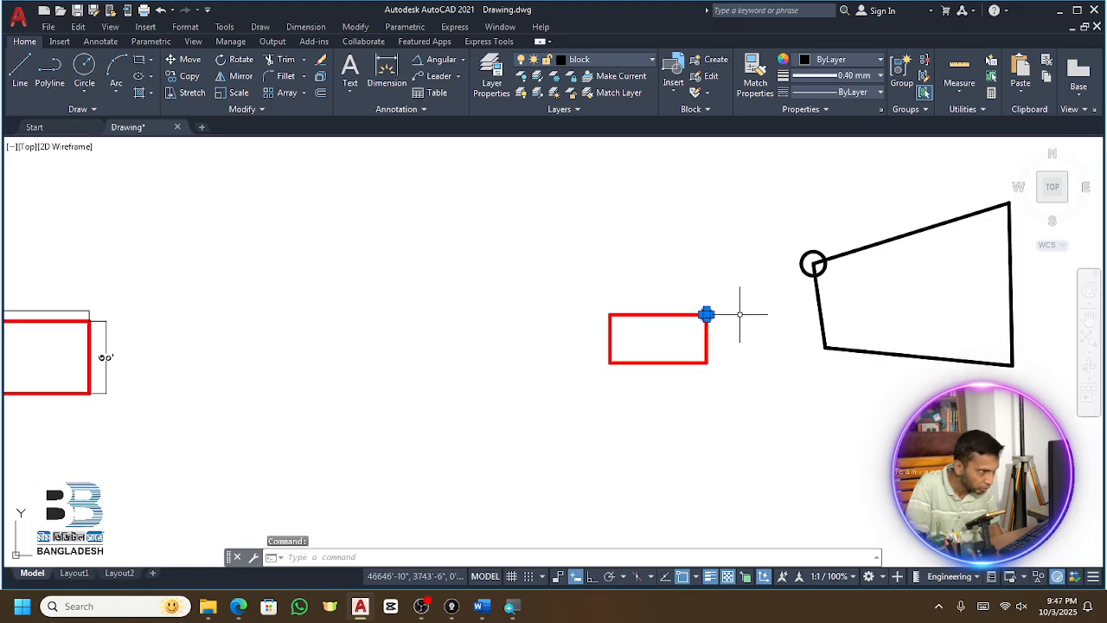
pyautogui.press('Delete')
# Copy the undimensioned red rectangle horizontally into the empty space on its left, with Ortho turned on
pyautogui.click(724, 297)
pyautogui.click(649, 380)
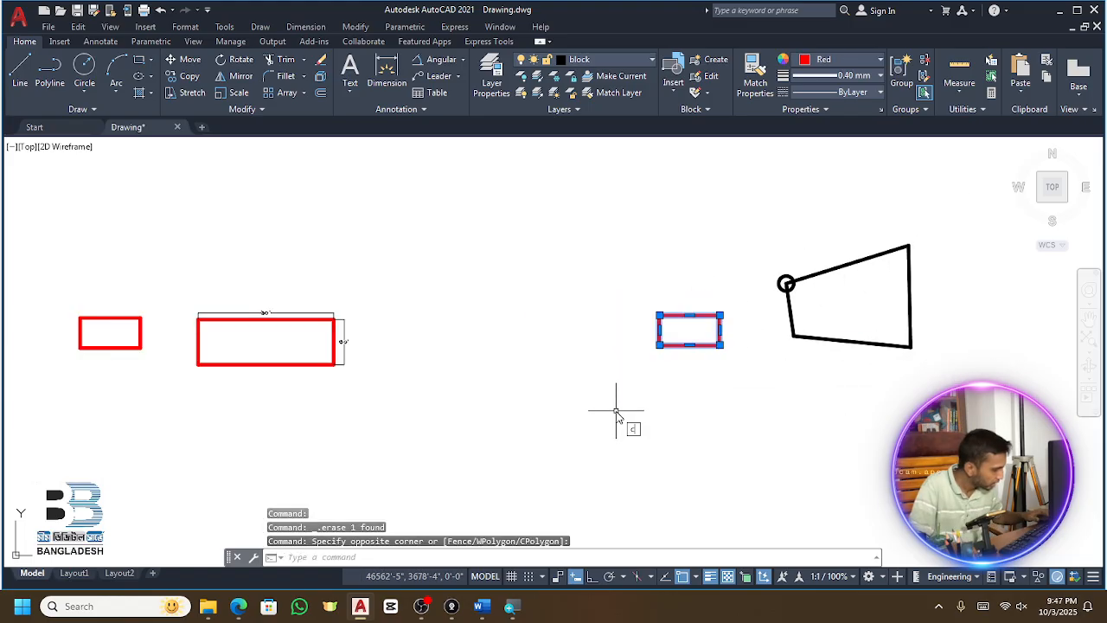
pyautogui.press('Return')
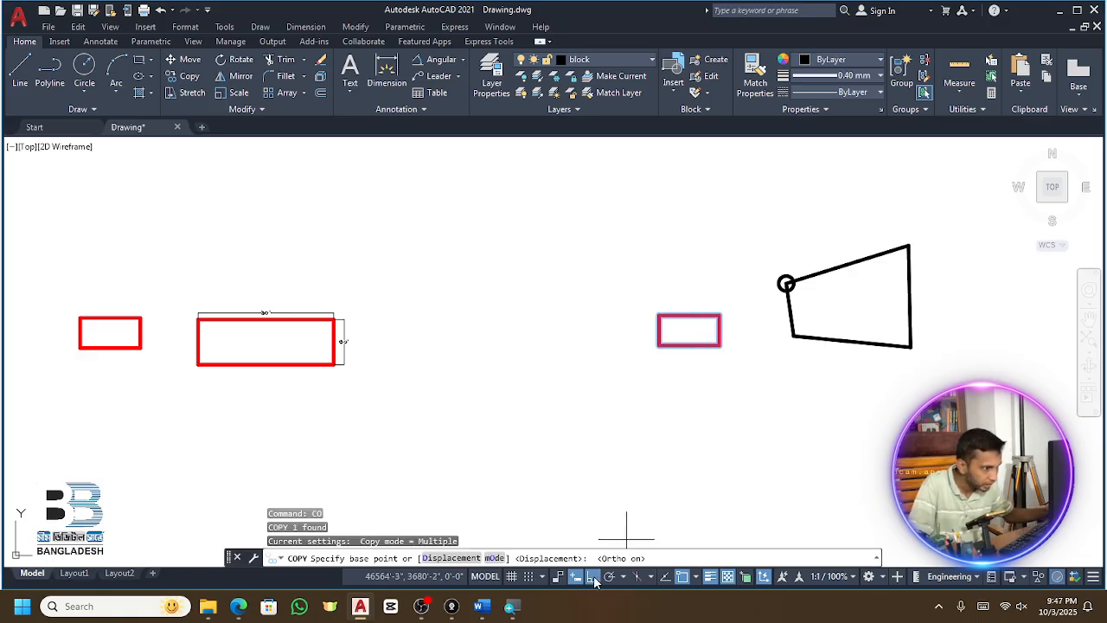
pyautogui.click(689, 331)
pyautogui.scroll(4, 569, 346)
pyautogui.click(552, 338)
pyautogui.press('Escape')
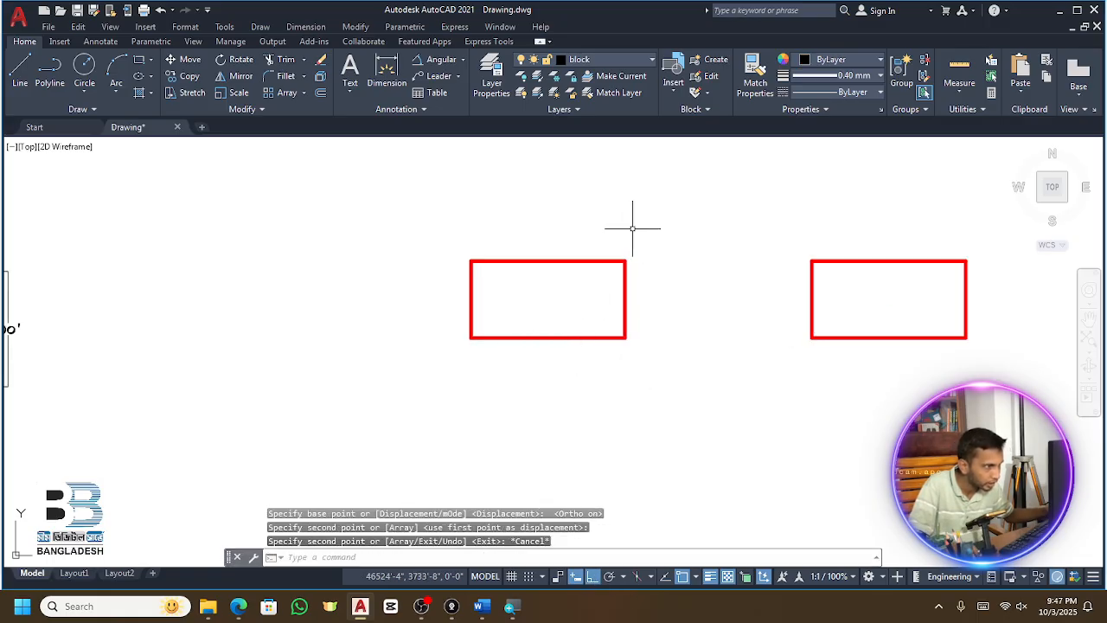
# Scale the copied rectangle up freehand, using its lower-left corner as the base point
pyautogui.click(656, 217)
pyautogui.click(434, 446)
pyautogui.write('sc')
pyautogui.press('Return')
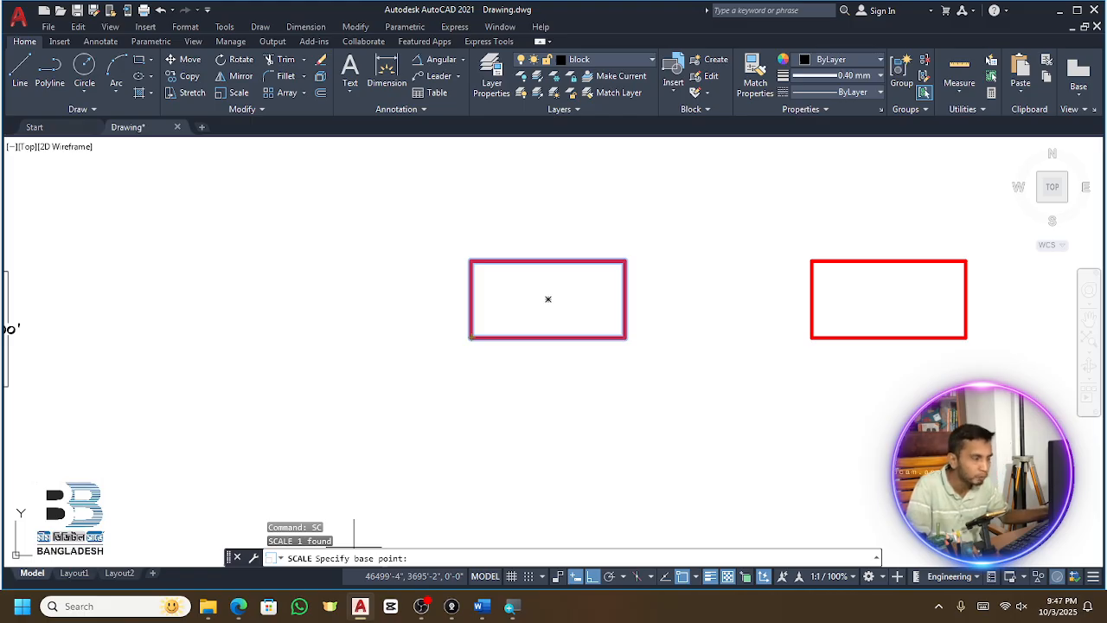
pyautogui.click(471, 337)
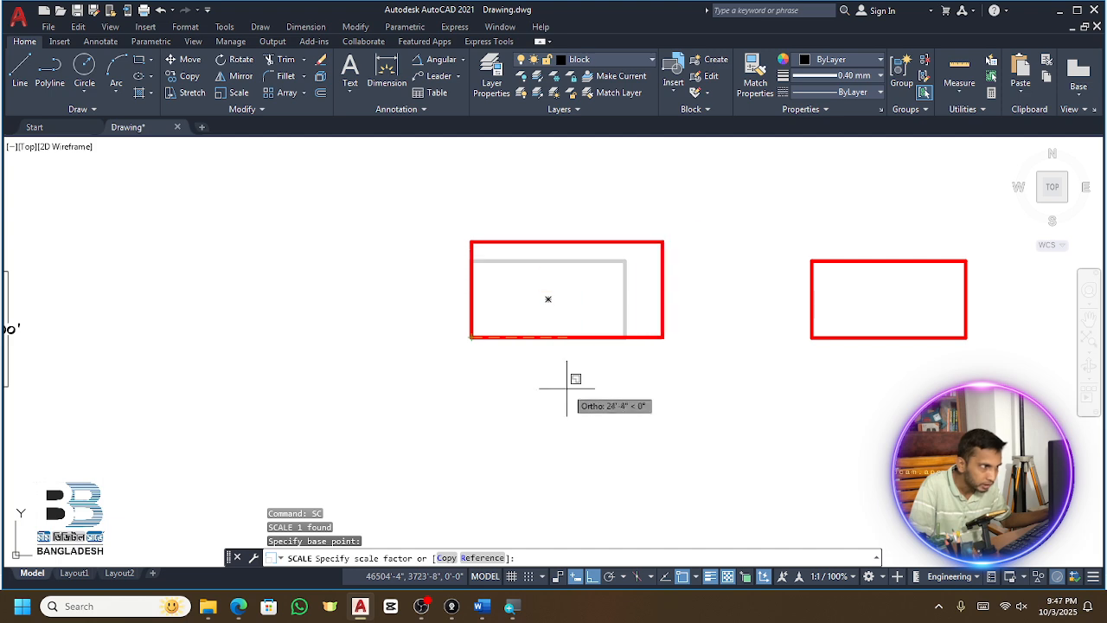
pyautogui.click(616, 411)
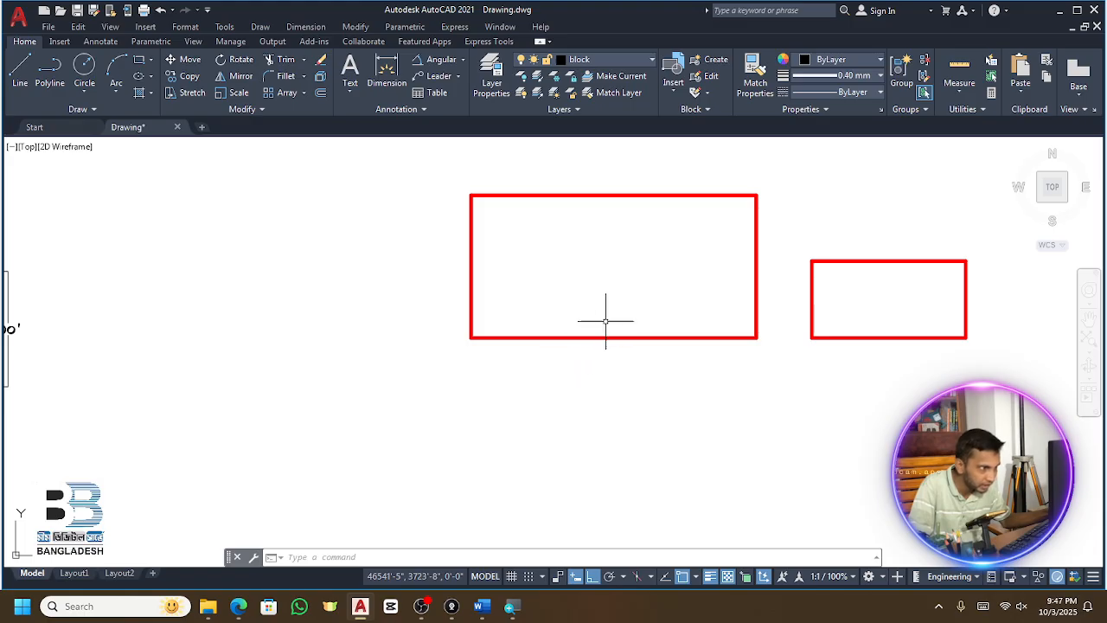
# Copy the original-size rectangle by its lower-left corner onto the enlarged rectangle's lower-left corner, with Ortho turned off
pyautogui.moveTo(869, 294); pyautogui.dragTo(802, 378)
pyautogui.write('co')
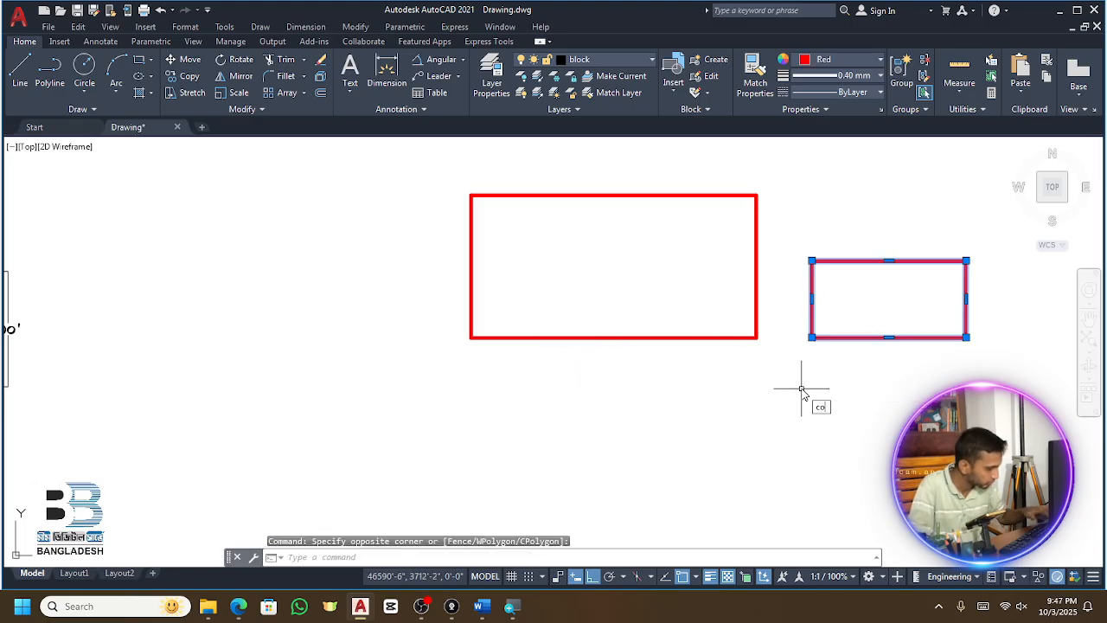
pyautogui.press('Return')
pyautogui.click(811, 338)
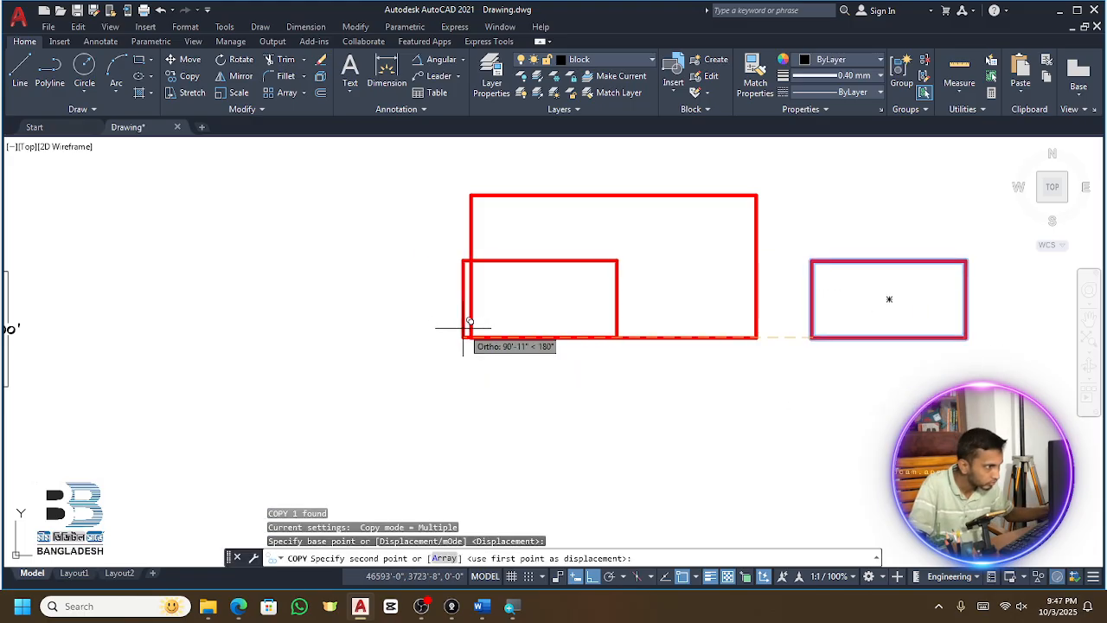
pyautogui.click(584, 337)
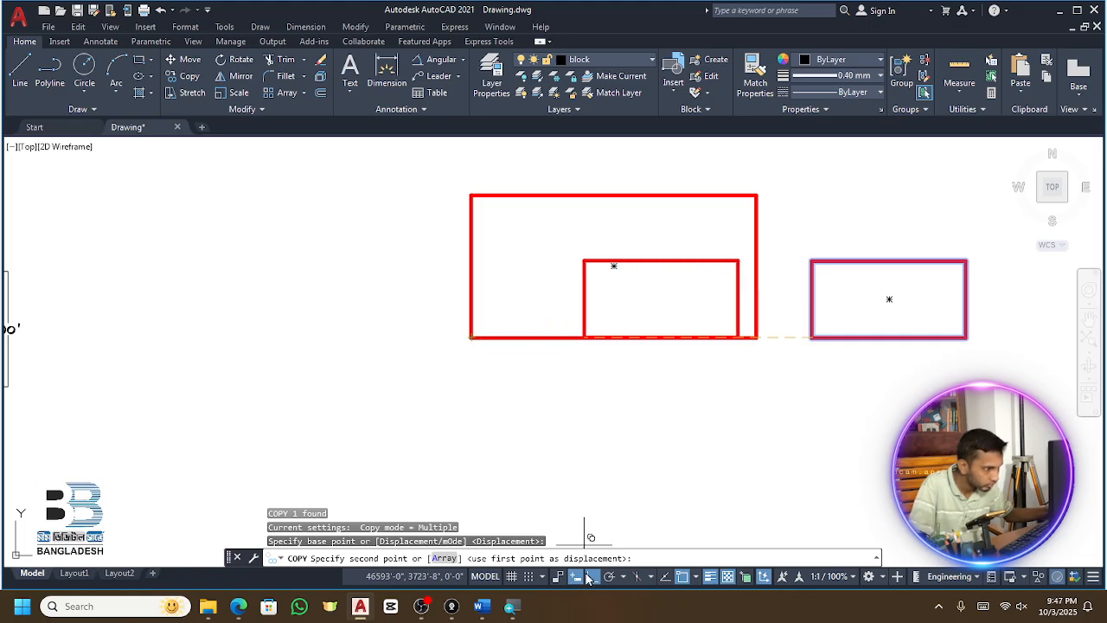
pyautogui.click(590, 577)
pyautogui.click(470, 337)
pyautogui.press('Escape')
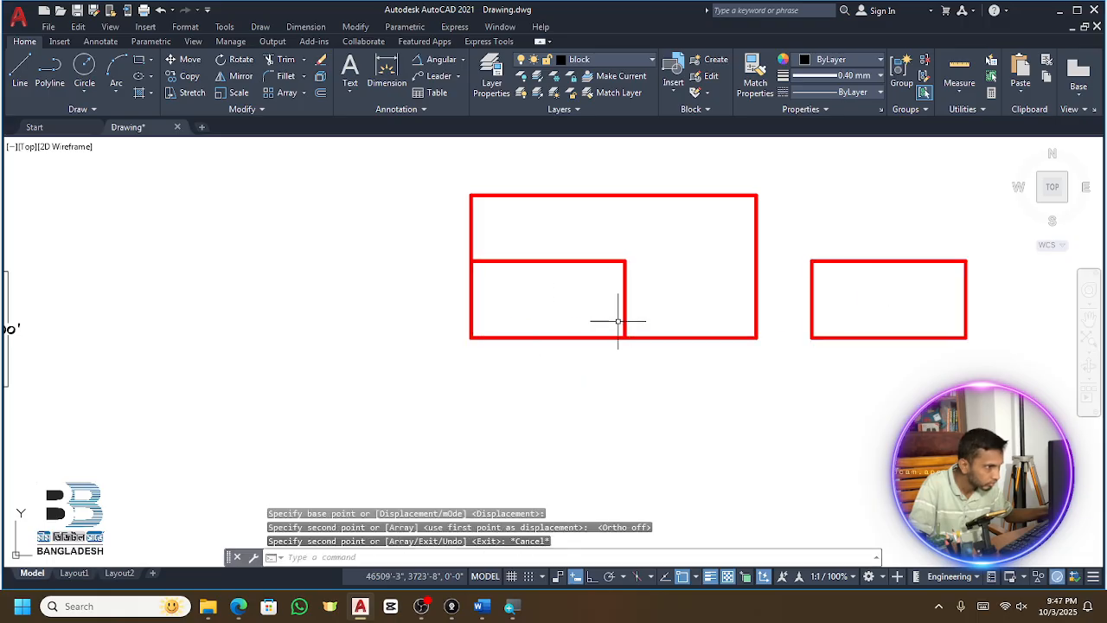
# Examine the shared lower-left corner of the nested rectangles as the fixed base point of the scaling
pyautogui.scroll(2, 616, 341)
pyautogui.scroll(-2, 826, 339)
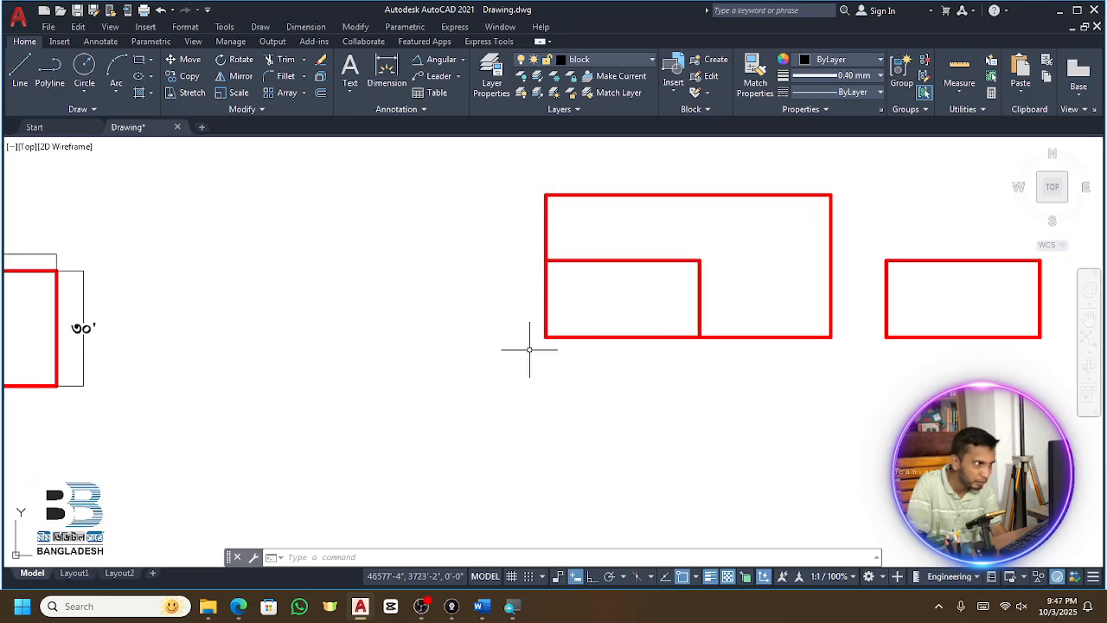
pyautogui.scroll(4, 529, 349)
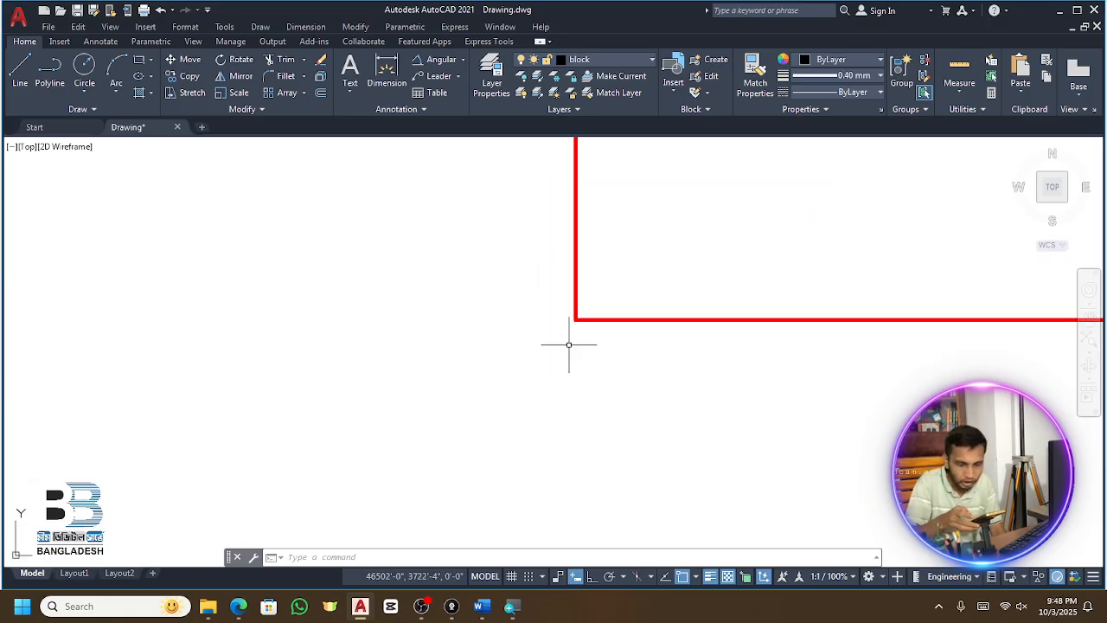
pyautogui.scroll(-5, 601, 315)
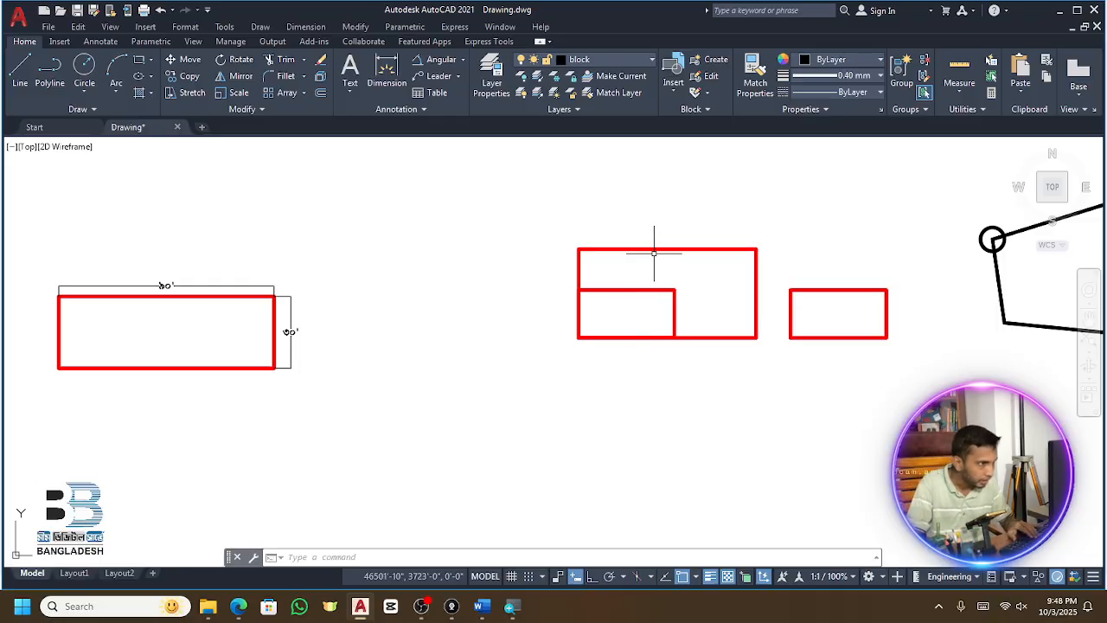
pyautogui.scroll(4, 664, 268)
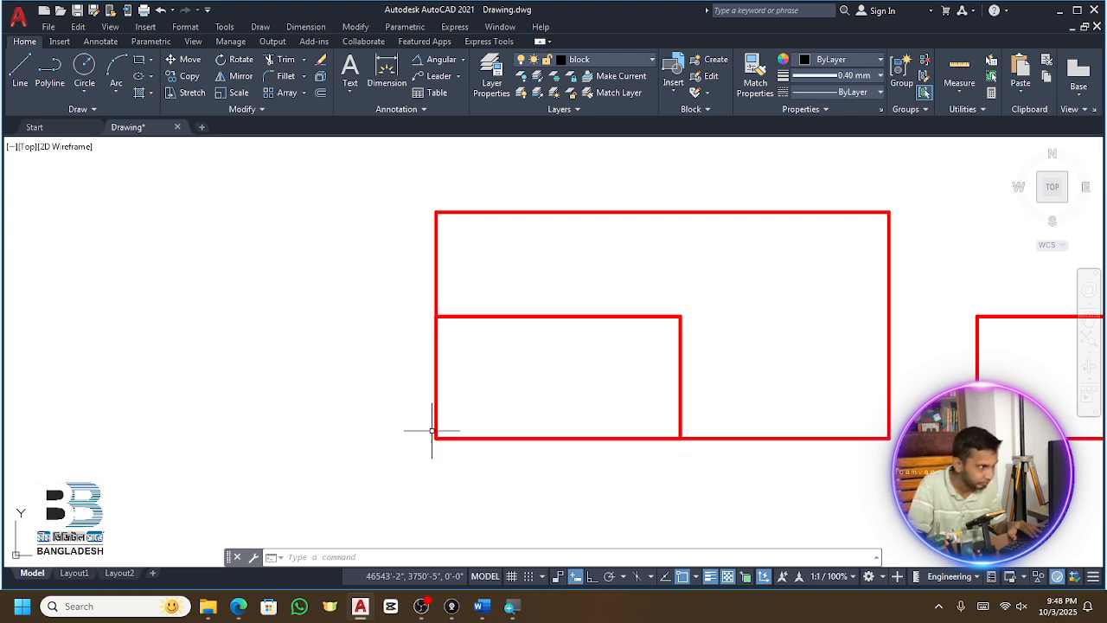
pyautogui.scroll(-2, 437, 437)
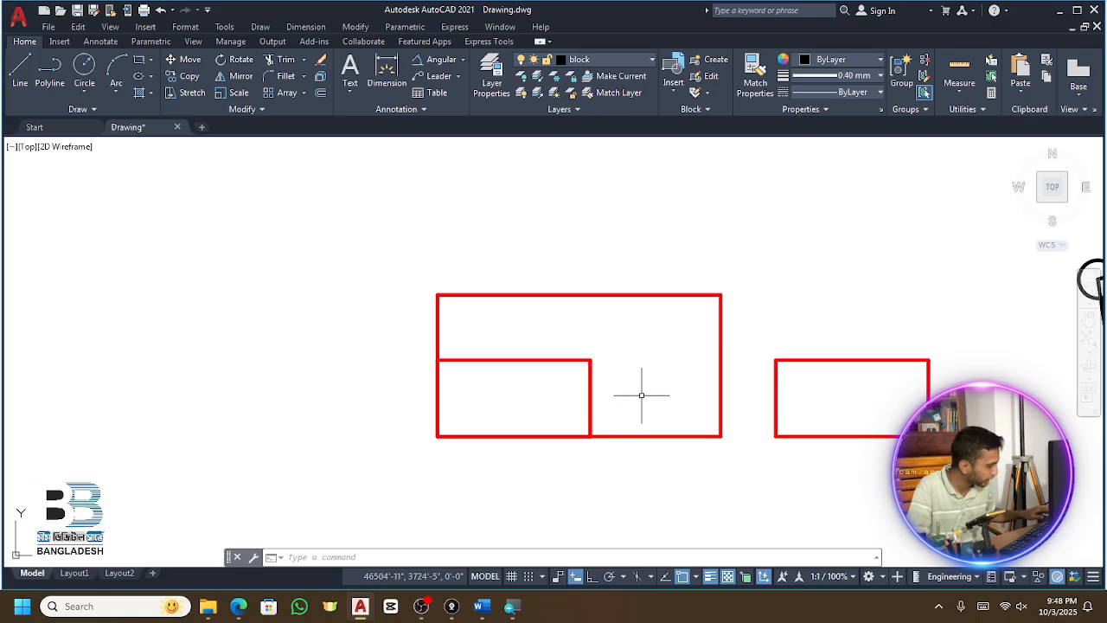
# Scale the enlarged rectangle by reference from its lower-left corner, matching its bottom edge to that of the smaller rectangle inside
pyautogui.click(667, 295)
pyautogui.click(644, 346)
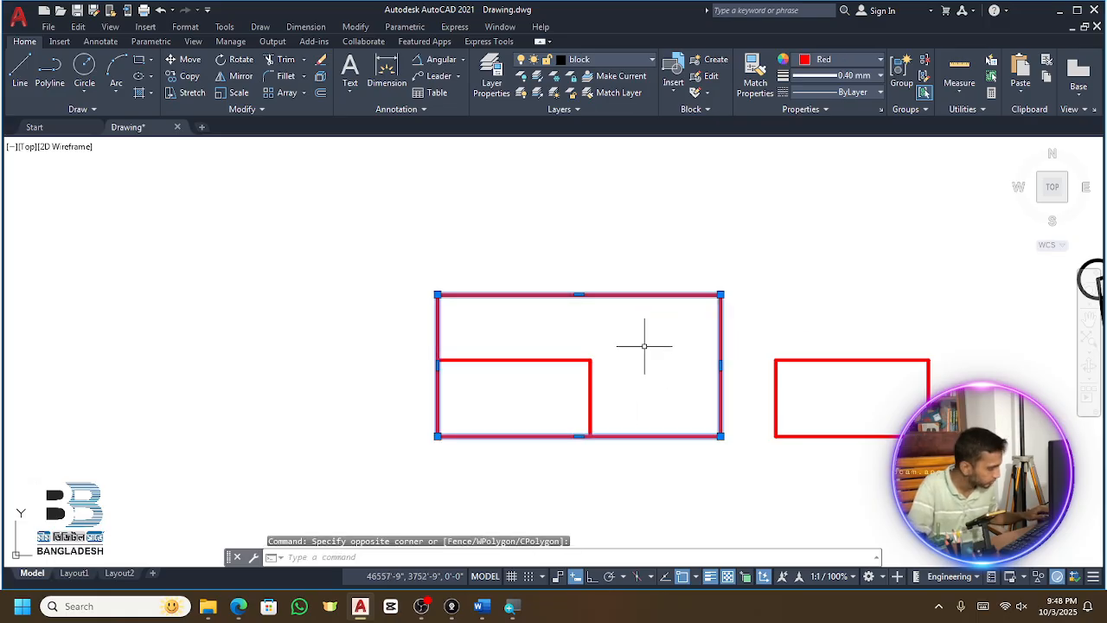
pyautogui.write('sc')
pyautogui.press('space')
pyautogui.click(439, 435)
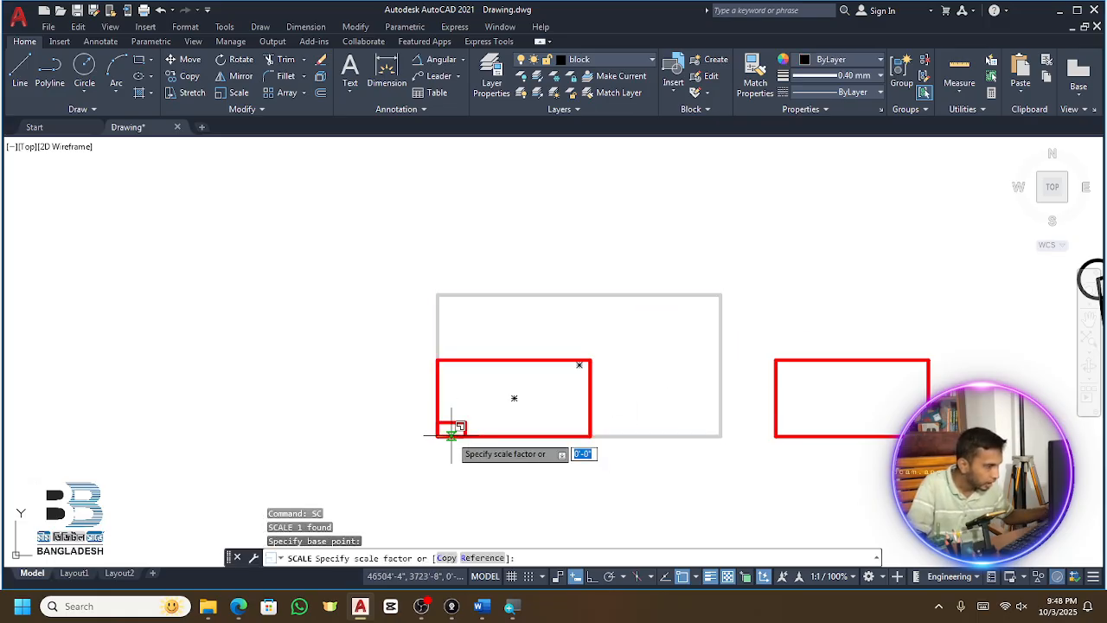
pyautogui.write('r')
pyautogui.press('Return')
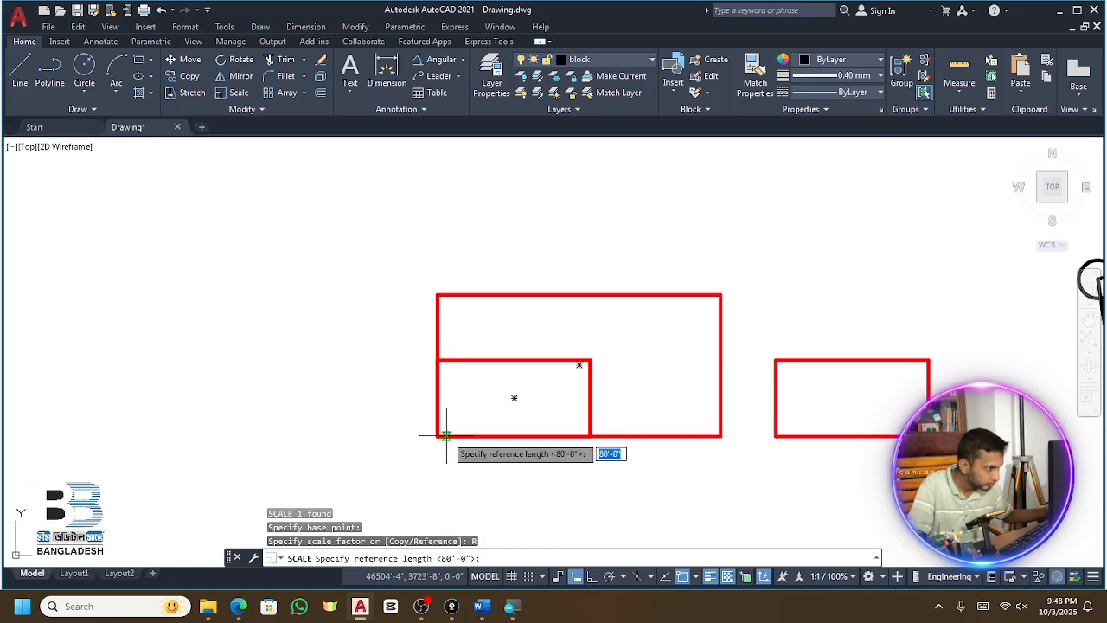
pyautogui.click(439, 435)
pyautogui.click(721, 436)
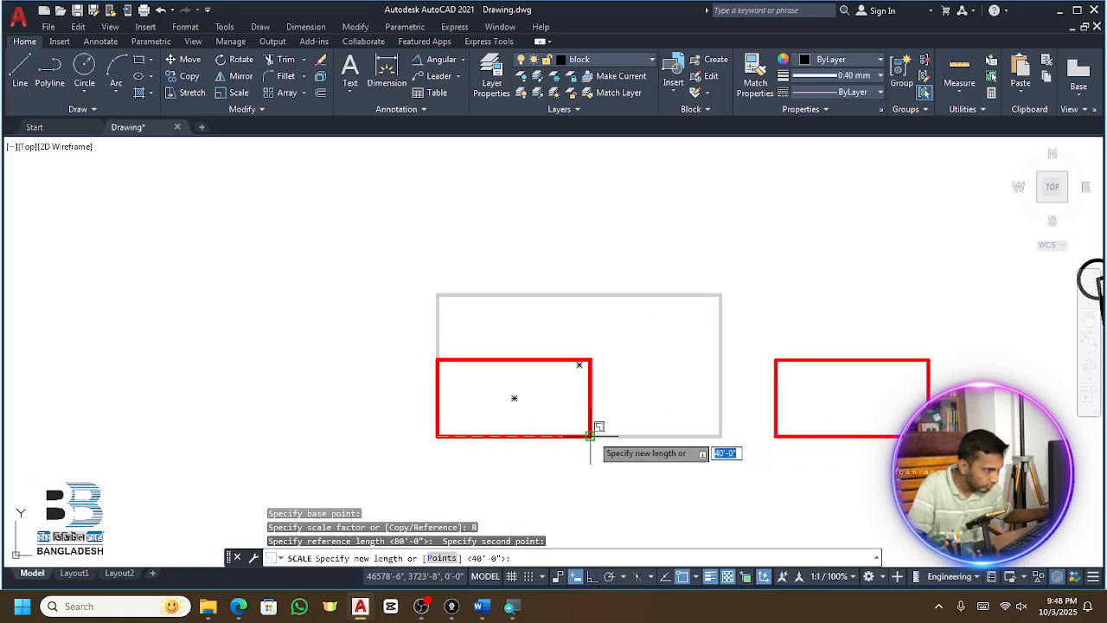
pyautogui.click(590, 436)
pyautogui.press('Escape')
# Draw a small circle centred on the lower-right corner of the two overlapping rectangles
pyautogui.scroll(2, 590, 436)
pyautogui.click(593, 329)
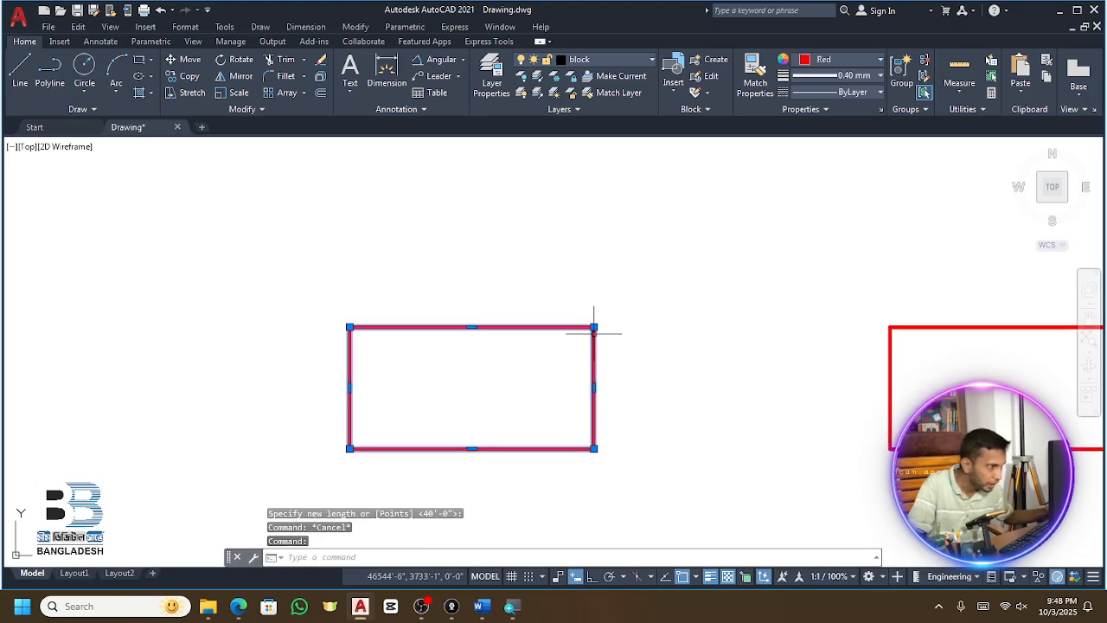
pyautogui.scroll(4, 601, 326)
pyautogui.scroll(-4, 608, 326)
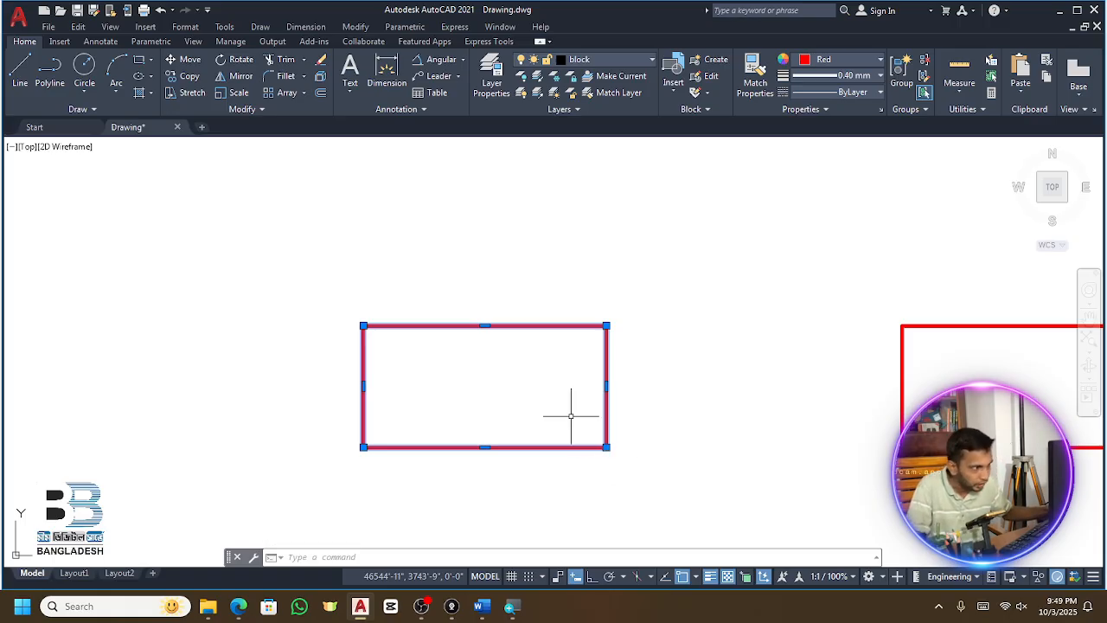
pyautogui.scroll(-2, 618, 414)
pyautogui.scroll(2, 573, 434)
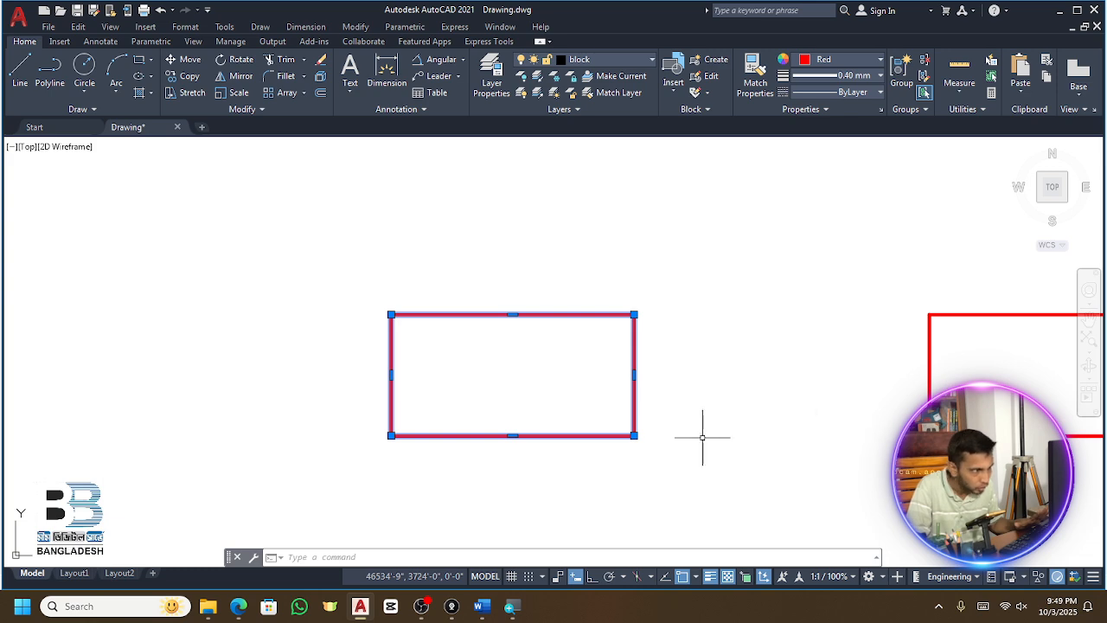
pyautogui.click(84, 67)
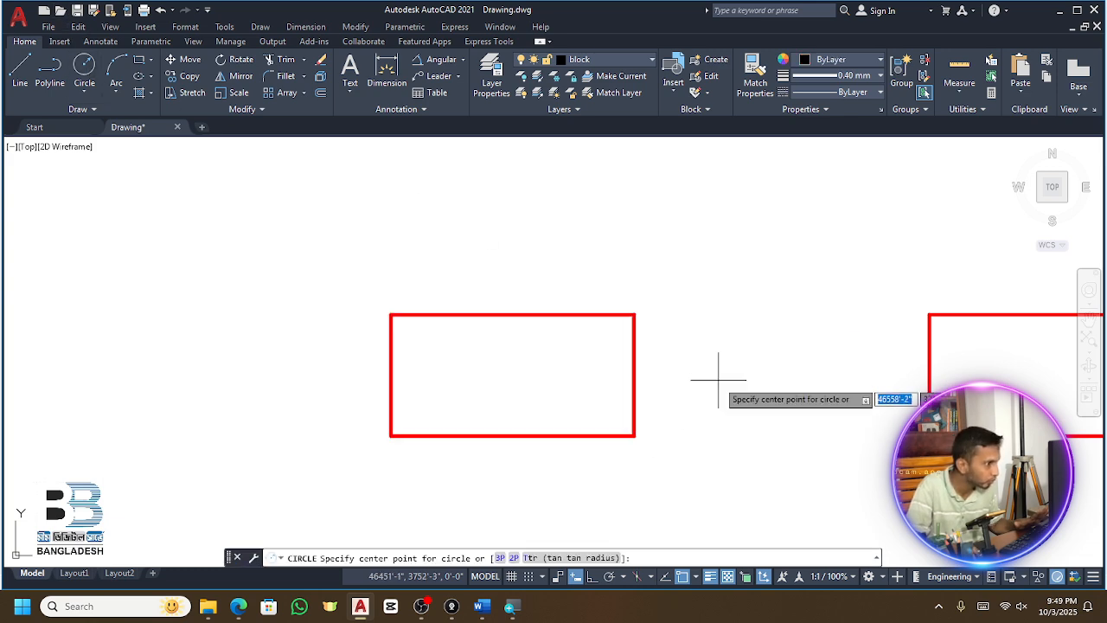
pyautogui.click(634, 435)
pyautogui.scroll(4, 634, 435)
pyautogui.click(644, 441)
pyautogui.scroll(-3, 684, 429)
# Try enlarging one overlapping rectangle freehand about its circled lower-right corner, and undo the scaling
pyautogui.click(663, 344)
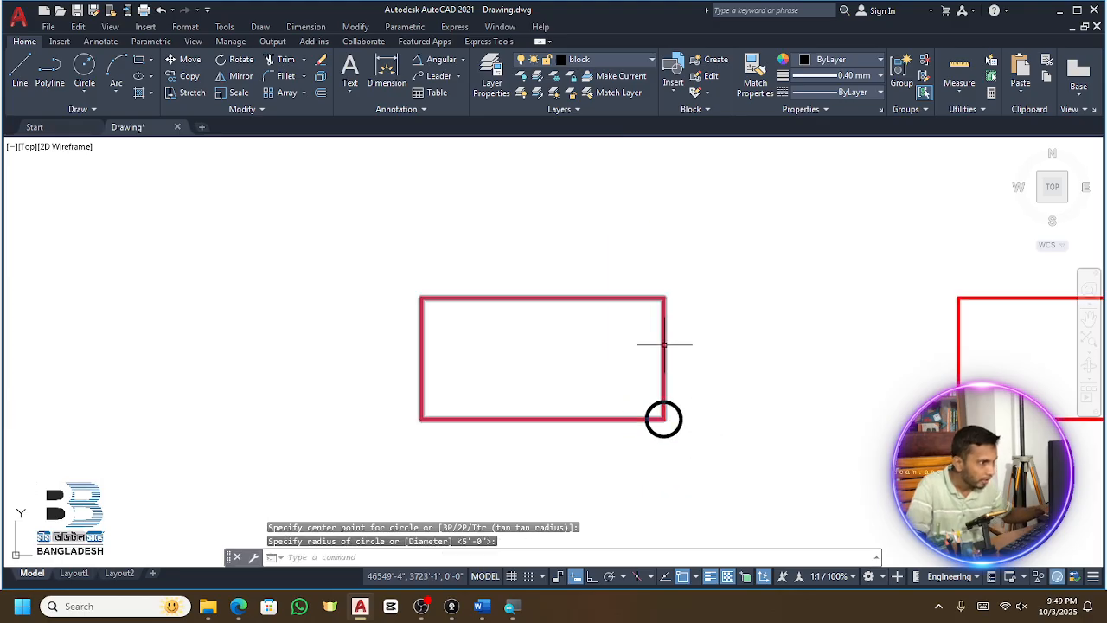
pyautogui.write('sc')
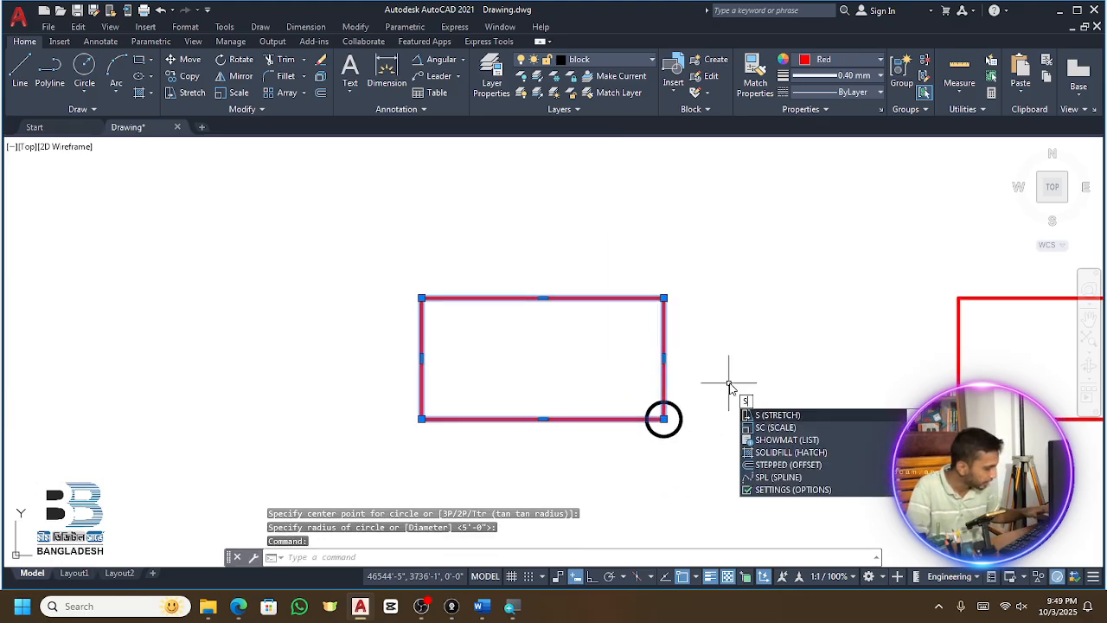
pyautogui.press('Return')
pyautogui.click(664, 419)
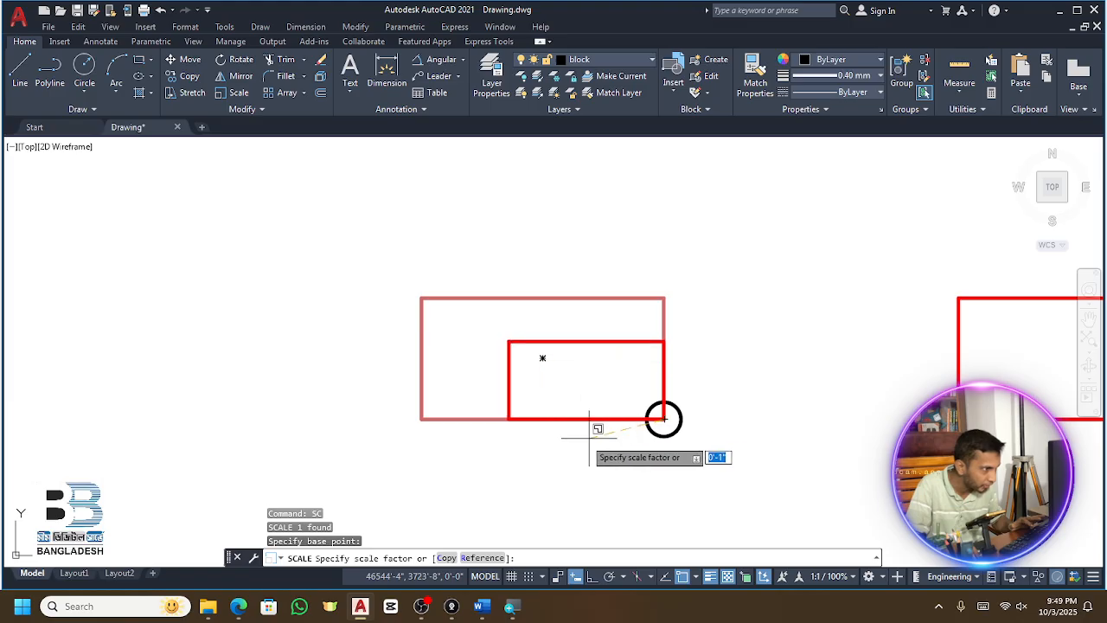
pyautogui.click(490, 455)
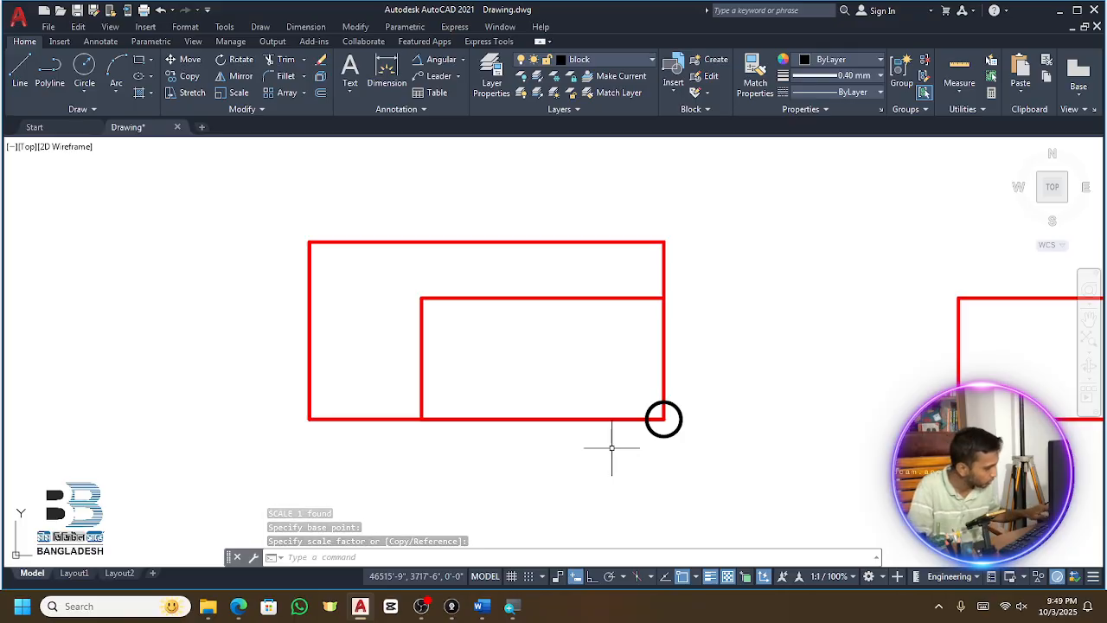
pyautogui.hotkey('ctrl', 'z')
# Copy the circle from the rectangle's lower-right corner to its upper-left corner
pyautogui.click(683, 417)
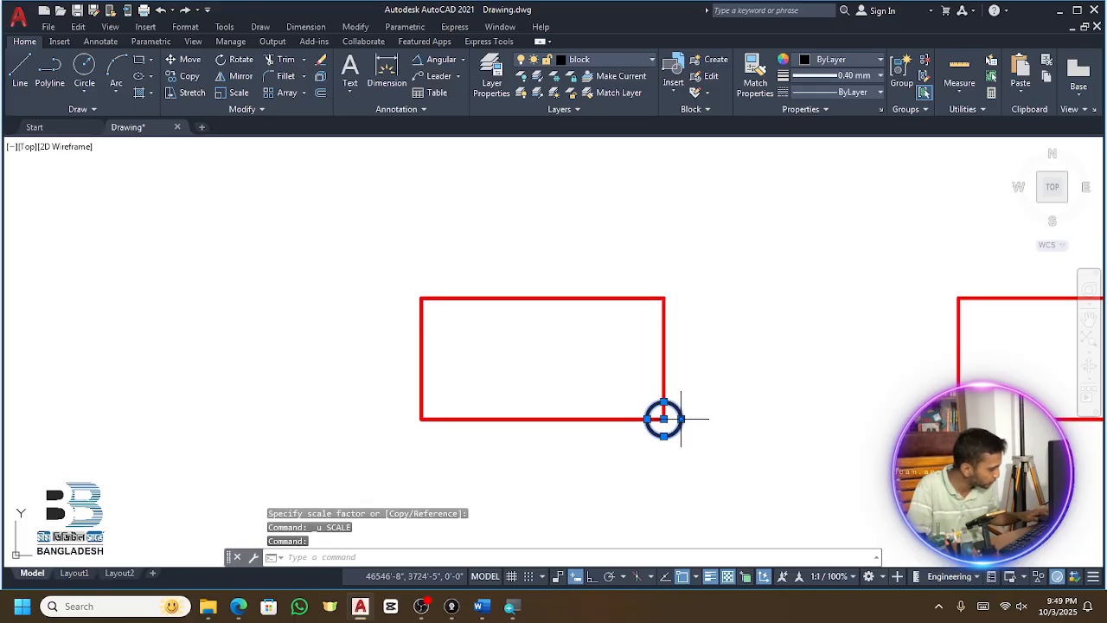
pyautogui.write('co')
pyautogui.press('Return')
pyautogui.click(664, 420)
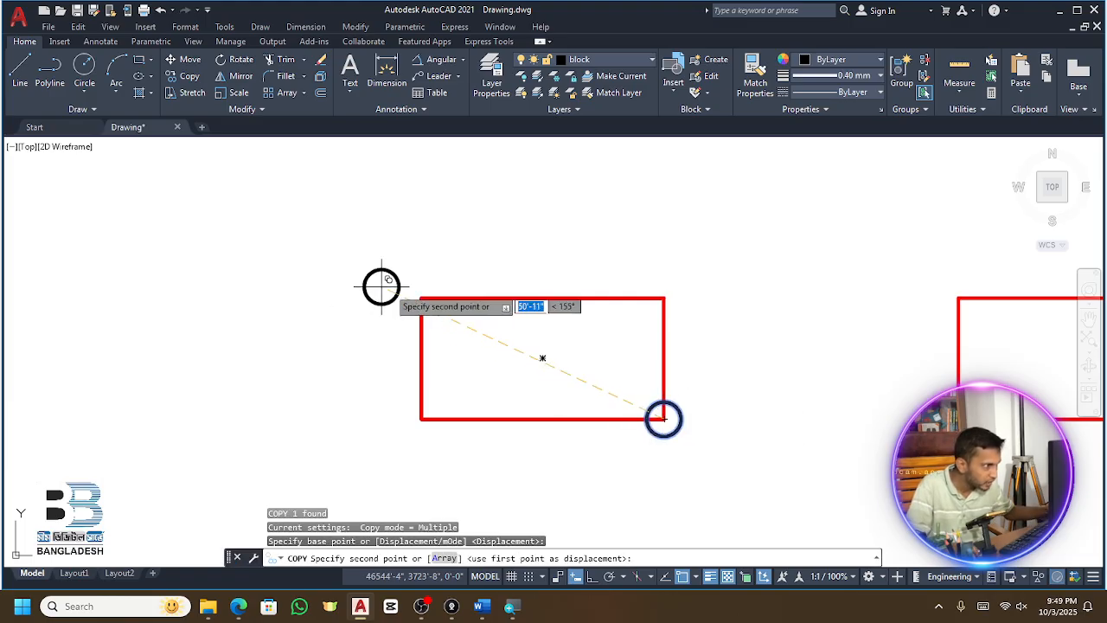
pyautogui.click(422, 298)
pyautogui.press('Escape')
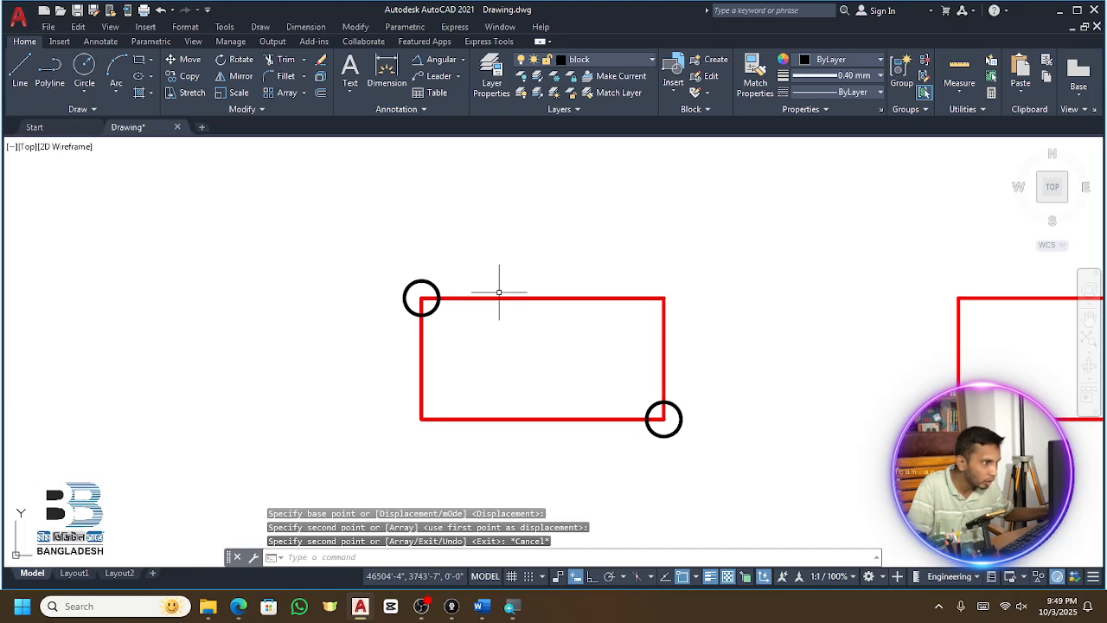
# Delete the circle at the rectangle's lower-right corner
pyautogui.click(671, 433)
pyautogui.press('Delete')
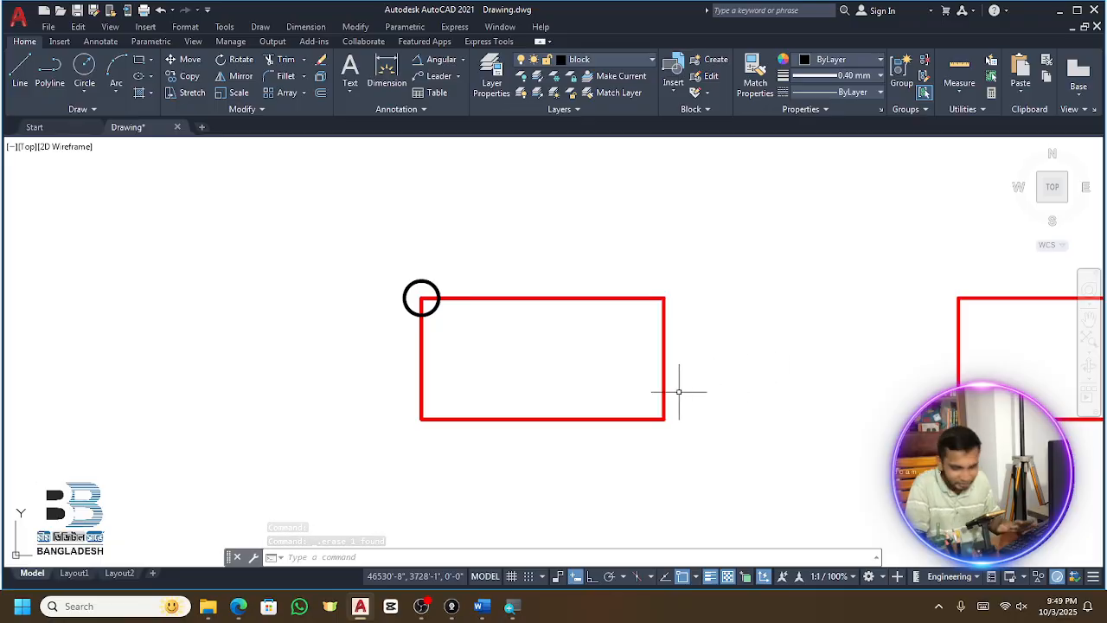
# Try scaling the rectangle freehand about its circled upper-left corner, and cancel the scaling
pyautogui.click(546, 298)
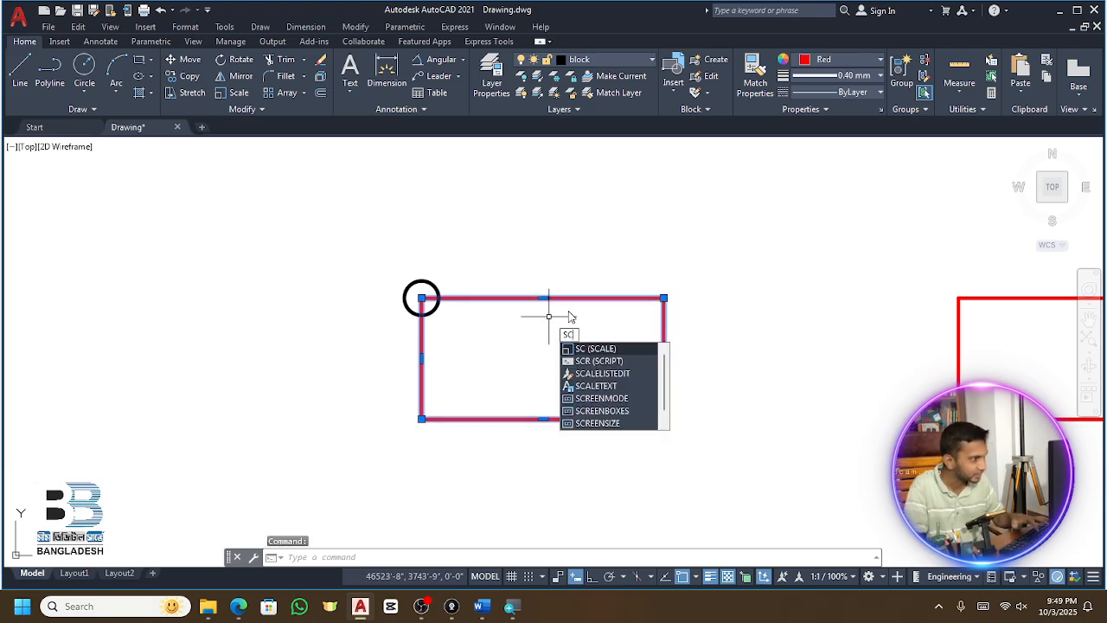
pyautogui.press('Return')
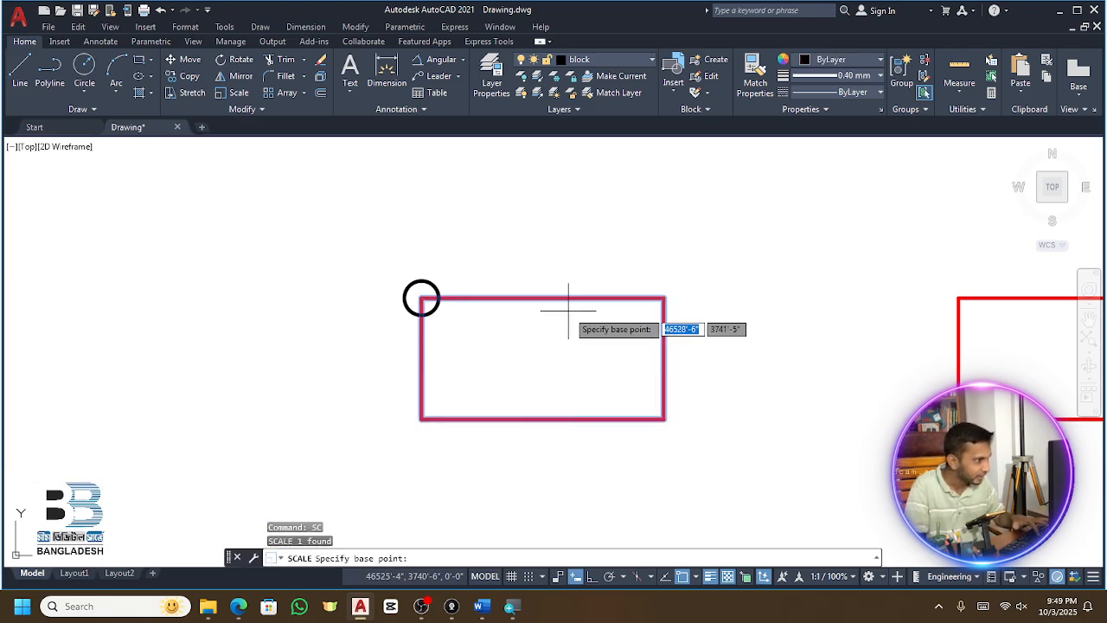
pyautogui.click(421, 298)
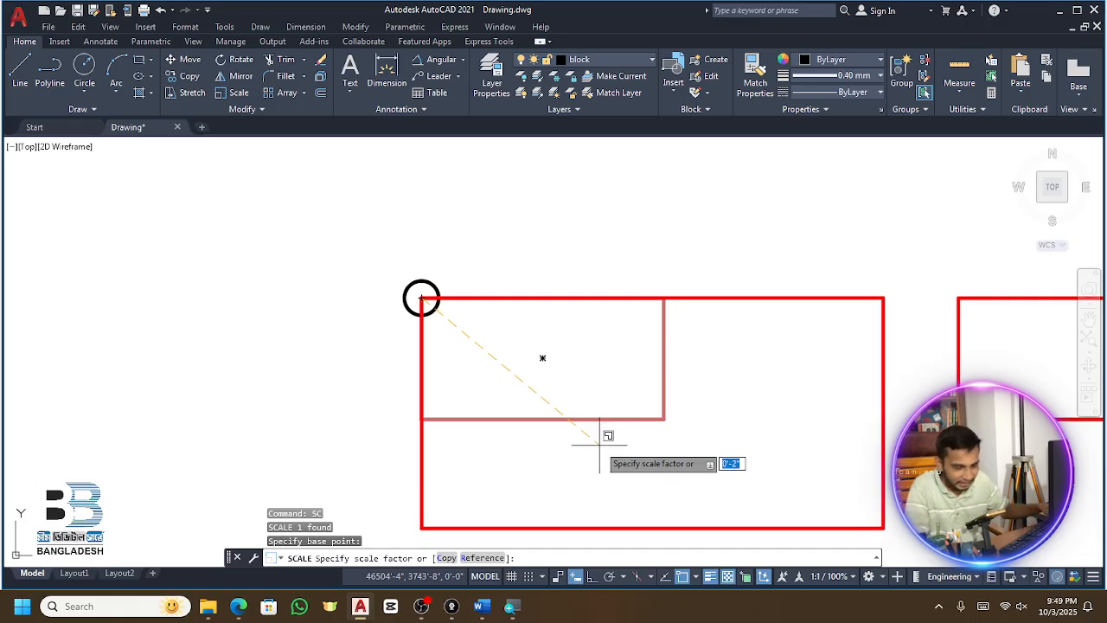
pyautogui.press('Escape')
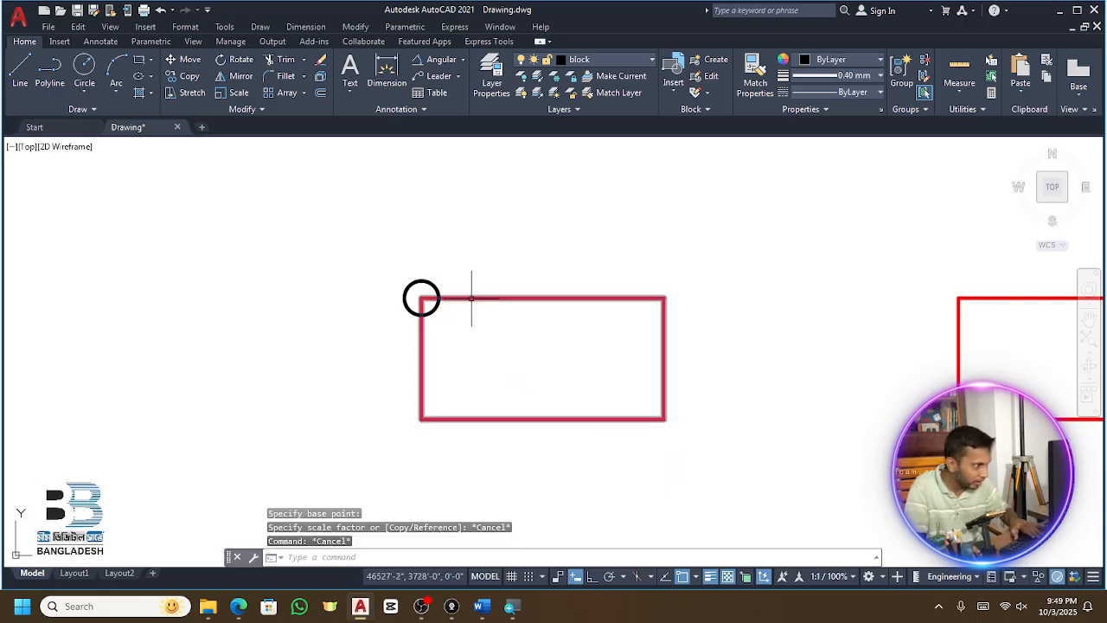
# Delete the circle at the rectangle's upper-left corner
pyautogui.click(435, 282)
pyautogui.press('Delete')
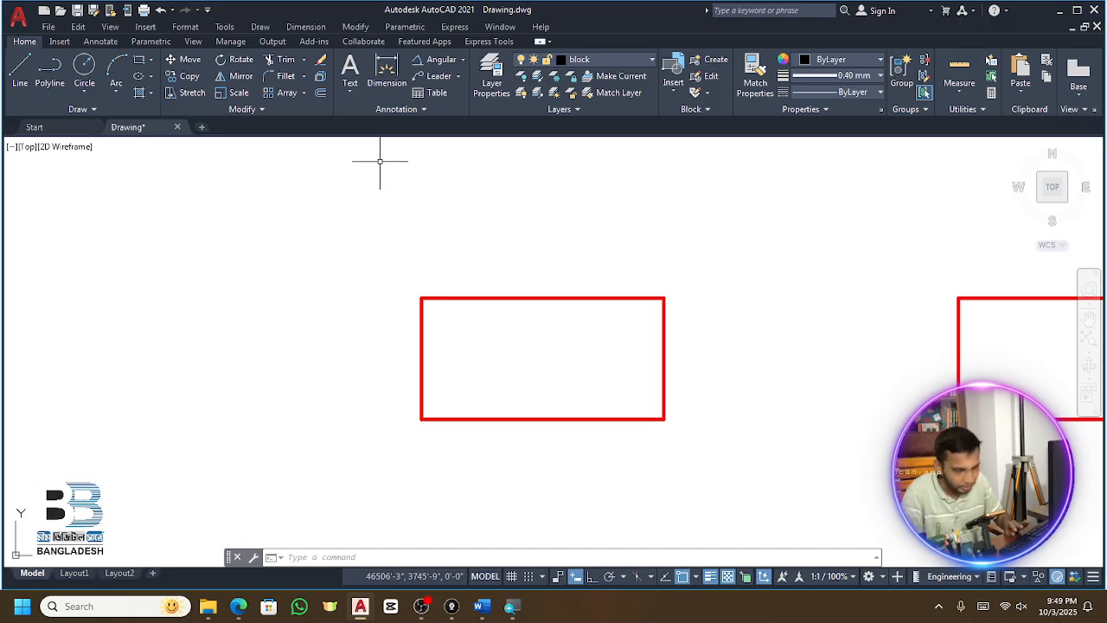
# Try shrinking and enlarging the rectangle freehand about its lower-left corner, and cancel the scaling
pyautogui.click(665, 345)
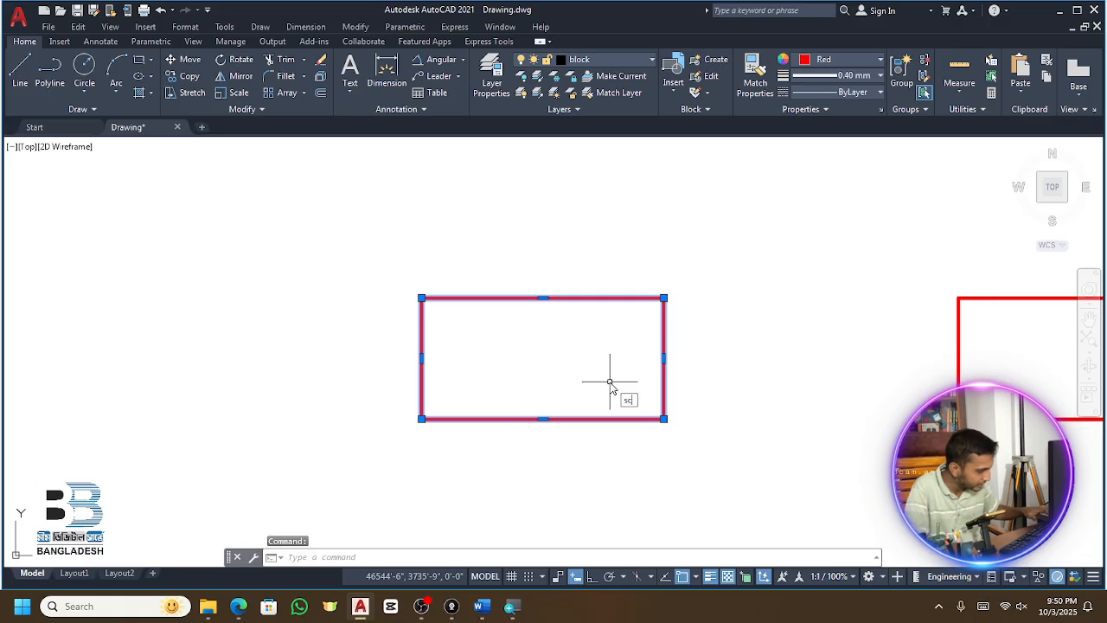
pyautogui.press('Return')
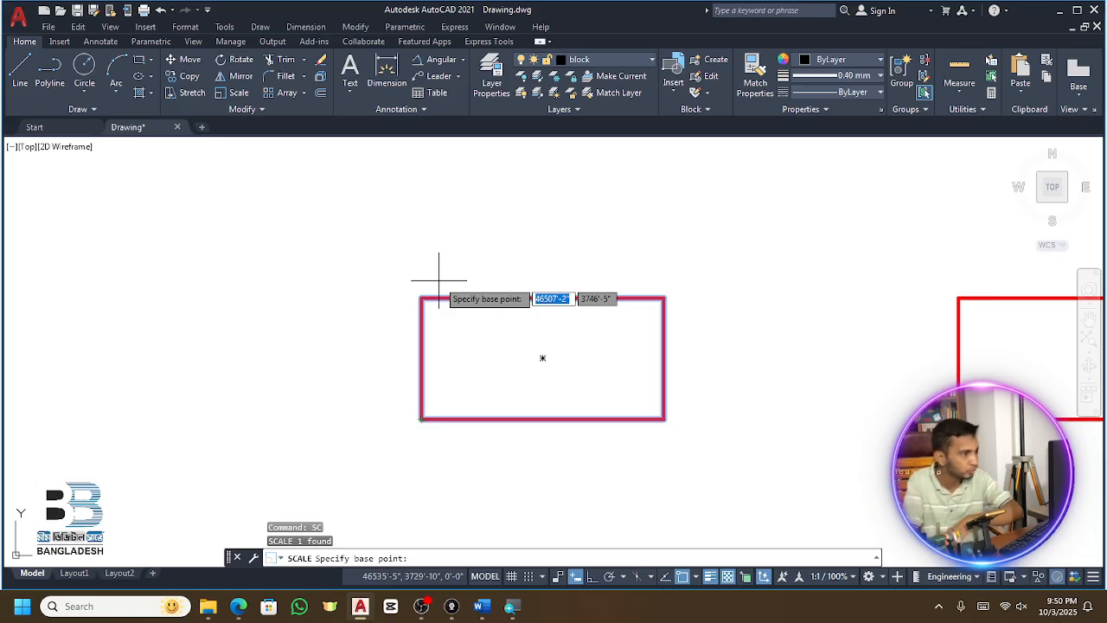
pyautogui.click(422, 419)
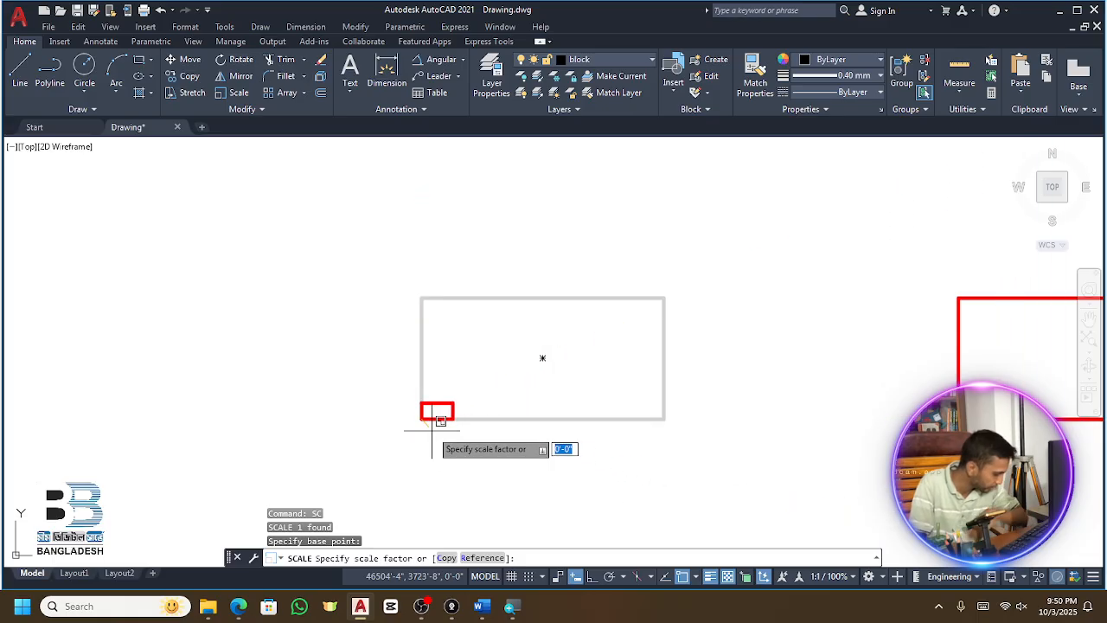
pyautogui.scroll(4, 422, 417)
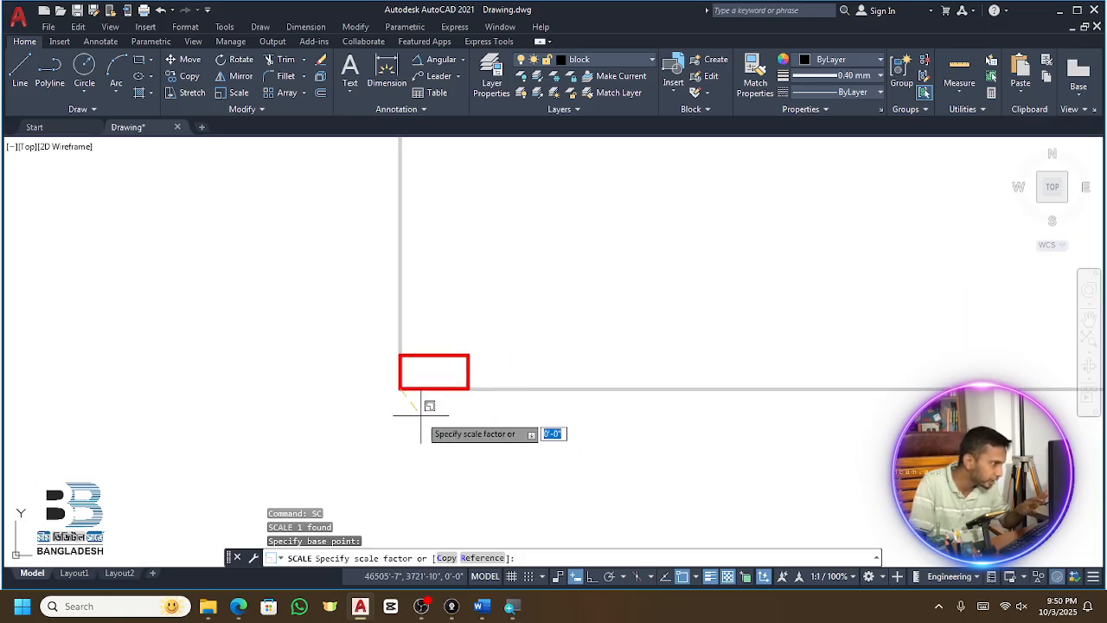
pyautogui.scroll(-4, 413, 413)
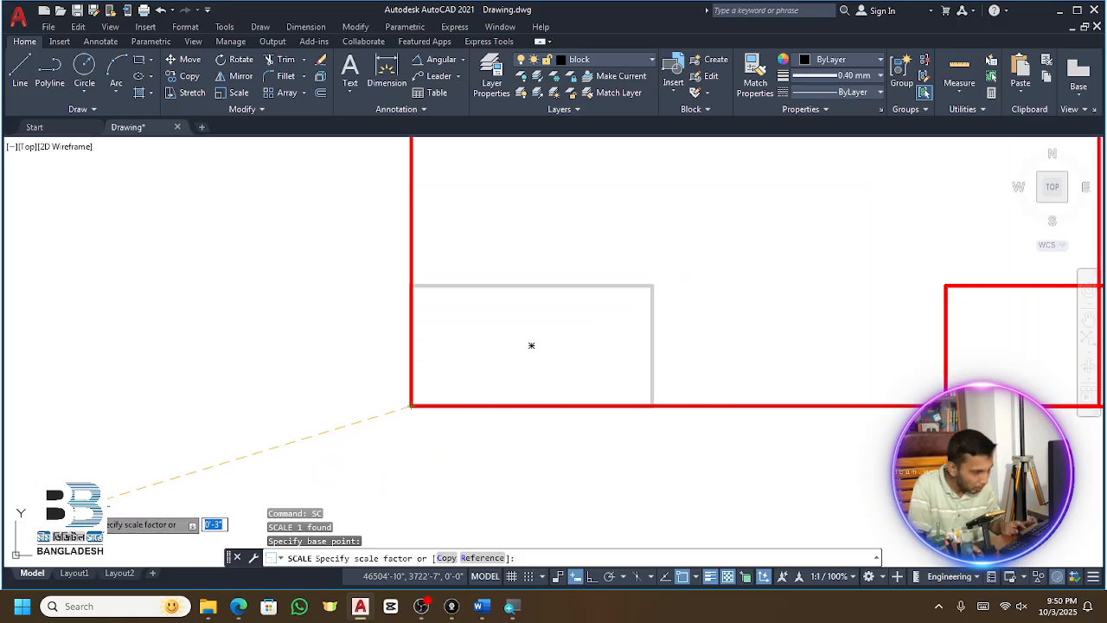
pyautogui.press('Escape')
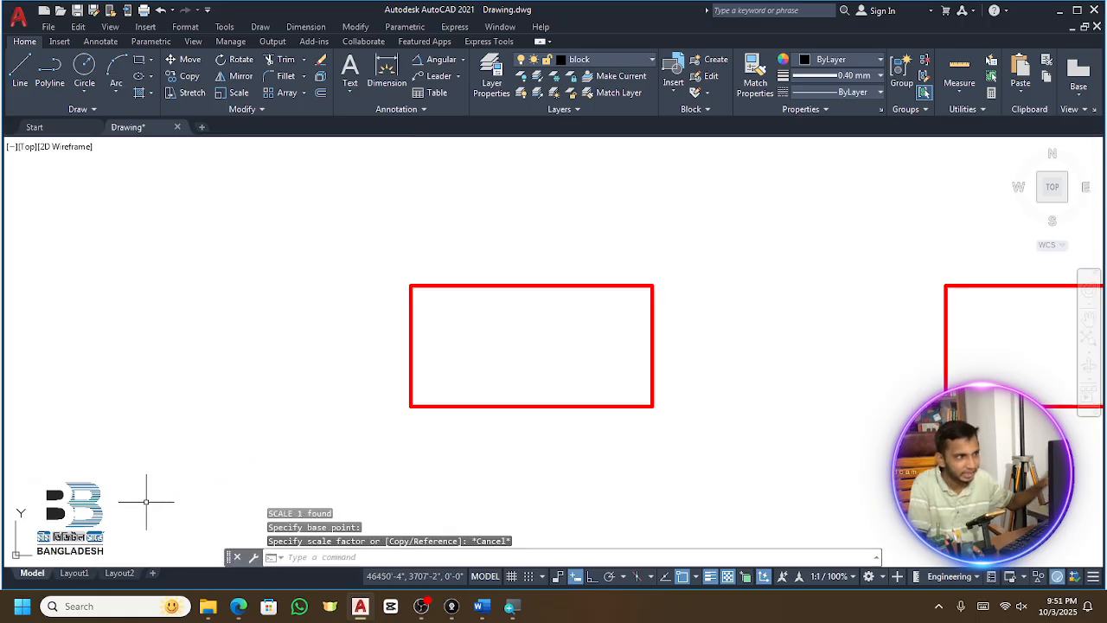
# Try enlarging the rectangle freehand about its lower-right corner, and undo the scaling
pyautogui.click(50, 65)
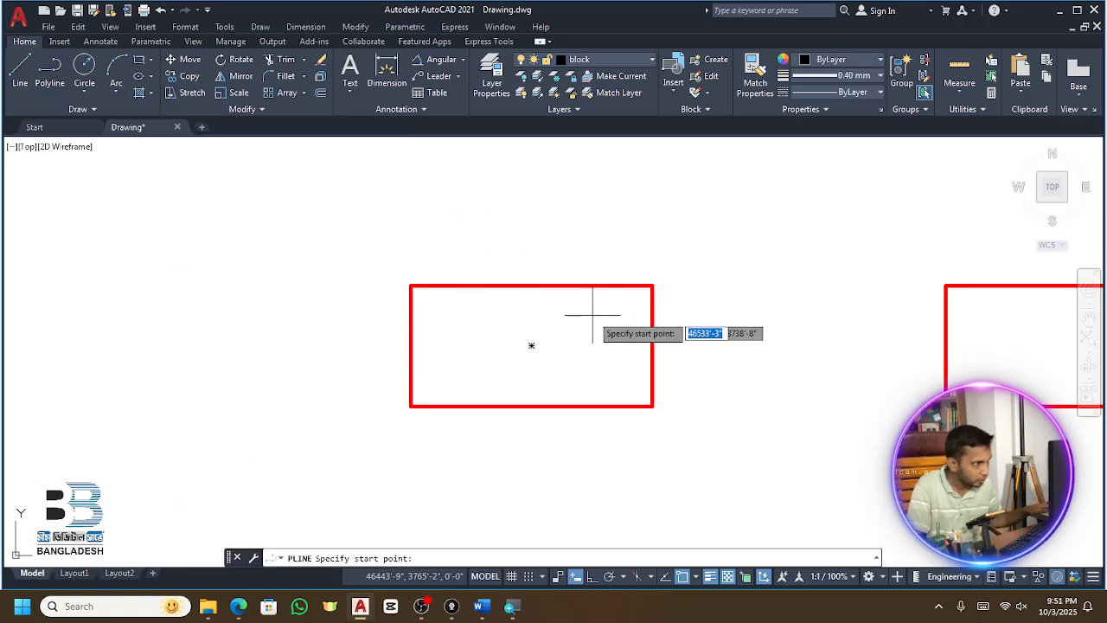
pyautogui.press('Escape')
pyautogui.click(649, 310)
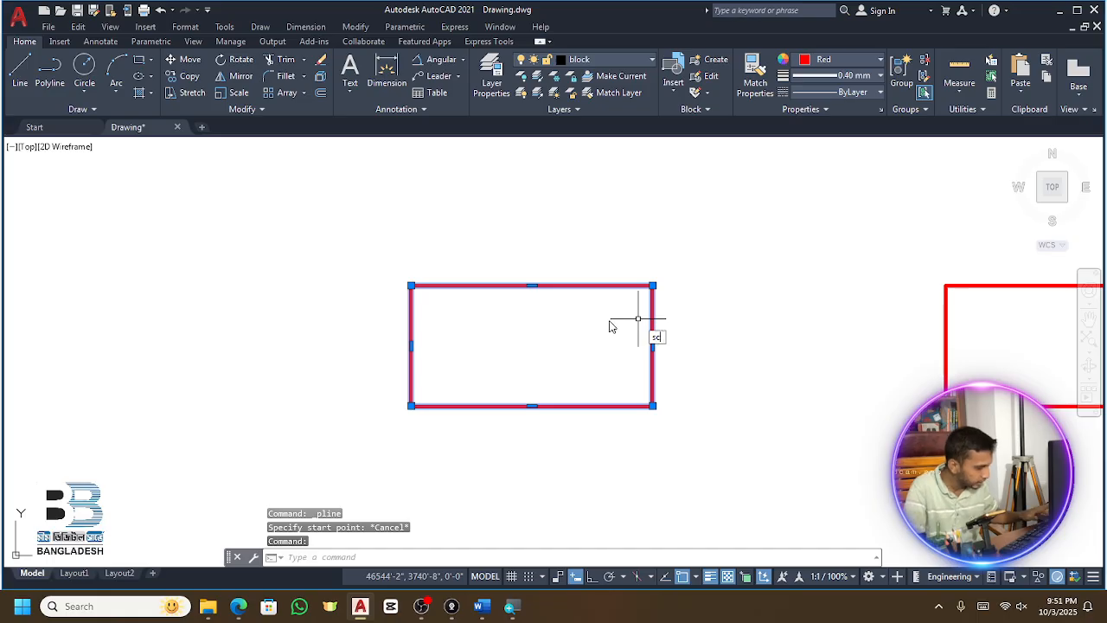
pyautogui.write('sc')
pyautogui.press('Return')
pyautogui.click(653, 405)
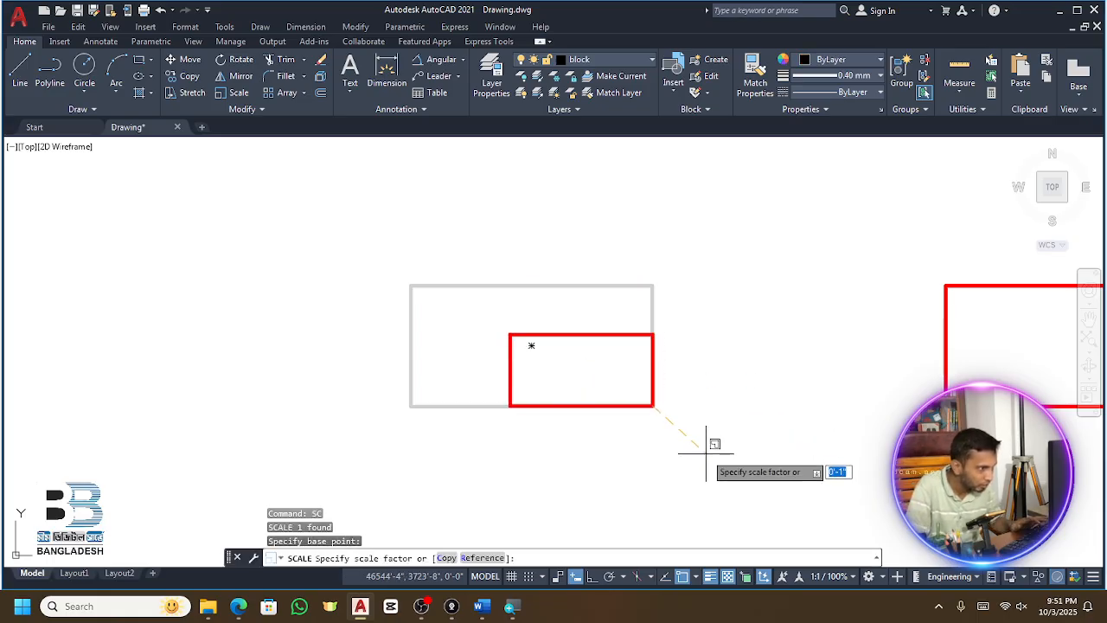
pyautogui.click(818, 478)
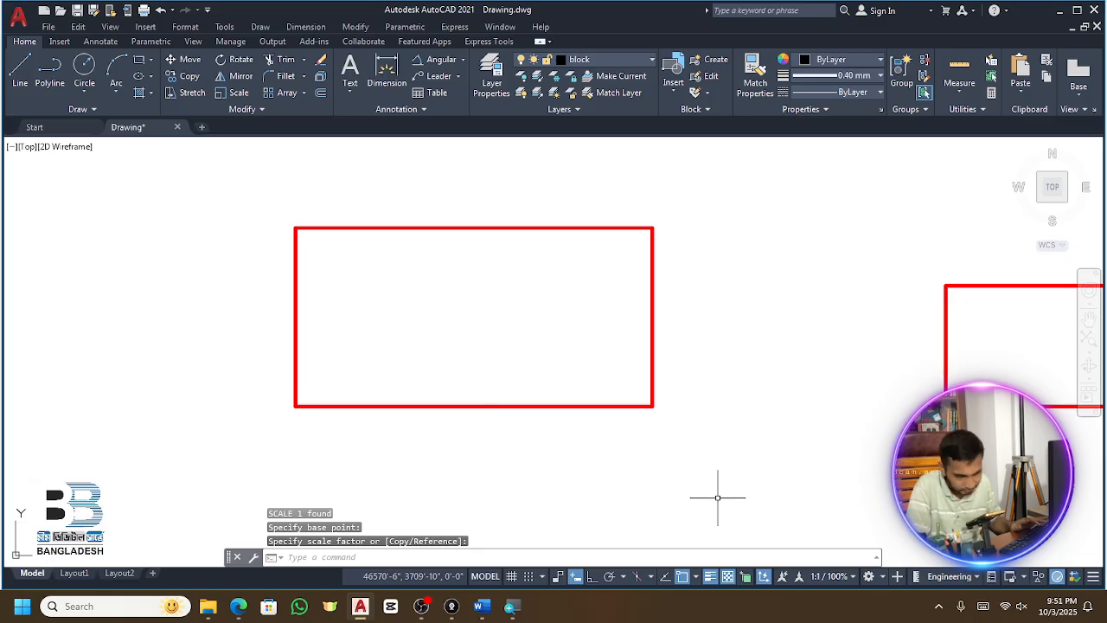
pyautogui.hotkey('ctrl', 'z')
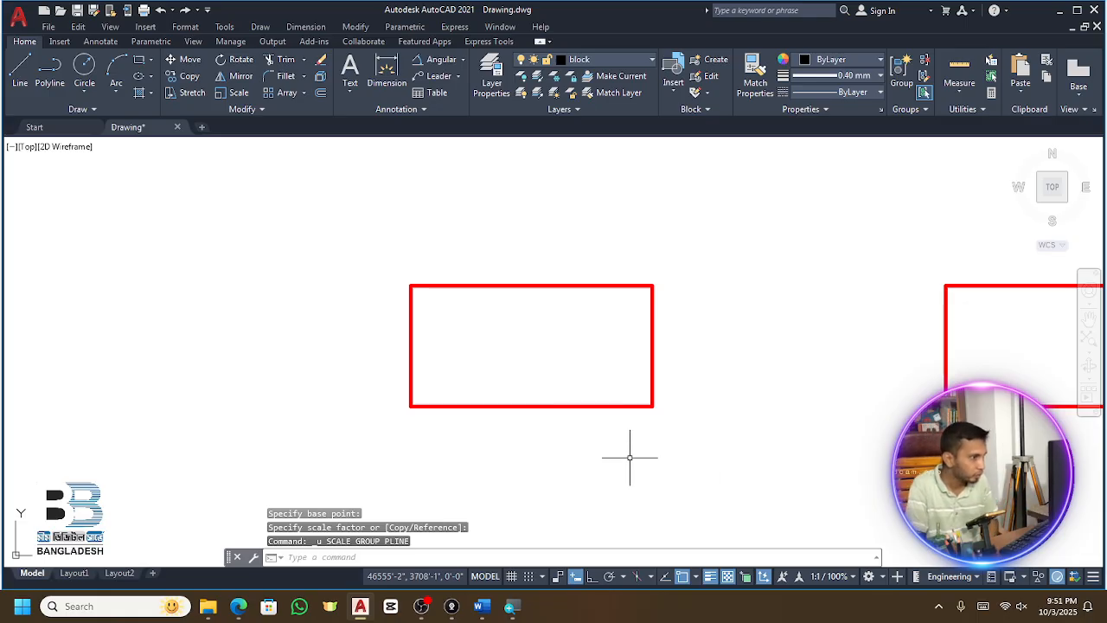
pyautogui.hotkey('ctrl', 'y')
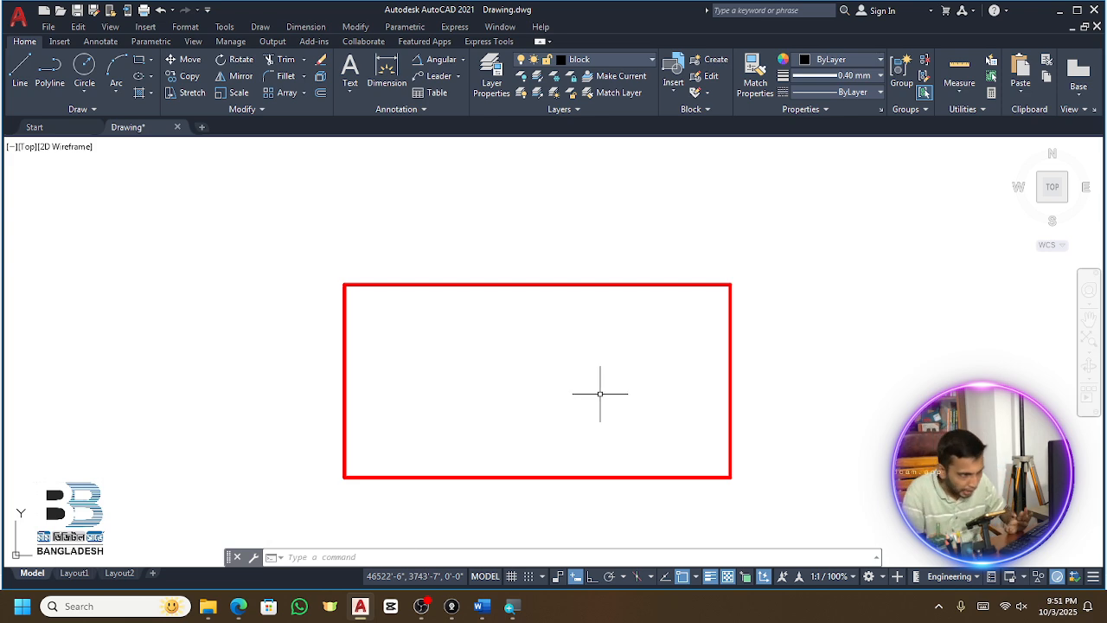
pyautogui.hotkey('ctrl', 'z')
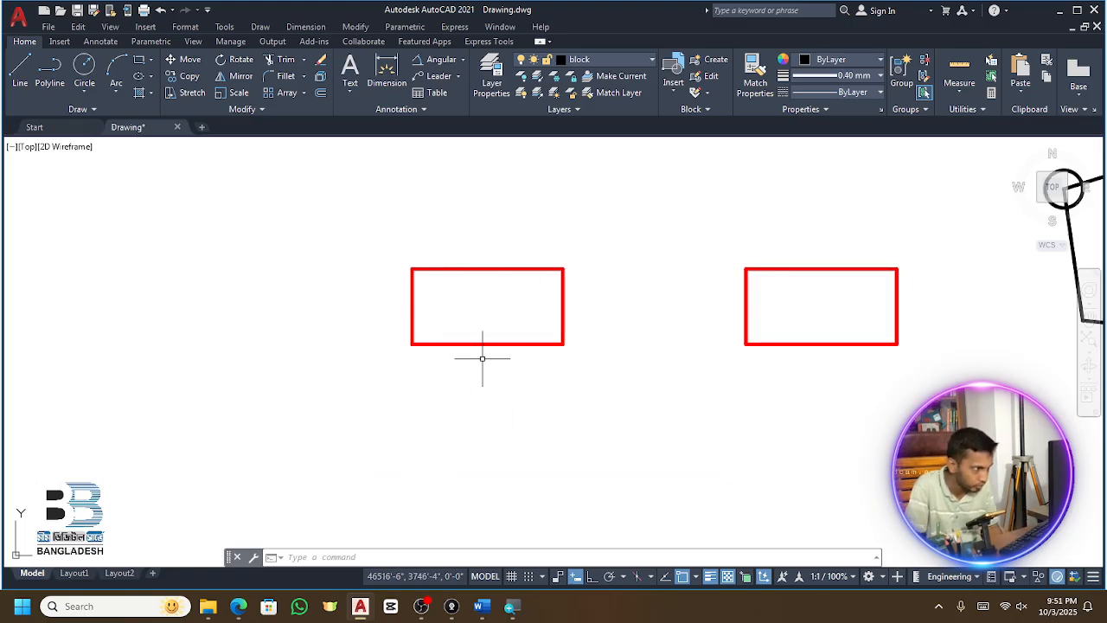
# Scale the left red rectangle by a factor of 2 about its lower-left corner
pyautogui.scroll(2, 428, 286)
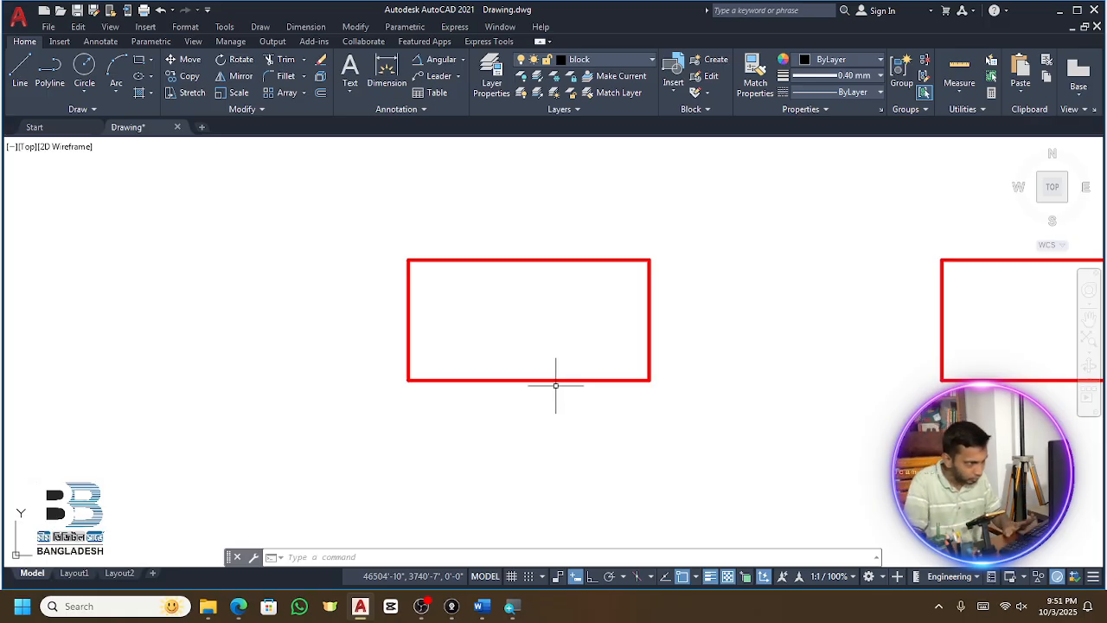
pyautogui.click(410, 315)
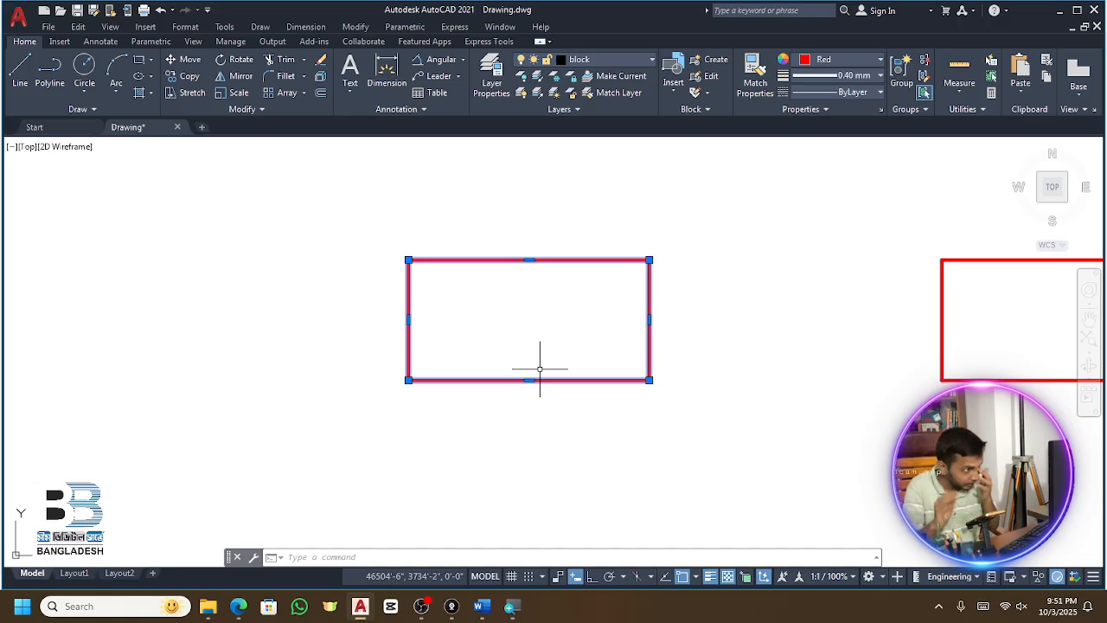
pyautogui.press('Escape')
pyautogui.click(602, 261)
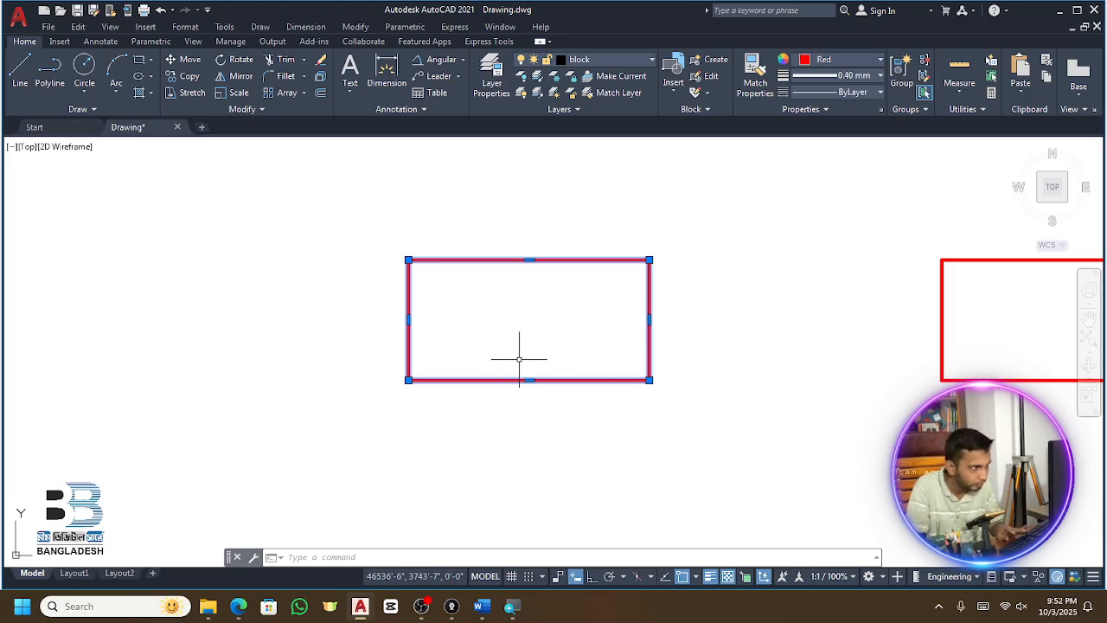
pyautogui.write('sc')
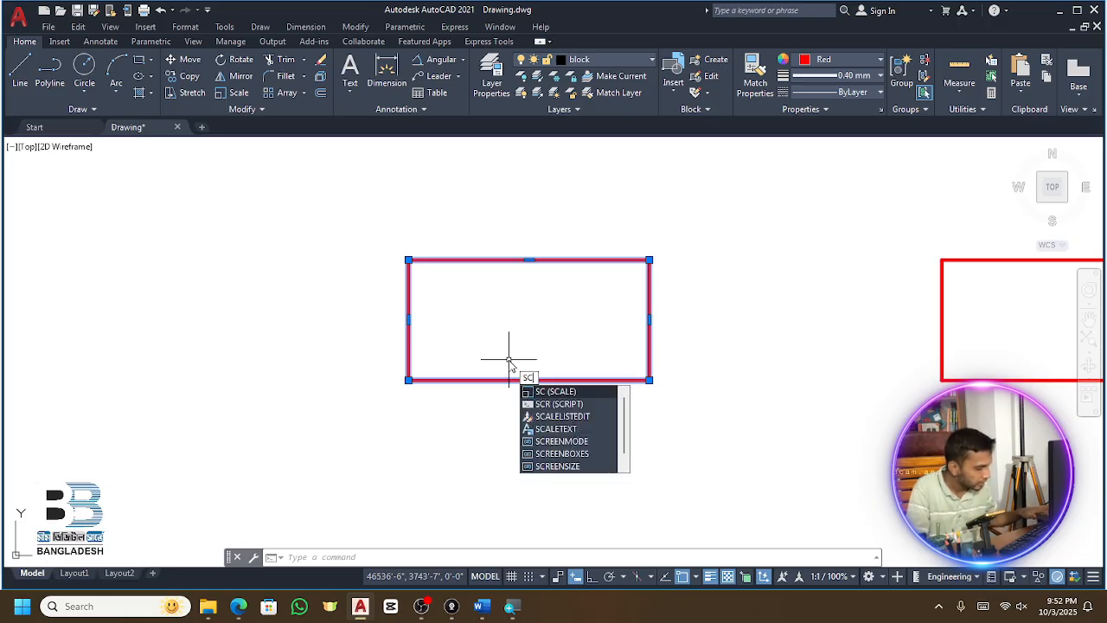
pyautogui.press('Return')
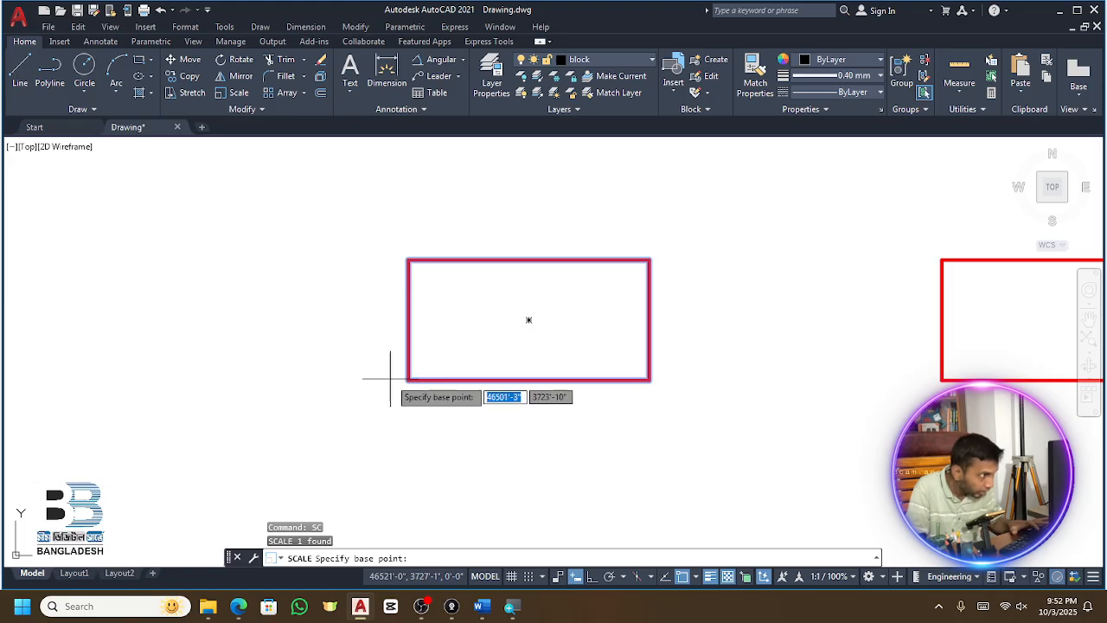
pyautogui.click(408, 379)
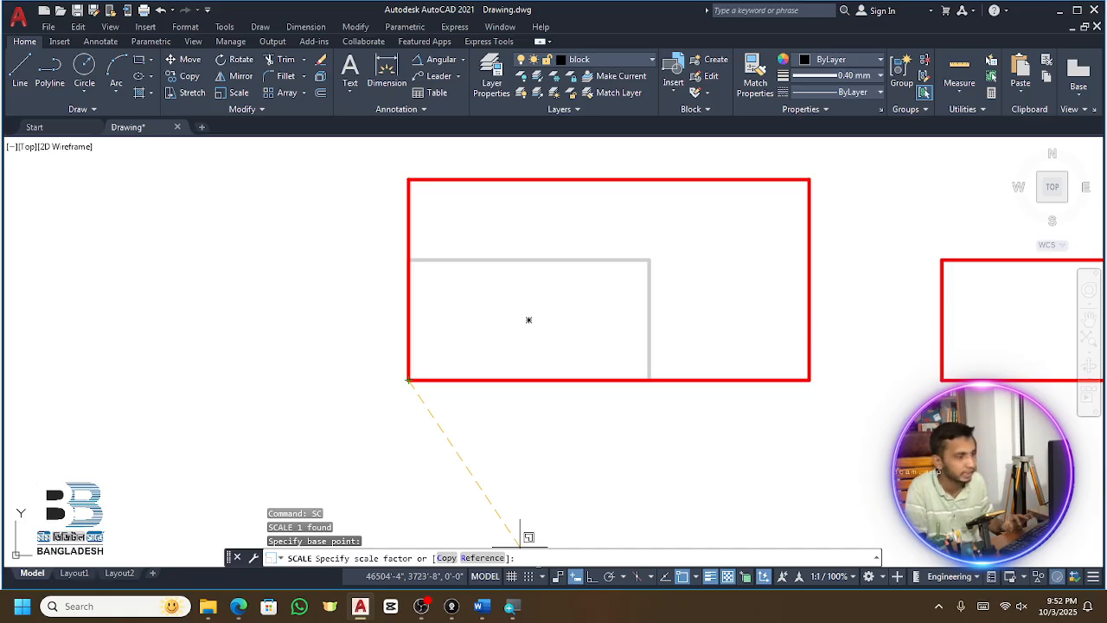
pyautogui.write('2')
pyautogui.press('Return')
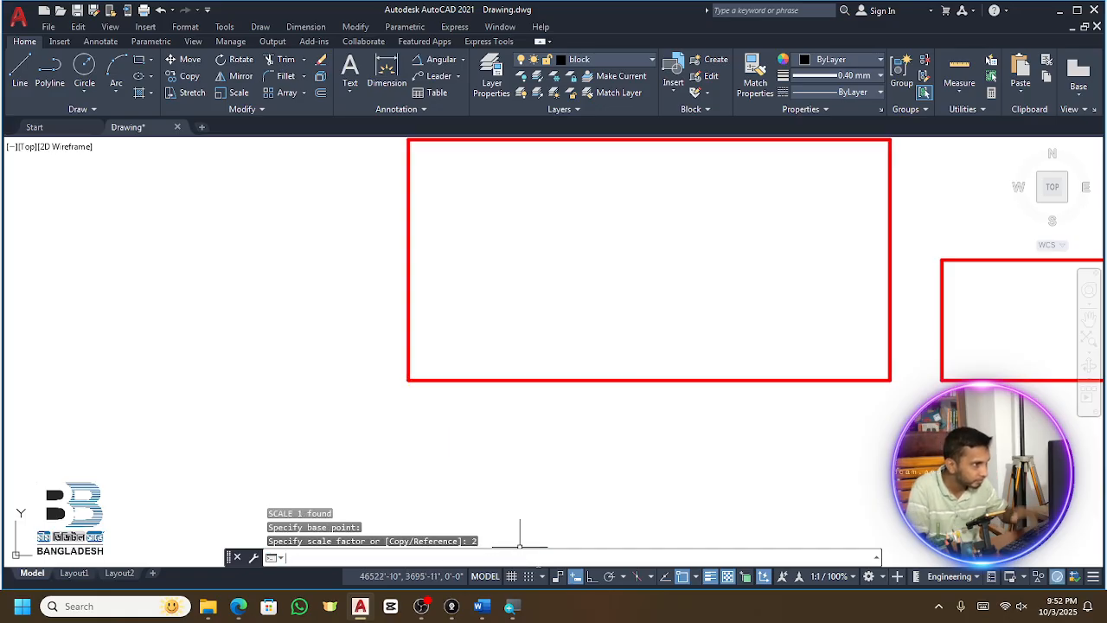
pyautogui.scroll(-4, 586, 453)
pyautogui.scroll(2, 593, 420)
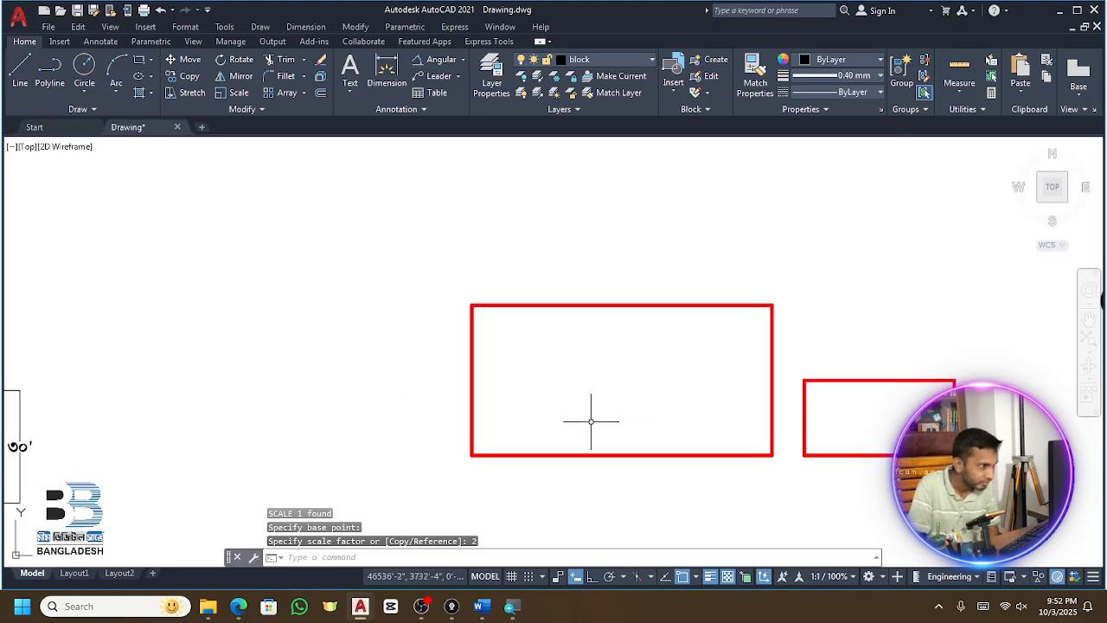
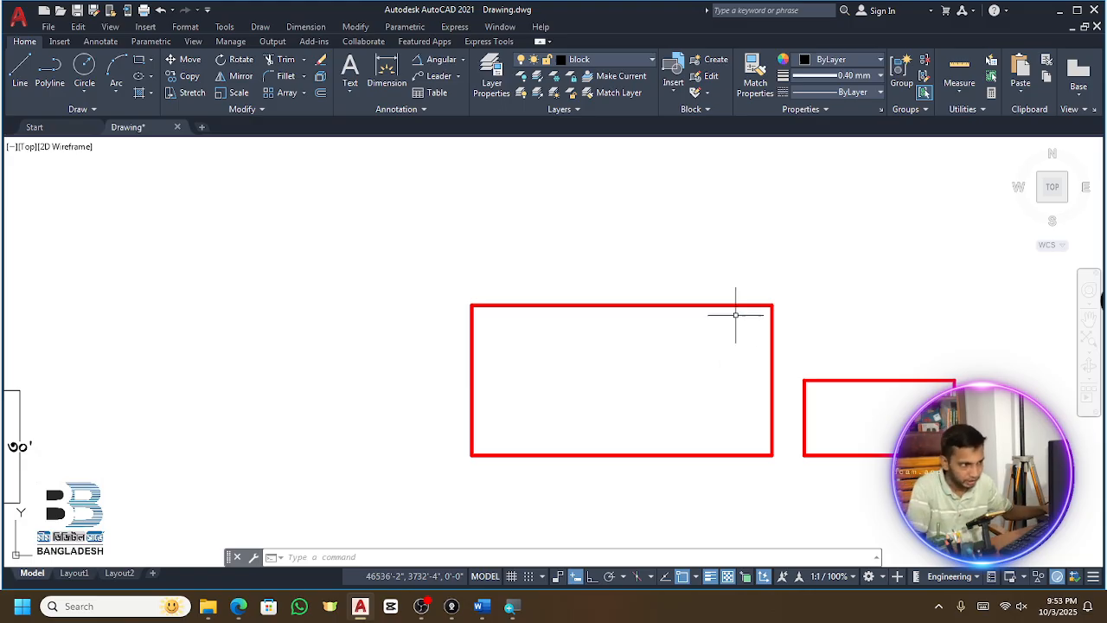
pyautogui.press('Escape')
pyautogui.press('Escape')
pyautogui.scroll(-4, 708, 327)
pyautogui.scroll(4, 737, 319)
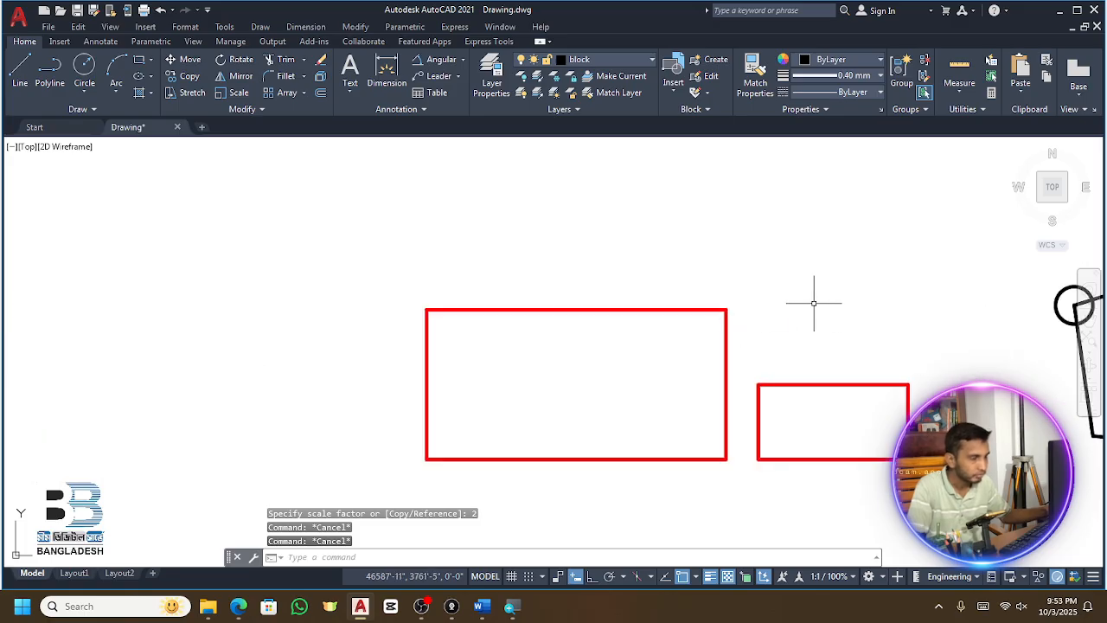
pyautogui.scroll(-6, 491, 366)
pyautogui.scroll(4, 491, 366)
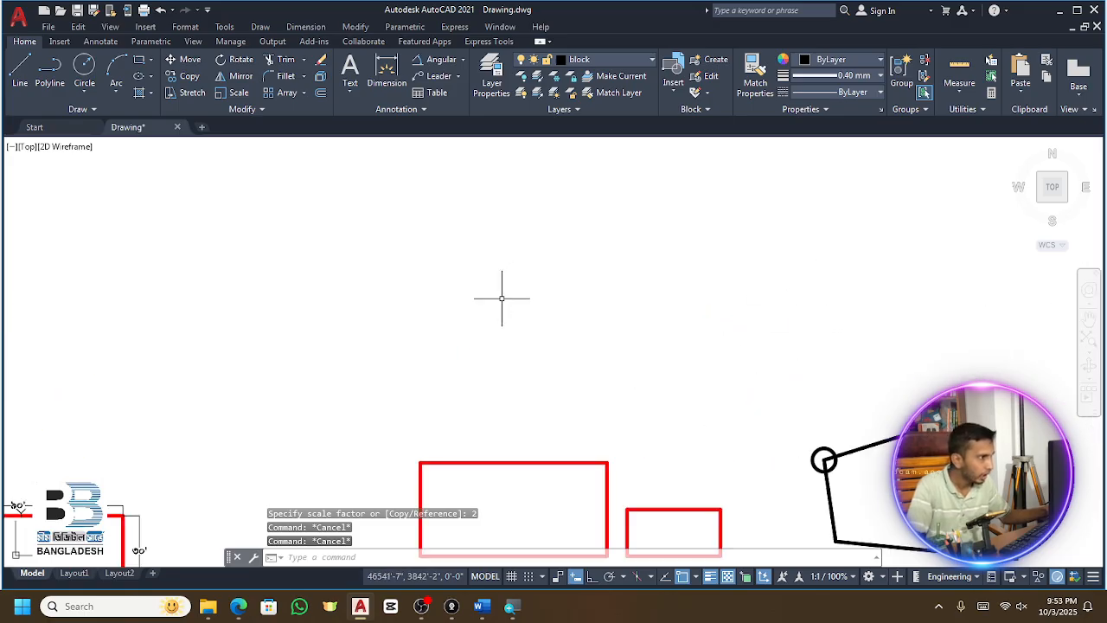
pyautogui.click(20, 69)
pyautogui.click(433, 270)
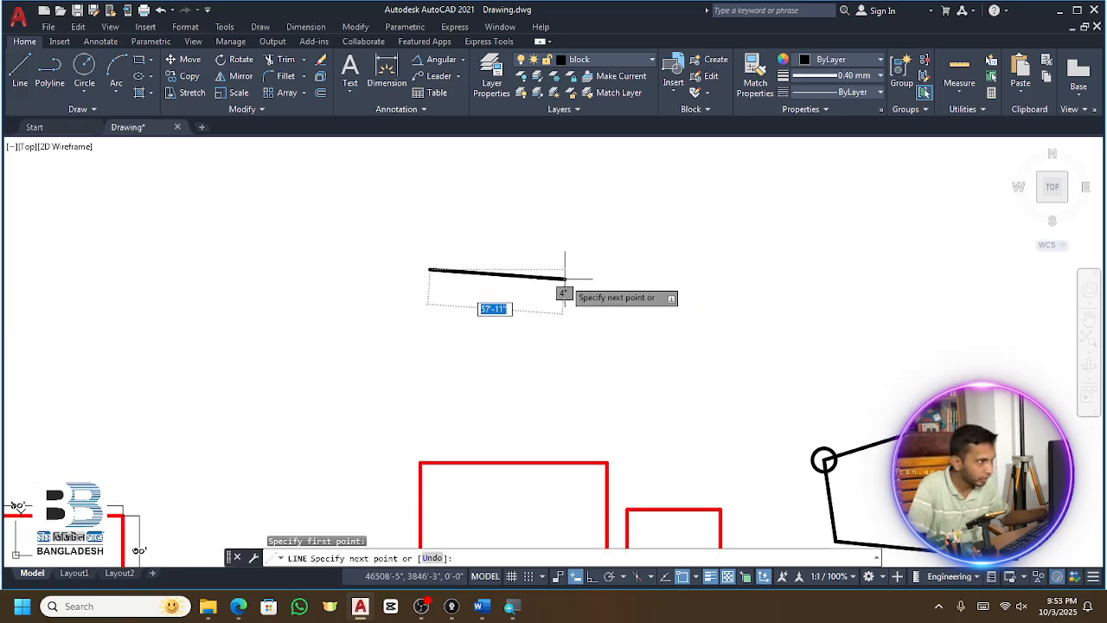
pyautogui.press('Escape')
# Examine the written scale and the graphic scale bar near the title of the scanned mouza map
pyautogui.scroll(-12, 753, 381)
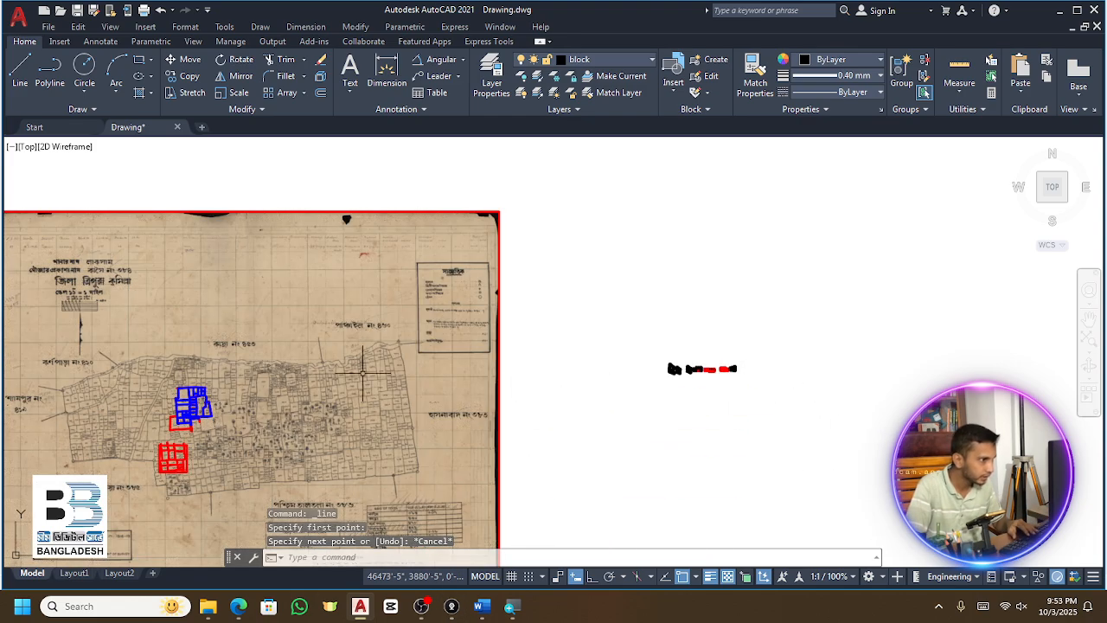
pyautogui.scroll(-4, 646, 385)
pyautogui.scroll(6, 397, 348)
pyautogui.scroll(6, 533, 346)
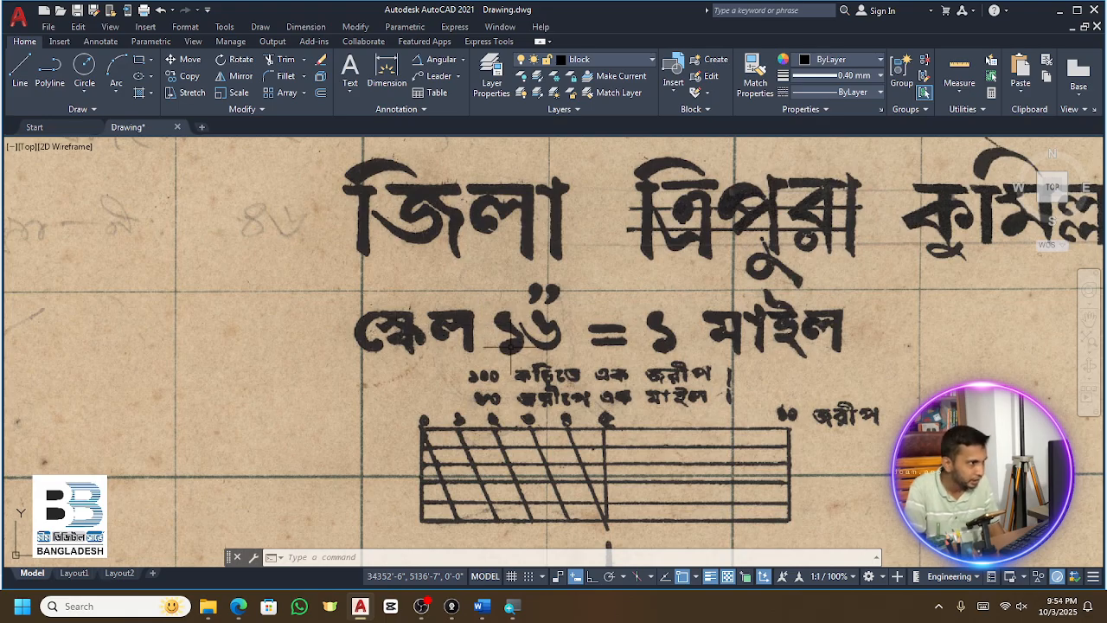
pyautogui.scroll(-9, 510, 346)
pyautogui.scroll(3, 636, 402)
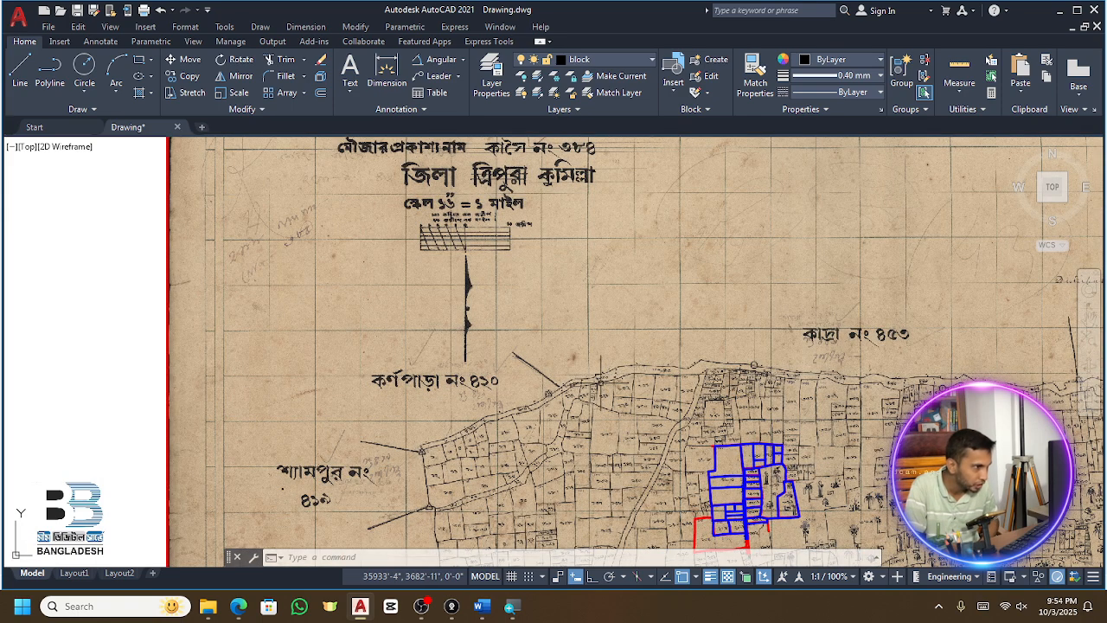
pyautogui.scroll(4, 493, 204)
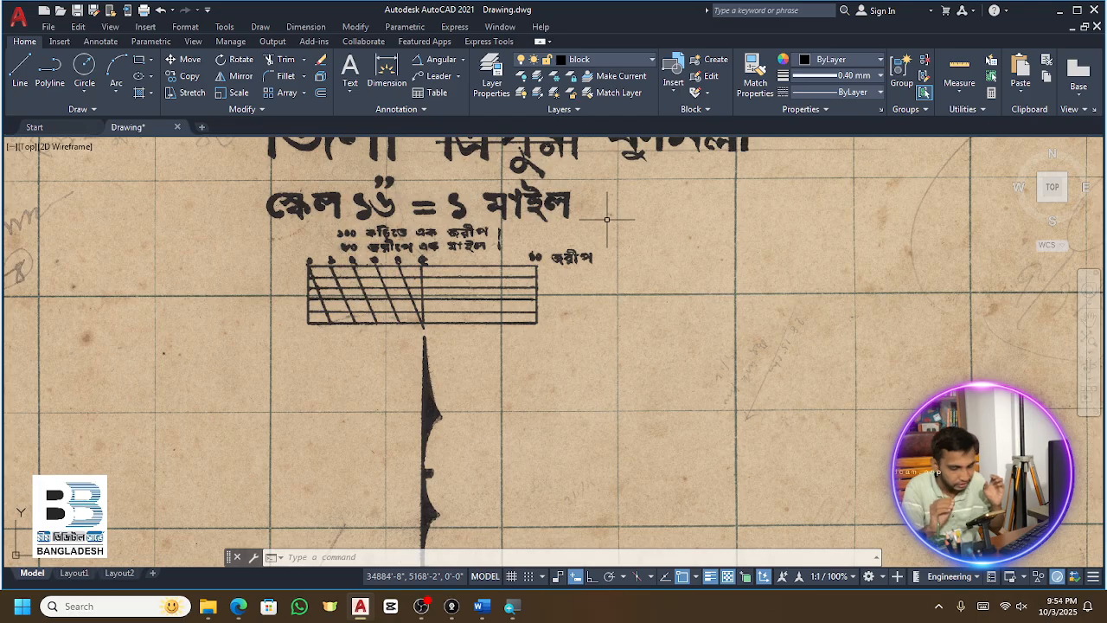
# Compare the mouza map's written scale and graphic scale bar with the plots drawn on the sheet
pyautogui.scroll(-5, 494, 212)
pyautogui.scroll(6, 592, 354)
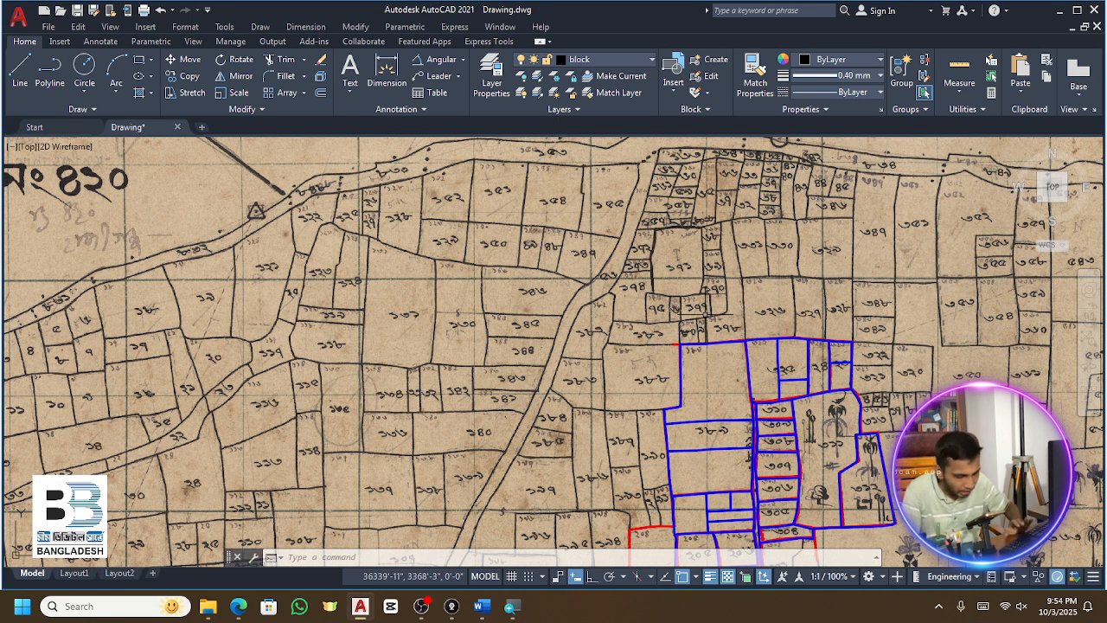
pyautogui.scroll(-5, 703, 313)
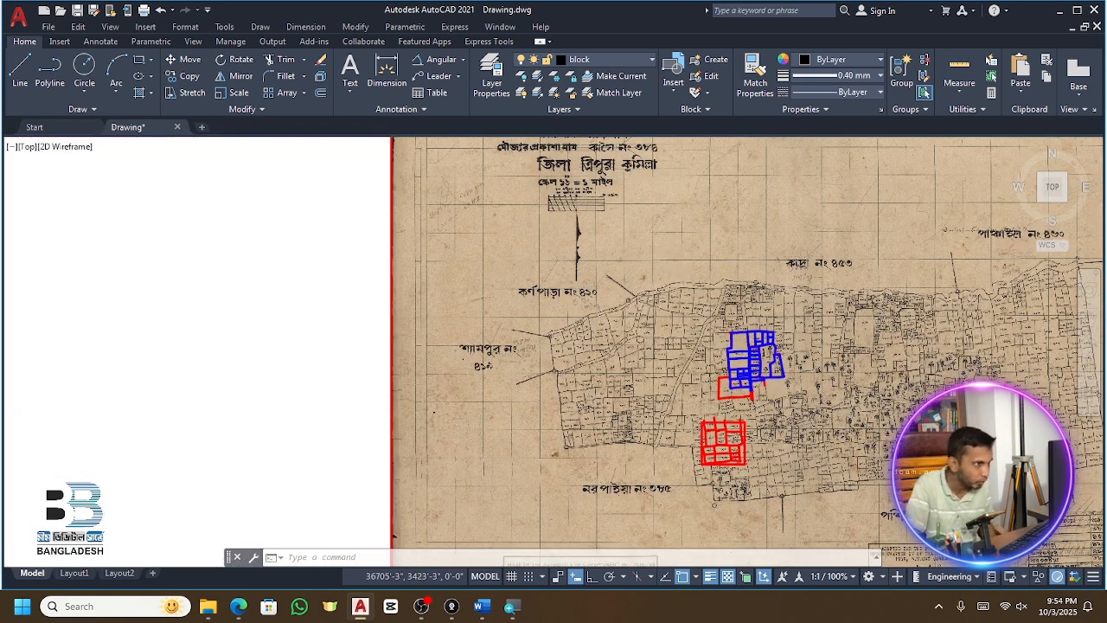
pyautogui.scroll(8, 718, 207)
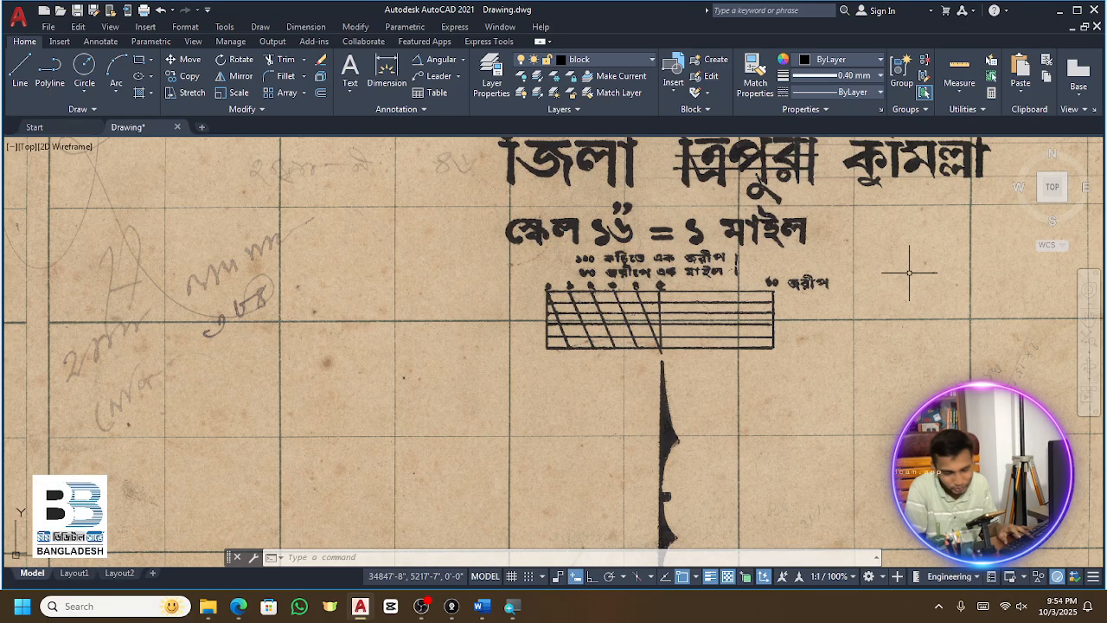
pyautogui.scroll(-4, 909, 273)
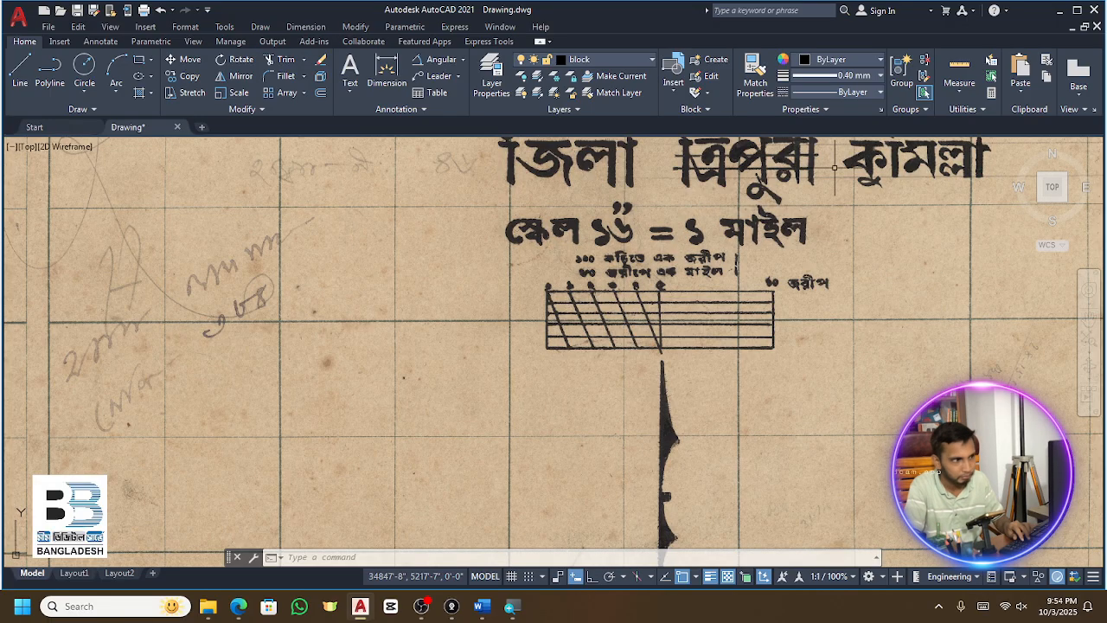
pyautogui.scroll(2, 912, 330)
pyautogui.scroll(4, 884, 352)
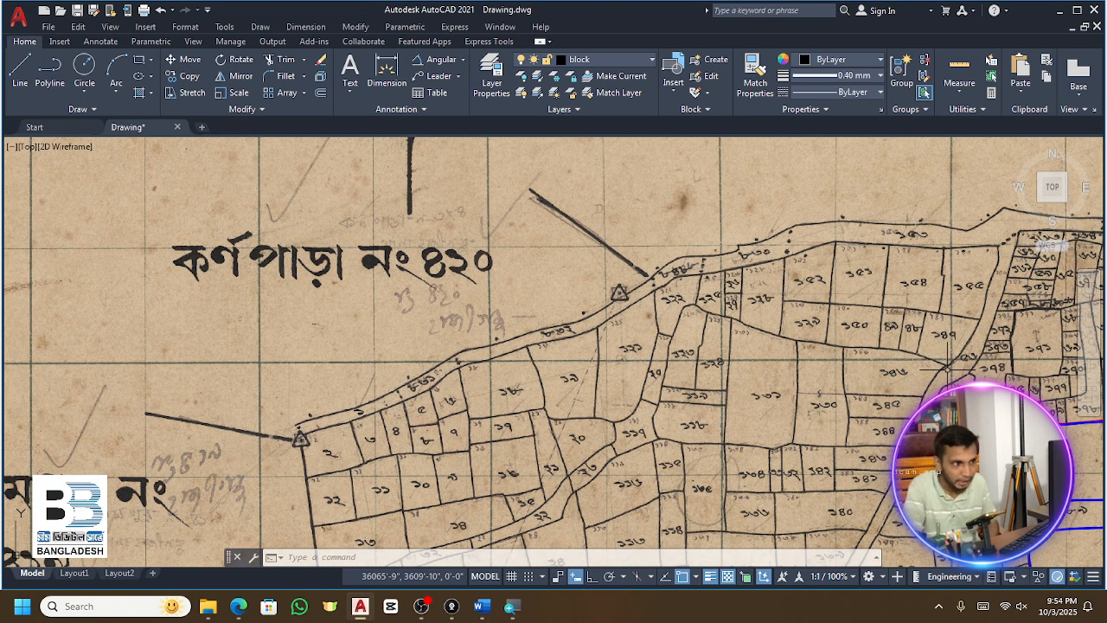
pyautogui.scroll(2, 946, 368)
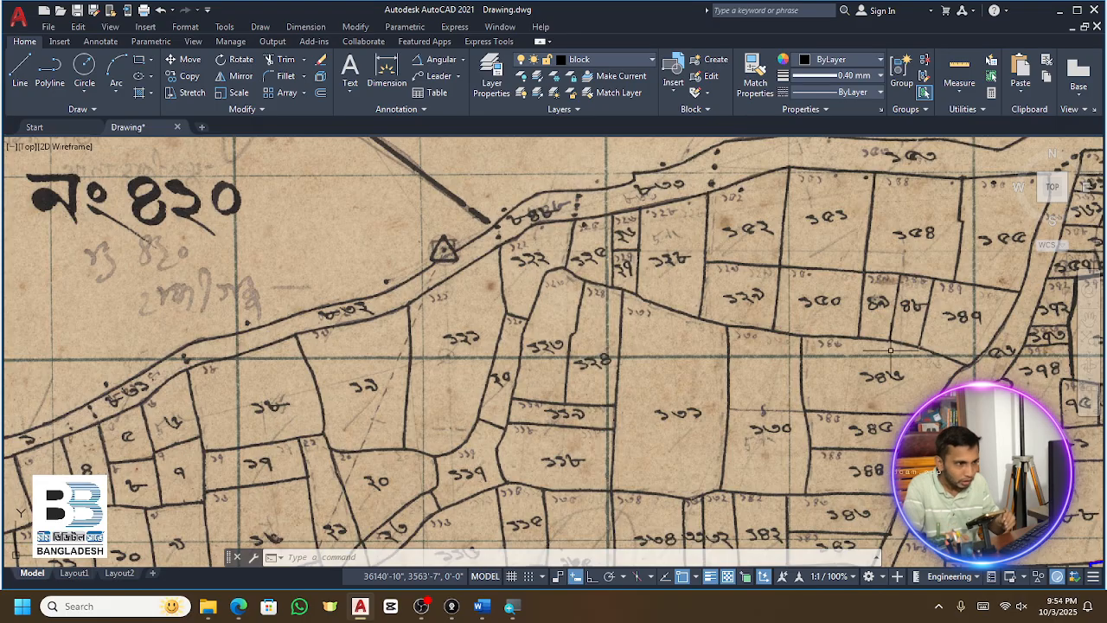
pyautogui.scroll(-5, 890, 351)
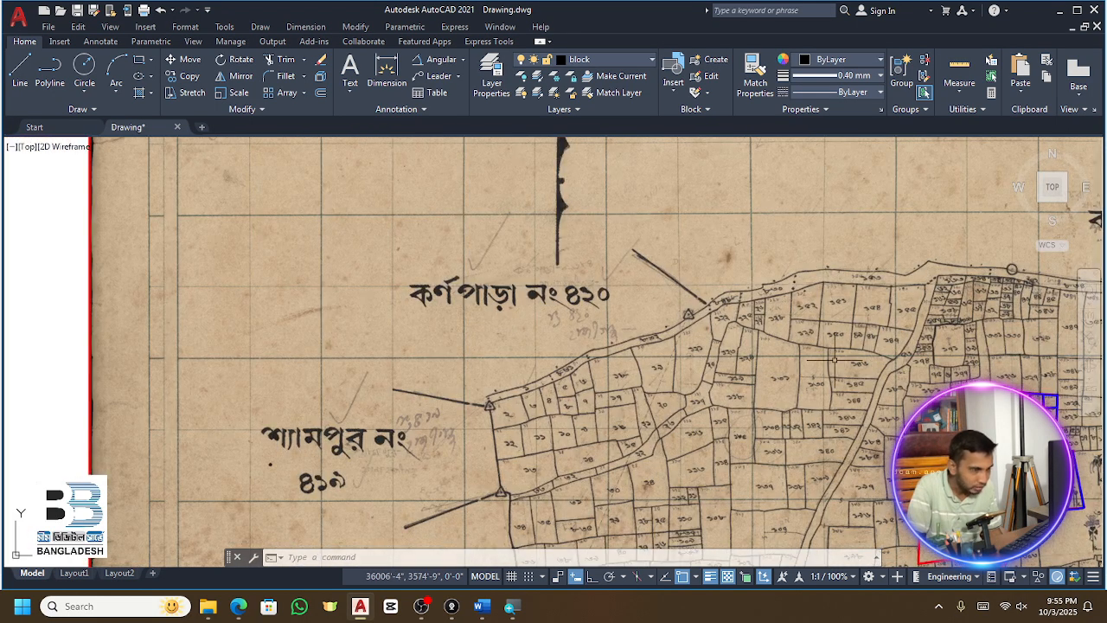
pyautogui.scroll(-8, 834, 359)
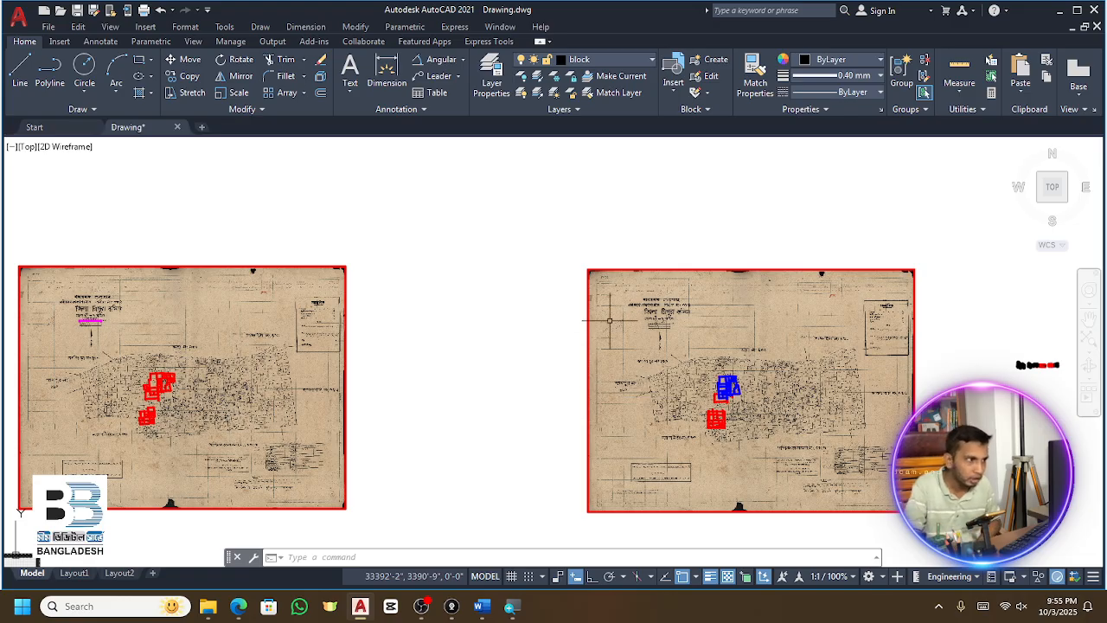
pyautogui.scroll(8, 612, 320)
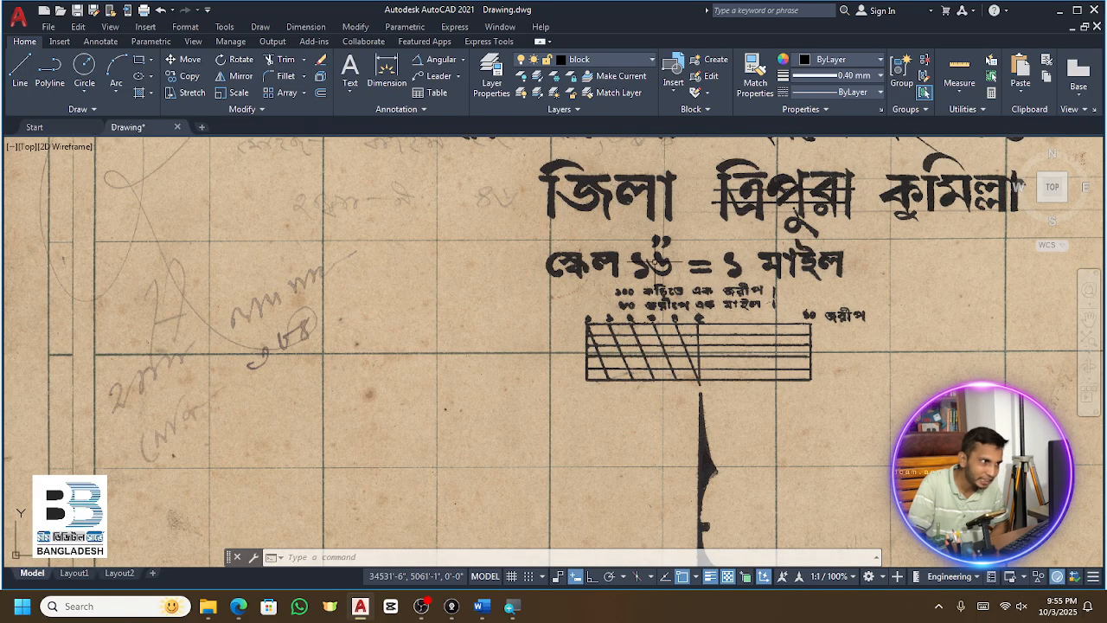
pyautogui.scroll(-5, 657, 278)
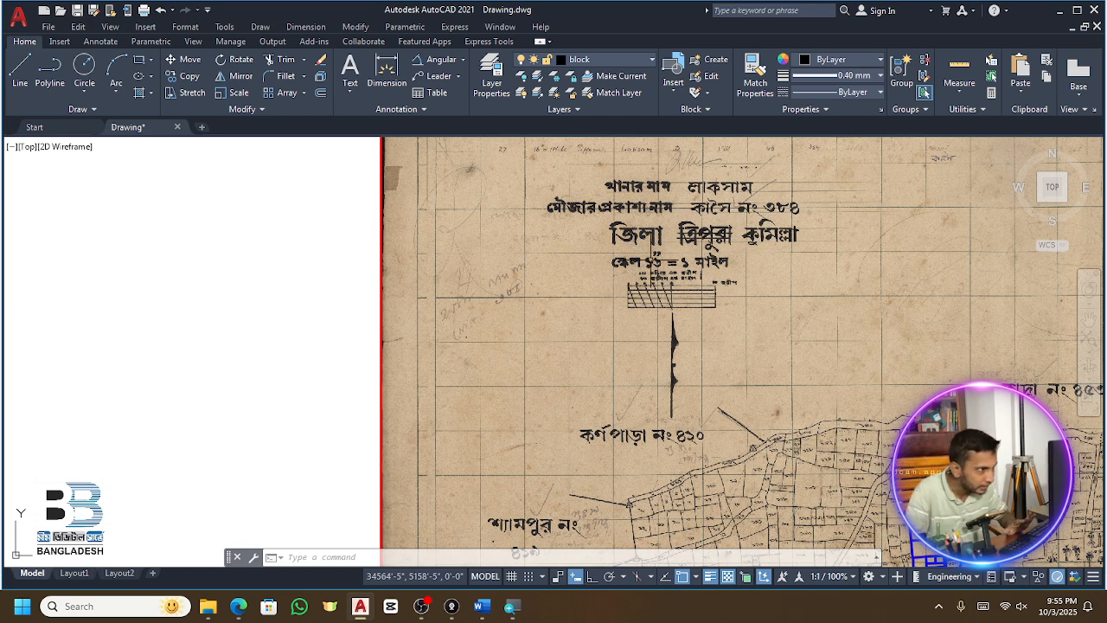
pyautogui.scroll(3, 653, 260)
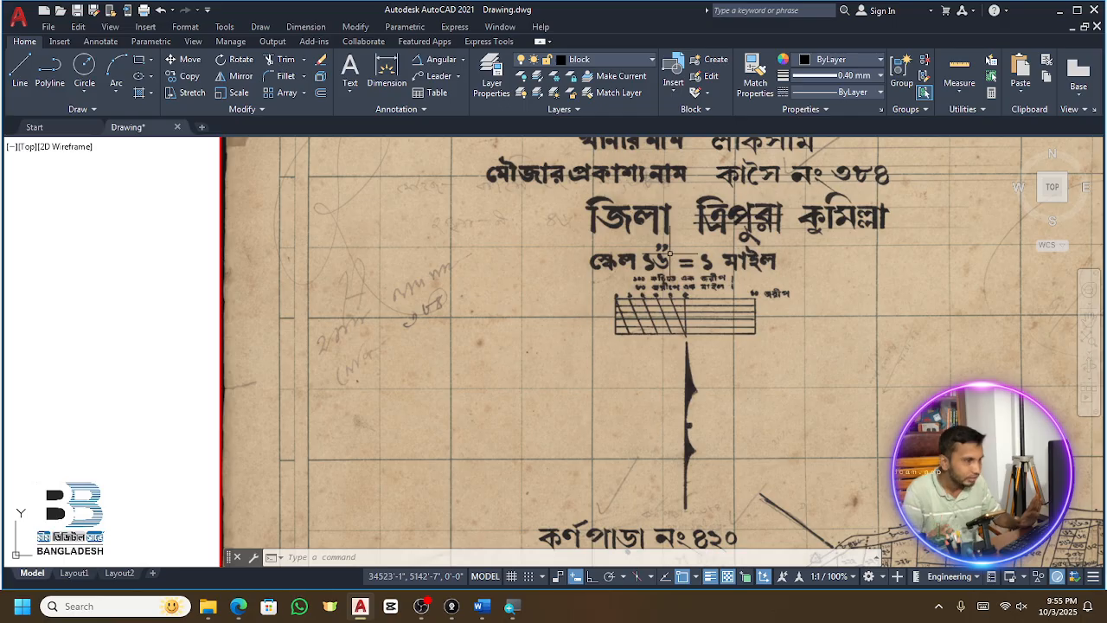
pyautogui.scroll(-8, 675, 259)
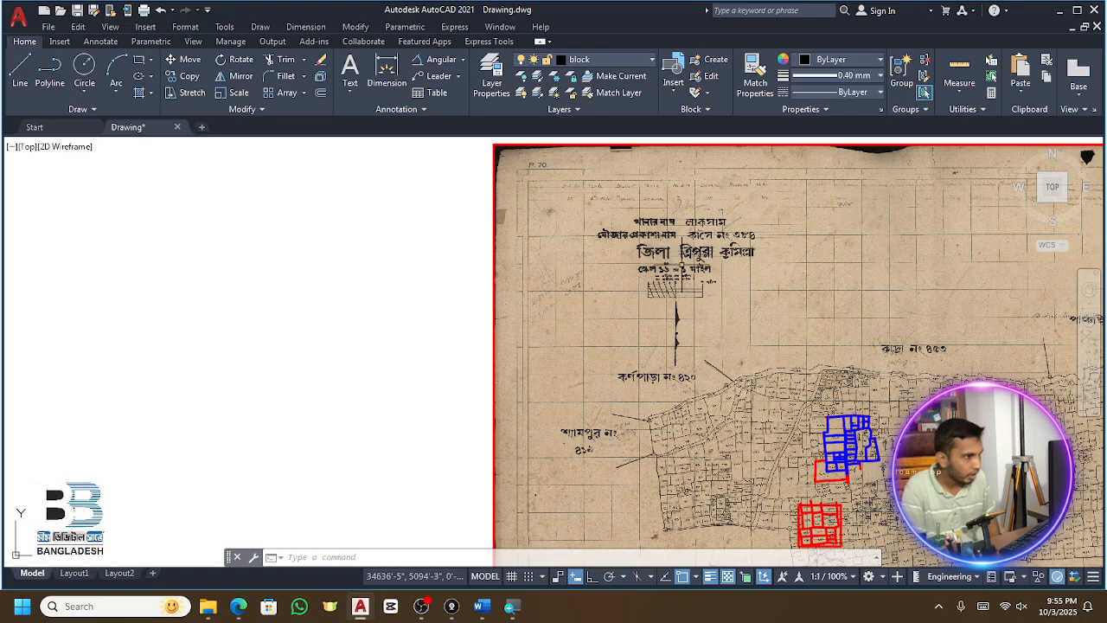
pyautogui.scroll(-5, 707, 292)
# Draw a vertical polyline about 45 feet long upward from the small undimensioned red rectangle's lower-right corner, past its upper edge
pyautogui.scroll(8, 816, 309)
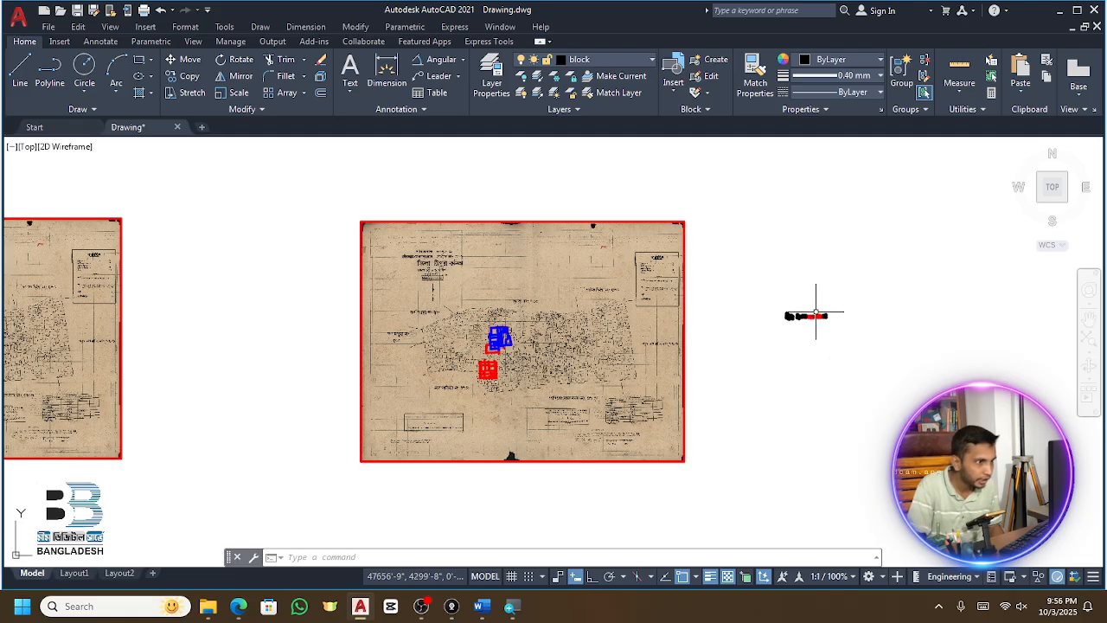
pyautogui.scroll(6, 796, 341)
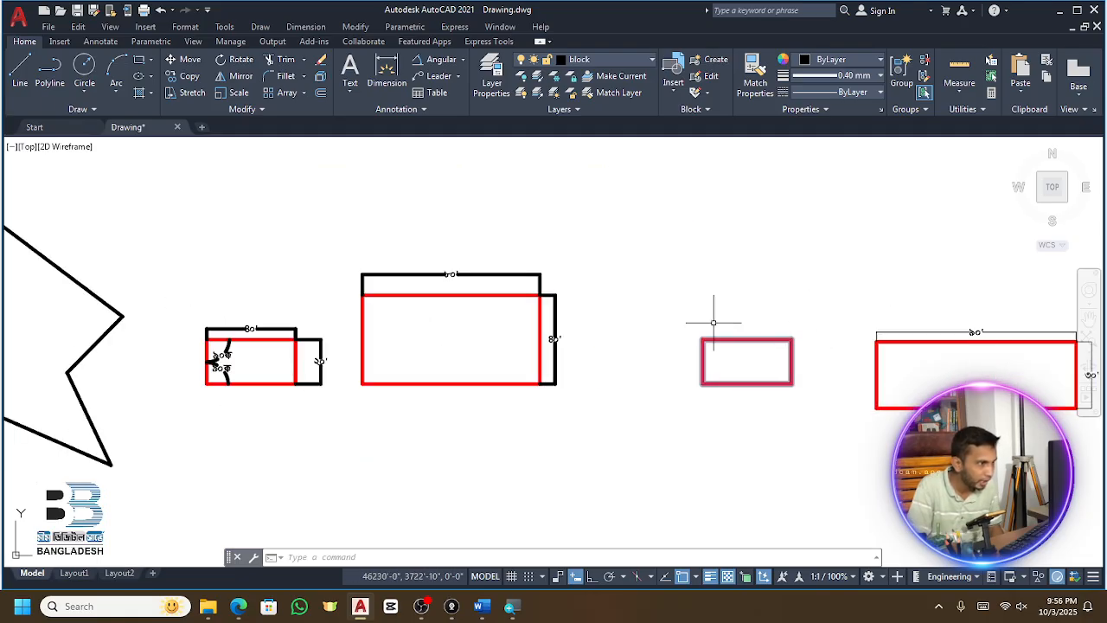
pyautogui.click(49, 67)
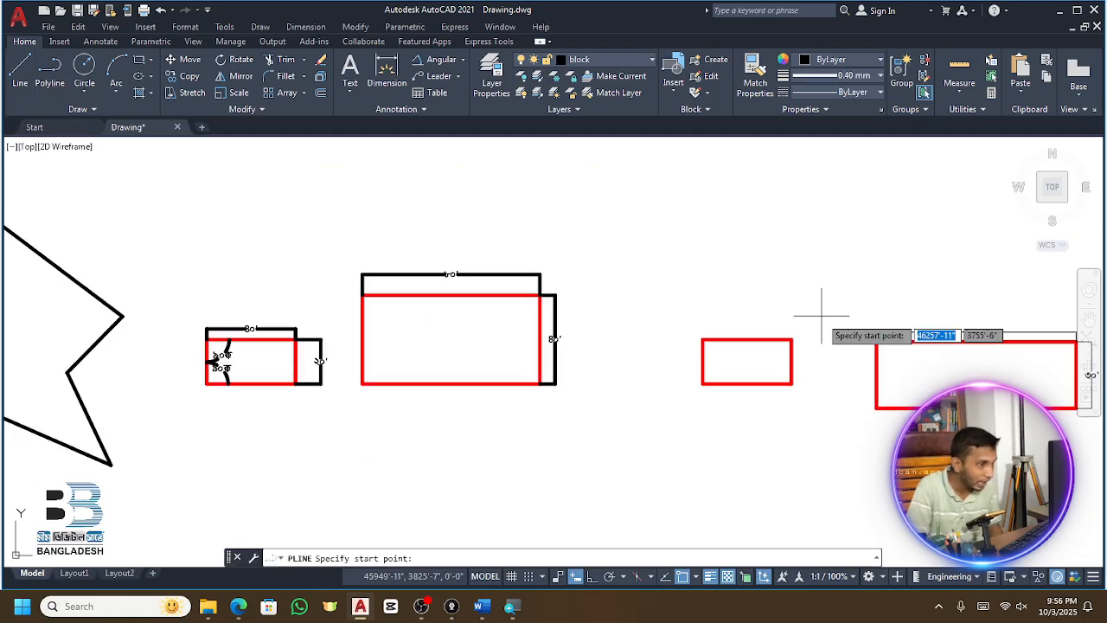
pyautogui.click(792, 383)
pyautogui.scroll(4, 808, 258)
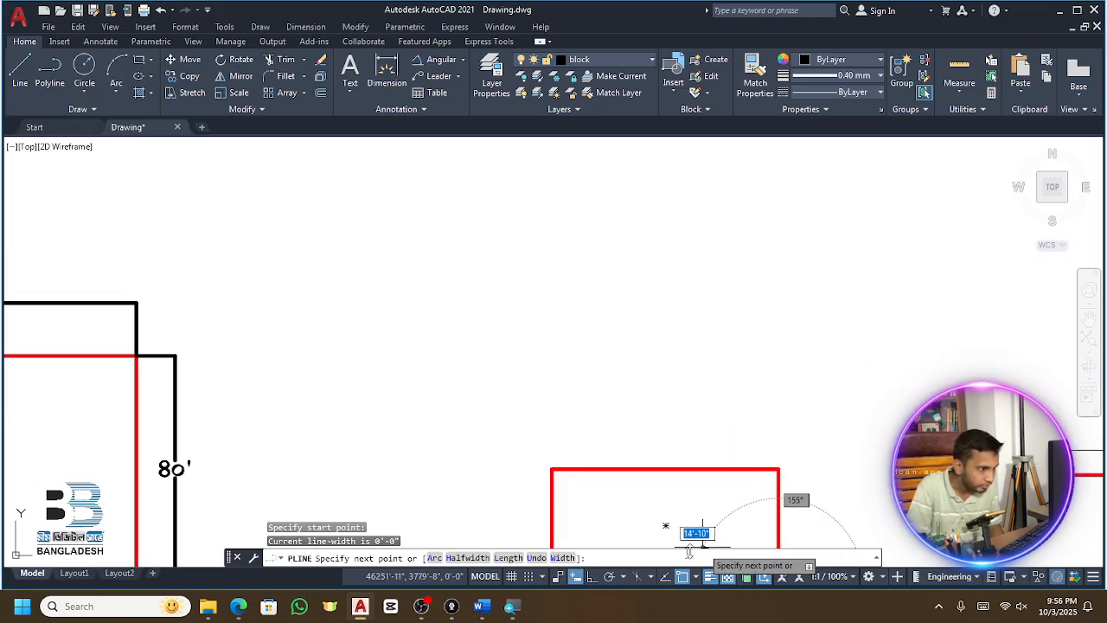
pyautogui.click(592, 577)
pyautogui.click(779, 329)
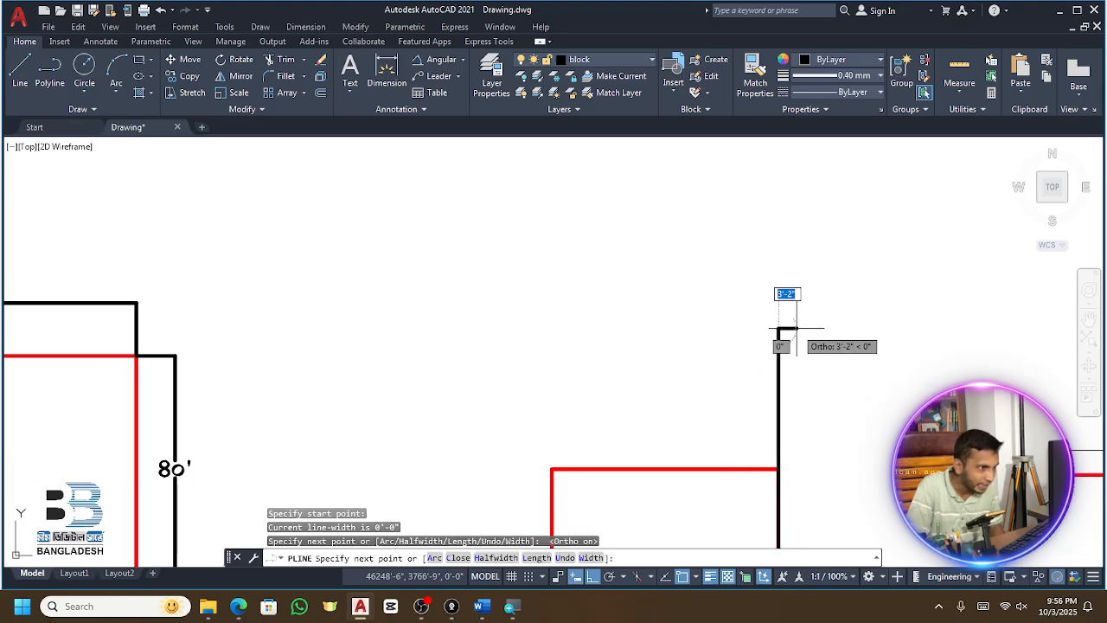
pyautogui.press('Escape')
pyautogui.scroll(-4, 792, 326)
pyautogui.scroll(4, 808, 317)
pyautogui.click(801, 353)
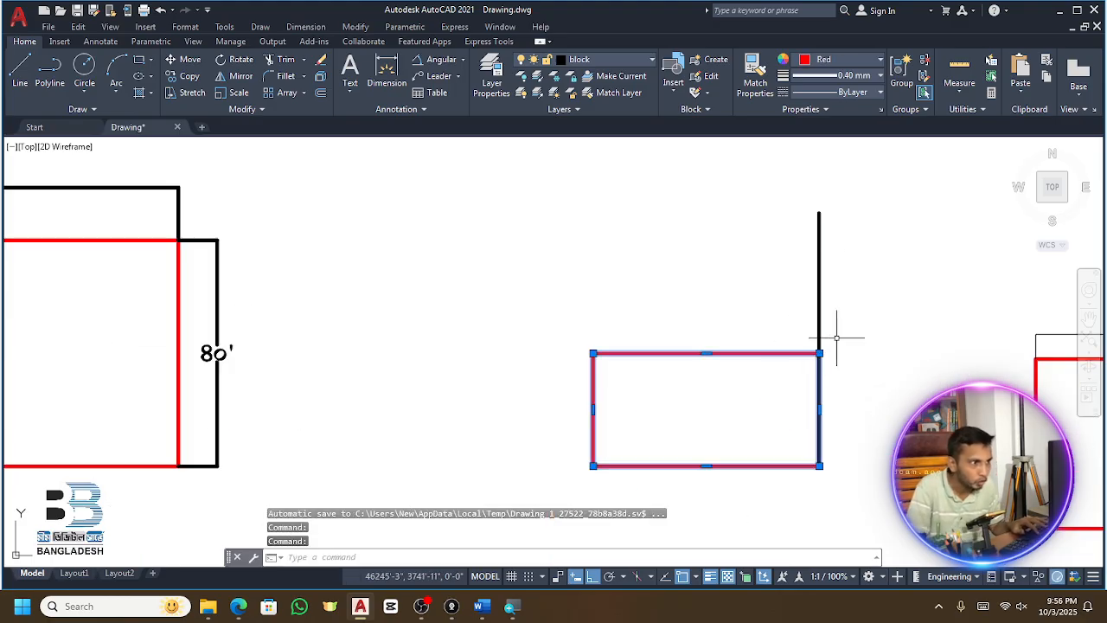
pyautogui.click(822, 346)
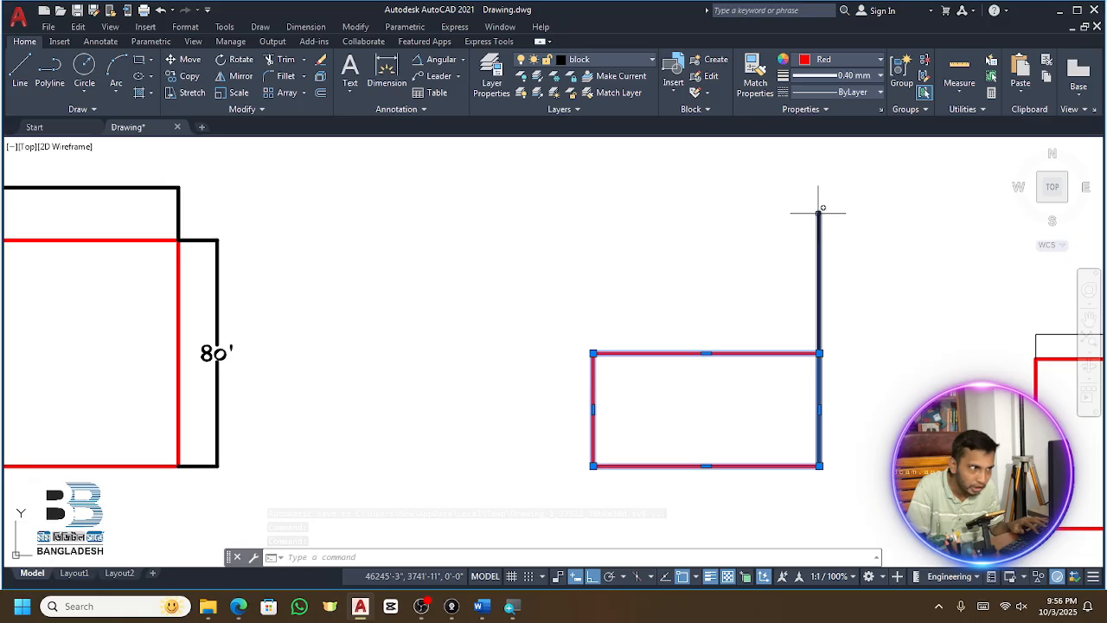
pyautogui.press('Escape')
# Try scaling the rectangle by reference about its lower-right corner, matching its right side to the vertical line's length, and undo the scaling
pyautogui.click(783, 309)
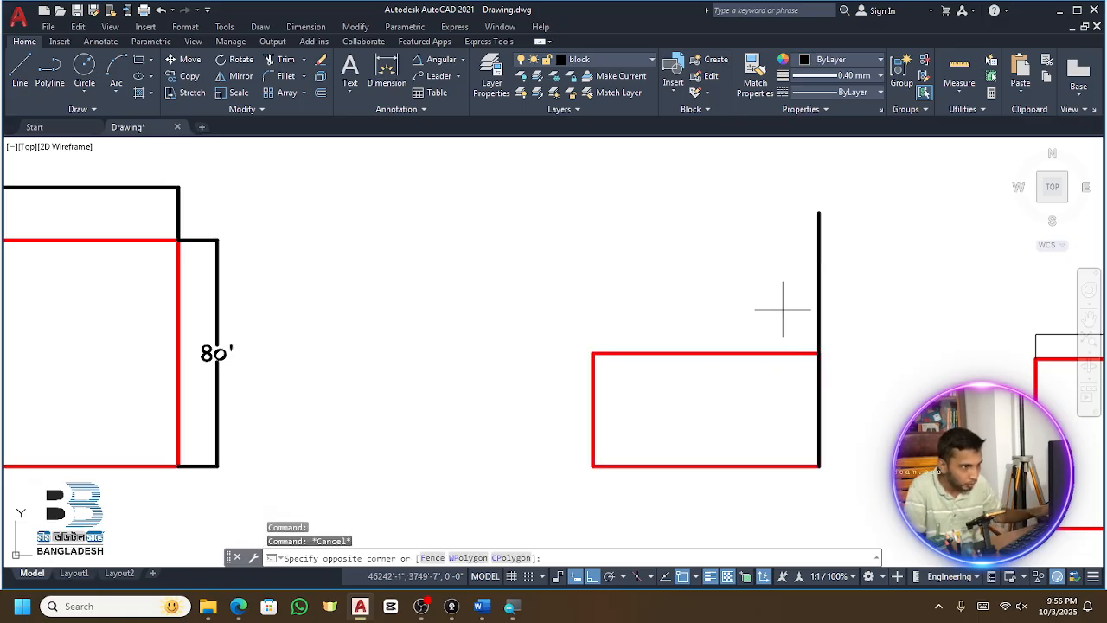
pyautogui.click(715, 417)
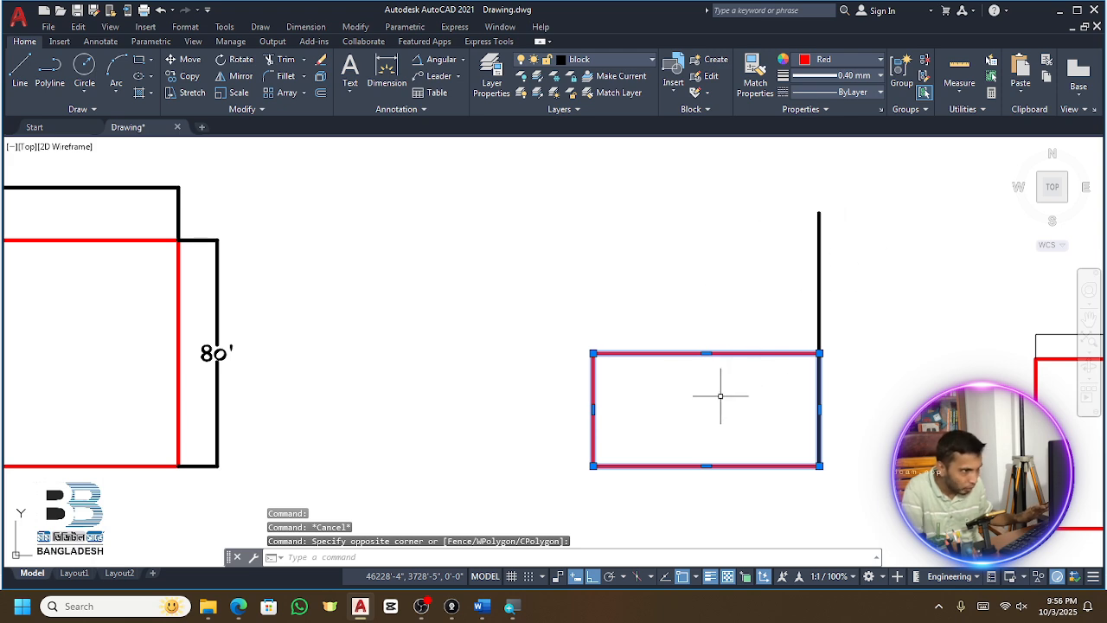
pyautogui.write('sc')
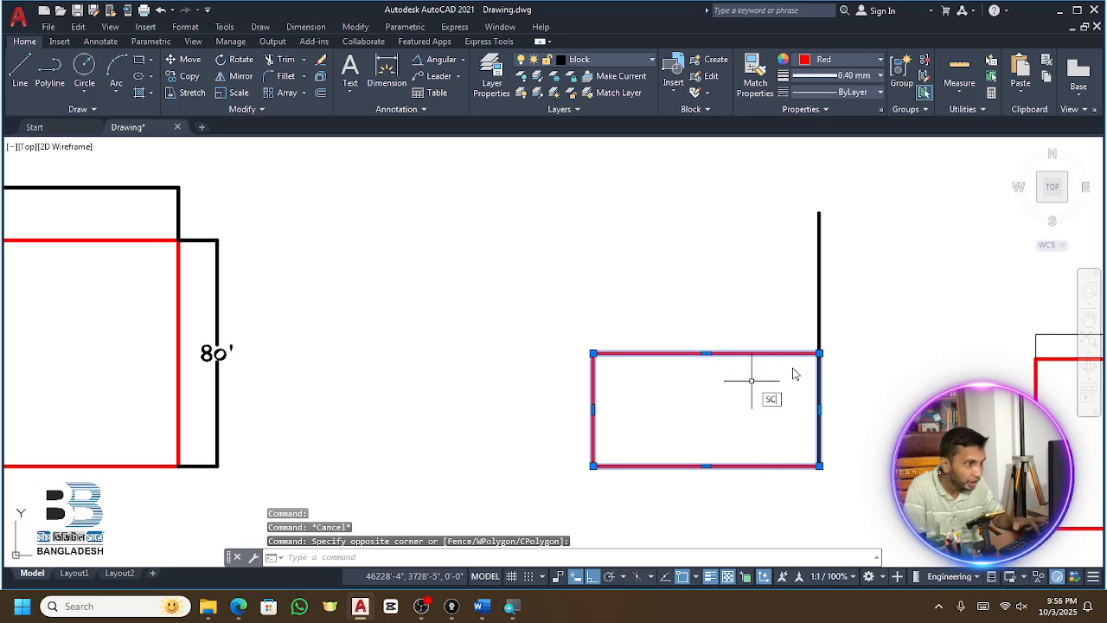
pyautogui.press('Return')
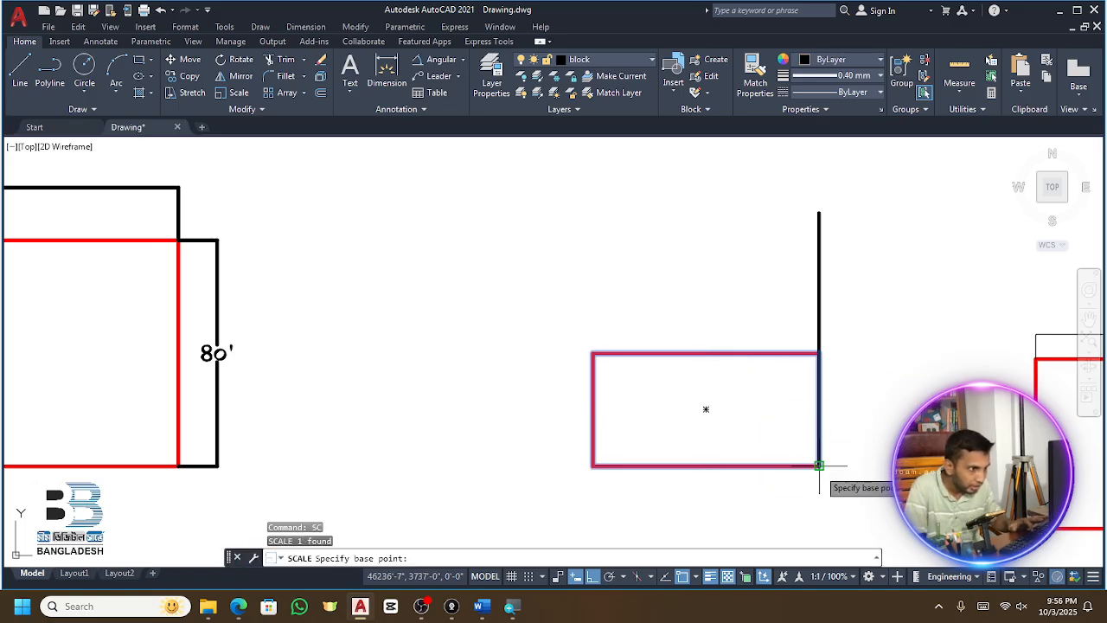
pyautogui.click(818, 466)
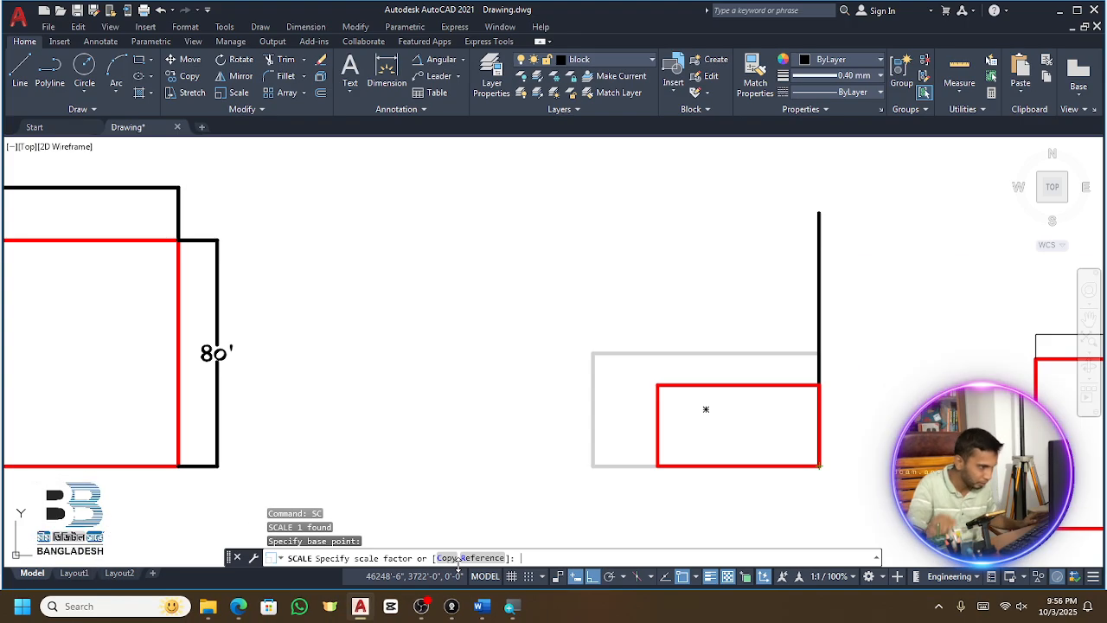
pyautogui.click(483, 558)
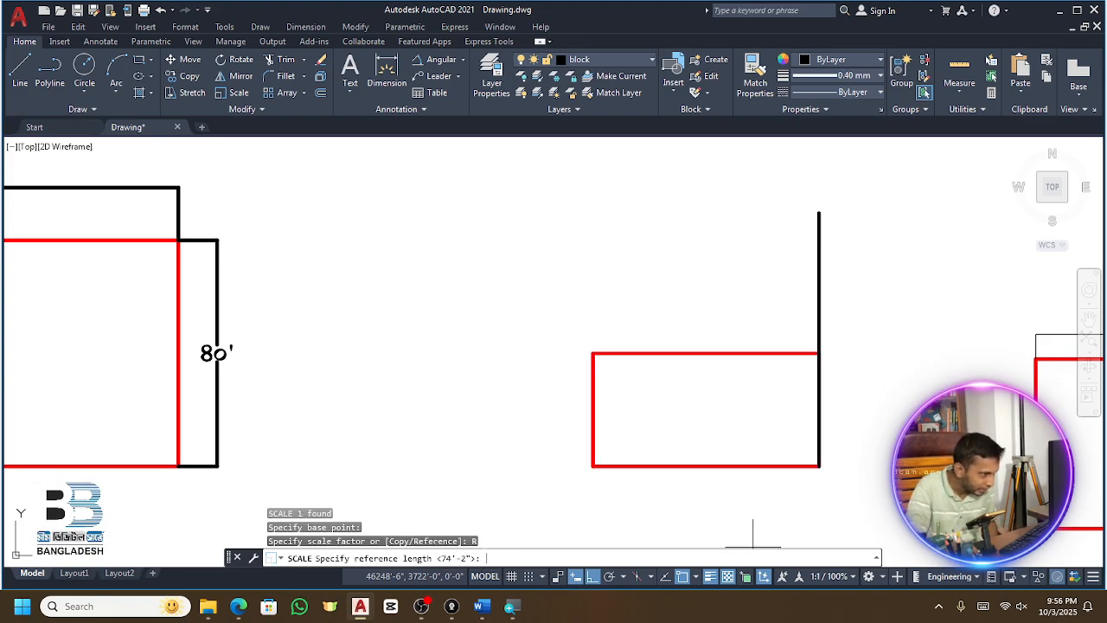
pyautogui.scroll(2, 613, 408)
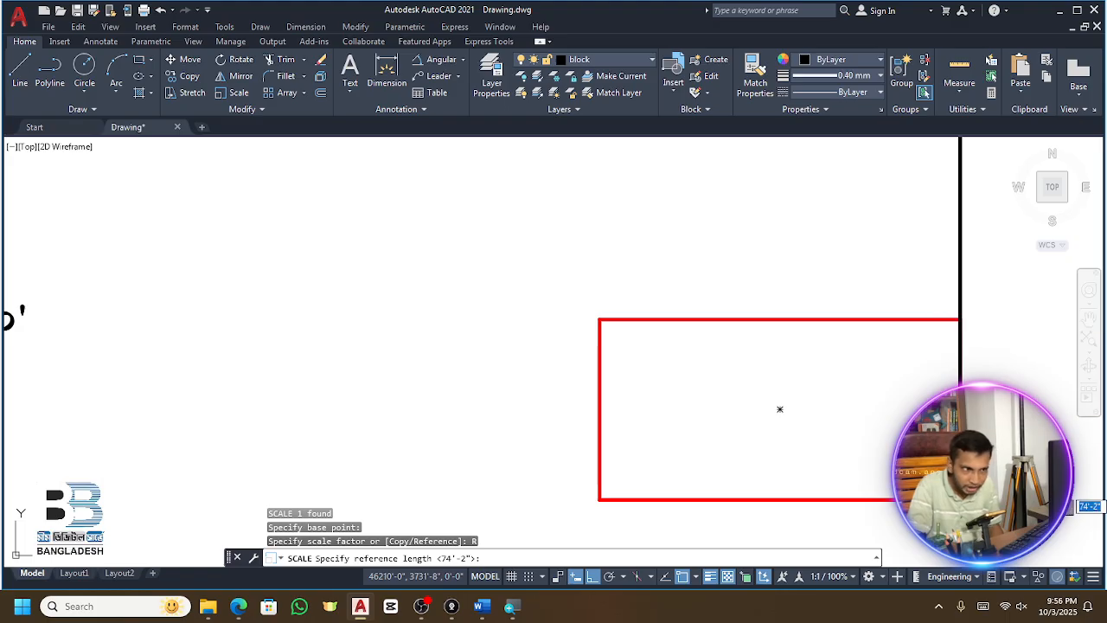
pyautogui.scroll(-1, 679, 313)
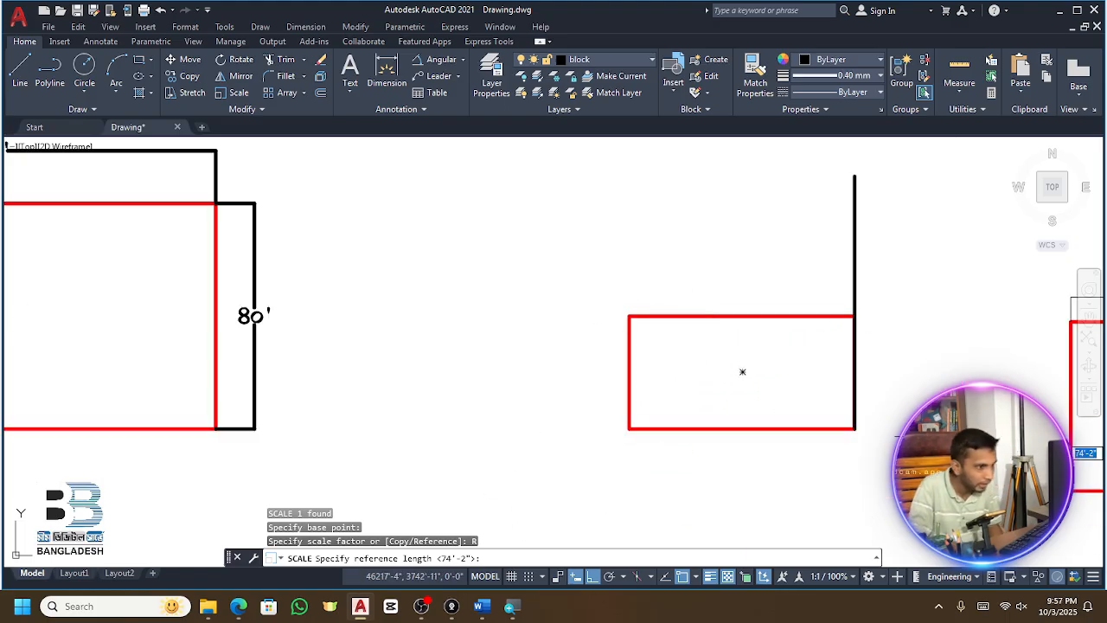
pyautogui.click(855, 429)
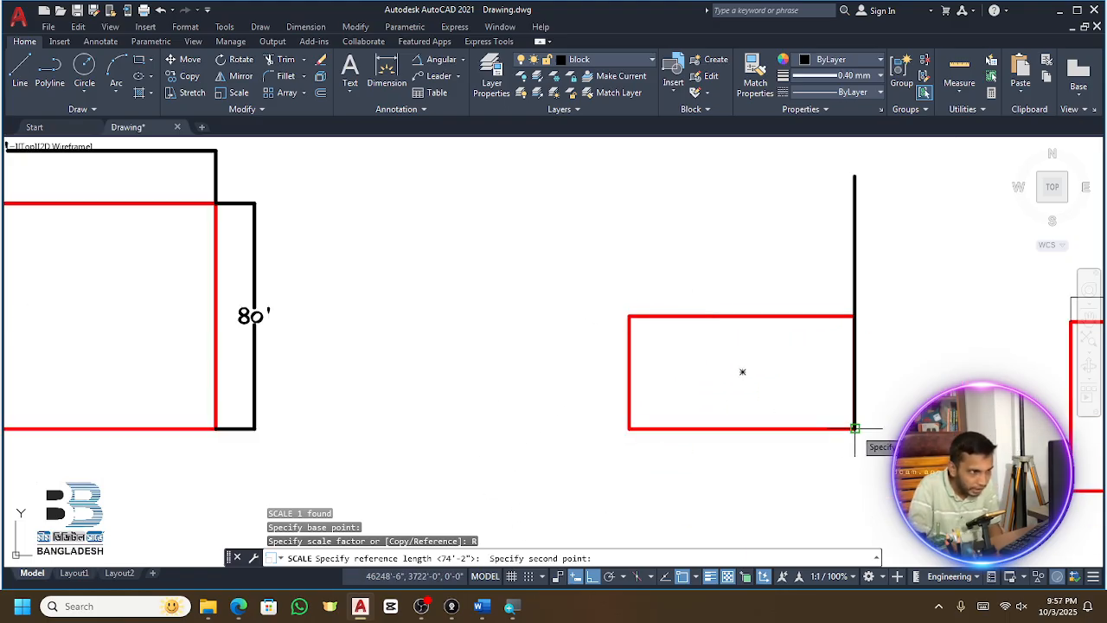
pyautogui.click(855, 315)
pyautogui.scroll(-1, 855, 316)
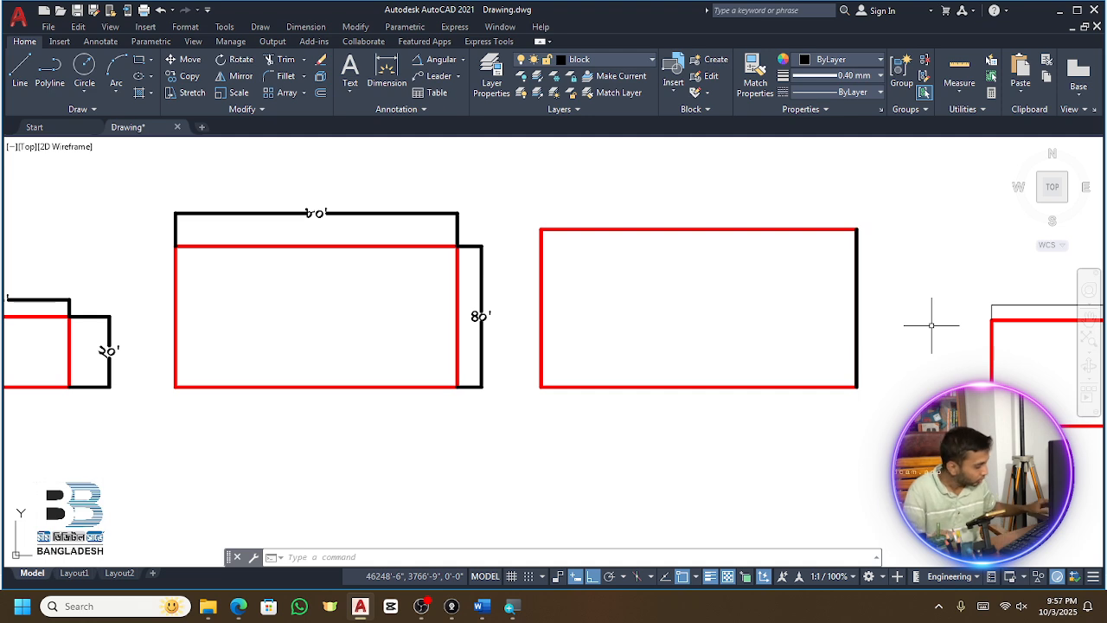
pyautogui.hotkey('ctrl', 'z')
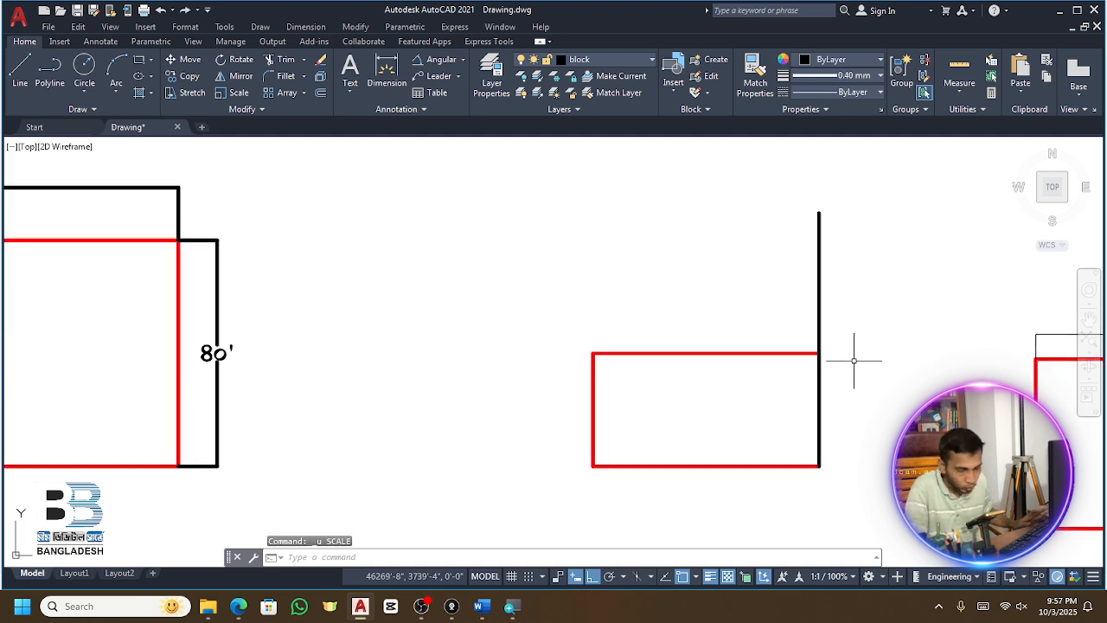
pyautogui.click(536, 332)
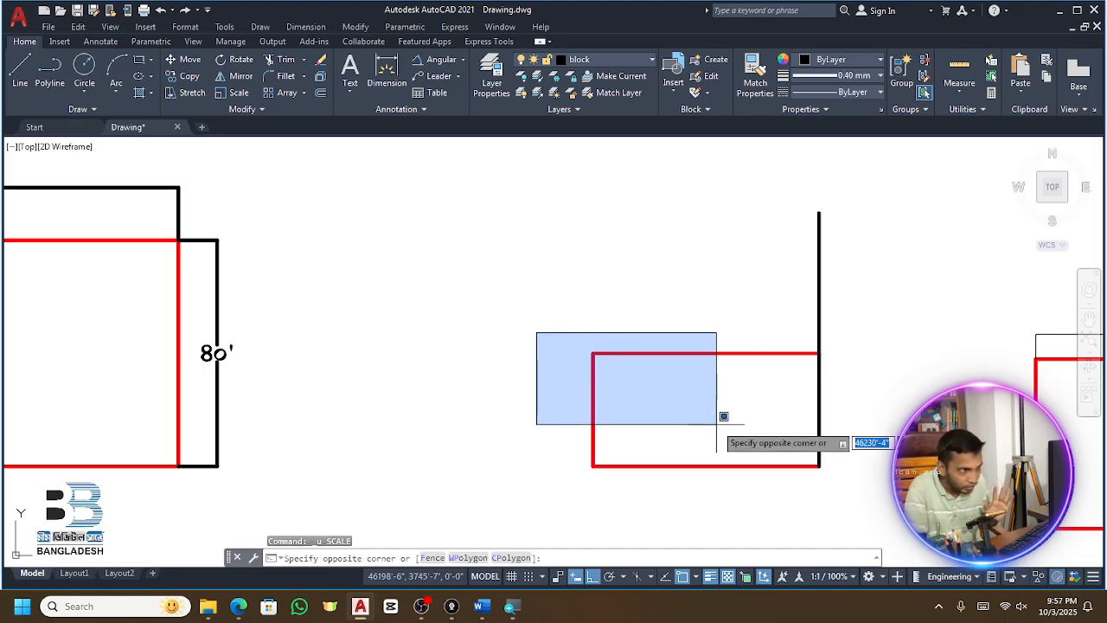
pyautogui.click(855, 490)
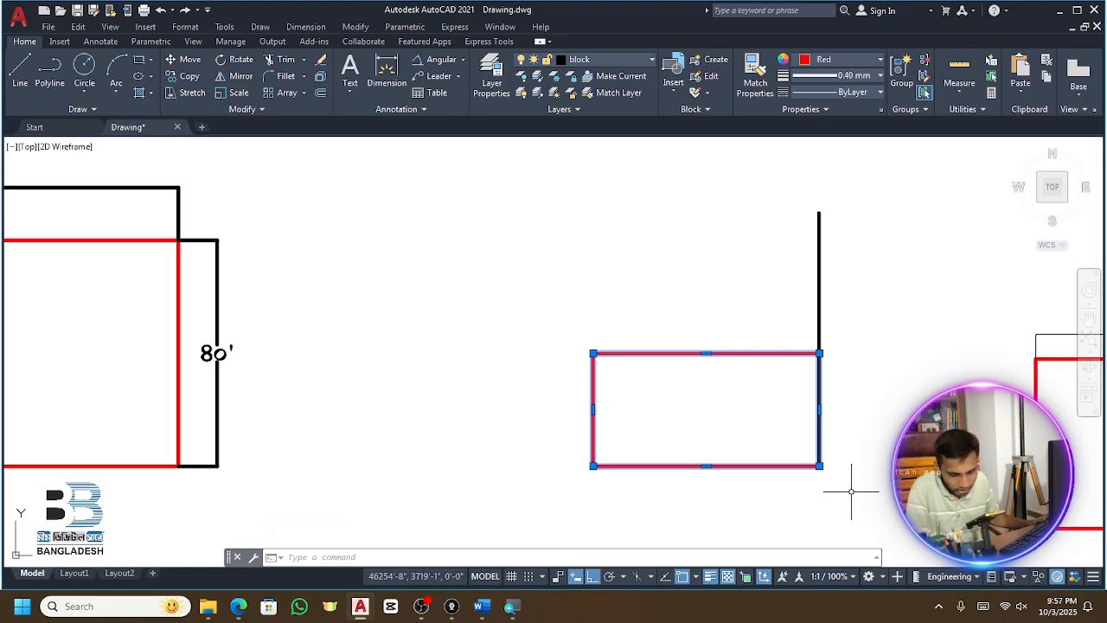
pyautogui.scroll(2, 770, 379)
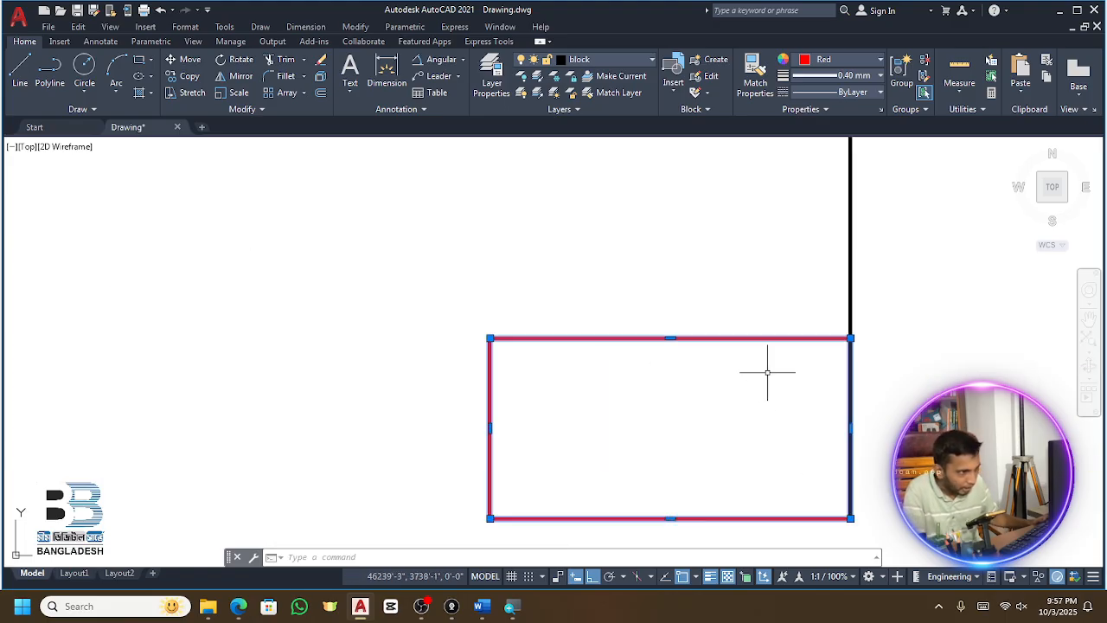
pyautogui.scroll(-2, 715, 311)
pyautogui.press('Escape')
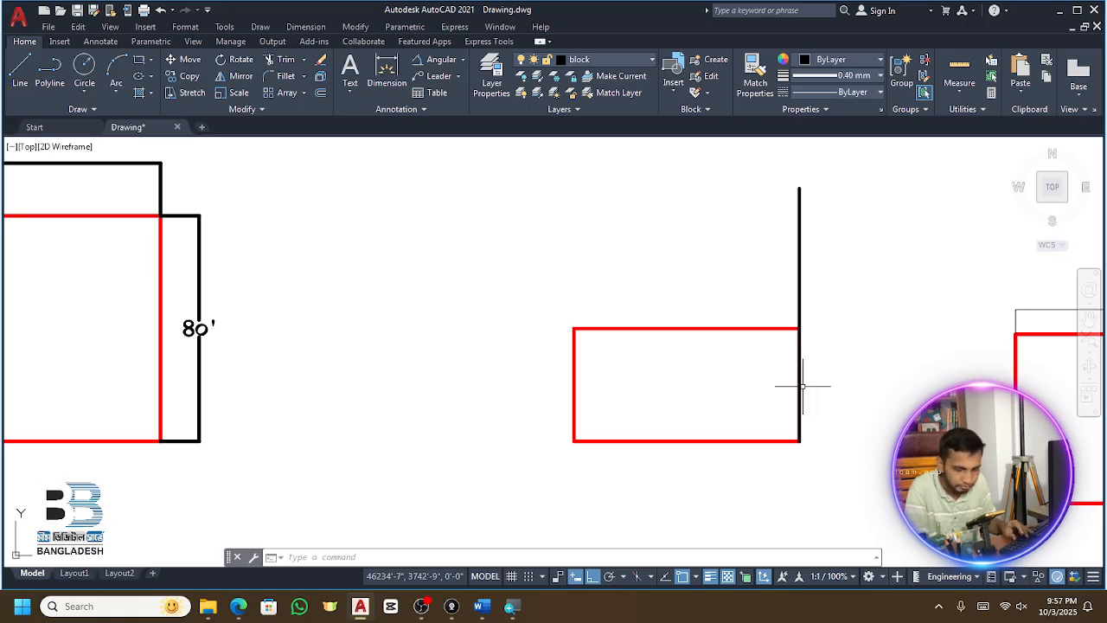
pyautogui.click(771, 308)
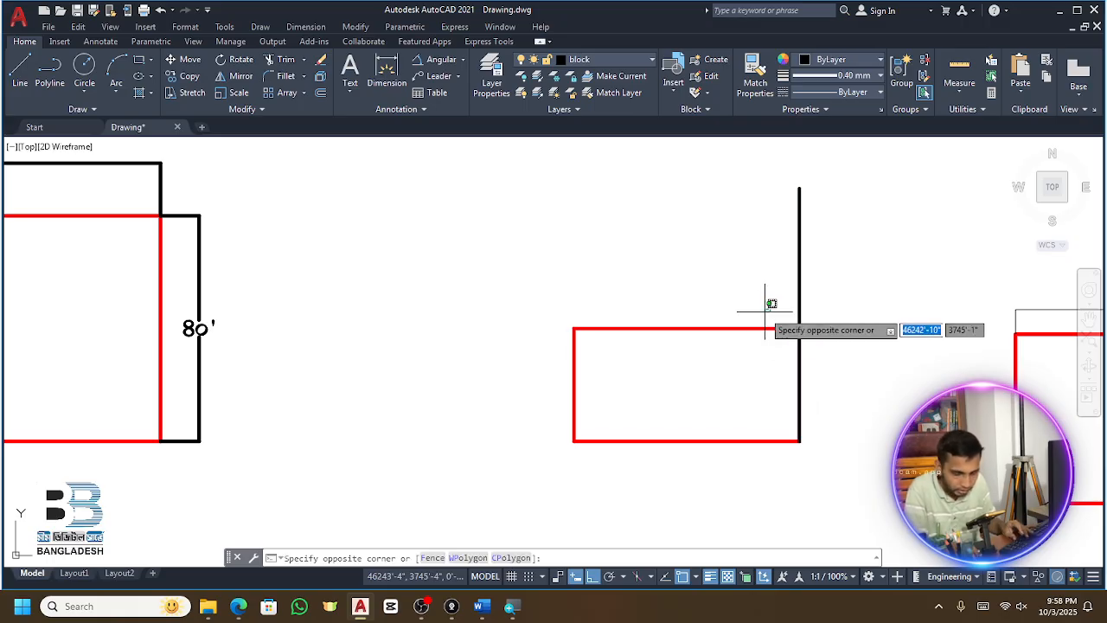
pyautogui.click(735, 353)
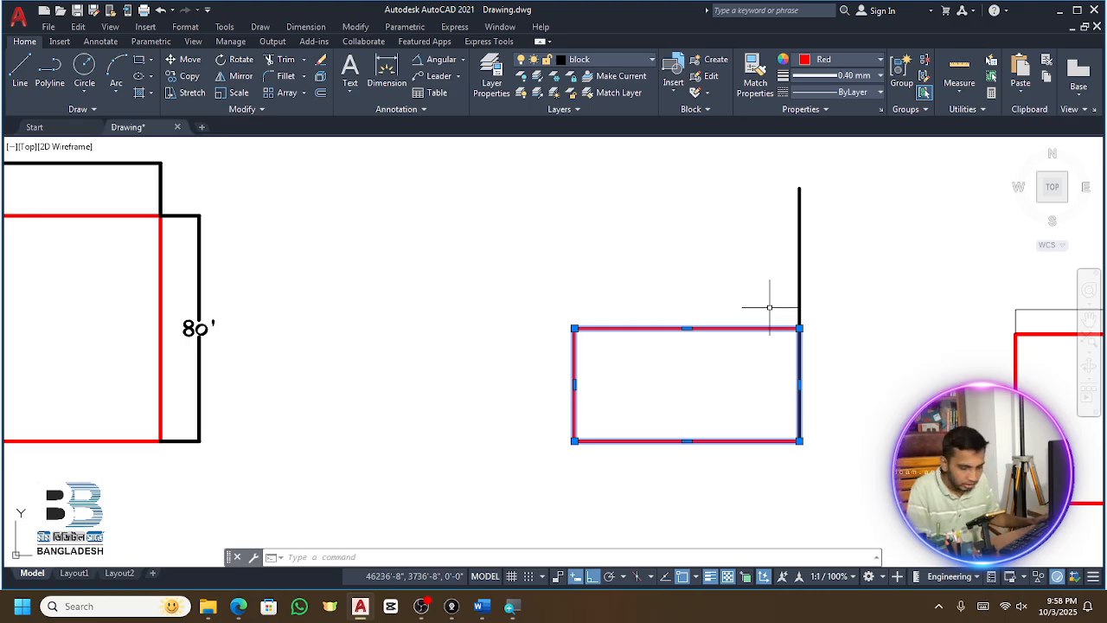
pyautogui.write('s')
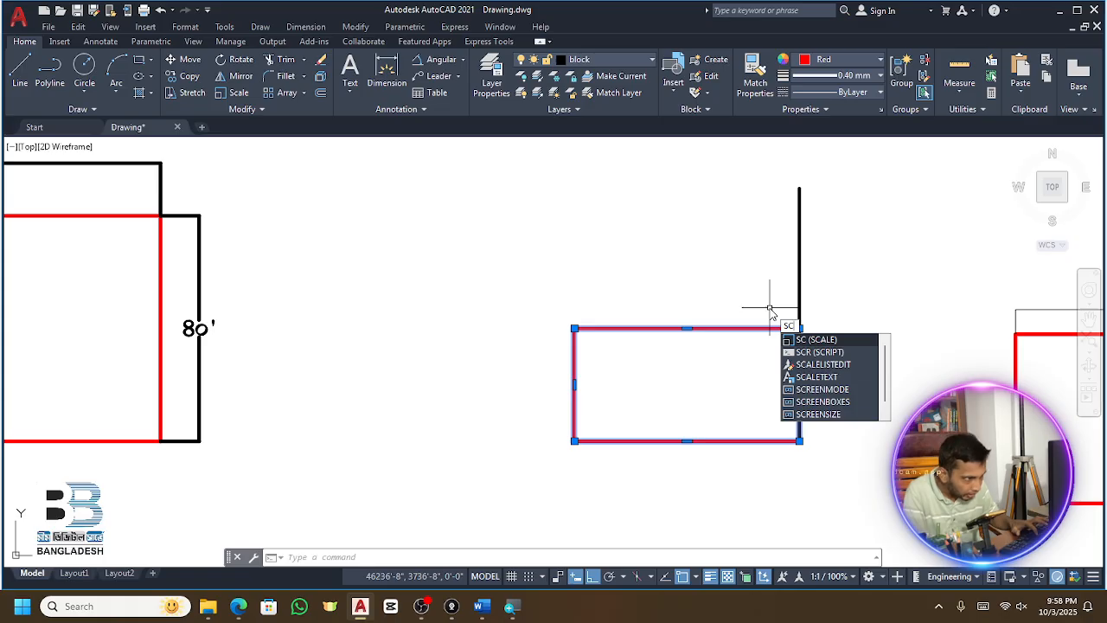
pyautogui.press('Return')
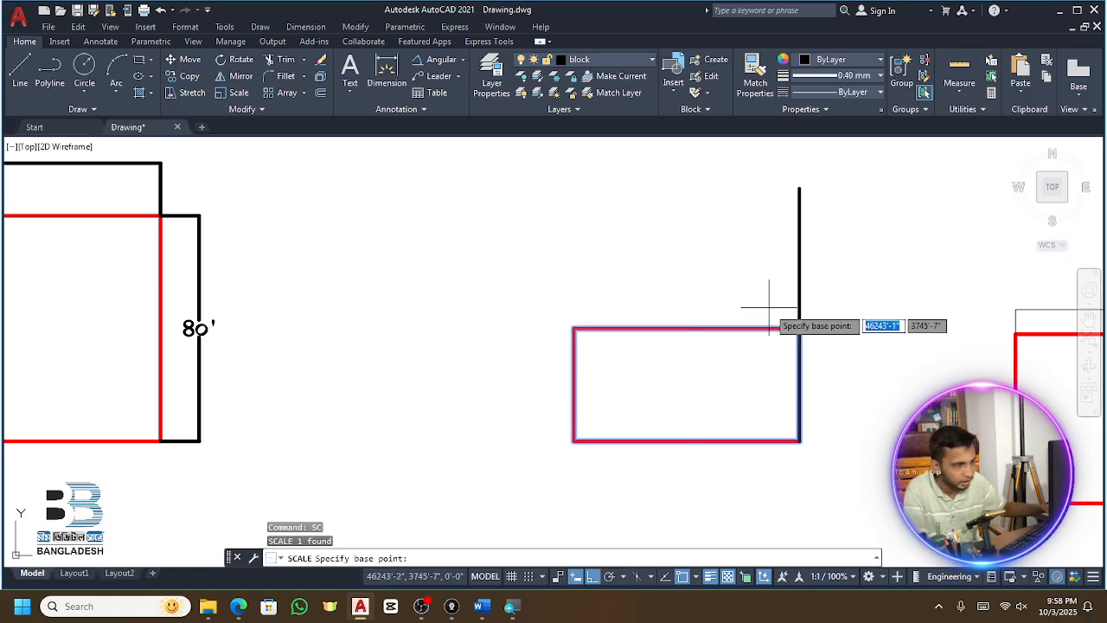
pyautogui.press('Escape')
pyautogui.press('Escape')
pyautogui.press('Escape')
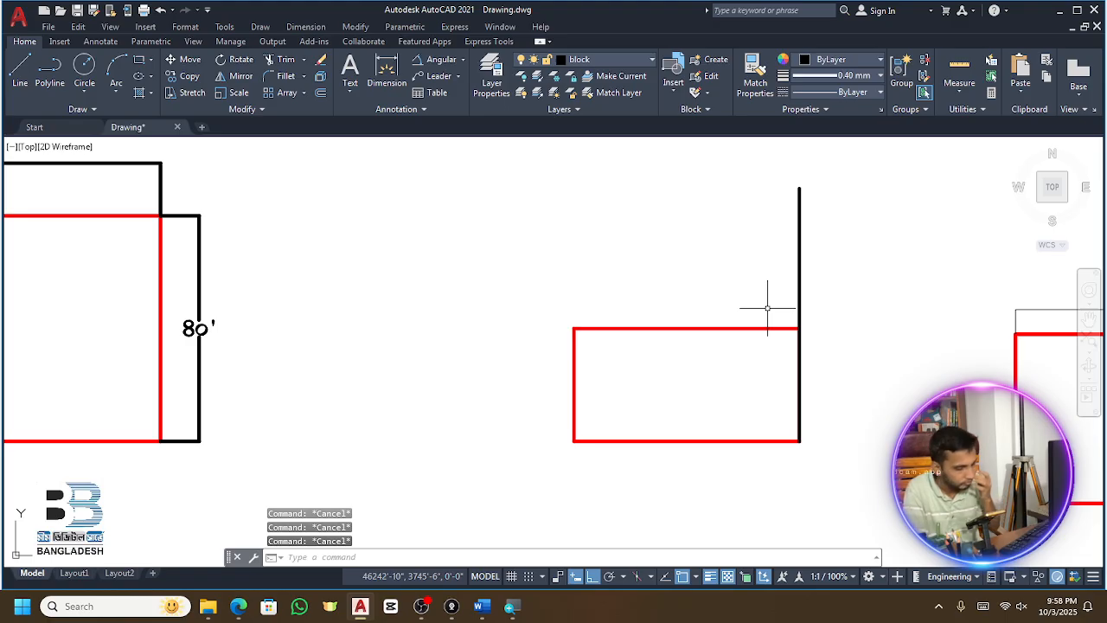
# Try window and crossing selections around the red rectangle and the vertical line, clearing the selection each time
pyautogui.click(538, 309)
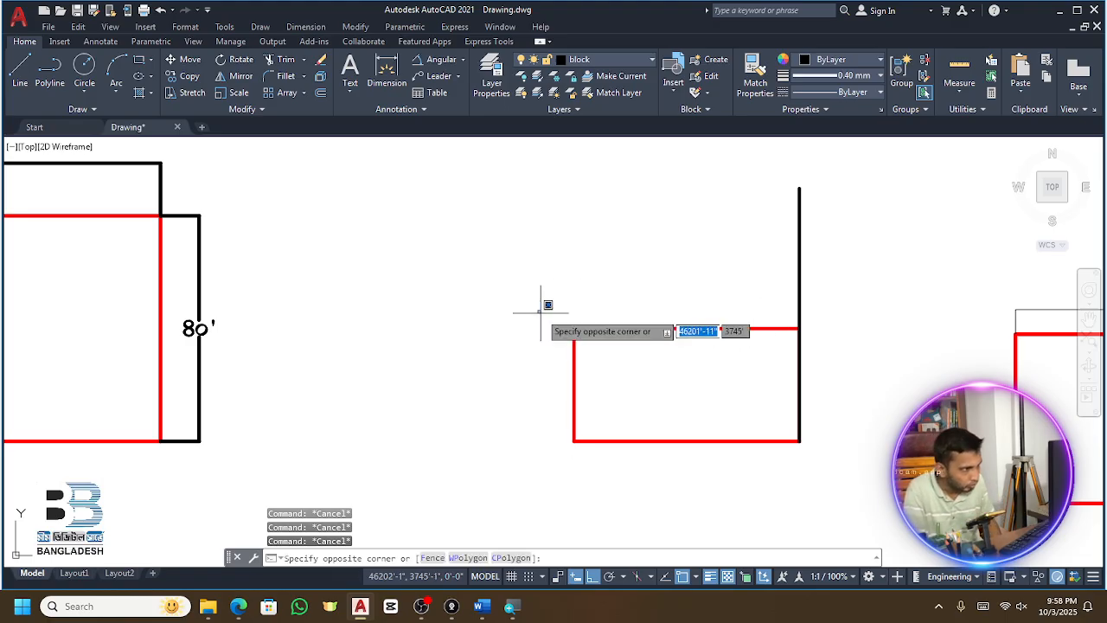
pyautogui.click(853, 464)
pyautogui.press('Escape')
pyautogui.click(538, 310)
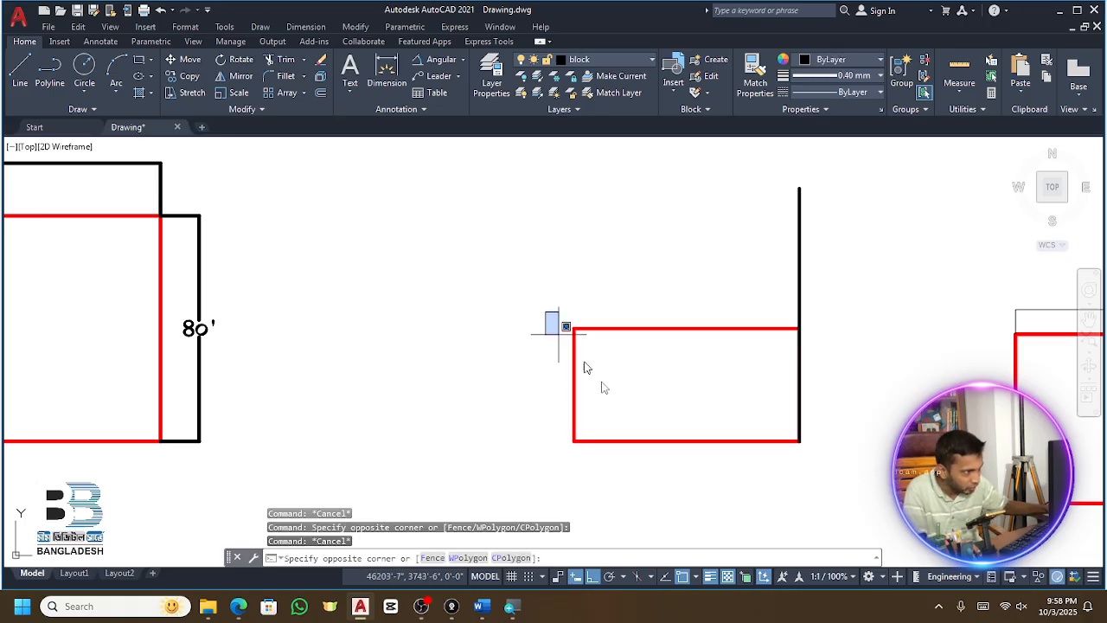
pyautogui.click(857, 468)
pyautogui.press('Escape')
pyautogui.click(870, 295)
pyautogui.click(648, 490)
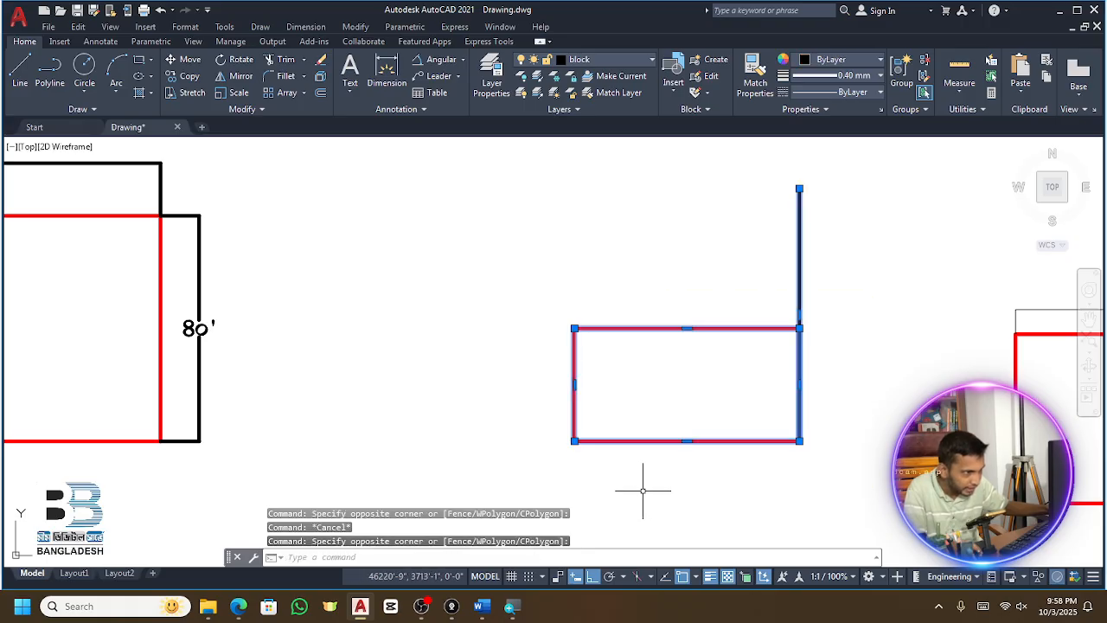
pyautogui.press('Escape')
pyautogui.click(523, 310)
pyautogui.click(1090, 541)
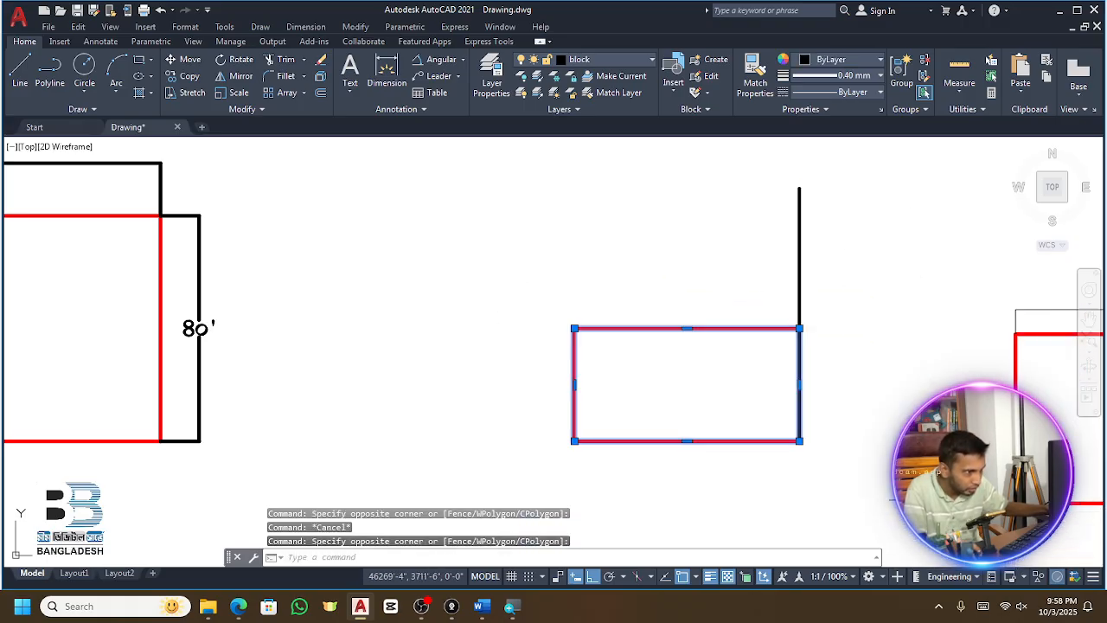
pyautogui.press('Escape')
pyautogui.click(753, 268)
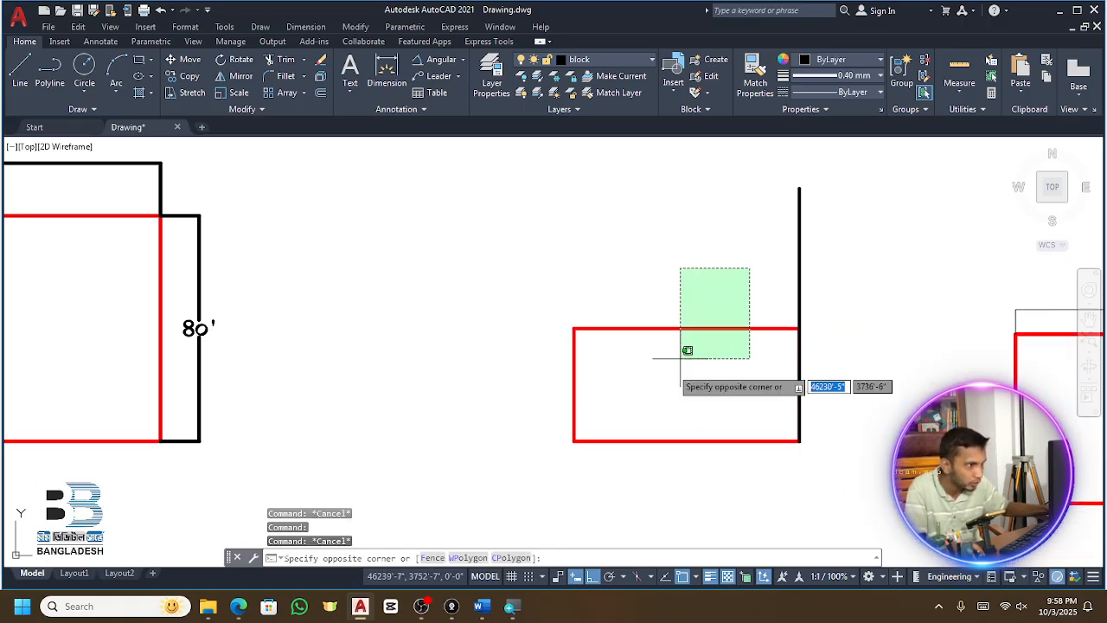
pyautogui.click(686, 348)
pyautogui.press('Escape')
# Scale the rectangle by reference about its lower-right corner, matching its right side to the vertical line's length, and erase the line
pyautogui.click(728, 282)
pyautogui.click(667, 383)
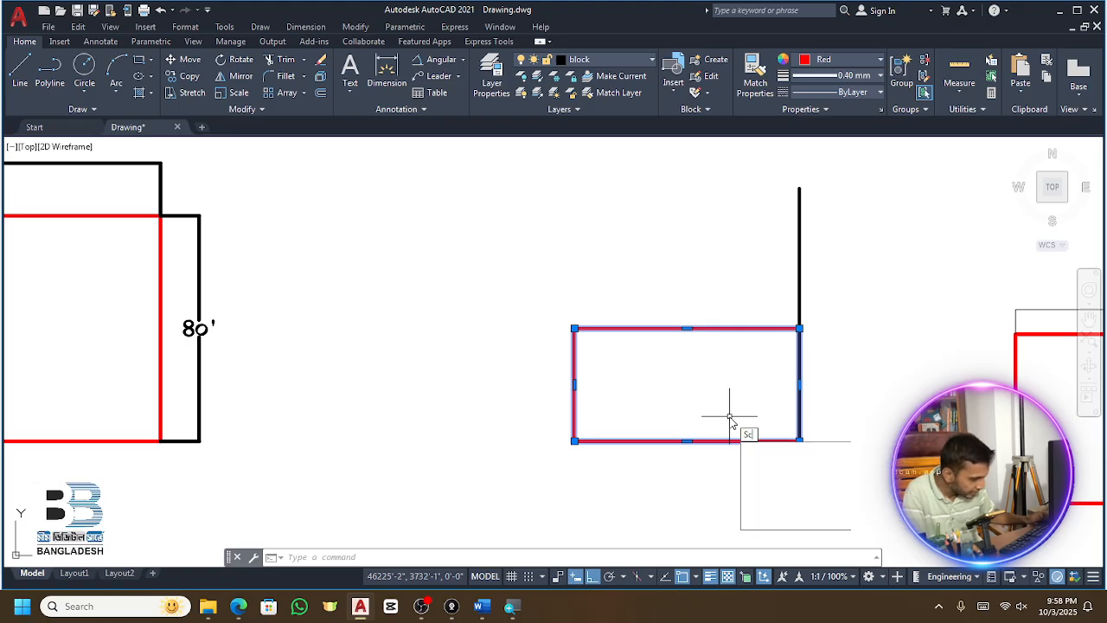
pyautogui.write('c')
pyautogui.press('Return')
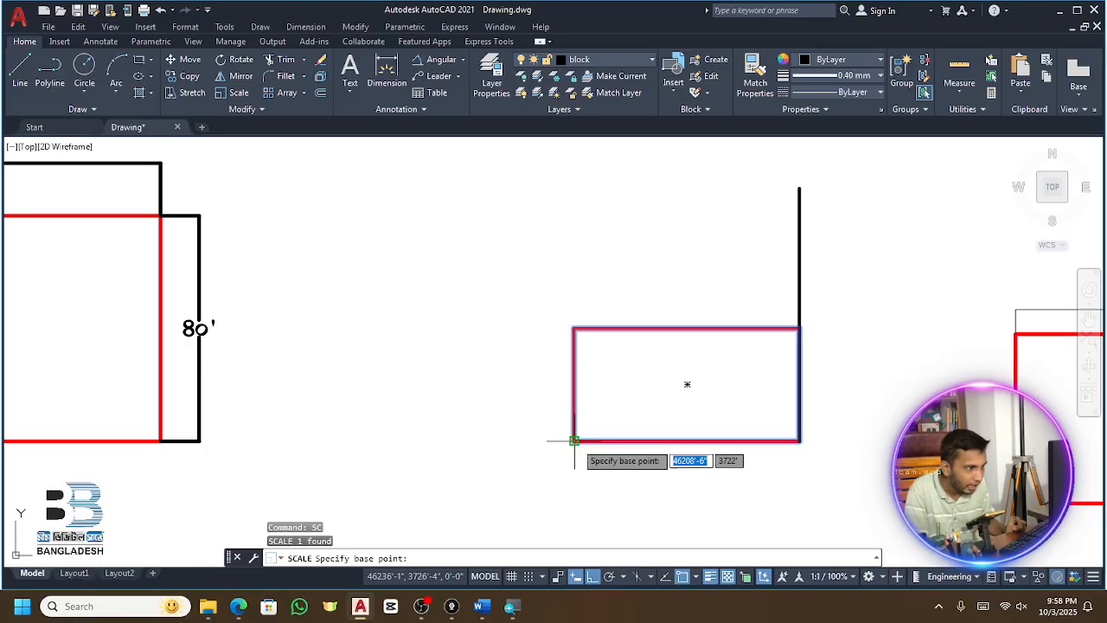
pyautogui.click(800, 441)
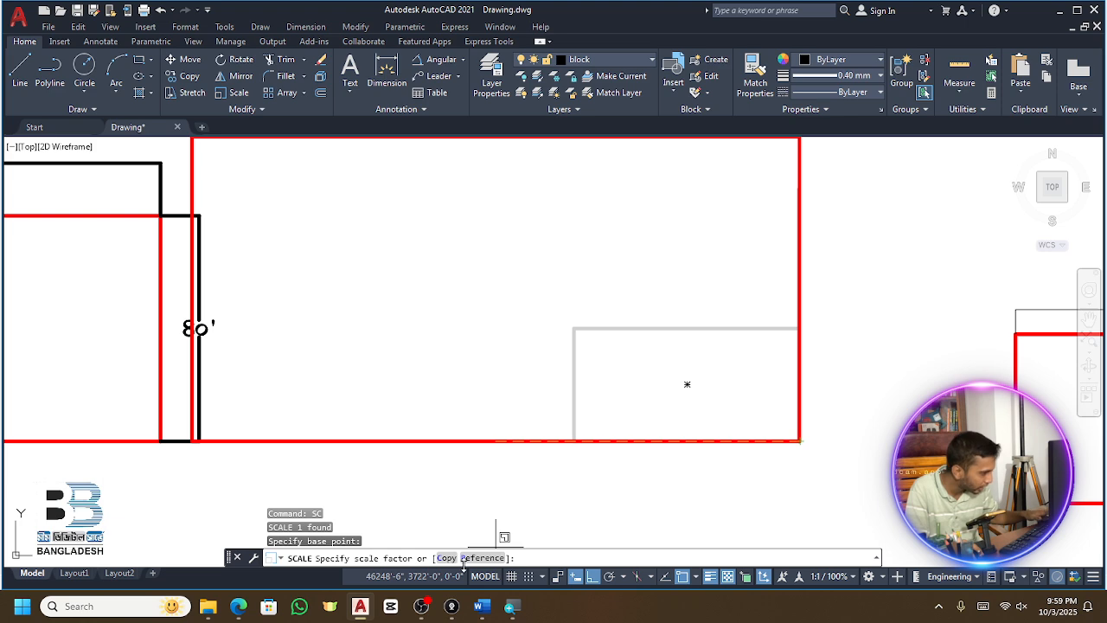
pyautogui.press('Return')
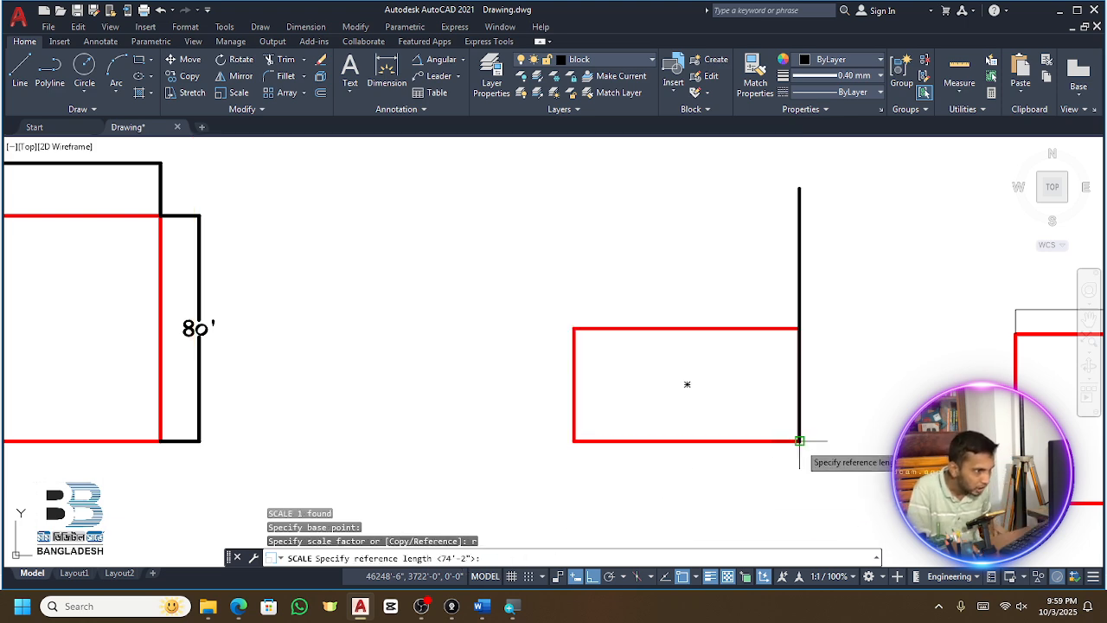
pyautogui.click(799, 441)
pyautogui.click(800, 327)
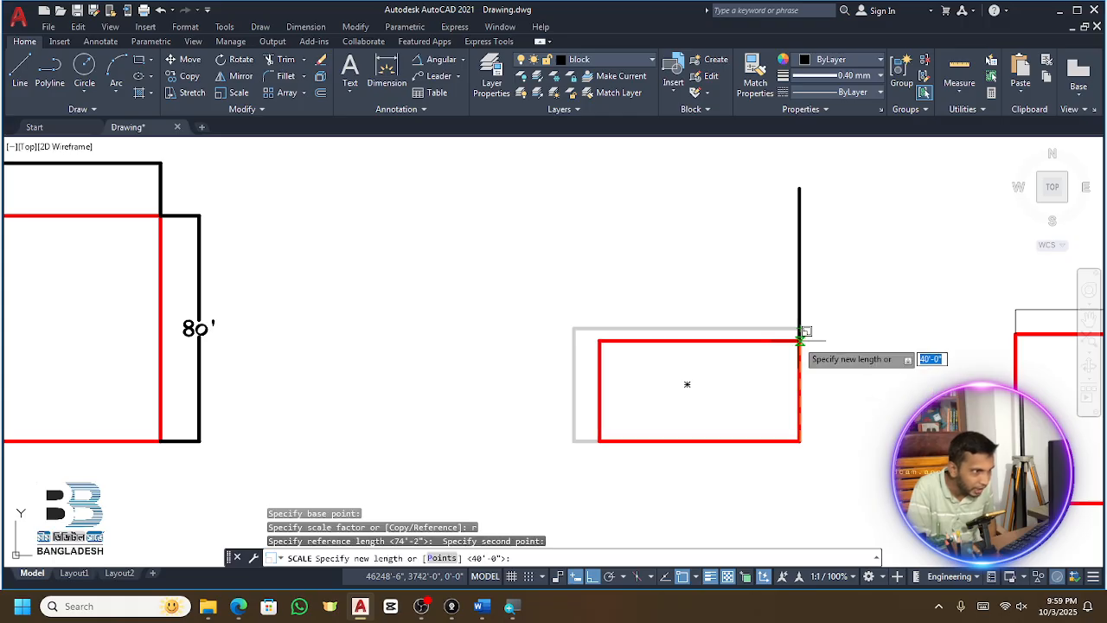
pyautogui.click(800, 188)
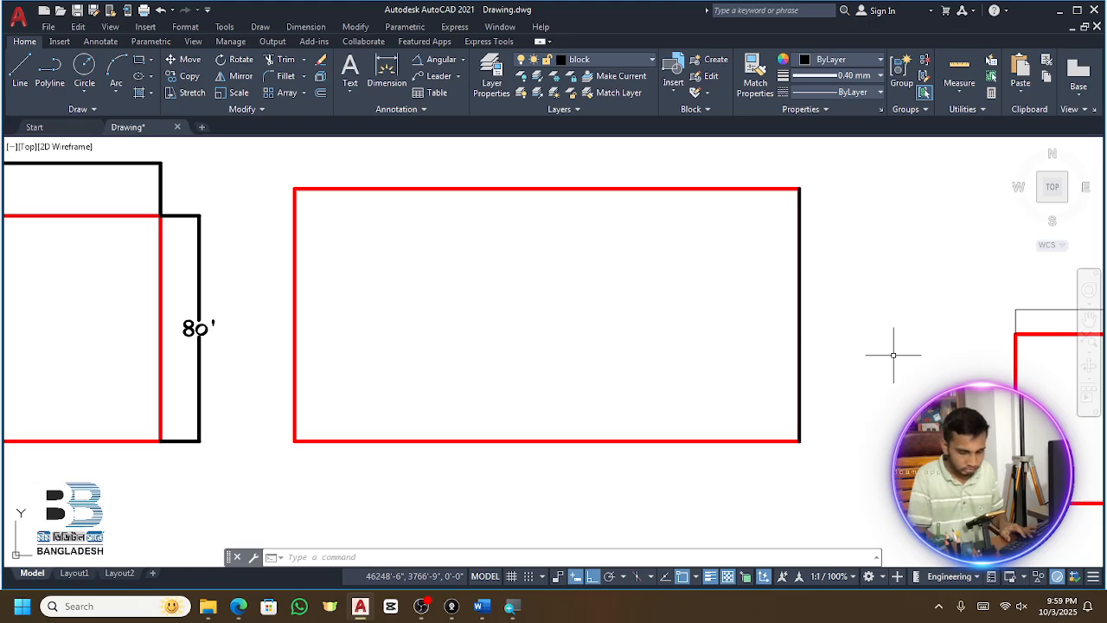
pyautogui.click(798, 231)
pyautogui.press('Delete')
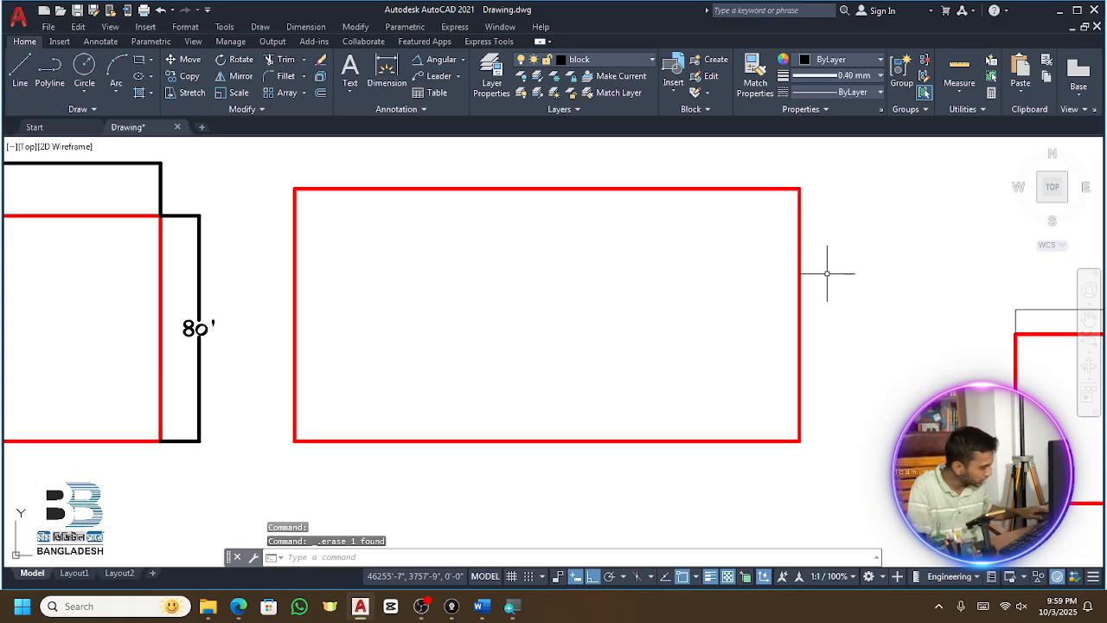
# Erase the two objects inside the small red rectangle nearest the star shape, along with its width and height dimensions
pyautogui.scroll(-4, 741, 304)
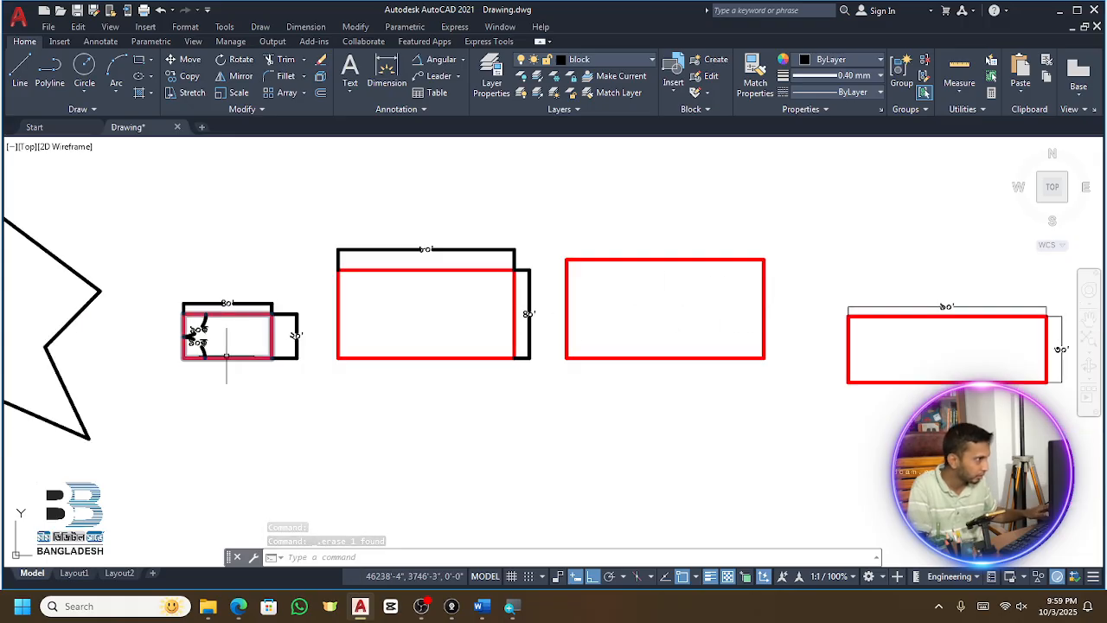
pyautogui.scroll(4, 140, 335)
pyautogui.click(329, 294)
pyautogui.click(247, 394)
pyautogui.press('Delete')
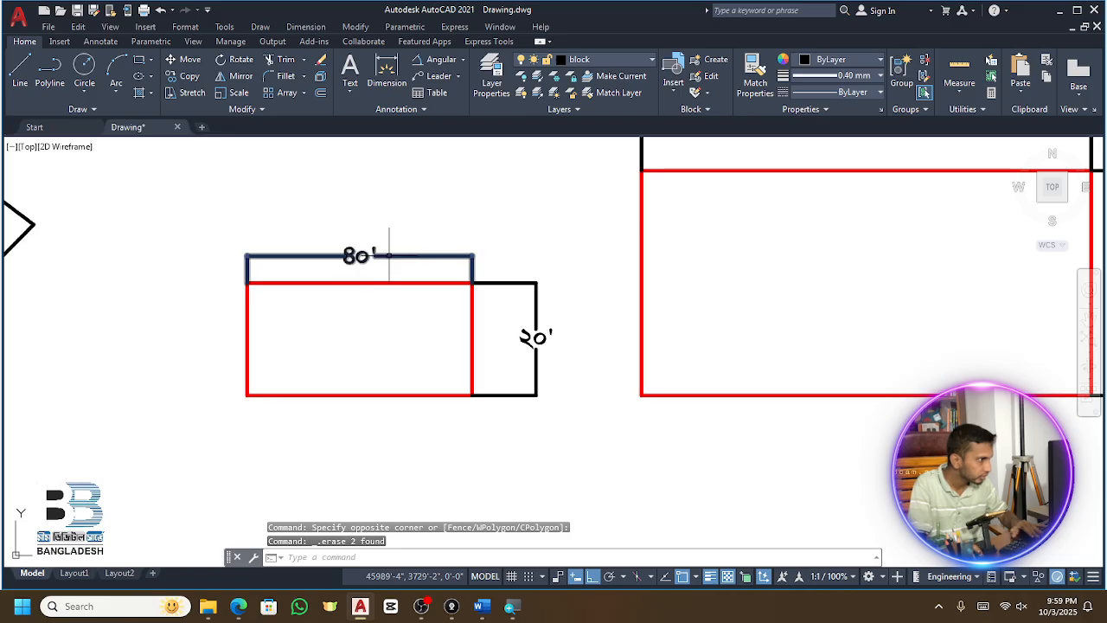
pyautogui.click(390, 256)
pyautogui.press('Delete')
pyautogui.click(559, 267)
pyautogui.click(524, 321)
pyautogui.press('Delete')
# Copy the small undimensioned rectangle straight up into the empty area above the drawing
pyautogui.click(518, 263)
pyautogui.click(459, 304)
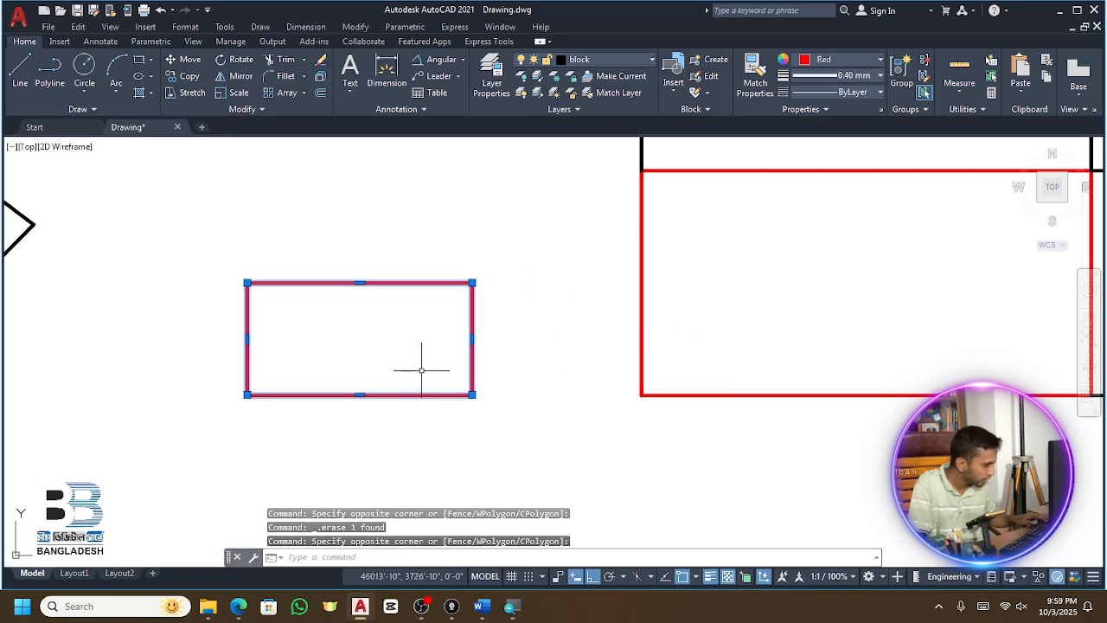
pyautogui.write('co')
pyautogui.press('space')
pyautogui.click(396, 351)
pyautogui.scroll(-4, 420, 386)
pyautogui.scroll(4, 430, 306)
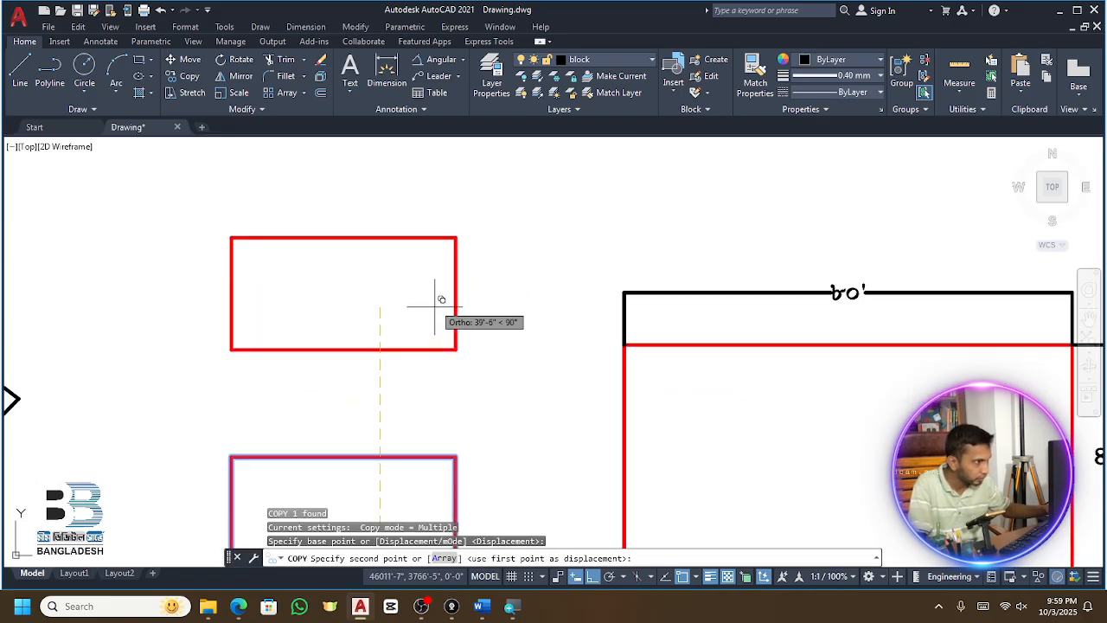
pyautogui.scroll(1, 411, 294)
pyautogui.press('Escape')
pyautogui.scroll(2, 402, 286)
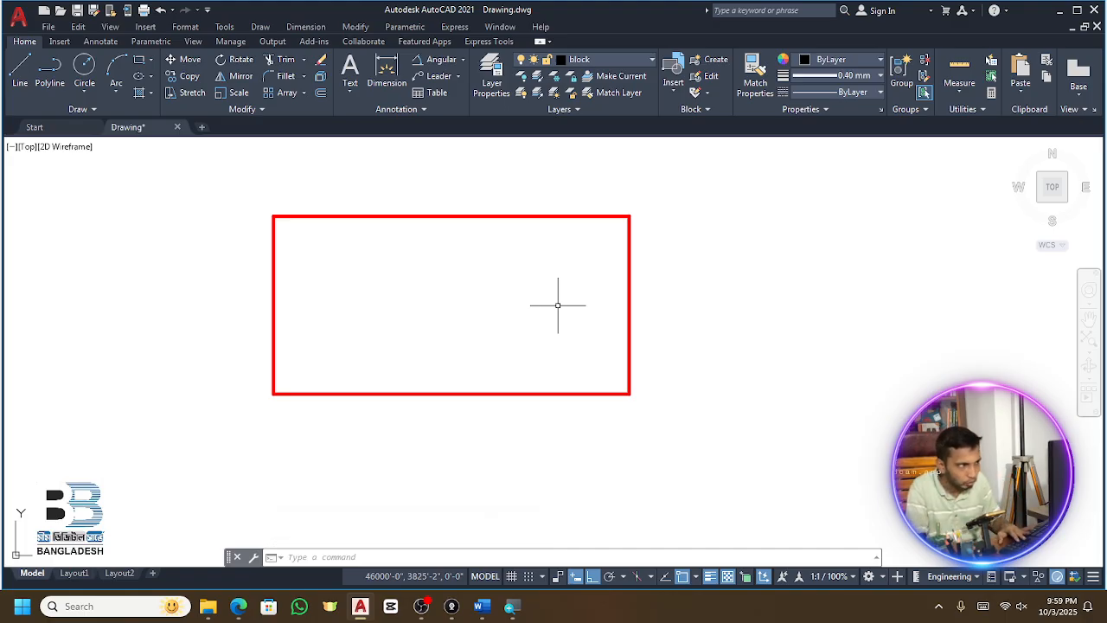
# Try scaling the copied rectangle about its lower-left corner to half its size, and undo the scaling
pyautogui.click(670, 189)
pyautogui.click(112, 478)
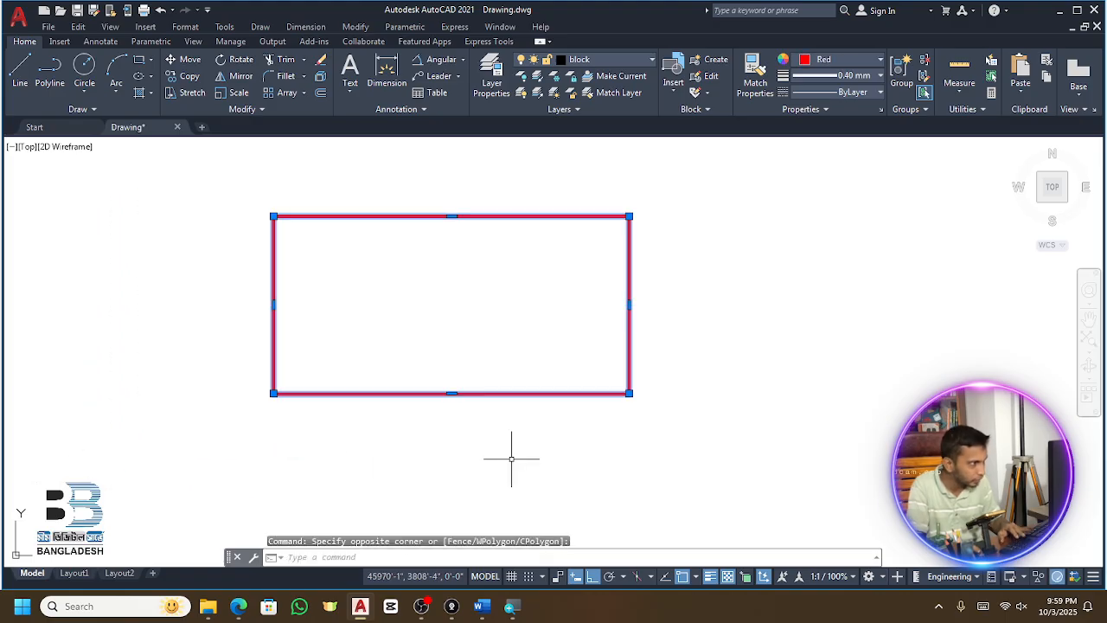
pyautogui.press('Return')
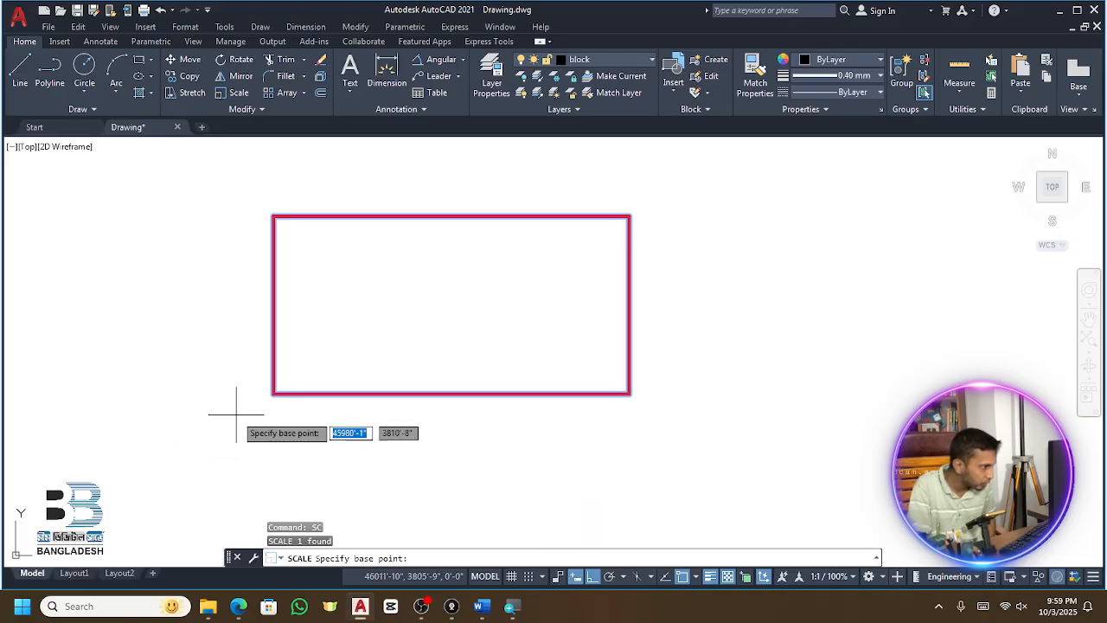
pyautogui.click(273, 393)
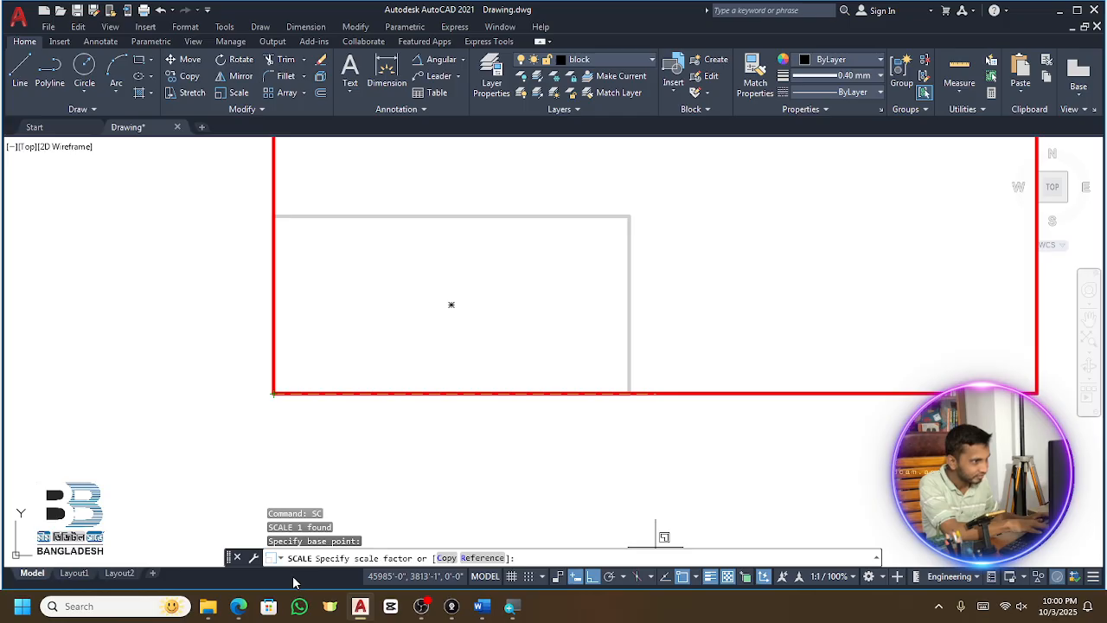
pyautogui.scroll(-6, 482, 425)
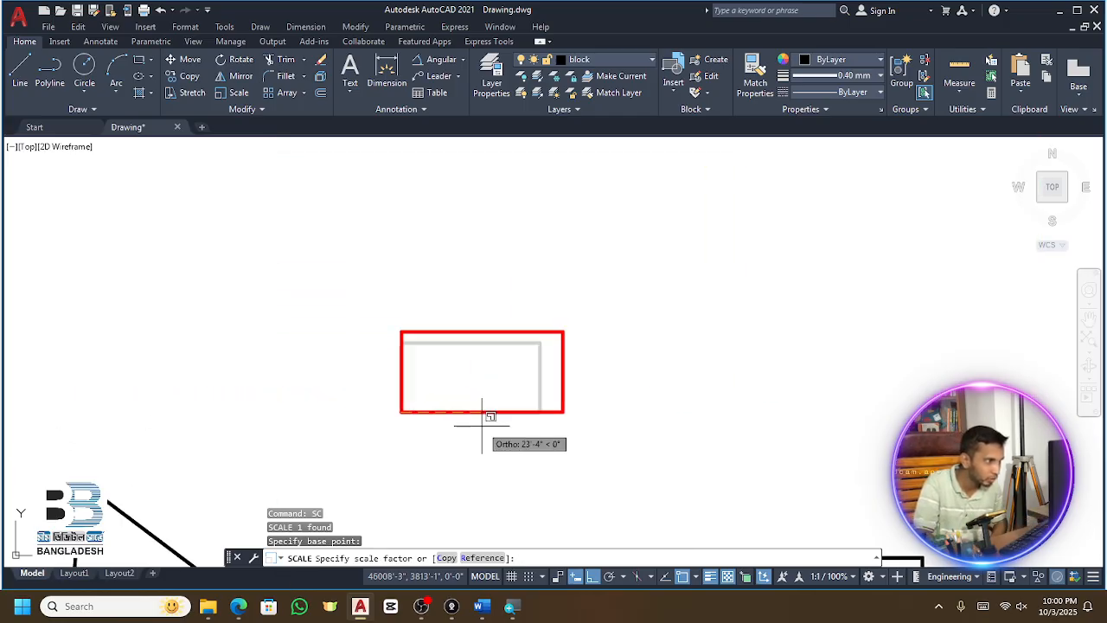
pyautogui.scroll(4, 512, 387)
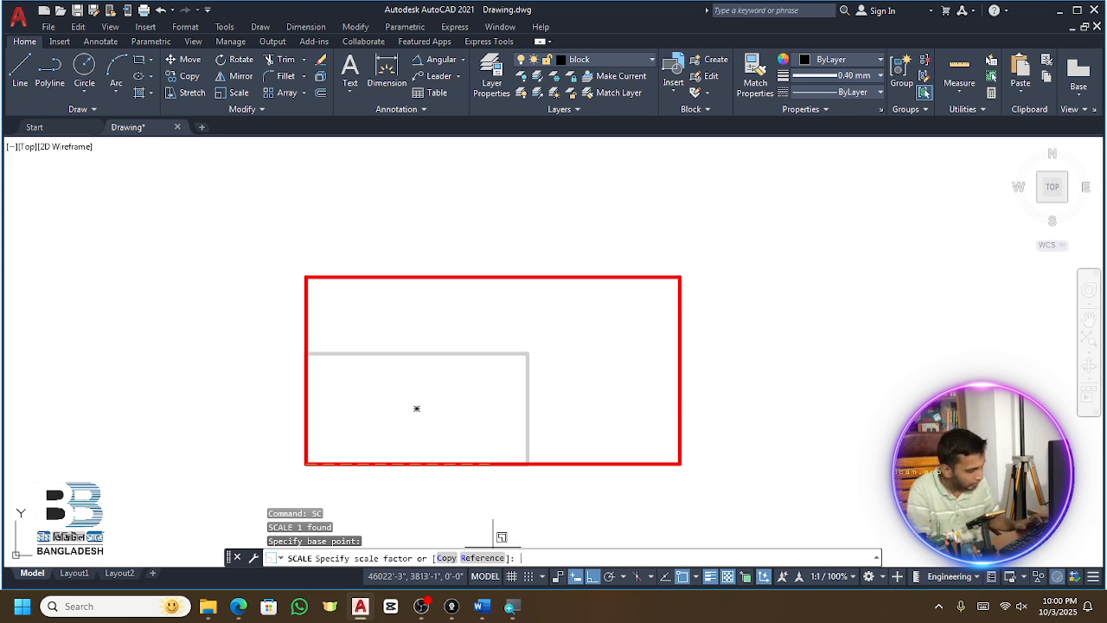
pyautogui.press('Return')
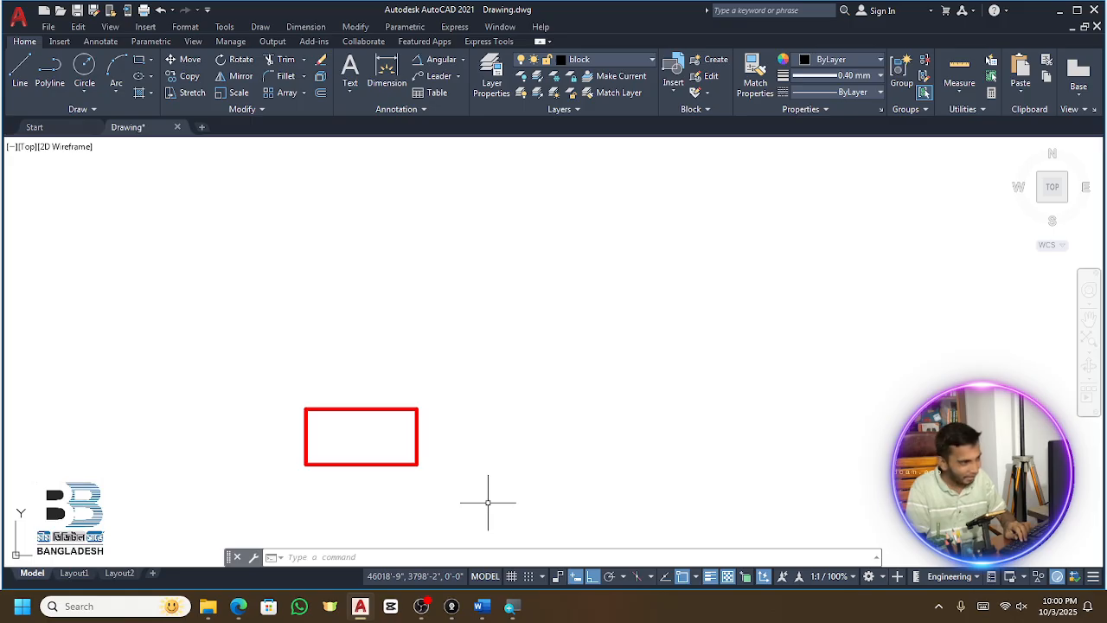
pyautogui.scroll(-2, 434, 468)
pyautogui.scroll(2, 382, 419)
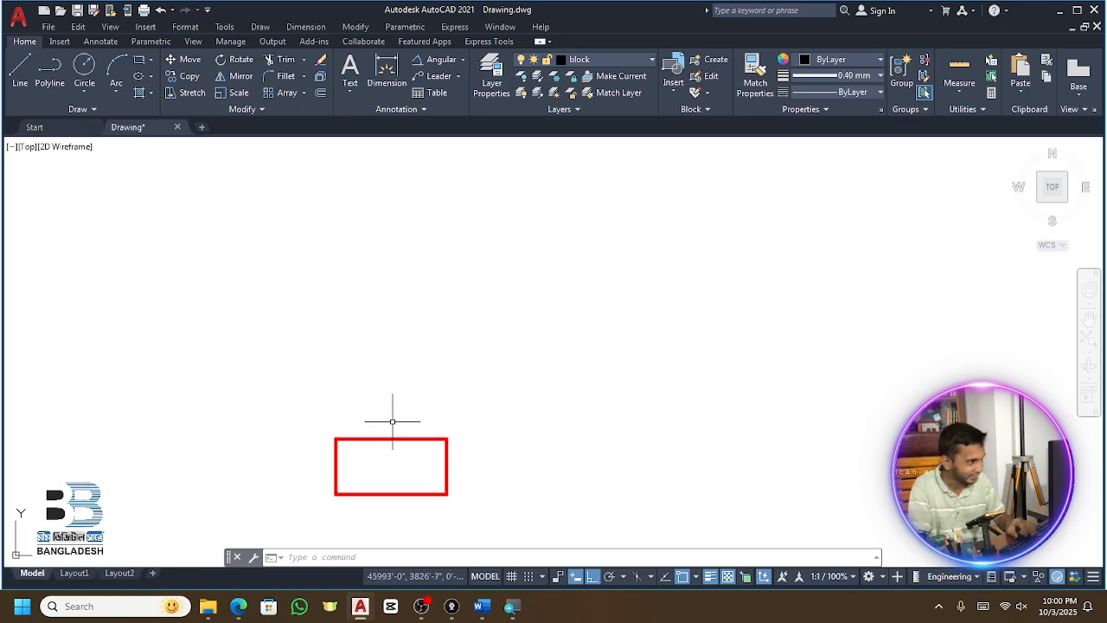
pyautogui.hotkey('ctrl', 'z')
pyautogui.hotkey('ctrl', 'z')
pyautogui.scroll(-2, 611, 376)
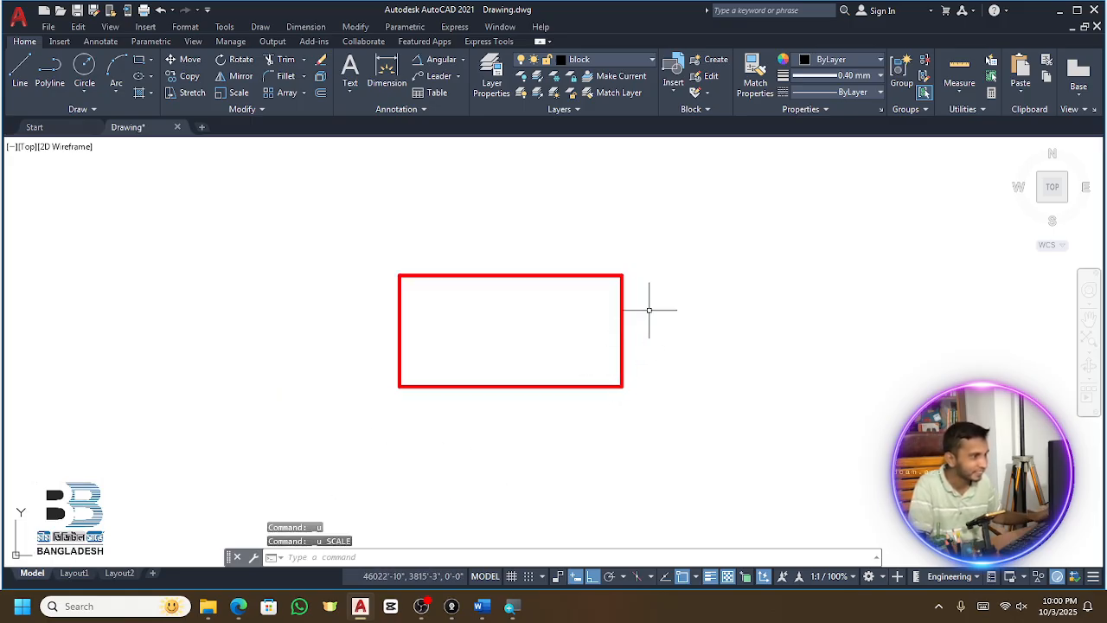
# Copy the rectangle horizontally to its right, using its lower-left corner as the base point and leaving a clear gap
pyautogui.click(650, 308)
pyautogui.click(575, 376)
pyautogui.write('co')
pyautogui.press('Return')
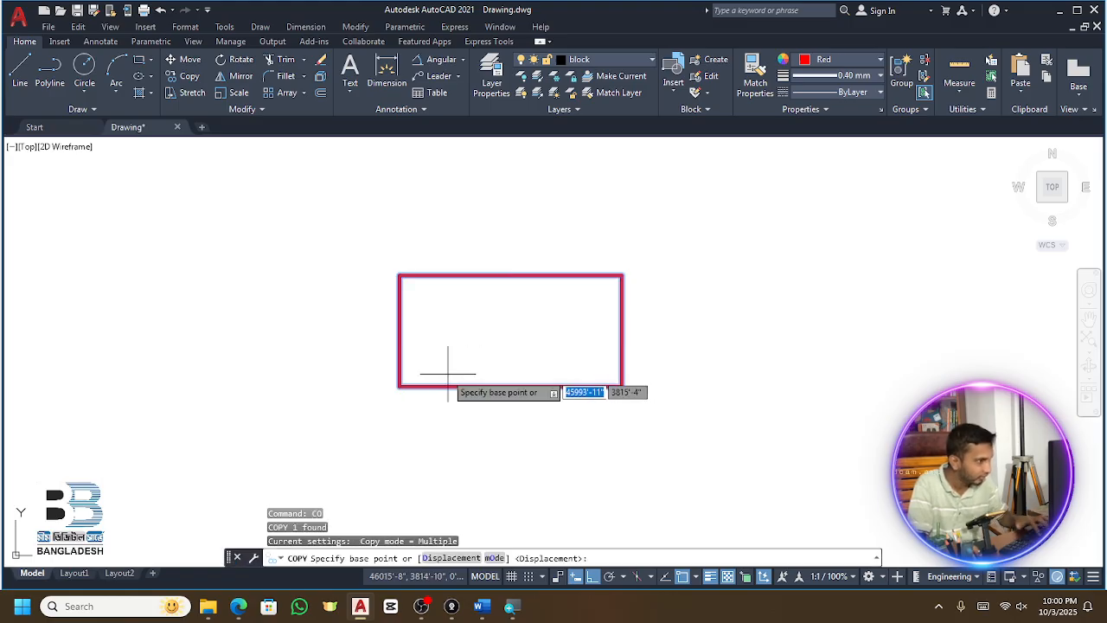
pyautogui.click(398, 386)
pyautogui.click(823, 384)
pyautogui.press('Escape')
pyautogui.click(825, 381)
pyautogui.click(801, 412)
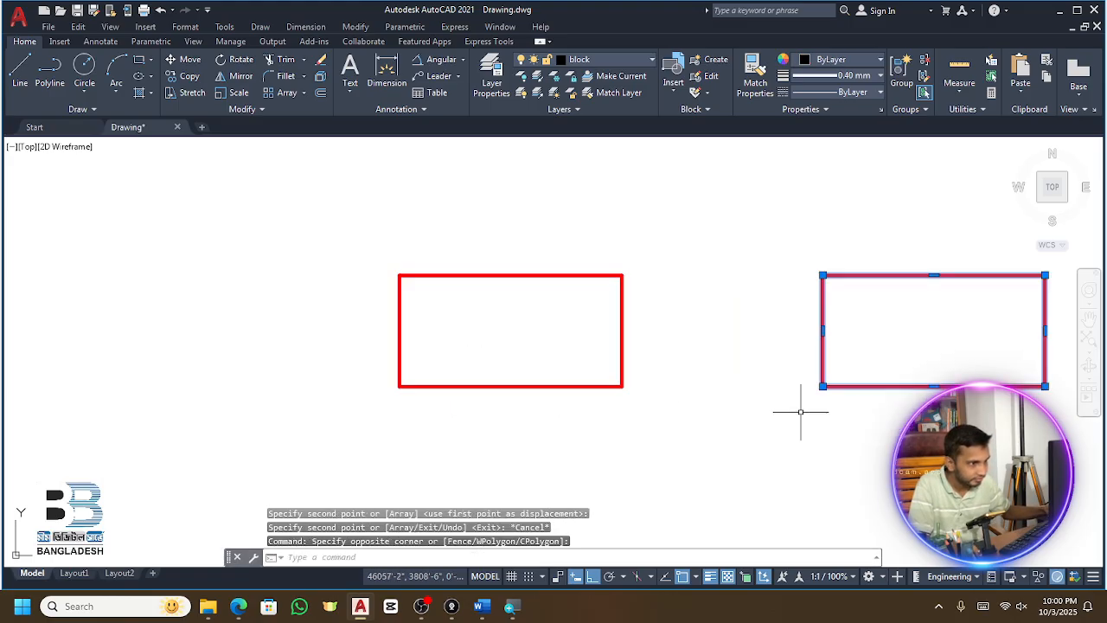
pyautogui.write('co')
pyautogui.press('Return')
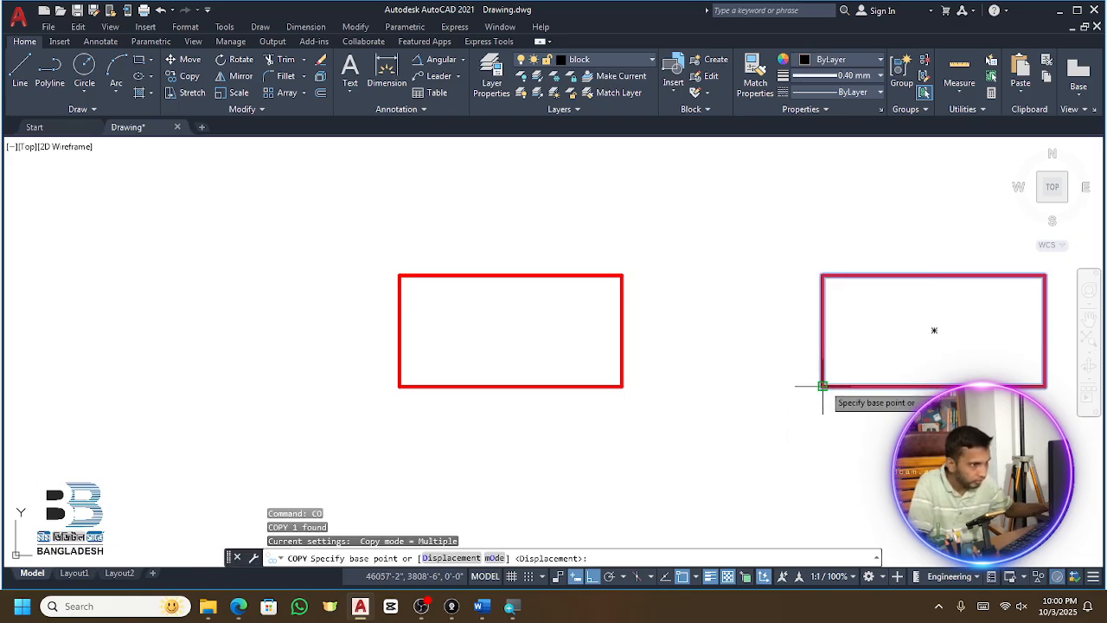
pyautogui.click(822, 386)
pyautogui.press('Escape')
# Change the colour of the original rectangle, left of its copy, from red to blue
pyautogui.click(591, 252)
pyautogui.click(539, 328)
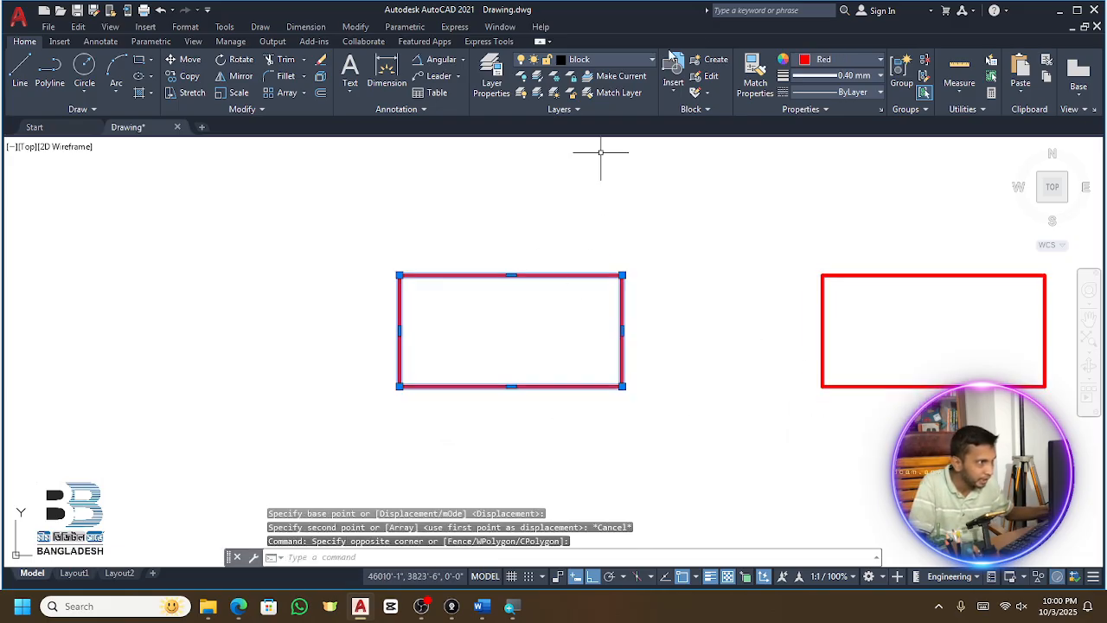
pyautogui.click(821, 59)
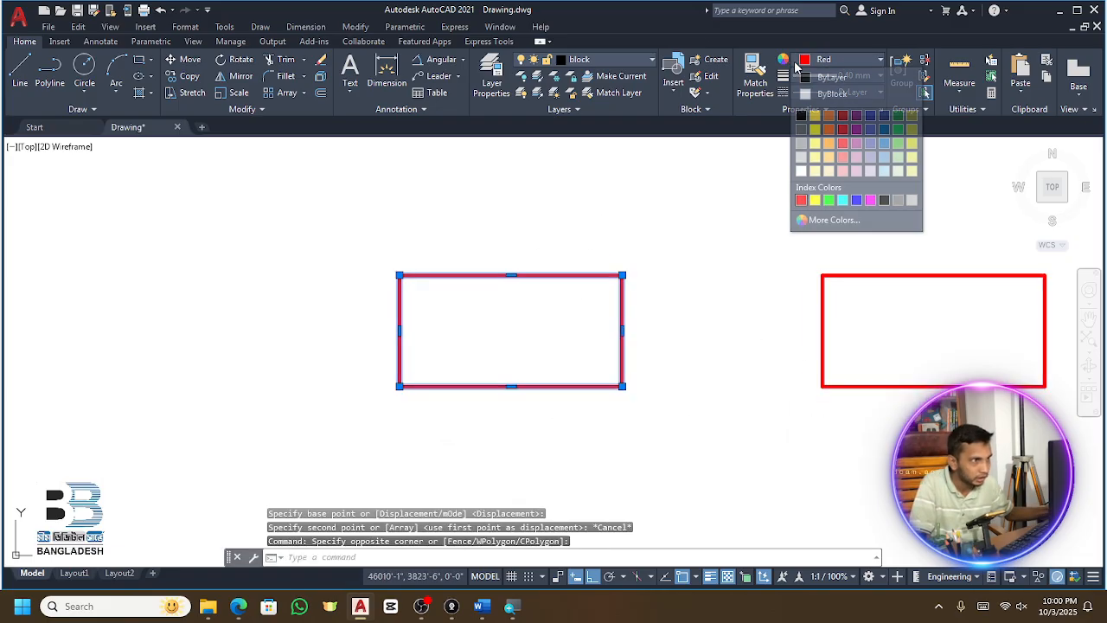
pyautogui.click(857, 200)
pyautogui.press('Escape')
# Copy the red rectangle exactly onto the blue one, matching their lower-left corners
pyautogui.click(870, 247)
pyautogui.click(788, 352)
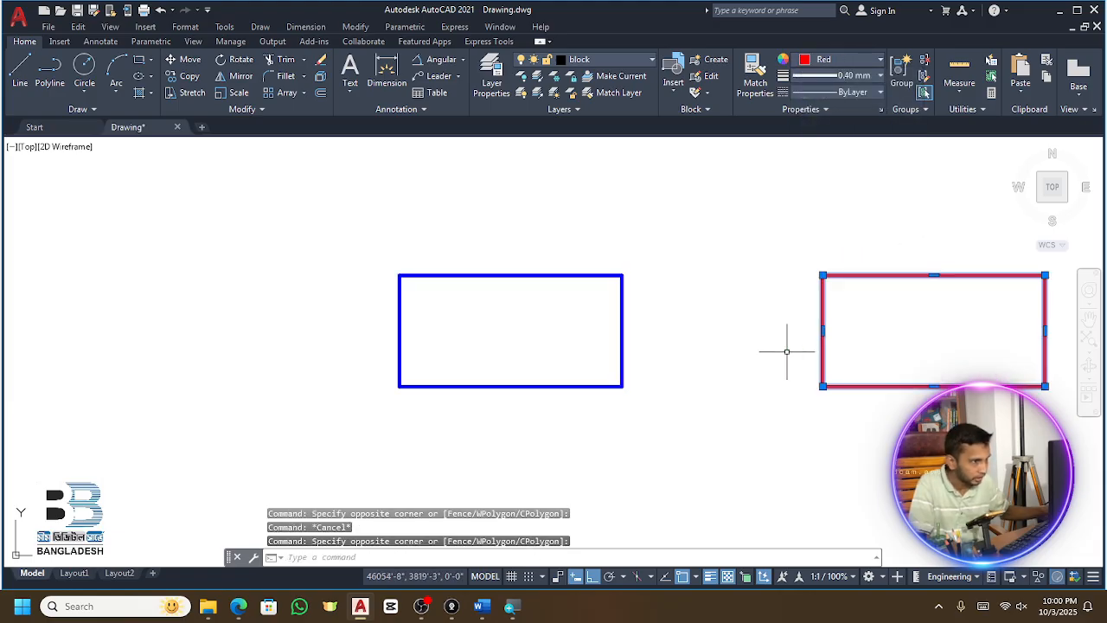
pyautogui.write('co')
pyautogui.press('Return')
pyautogui.click(822, 386)
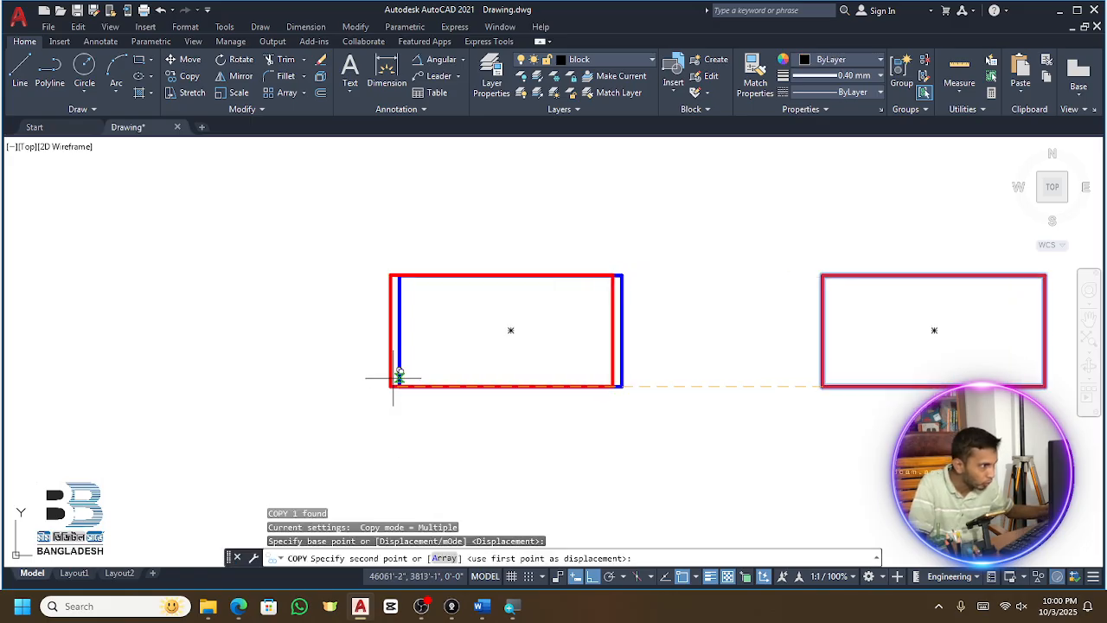
pyautogui.press('Escape')
# Scale the red rectangle lying over the blue one by a factor of 1.5 about its lower-left corner
pyautogui.scroll(2, 571, 314)
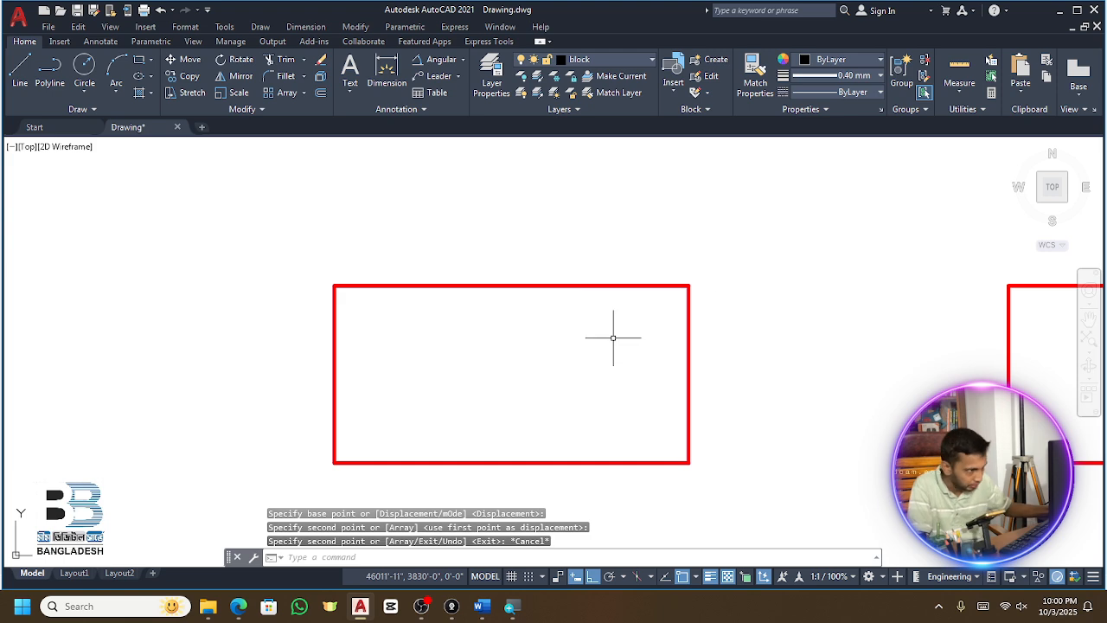
pyautogui.scroll(-2, 648, 354)
pyautogui.scroll(2, 551, 309)
pyautogui.click(553, 308)
pyautogui.press('Escape')
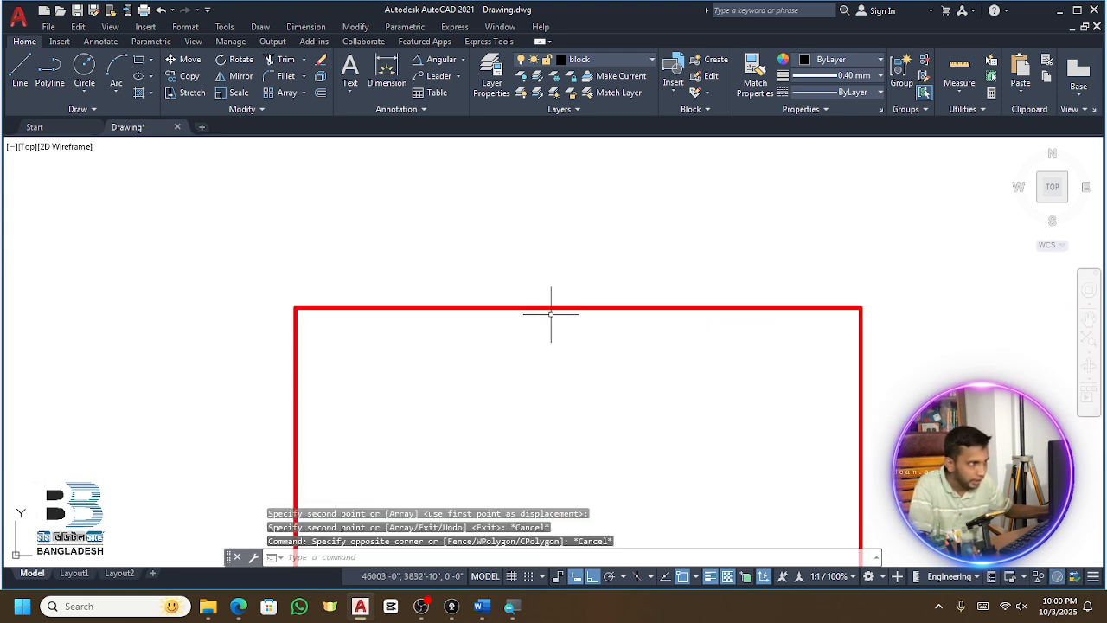
pyautogui.click(557, 307)
pyautogui.scroll(-2, 804, 266)
pyautogui.scroll(2, 745, 310)
pyautogui.scroll(-1, 722, 328)
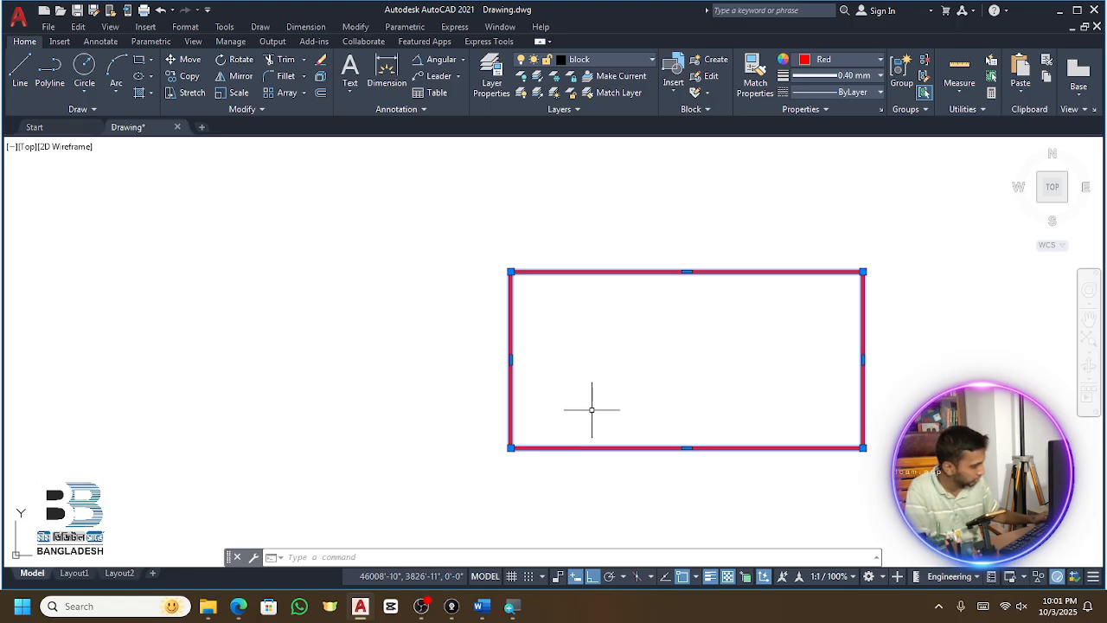
pyautogui.press('Return')
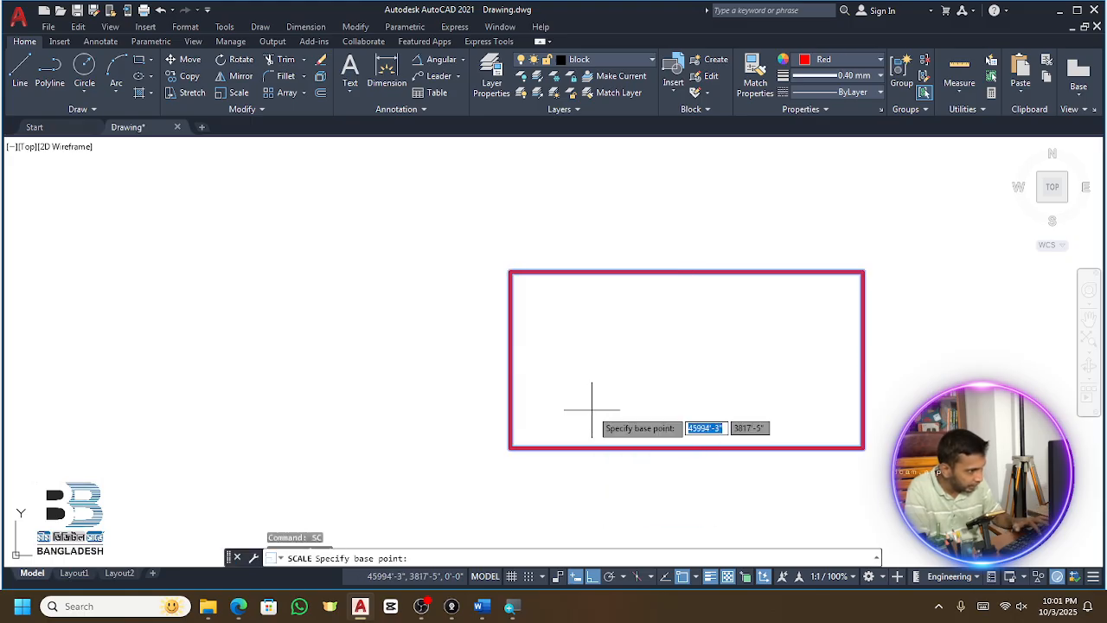
pyautogui.click(510, 447)
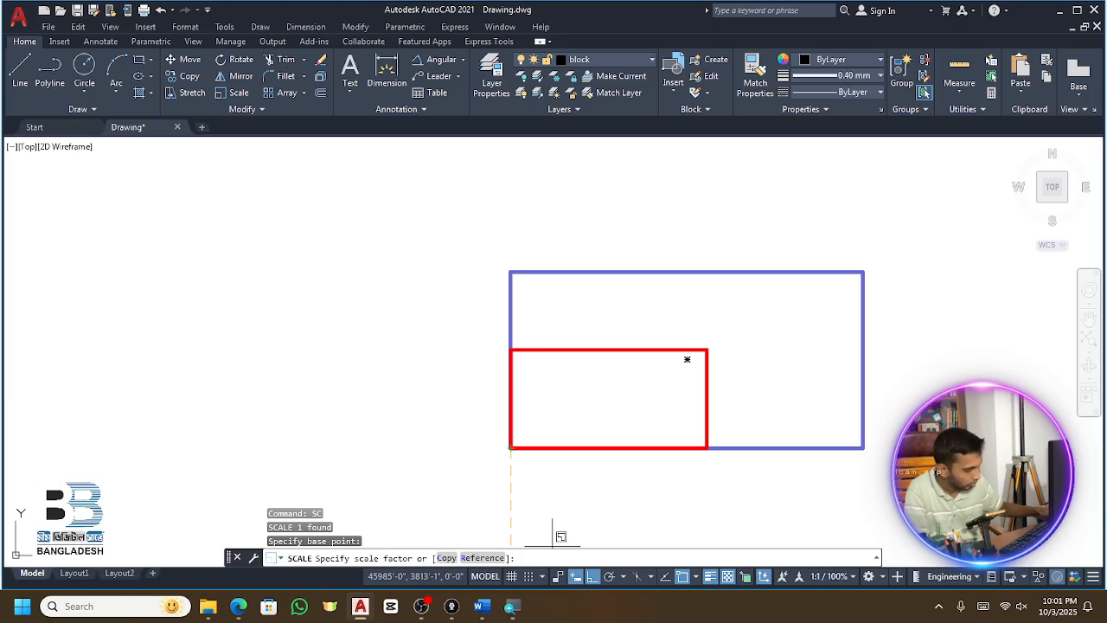
pyautogui.write('.5')
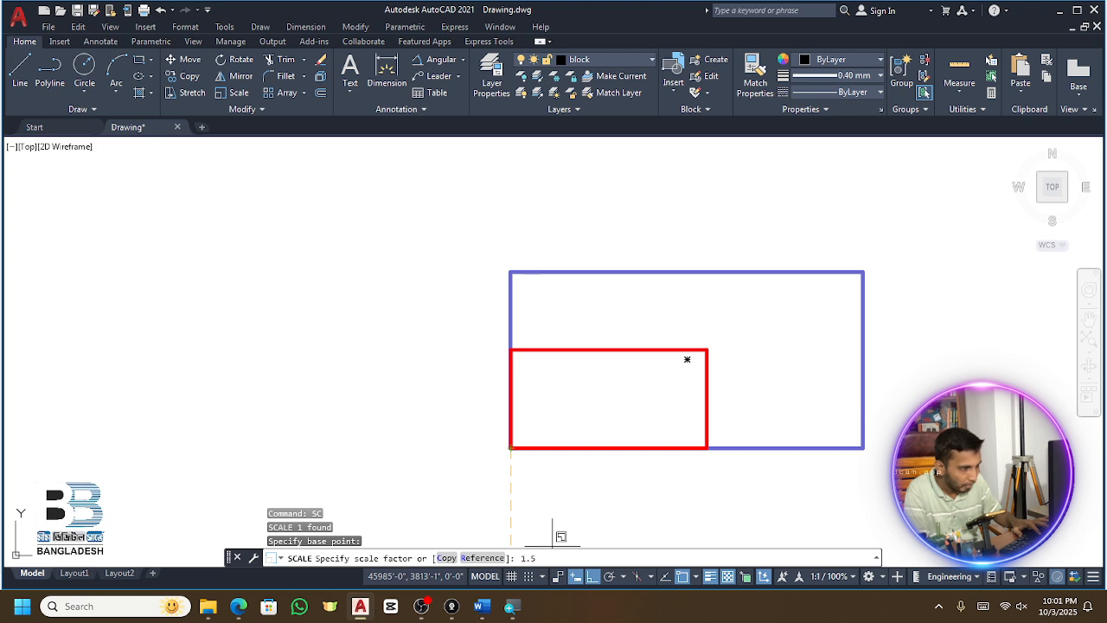
pyautogui.press('Return')
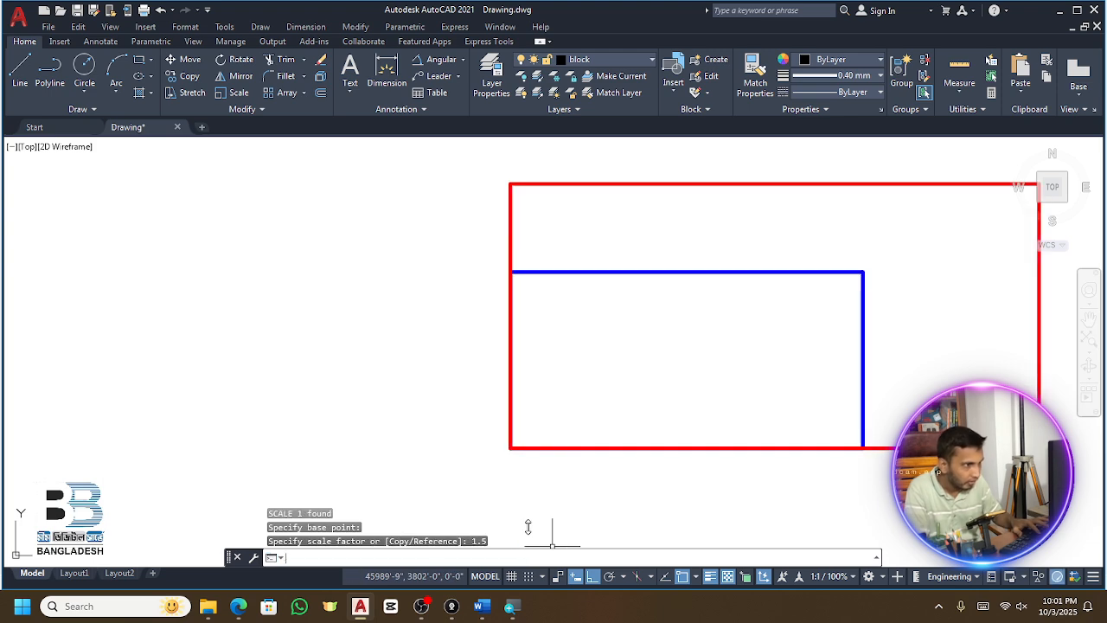
# Dimension the blue rectangle's width, placing the dimension line just above its upper edge
pyautogui.scroll(-4, 549, 453)
pyautogui.scroll(4, 575, 403)
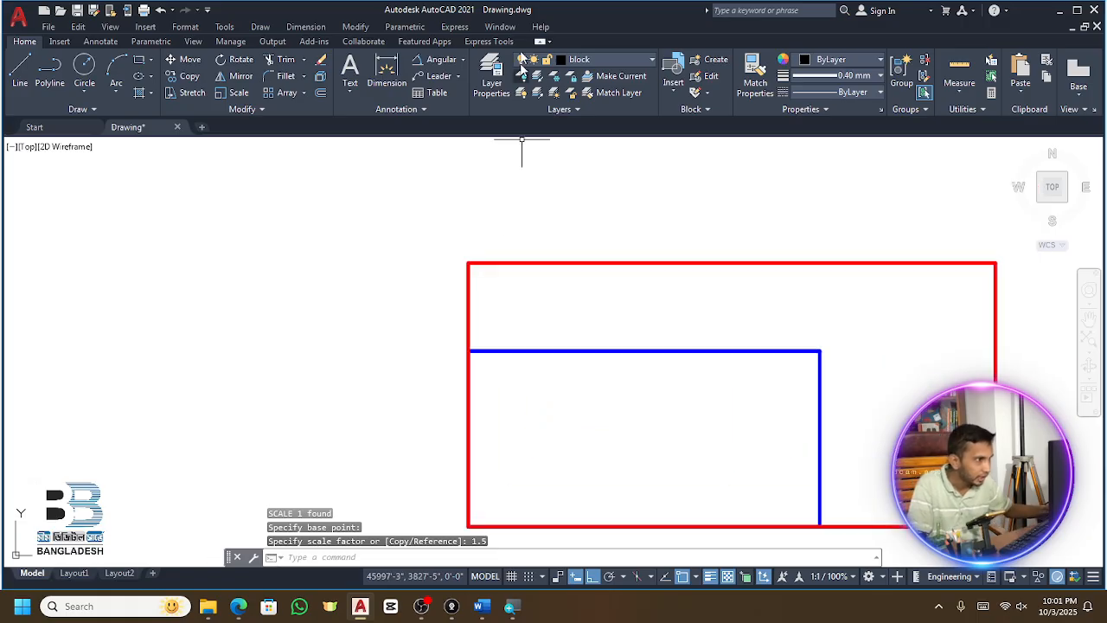
pyautogui.click(387, 71)
pyautogui.click(469, 350)
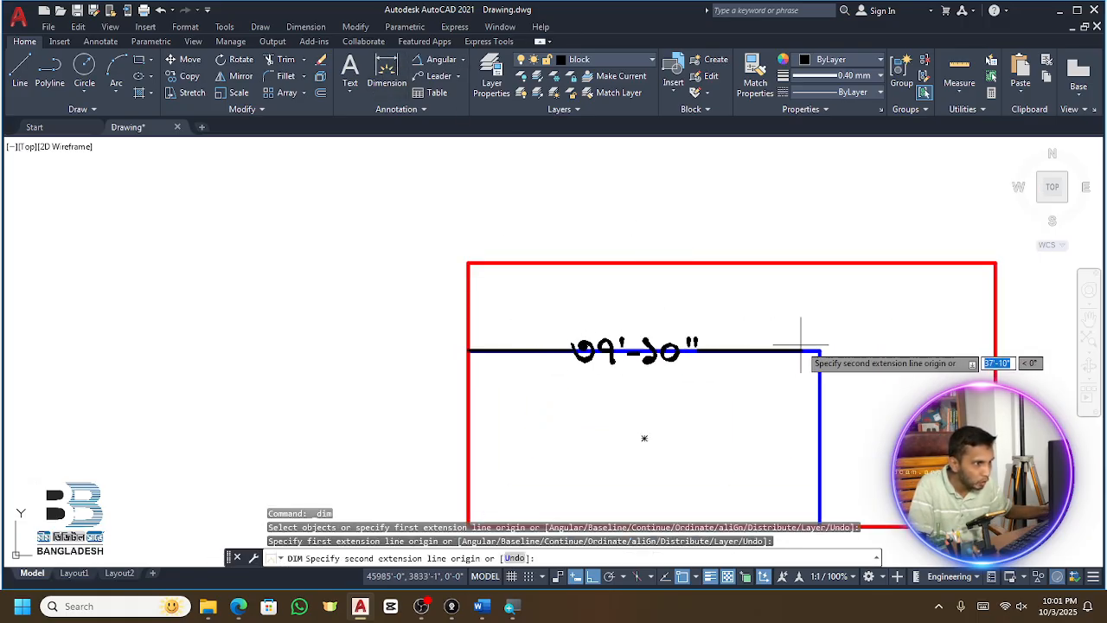
pyautogui.click(820, 350)
pyautogui.click(818, 331)
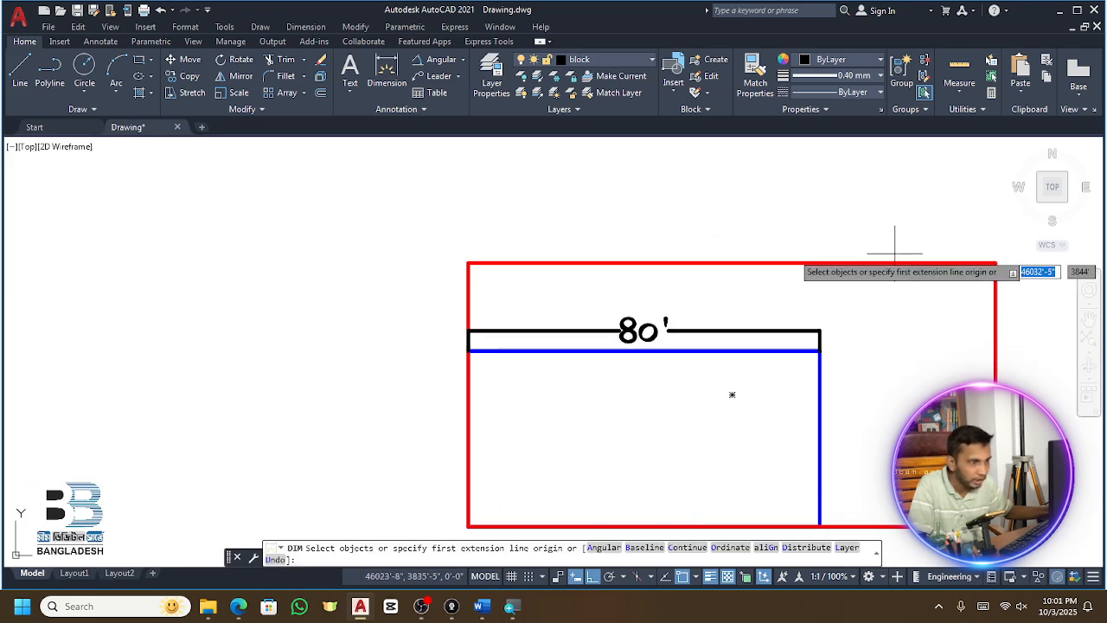
# Dimension the enlarged red rectangle's width, placing the dimension line above its upper edge
pyautogui.scroll(-2, 721, 254)
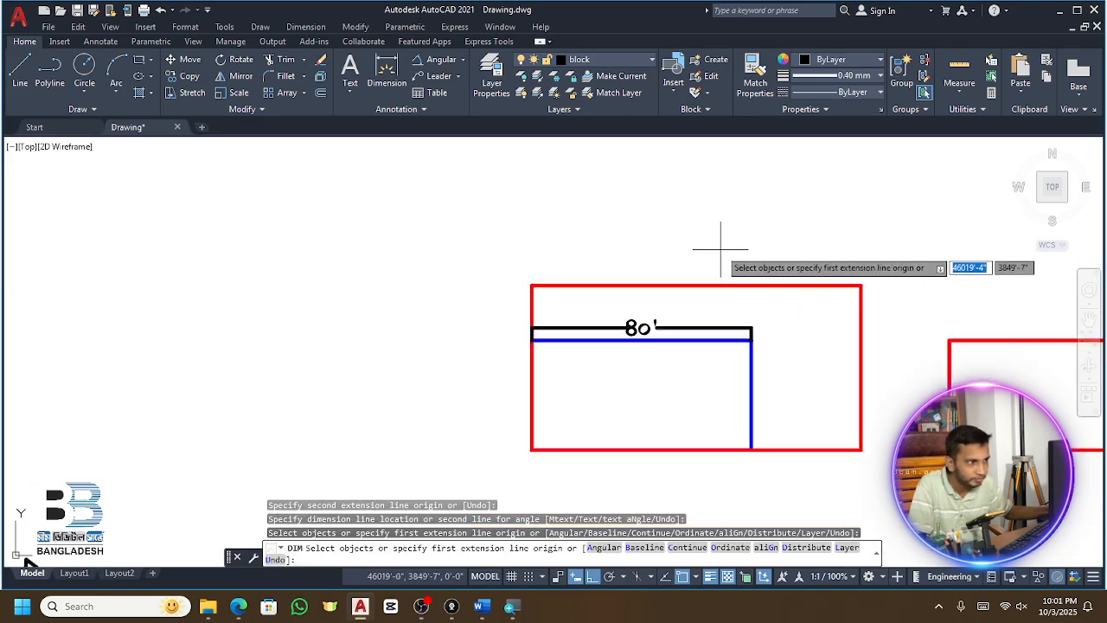
pyautogui.scroll(2, 722, 255)
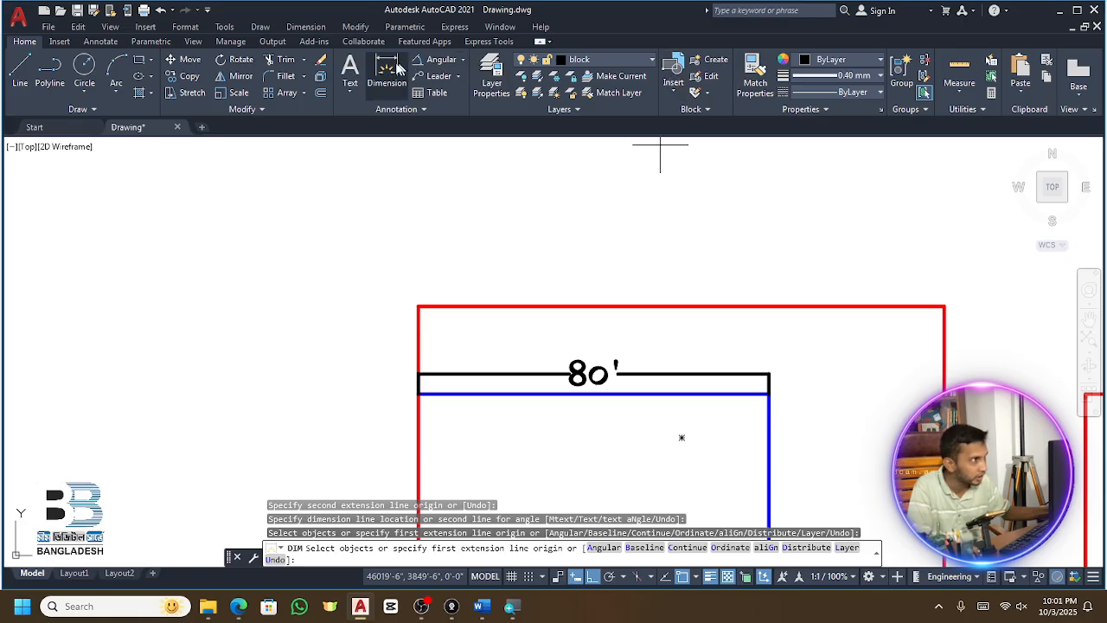
pyautogui.click(419, 305)
pyautogui.click(945, 305)
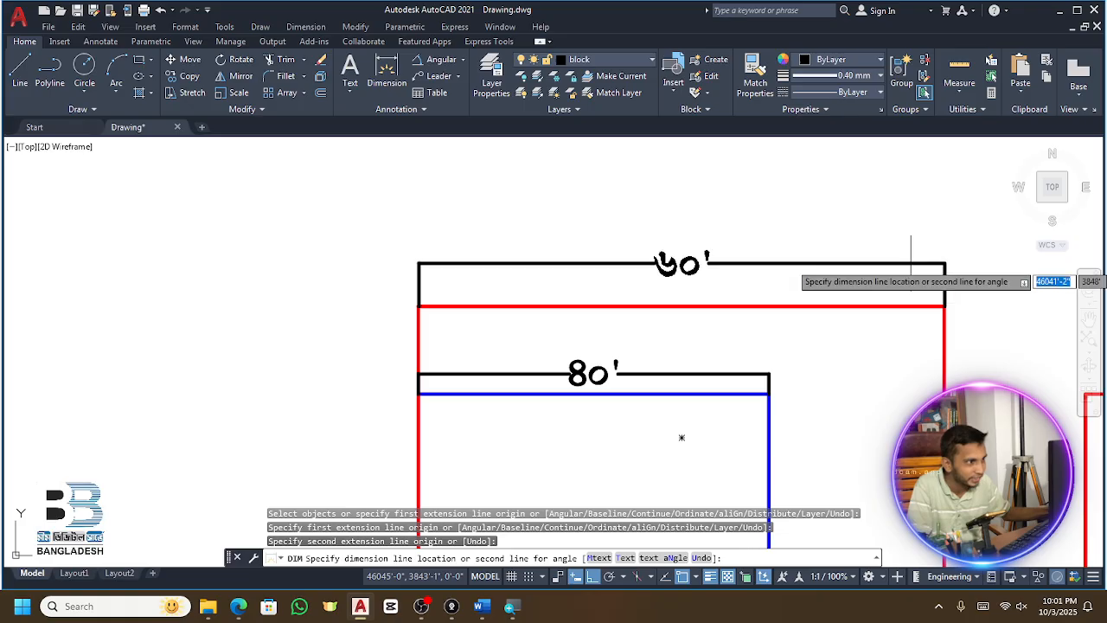
pyautogui.click(787, 259)
# Dimension the blue rectangle's height, placing the dimension line just right of its right edge
pyautogui.scroll(-2, 786, 160)
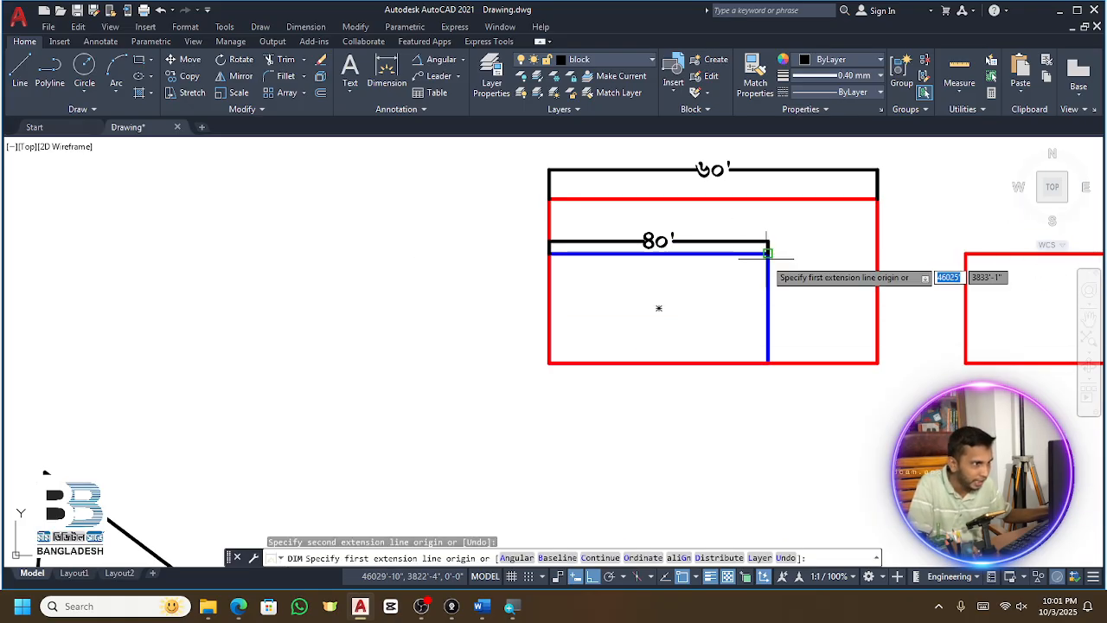
pyautogui.click(768, 355)
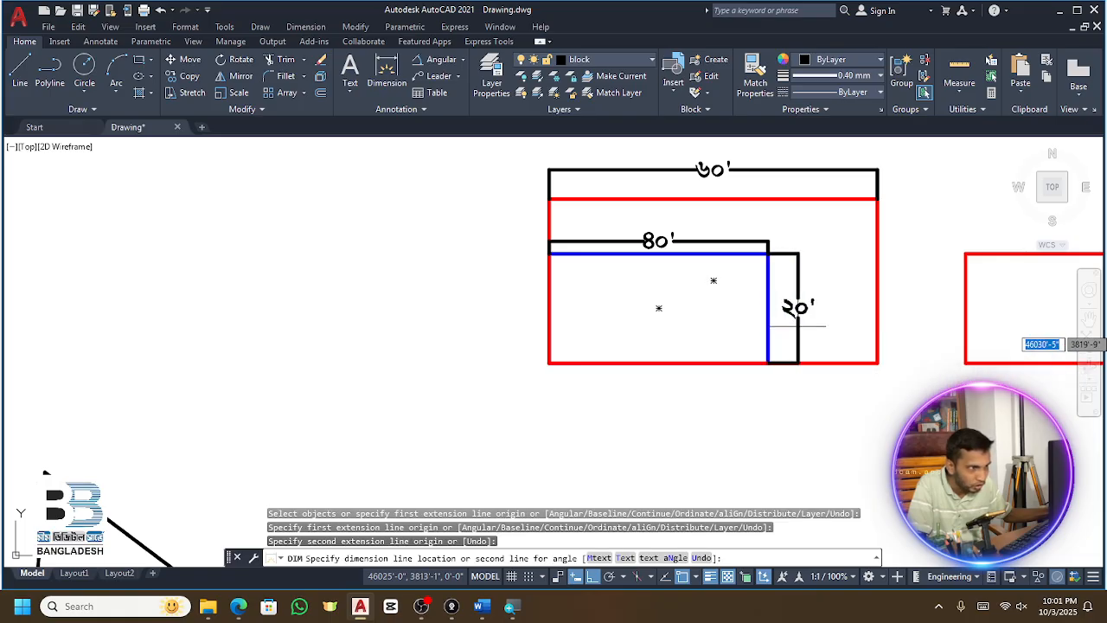
pyautogui.click(797, 307)
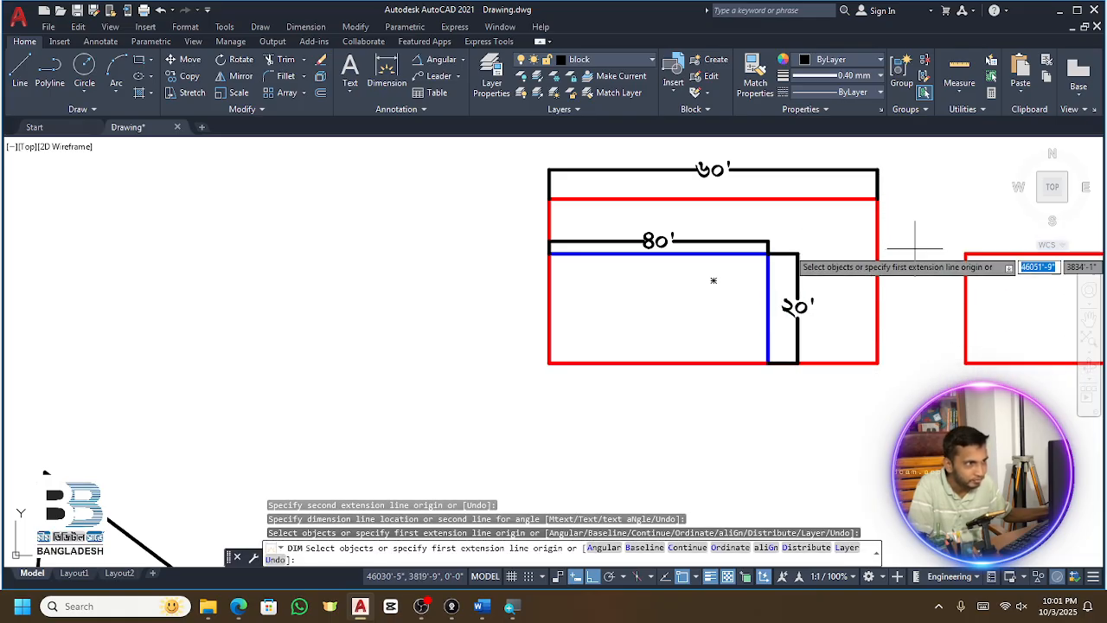
pyautogui.press('Return')
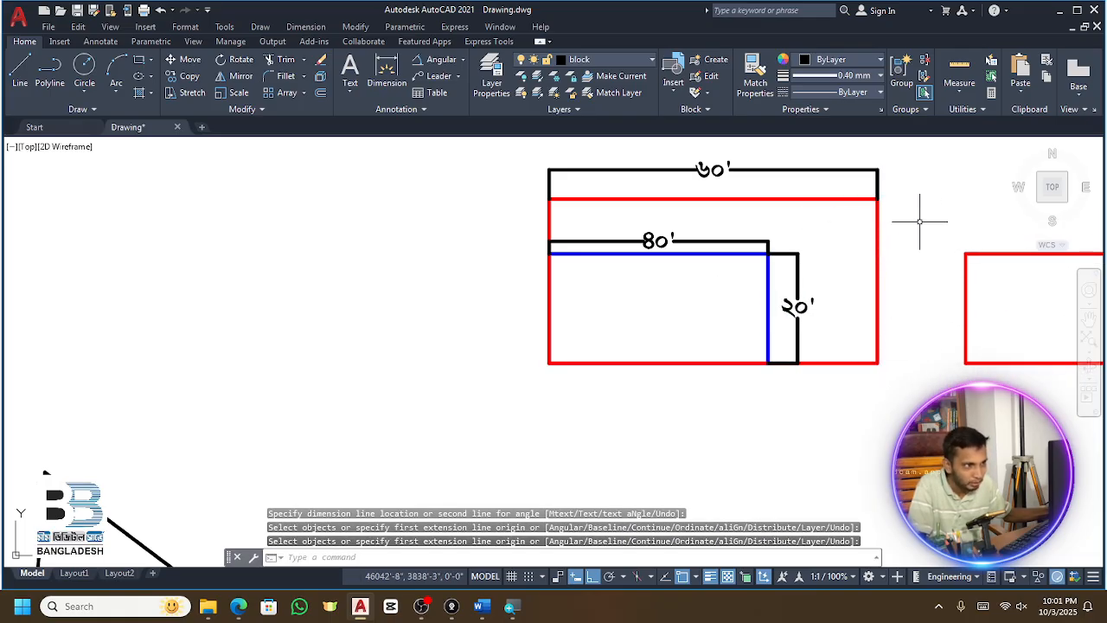
# Dimension the enlarged red rectangle's height, placing the dimension line outside its right edge
pyautogui.click(387, 71)
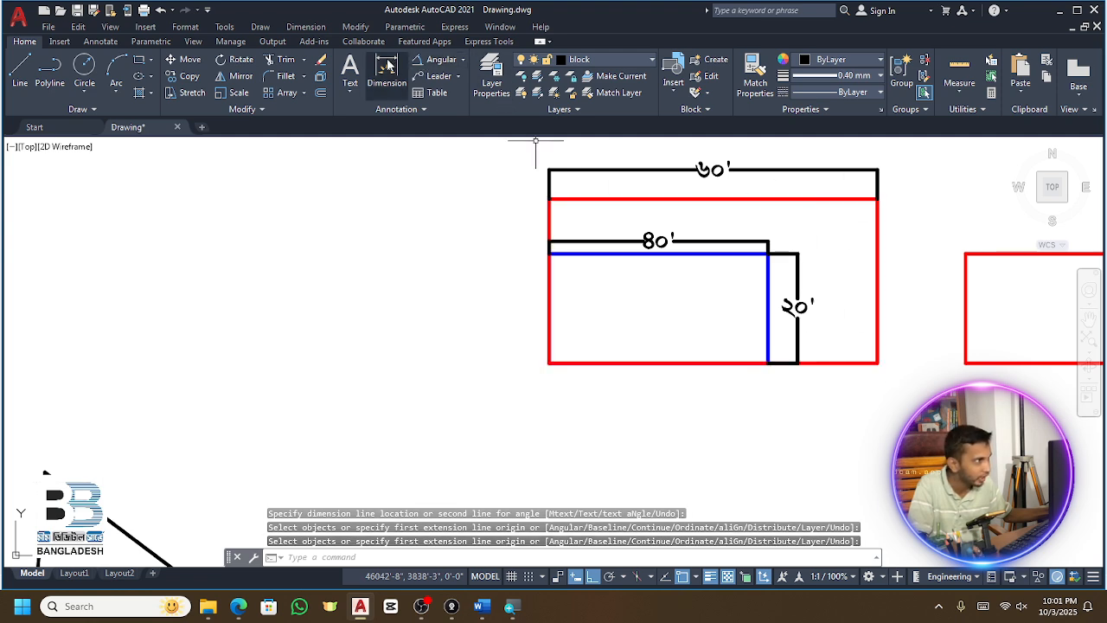
pyautogui.click(878, 198)
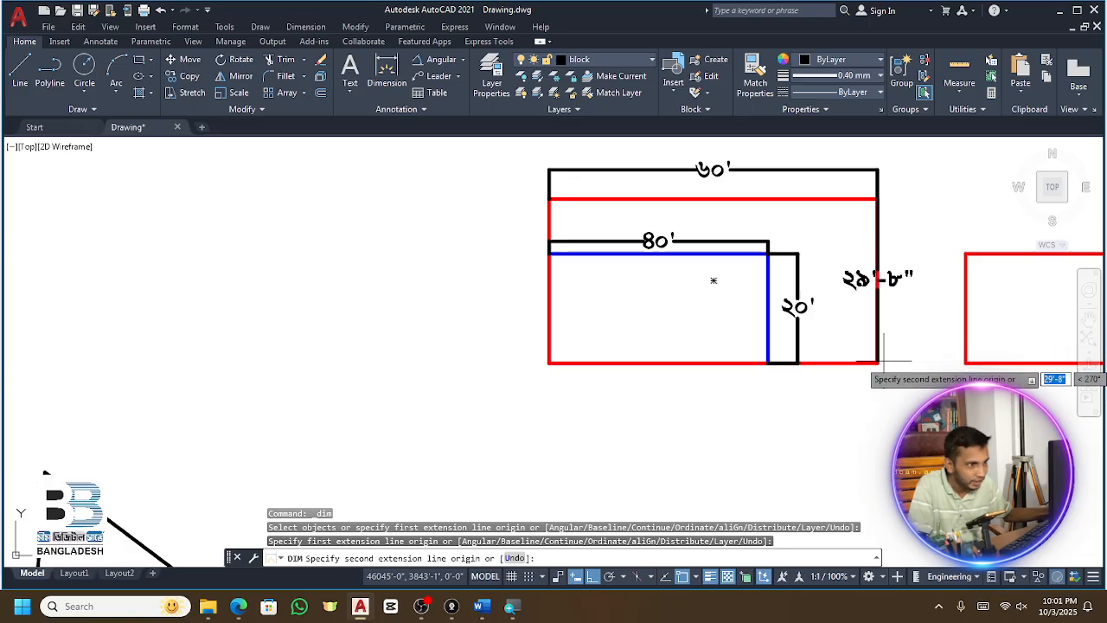
pyautogui.click(877, 363)
pyautogui.click(907, 282)
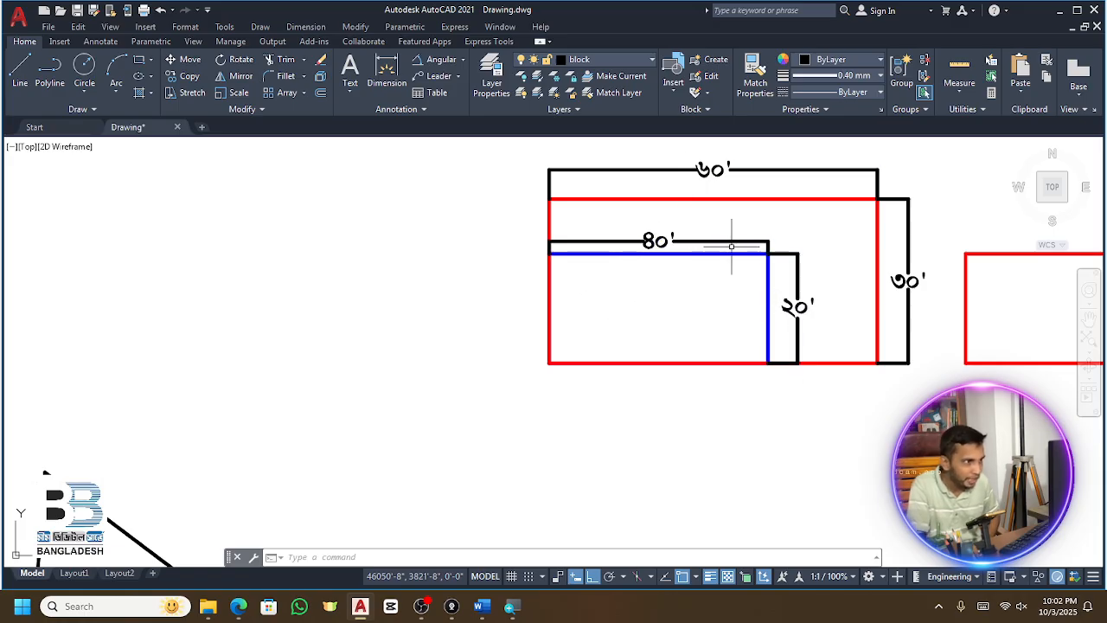
# Compare the blue rectangle and its dimensions with the enlarged red rectangle and its dimensions by highlighting each set
pyautogui.click(794, 238)
pyautogui.click(701, 301)
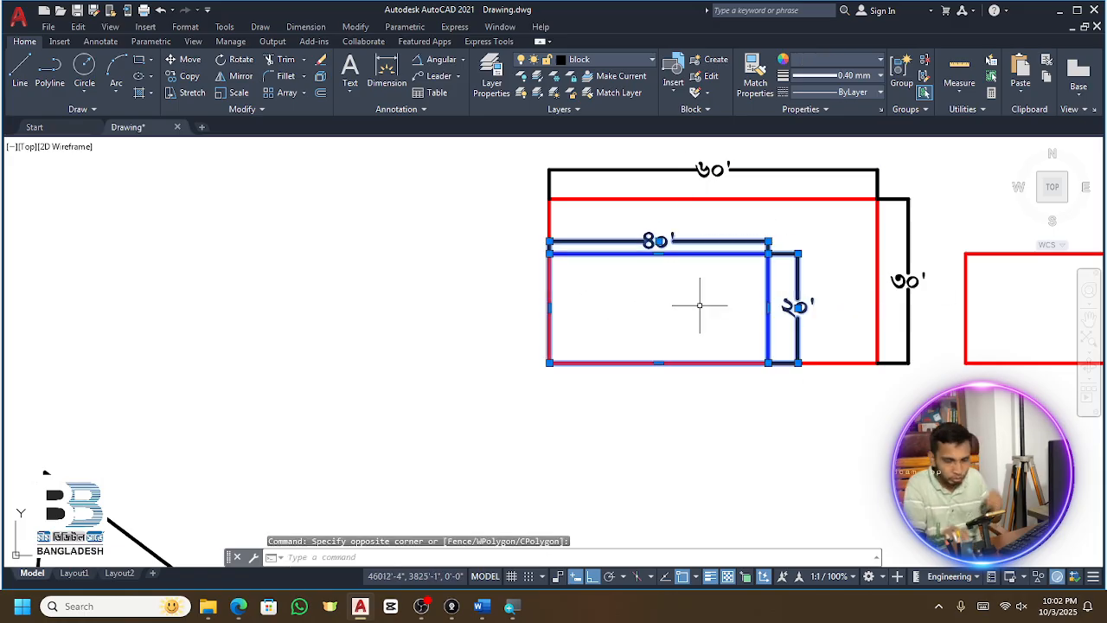
pyautogui.press('Escape')
pyautogui.click(925, 157)
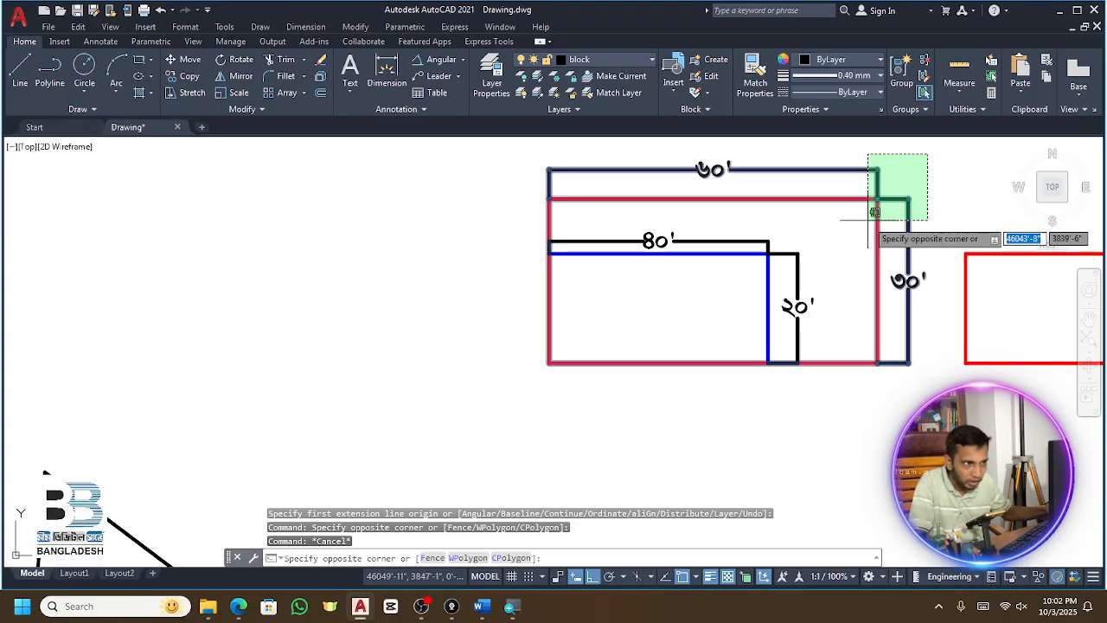
pyautogui.click(860, 237)
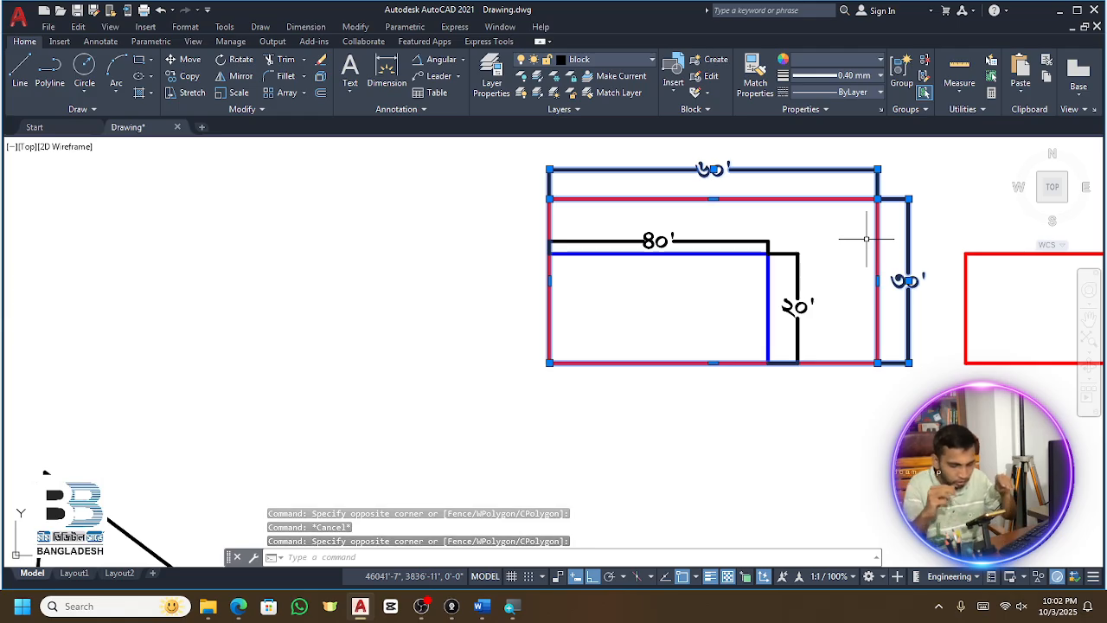
pyautogui.scroll(-1, 866, 238)
pyautogui.scroll(3, 853, 240)
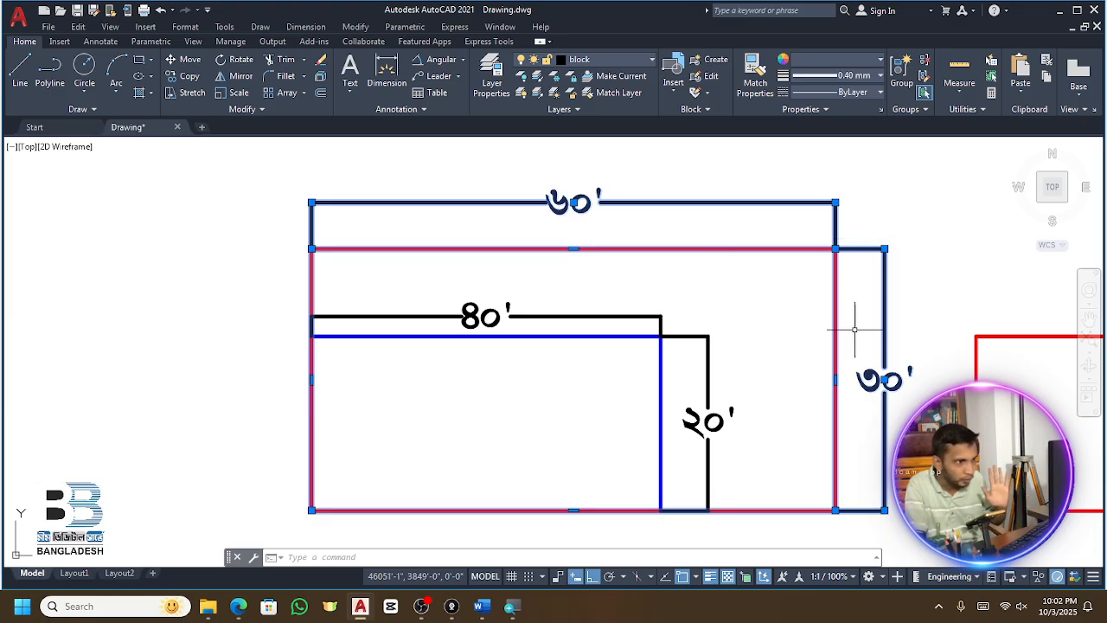
pyautogui.scroll(-1, 855, 316)
pyautogui.press('Escape')
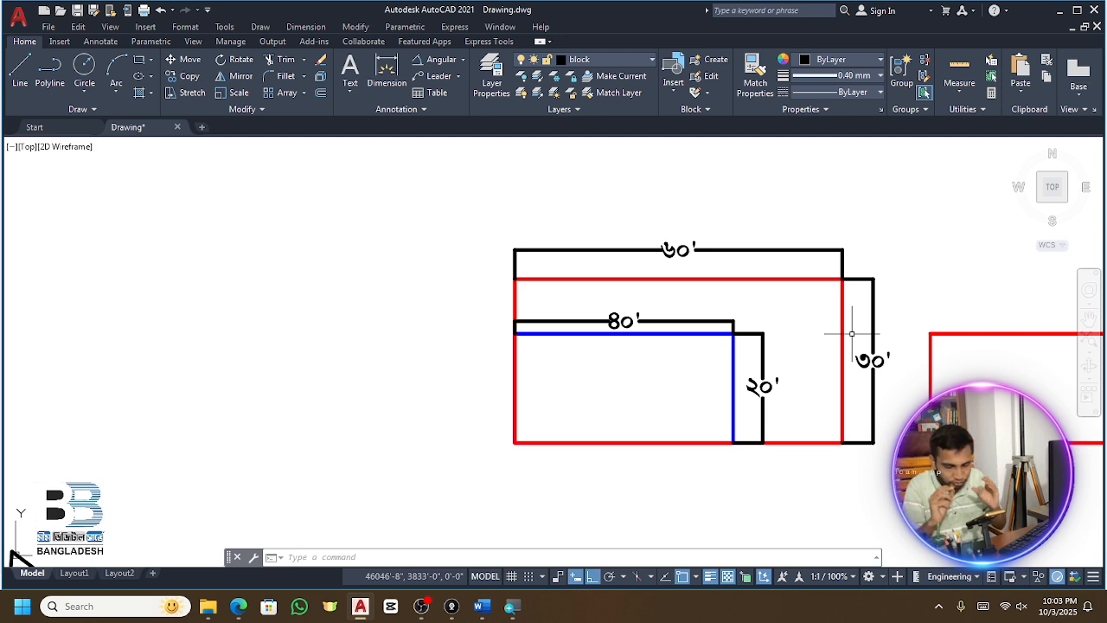
# Erase all the shapes, rectangles and dimensions in the drawing
pyautogui.scroll(-8, 620, 305)
pyautogui.press('Escape')
pyautogui.press('Escape')
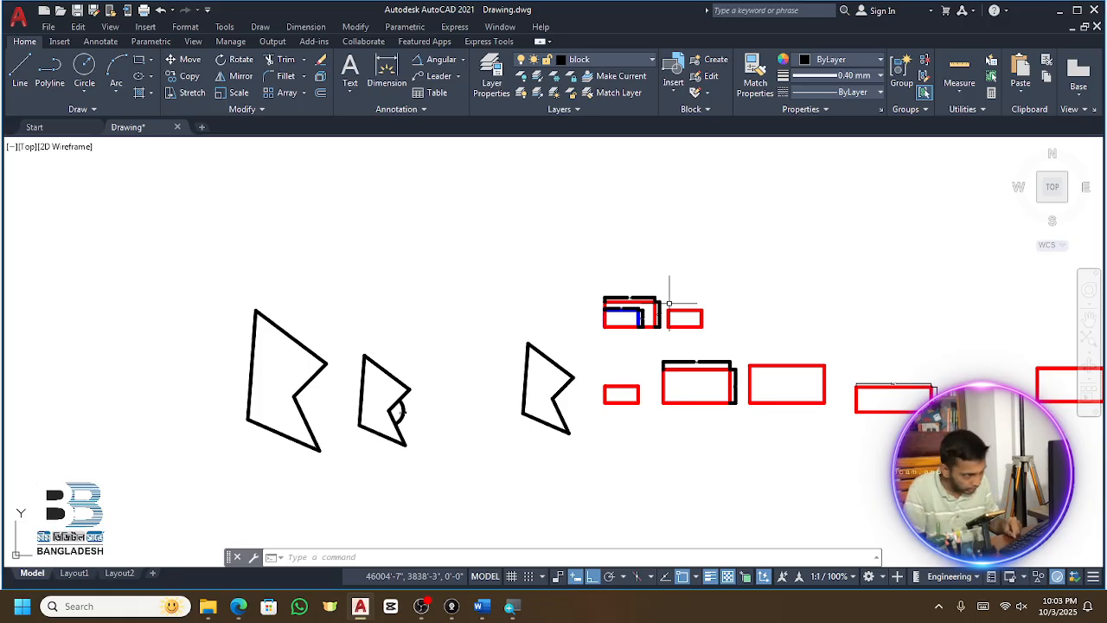
pyautogui.scroll(-8, 711, 289)
pyautogui.scroll(4, 719, 257)
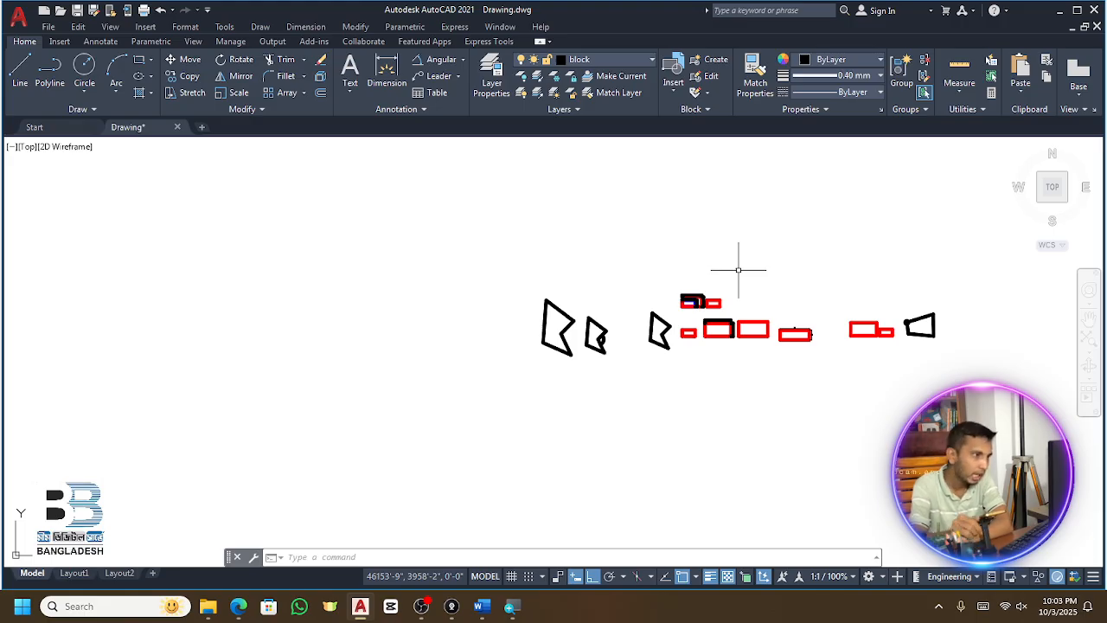
pyautogui.click(965, 266)
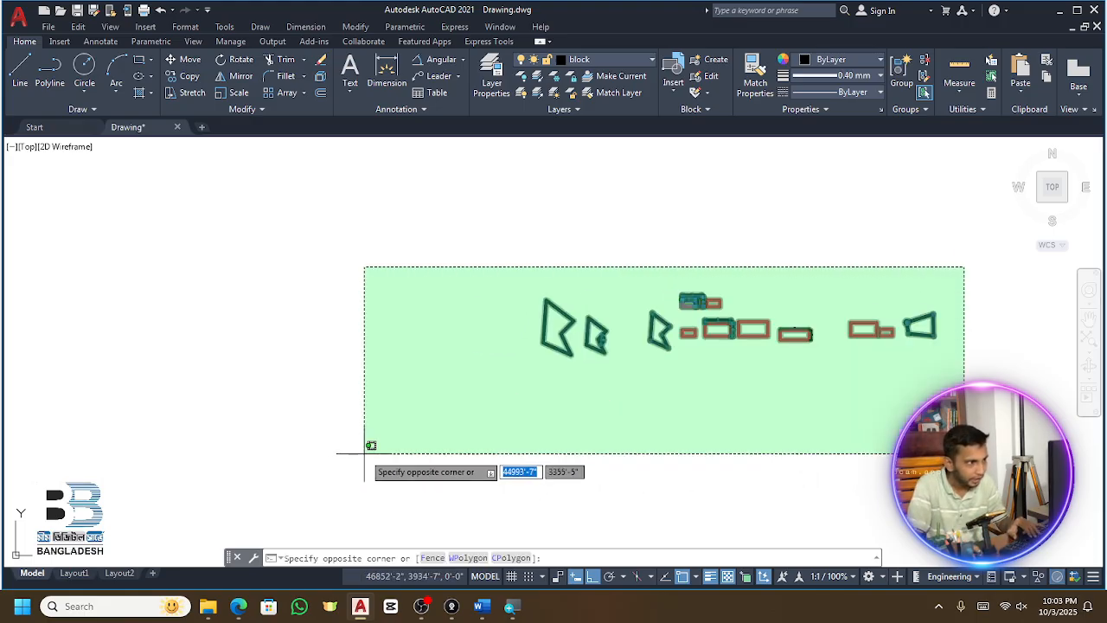
pyautogui.click(371, 446)
pyautogui.press('Delete')
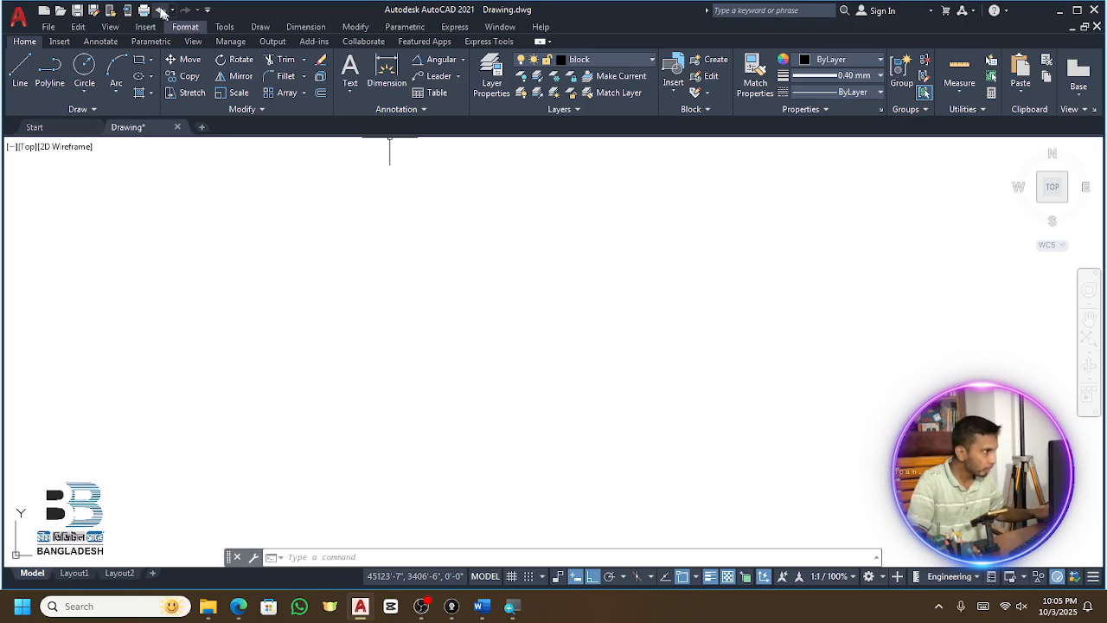
pyautogui.press('super+plus')
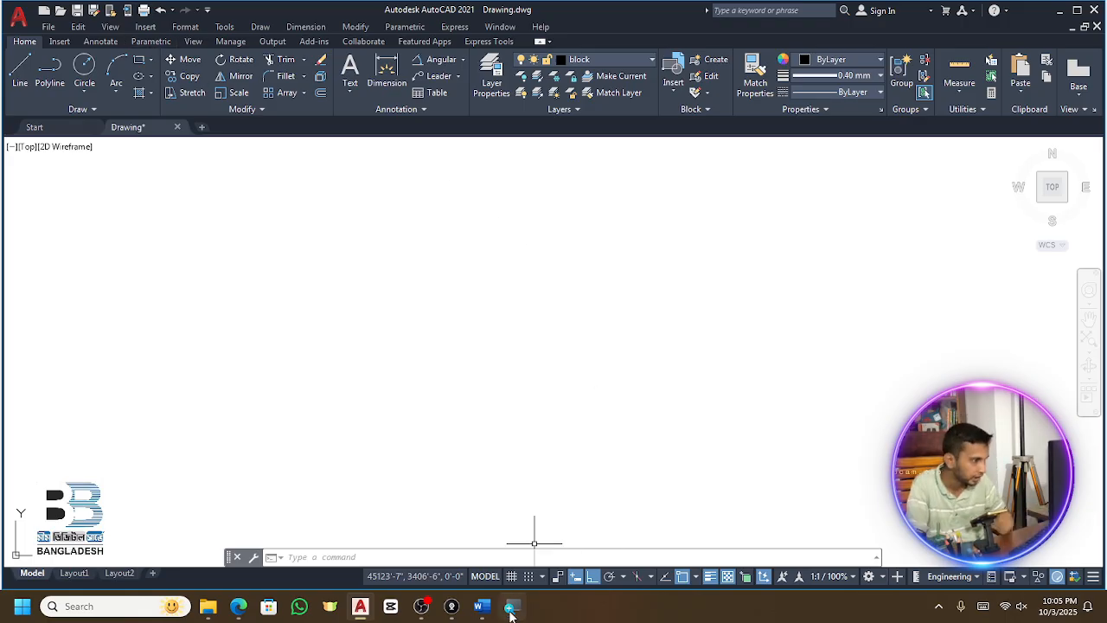
pyautogui.click(310, 117)
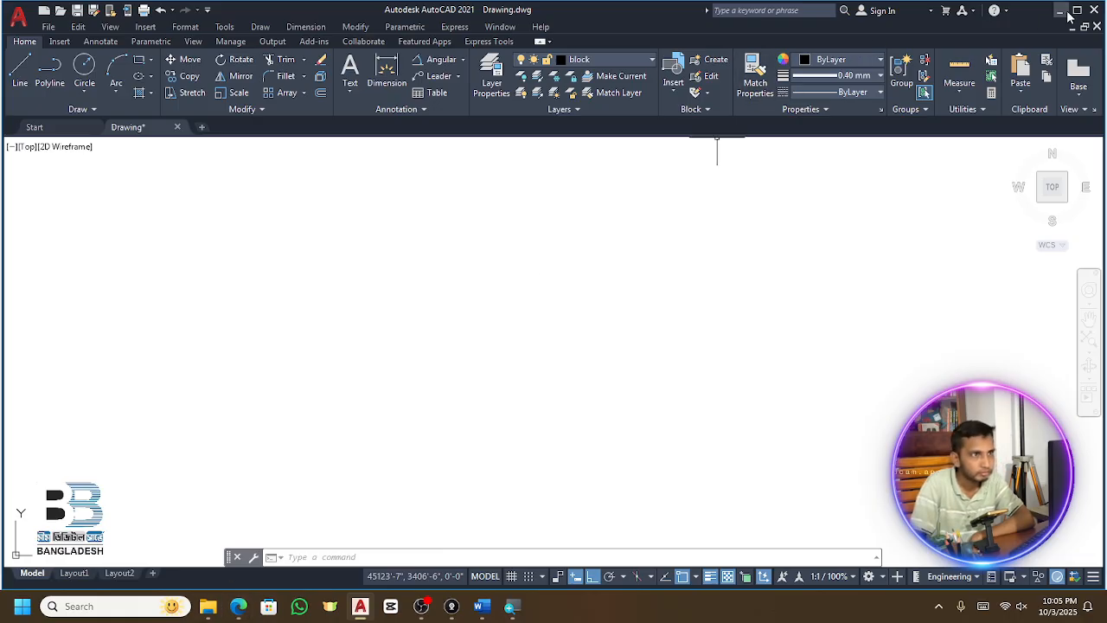
# Minimize the drawing and meeting windows, and open the AutoCAD cLASS folder on the desktop
pyautogui.click(1060, 10)
pyautogui.click(1030, 13)
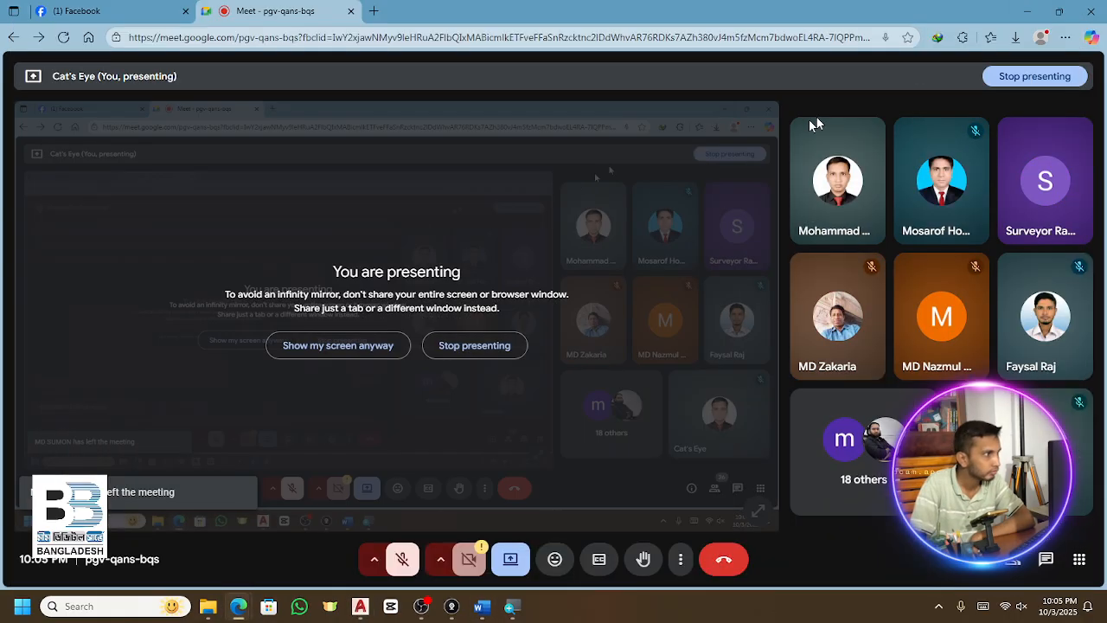
pyautogui.click(1026, 12)
pyautogui.click(1019, 15)
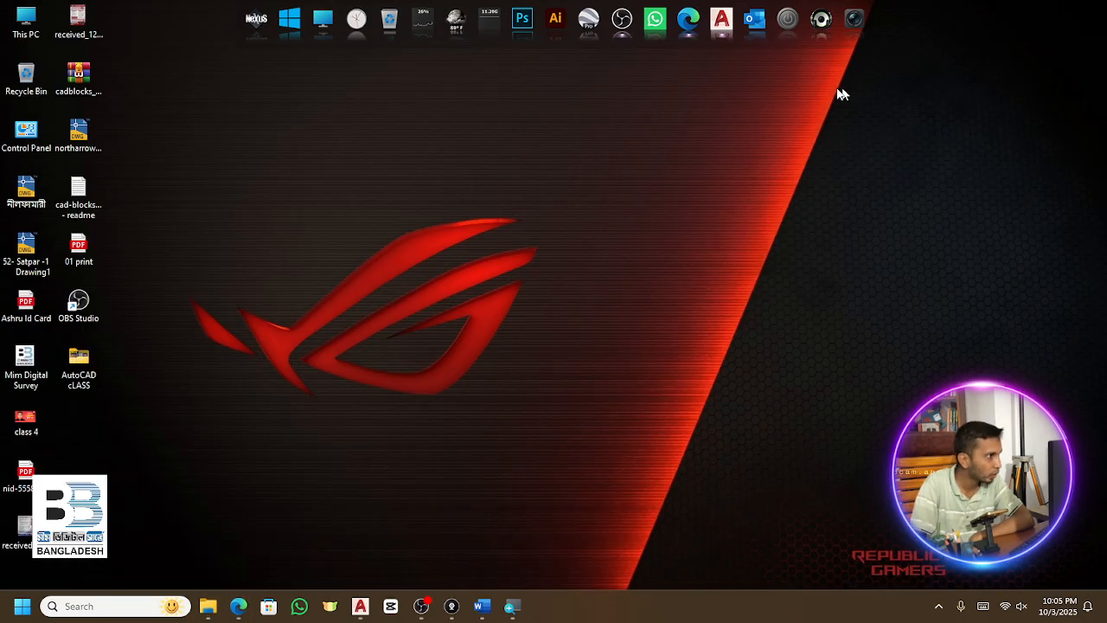
pyautogui.doubleClick(85, 369)
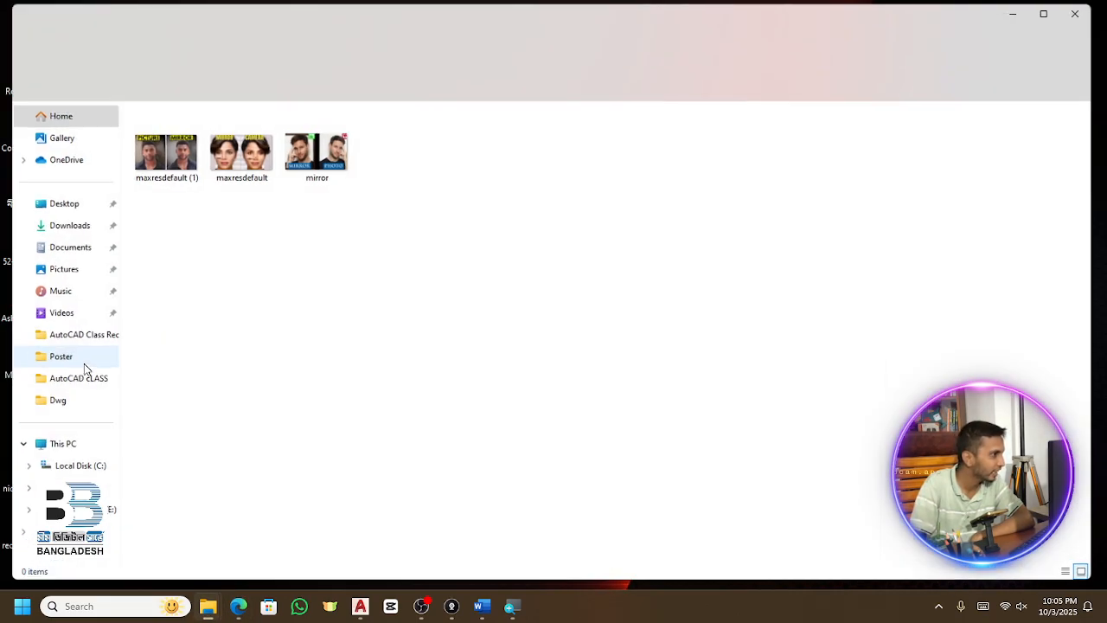
# Open mirror.png from the folder and examine how the mirror image compares with the photo
pyautogui.click(313, 161)
pyautogui.doubleClick(311, 162)
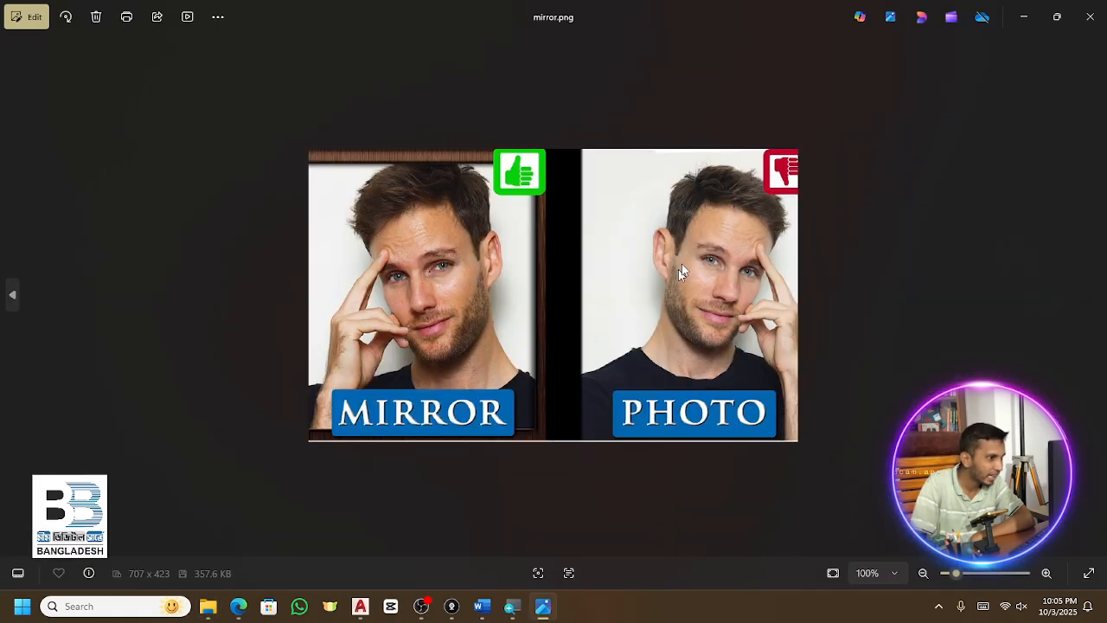
pyautogui.scroll(4, 820, 242)
pyautogui.scroll(-2, 806, 250)
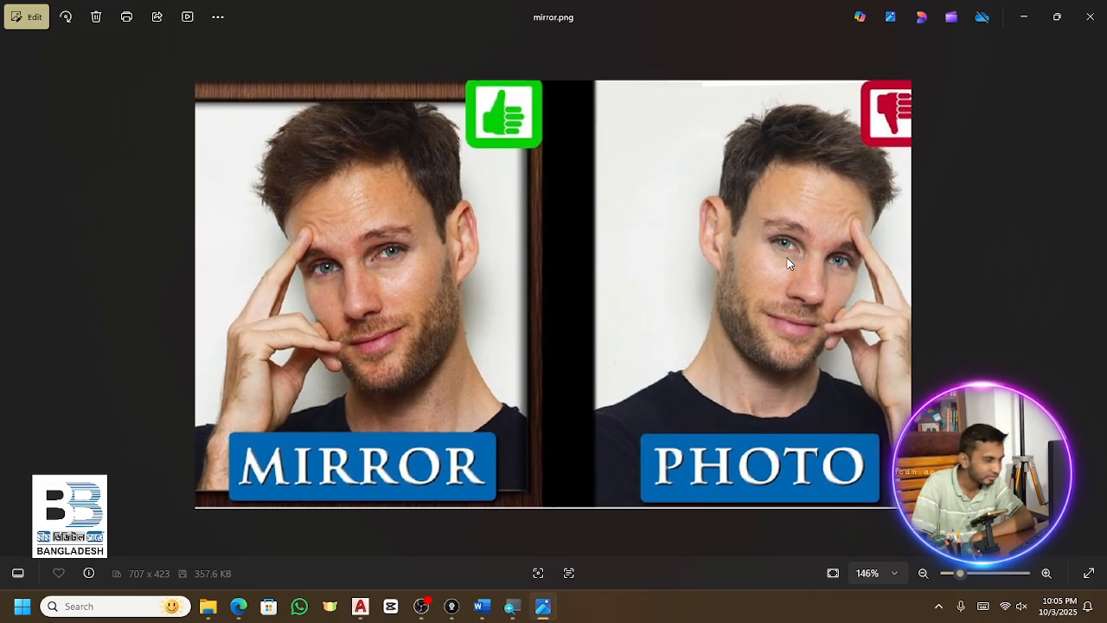
pyautogui.scroll(2, 762, 267)
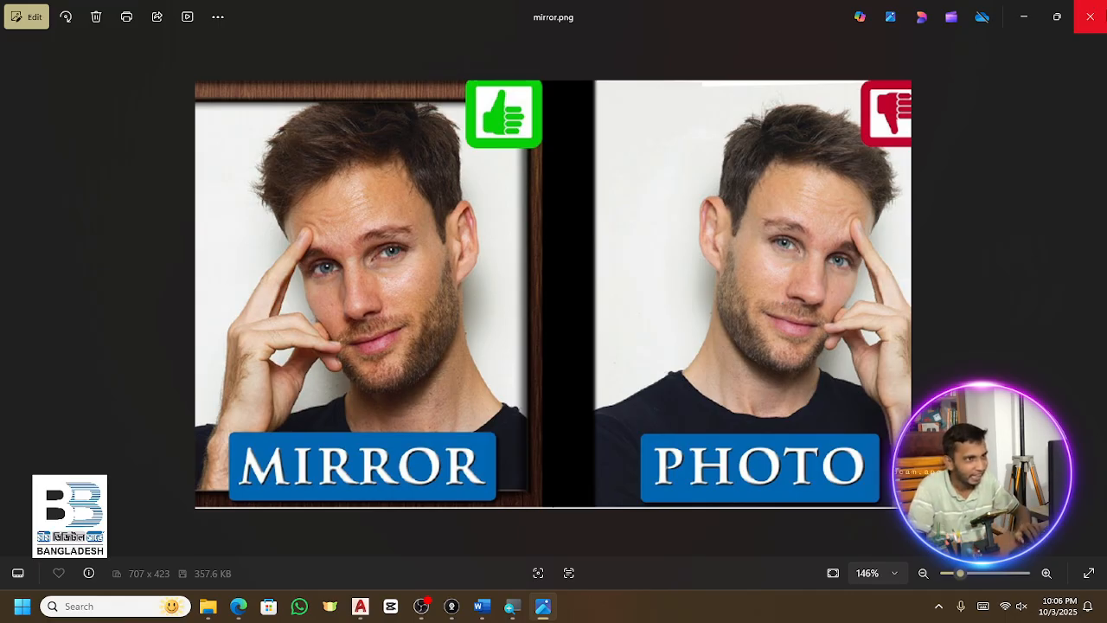
# Close mirror.png and open maxresdefault.jpg to examine its mirror and camera comparison
pyautogui.click(1090, 16)
pyautogui.doubleClick(238, 148)
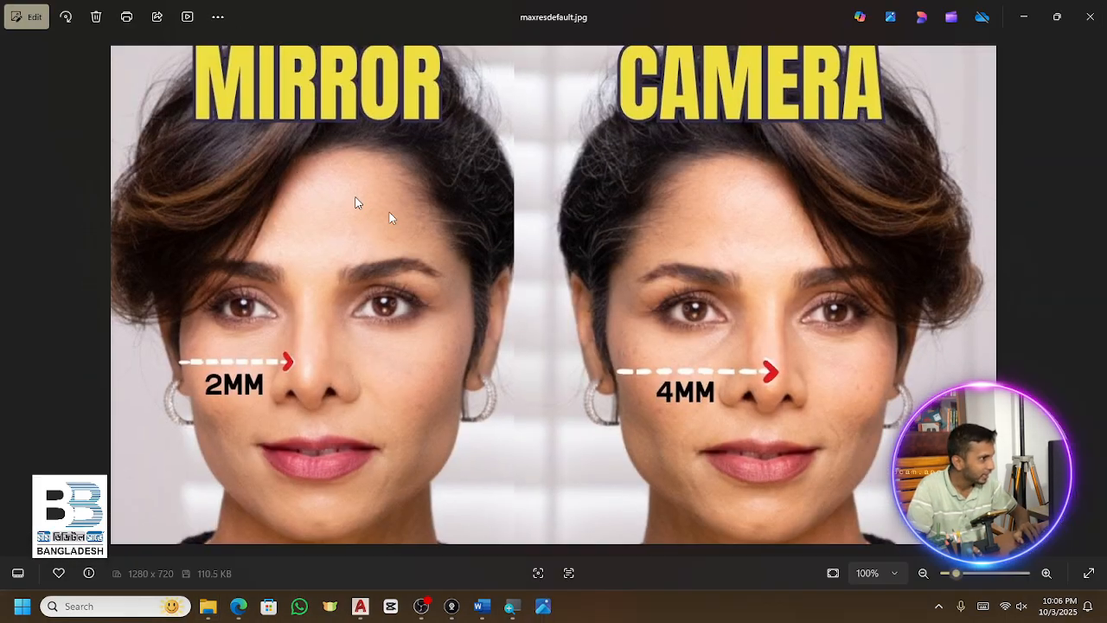
pyautogui.scroll(2, 511, 333)
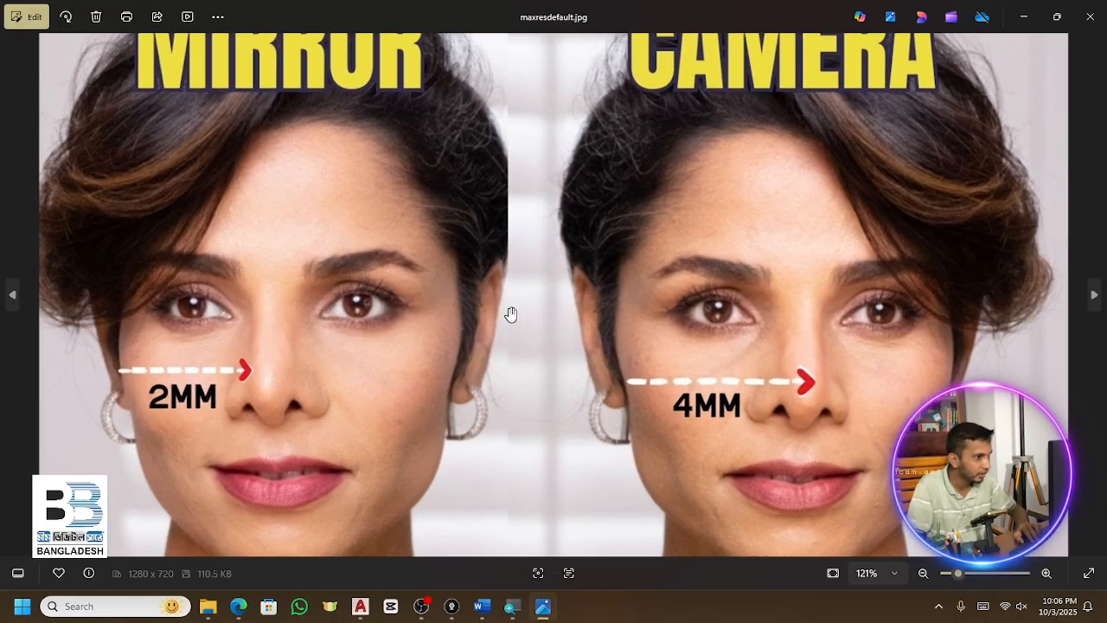
pyautogui.scroll(-2, 510, 324)
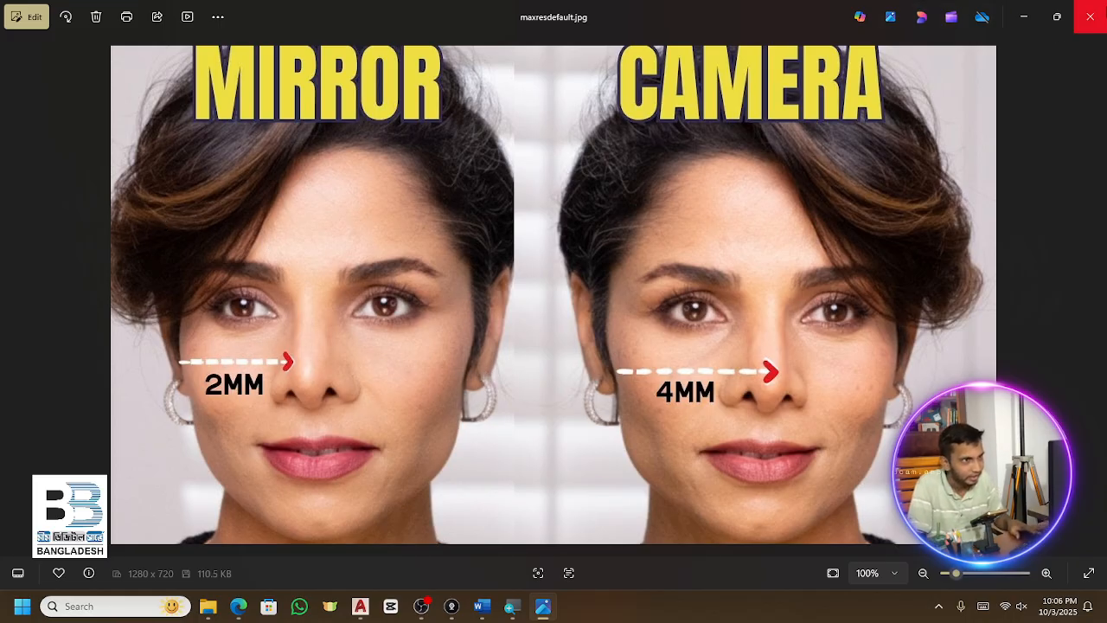
# Close that image and open maxresdefault (1).jpg to examine its picture and mirror comparison
pyautogui.click(1090, 17)
pyautogui.click(165, 152)
pyautogui.doubleClick(169, 173)
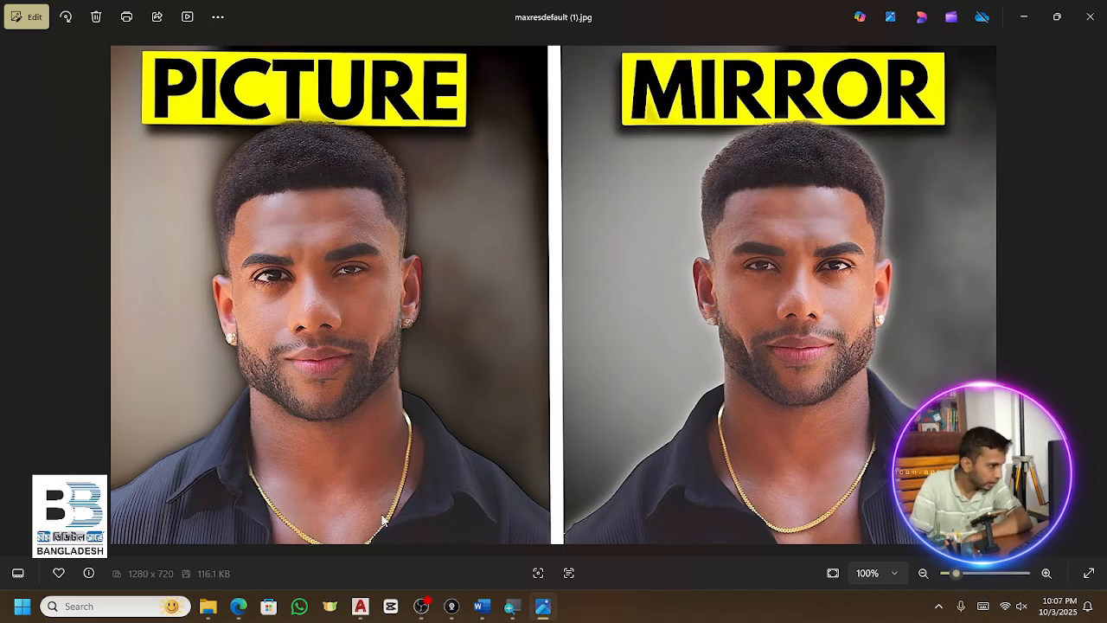
# Switch to AutoCAD and draw a closed right triangle polyline with a base about 252' long and a vertical right side
pyautogui.click(360, 606)
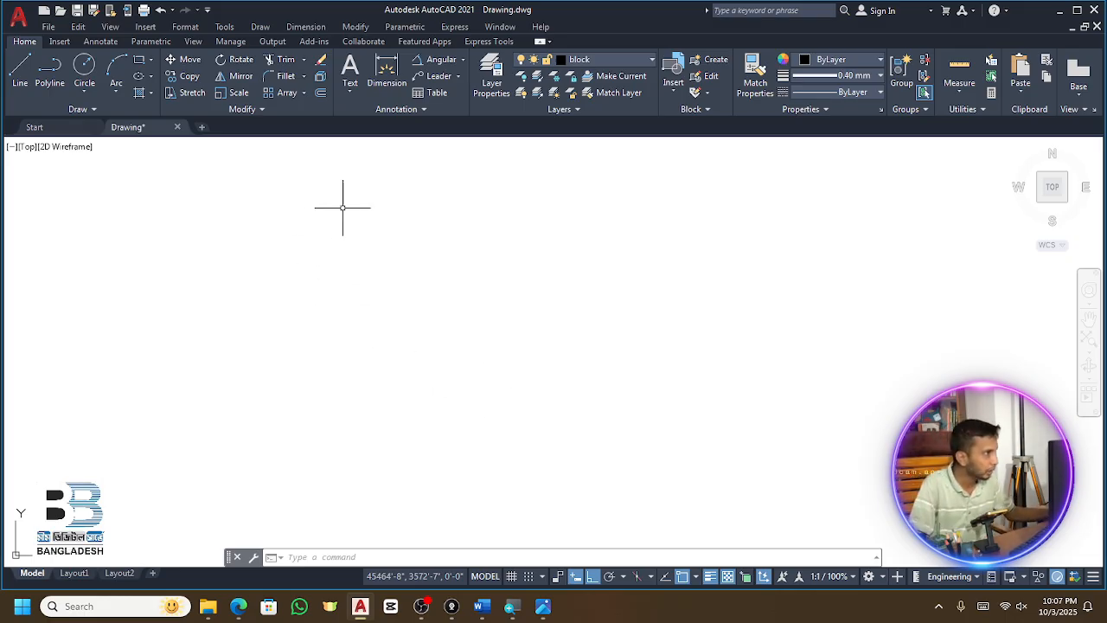
pyautogui.click(57, 74)
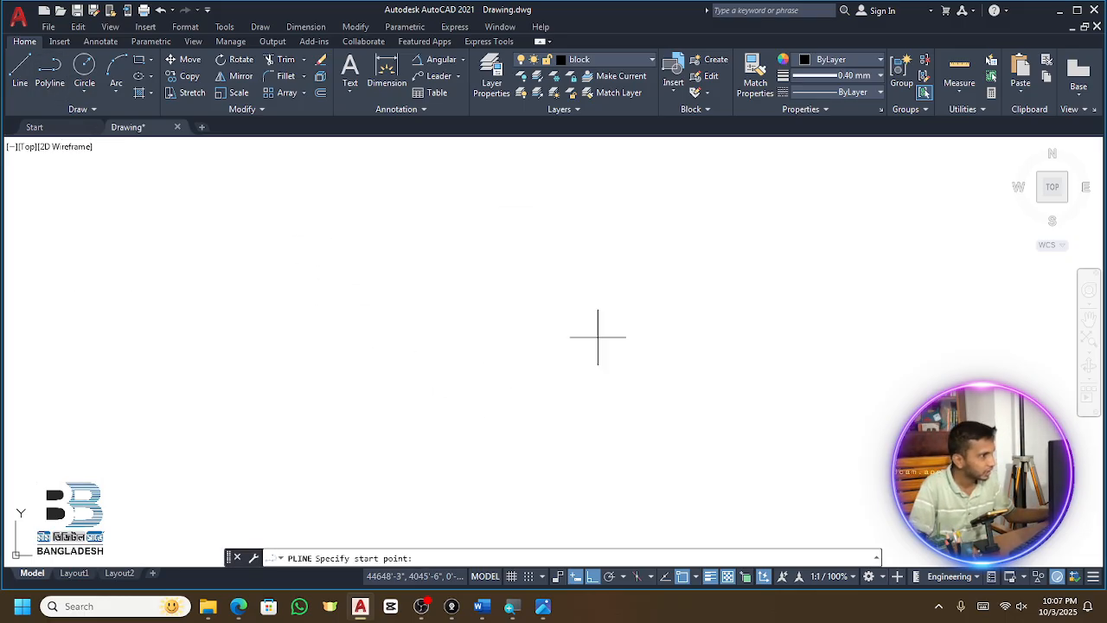
pyautogui.click(580, 223)
pyautogui.click(588, 394)
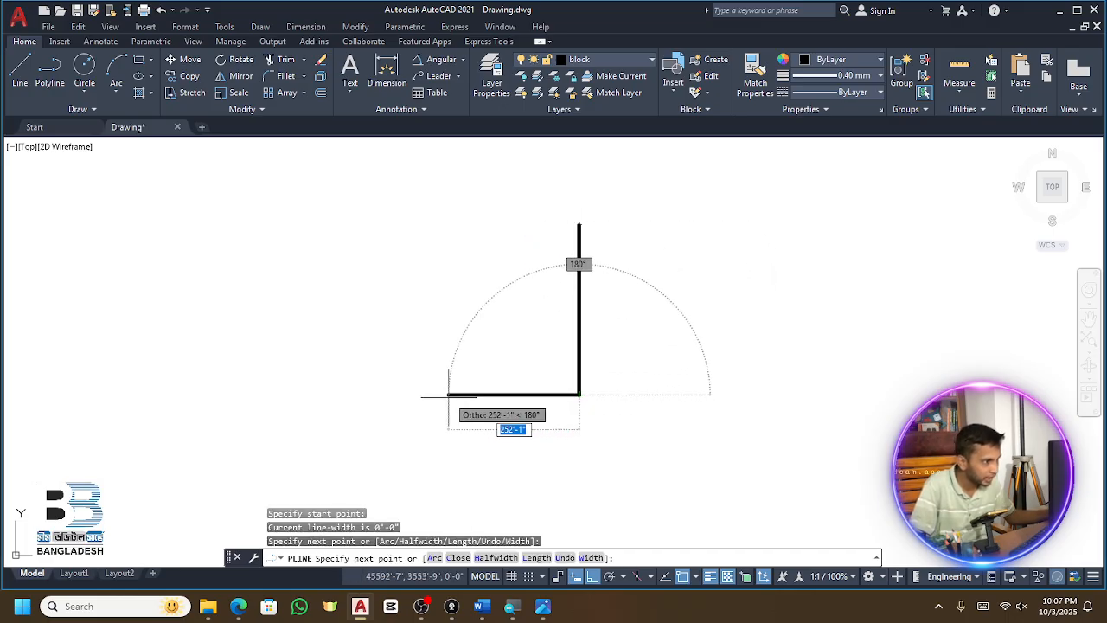
pyautogui.click(448, 395)
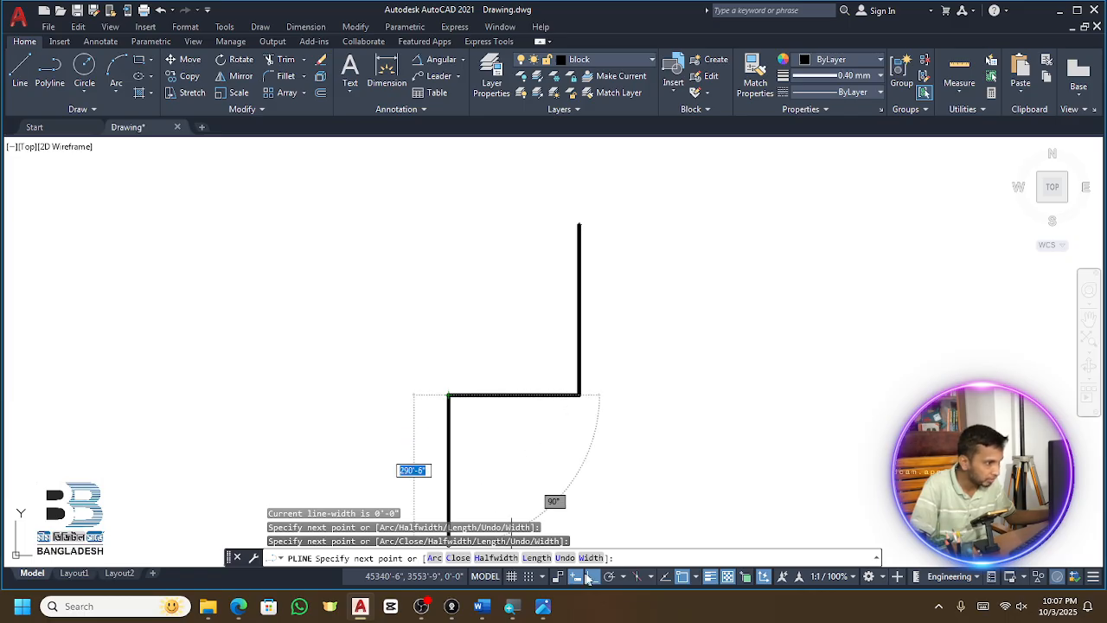
pyautogui.press('F8')
pyautogui.click(580, 225)
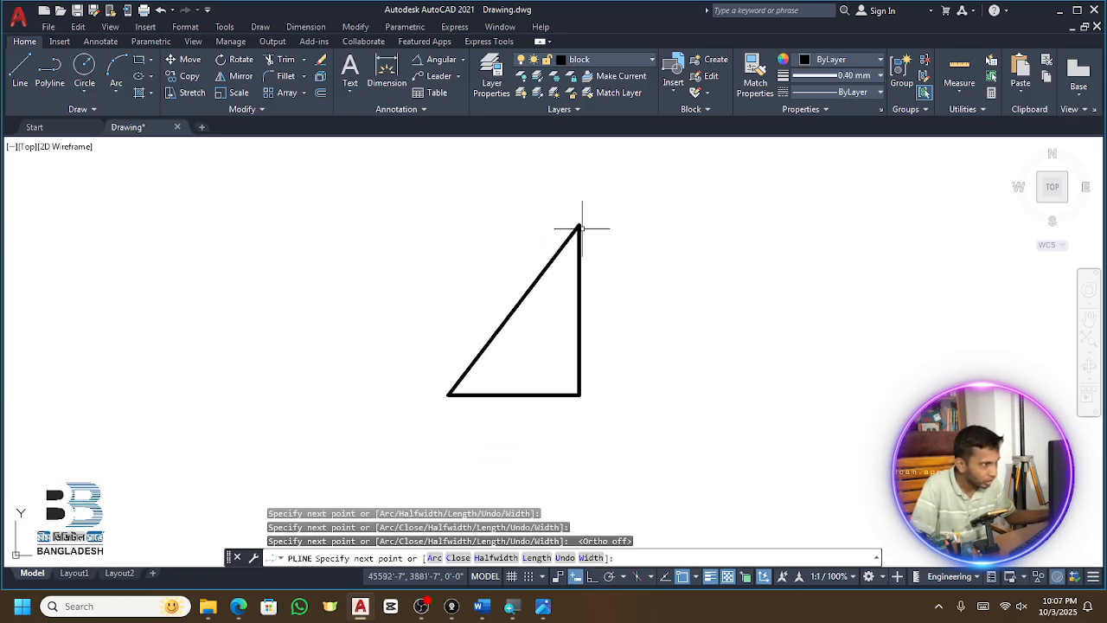
pyautogui.press('Escape')
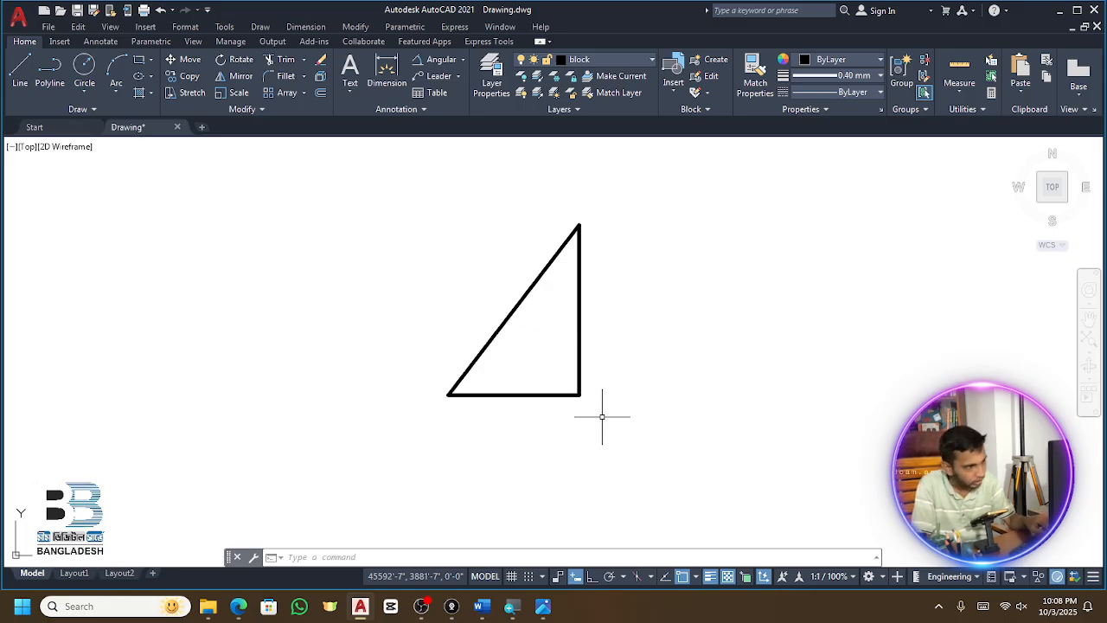
# Draw a separate polyline over the triangle's vertical side, from its apex to the right-angle corner
pyautogui.scroll(2, 548, 365)
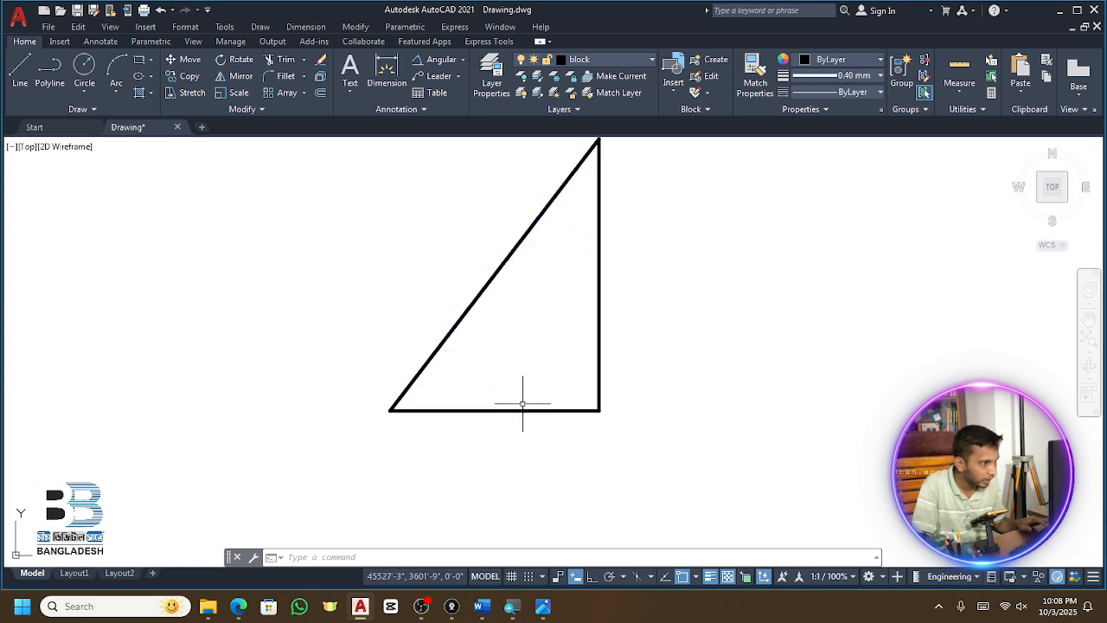
pyautogui.scroll(-2, 637, 364)
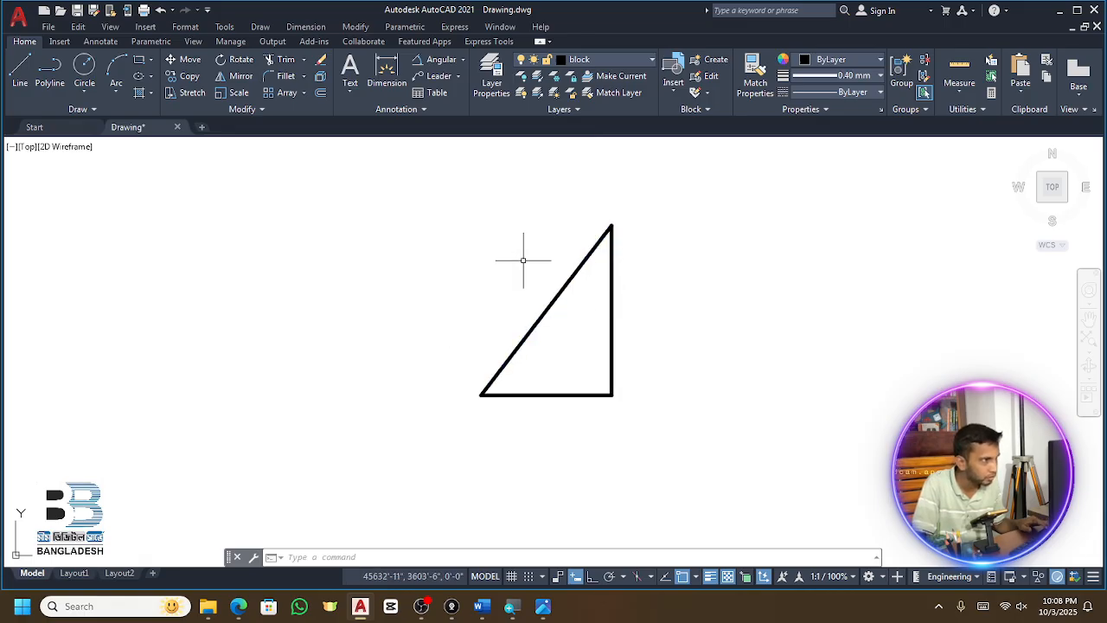
pyautogui.click(49, 71)
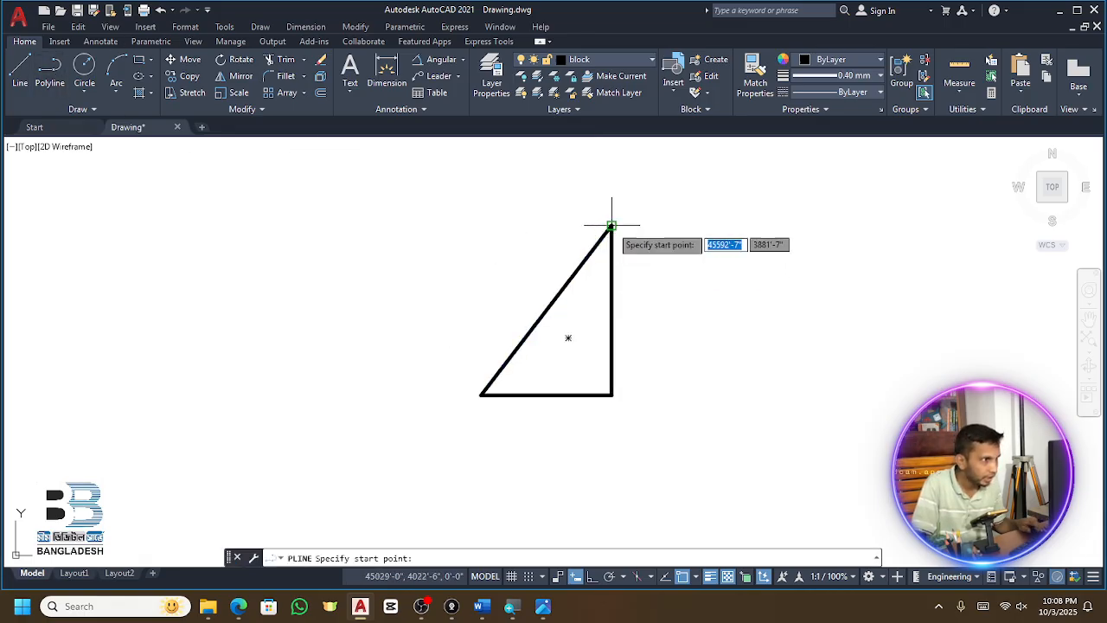
pyautogui.click(612, 226)
pyautogui.click(613, 394)
pyautogui.press('Return')
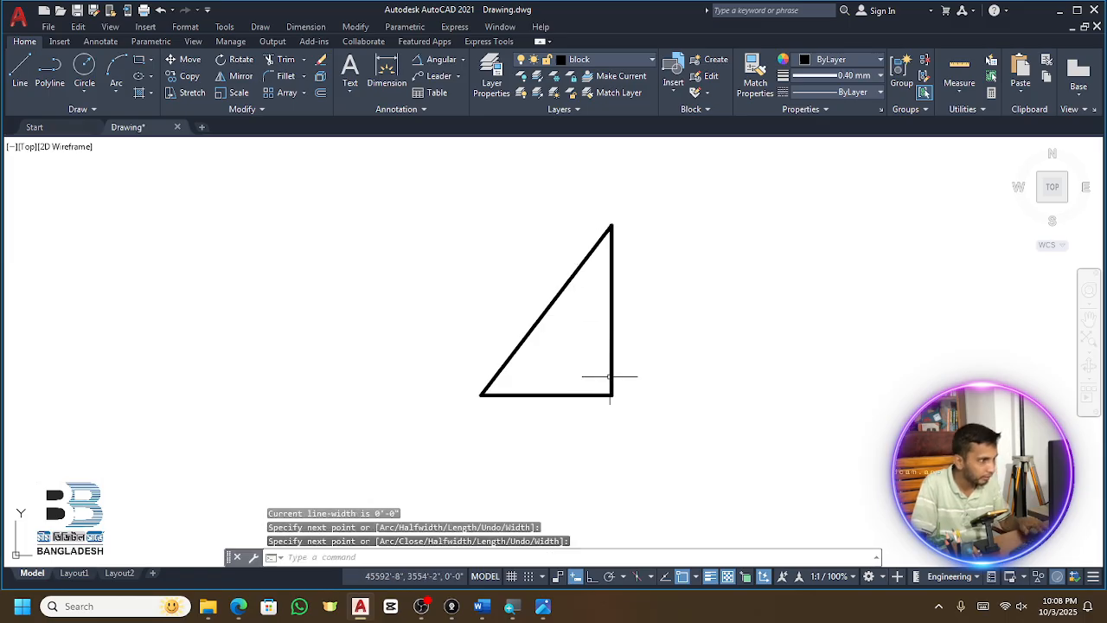
# Change the color of the polyline on the triangle's vertical side to Red
pyautogui.click(622, 359)
pyautogui.click(597, 362)
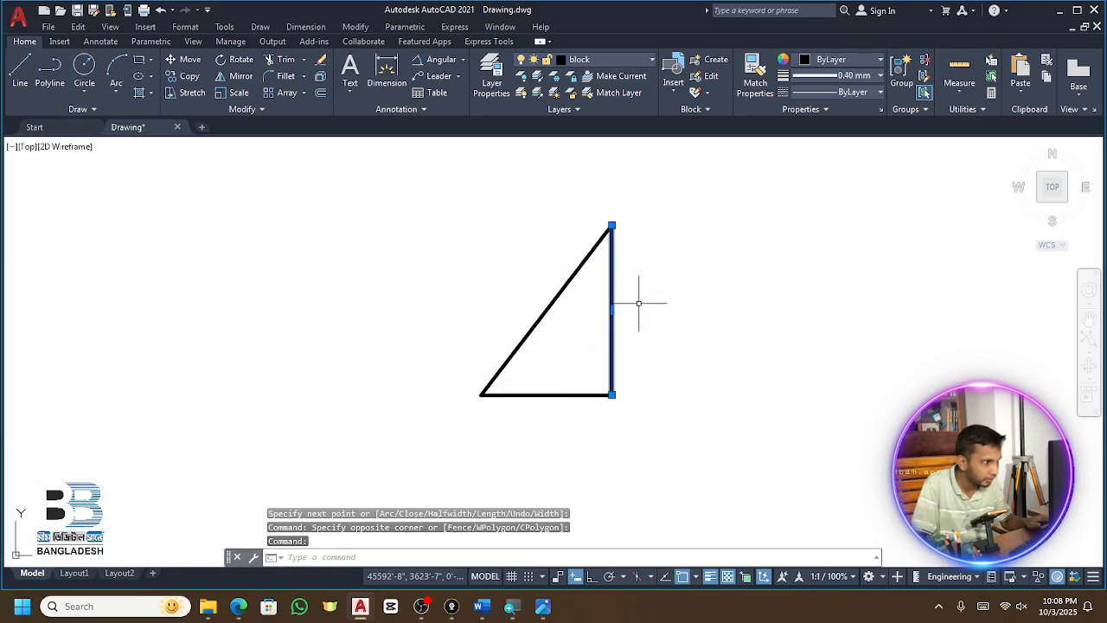
pyautogui.click(813, 59)
pyautogui.click(799, 198)
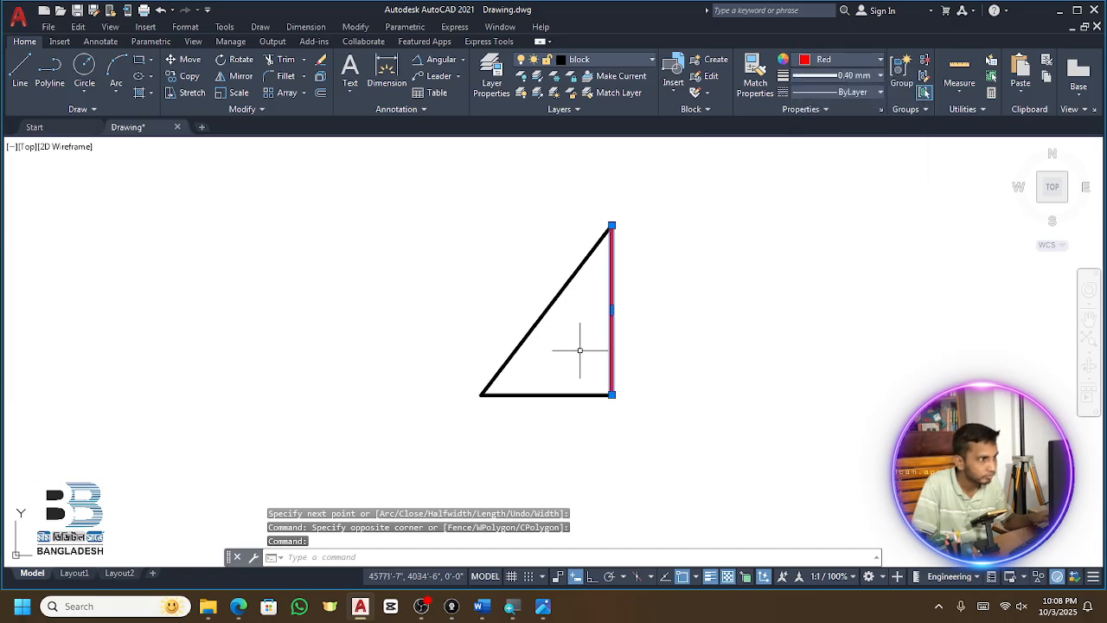
pyautogui.press('Escape')
# Mirror the black triangle about the red vertical line, from its lower end to the apex, keeping the source object
pyautogui.click(579, 210)
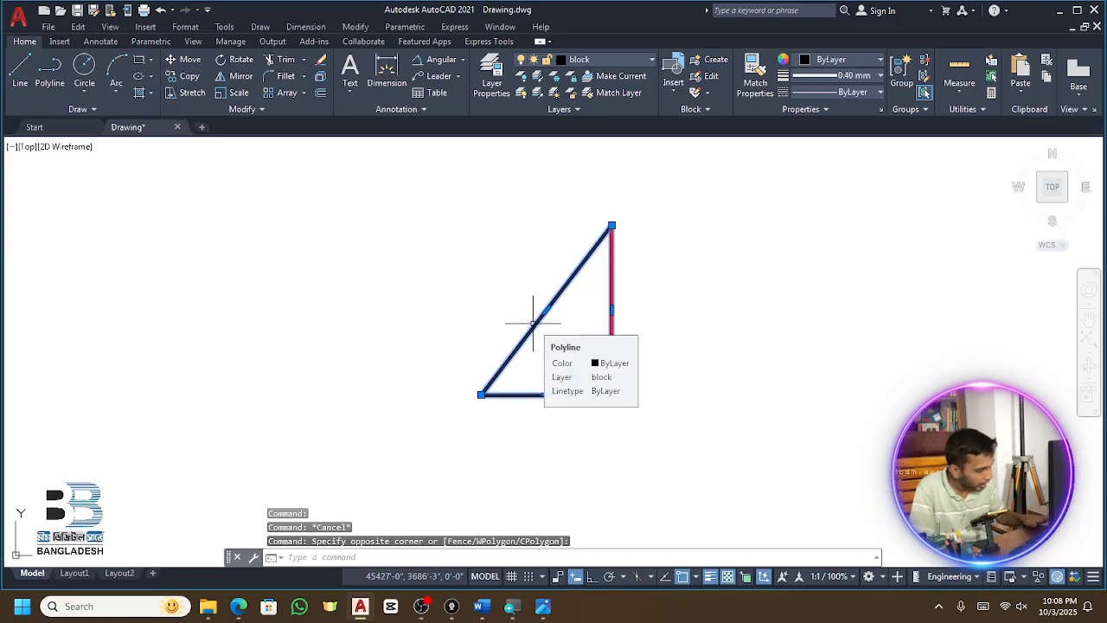
pyautogui.write('MIRR')
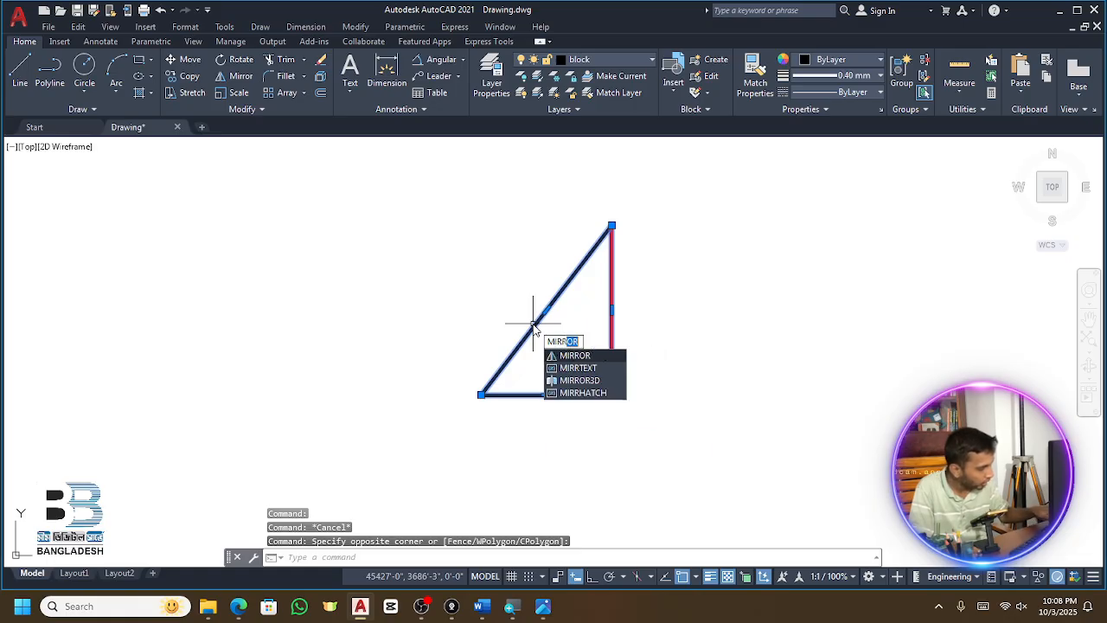
pyautogui.write('OR')
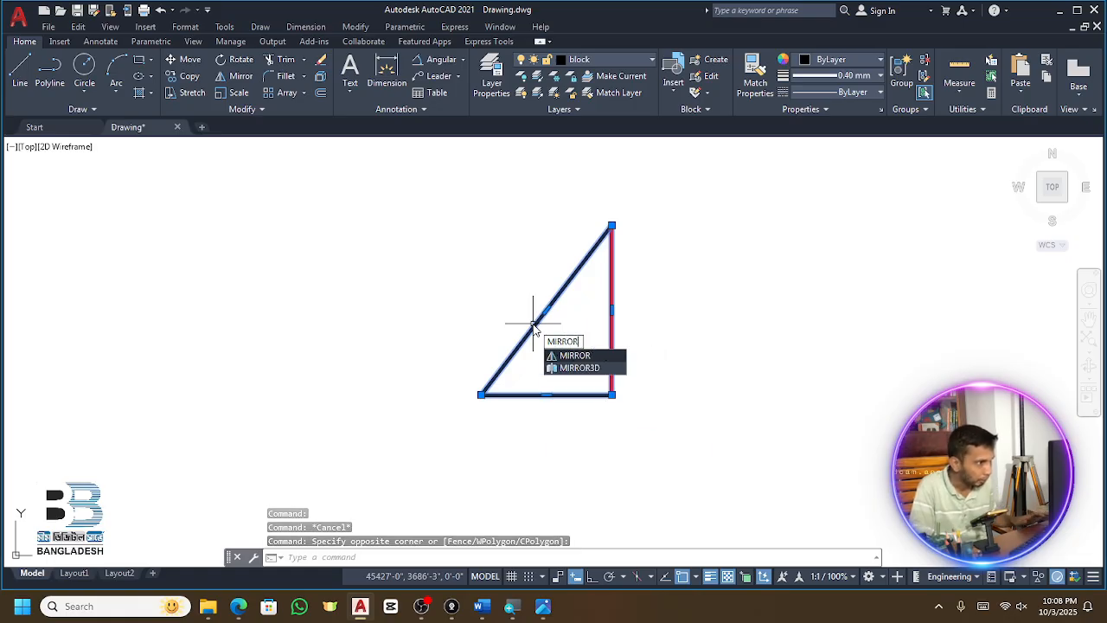
pyautogui.press('Return')
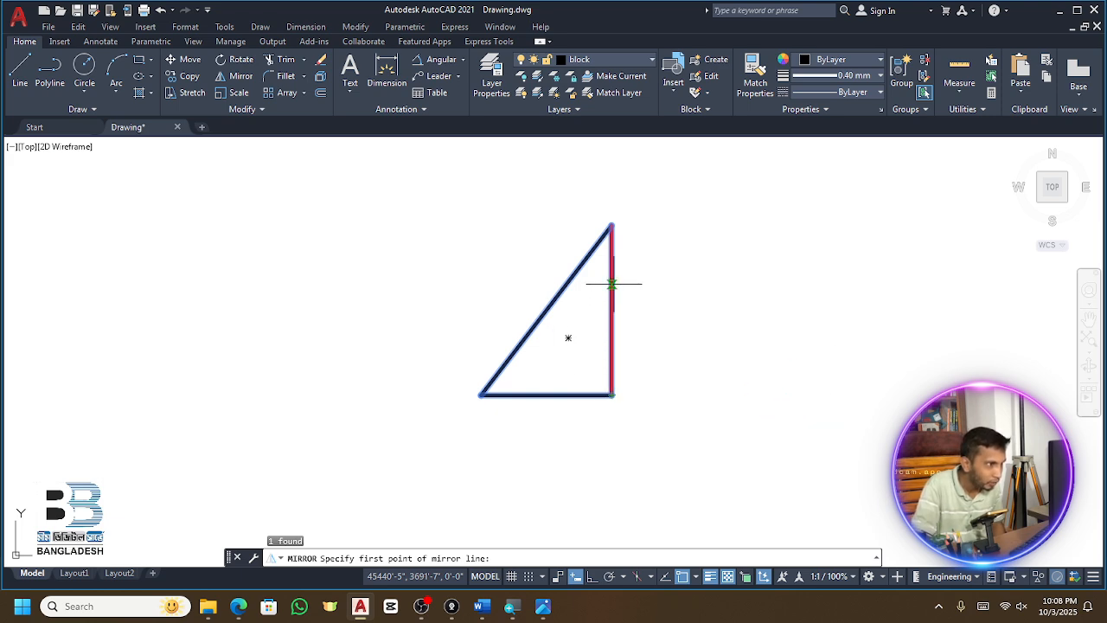
pyautogui.click(612, 395)
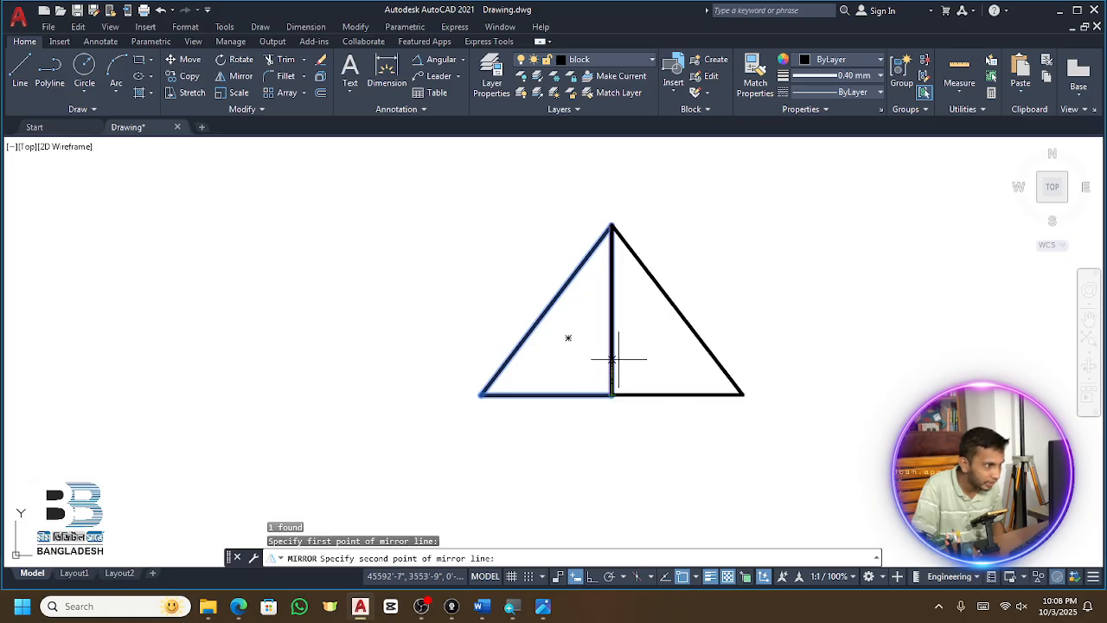
pyautogui.click(613, 226)
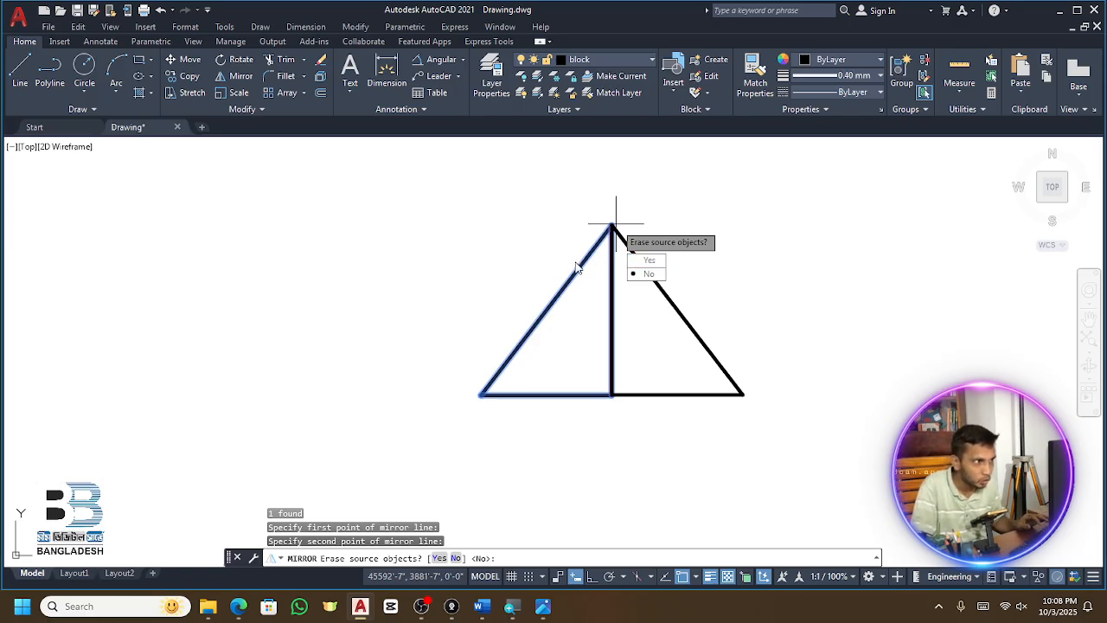
pyautogui.click(647, 274)
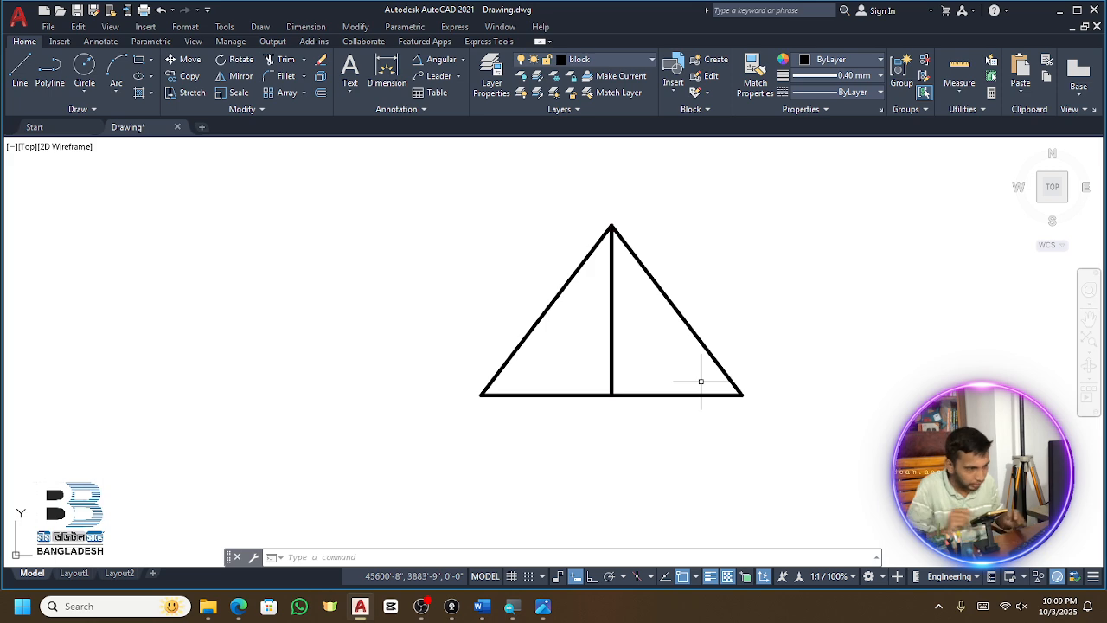
# Erase the mirrored triangle on the right side of the vertical line
pyautogui.click(729, 280)
pyautogui.click(663, 390)
pyautogui.press('Delete')
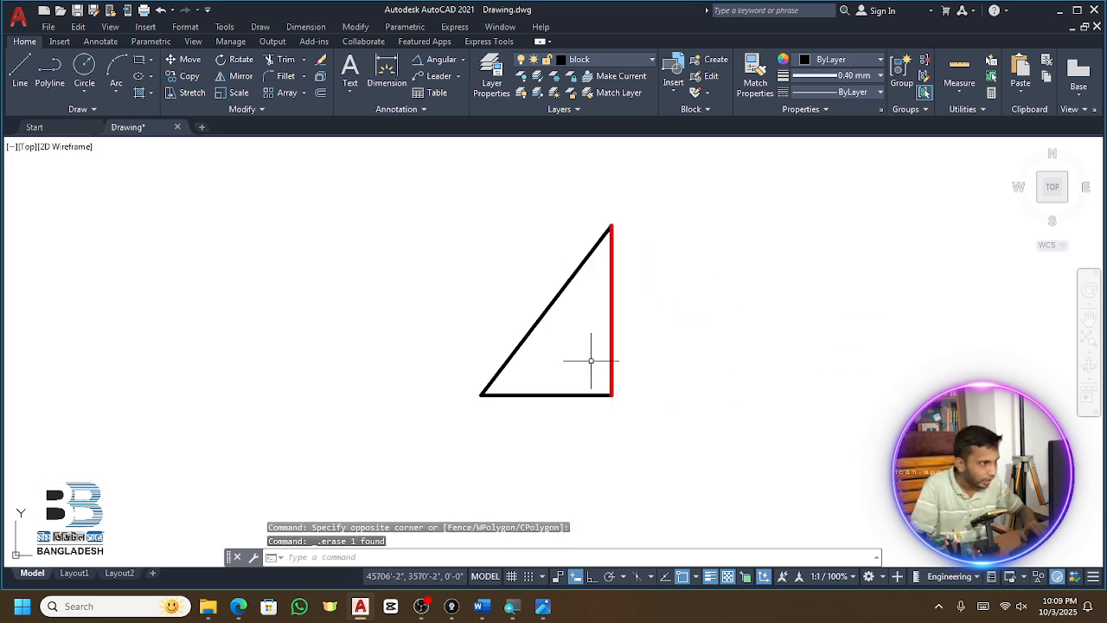
pyautogui.scroll(2, 593, 328)
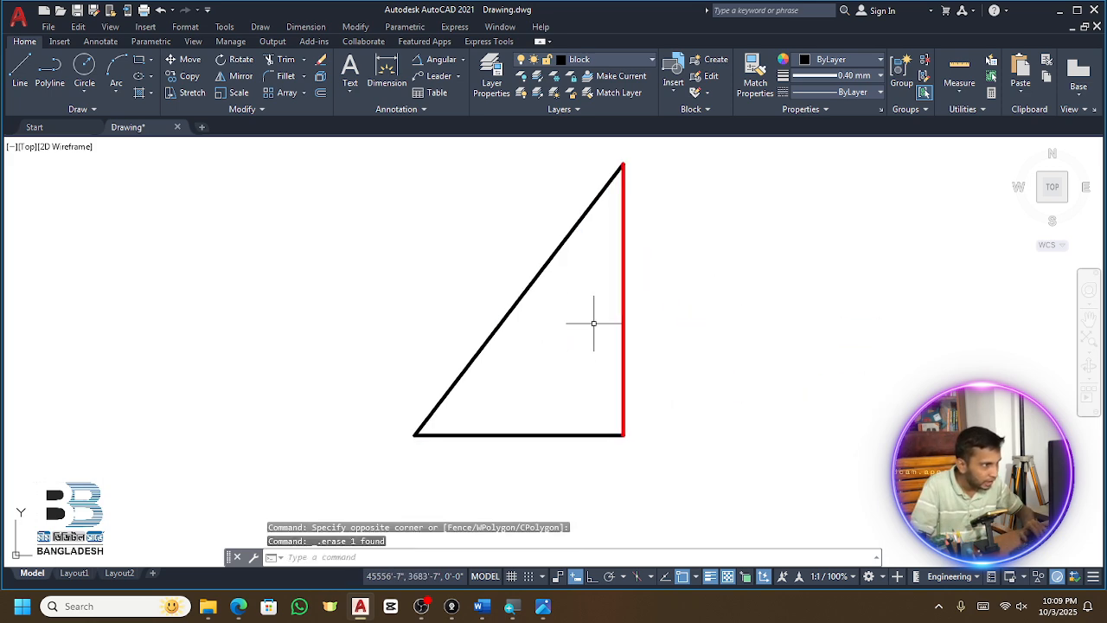
# Mirror the triangle across its red vertical edge and erase the source object
pyautogui.click(625, 211)
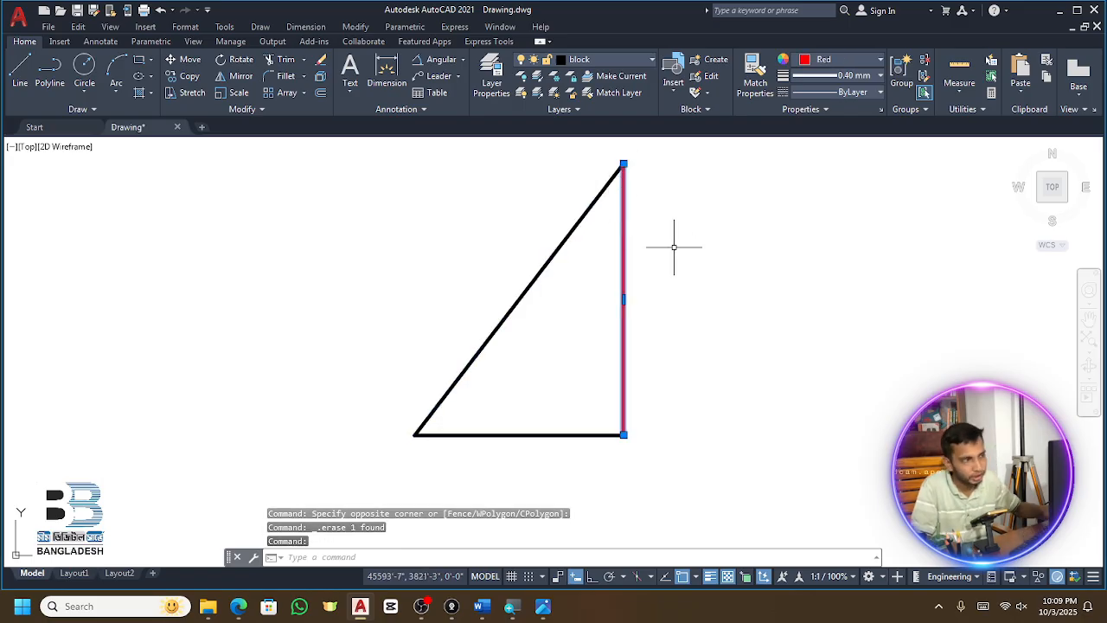
pyautogui.scroll(-2, 673, 213)
pyautogui.press('Escape')
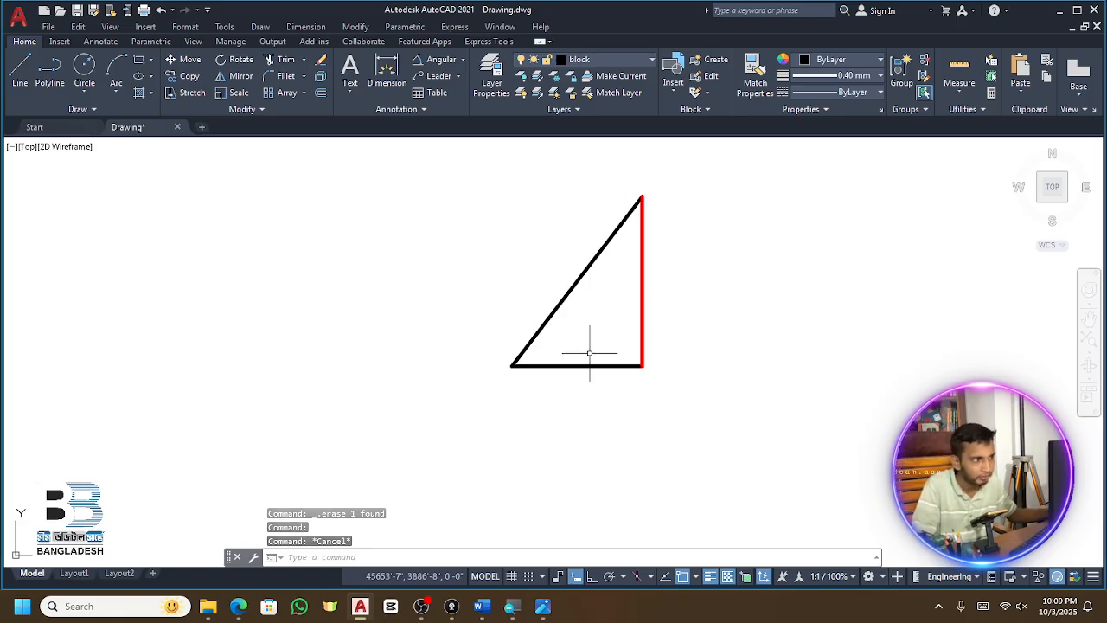
pyautogui.click(570, 287)
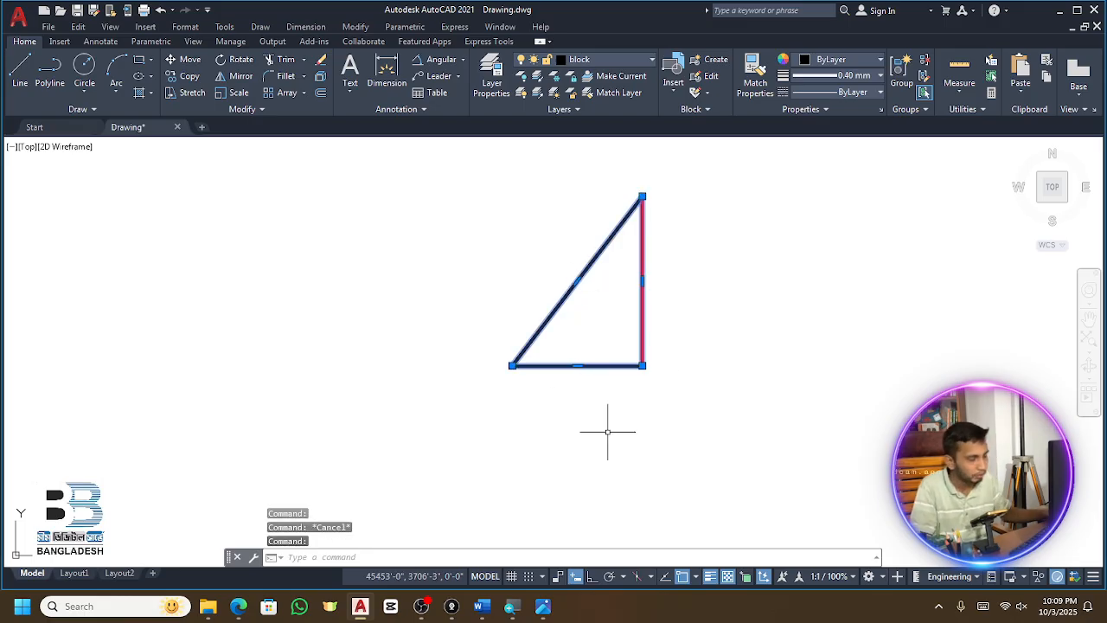
pyautogui.write('mi')
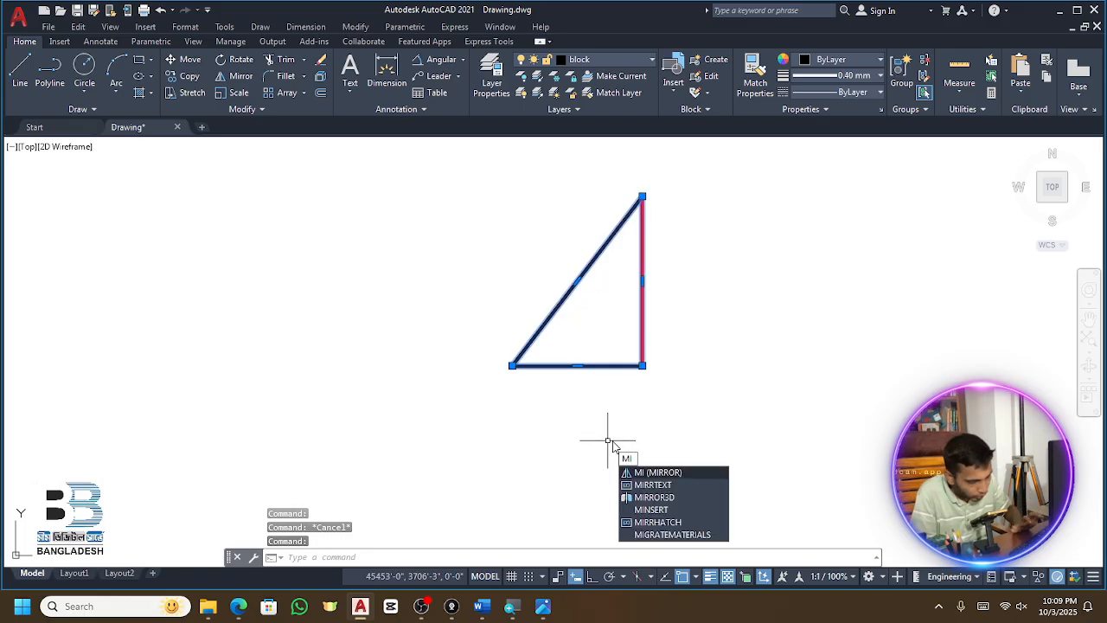
pyautogui.press('Return')
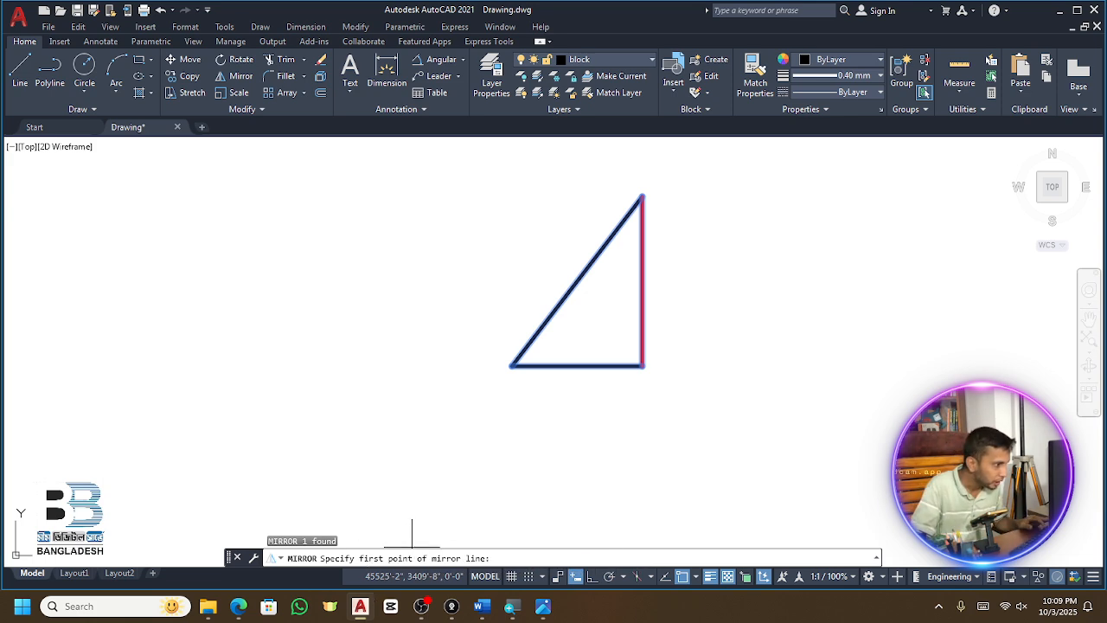
pyautogui.click(641, 365)
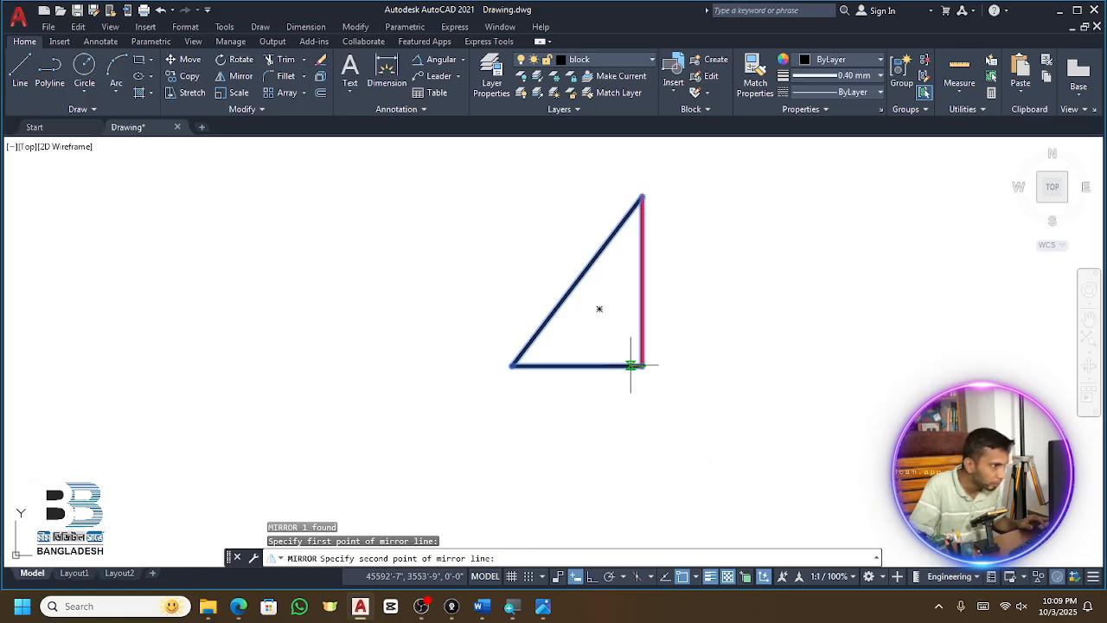
pyautogui.click(642, 197)
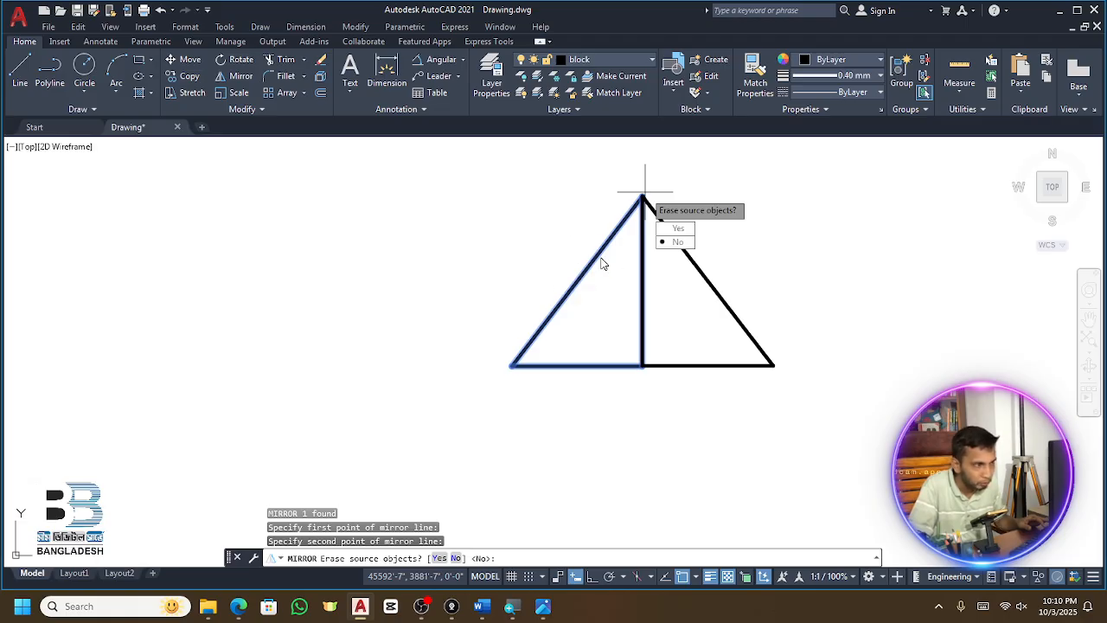
pyautogui.click(679, 228)
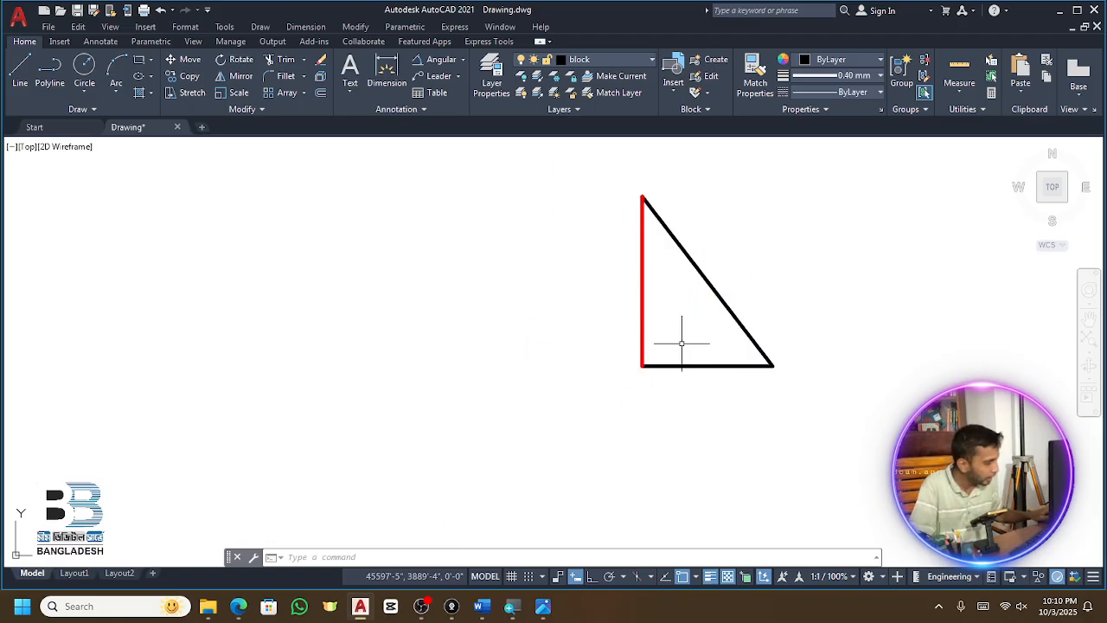
# Undo the mirror and delete the red line lying on the triangle's vertical edge
pyautogui.hotkey('ctrl', 'z')
pyautogui.click(641, 318)
pyautogui.press('Delete')
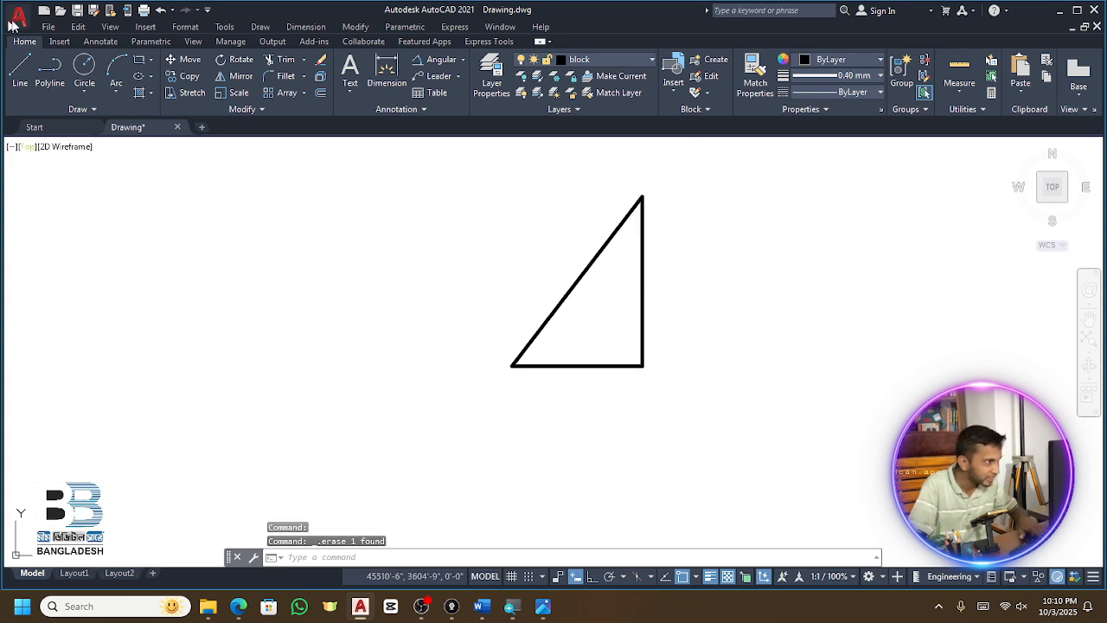
# Draw a polyline along the triangle's horizontal base between its two corners and colour it red
pyautogui.click(49, 69)
pyautogui.click(513, 366)
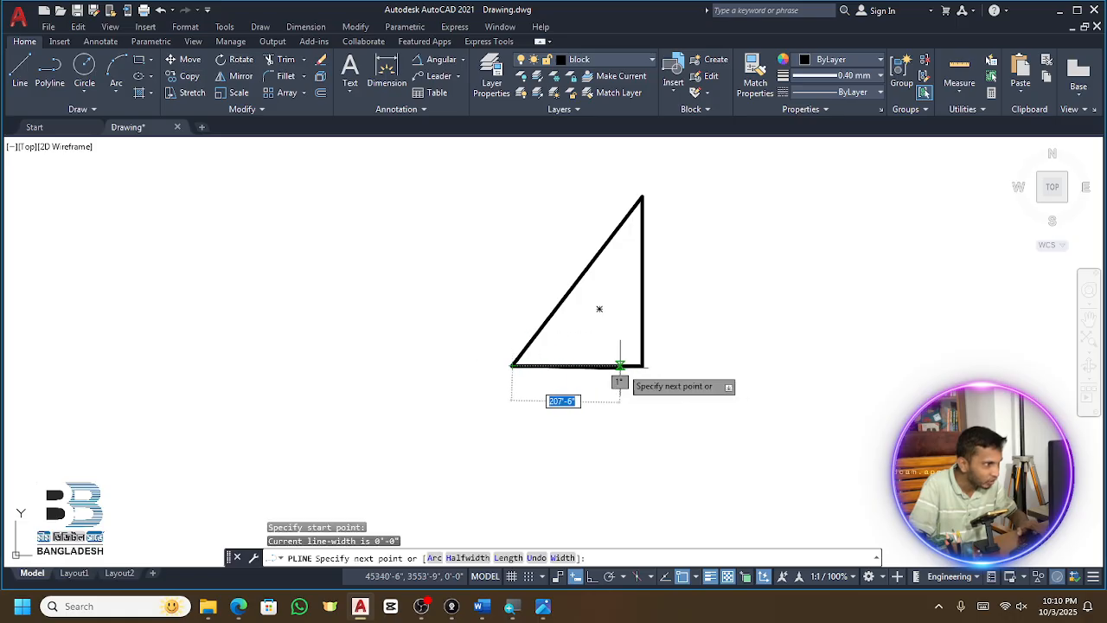
pyautogui.click(642, 365)
pyautogui.press('Return')
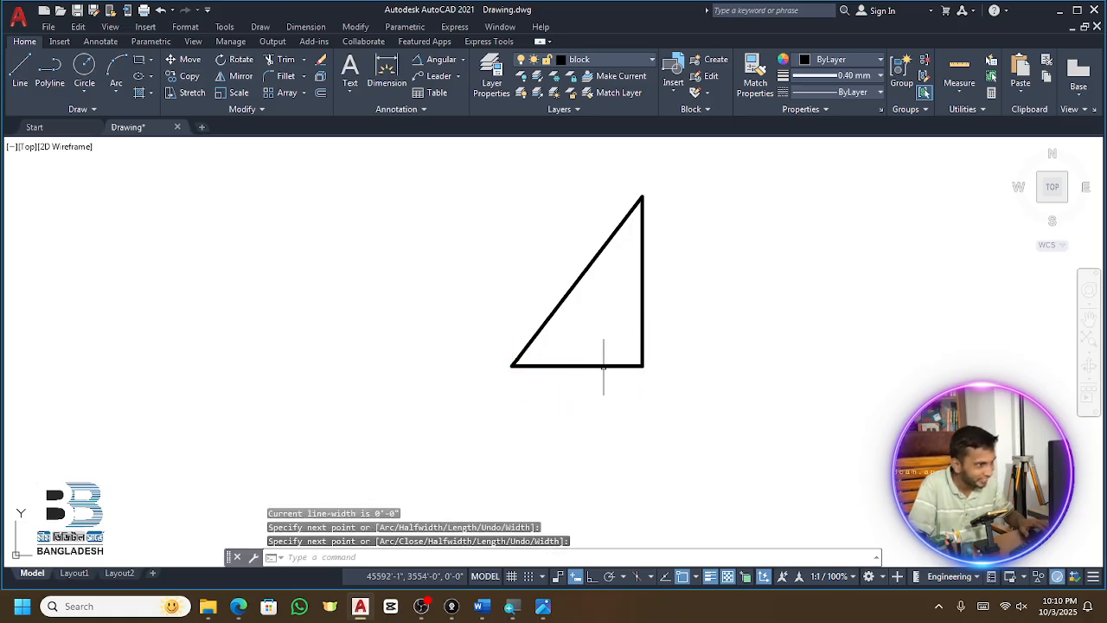
pyautogui.click(603, 366)
pyautogui.click(809, 59)
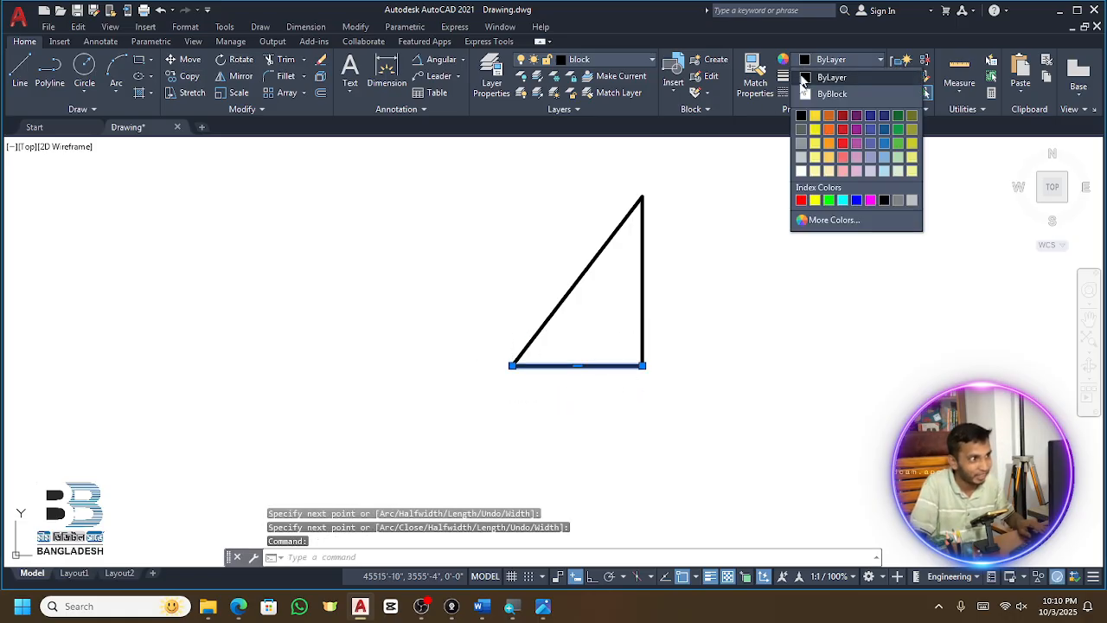
pyautogui.click(801, 200)
pyautogui.press('Escape')
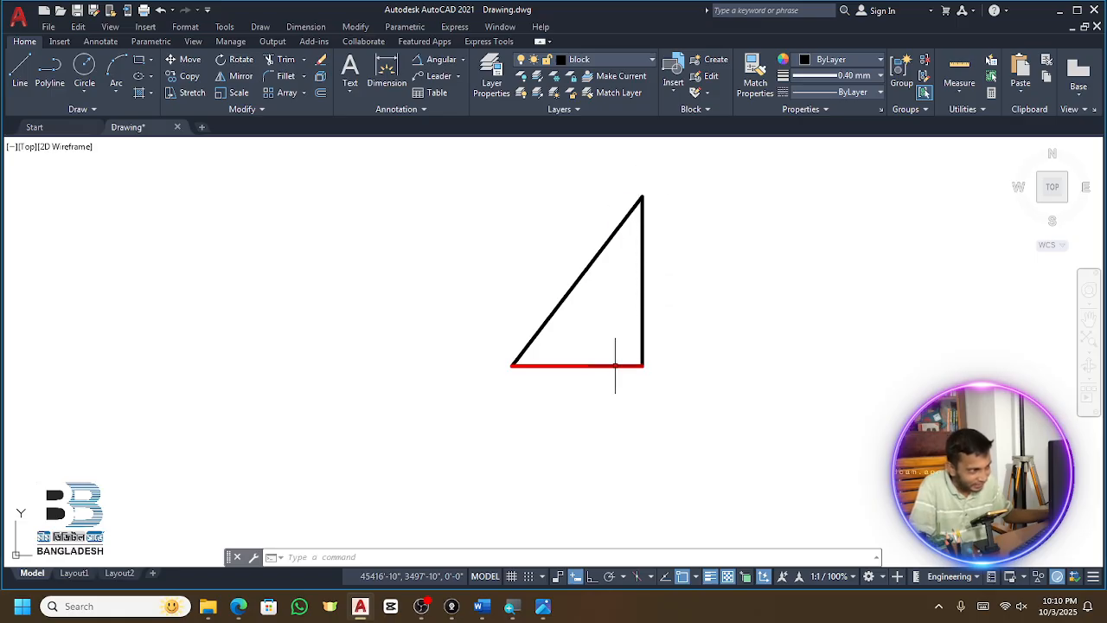
# Mirror the triangle downward across its red base line, keeping the source object
pyautogui.click(678, 244)
pyautogui.click(525, 285)
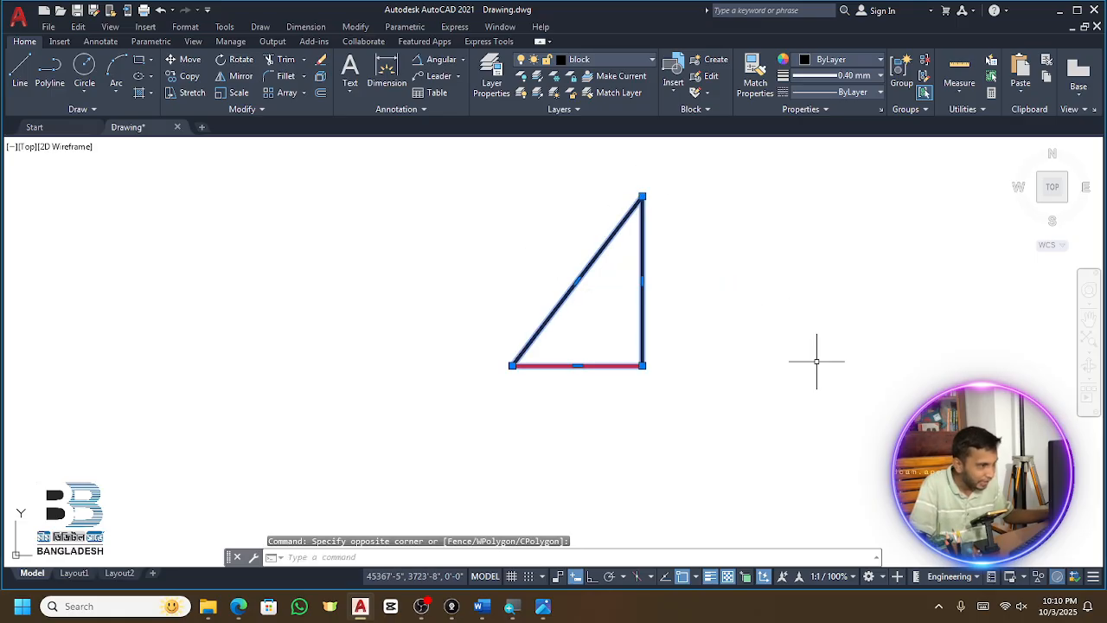
pyautogui.write('mi')
pyautogui.press('Return')
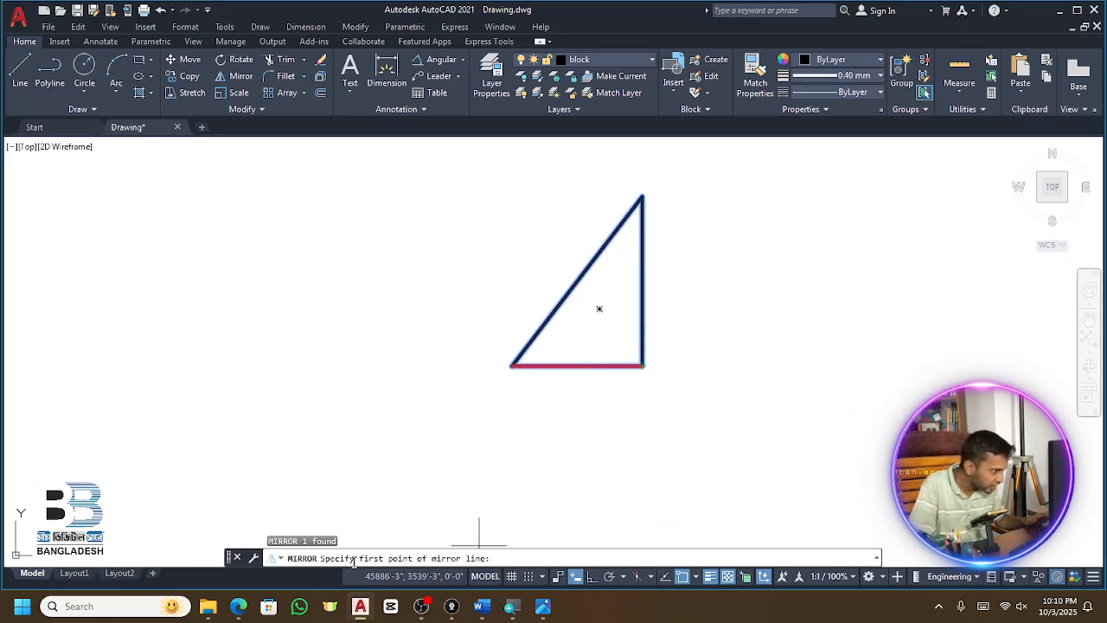
pyautogui.click(641, 368)
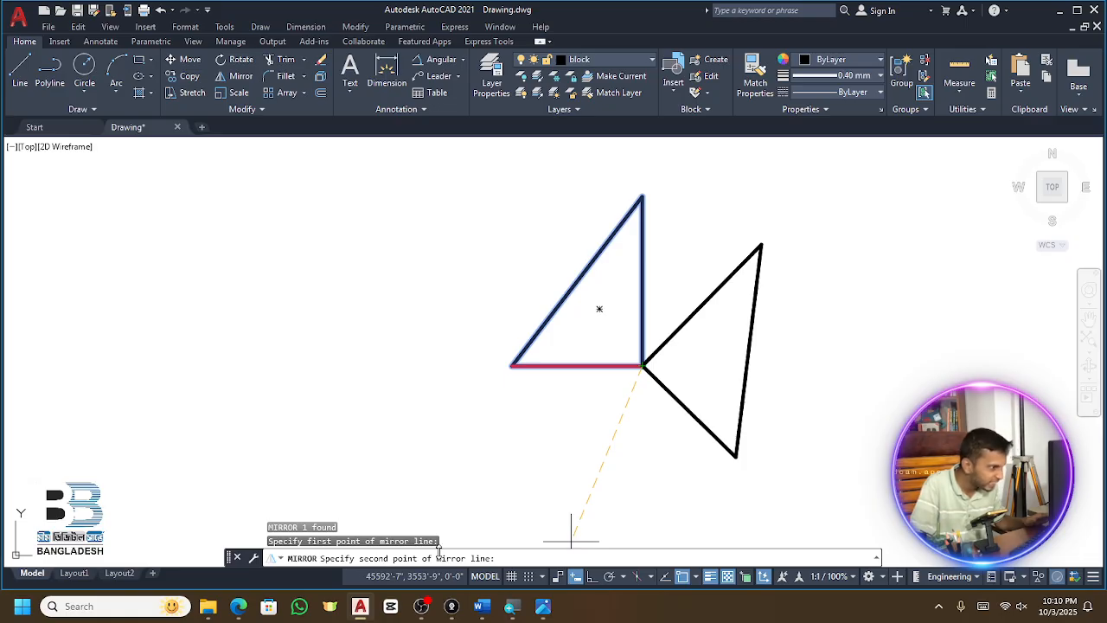
pyautogui.click(511, 365)
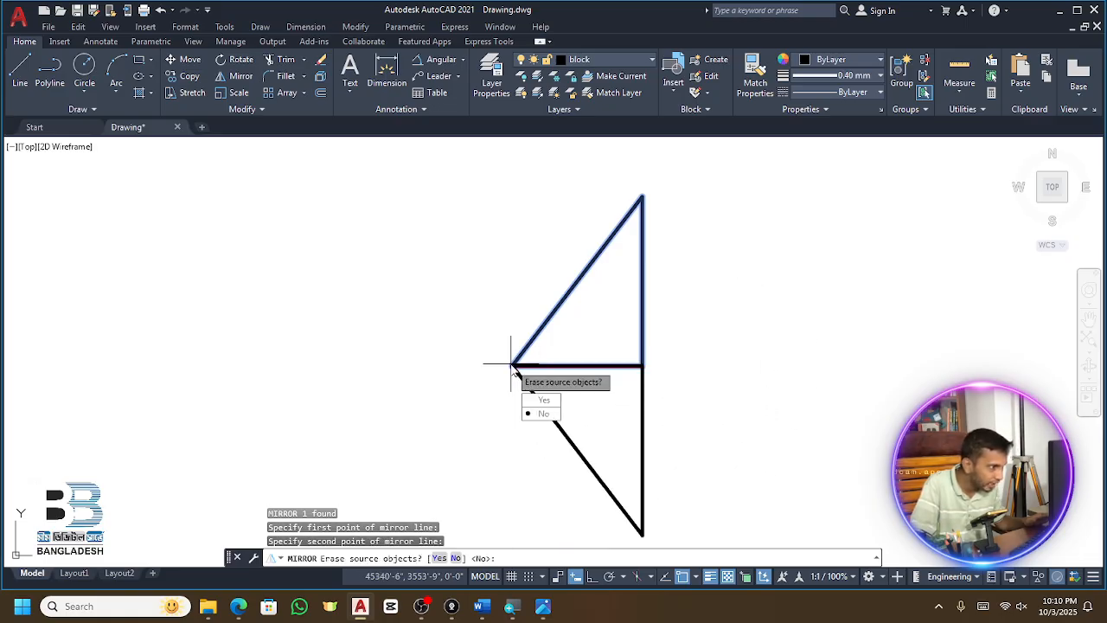
pyautogui.click(539, 400)
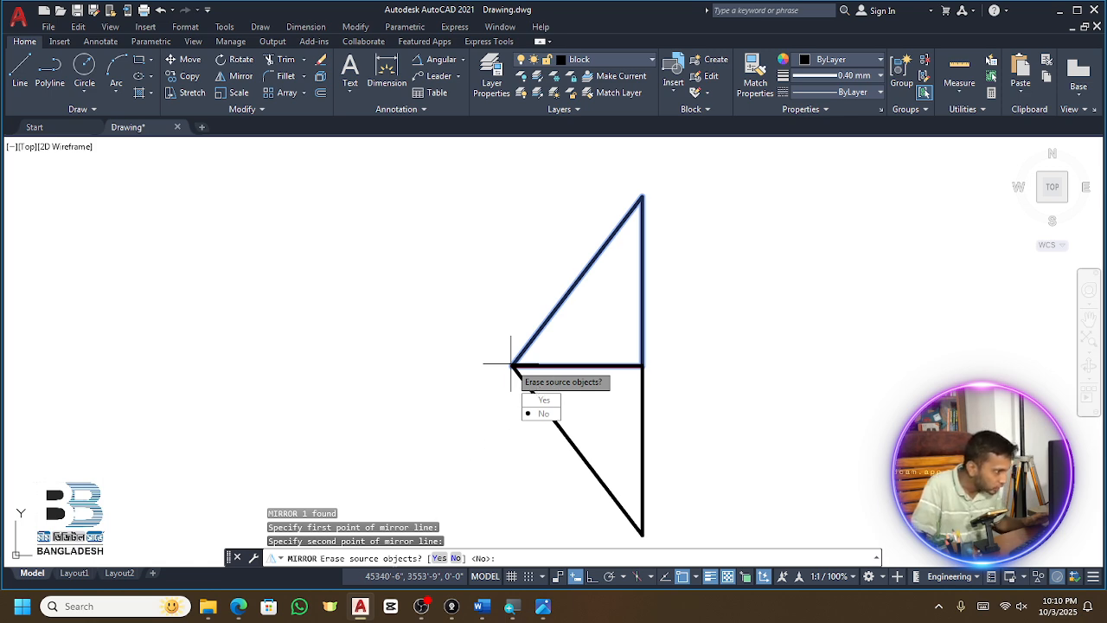
pyautogui.click(543, 414)
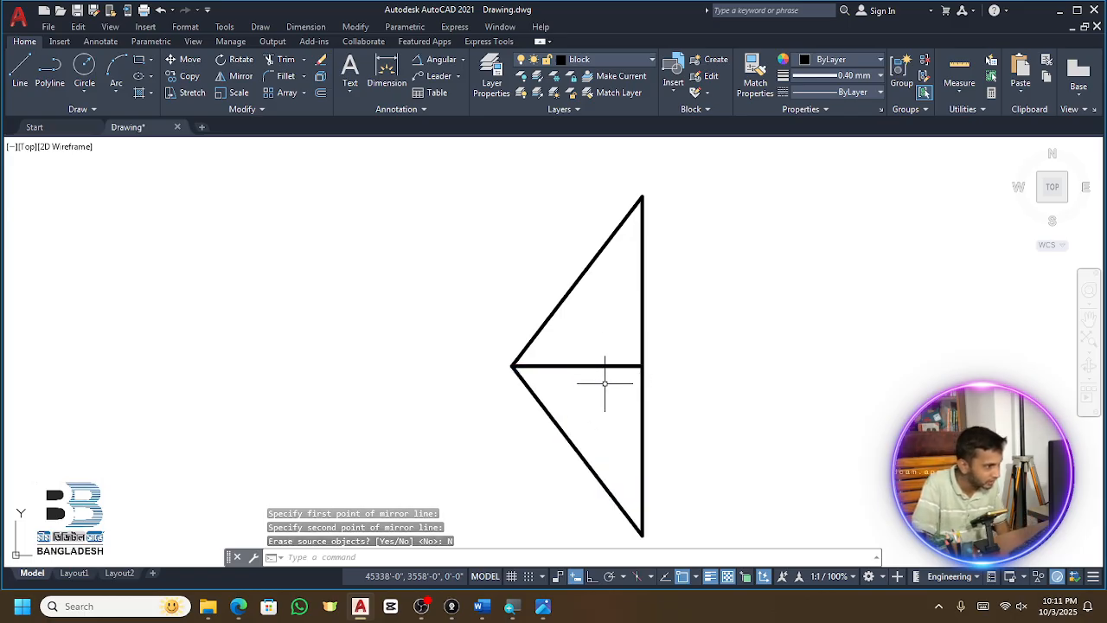
# Undo the mirror across the base and delete the red line lying on the base
pyautogui.hotkey('ctrl', 'z')
pyautogui.click(595, 353)
pyautogui.click(593, 366)
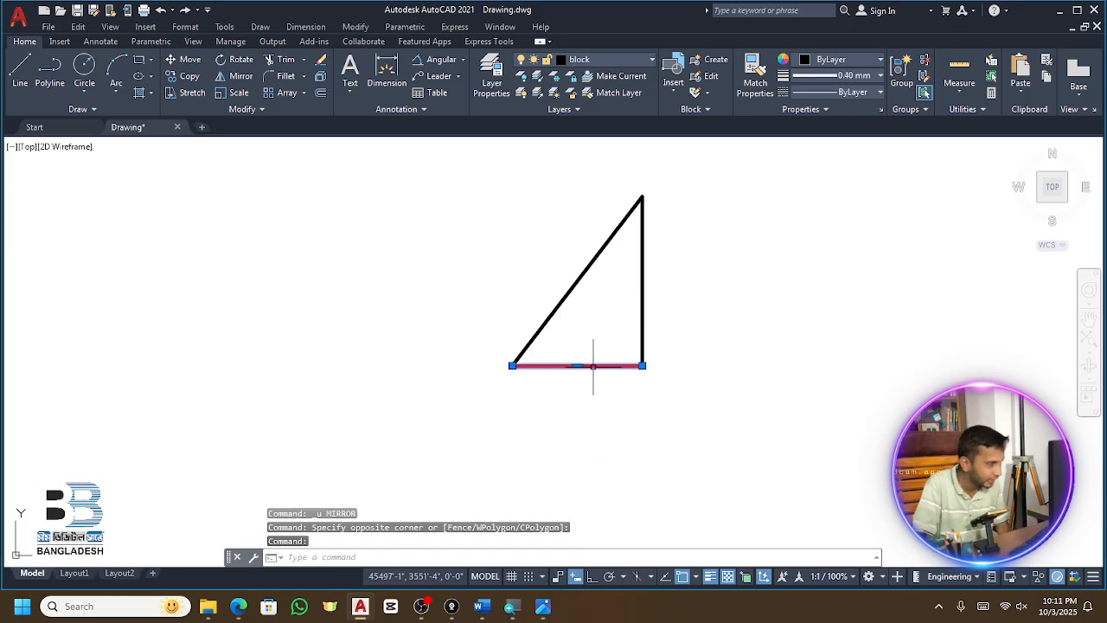
pyautogui.press('Escape')
# Draw a polyline along the hypotenuse from the apex to the lower-left corner and colour it yellow
pyautogui.click(49, 73)
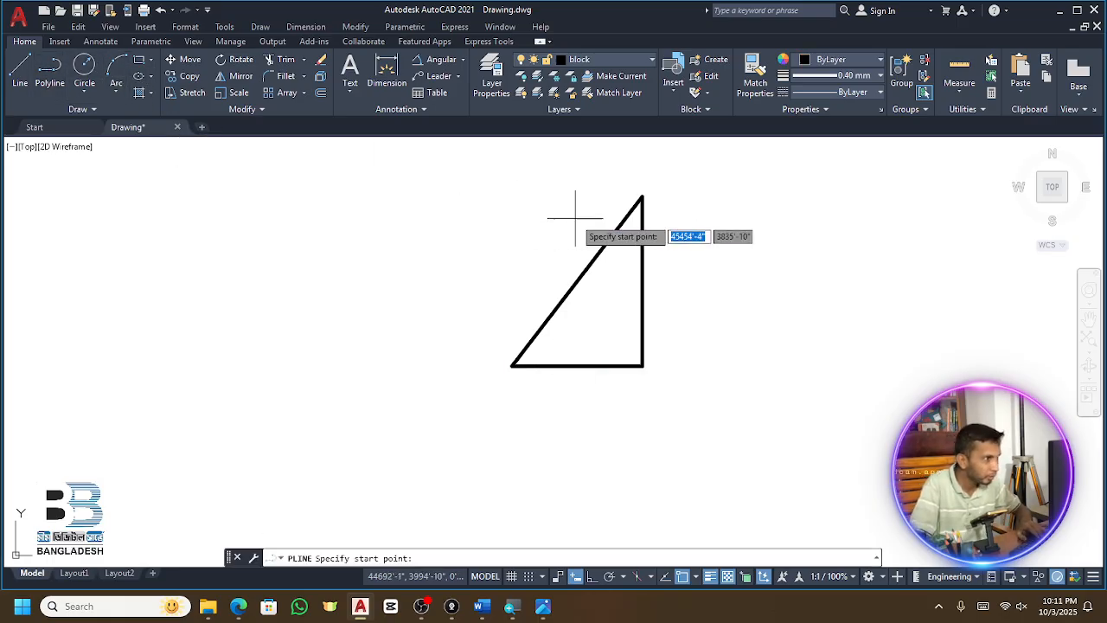
pyautogui.click(642, 197)
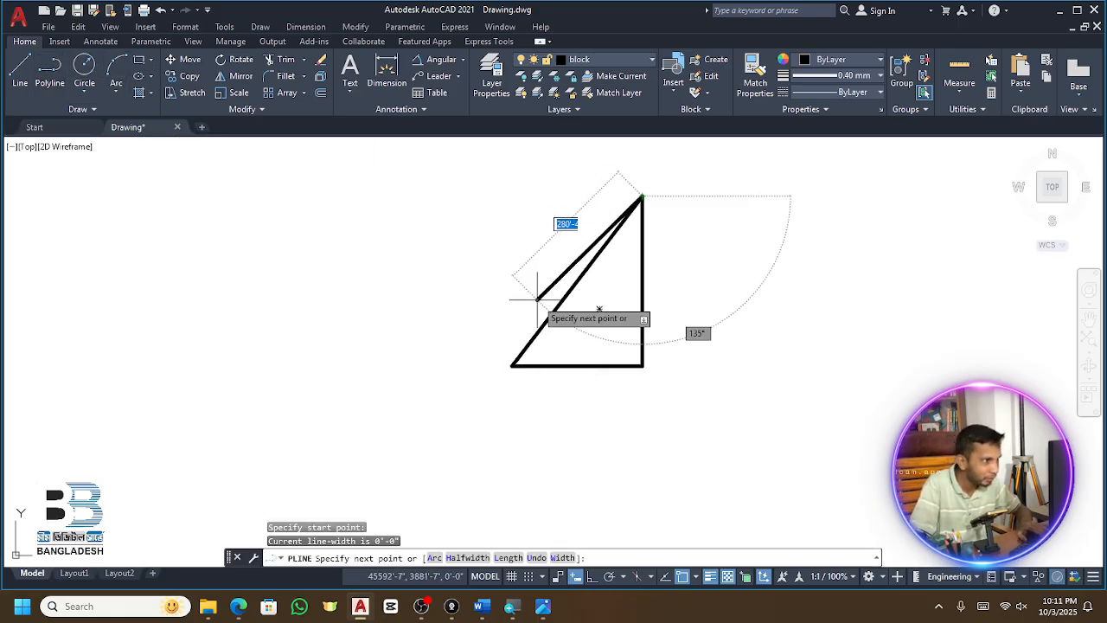
pyautogui.click(512, 364)
pyautogui.press('Return')
pyautogui.click(524, 349)
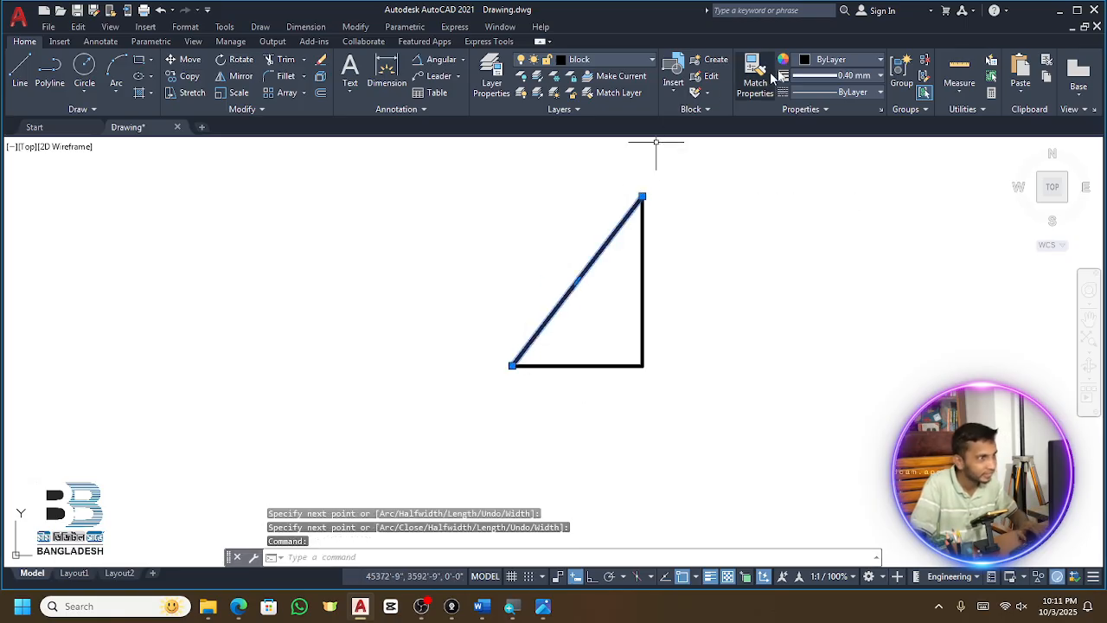
pyautogui.click(808, 60)
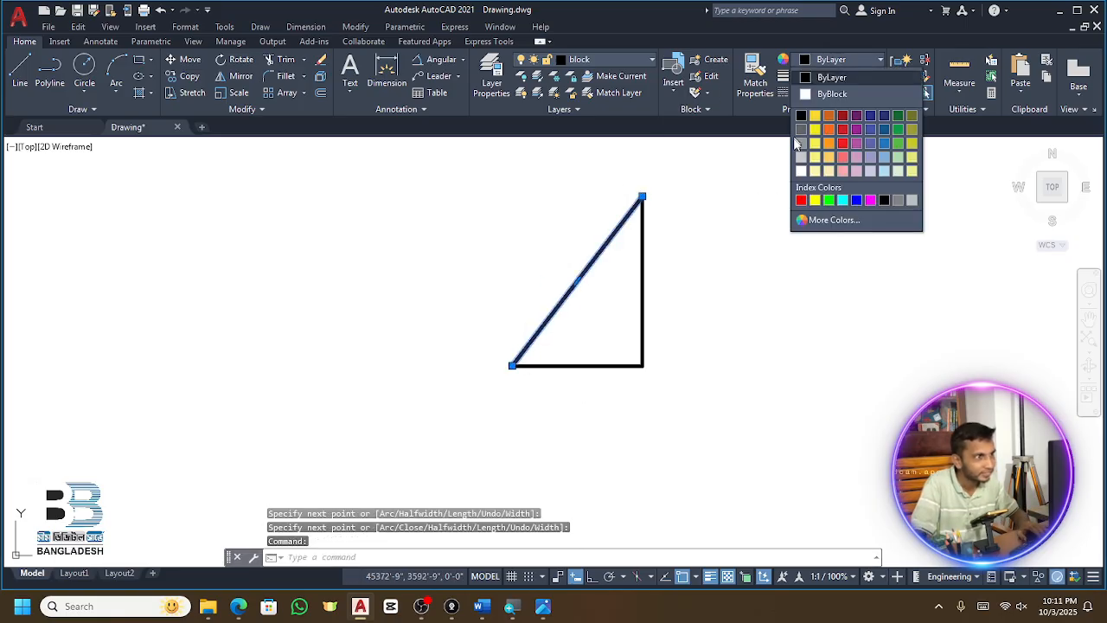
pyautogui.click(815, 199)
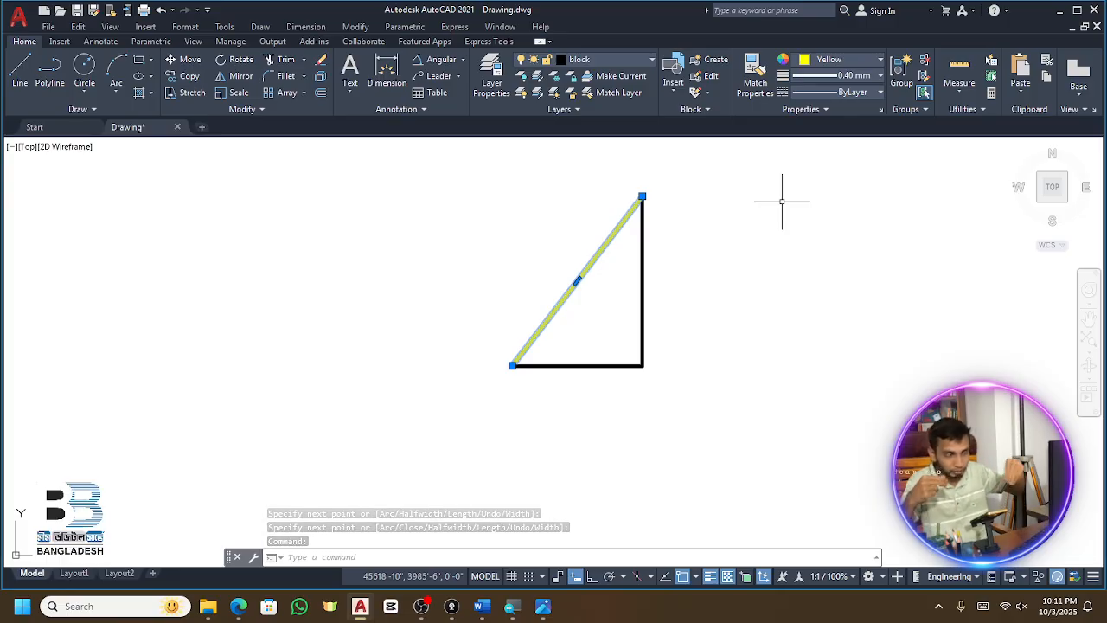
pyautogui.press('Escape')
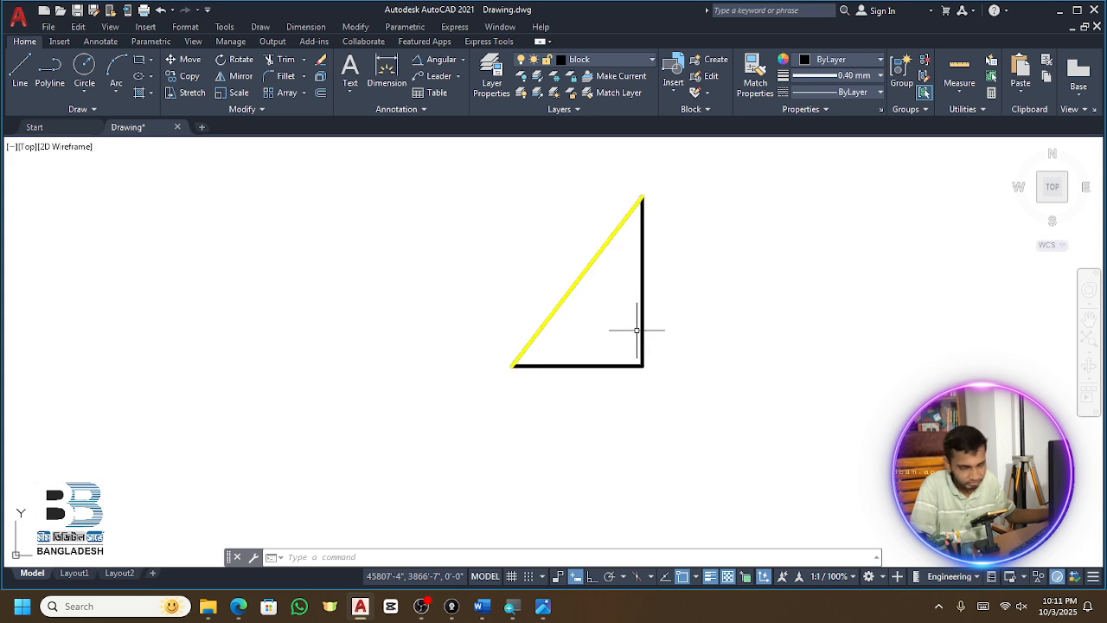
# Mirror the triangle across its yellow hypotenuse, keeping the source object
pyautogui.click(672, 291)
pyautogui.click(608, 355)
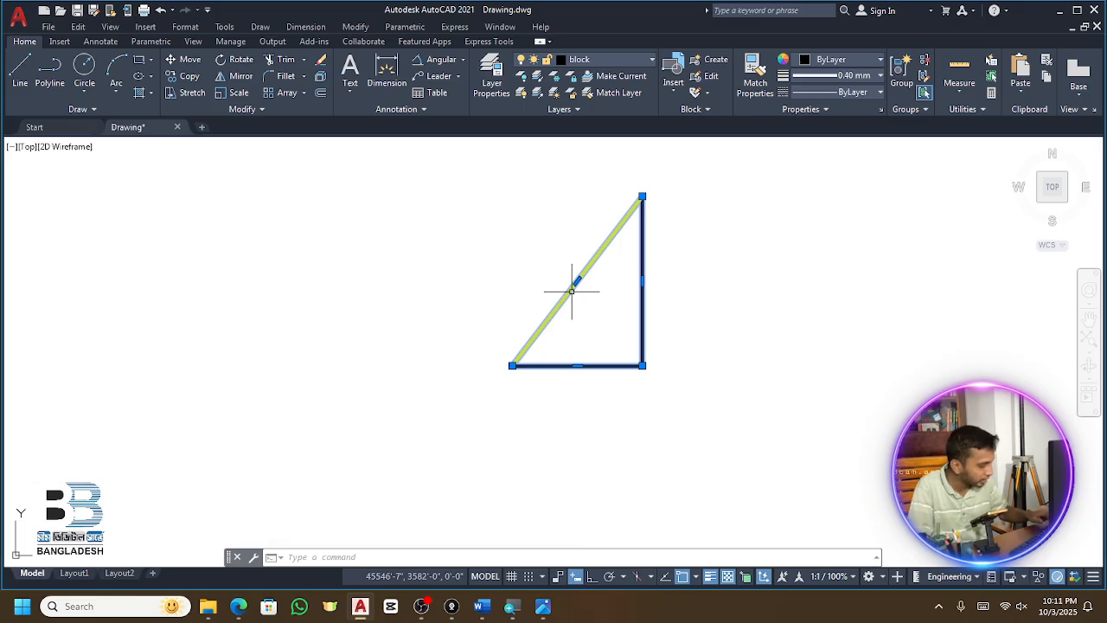
pyautogui.write('i')
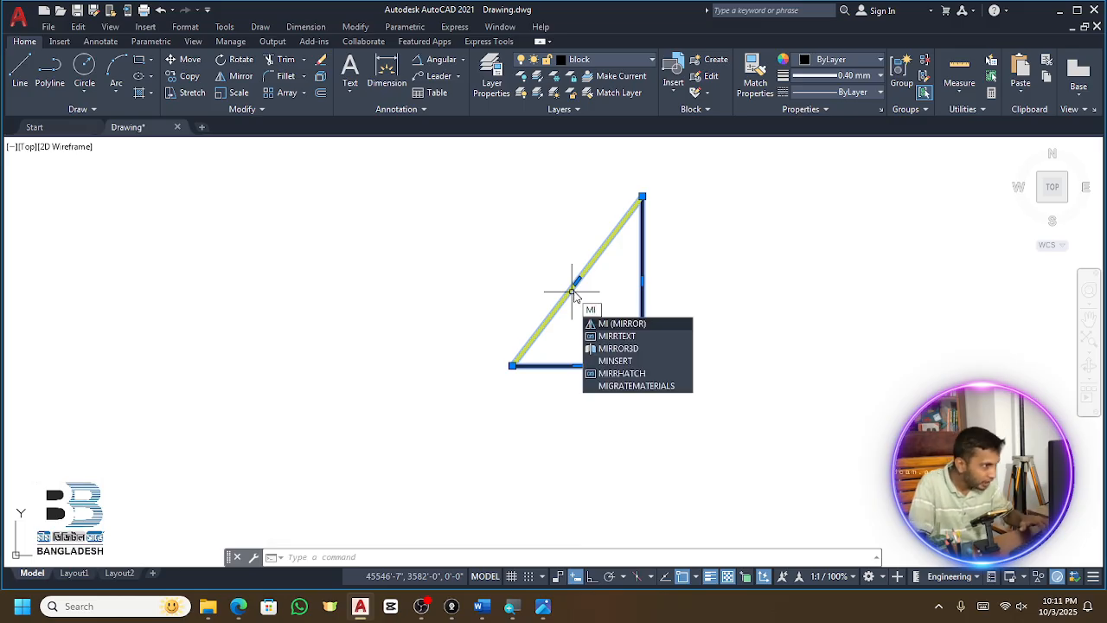
pyautogui.press('Return')
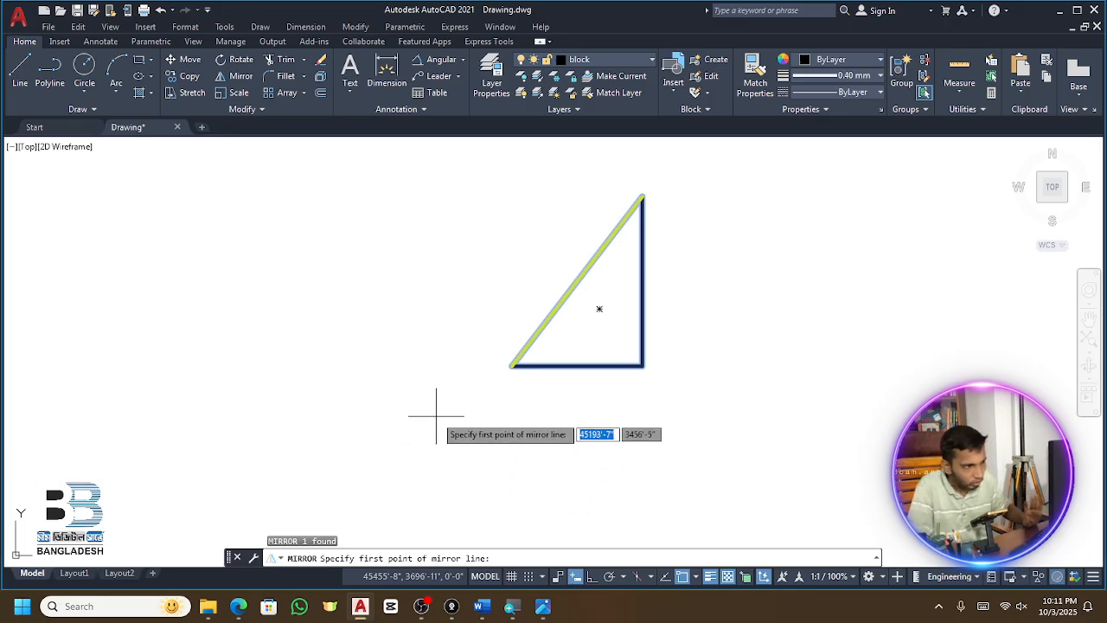
pyautogui.click(513, 365)
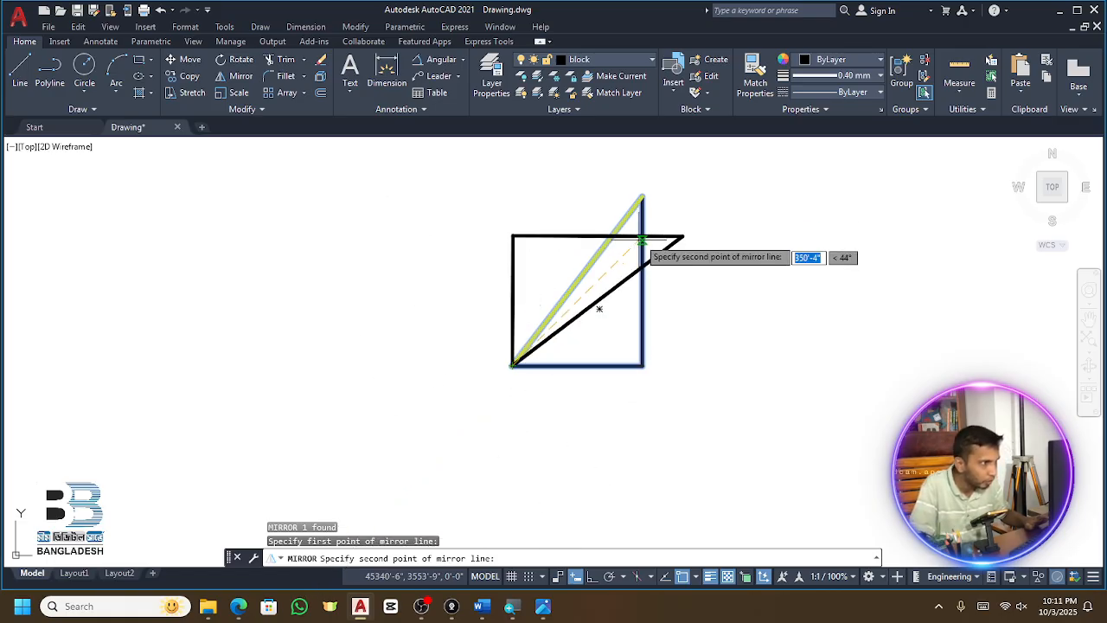
pyautogui.click(641, 197)
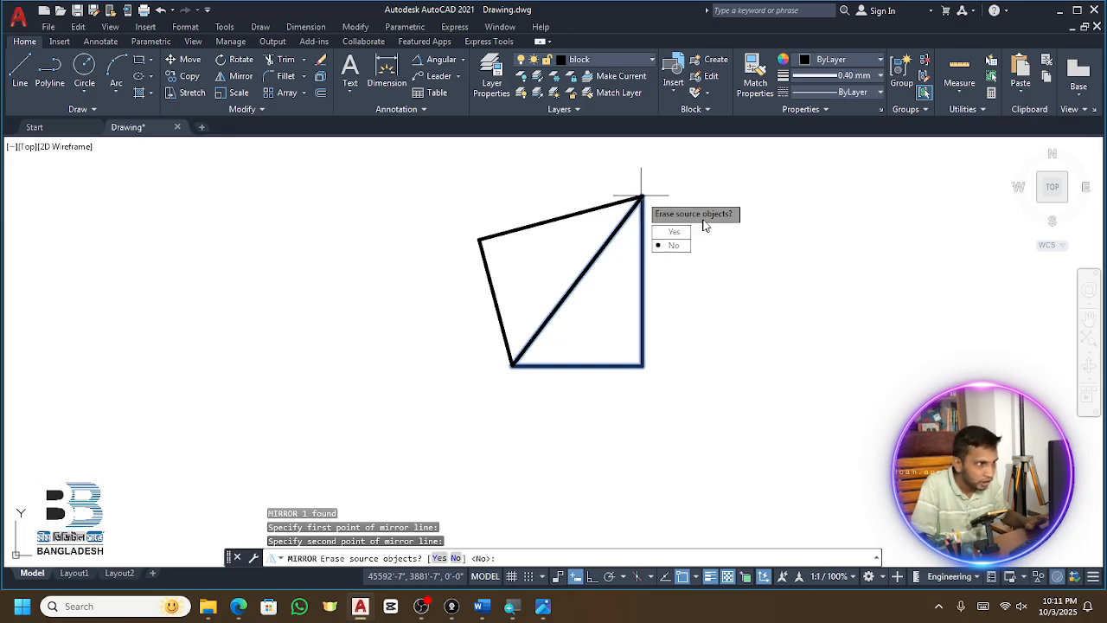
pyautogui.click(674, 246)
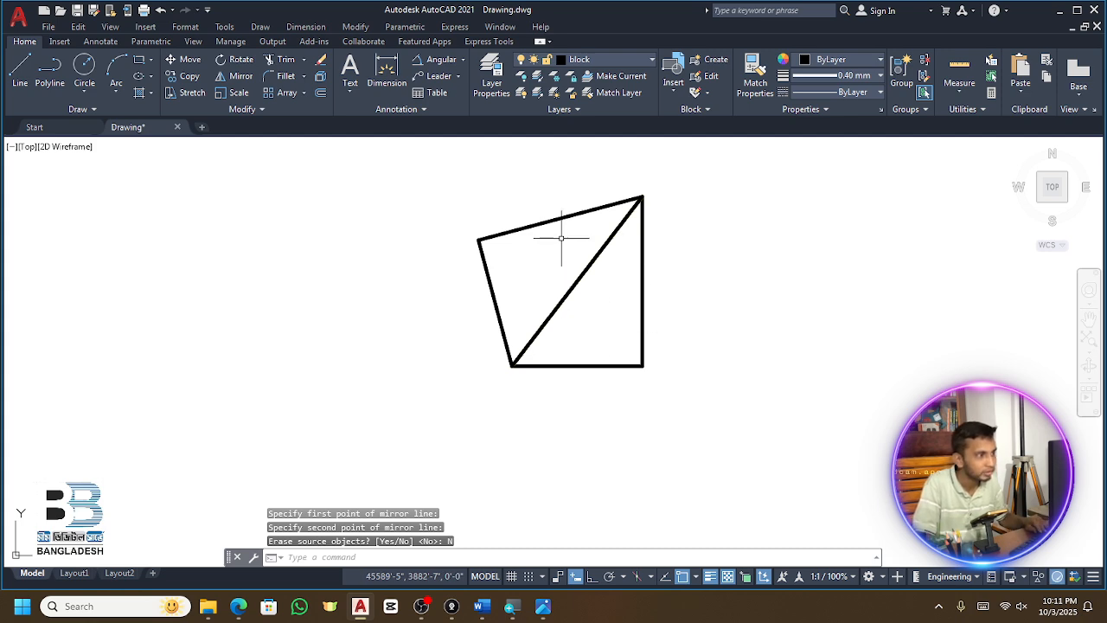
# Delete the mirrored triangle copy and the yellow line on the hypotenuse
pyautogui.click(567, 194)
pyautogui.click(536, 230)
pyautogui.press('Delete')
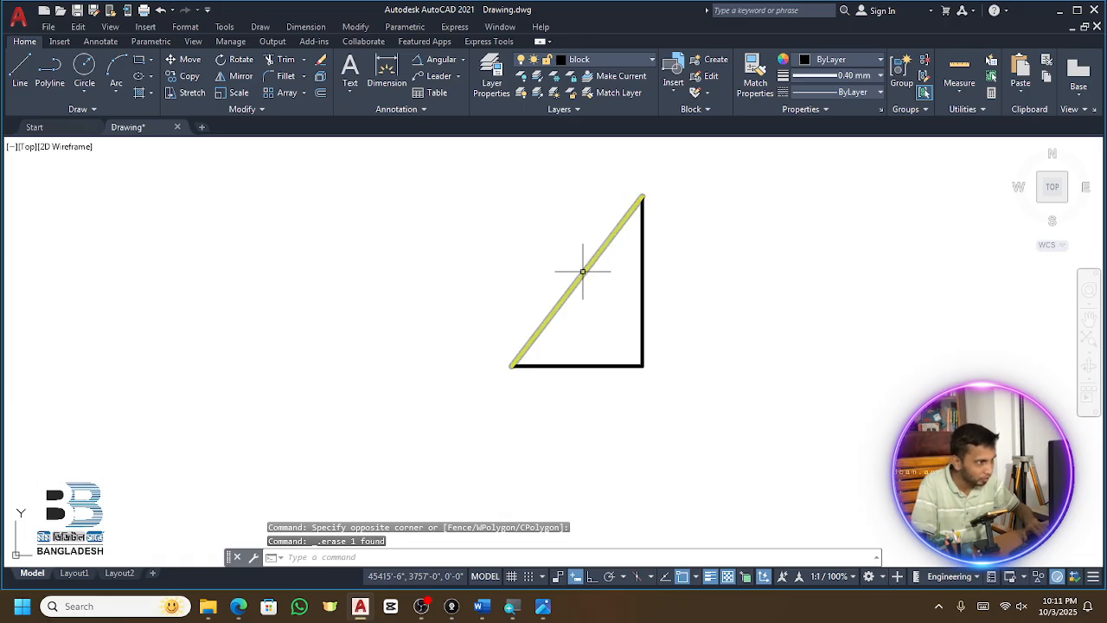
# Draw a vertical polyline with Ortho on, standing apart to the right of the triangle and extending past its apex and base
pyautogui.click(49, 71)
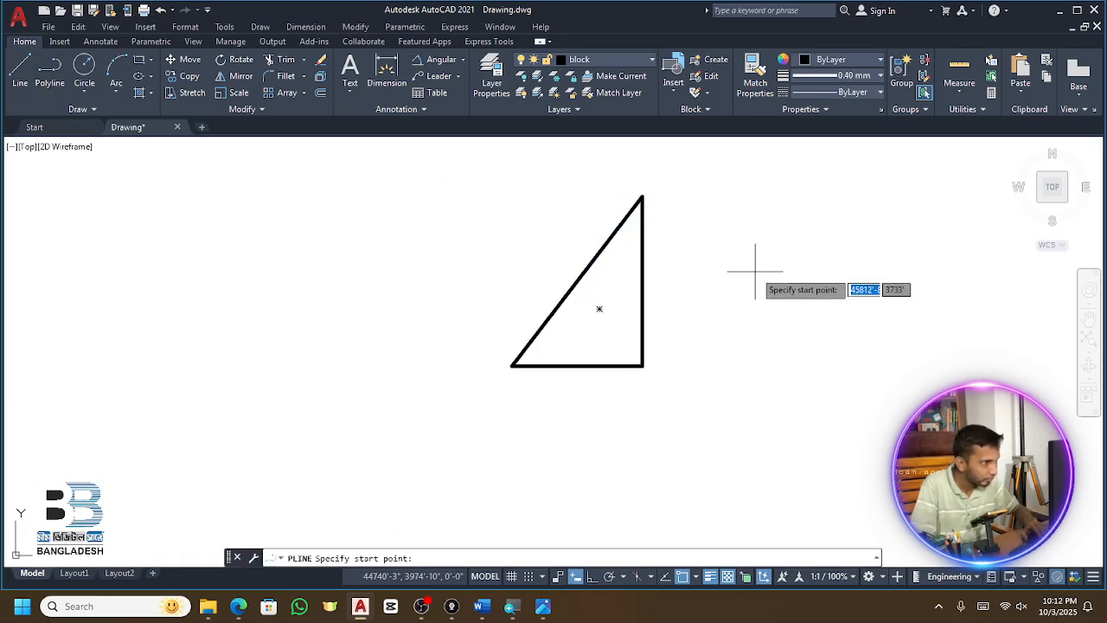
pyautogui.click(741, 185)
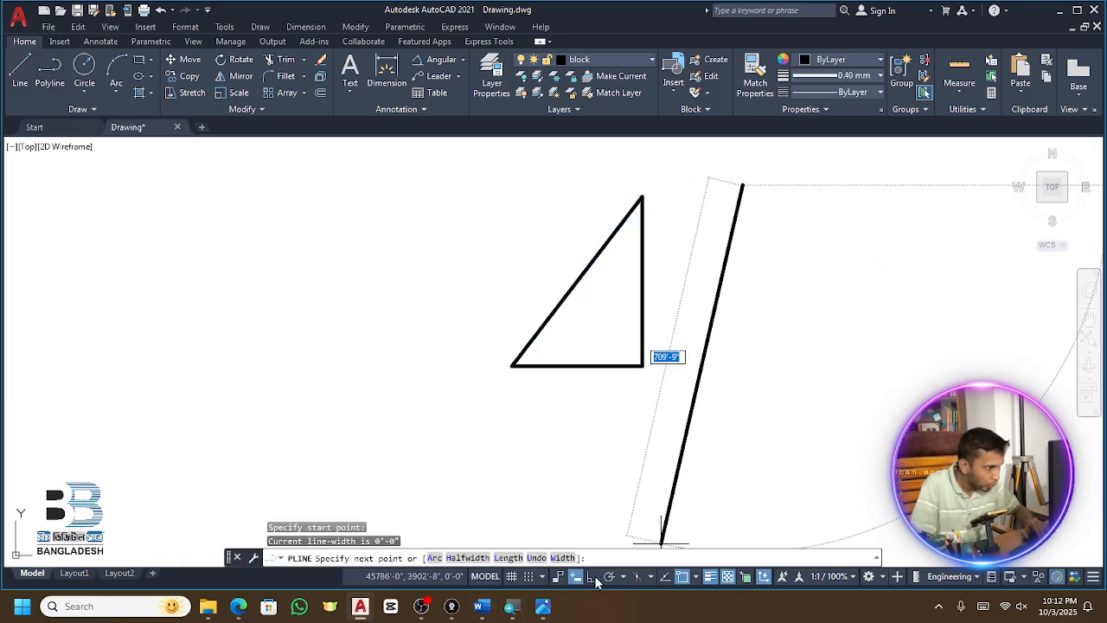
pyautogui.click(592, 578)
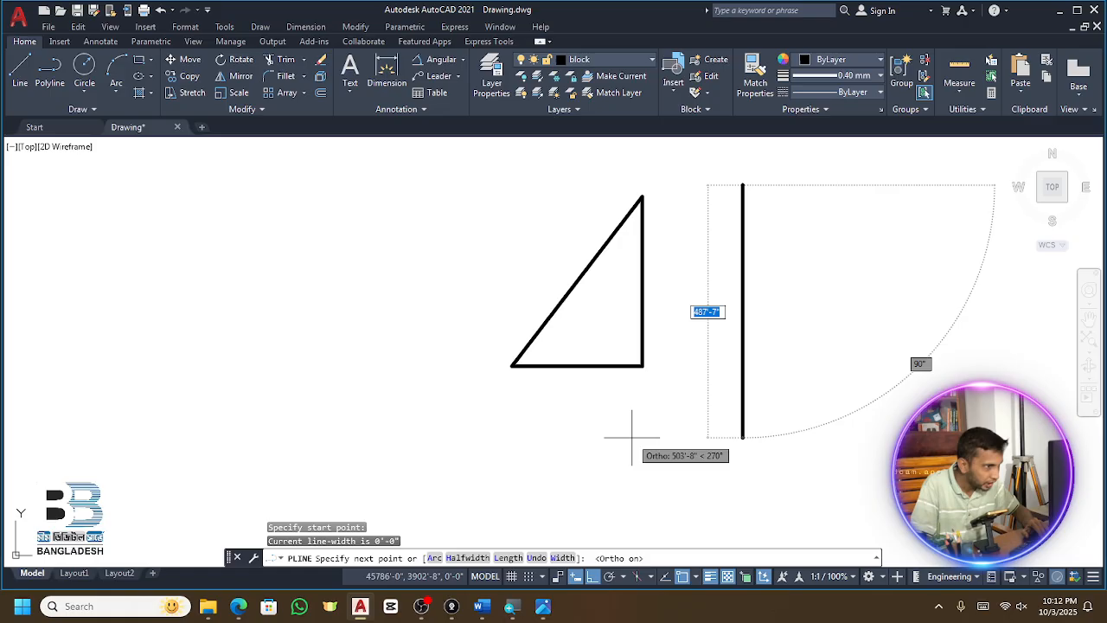
pyautogui.click(734, 423)
pyautogui.press('Return')
# Colour the separate vertical polyline red and clear the selection
pyautogui.click(786, 255)
pyautogui.click(737, 170)
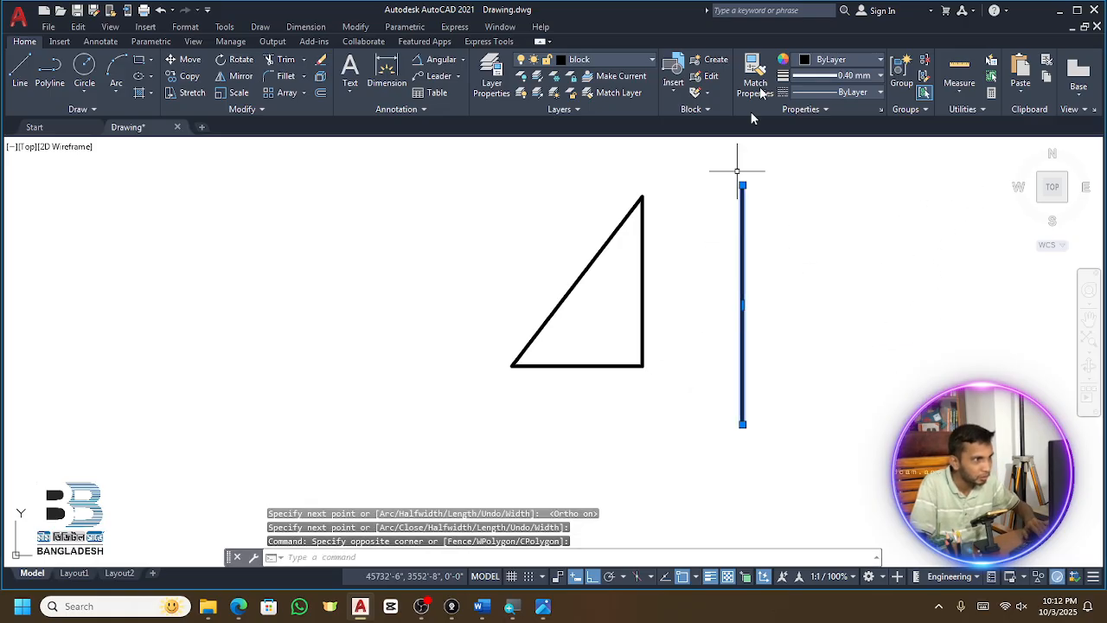
pyautogui.click(809, 59)
pyautogui.click(801, 197)
pyautogui.scroll(-2, 699, 270)
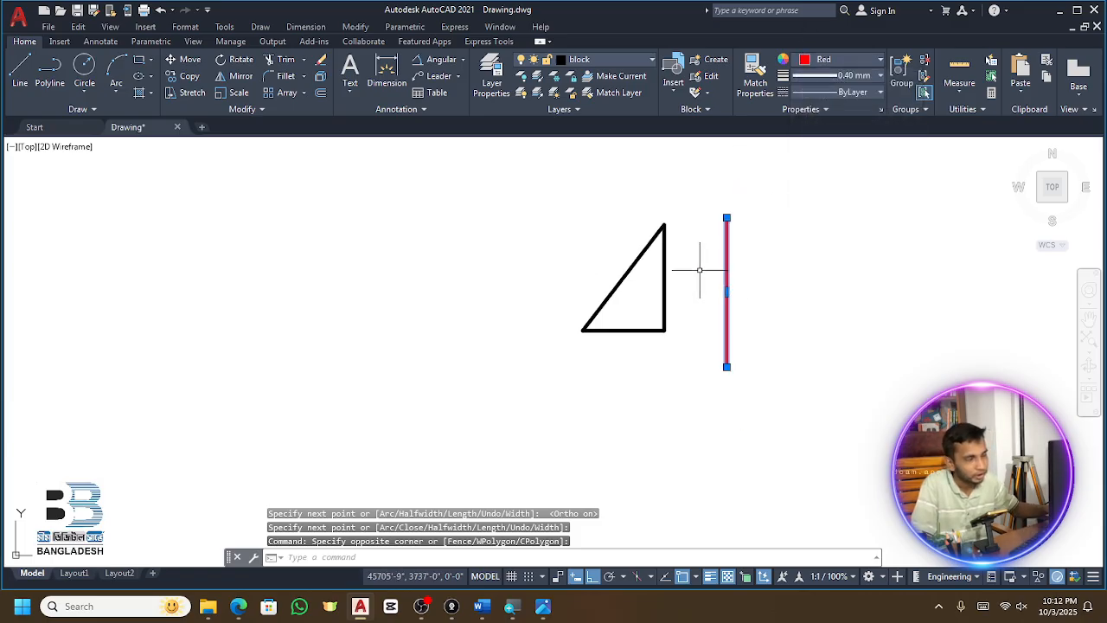
pyautogui.press('Escape')
pyautogui.press('Escape')
# Mirror the triangle across the separate red vertical line, keeping the source object
pyautogui.click(682, 221)
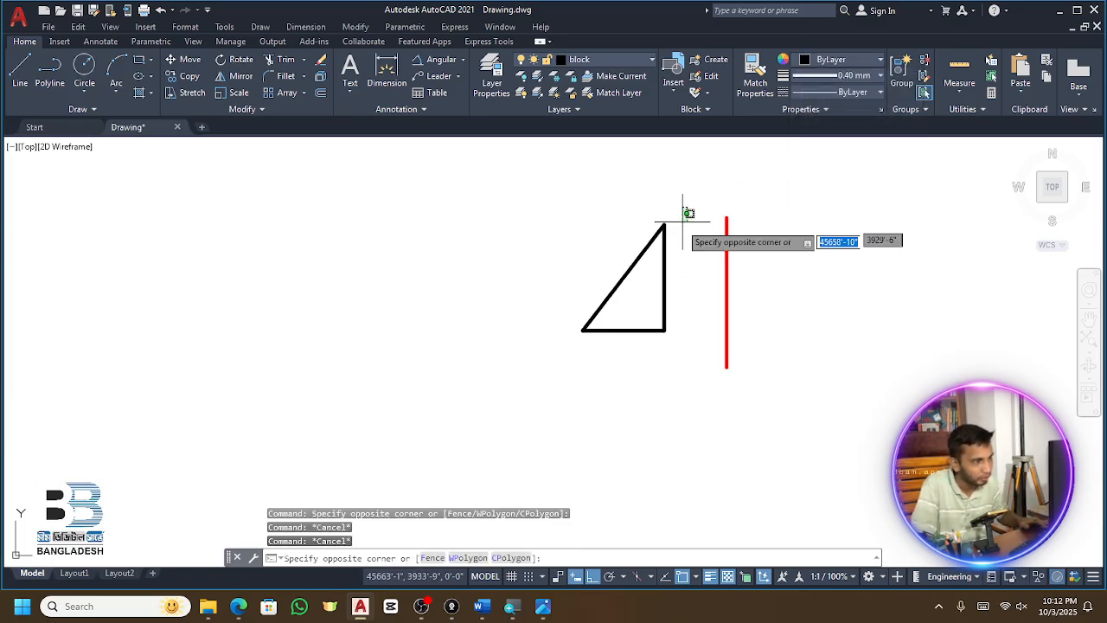
pyautogui.click(578, 361)
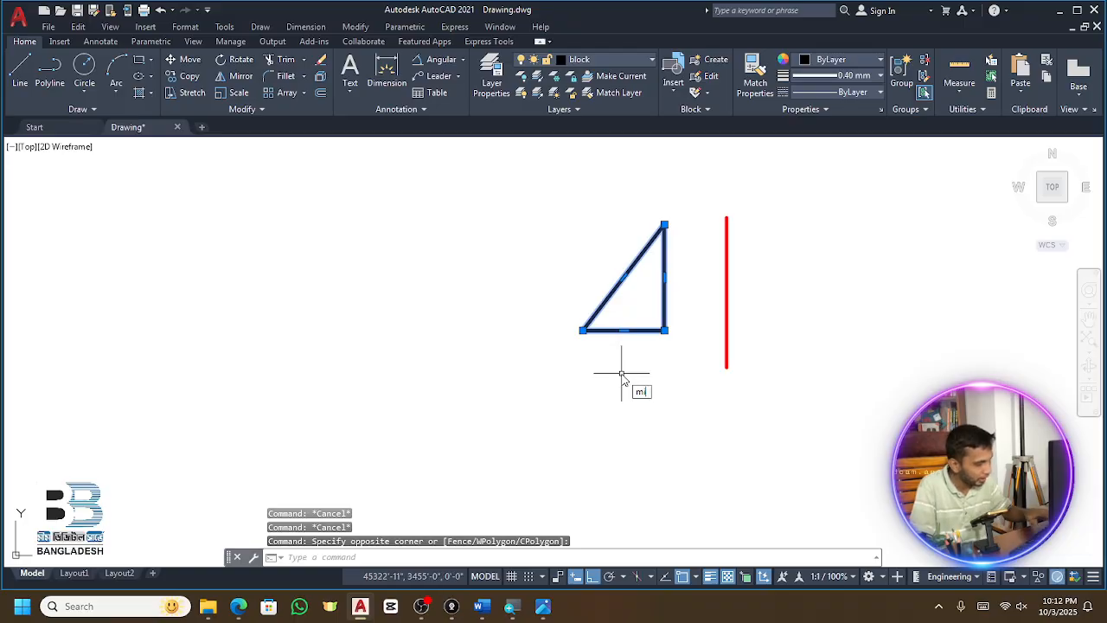
pyautogui.write('mi')
pyautogui.press('Return')
pyautogui.click(726, 367)
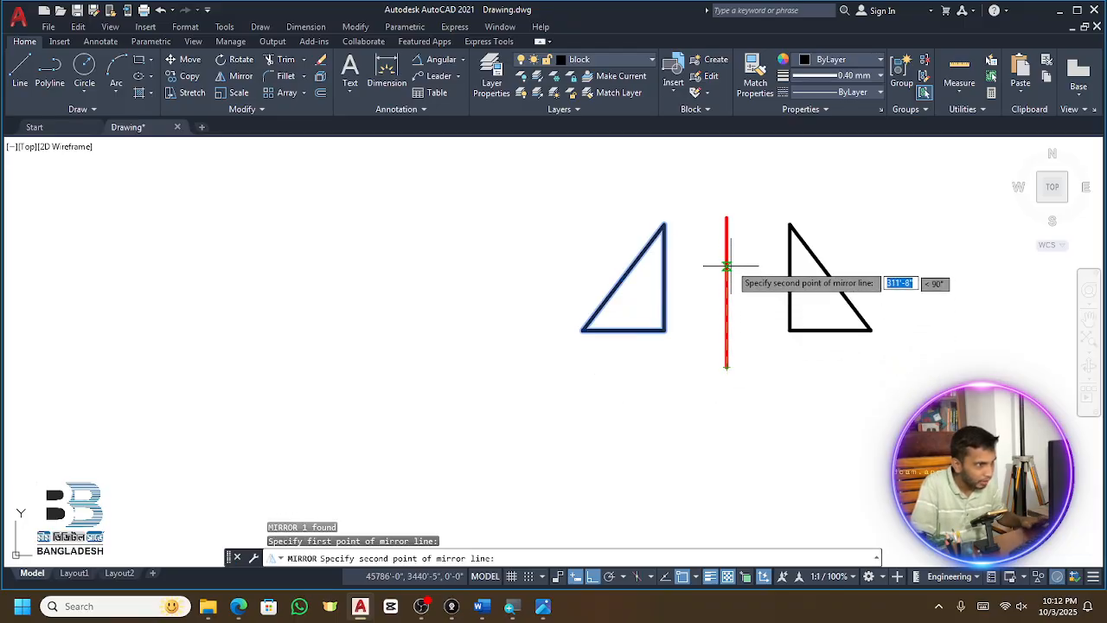
pyautogui.click(727, 219)
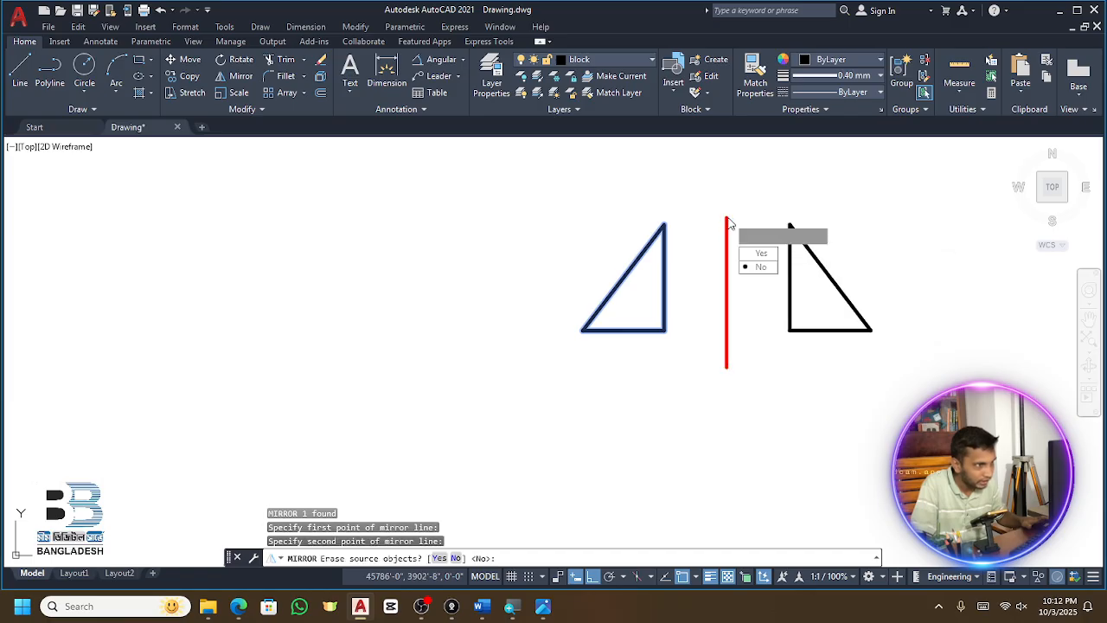
pyautogui.click(758, 267)
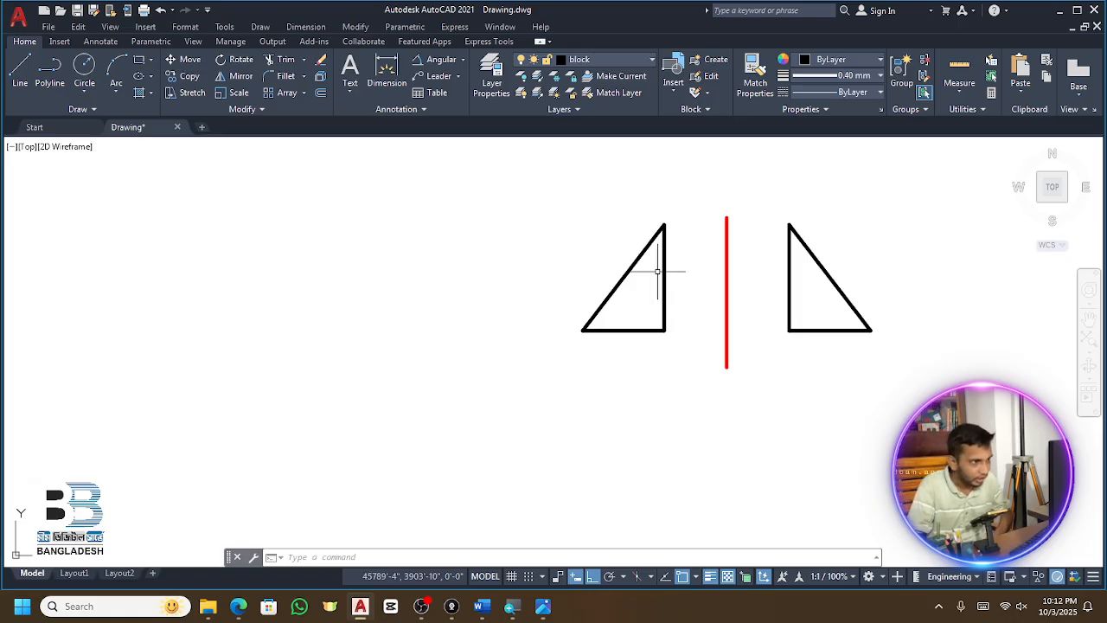
# Dimension the horizontal distance from the original triangle's right-angle corner to the red line, just below the base
pyautogui.click(386, 71)
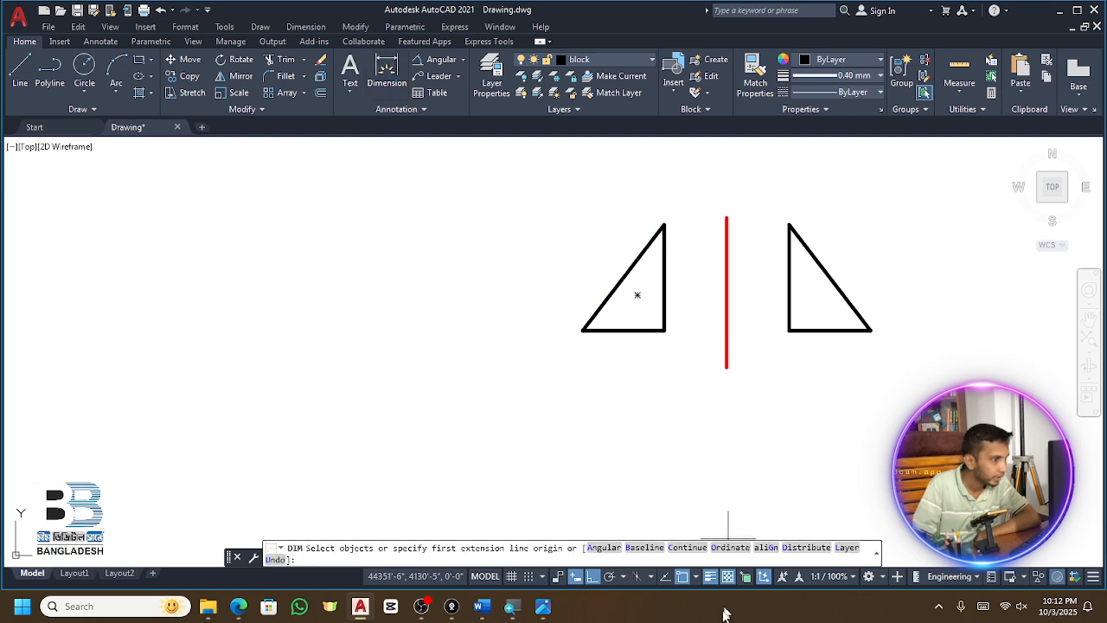
pyautogui.click(665, 331)
pyautogui.scroll(4, 678, 328)
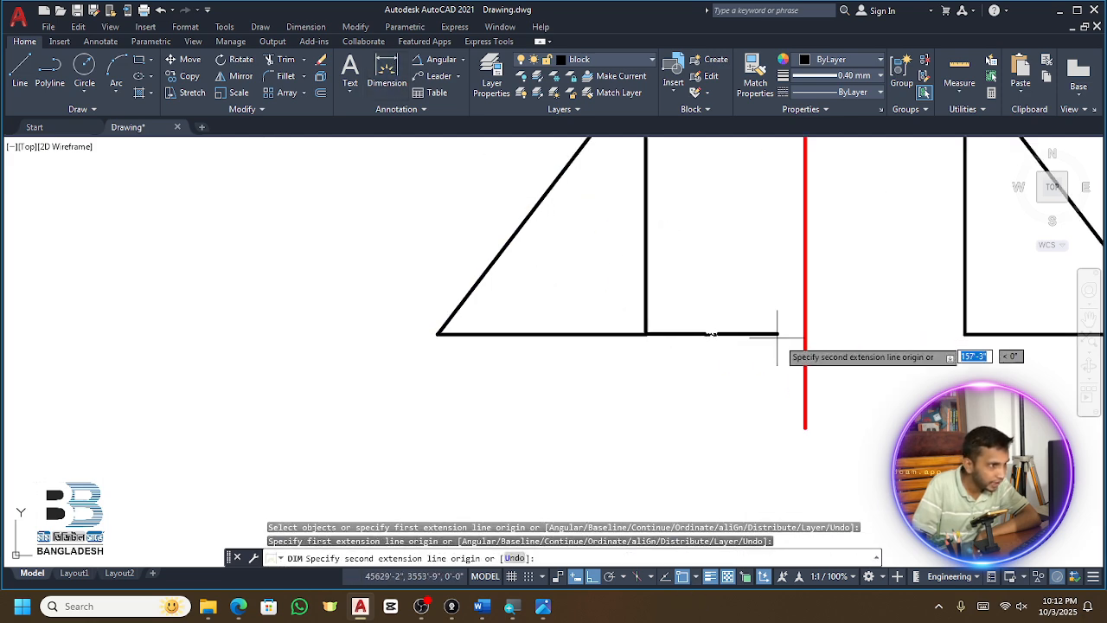
pyautogui.click(804, 334)
pyautogui.click(761, 344)
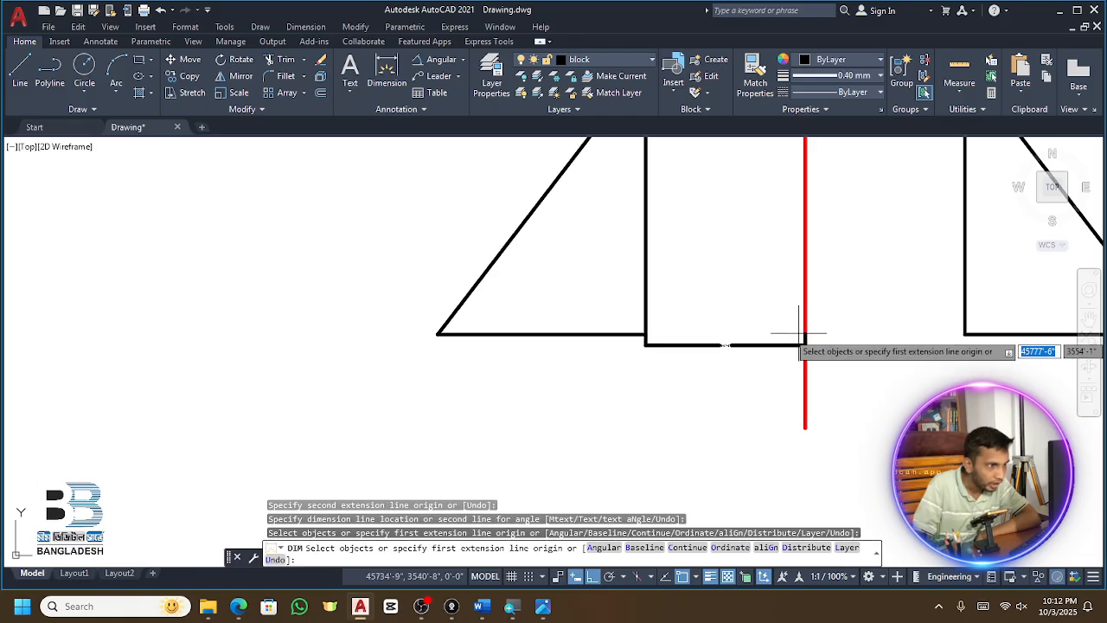
# Dimension the horizontal distance between the red line and the mirrored triangle's right-angle corner, and compare the two dimension texts
pyautogui.click(805, 334)
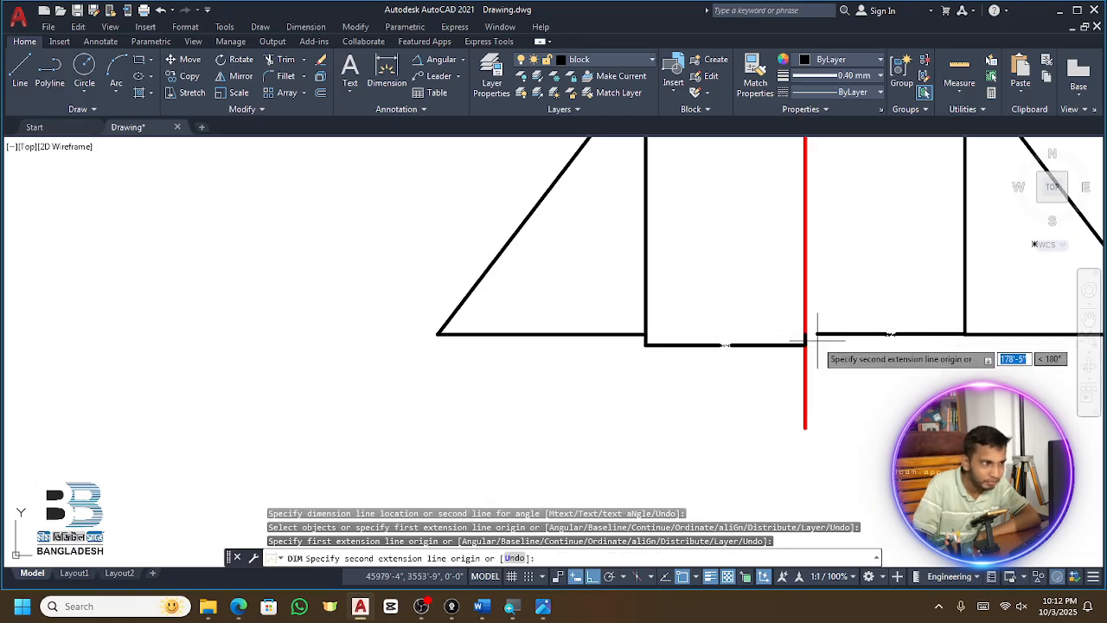
pyautogui.click(804, 335)
pyautogui.click(876, 346)
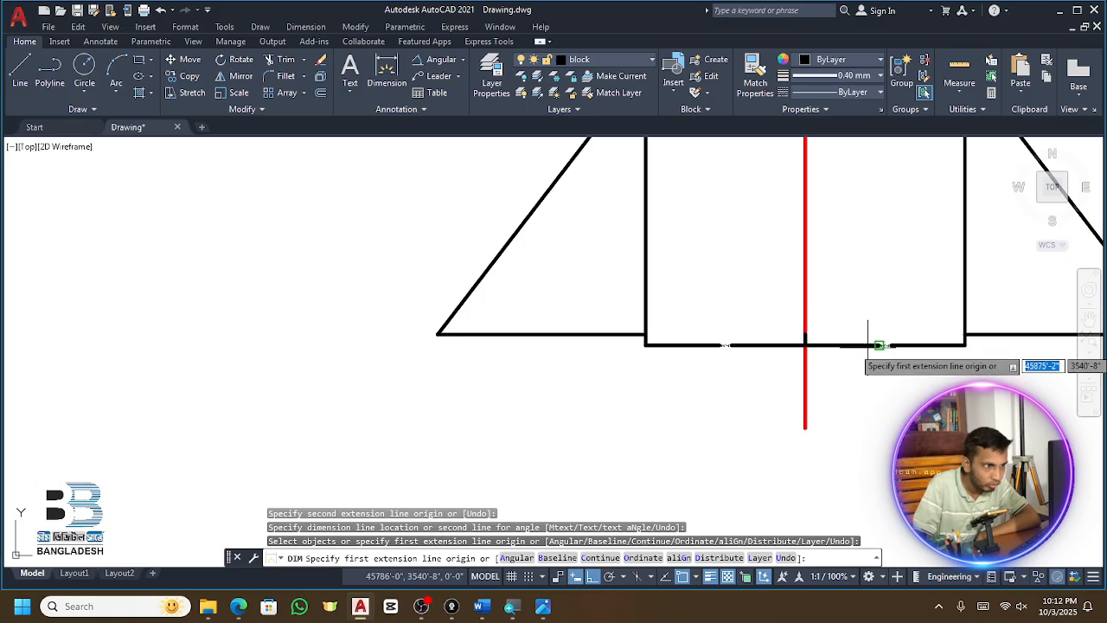
pyautogui.scroll(4, 932, 334)
pyautogui.scroll(2, 932, 341)
pyautogui.scroll(-3, 951, 343)
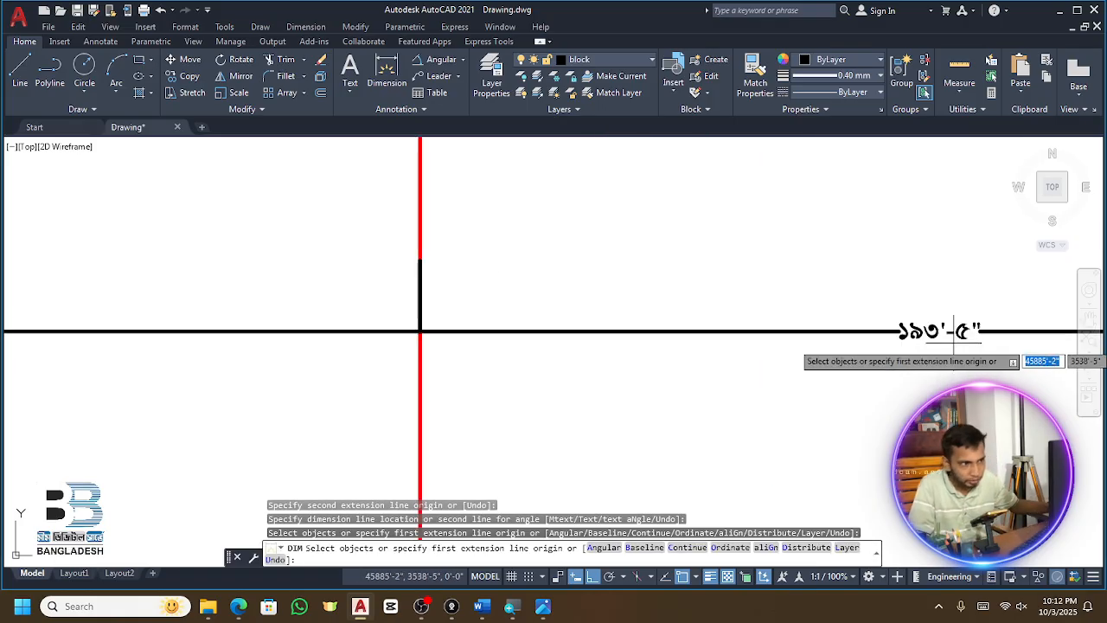
pyautogui.press('Escape')
pyautogui.scroll(3, 548, 367)
pyautogui.scroll(-5, 623, 355)
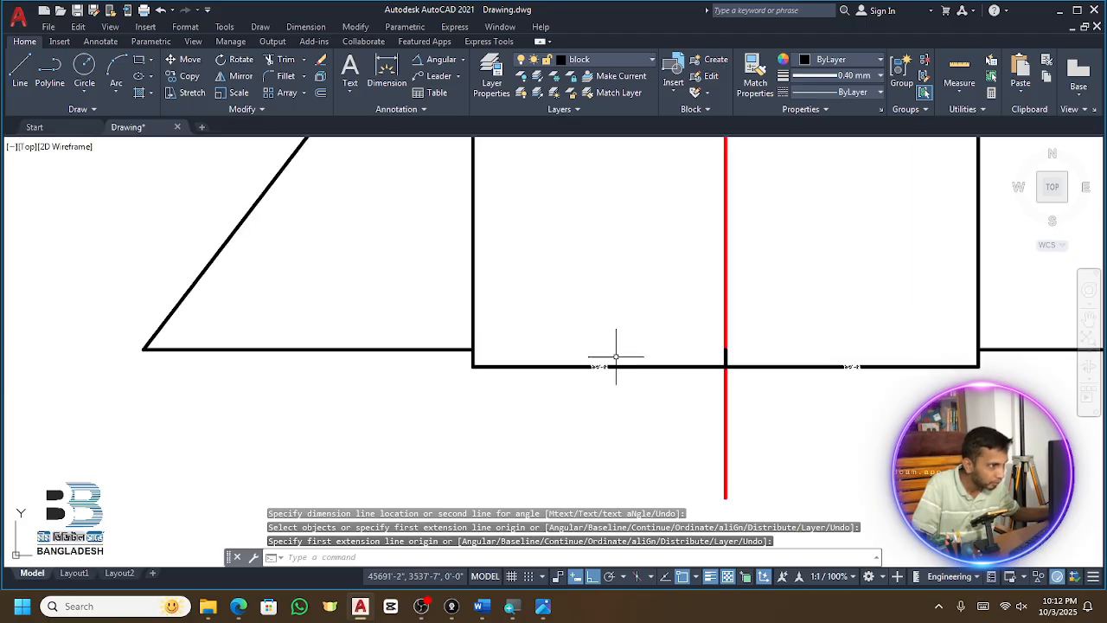
# Delete both distance dimensions beside the red mirror line
pyautogui.click(693, 335)
pyautogui.click(667, 380)
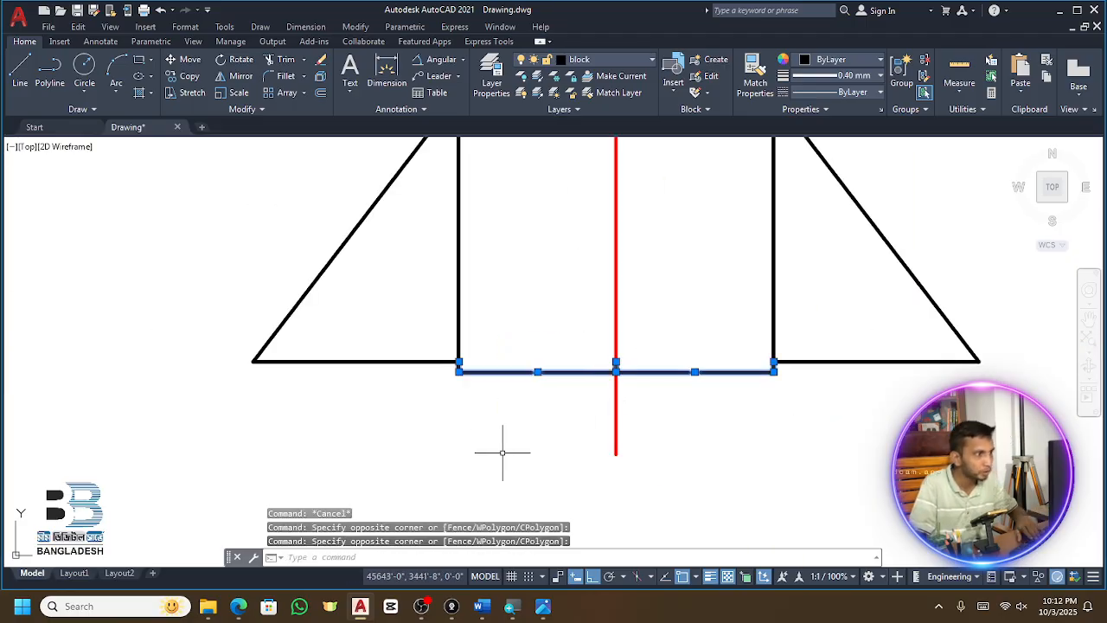
pyautogui.press('Delete')
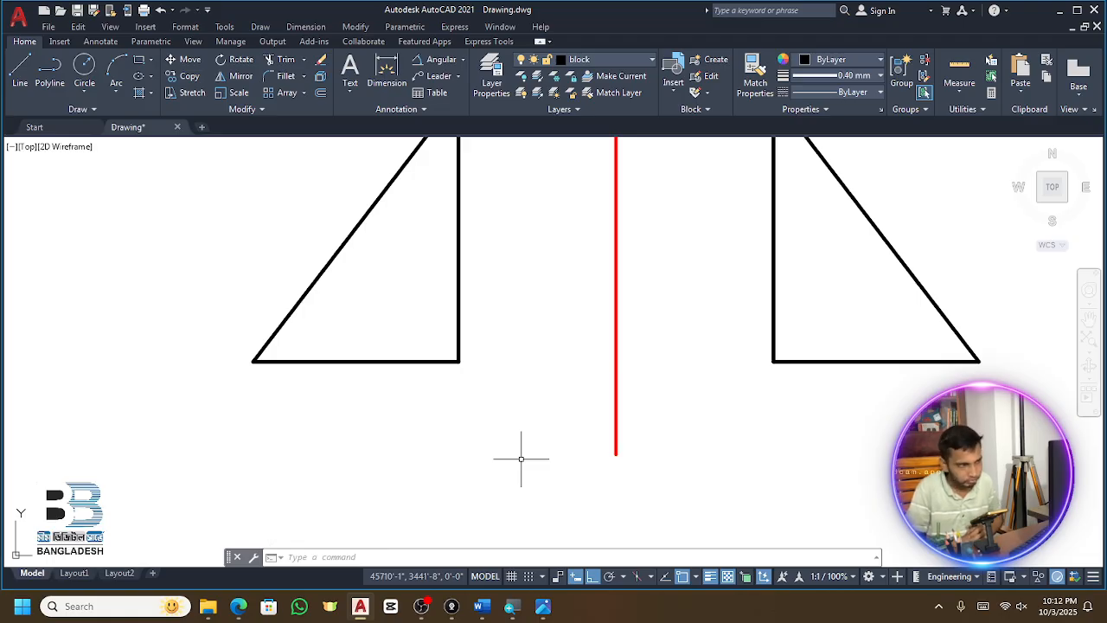
# Examine how the original and mirrored triangles are placed relative to the red mirror line
pyautogui.scroll(-4, 519, 455)
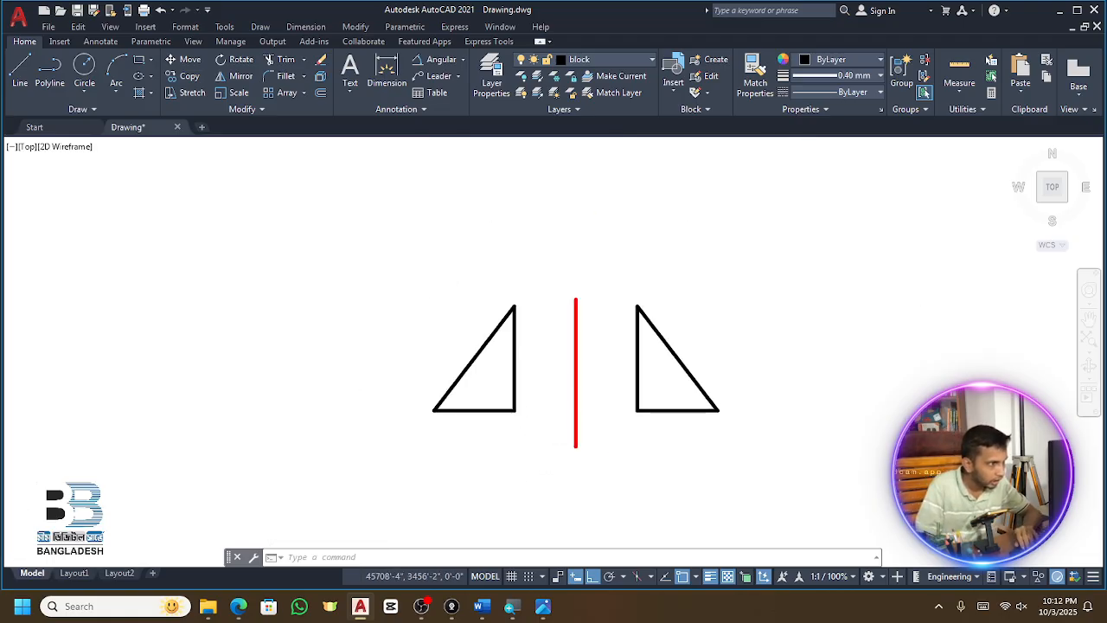
pyautogui.scroll(4, 556, 281)
pyautogui.click(555, 282)
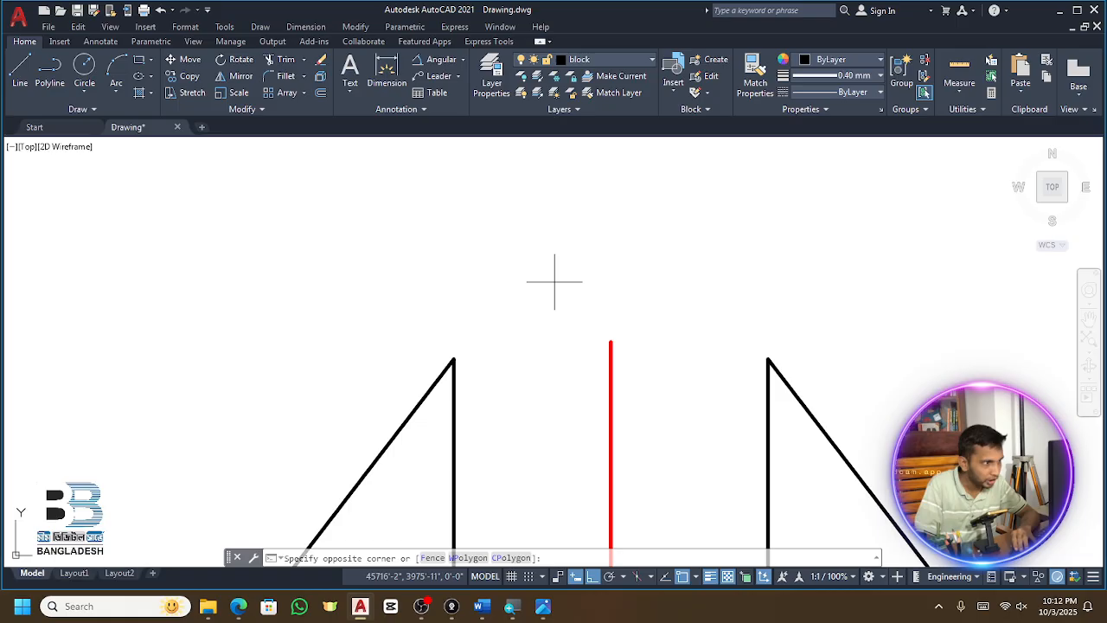
pyautogui.scroll(-4, 588, 389)
pyautogui.scroll(2, 617, 494)
pyautogui.click(625, 498)
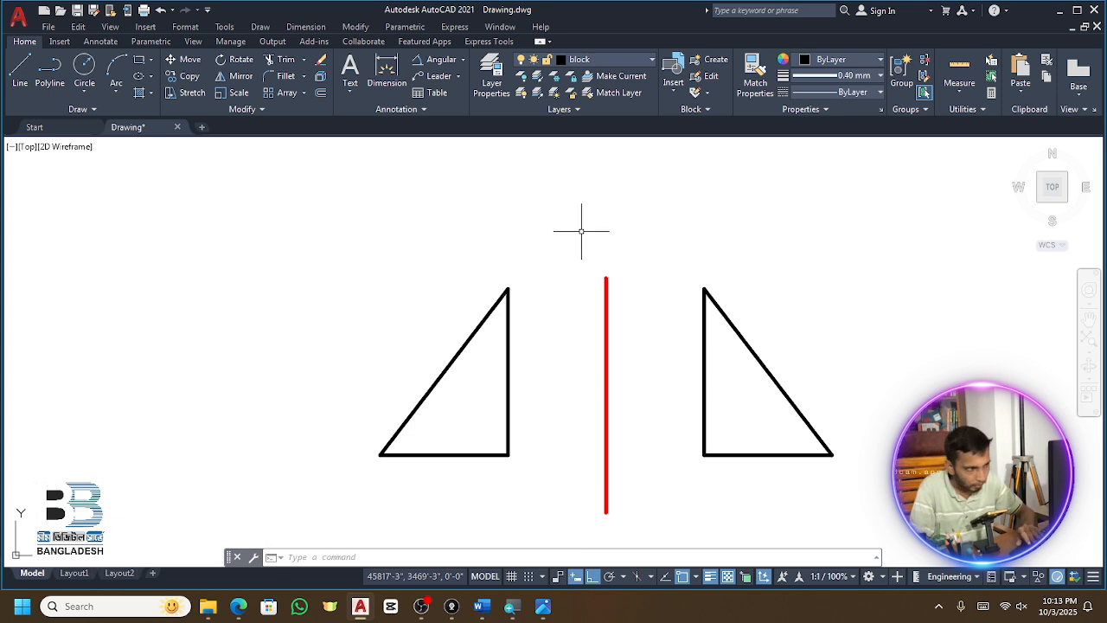
pyautogui.scroll(-1, 627, 240)
pyautogui.scroll(1, 699, 249)
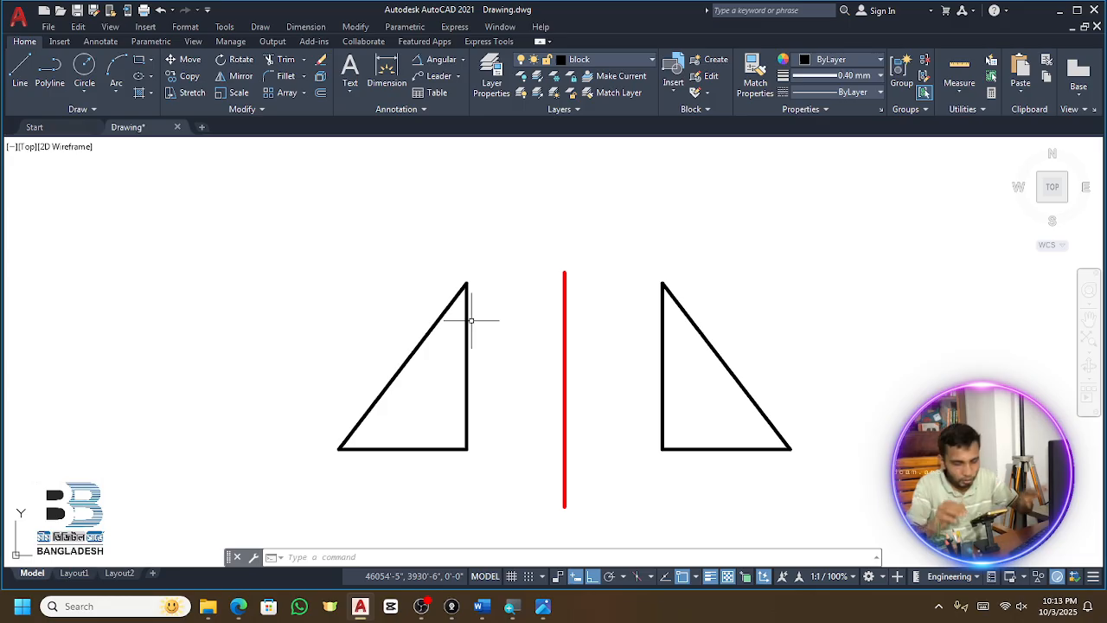
pyautogui.scroll(2, 472, 286)
pyautogui.scroll(-2, 474, 279)
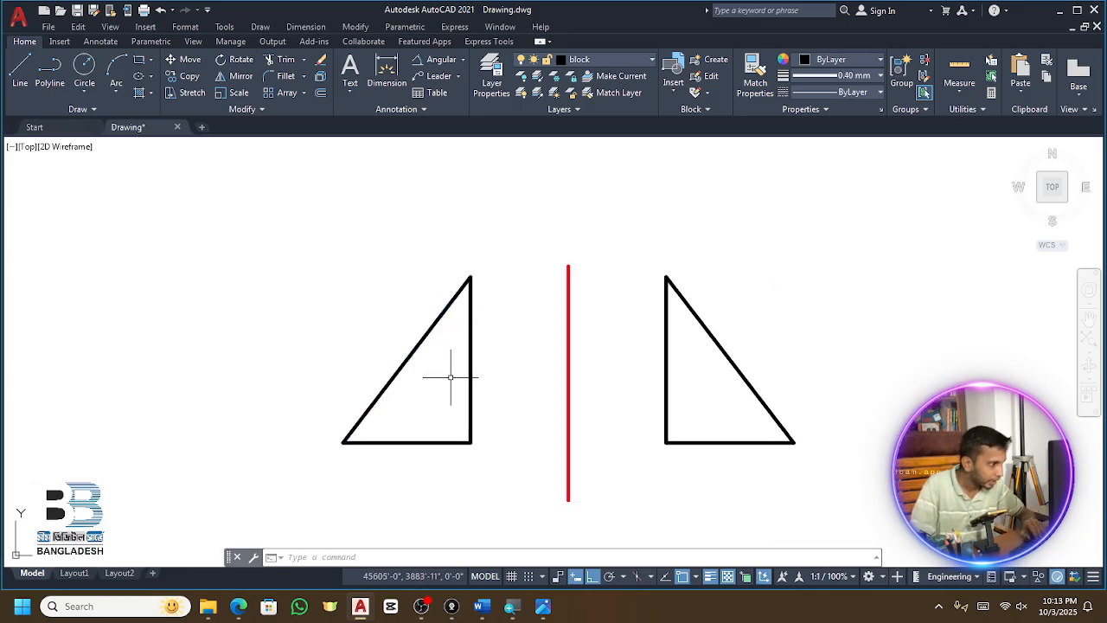
pyautogui.scroll(2, 450, 367)
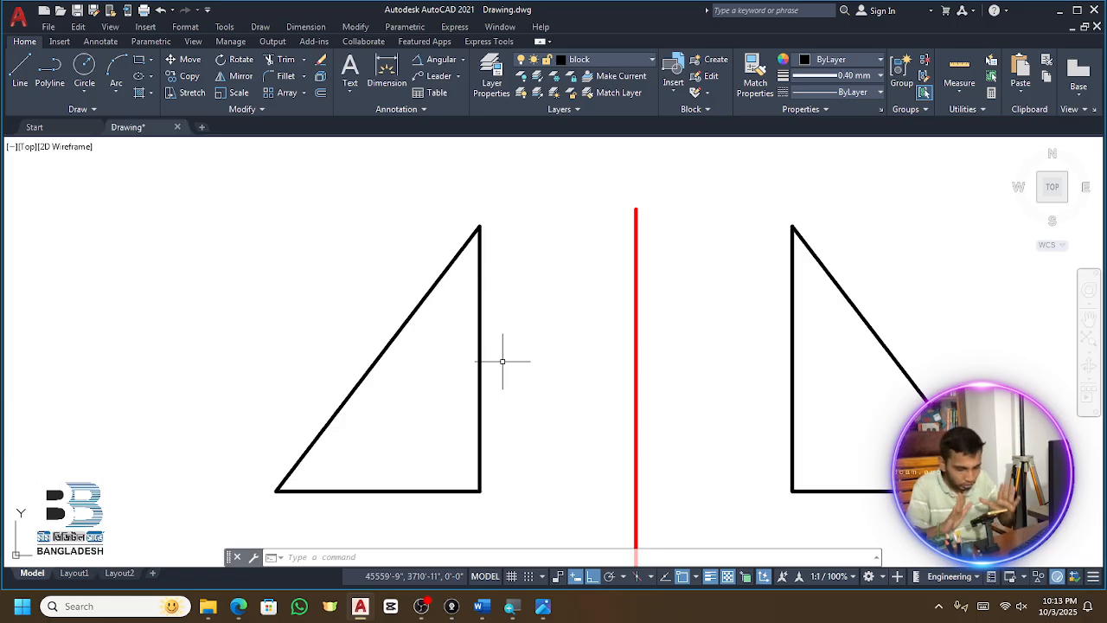
pyautogui.scroll(-1, 718, 242)
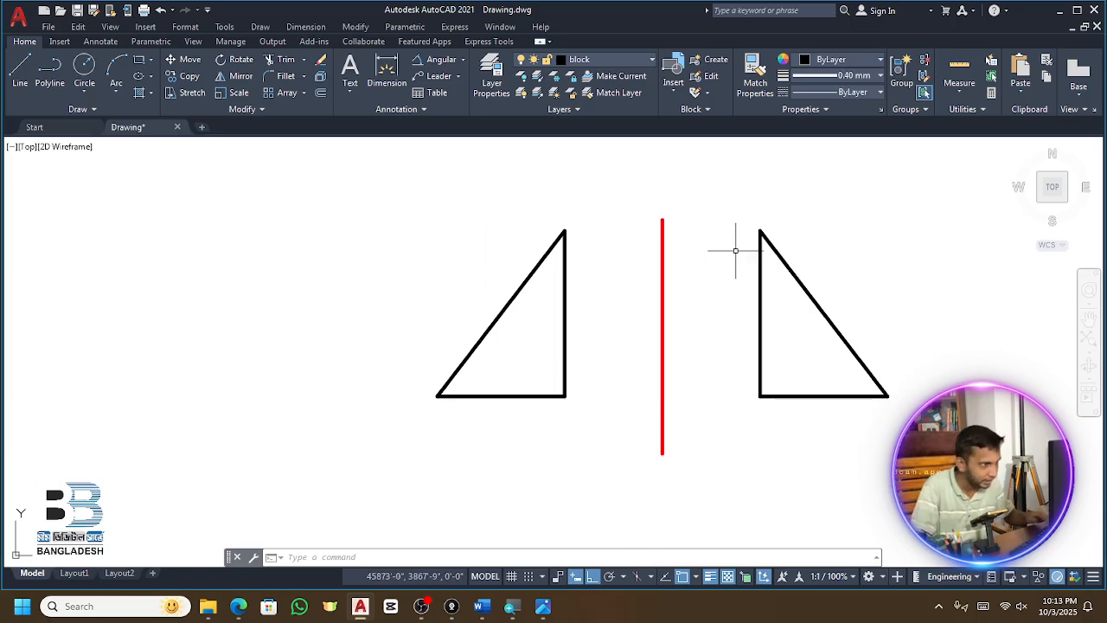
# Delete the mirrored triangle and the separate red mirror line, leaving the original triangle
pyautogui.click(820, 232)
pyautogui.click(641, 365)
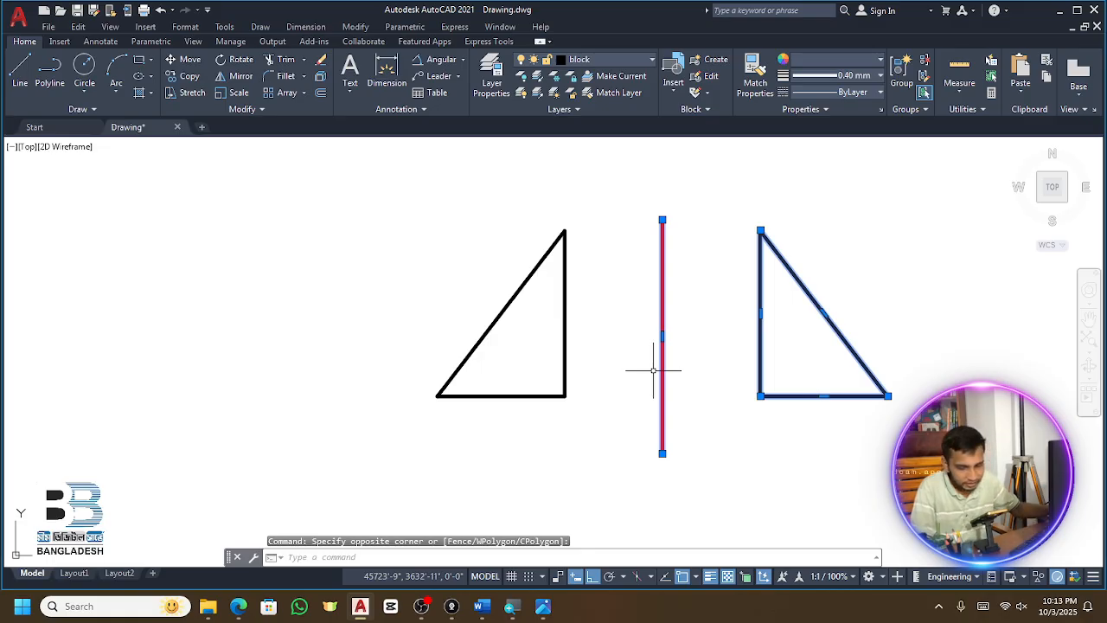
pyautogui.press('Escape')
pyautogui.click(848, 282)
pyautogui.click(642, 370)
pyautogui.press('Delete')
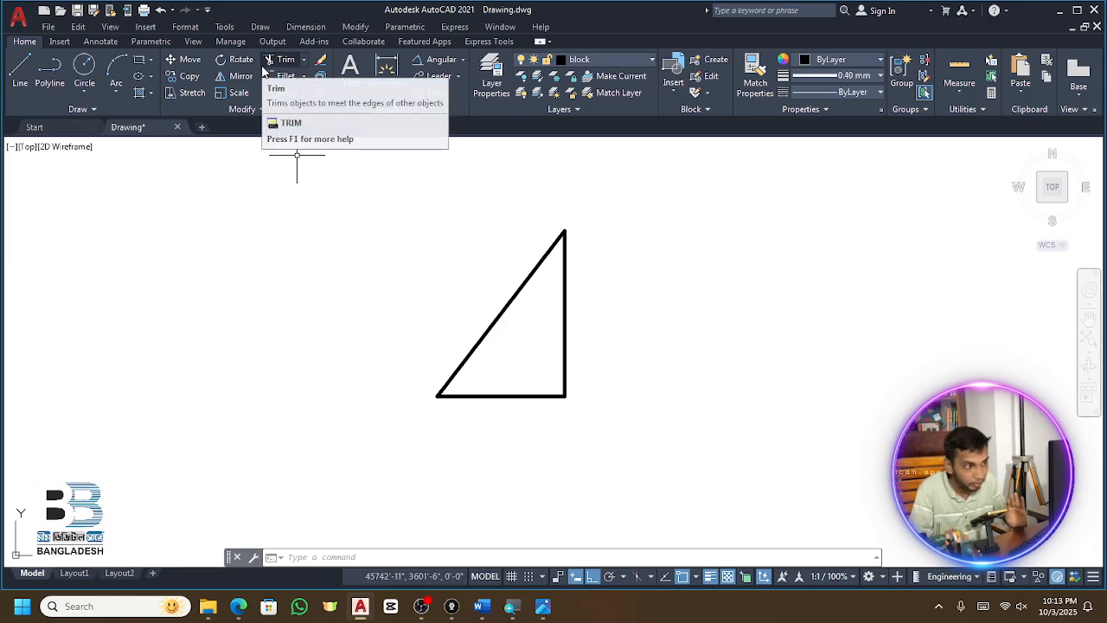
# Draw a polyline along the triangle's vertical side from the apex down to the right-angle corner
pyautogui.scroll(2, 512, 326)
pyautogui.scroll(-2, 605, 346)
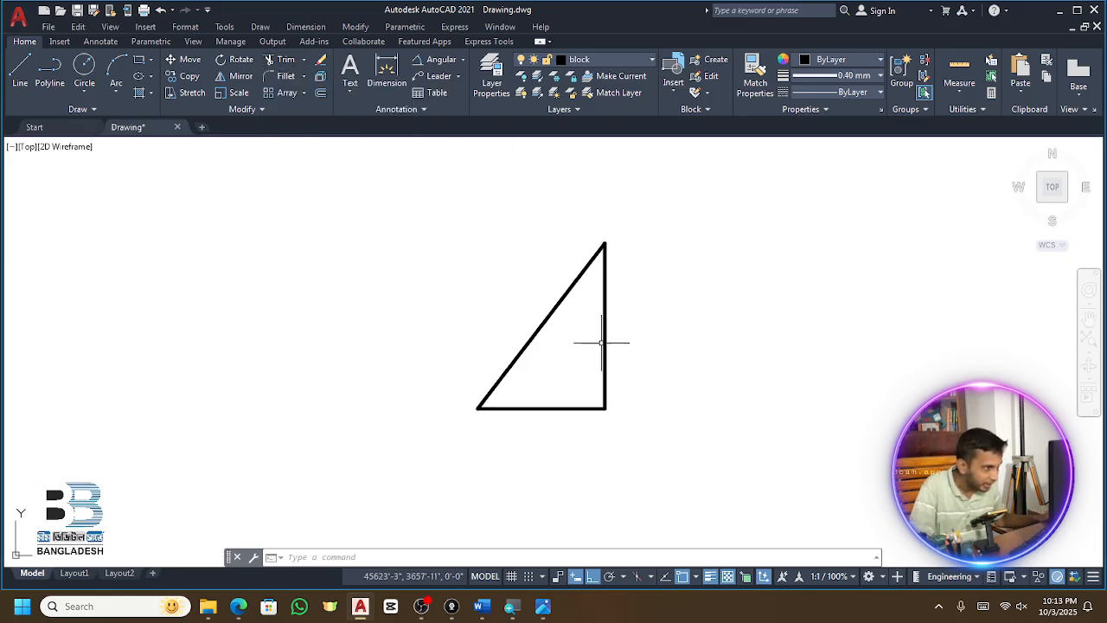
pyautogui.scroll(2, 597, 320)
pyautogui.click(50, 74)
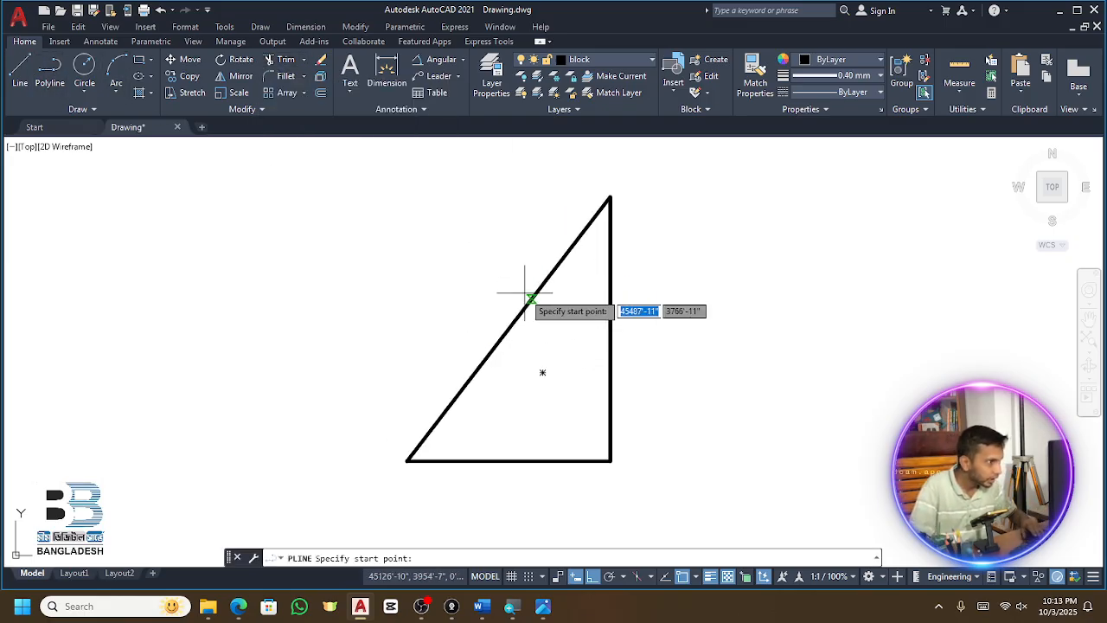
pyautogui.click(611, 197)
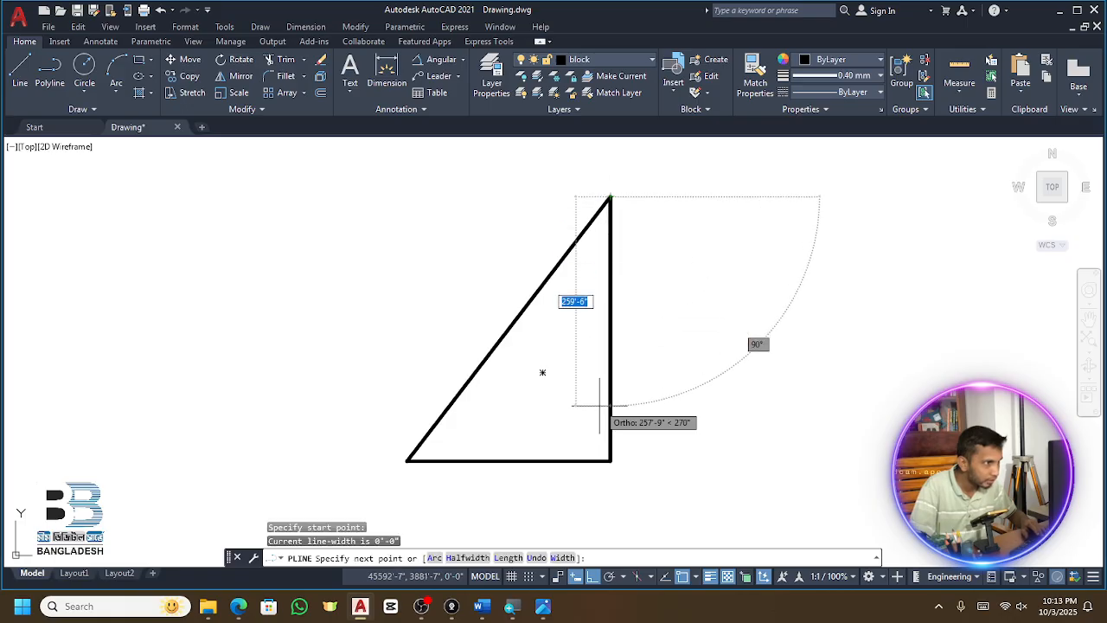
pyautogui.click(609, 460)
pyautogui.press('Return')
# Colour the polyline on the triangle's vertical side red and clear the selection
pyautogui.click(609, 408)
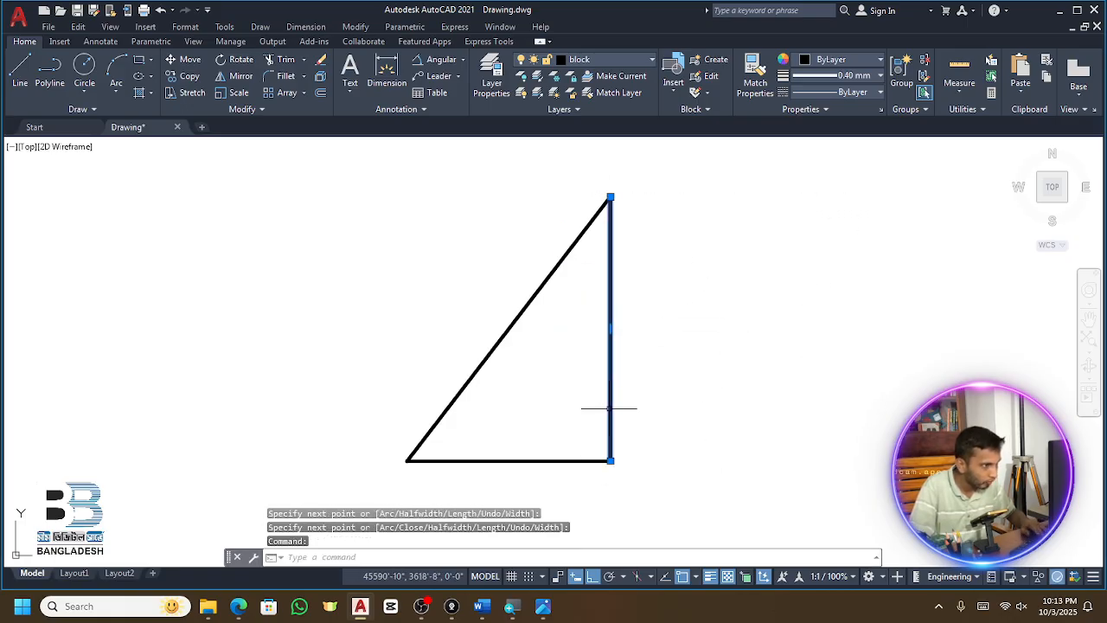
pyautogui.click(805, 62)
pyautogui.click(803, 63)
pyautogui.click(803, 64)
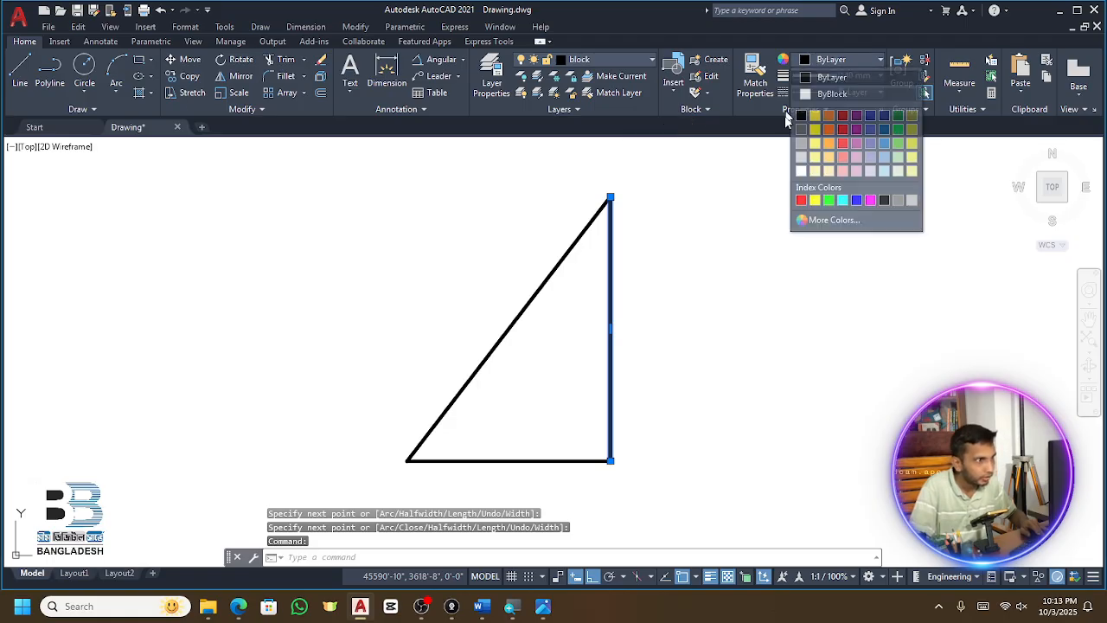
pyautogui.click(801, 200)
pyautogui.click(810, 62)
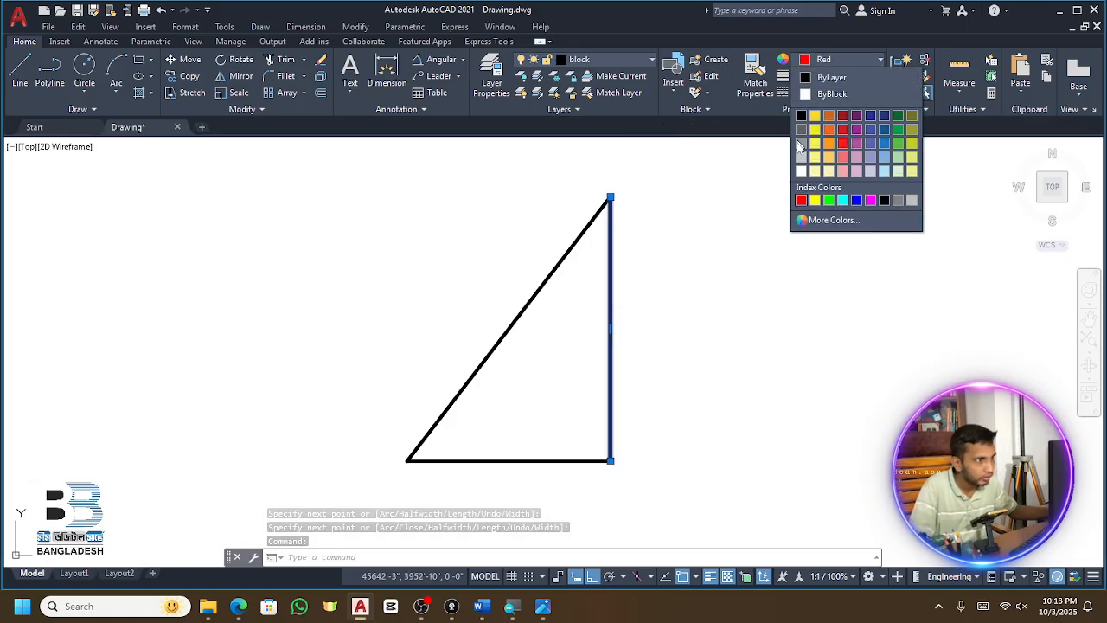
pyautogui.click(801, 200)
pyautogui.press('Escape')
# Bring the red polyline on the triangle's vertical side to the front of the draw order
pyautogui.click(610, 265)
pyautogui.rightClick(610, 265)
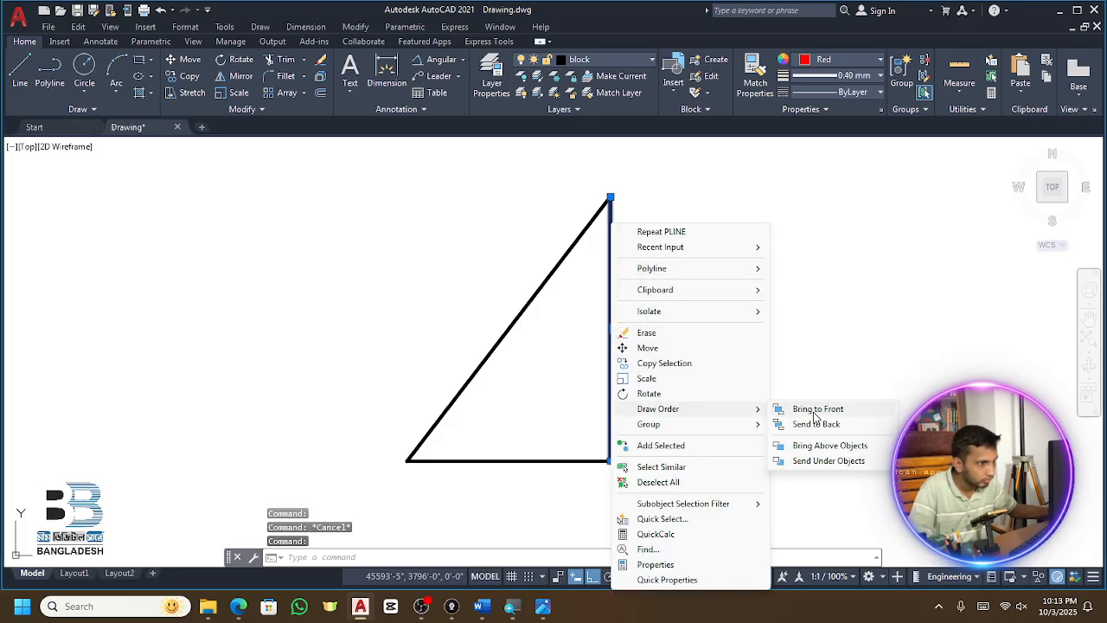
pyautogui.click(783, 410)
pyautogui.scroll(-2, 660, 277)
pyautogui.scroll(2, 633, 285)
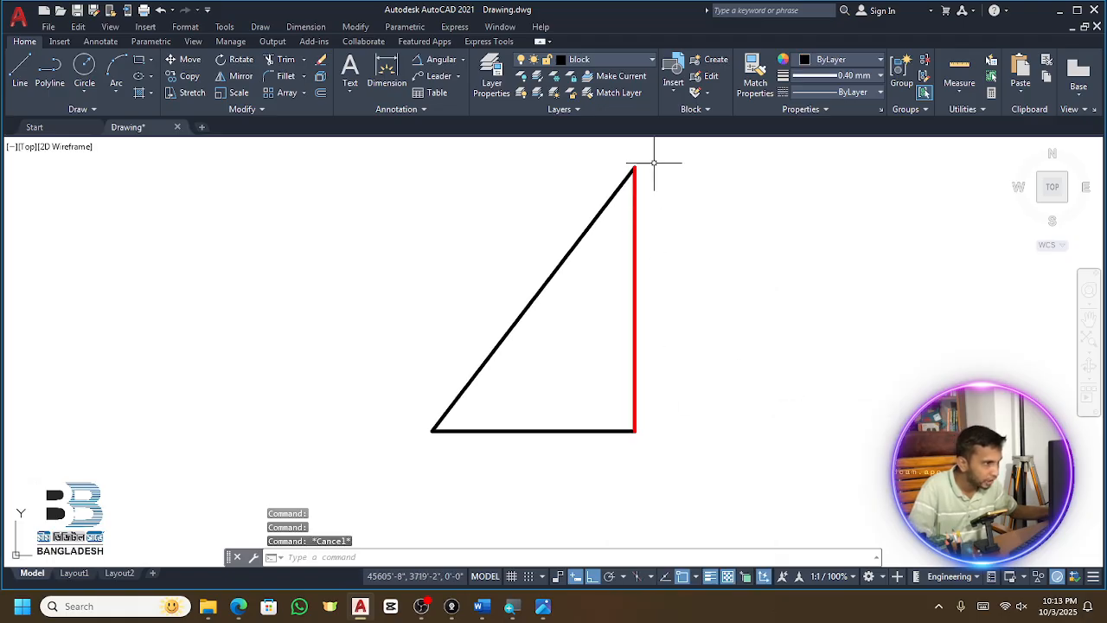
# Try to mirror the triangle about its red vertical side, starting the mirror line at the apex
pyautogui.scroll(-2, 641, 287)
pyautogui.click(600, 217)
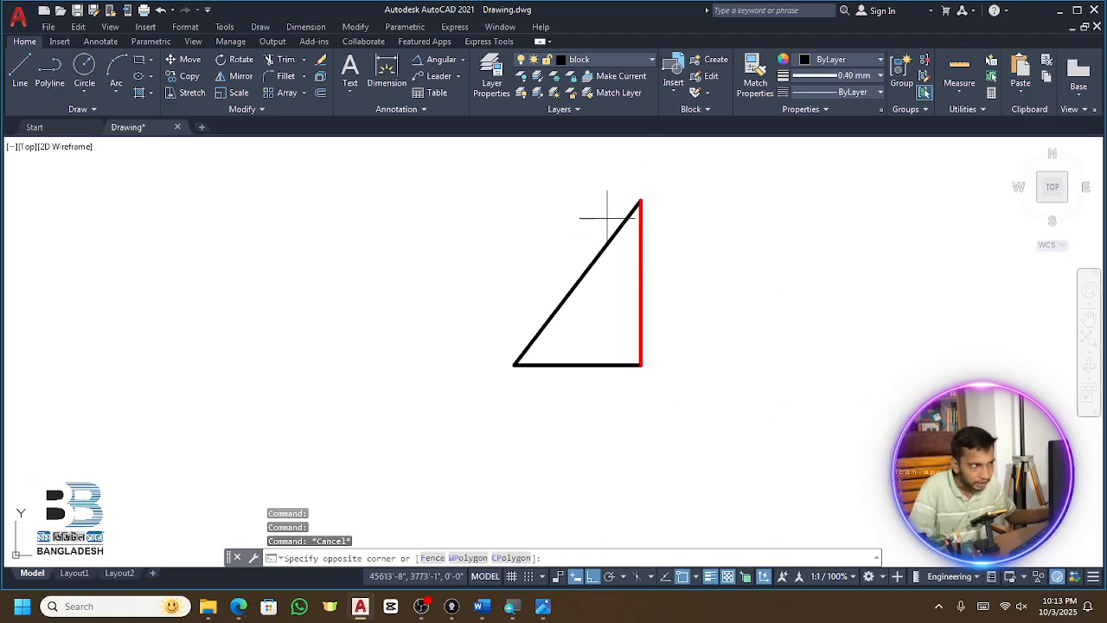
pyautogui.click(594, 267)
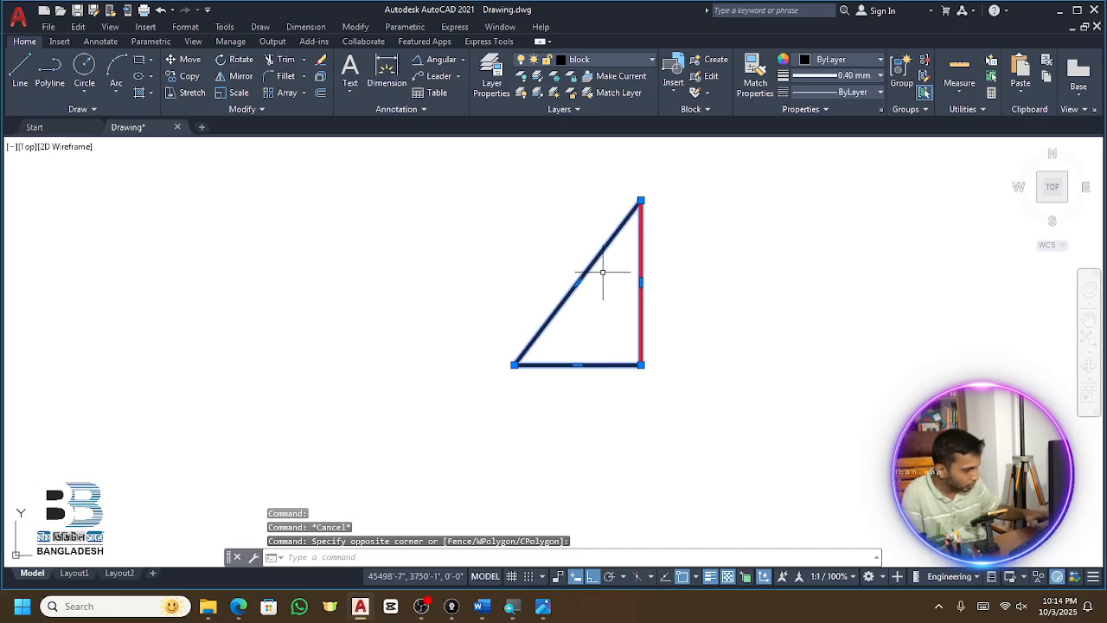
pyautogui.write('mi')
pyautogui.press('space')
pyautogui.click(641, 201)
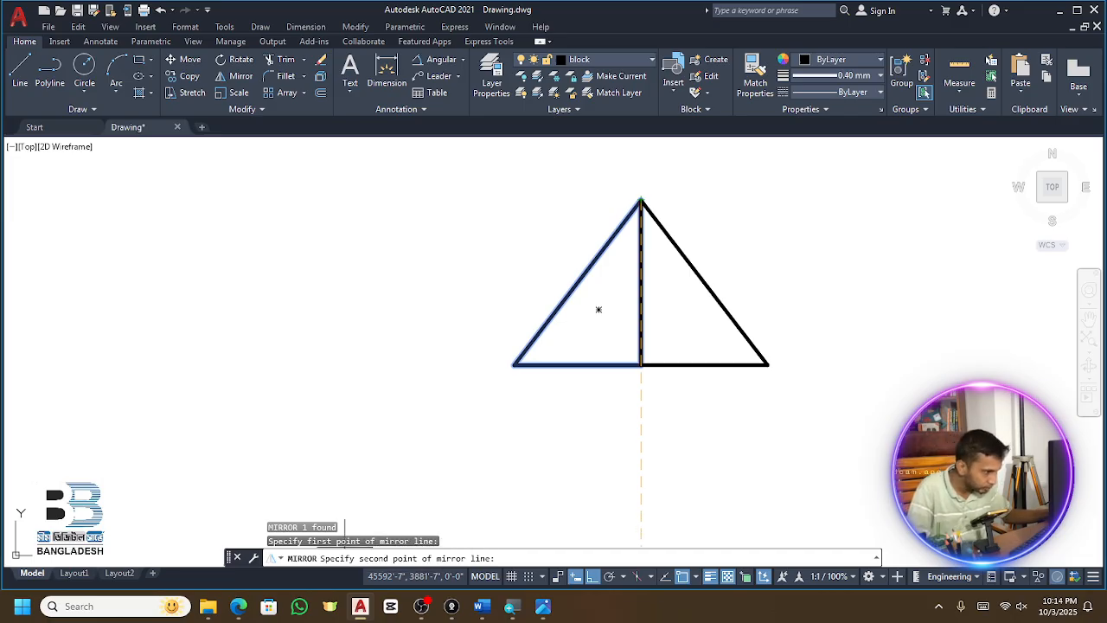
pyautogui.press('Escape')
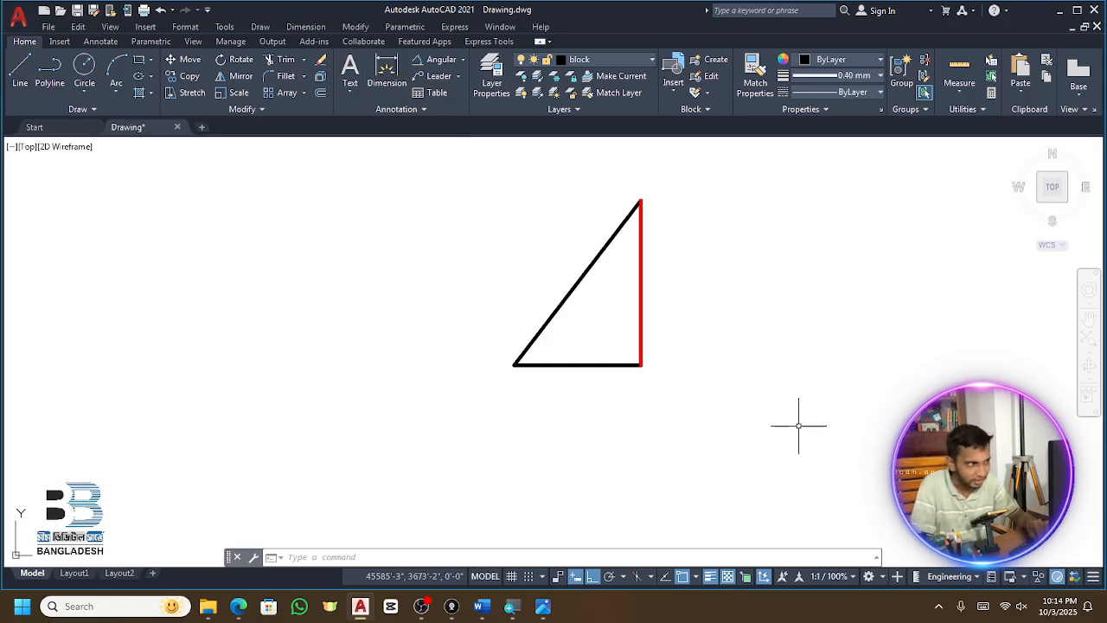
# Delete the red polyline lying on the triangle's vertical side, keeping the triangle
pyautogui.click(625, 179)
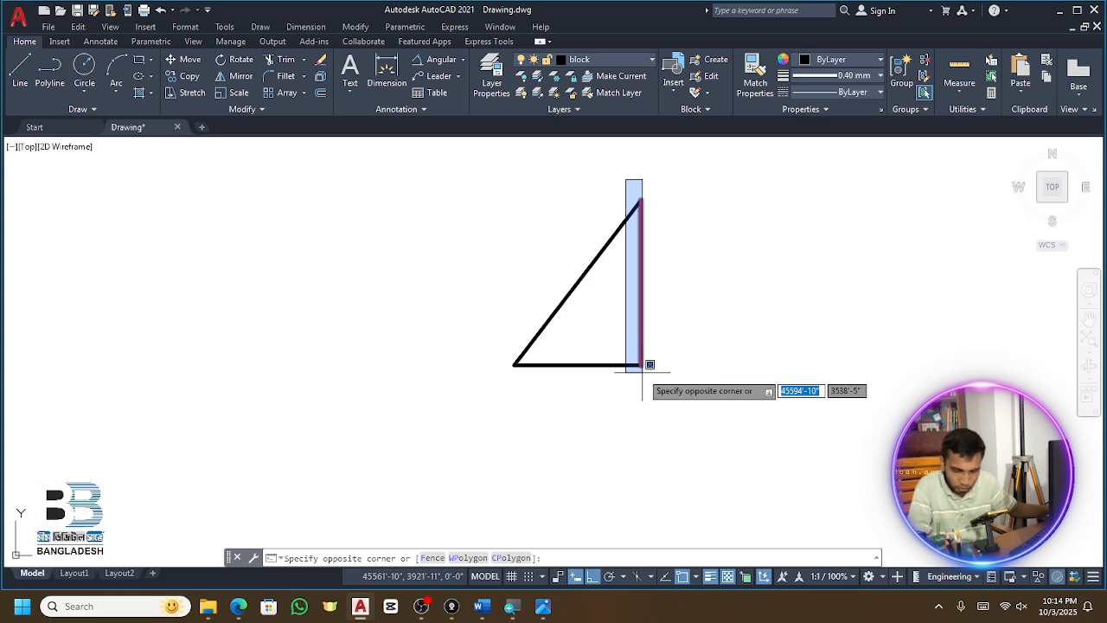
pyautogui.click(696, 408)
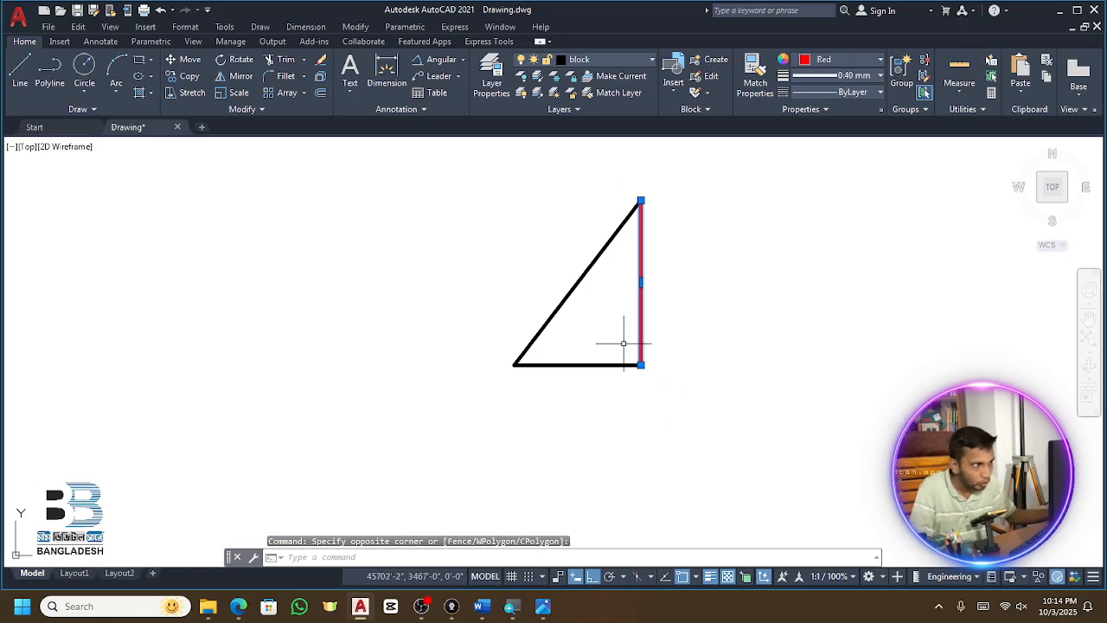
pyautogui.scroll(3, 638, 234)
pyautogui.scroll(-3, 634, 243)
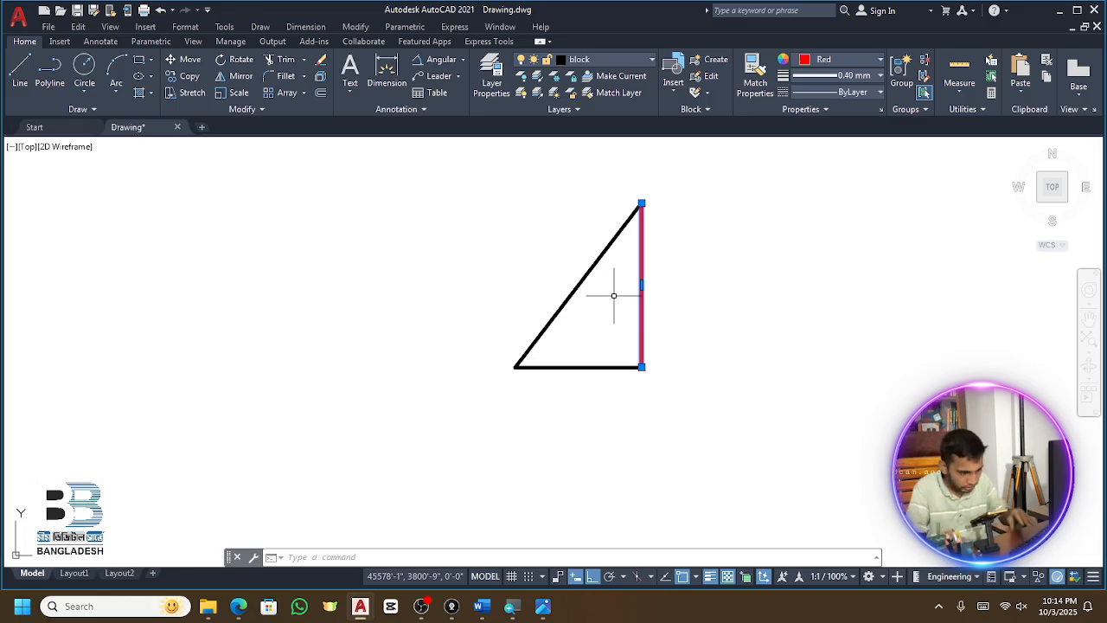
pyautogui.press('Delete')
# Delete the remaining right triangle from the drawing
pyautogui.scroll(-4, 621, 283)
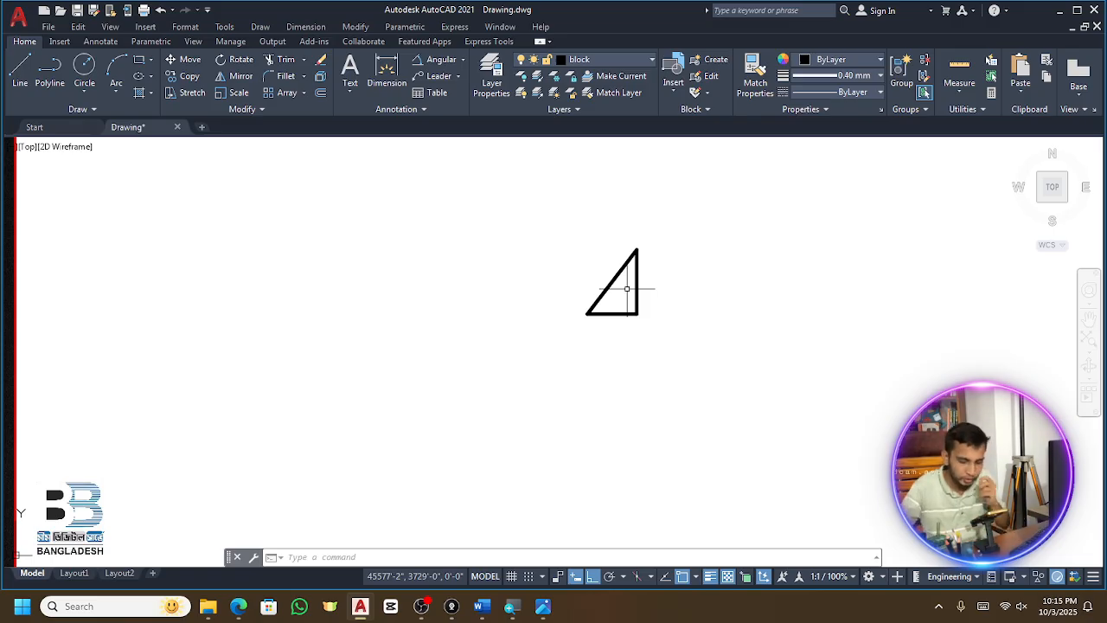
pyautogui.click(663, 232)
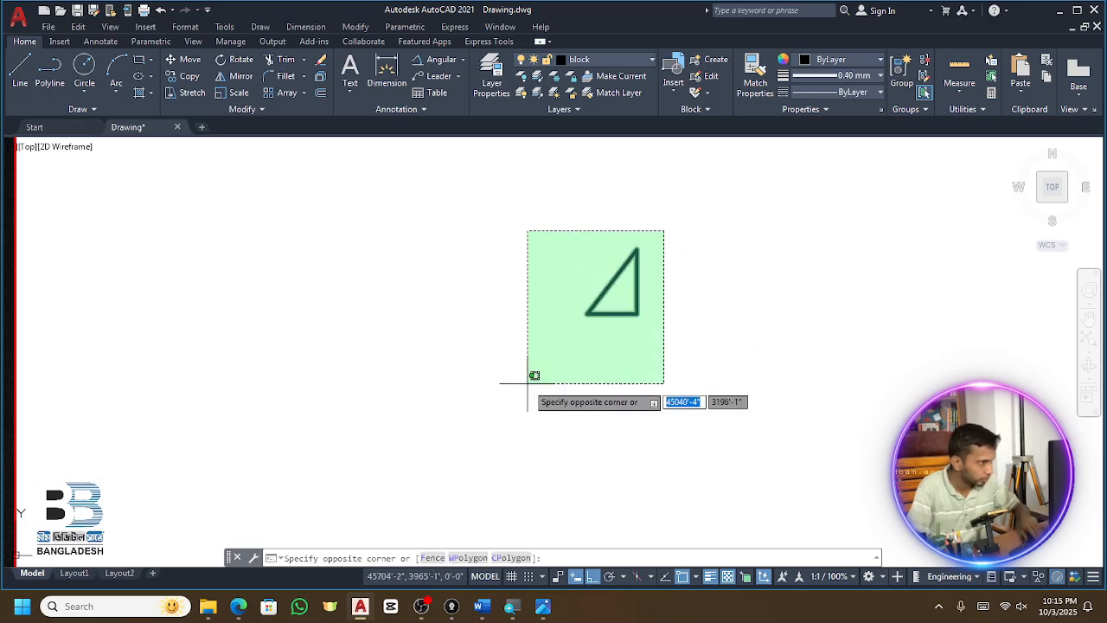
pyautogui.click(527, 381)
pyautogui.press('Delete')
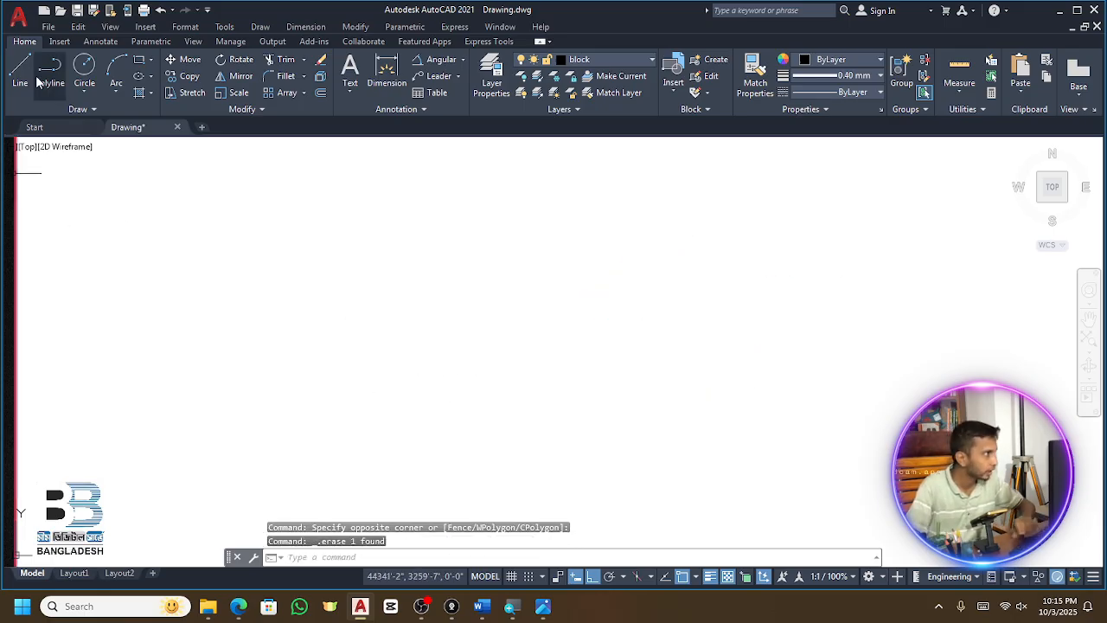
pyautogui.click(139, 59)
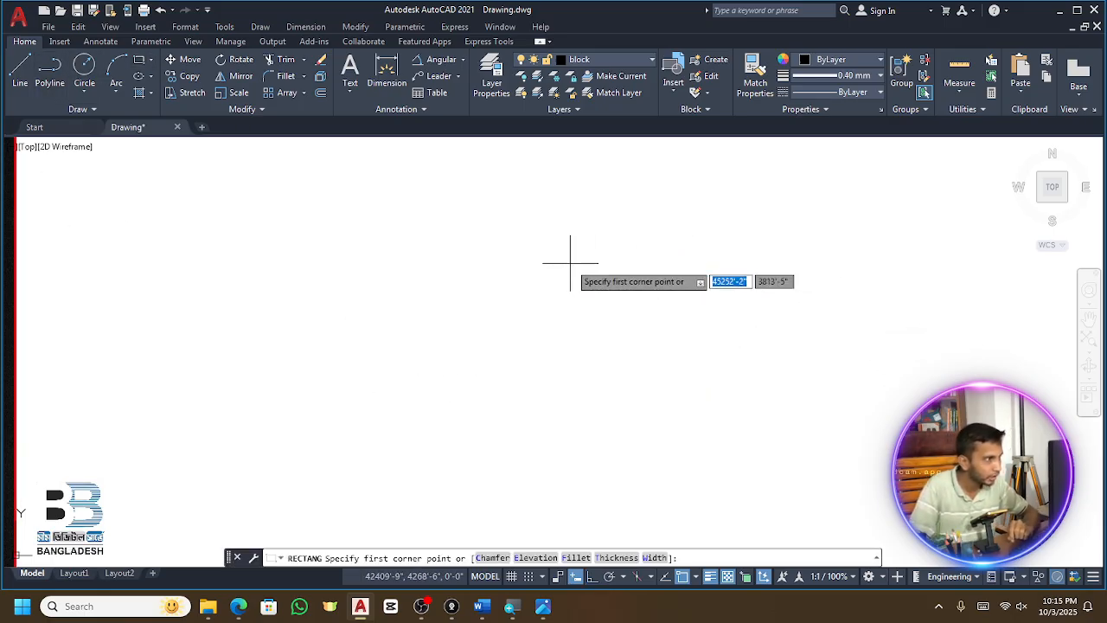
pyautogui.press('Escape')
pyautogui.write('pl')
pyautogui.press('Return')
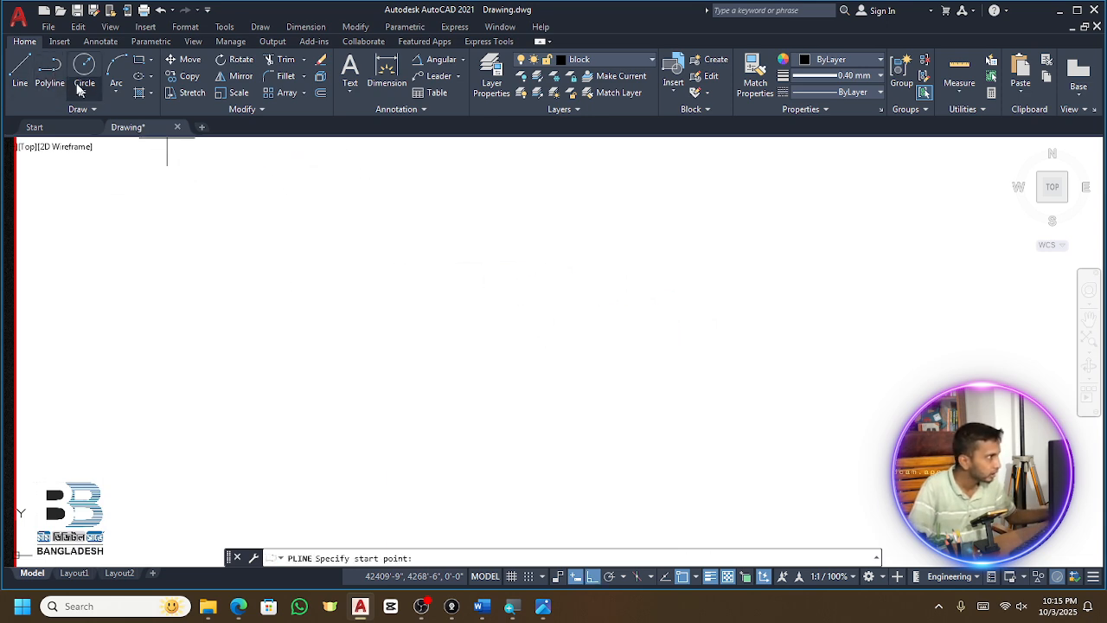
# Draw a wide horizontal rectangle in the empty area beside the scanned map
pyautogui.click(138, 59)
pyautogui.click(571, 270)
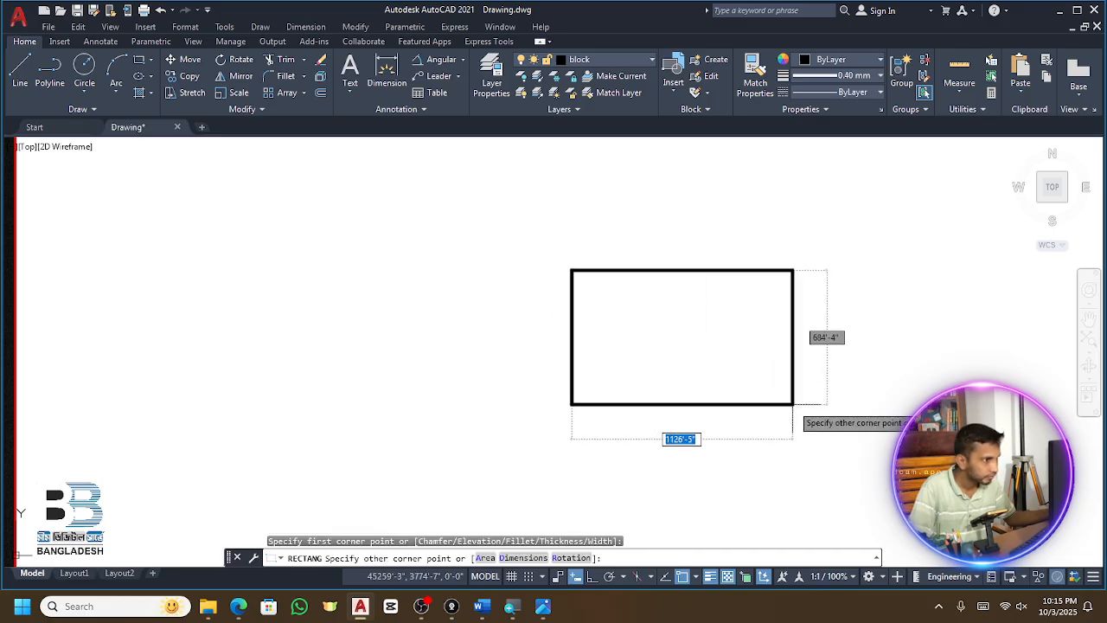
pyautogui.press('Escape')
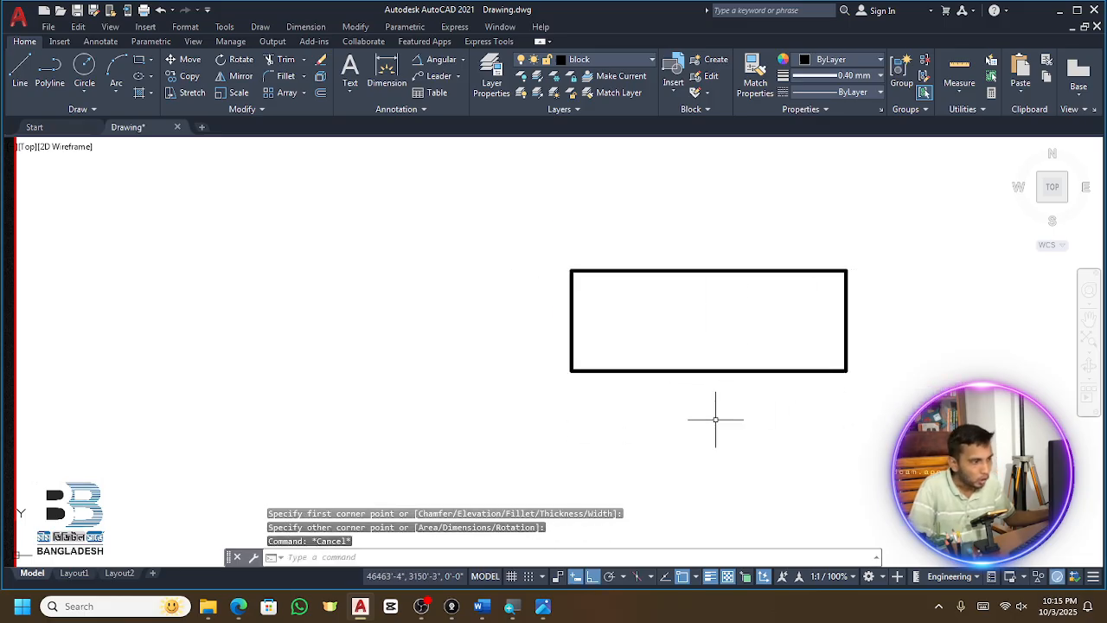
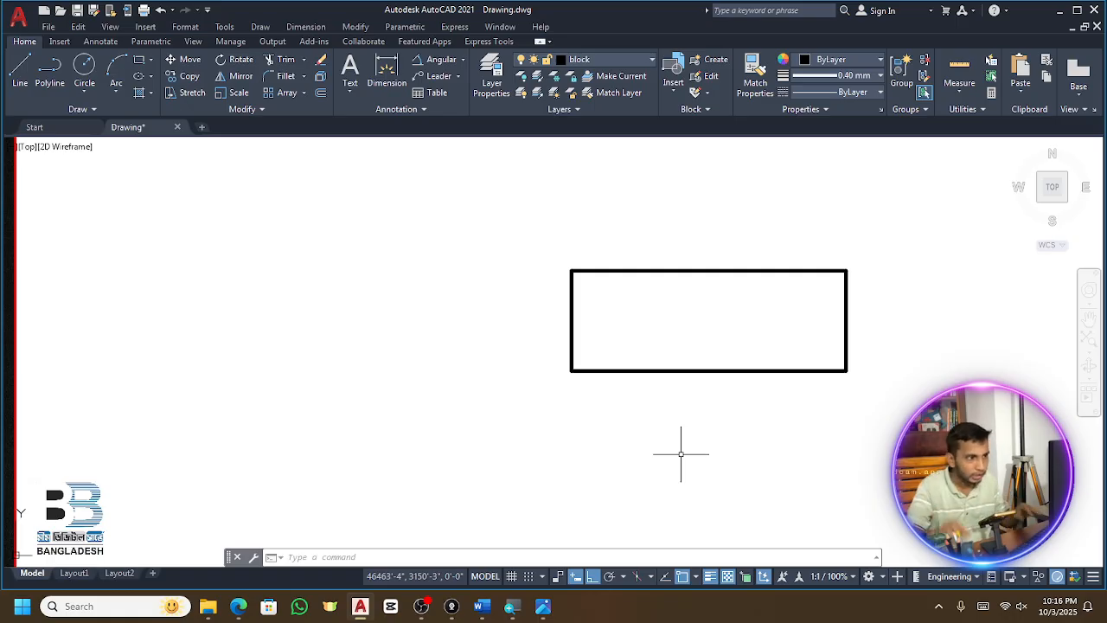
# Try to rotate the rectangle freely about its upper-left corner with Ortho turned off
pyautogui.scroll(-4, 692, 370)
pyautogui.scroll(2, 702, 362)
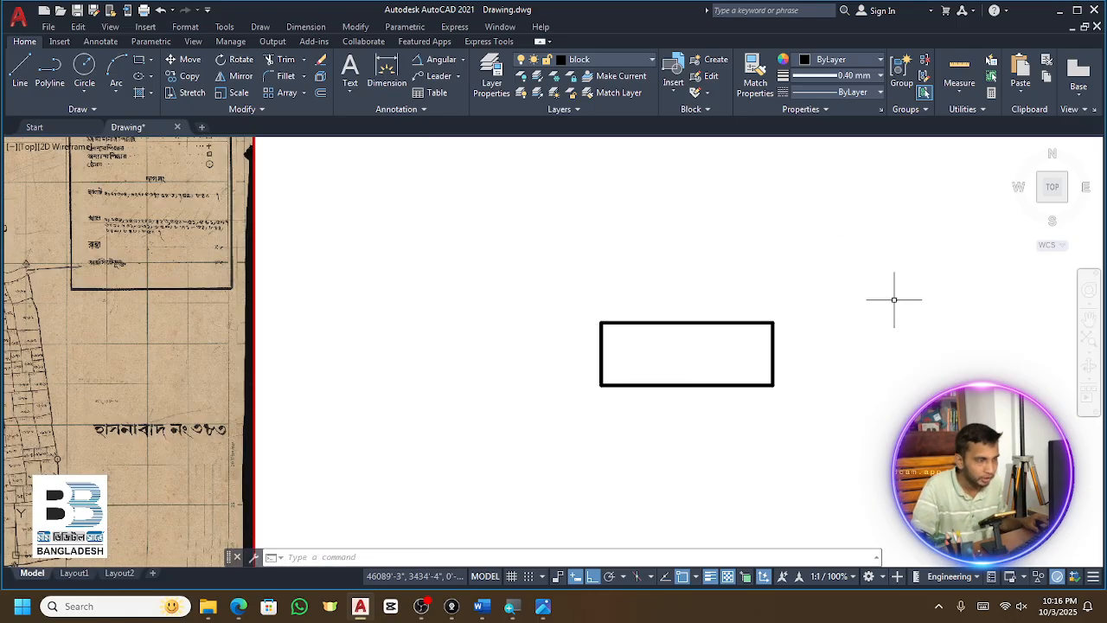
pyautogui.click(866, 274)
pyautogui.click(497, 437)
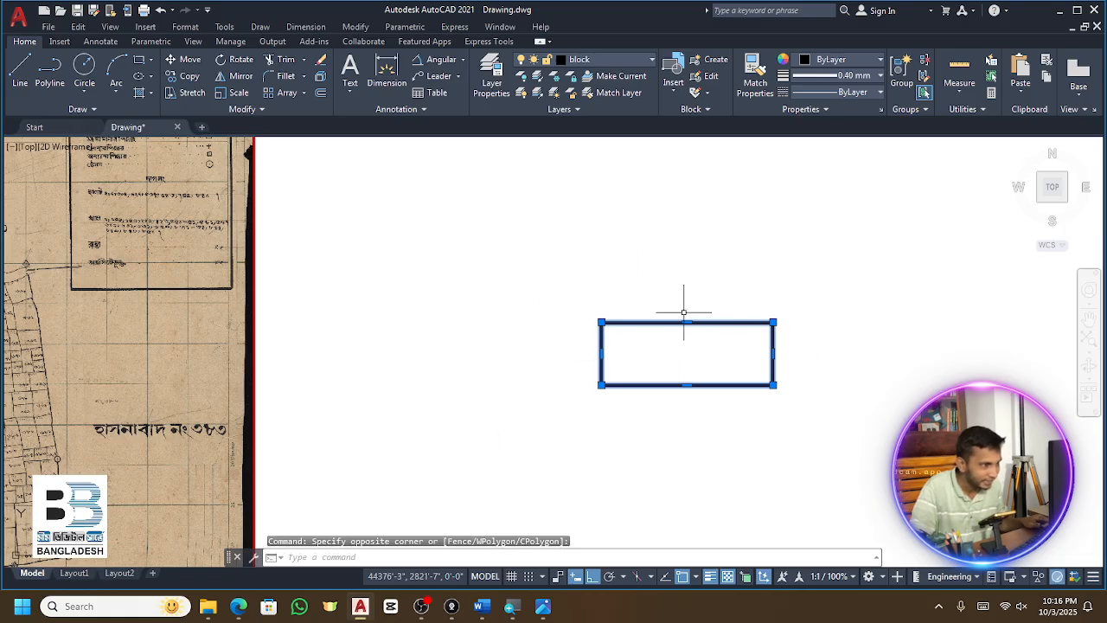
pyautogui.write('RO')
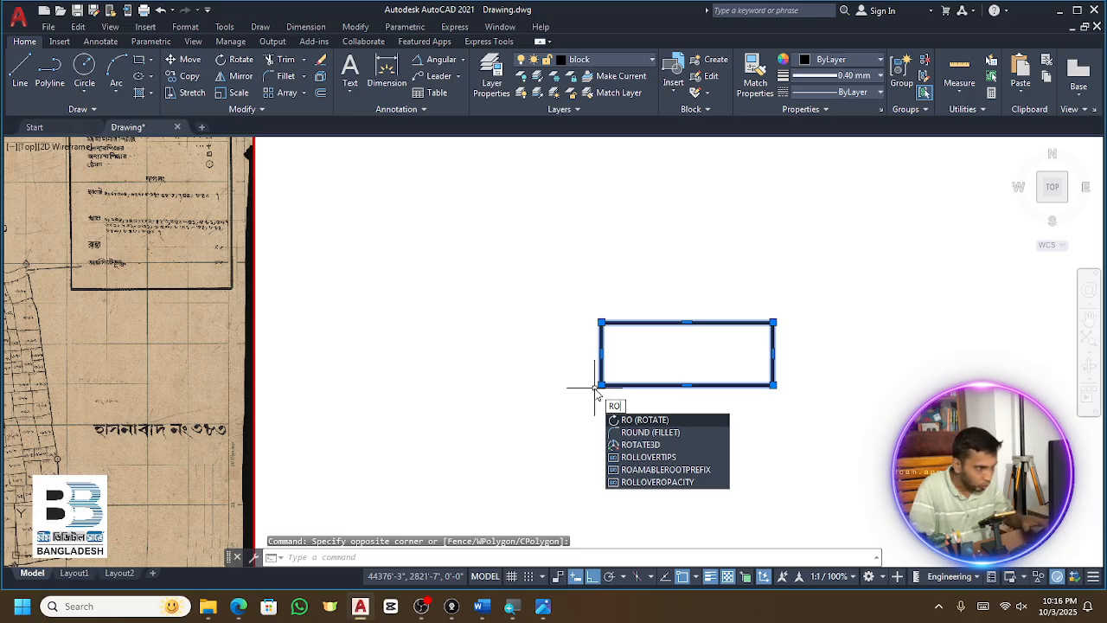
pyautogui.press('Return')
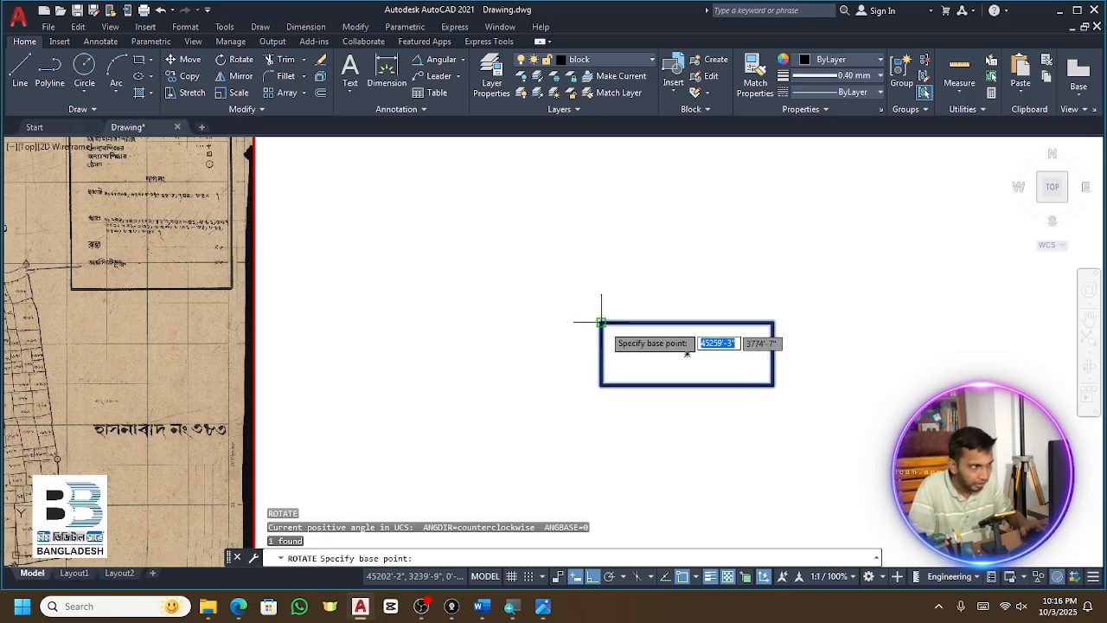
pyautogui.click(602, 322)
pyautogui.press('F8')
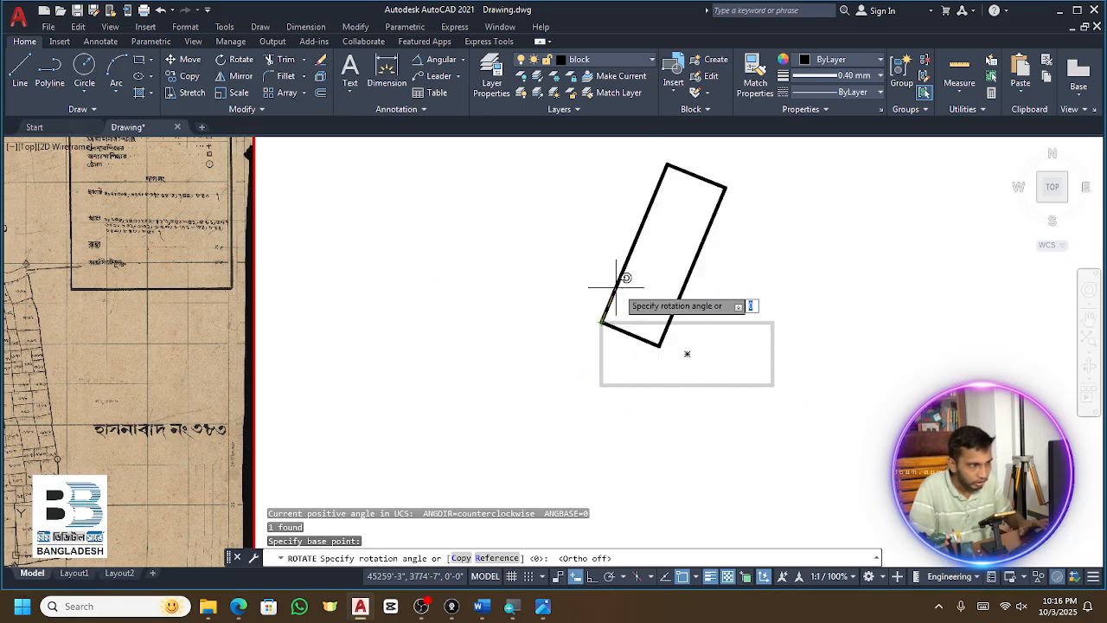
pyautogui.press('Escape')
pyautogui.press('Escape')
# Copy the rectangle to the empty area on its right with object snap turned off
pyautogui.click(714, 279)
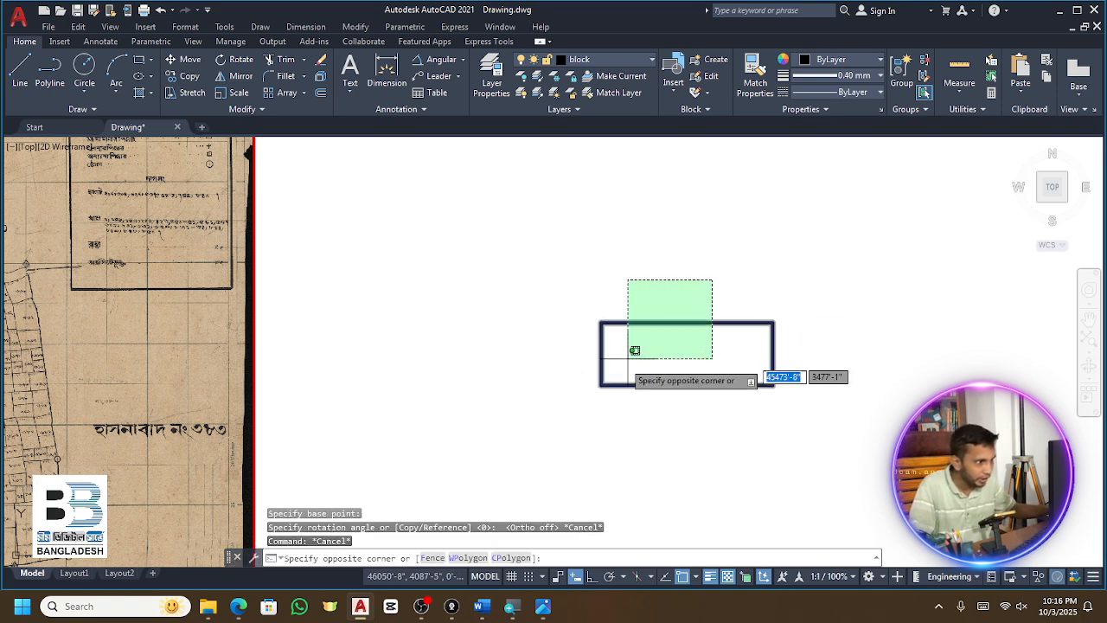
pyautogui.click(629, 367)
pyautogui.scroll(-3, 580, 182)
pyautogui.write('co')
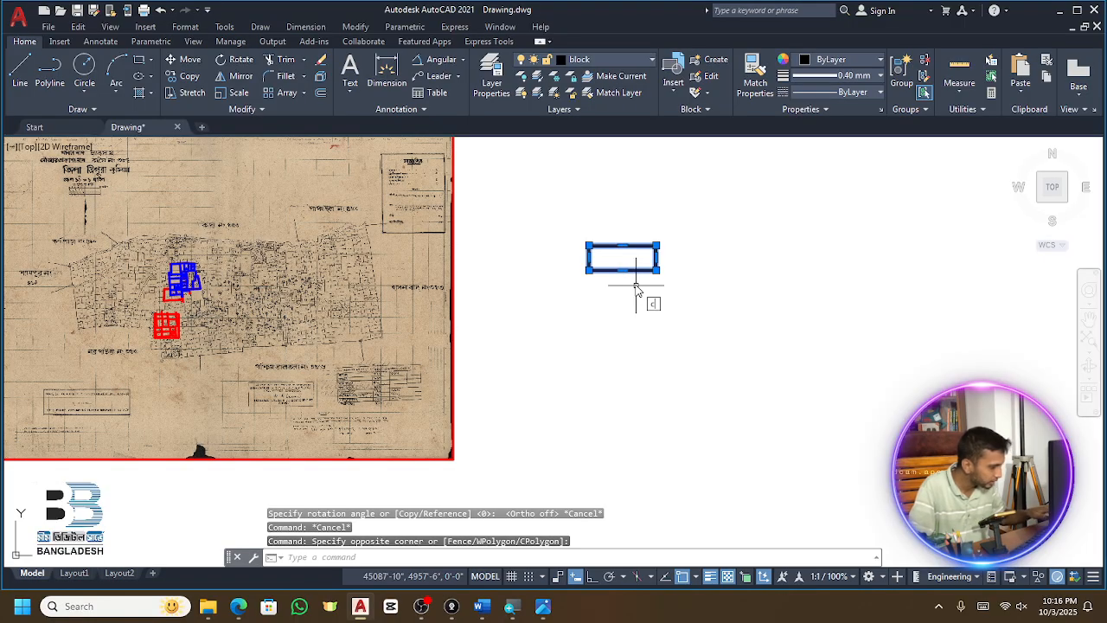
pyautogui.press('Return')
pyautogui.press('F3')
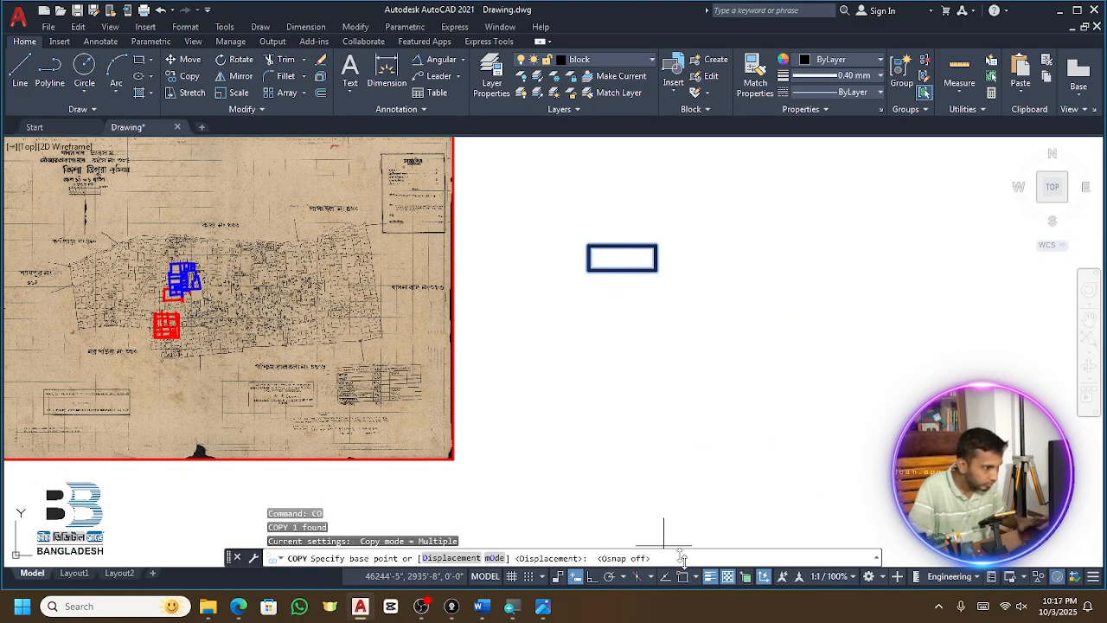
pyautogui.click(623, 256)
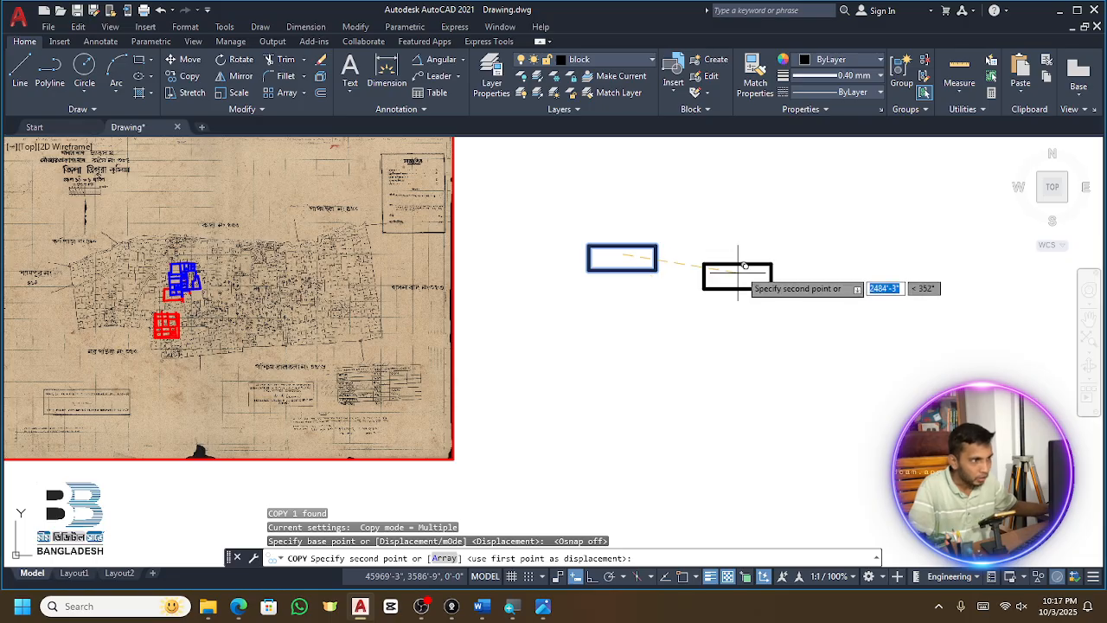
pyautogui.click(815, 247)
pyautogui.press('Escape')
# Try to rotate the original rectangle about its upper-left corner using object snap
pyautogui.scroll(4, 640, 265)
pyautogui.click(648, 186)
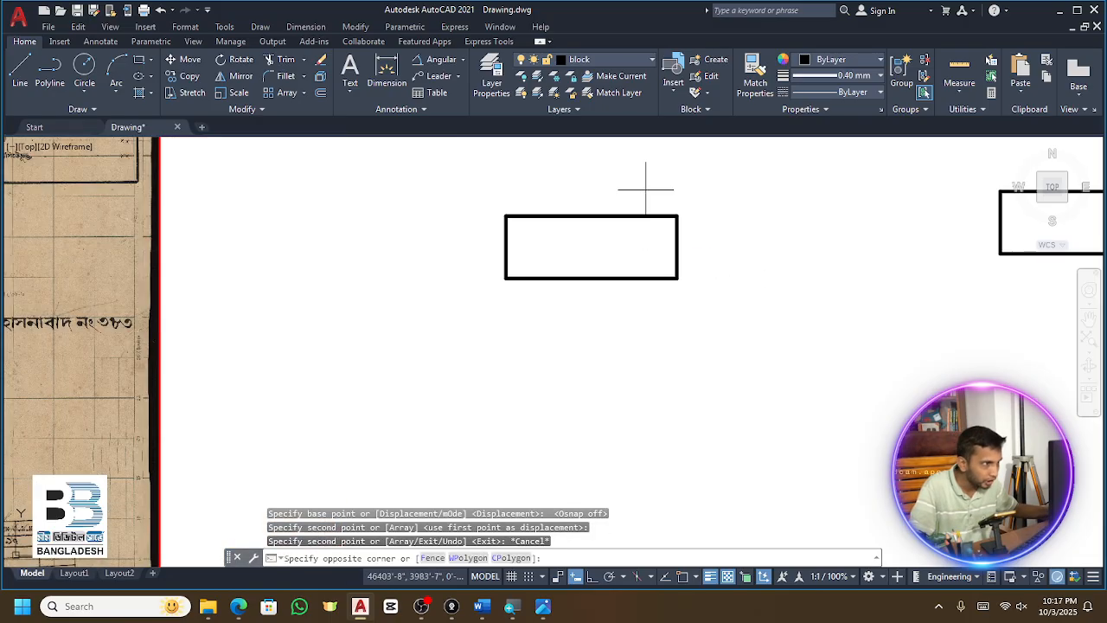
pyautogui.click(597, 273)
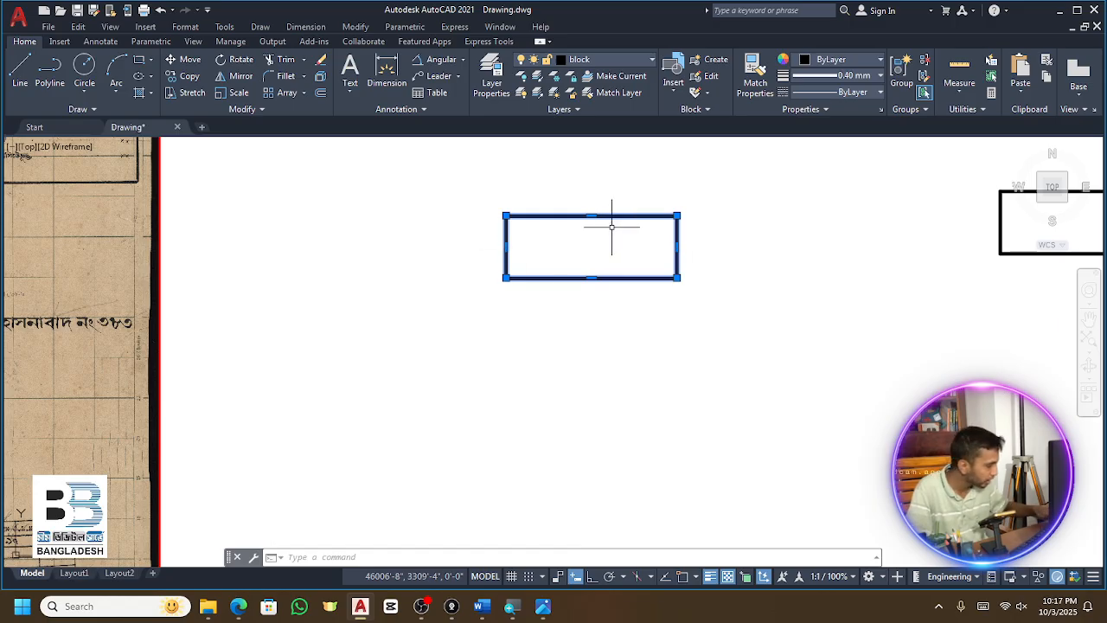
pyautogui.press('Return')
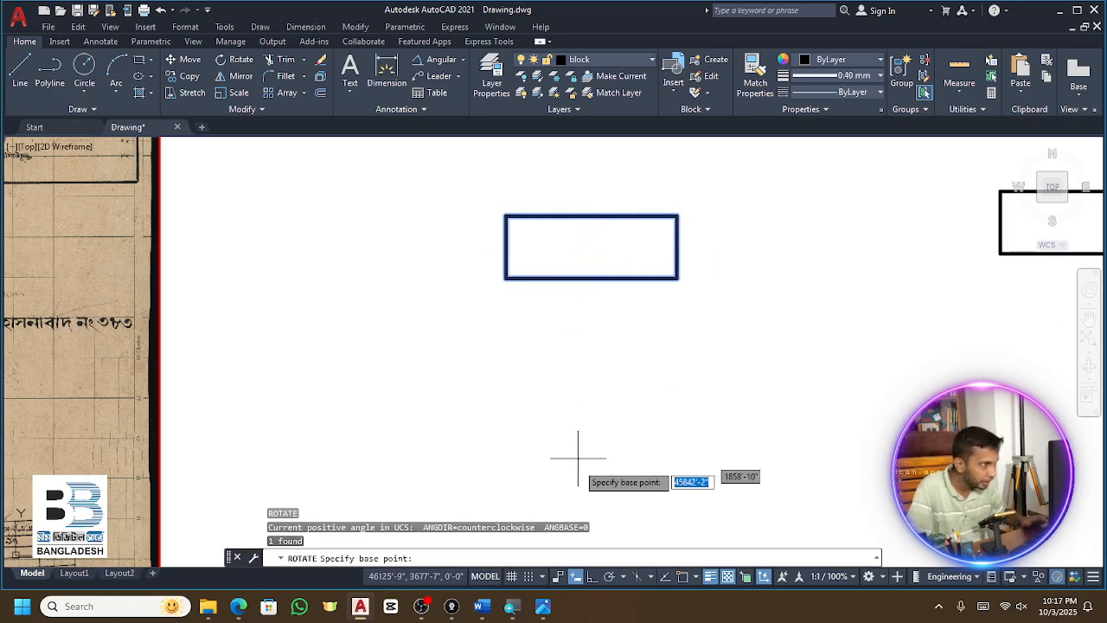
pyautogui.click(505, 216)
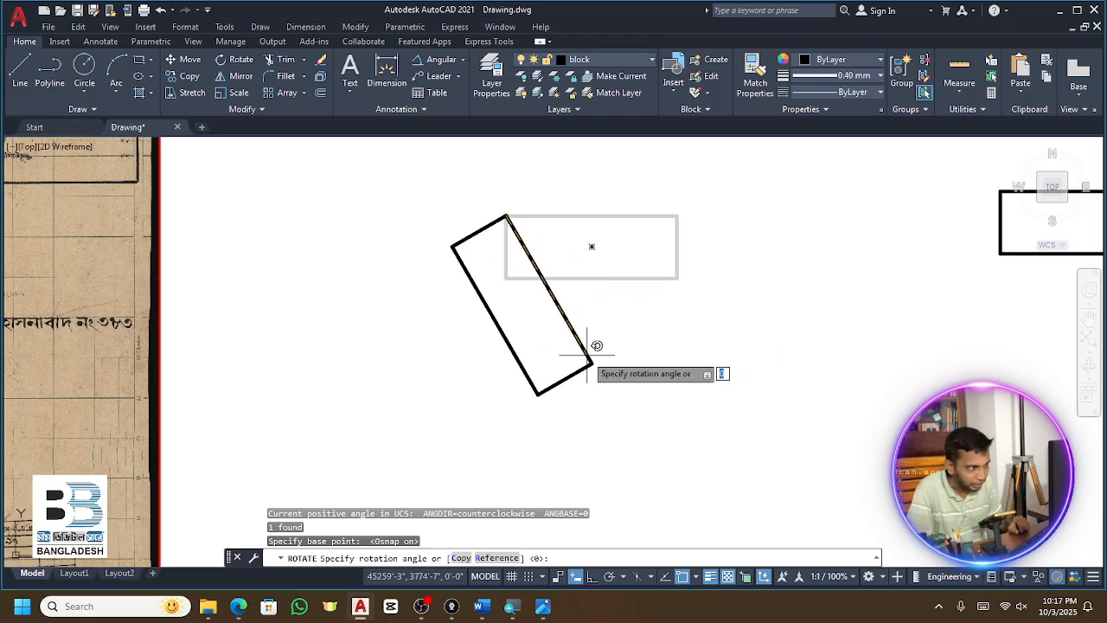
pyautogui.scroll(-3, 505, 343)
pyautogui.press('Escape')
pyautogui.click(894, 235)
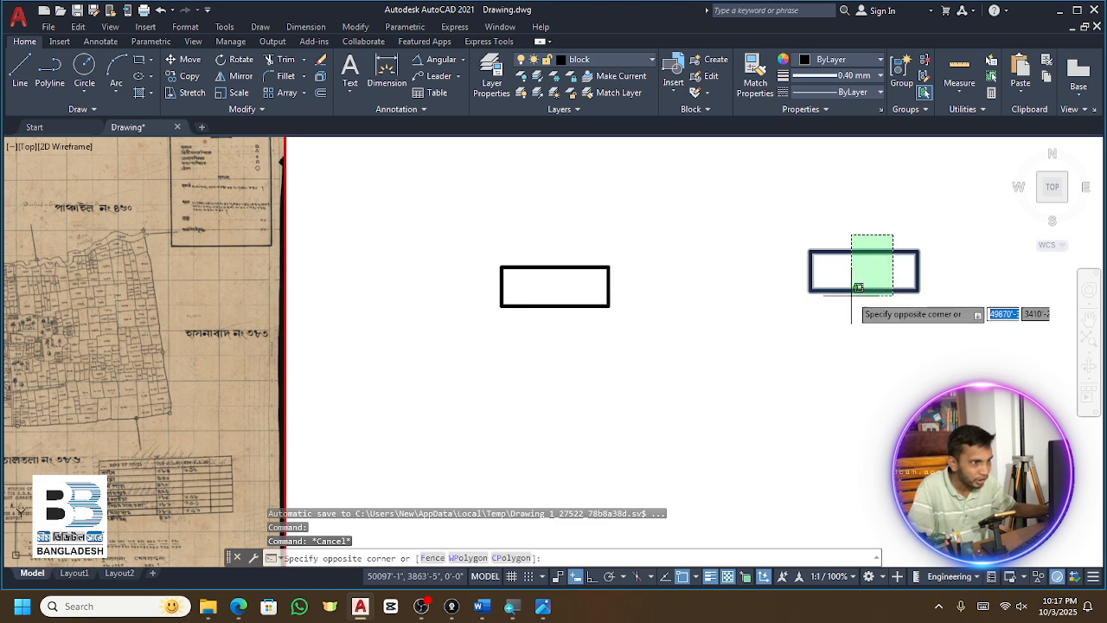
pyautogui.click(836, 298)
pyautogui.write('co')
pyautogui.press('Return')
pyautogui.click(864, 271)
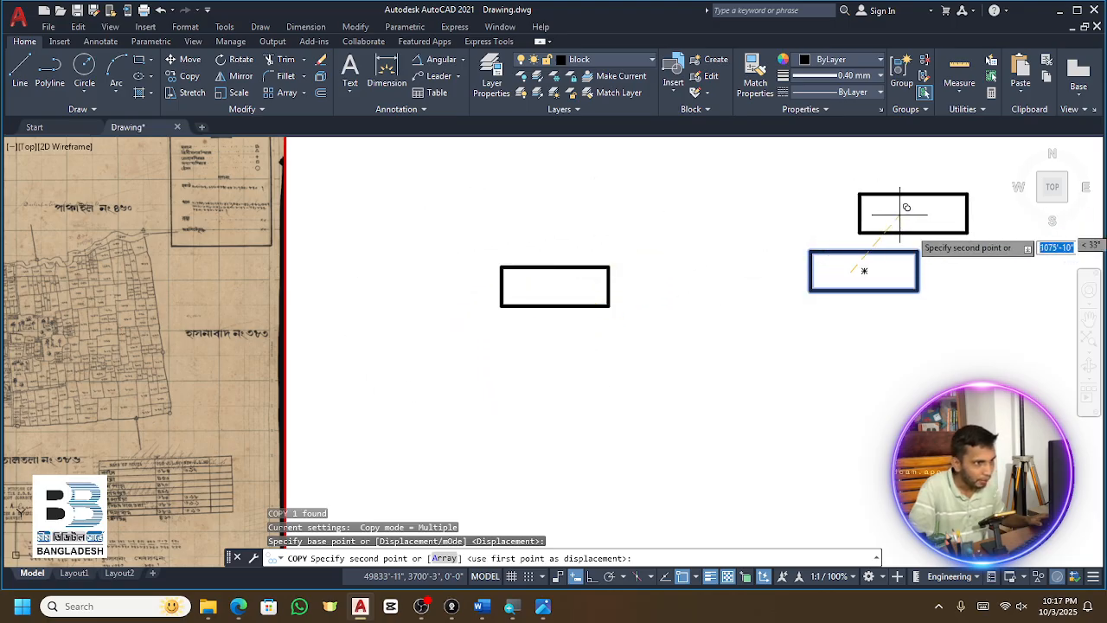
pyautogui.scroll(-2, 696, 311)
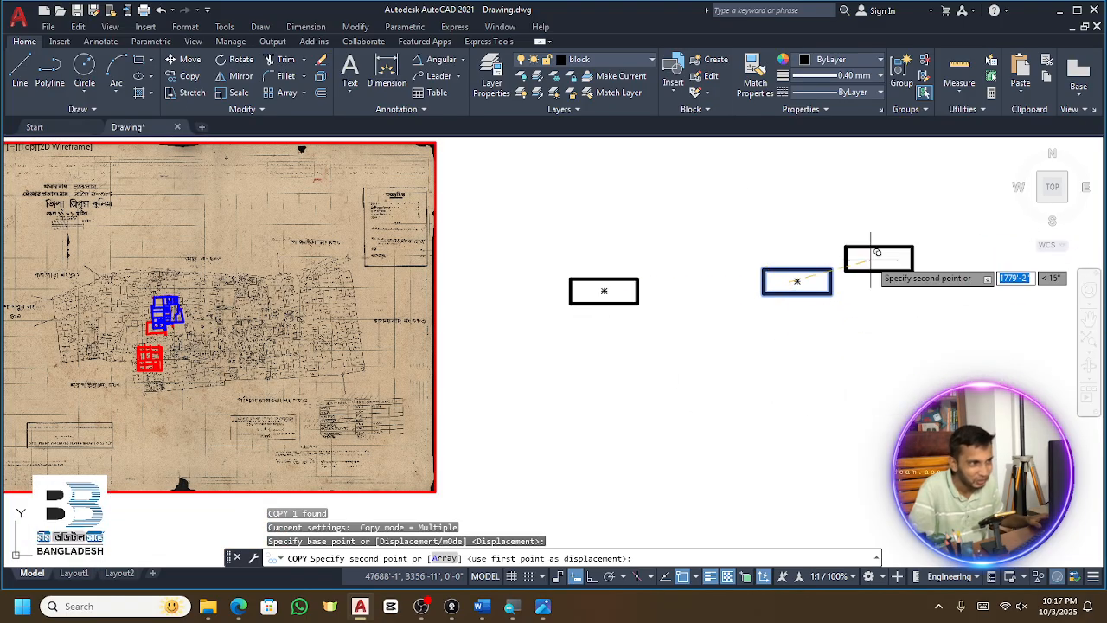
pyautogui.press('Escape')
pyautogui.scroll(3, 759, 267)
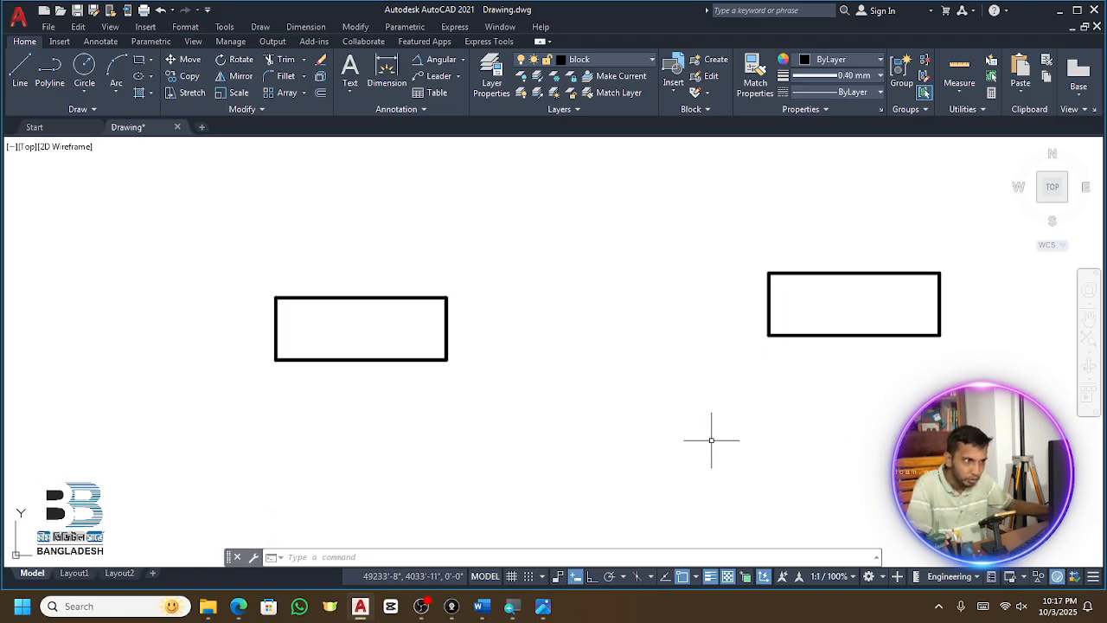
pyautogui.click(796, 270)
pyautogui.click(769, 302)
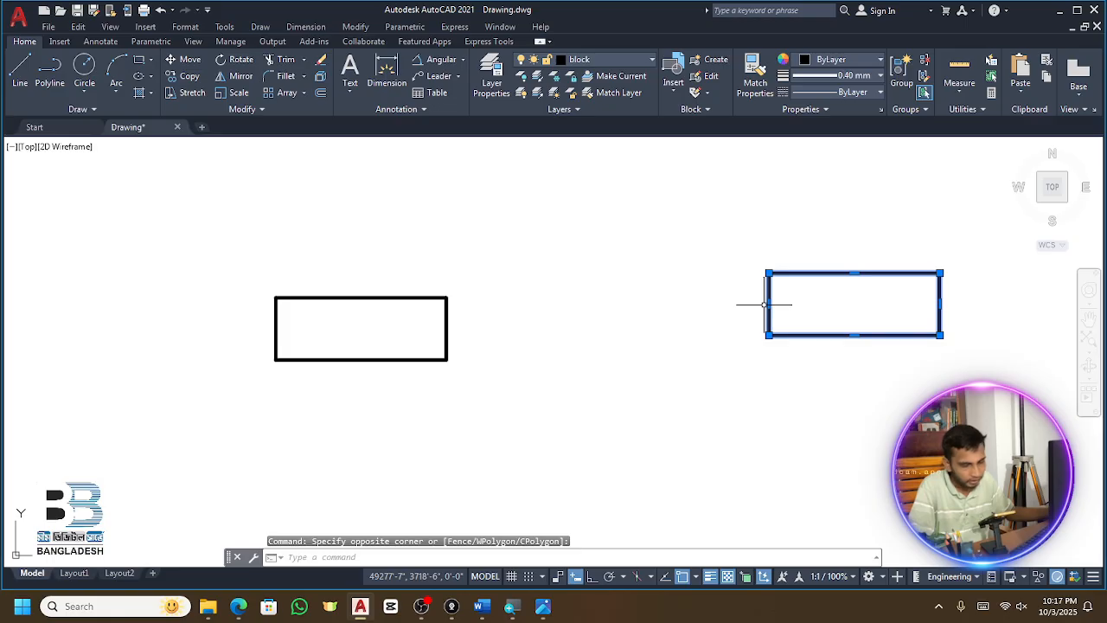
pyautogui.press('Escape')
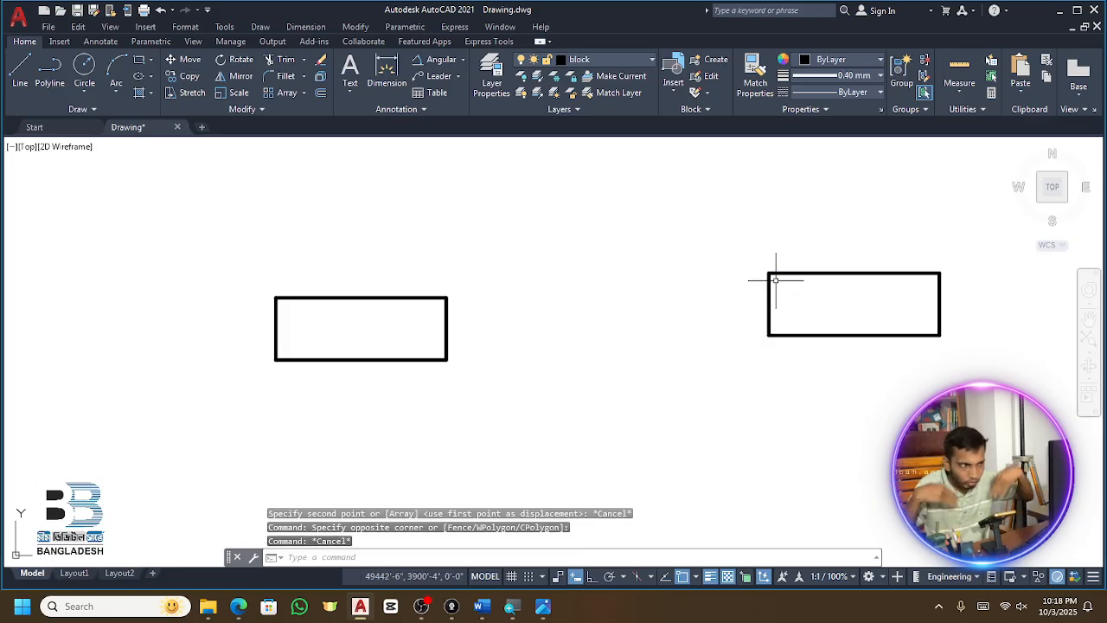
pyautogui.click(811, 242)
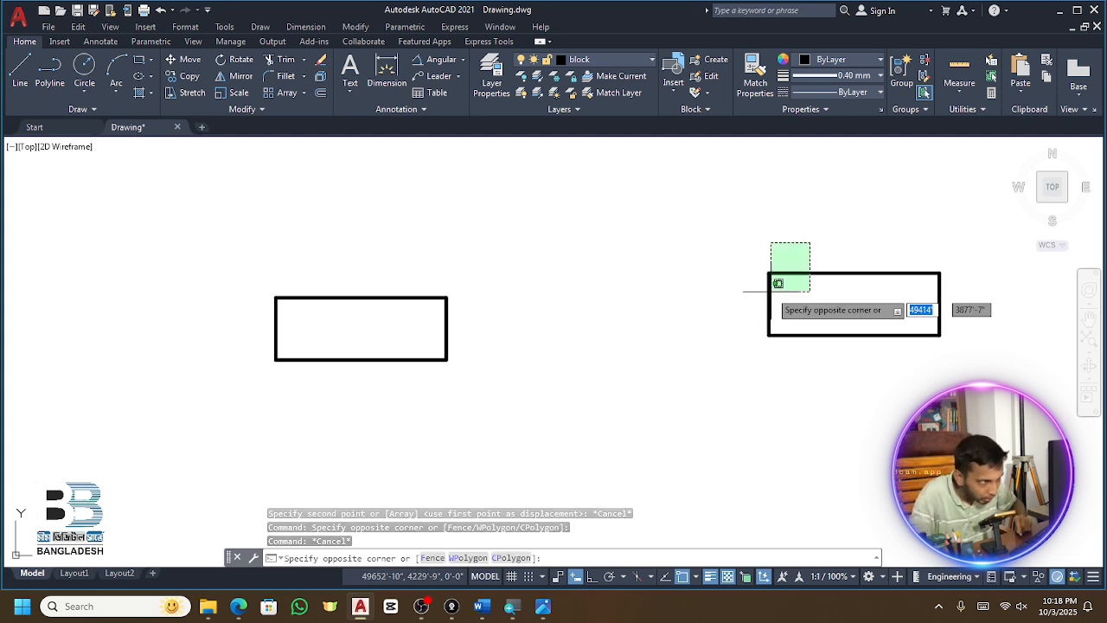
pyautogui.click(771, 277)
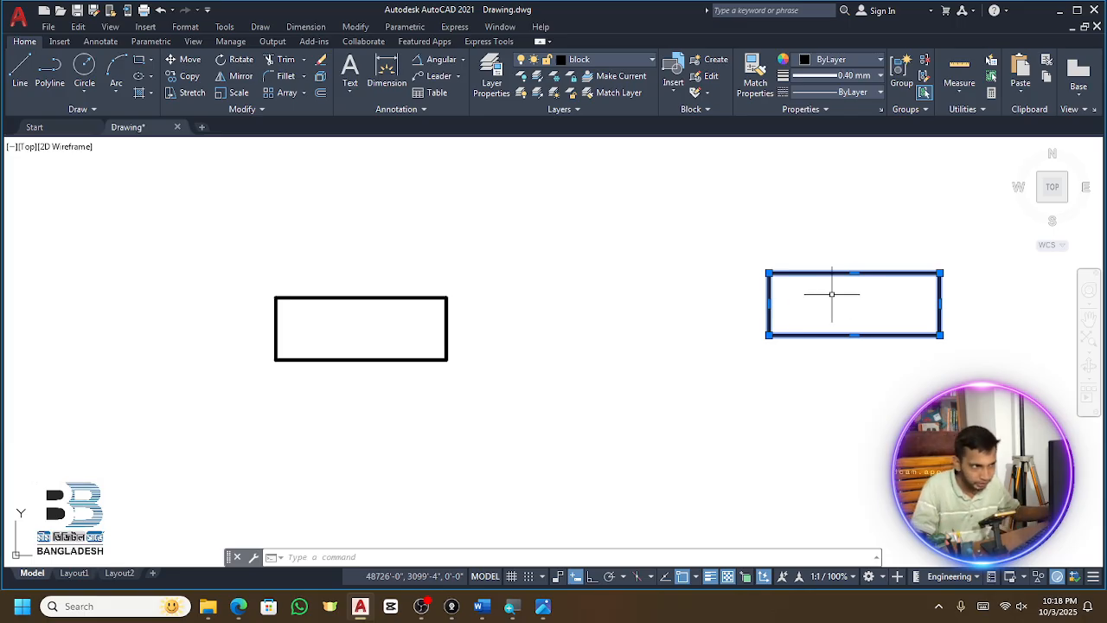
pyautogui.press('Escape')
pyautogui.click(861, 256)
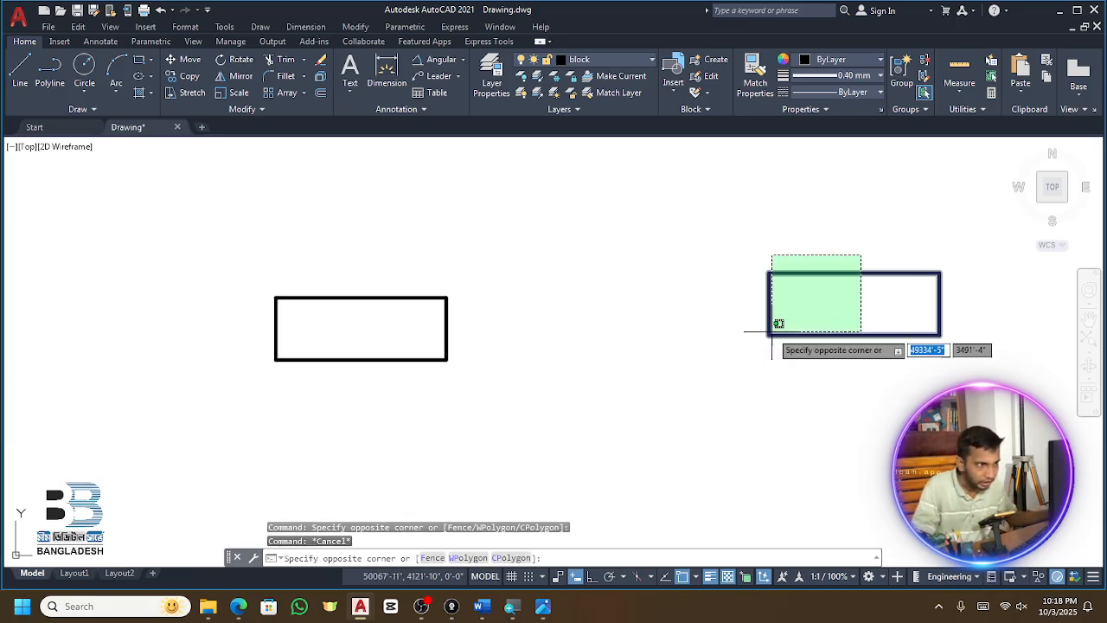
pyautogui.click(699, 409)
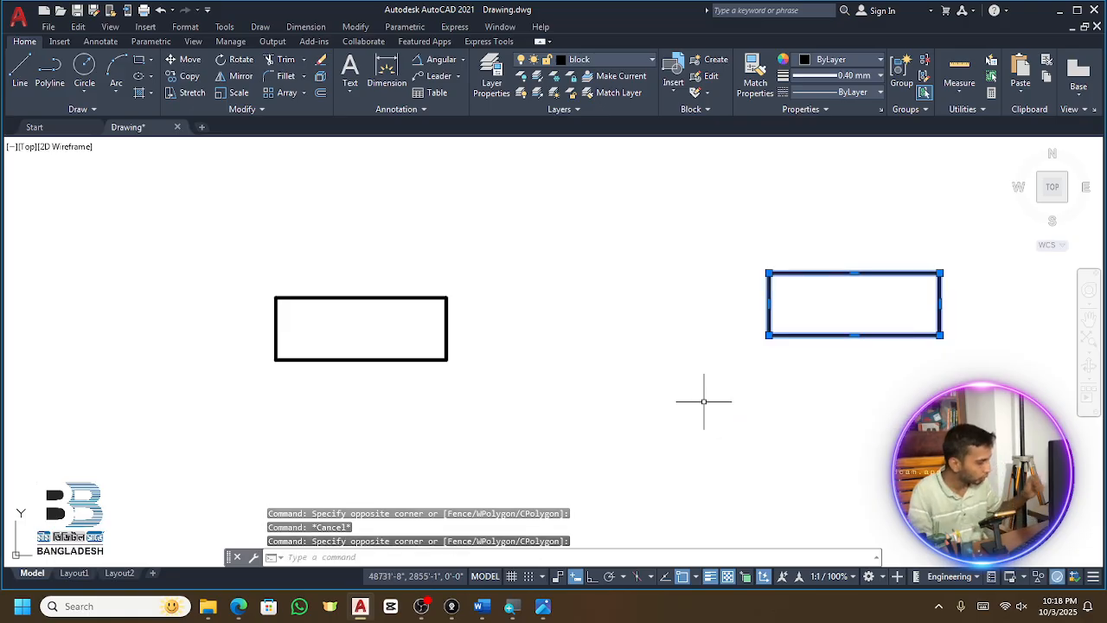
pyautogui.write('sc')
pyautogui.press('Return')
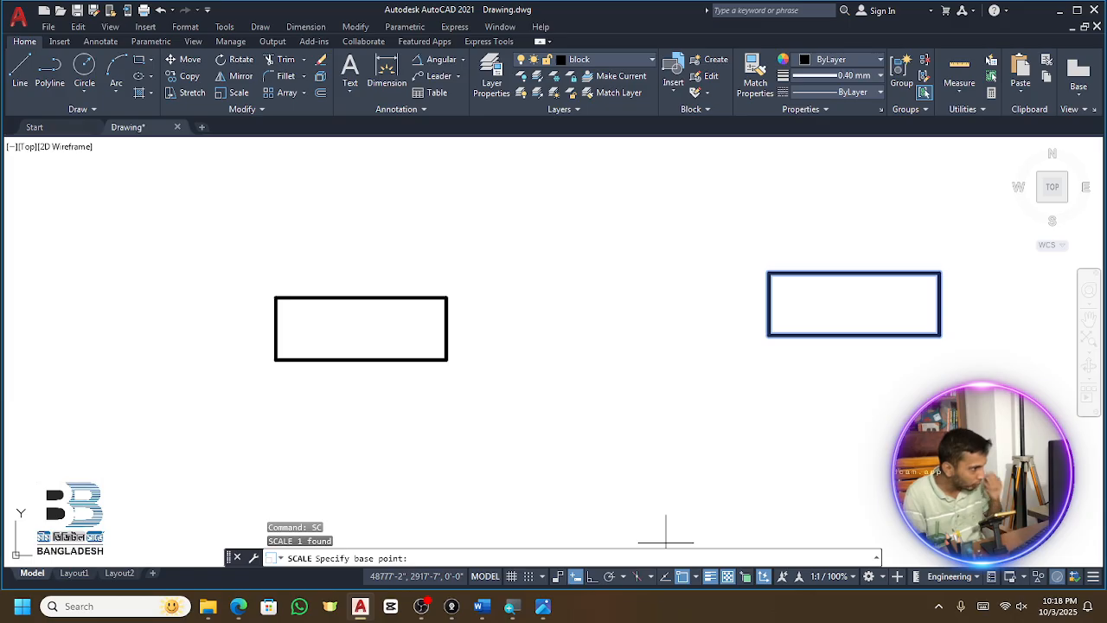
pyautogui.press('Escape')
pyautogui.press('Escape')
# Try to rotate the right-hand rectangle freely, using its geometric centre as the base point
pyautogui.click(857, 239)
pyautogui.click(741, 407)
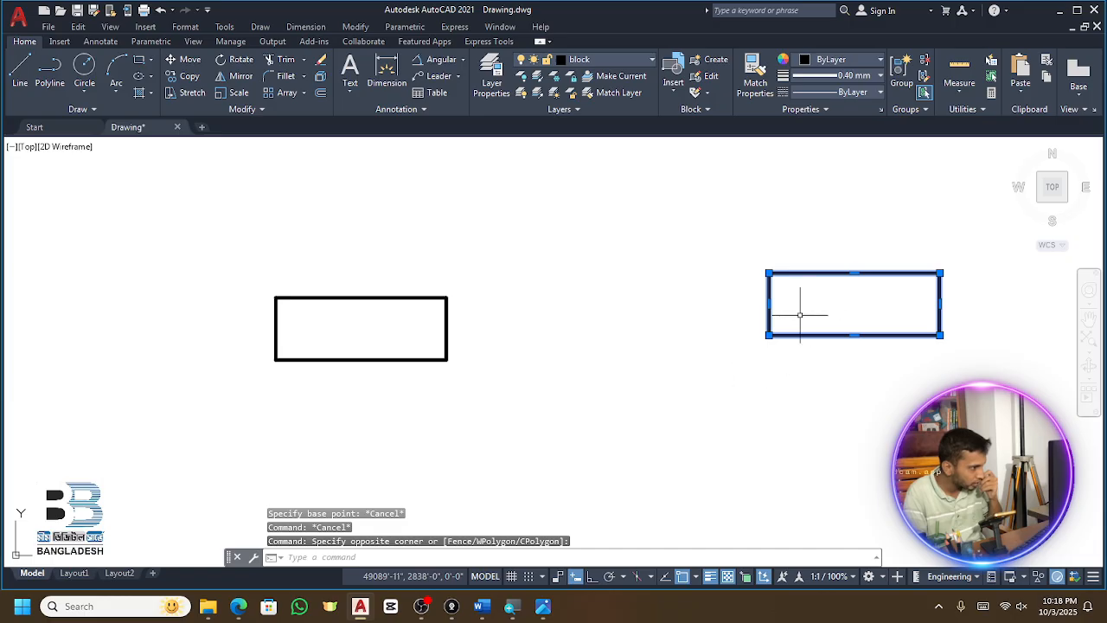
pyautogui.press('Return')
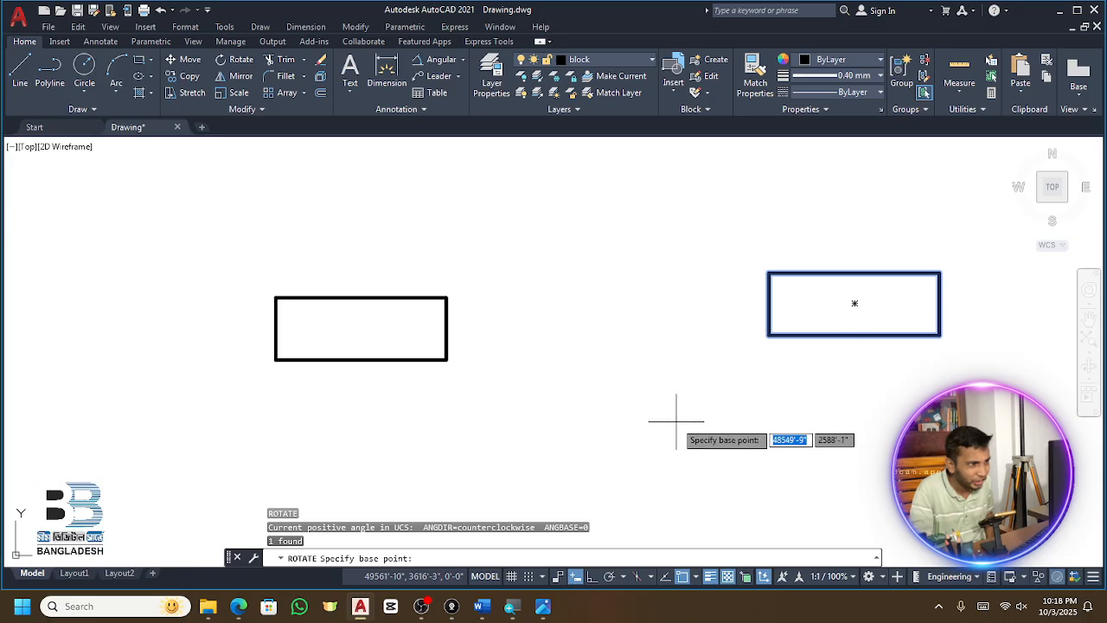
pyautogui.scroll(-4, 706, 346)
pyautogui.scroll(4, 809, 351)
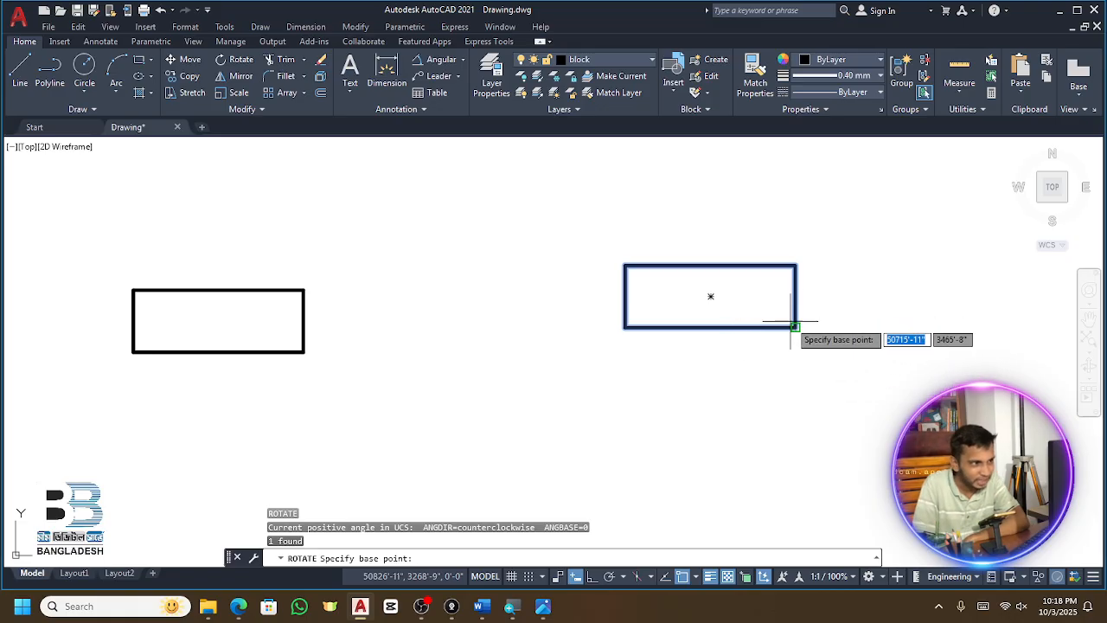
pyautogui.scroll(-2, 722, 297)
pyautogui.scroll(4, 738, 295)
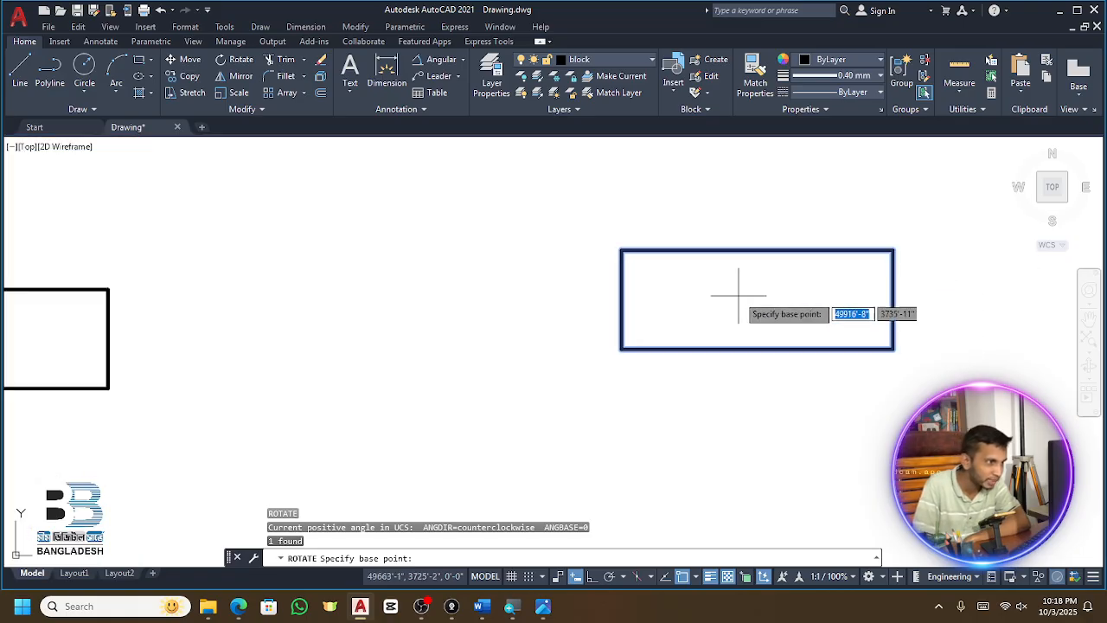
pyautogui.click(758, 298)
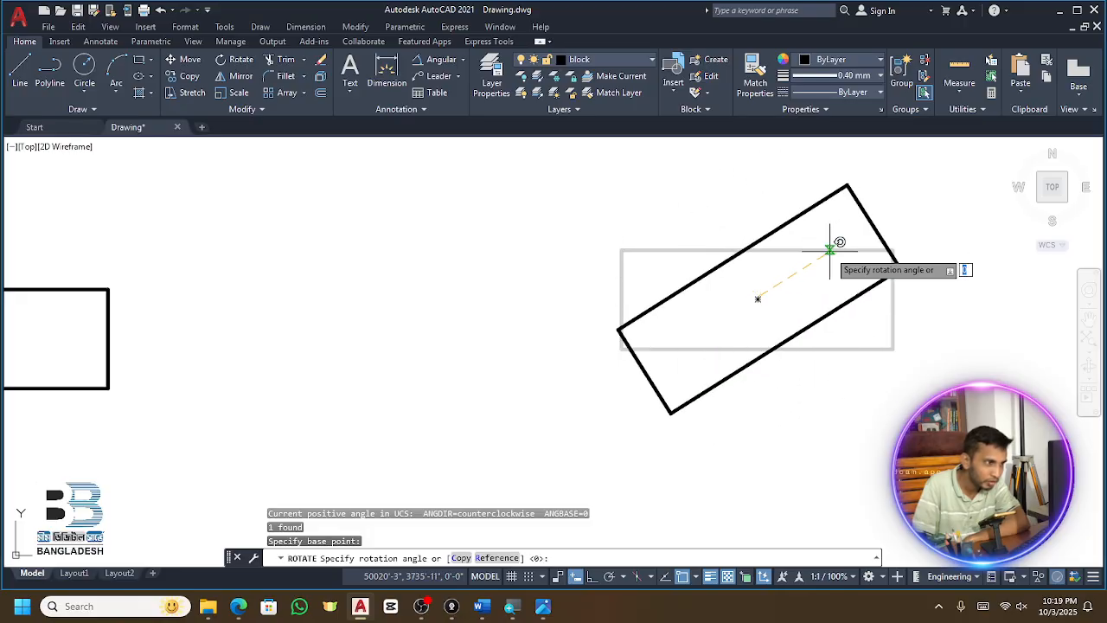
pyautogui.press('Escape')
# Try to rotate the same rectangle about an off-centre base point inside it, near its right edge, and dismiss the notification
pyautogui.click(776, 320)
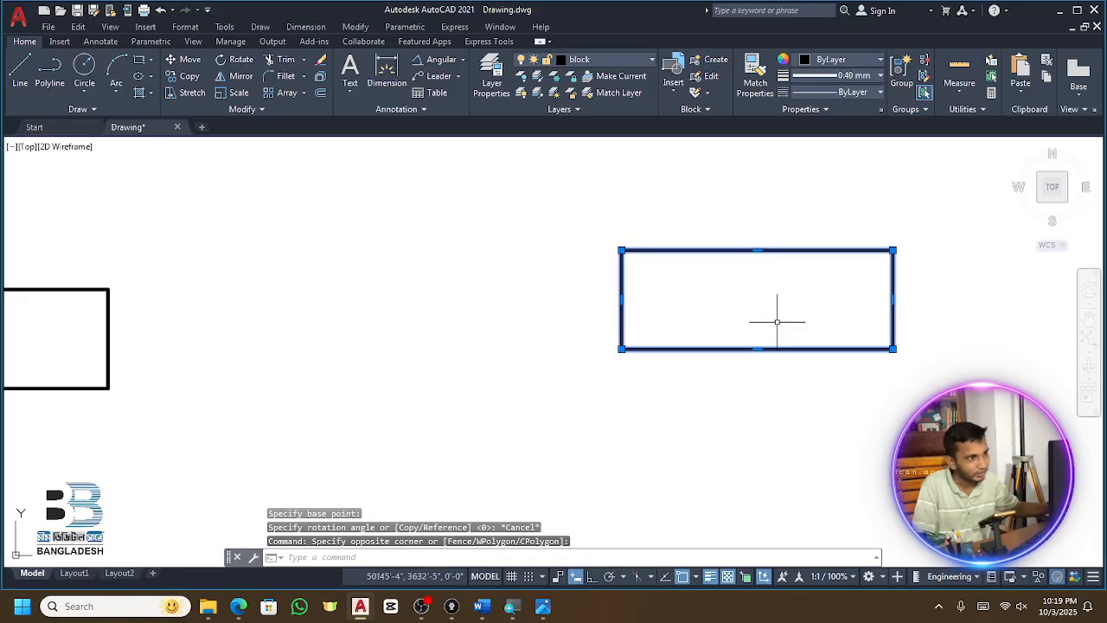
pyautogui.write('ro')
pyautogui.press('Return')
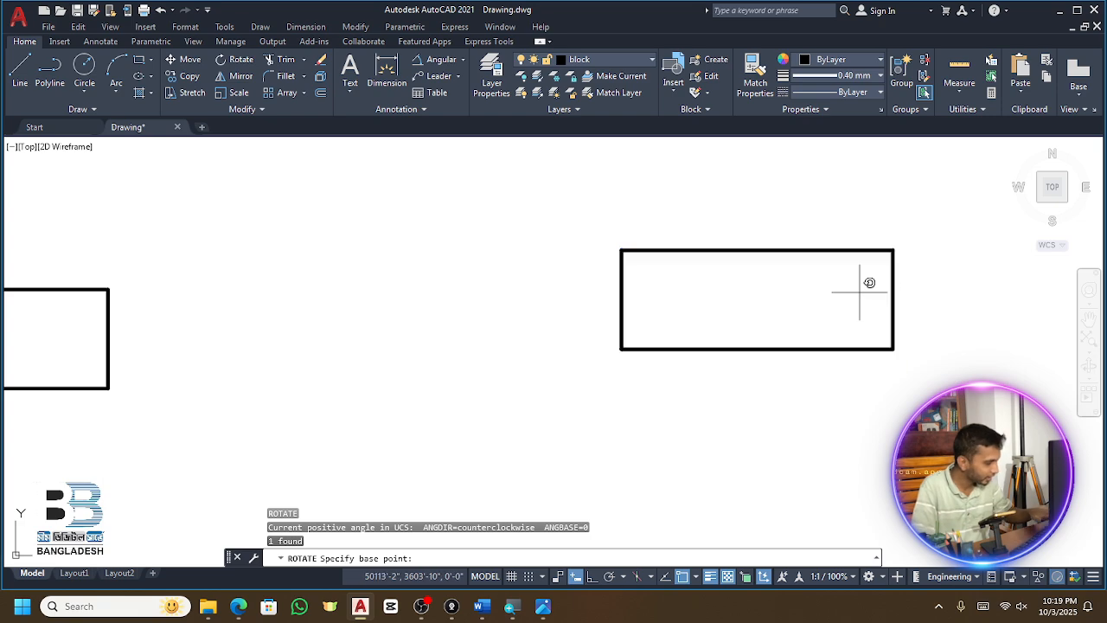
pyautogui.click(861, 291)
pyautogui.scroll(-3, 925, 294)
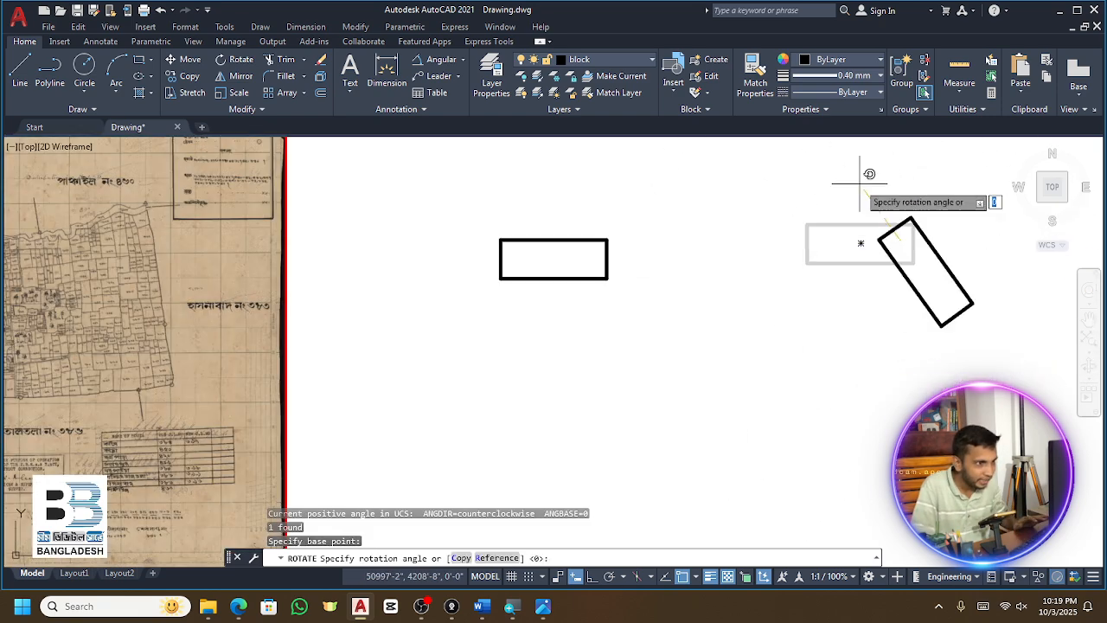
pyautogui.scroll(-3, 783, 318)
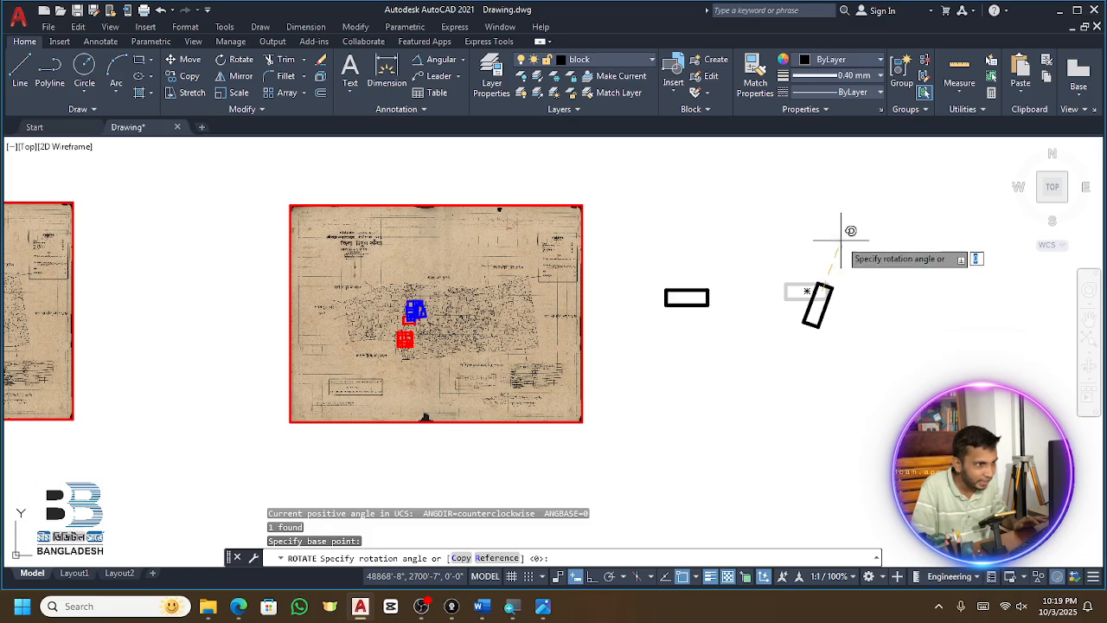
pyautogui.scroll(4, 847, 296)
pyautogui.scroll(2, 831, 320)
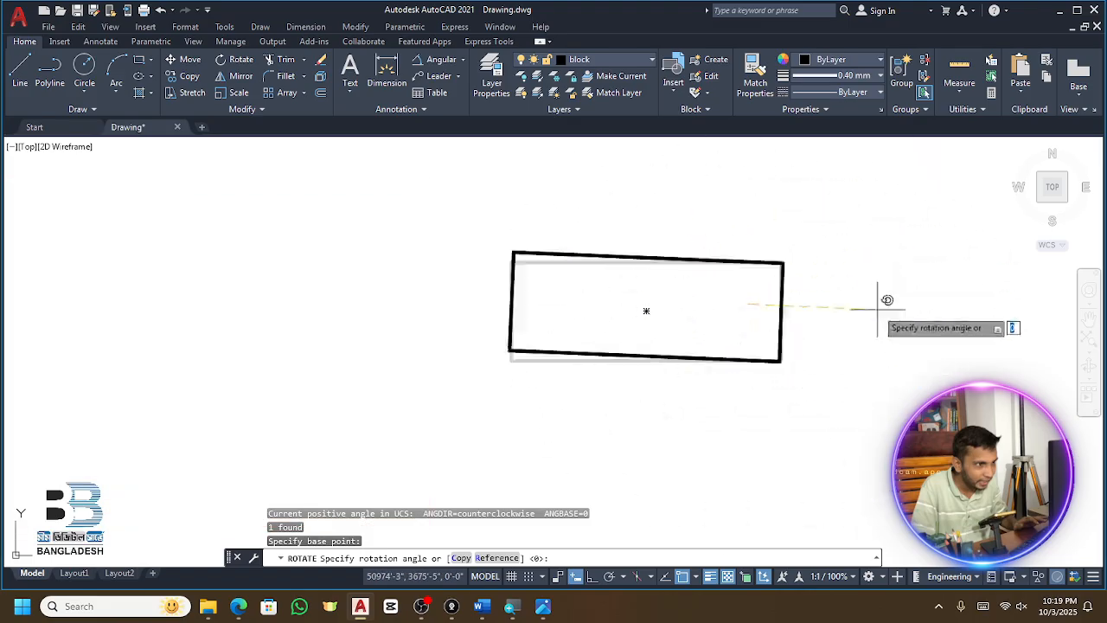
pyautogui.press('Escape')
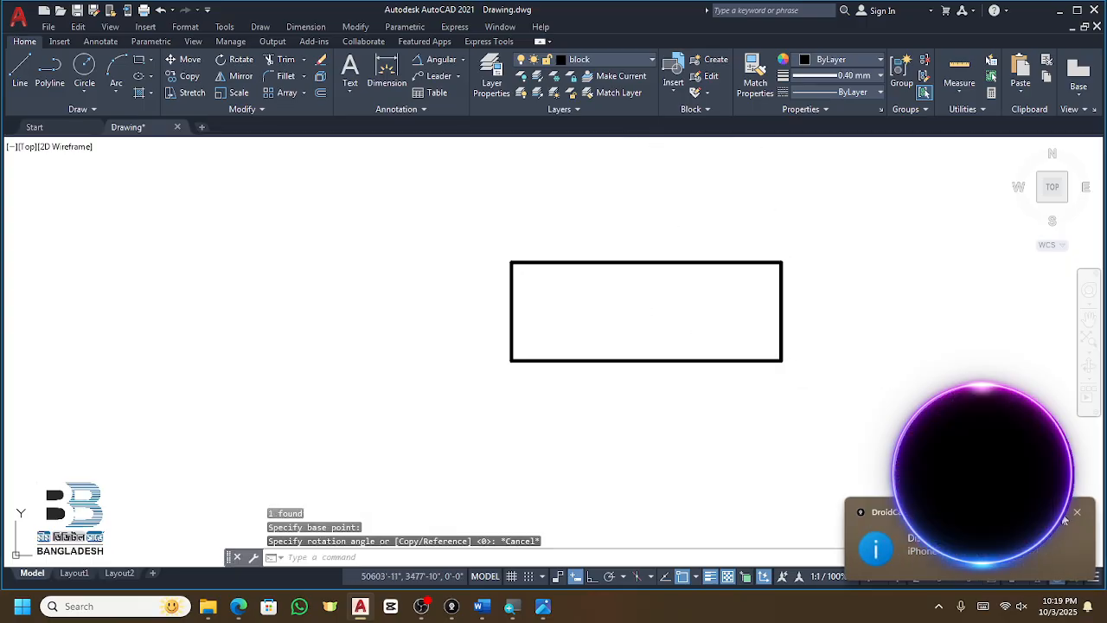
pyautogui.click(1077, 512)
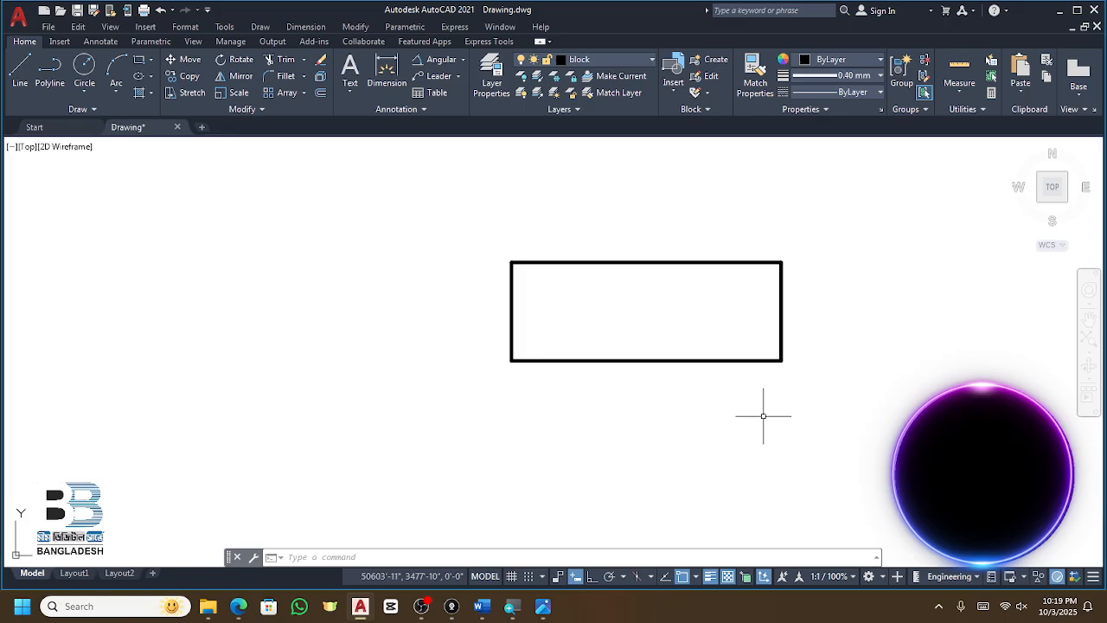
pyautogui.scroll(2, 754, 281)
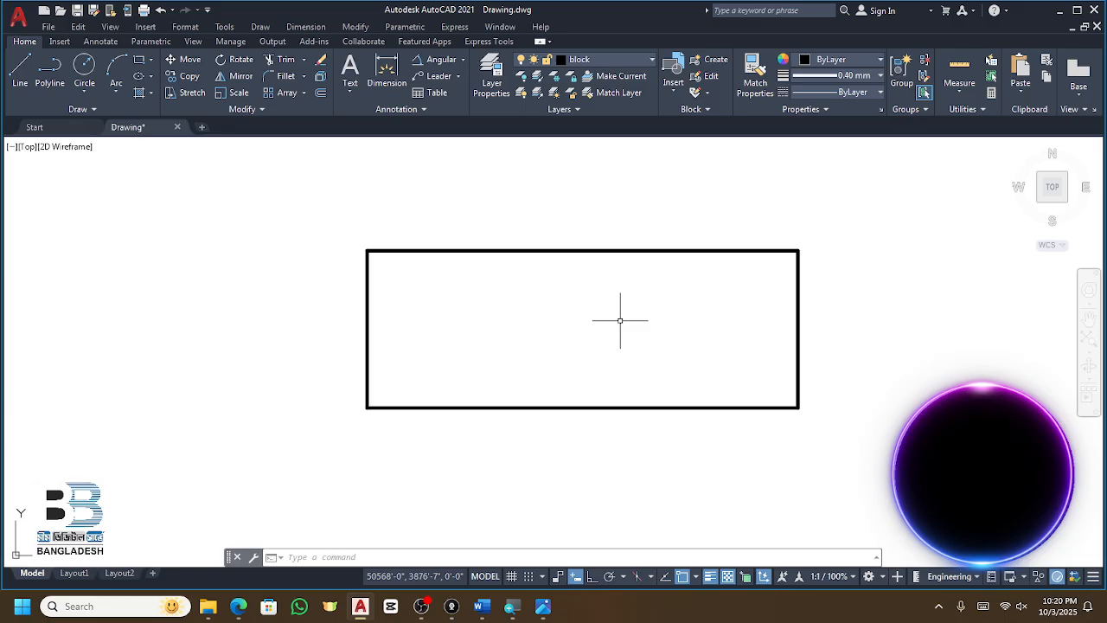
pyautogui.scroll(-6, 611, 280)
pyautogui.scroll(2, 666, 257)
pyautogui.click(677, 237)
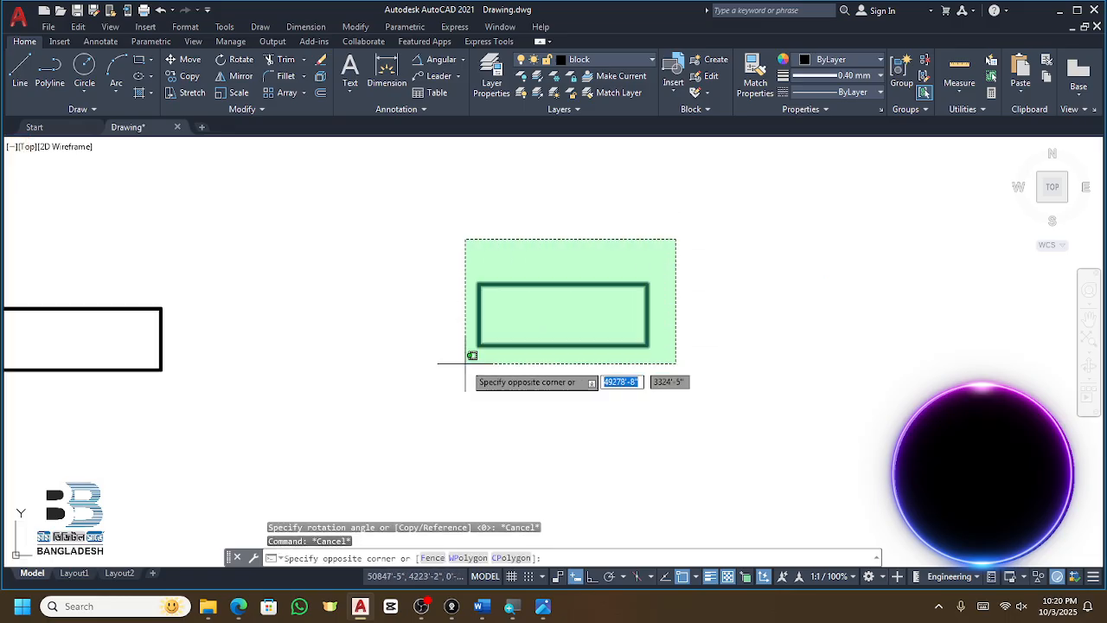
pyautogui.click(393, 398)
pyautogui.scroll(6, 529, 307)
pyautogui.press('Escape')
# Draw a single-segment, nearly vertical polyline from inside the rectangle's left part down past its lower edge
pyautogui.click(49, 69)
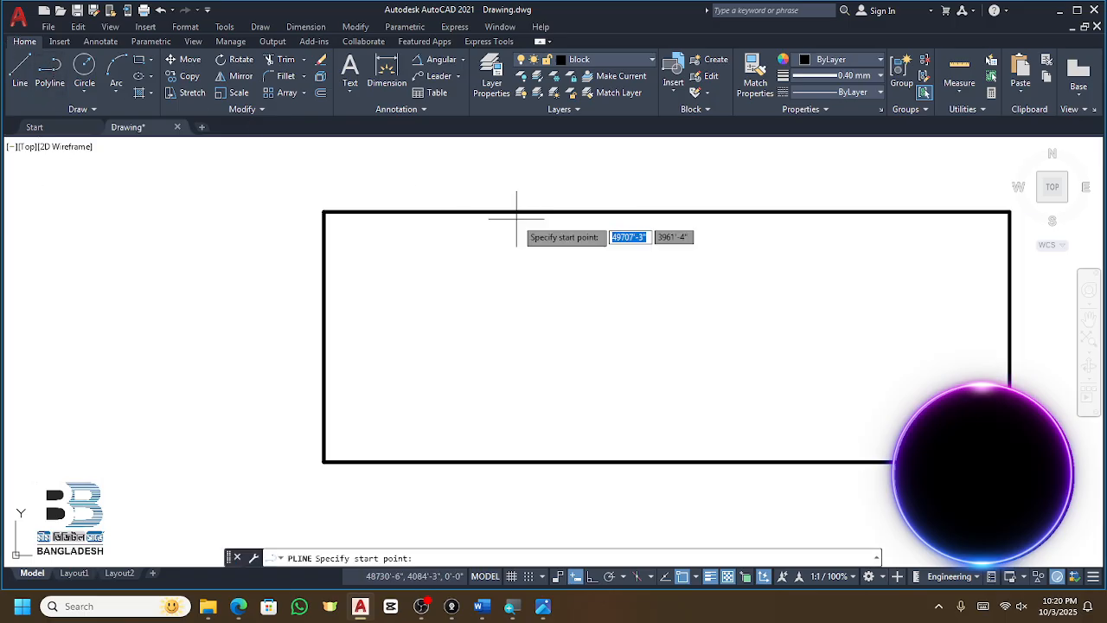
pyautogui.moveTo(489, 330); pyautogui.dragTo(598, 260, button='middle')
pyautogui.click(508, 247)
pyautogui.scroll(-4, 507, 247)
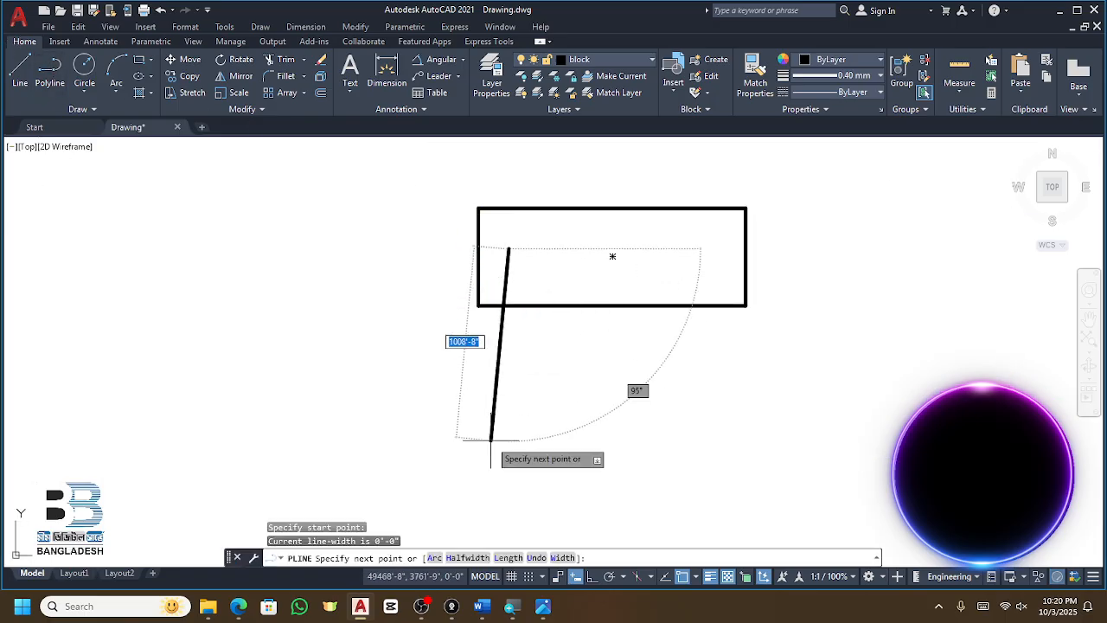
pyautogui.click(514, 467)
pyautogui.press('Return')
pyautogui.scroll(2, 506, 259)
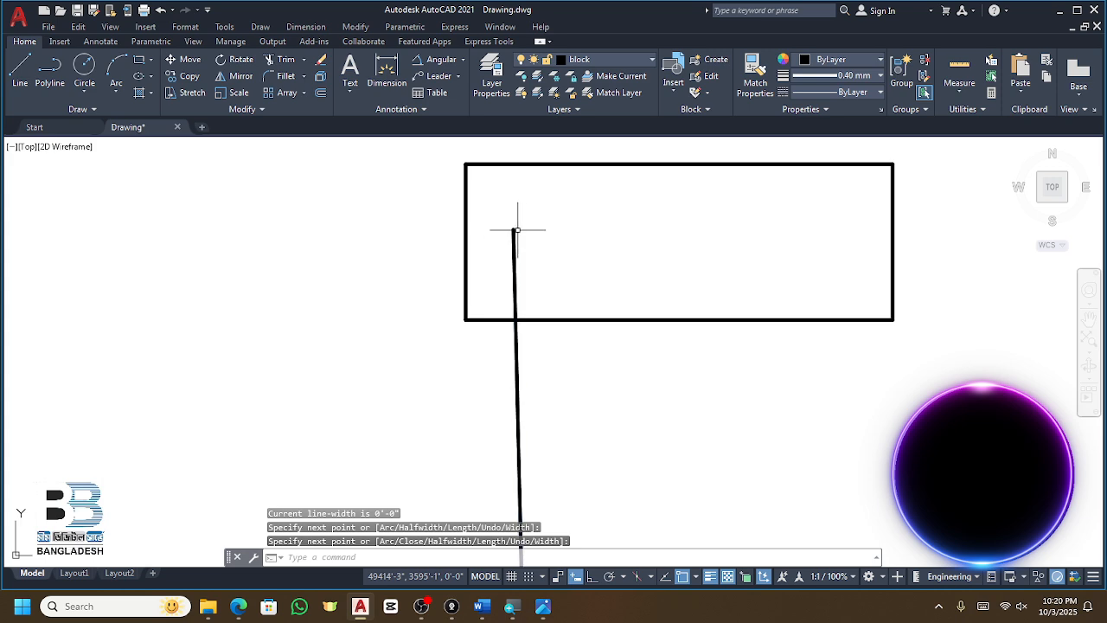
pyautogui.scroll(-4, 516, 228)
pyautogui.scroll(2, 516, 228)
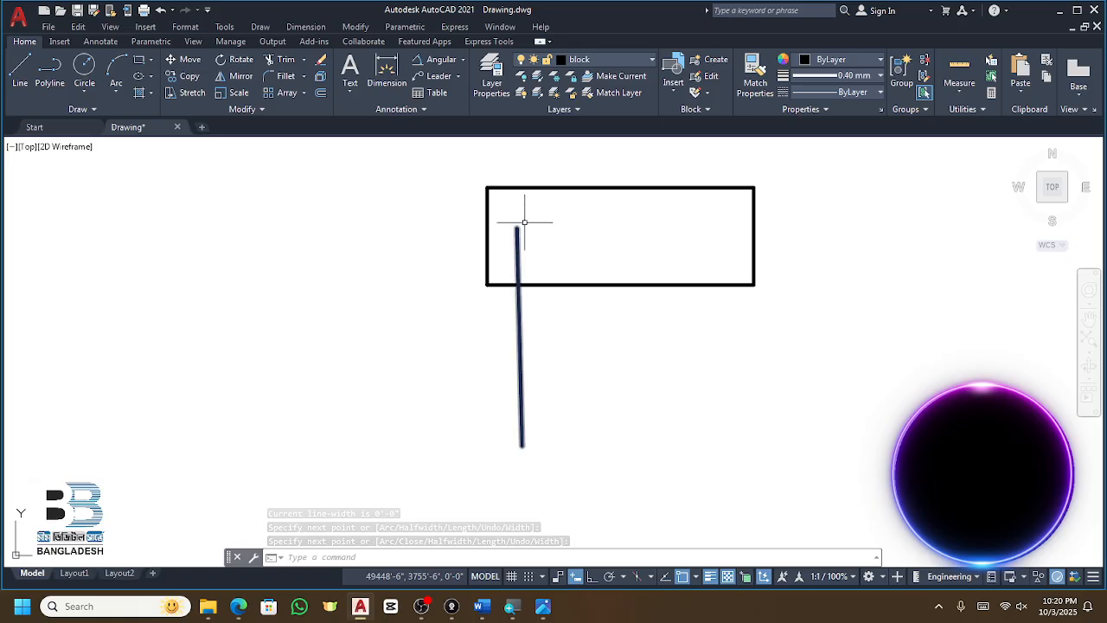
pyautogui.scroll(-2, 588, 242)
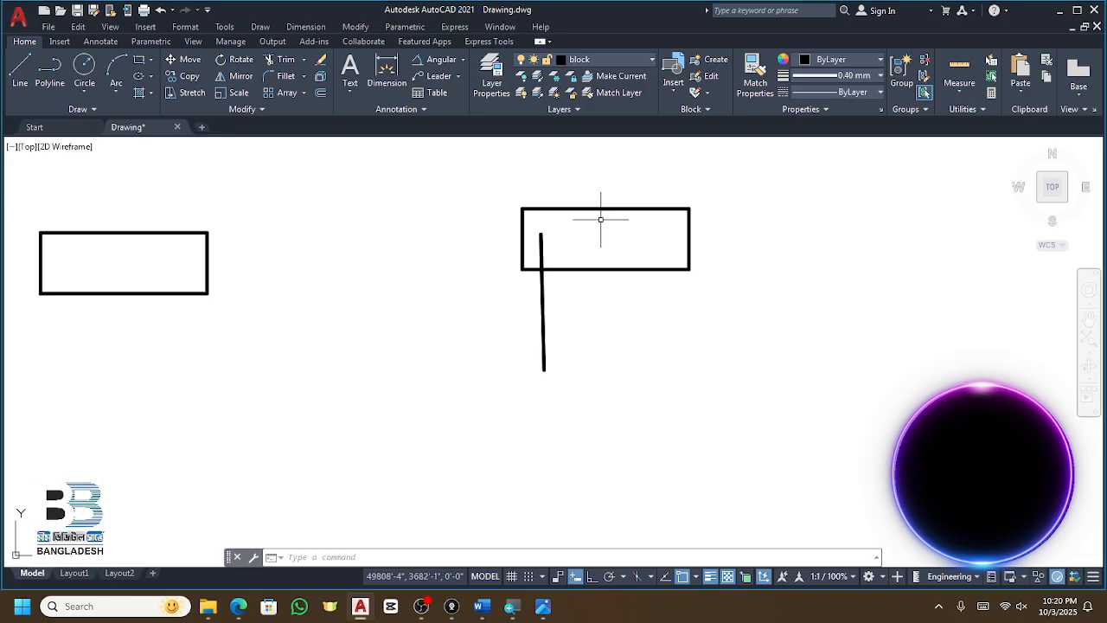
pyautogui.press('Escape')
pyautogui.press('Escape')
pyautogui.press('Escape')
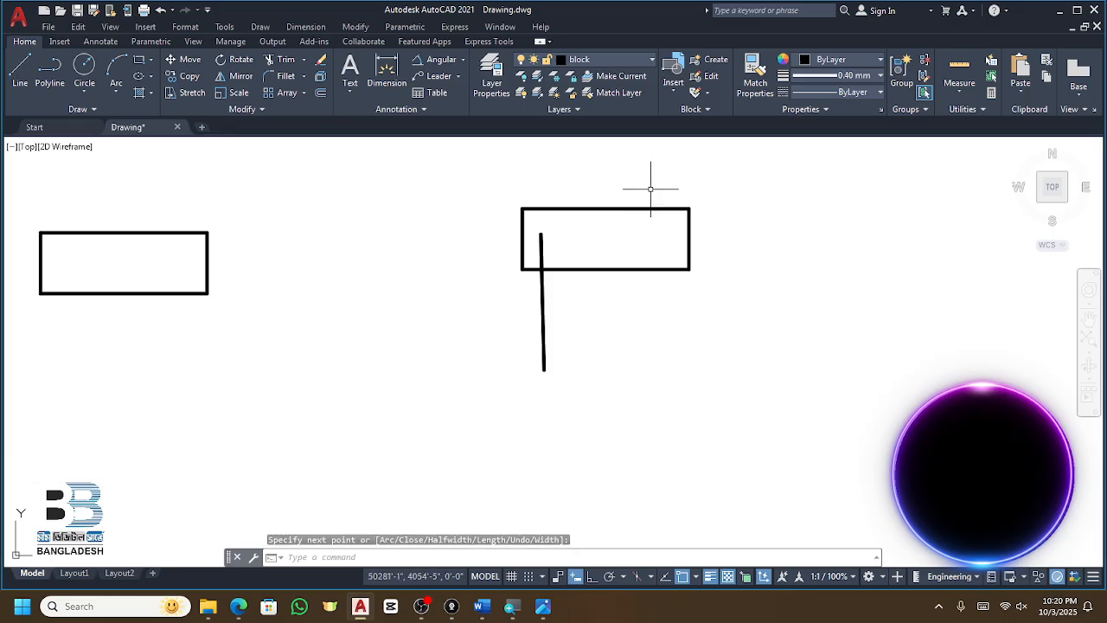
# Delete the nearly vertical polyline that crosses the rectangle's lower edge
pyautogui.click(636, 203)
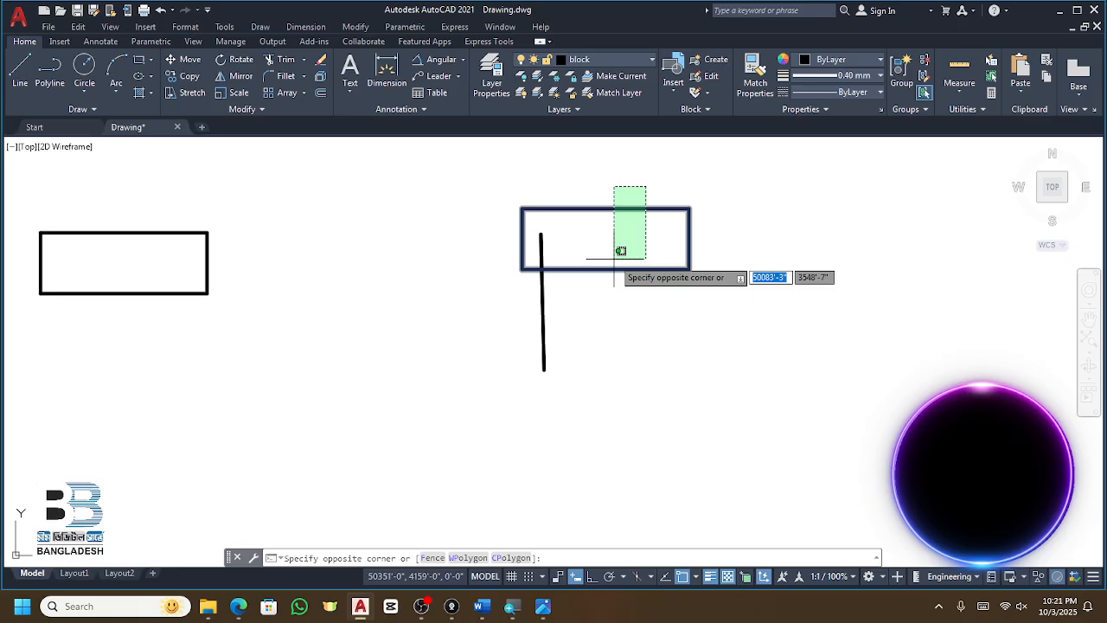
pyautogui.press('Escape')
pyautogui.press('Escape')
pyautogui.scroll(4, 609, 206)
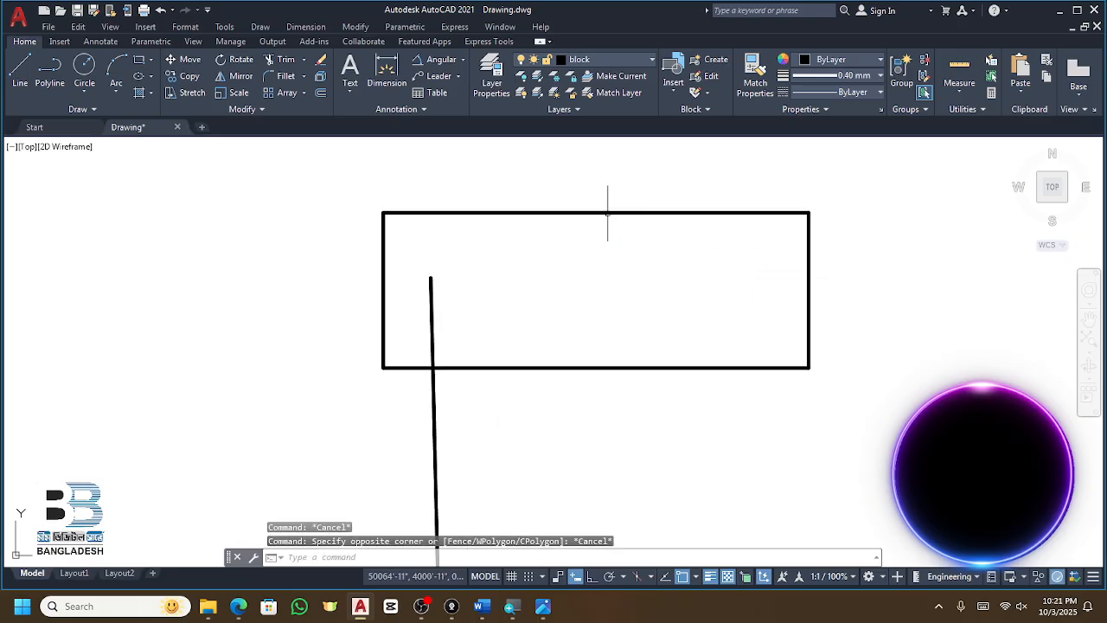
pyautogui.click(471, 285)
pyautogui.click(415, 314)
pyautogui.scroll(-2, 643, 252)
pyautogui.press('Delete')
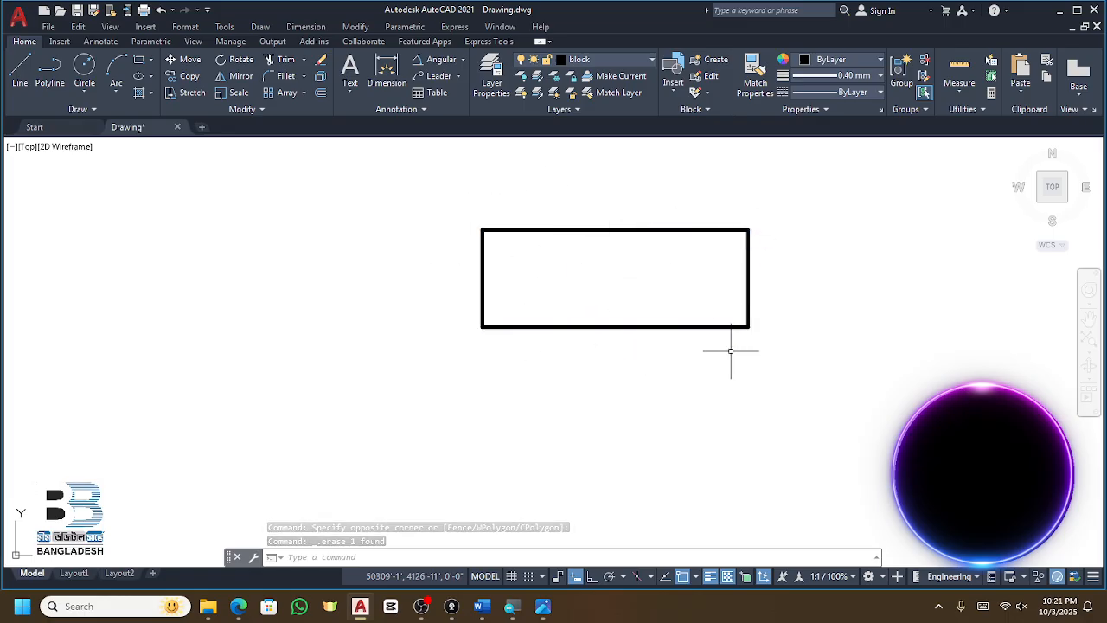
# Try to rotate the remaining rectangle with the Rotate command about its centre
pyautogui.click(625, 200)
pyautogui.click(575, 277)
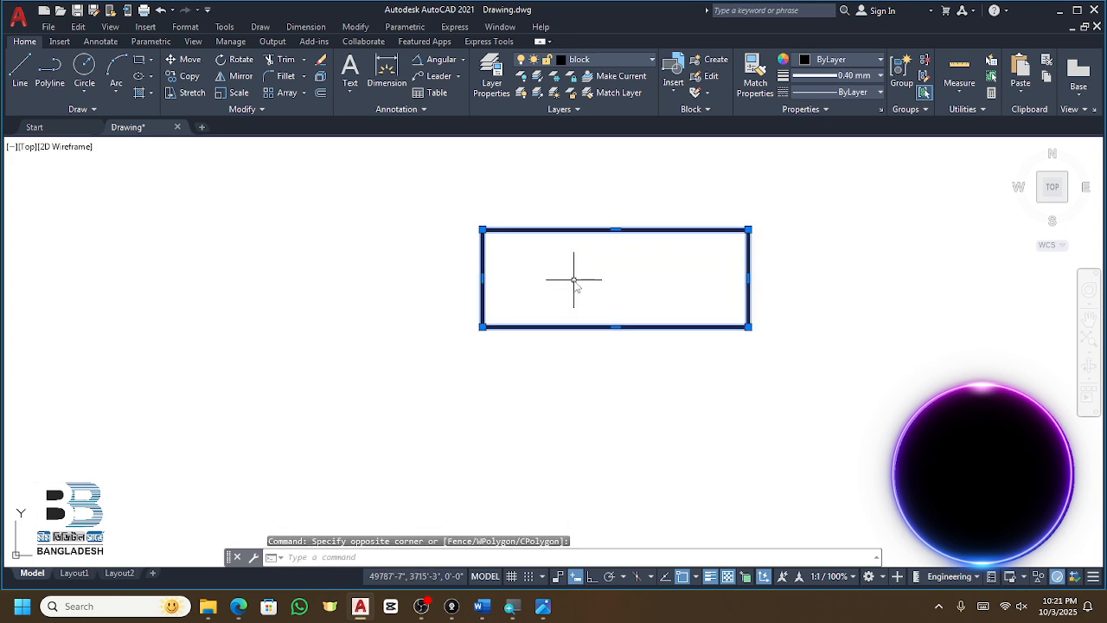
pyautogui.write('ro')
pyautogui.press('Return')
pyautogui.click(615, 276)
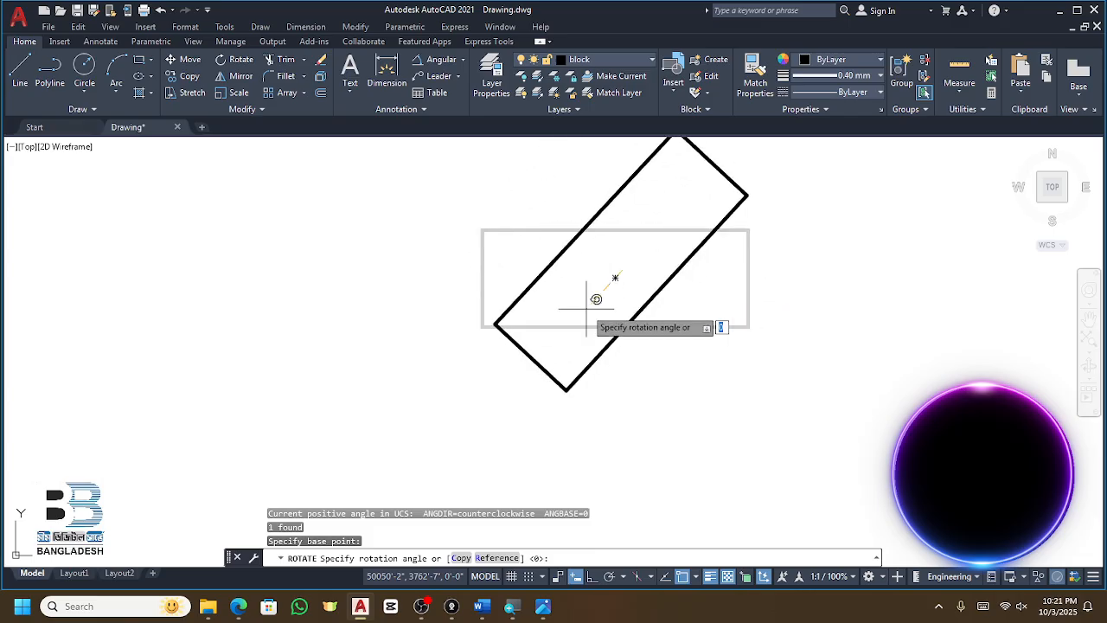
pyautogui.press('Escape')
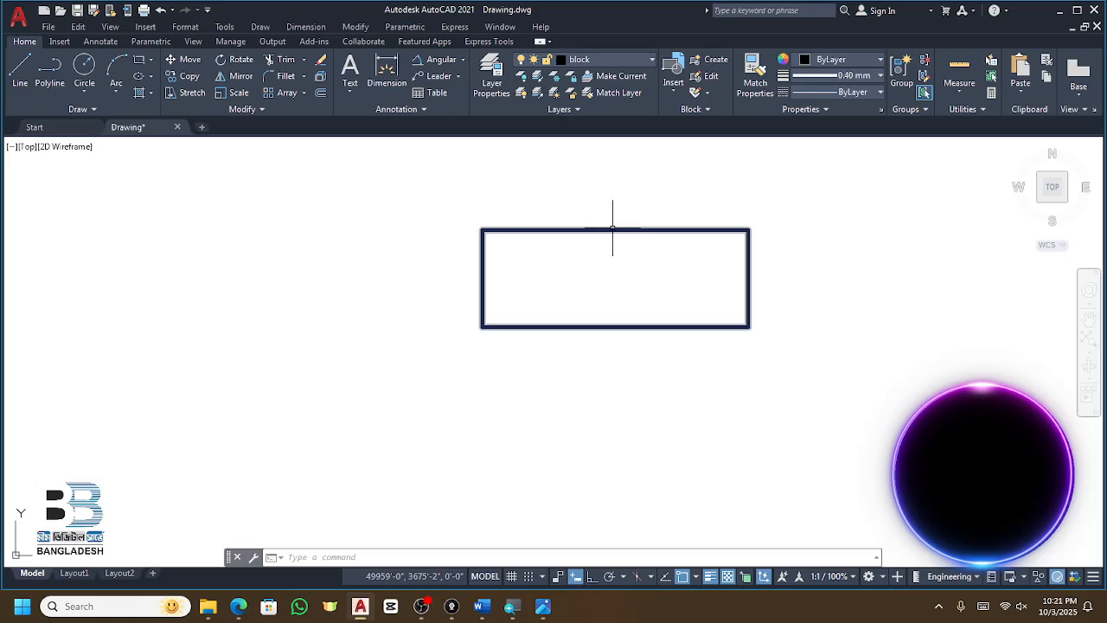
pyautogui.click(687, 204)
pyautogui.click(604, 297)
pyautogui.write('co')
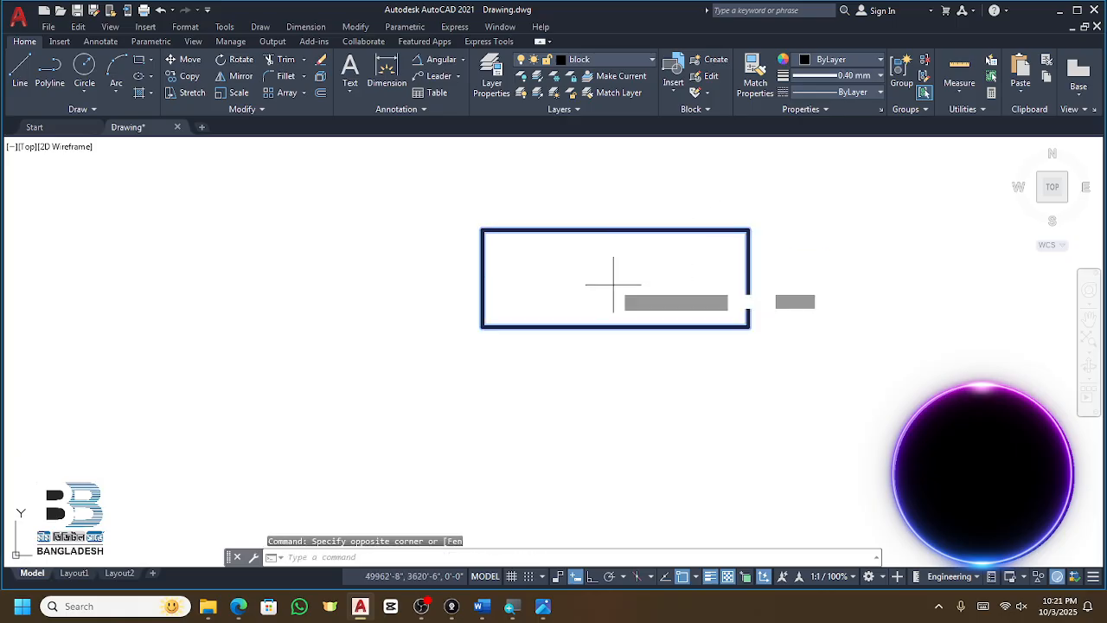
pyautogui.press('Return')
pyautogui.click(615, 277)
pyautogui.scroll(-6, 671, 251)
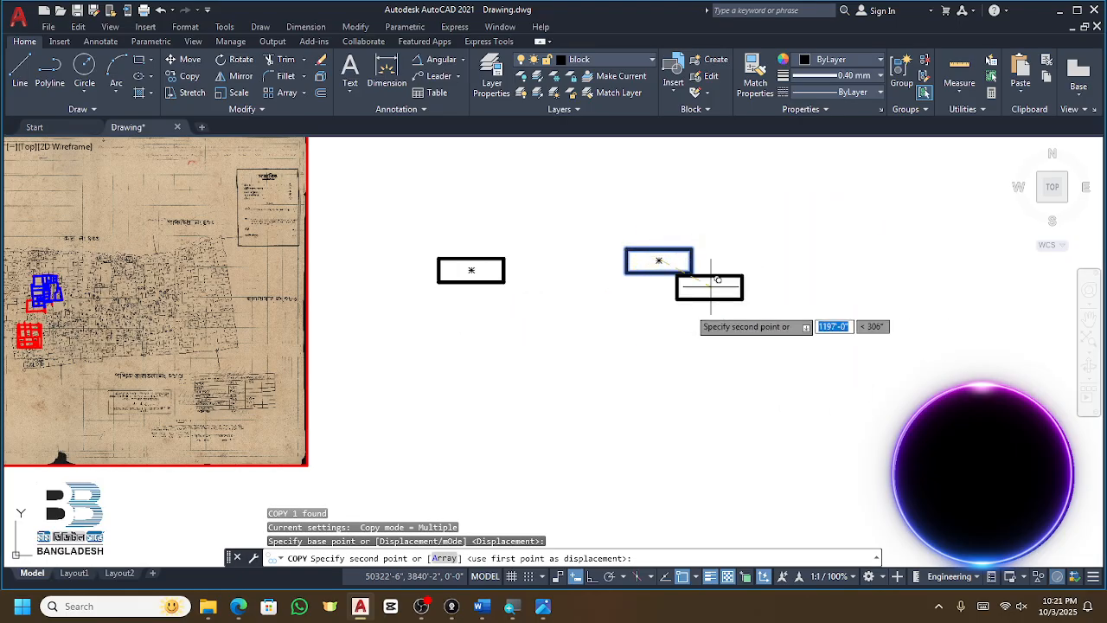
pyautogui.scroll(2, 627, 197)
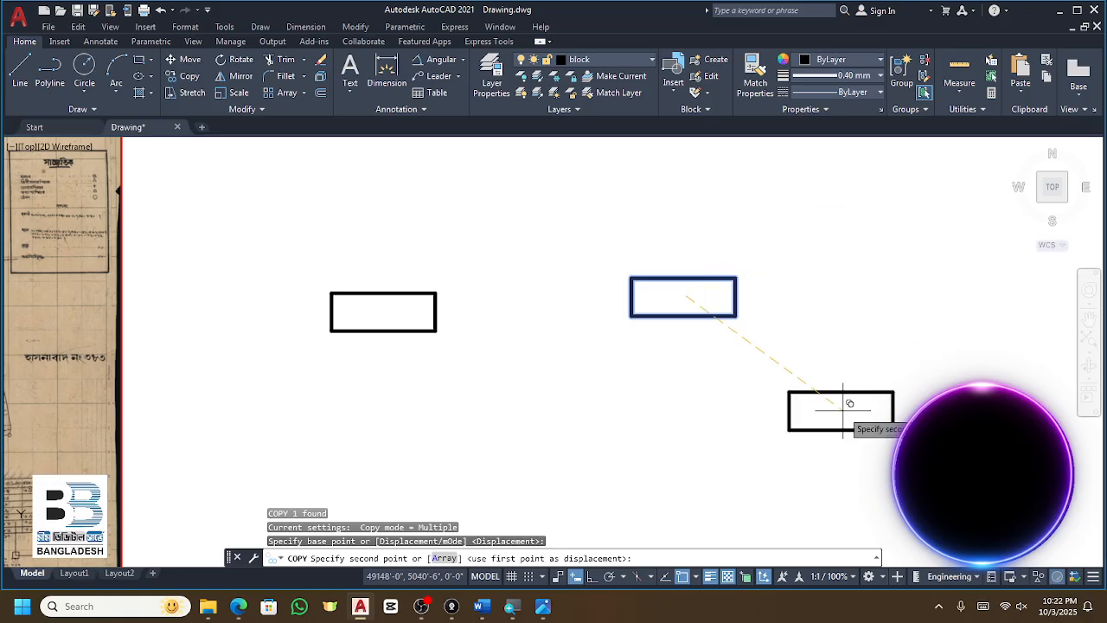
pyautogui.press('Escape')
# Try to rotate the right-hand rectangle about its centre with the Rotate command
pyautogui.click(702, 259)
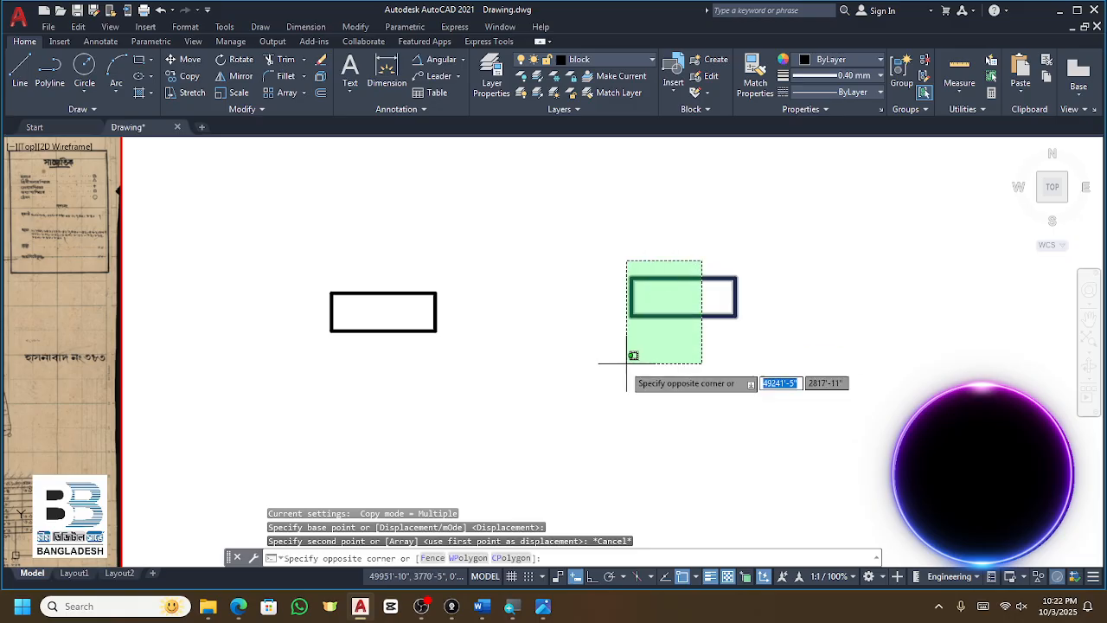
pyautogui.click(627, 365)
pyautogui.write('ro')
pyautogui.press('Return')
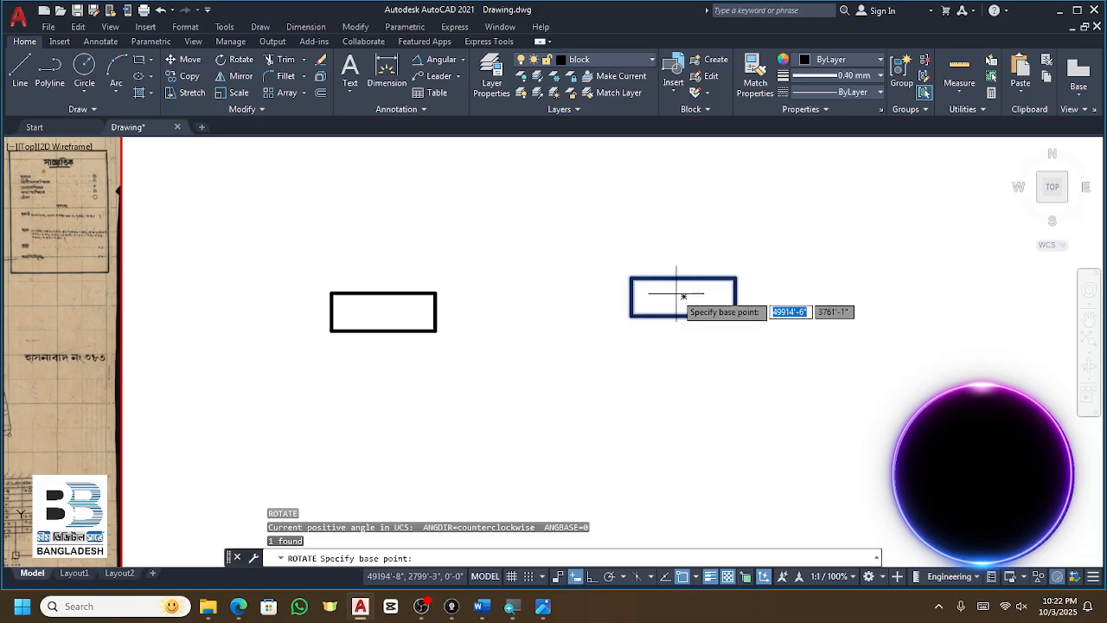
pyautogui.click(684, 296)
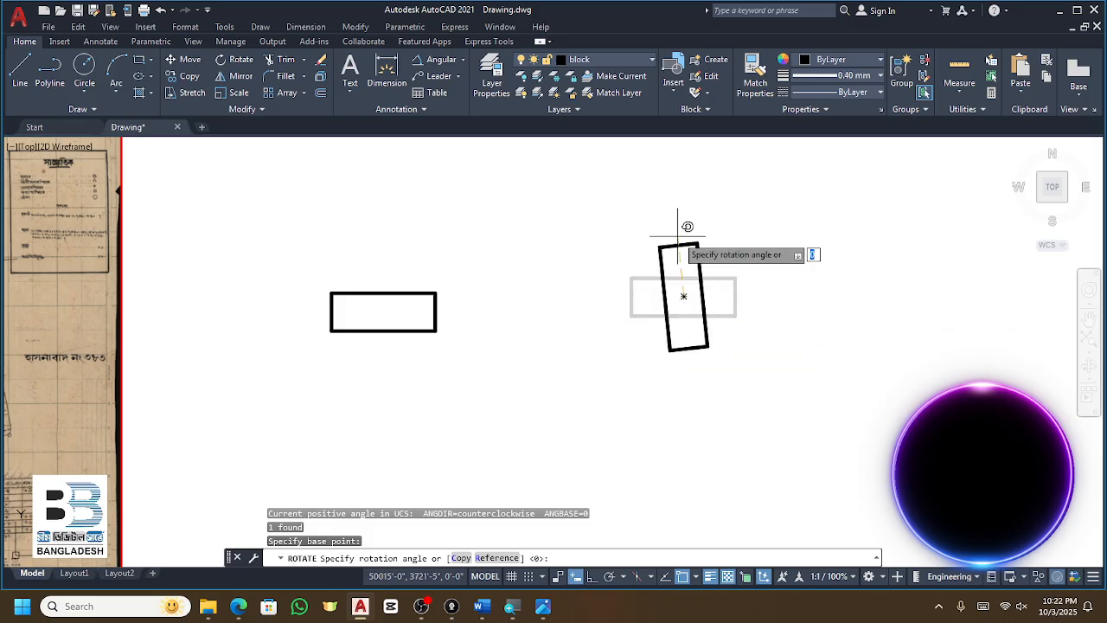
pyautogui.press('Escape')
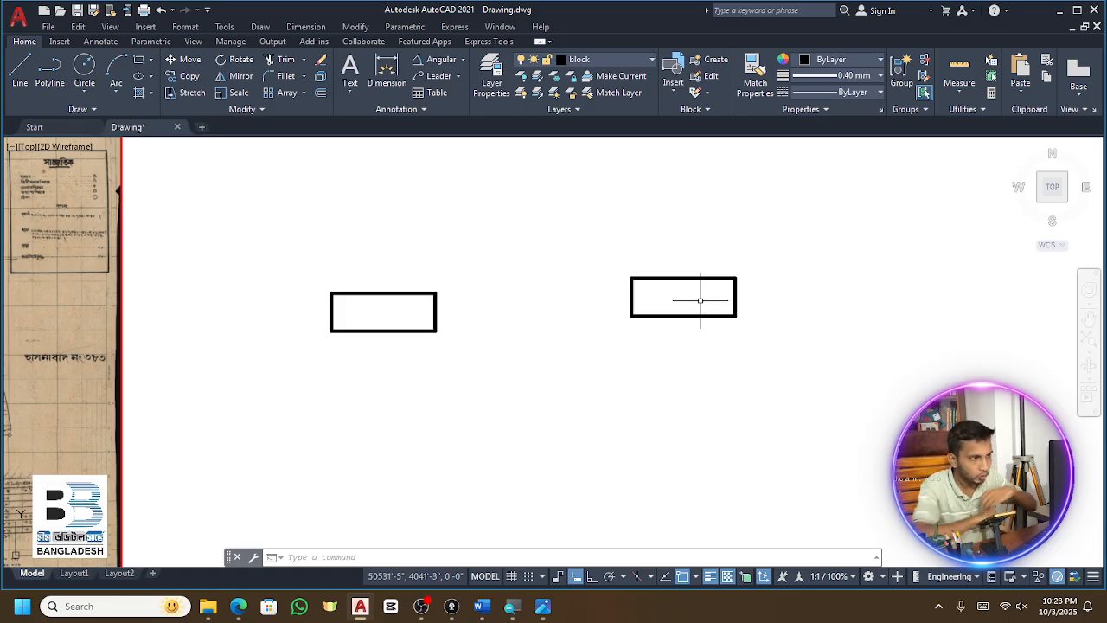
# Draw a single-segment polyline from the right-hand rectangle's lower-left corner diagonally down to the right, well past the rectangle
pyautogui.scroll(4, 697, 291)
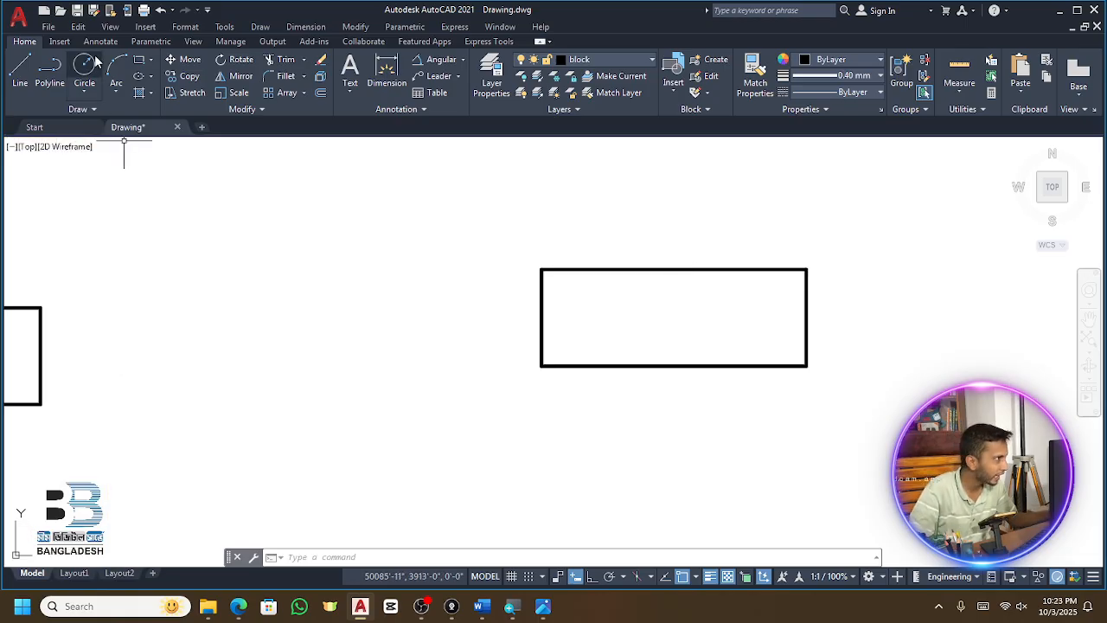
pyautogui.click(52, 70)
pyautogui.click(542, 367)
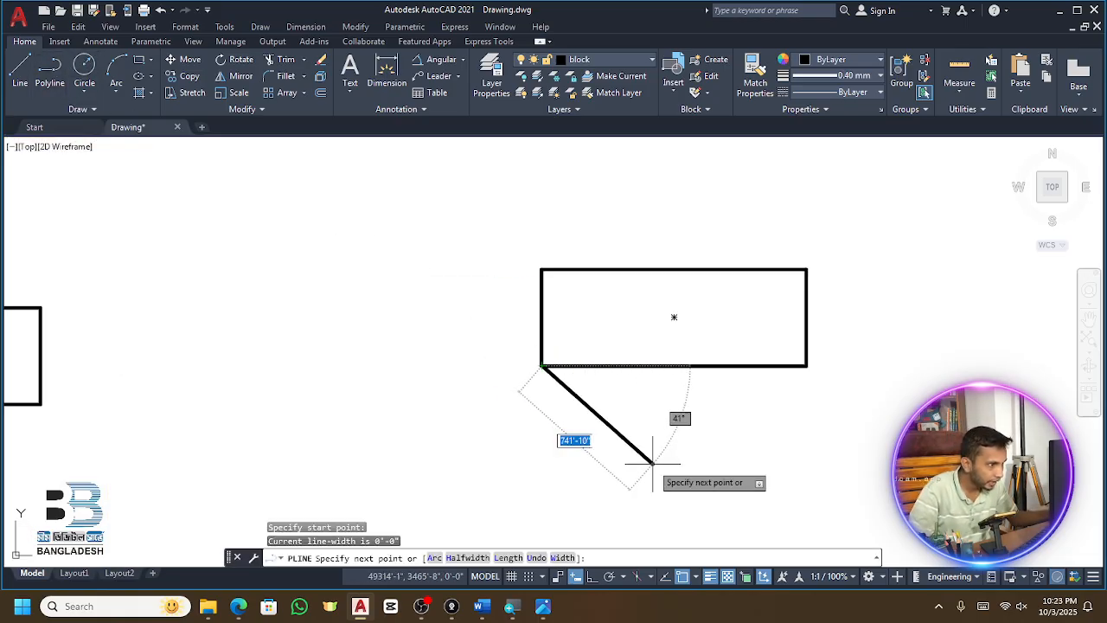
pyautogui.scroll(-4, 609, 292)
pyautogui.scroll(2, 681, 380)
pyautogui.click(688, 381)
pyautogui.press('Escape')
pyautogui.scroll(-2, 679, 379)
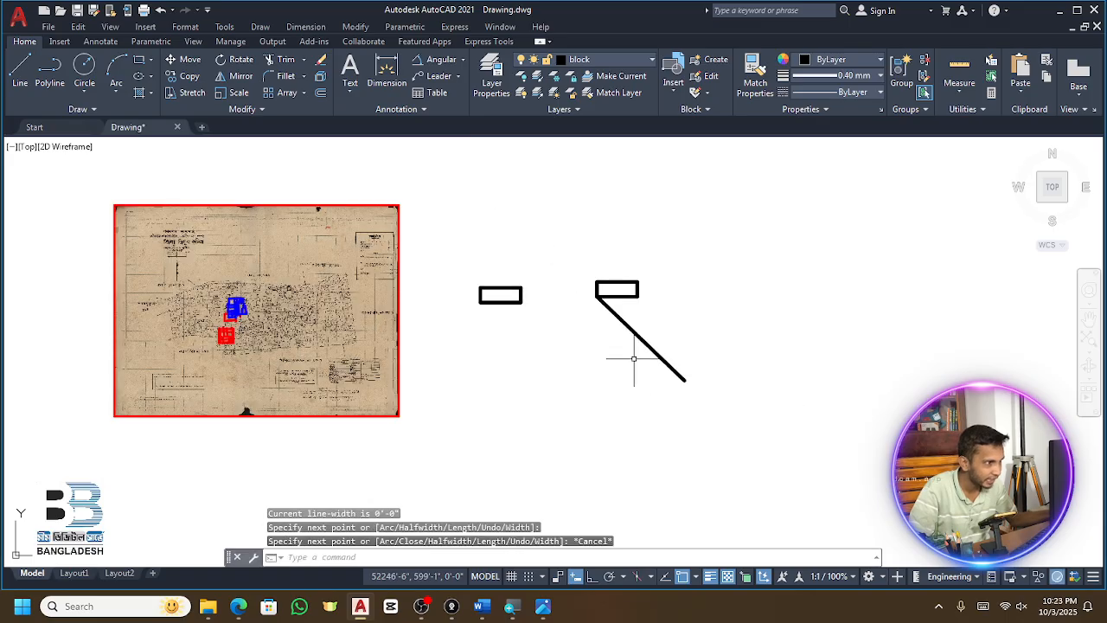
# Change the diagonal polyline's colour to Blue and give it a thinner lineweight
pyautogui.scroll(3, 600, 300)
pyautogui.click(658, 328)
pyautogui.click(632, 384)
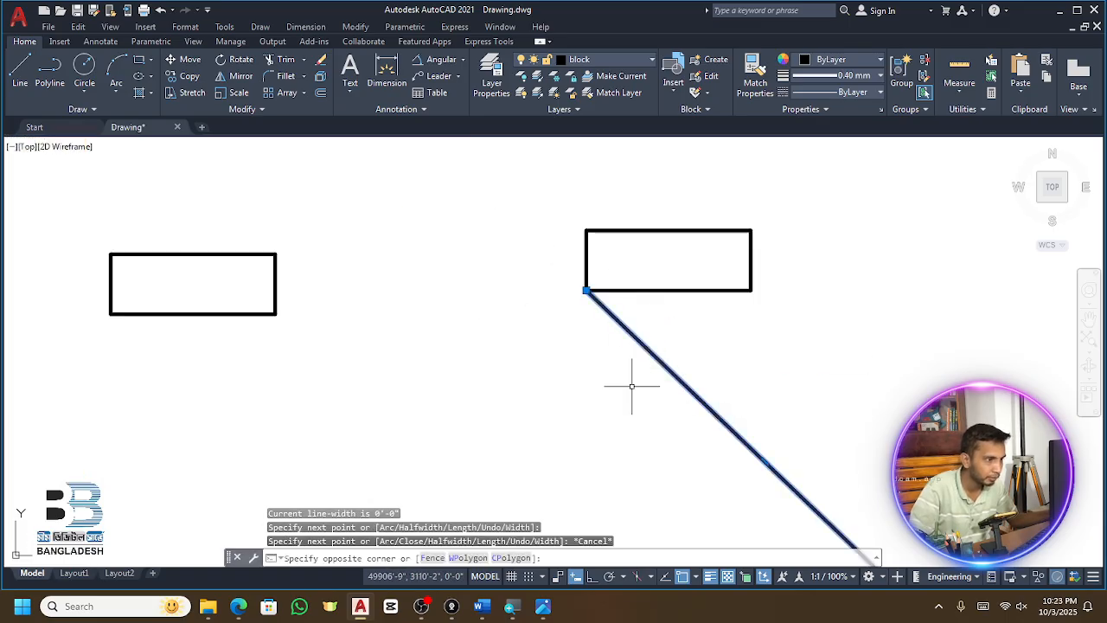
pyautogui.click(805, 61)
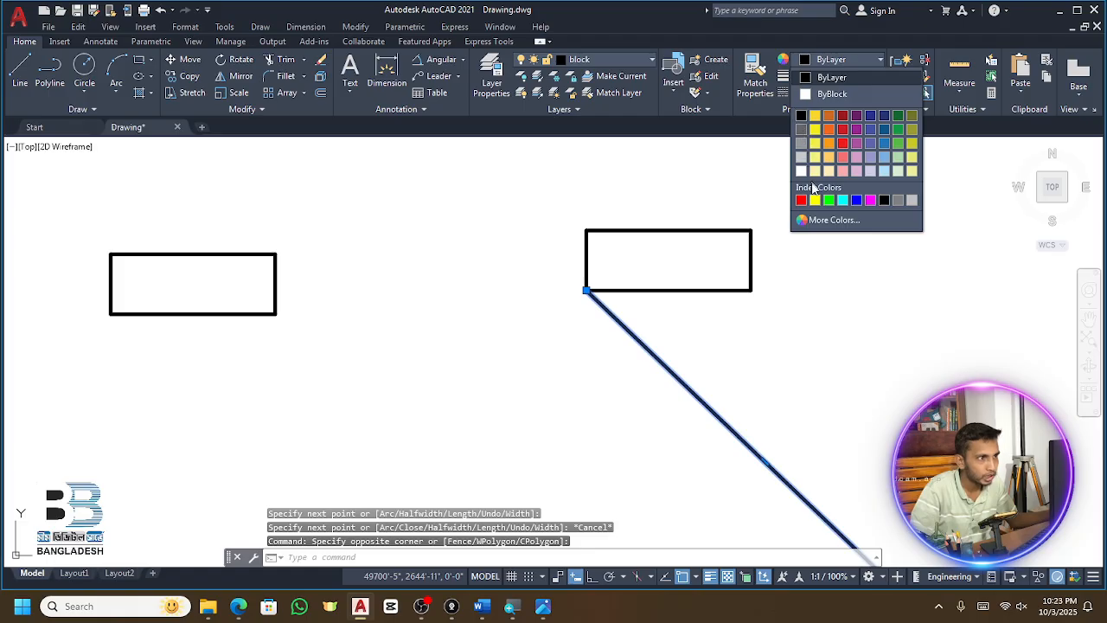
pyautogui.click(856, 200)
pyautogui.click(830, 75)
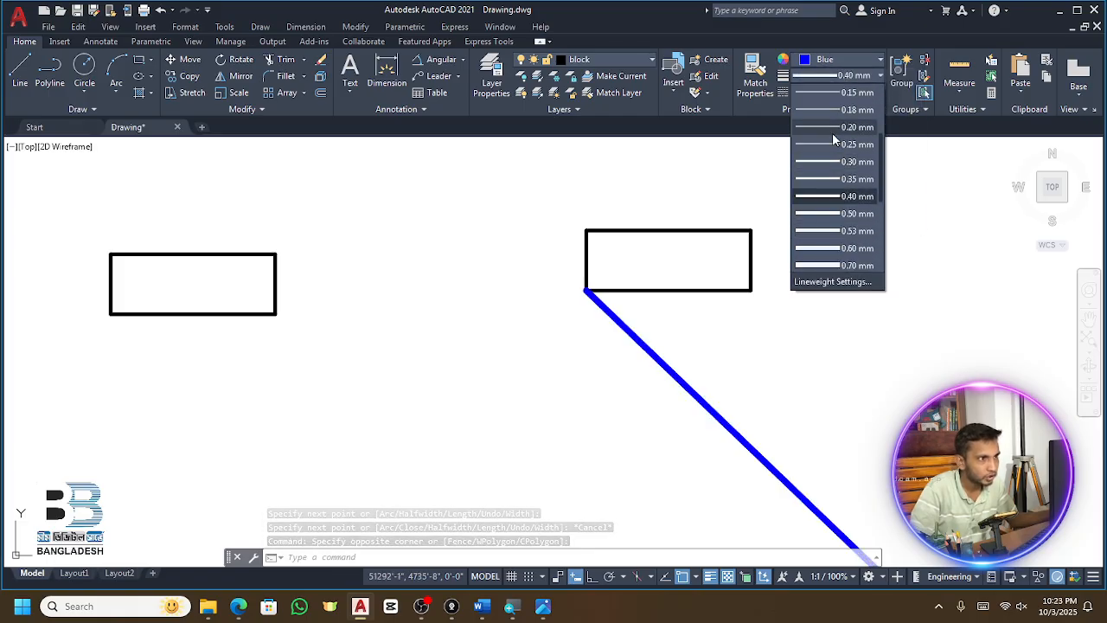
pyautogui.click(833, 119)
pyautogui.press('Escape')
pyautogui.scroll(2, 611, 304)
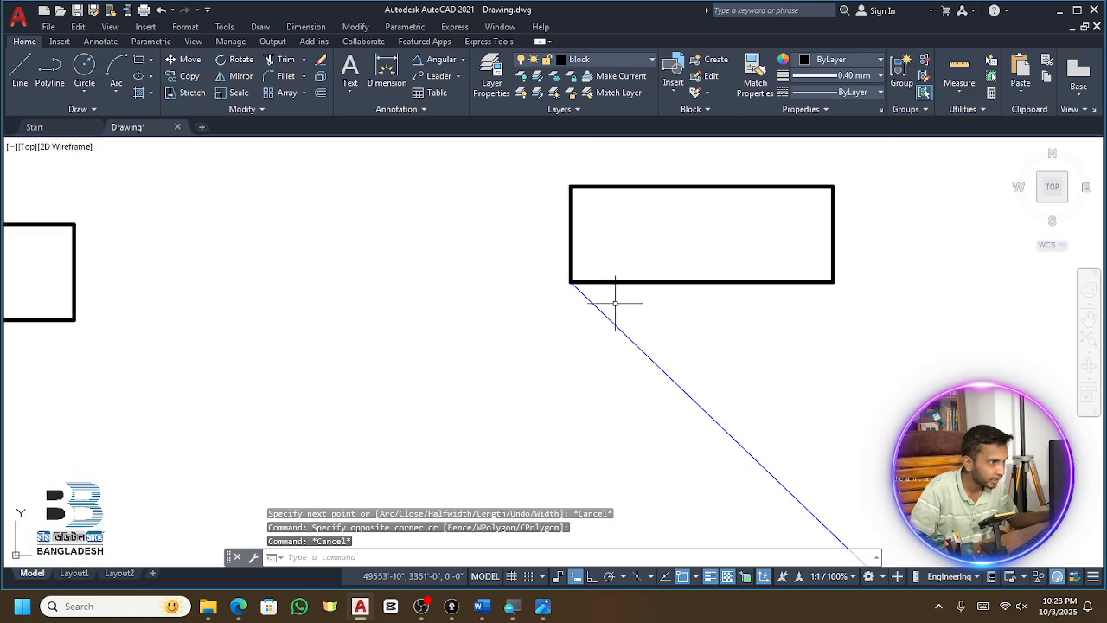
# Draw a short single-segment polyline crossing the blue diagonal line about halfway along its length
pyautogui.scroll(2, 574, 284)
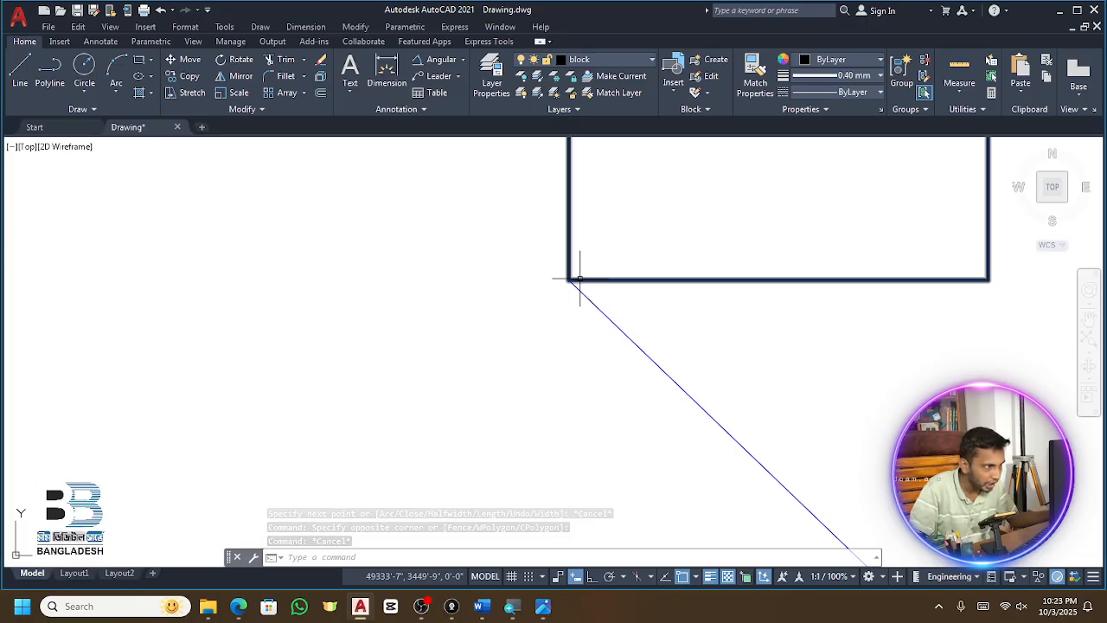
pyautogui.scroll(-2, 574, 284)
pyautogui.moveTo(600, 299); pyautogui.dragTo(519, 213, button='middle')
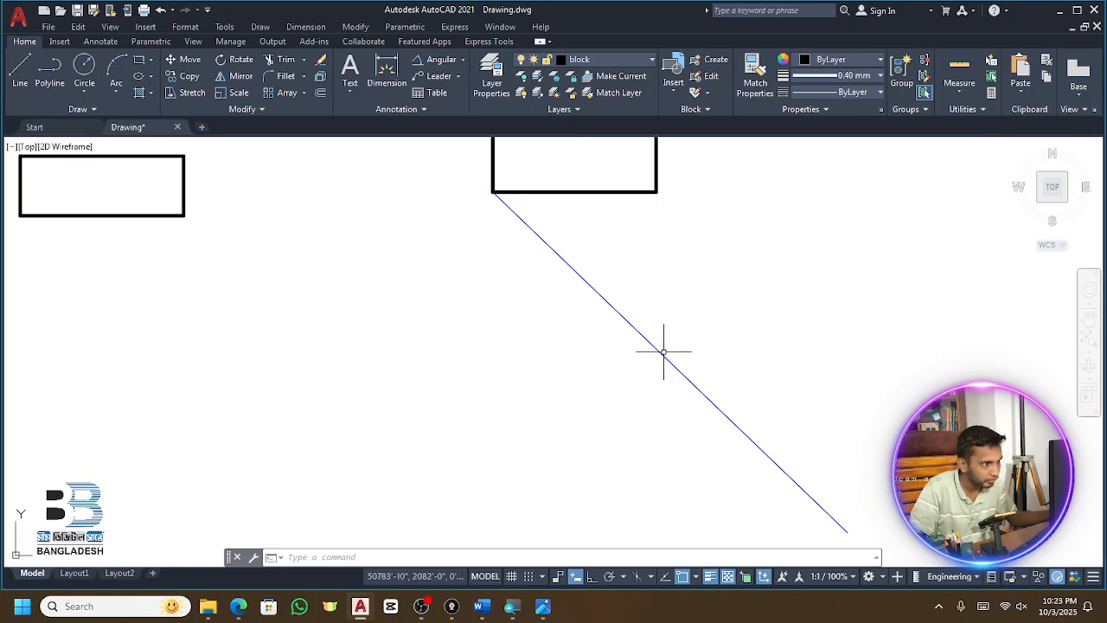
pyautogui.click(49, 73)
pyautogui.click(731, 281)
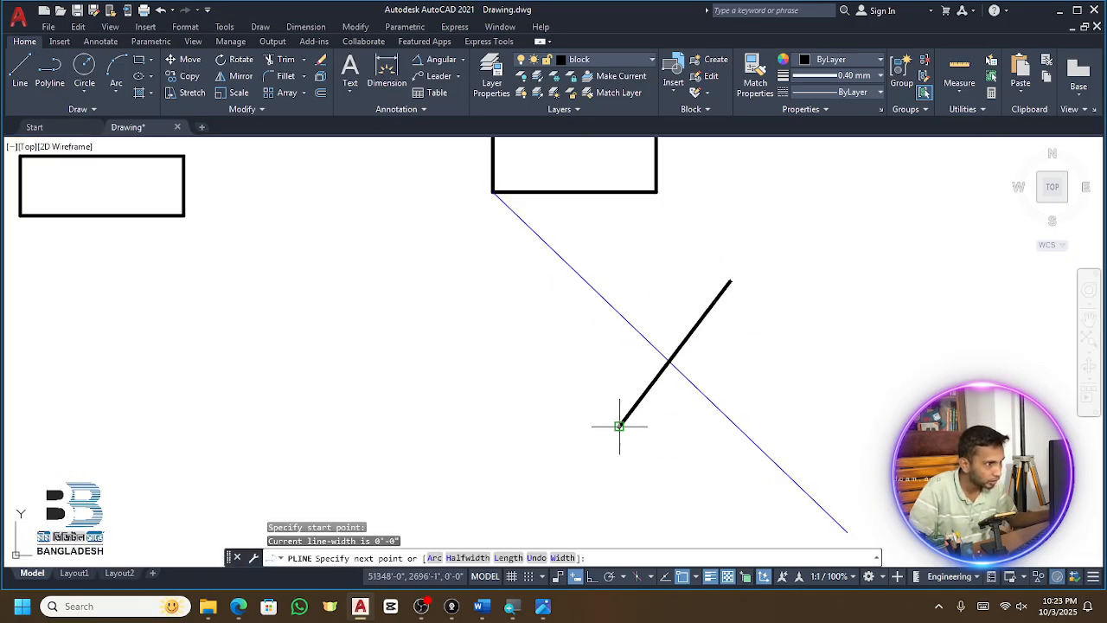
pyautogui.click(618, 426)
pyautogui.press('Escape')
# Trim off the lower part of the blue line beyond the short crossing polyline
pyautogui.write('trim')
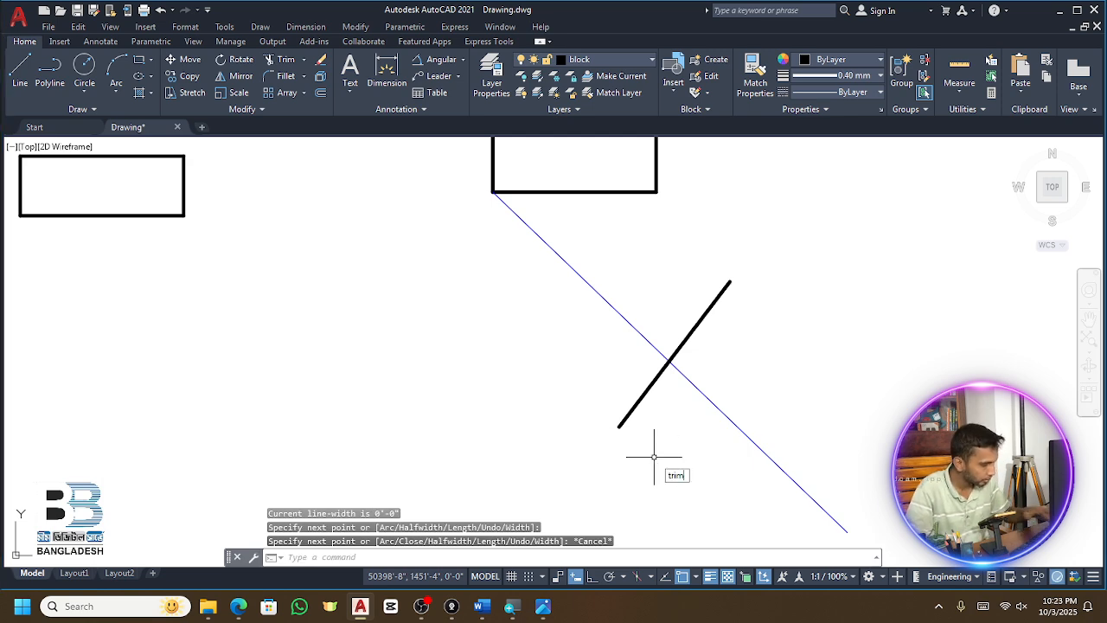
pyautogui.press('Return')
pyautogui.click(695, 384)
pyautogui.press('Escape')
# Delete the short black polyline that served as the cutting edge for the blue line
pyautogui.click(704, 265)
pyautogui.click(683, 343)
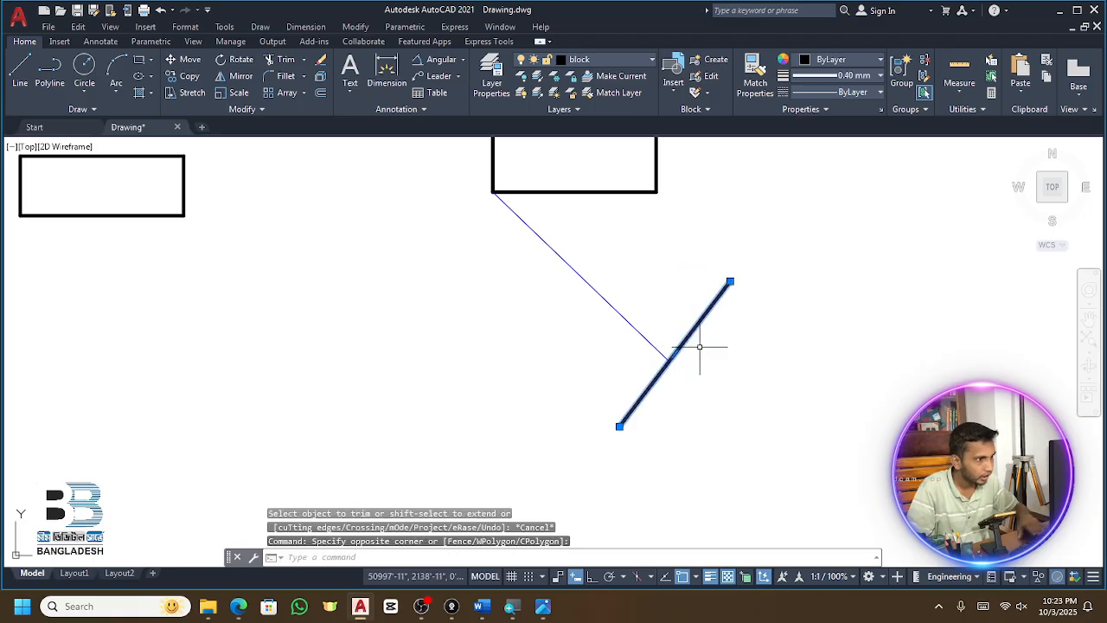
pyautogui.press('Delete')
# Rotate the right-hand rectangle about its lower-left corner to the blue line's far endpoint, aligning its long edge with the line
pyautogui.scroll(-5, 697, 348)
pyautogui.scroll(5, 676, 305)
pyautogui.click(663, 248)
pyautogui.click(631, 302)
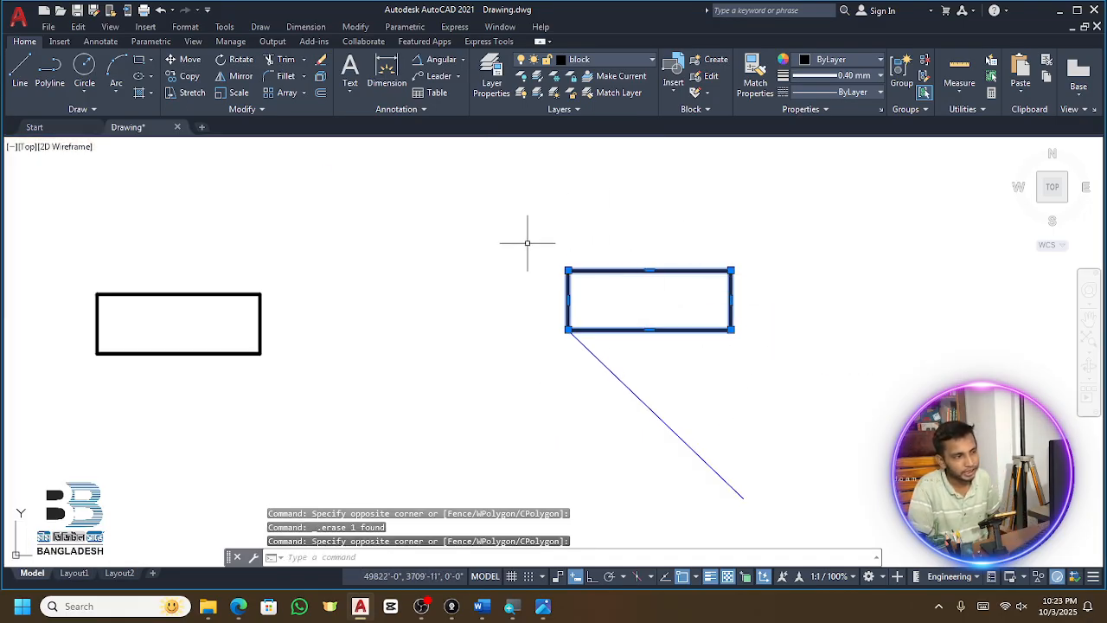
pyautogui.scroll(4, 586, 334)
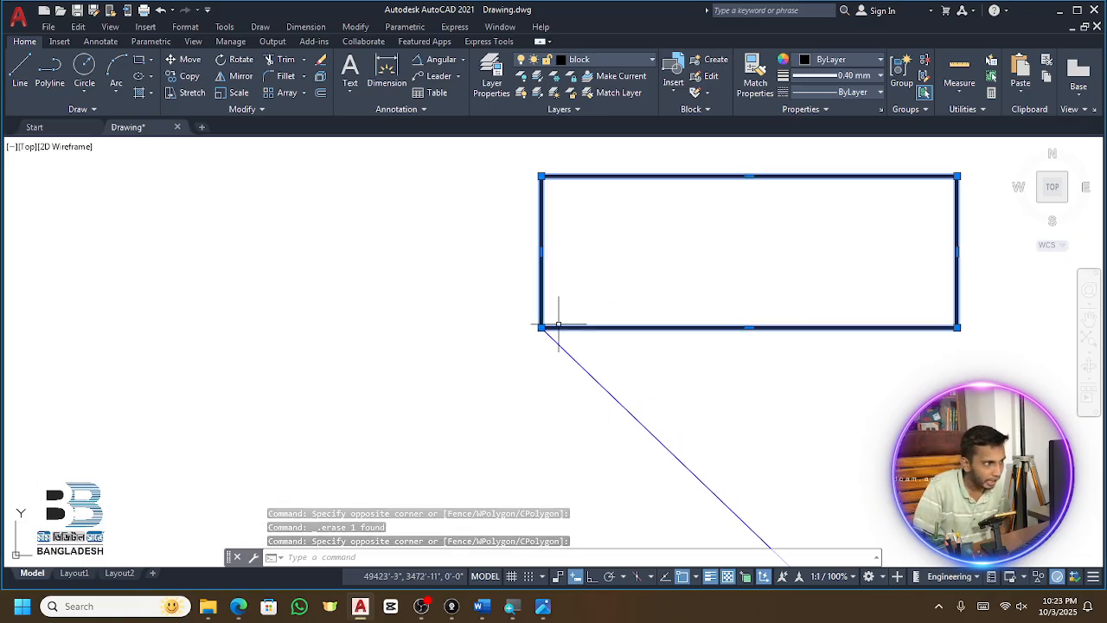
pyautogui.scroll(-4, 724, 344)
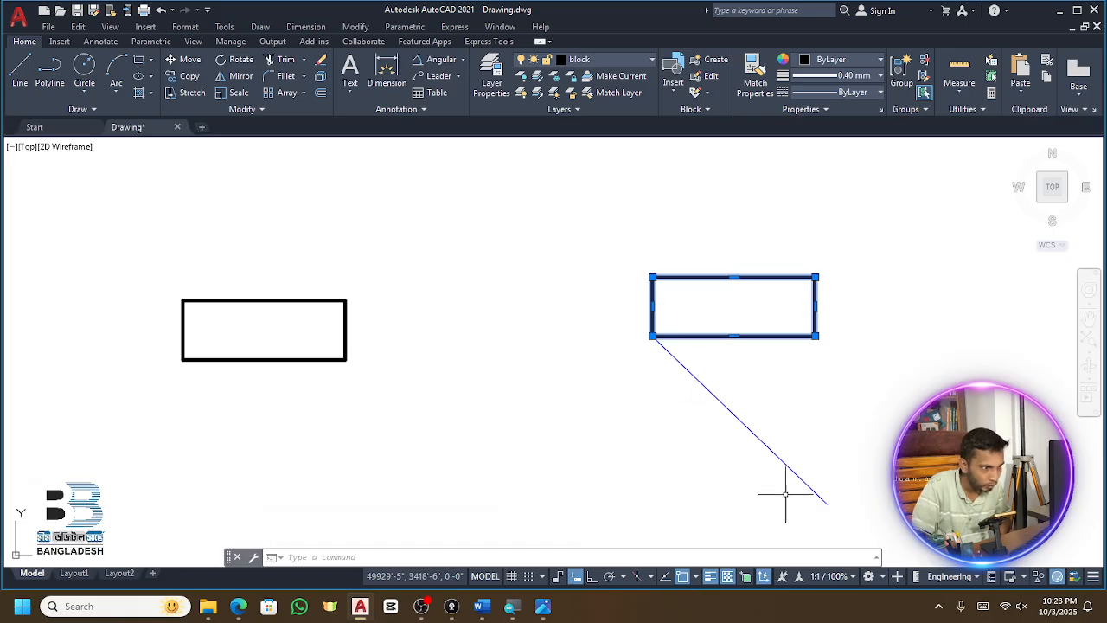
pyautogui.scroll(2, 701, 344)
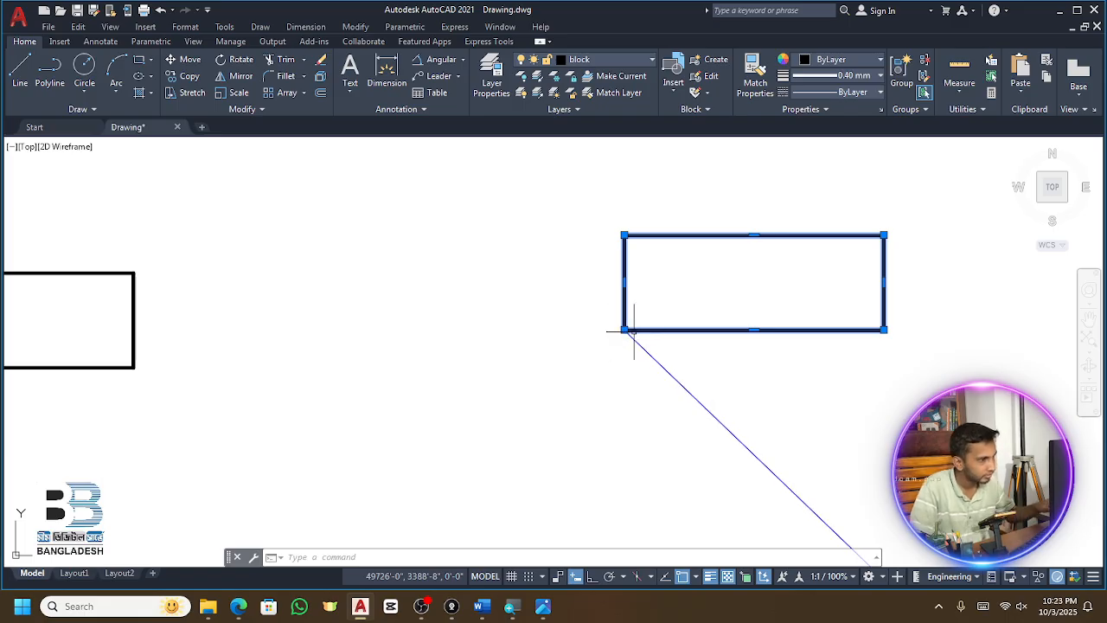
pyautogui.write('ro')
pyautogui.press('Return')
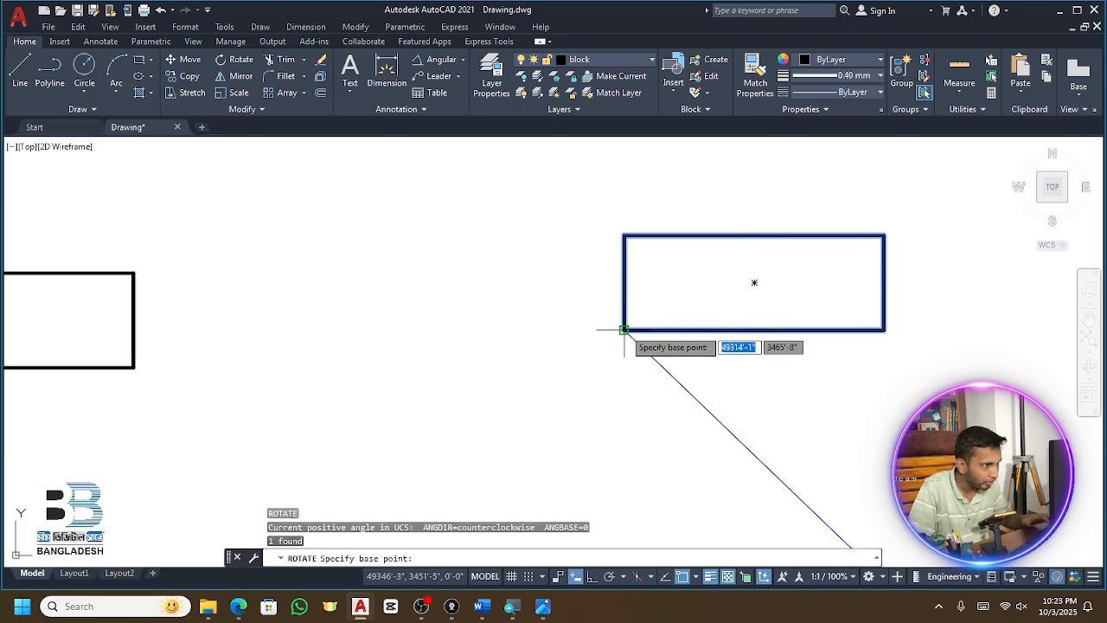
pyautogui.click(624, 330)
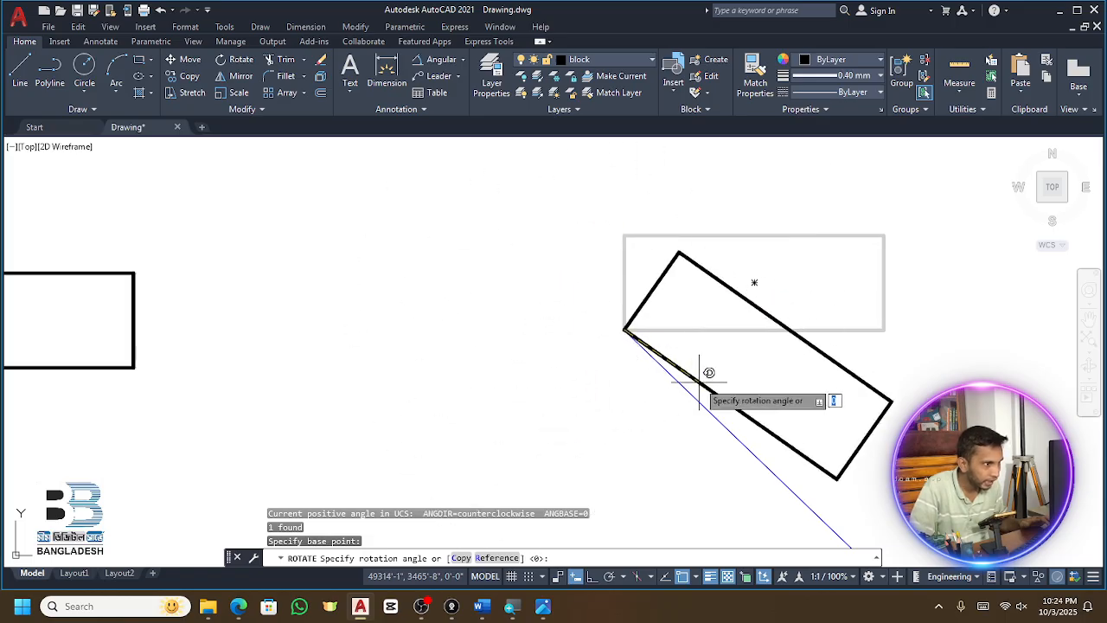
pyautogui.scroll(-4, 784, 441)
pyautogui.scroll(4, 784, 441)
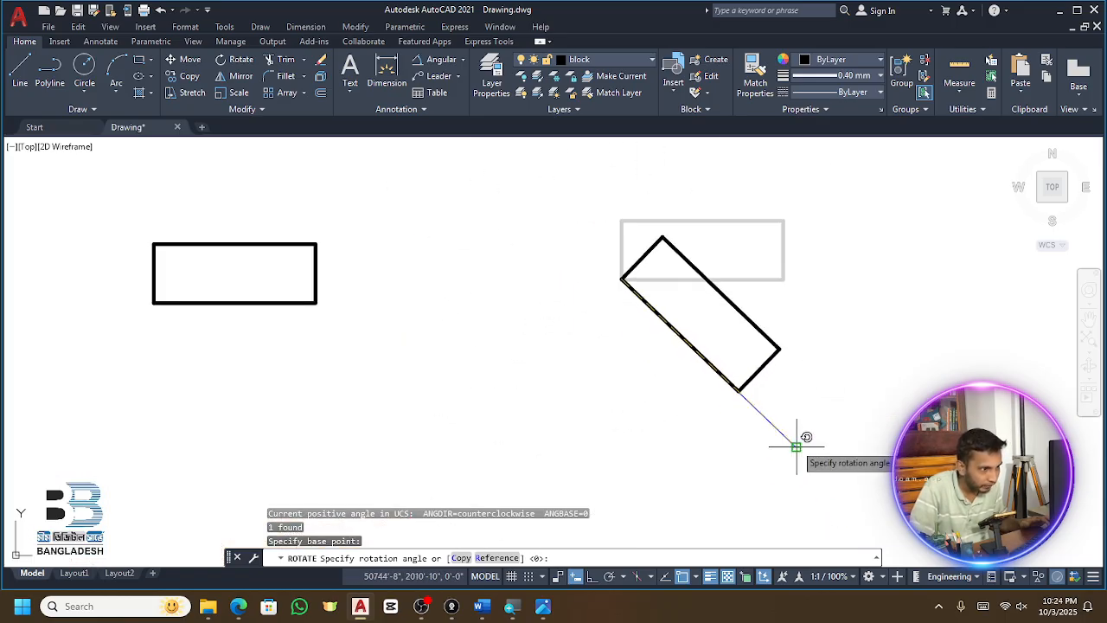
pyautogui.click(796, 446)
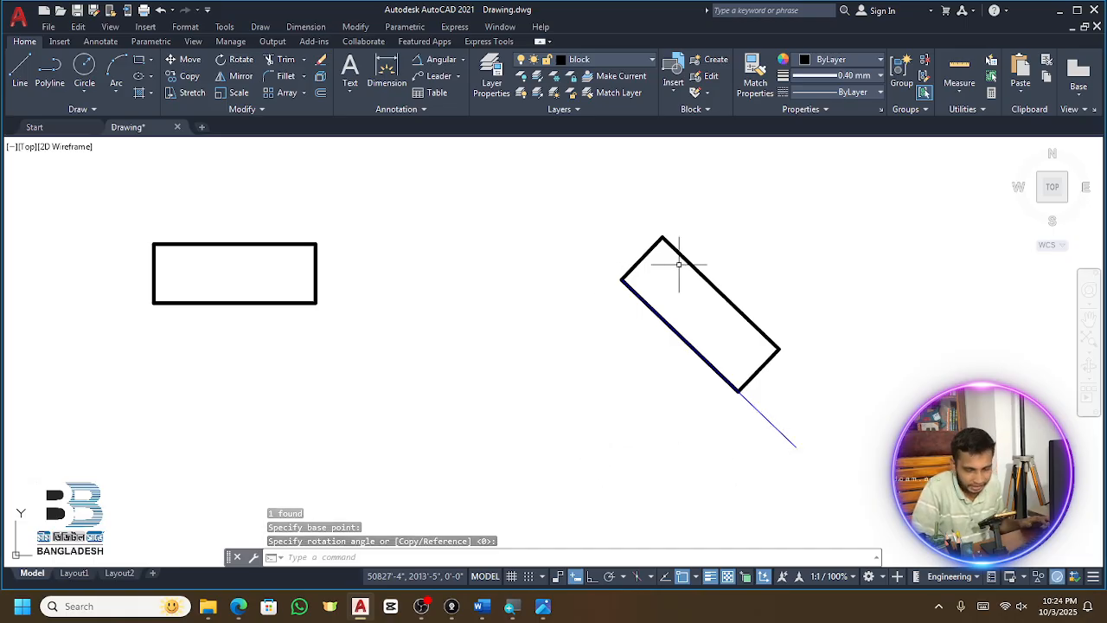
# Clear the selection of the tilted rectangle and undo its rotation
pyautogui.click(562, 182)
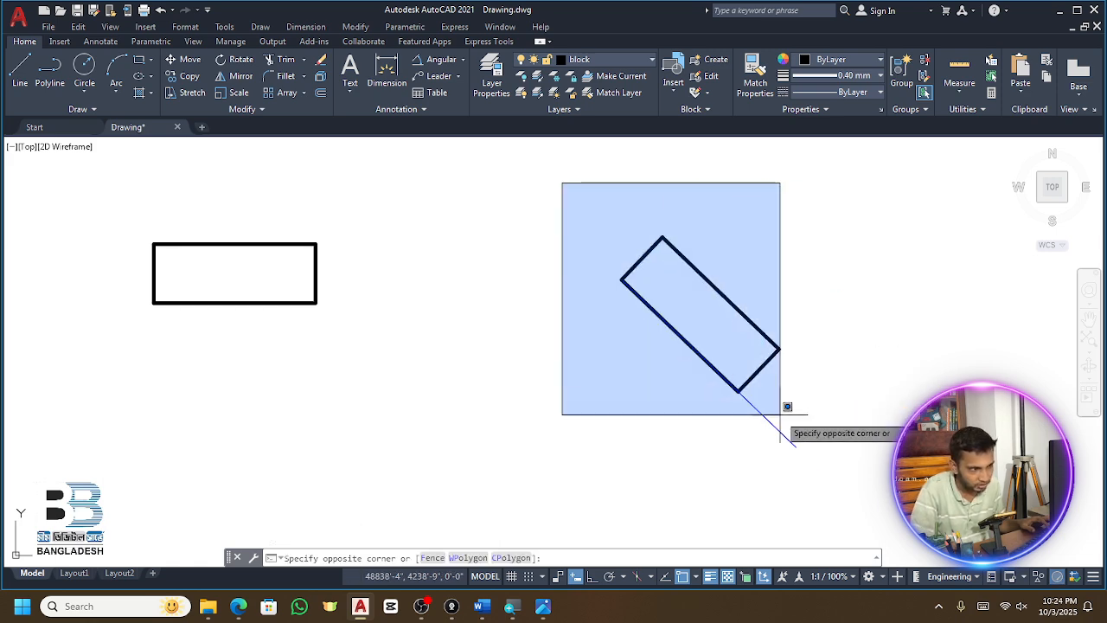
pyautogui.click(822, 410)
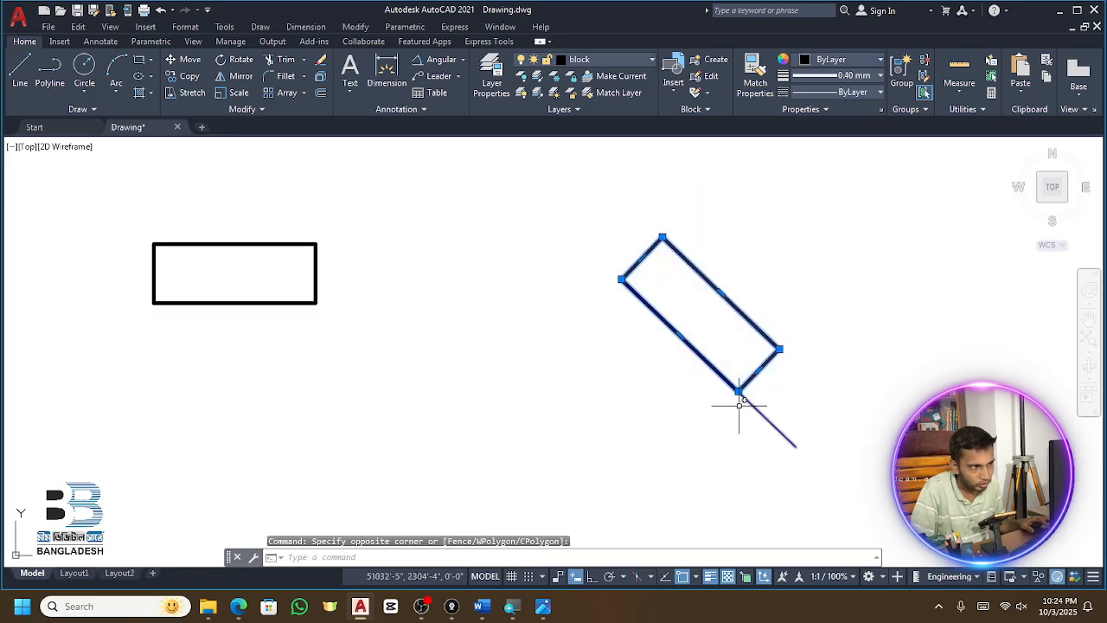
pyautogui.press('Escape')
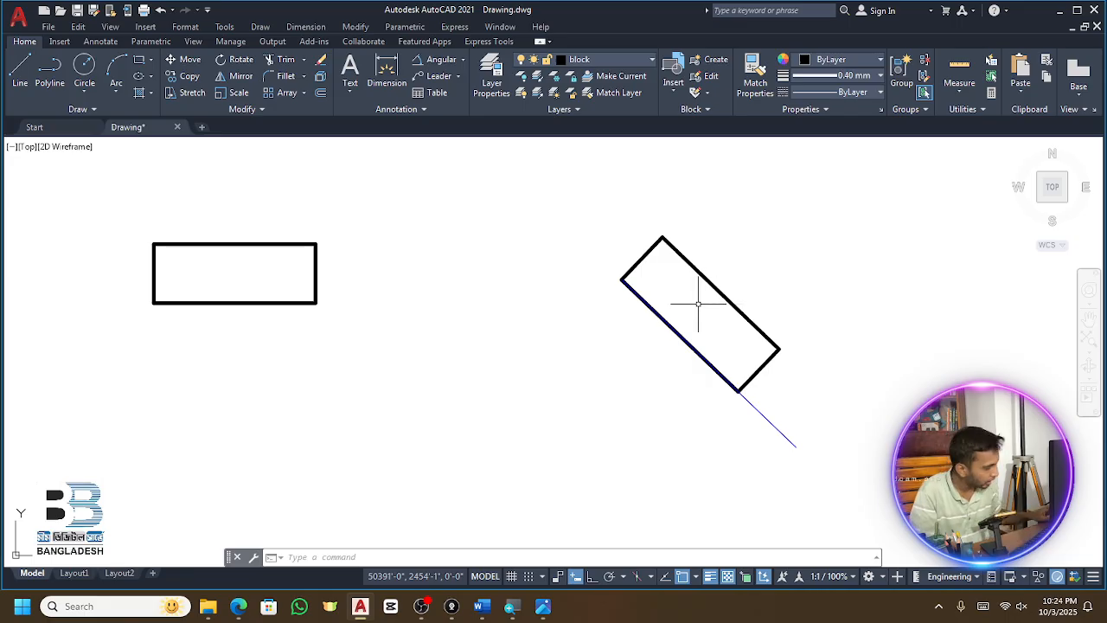
pyautogui.hotkey('ctrl', 'z')
# Rotate the right-hand rectangle about its lower-left corner until its long edge lies along the blue line
pyautogui.click(759, 211)
pyautogui.click(712, 304)
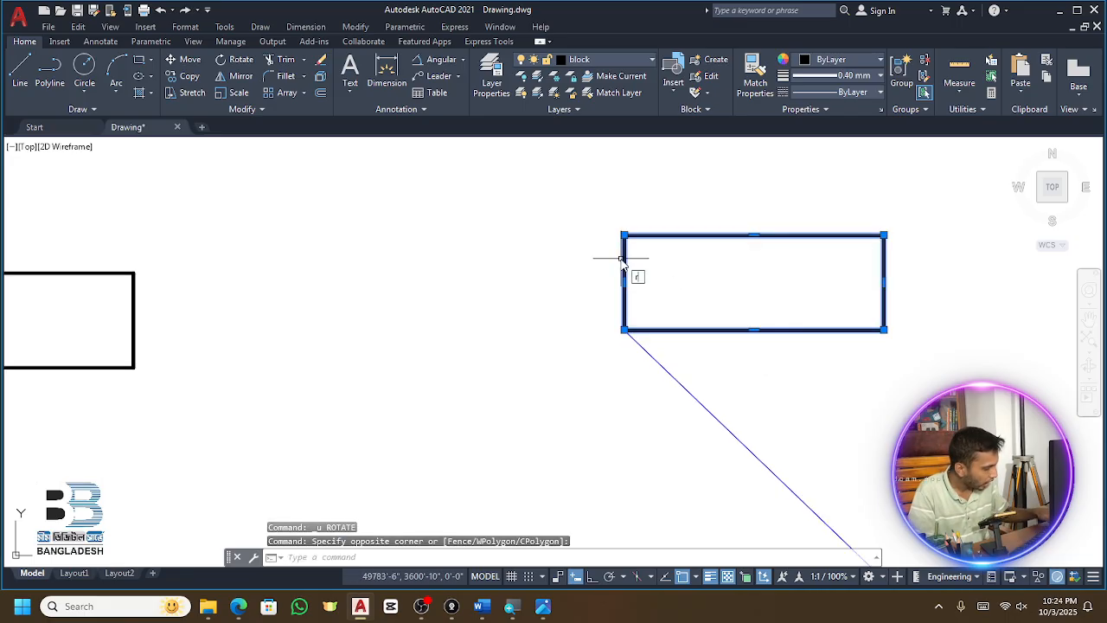
pyautogui.write('o')
pyautogui.press('Return')
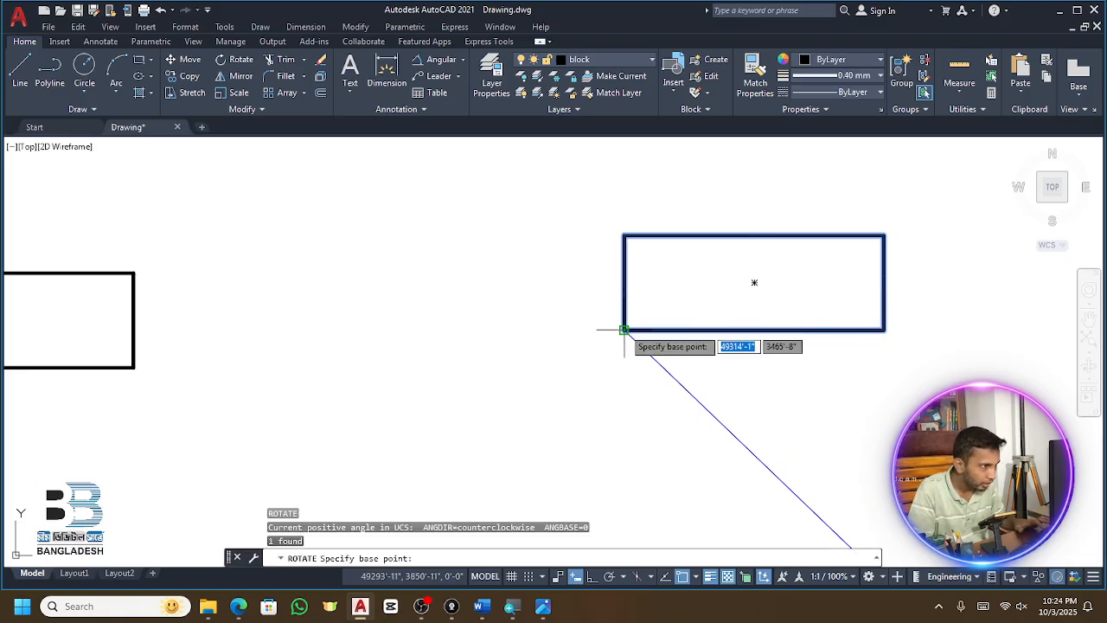
pyautogui.click(624, 330)
pyautogui.scroll(-4, 802, 395)
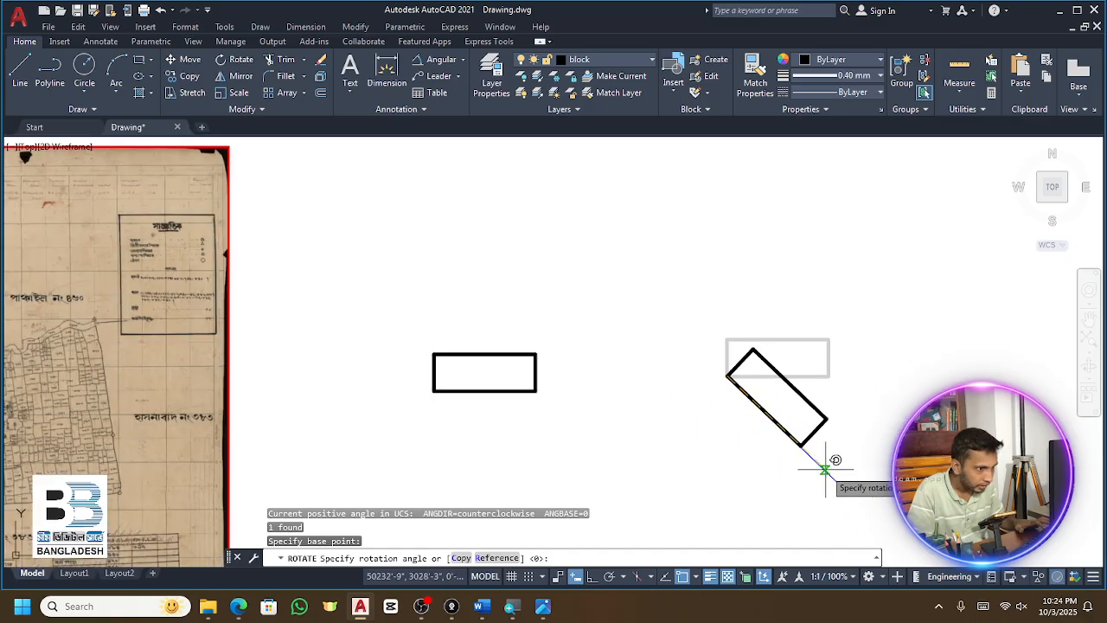
pyautogui.click(682, 577)
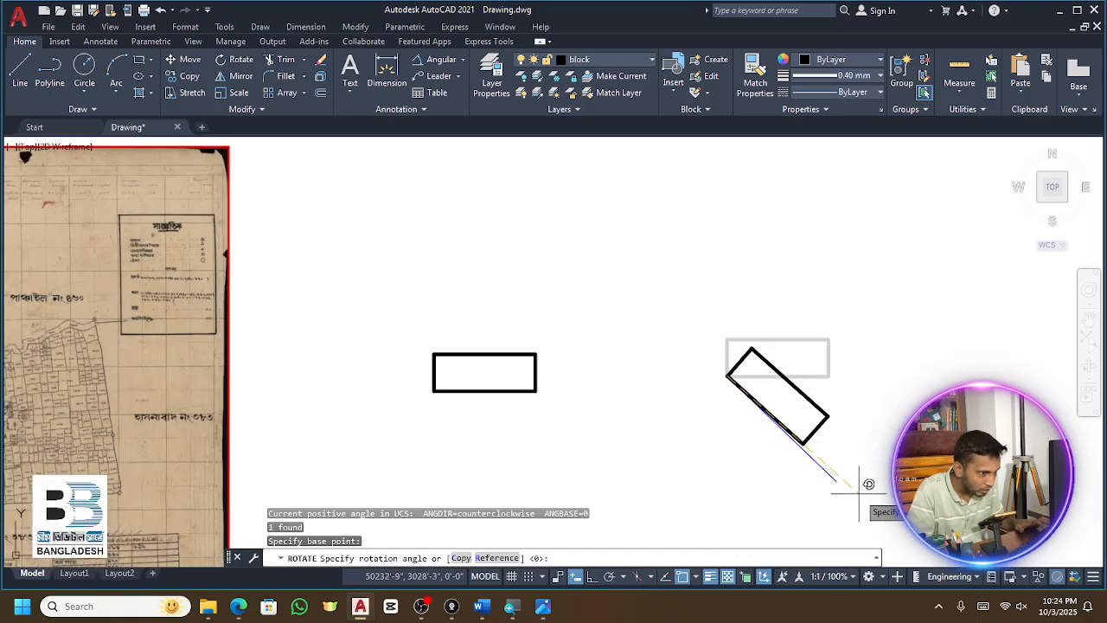
pyautogui.scroll(3, 836, 480)
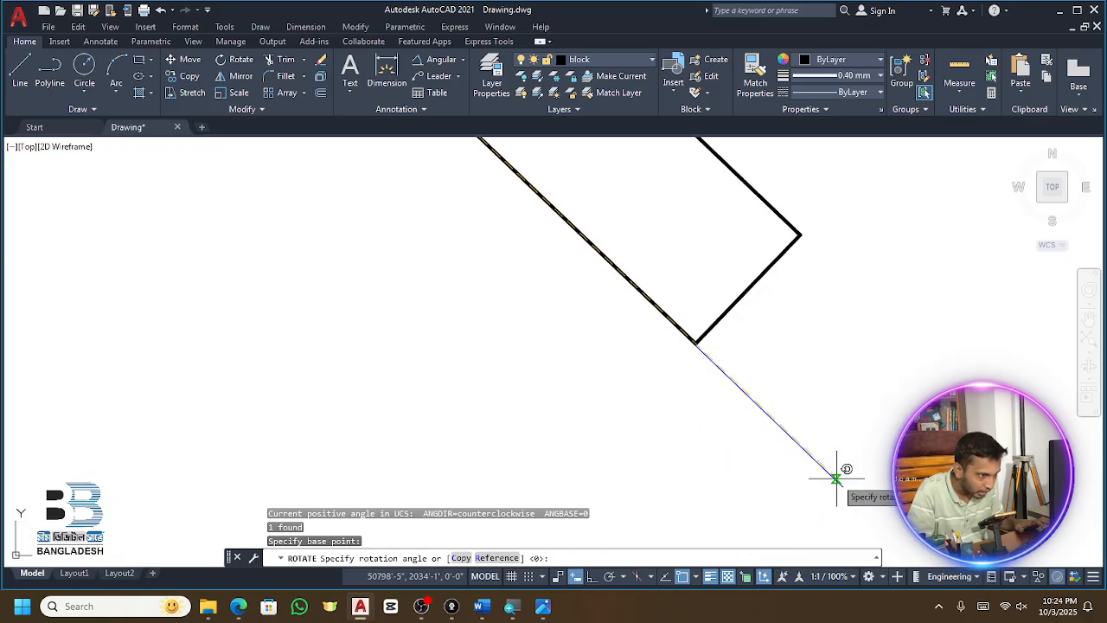
pyautogui.click(848, 476)
pyautogui.scroll(-2, 808, 346)
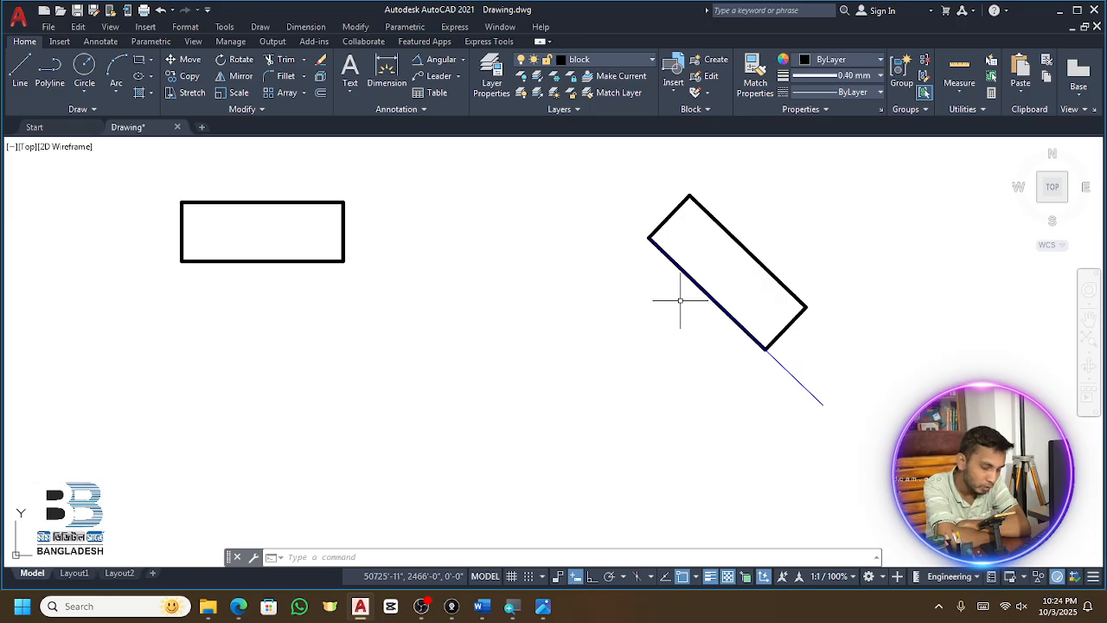
pyautogui.press('Escape')
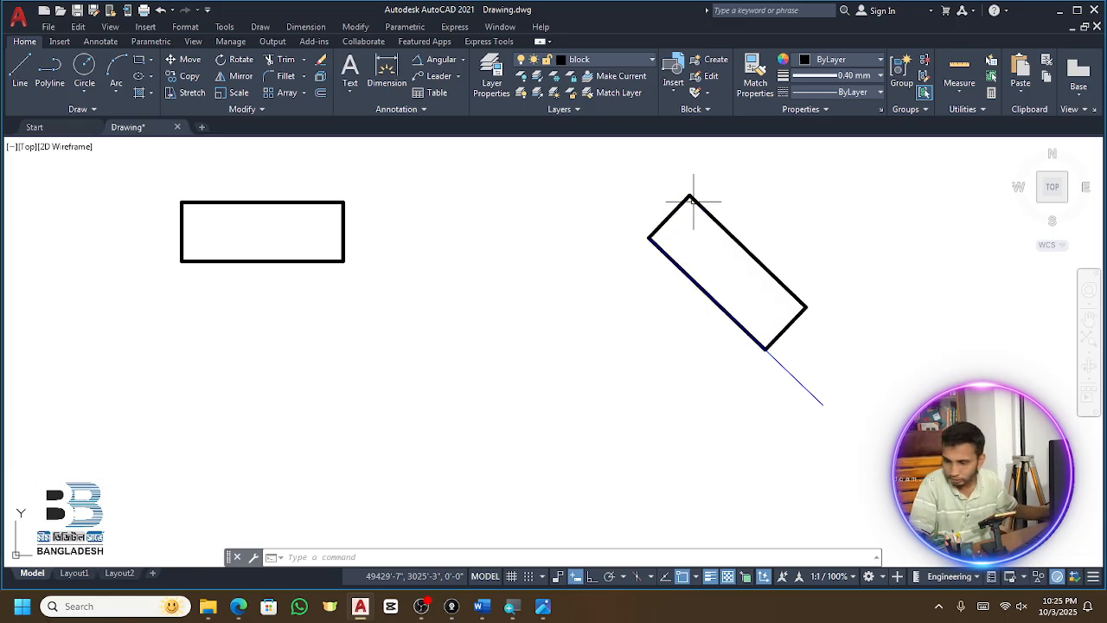
# Delete both rectangles and the blue reference line beside the map sheet
pyautogui.scroll(-5, 693, 199)
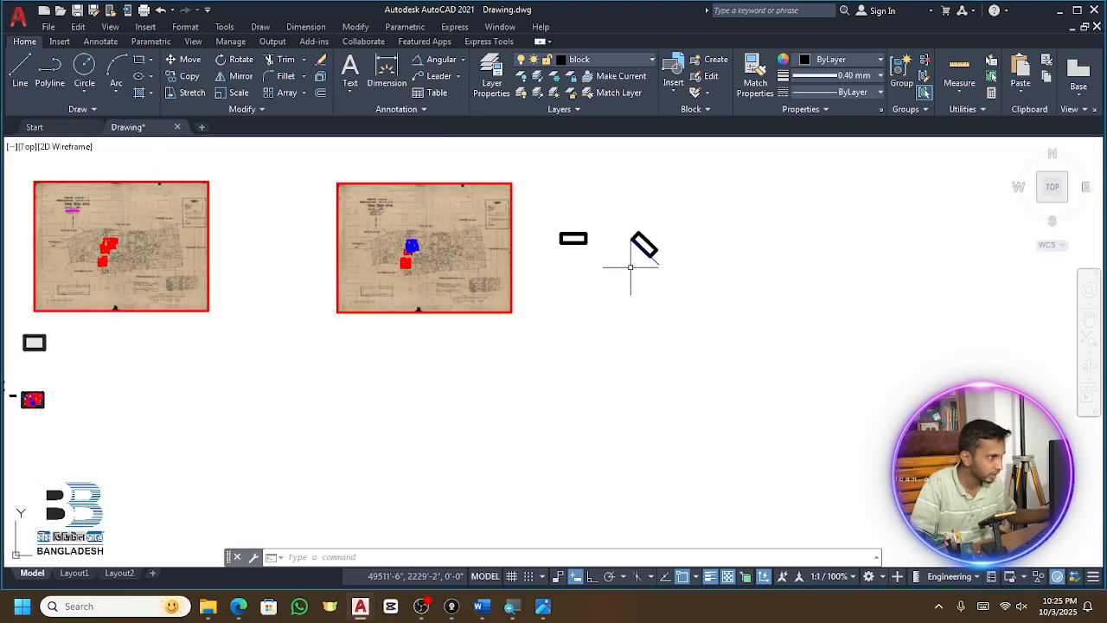
pyautogui.scroll(3, 638, 267)
pyautogui.click(733, 177)
pyautogui.click(398, 336)
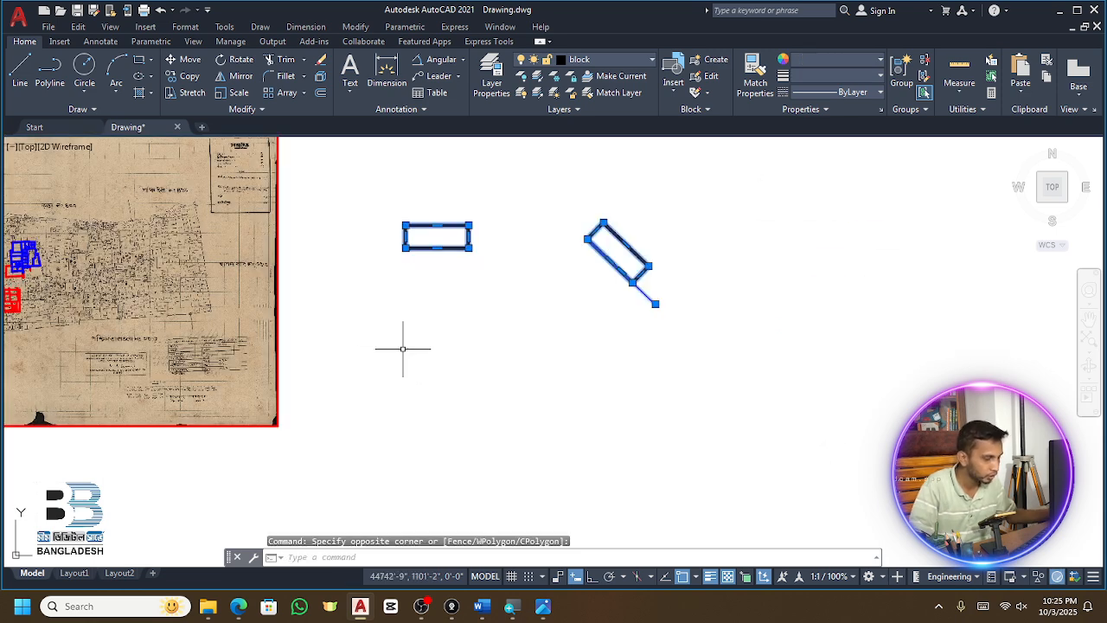
pyautogui.press('Delete')
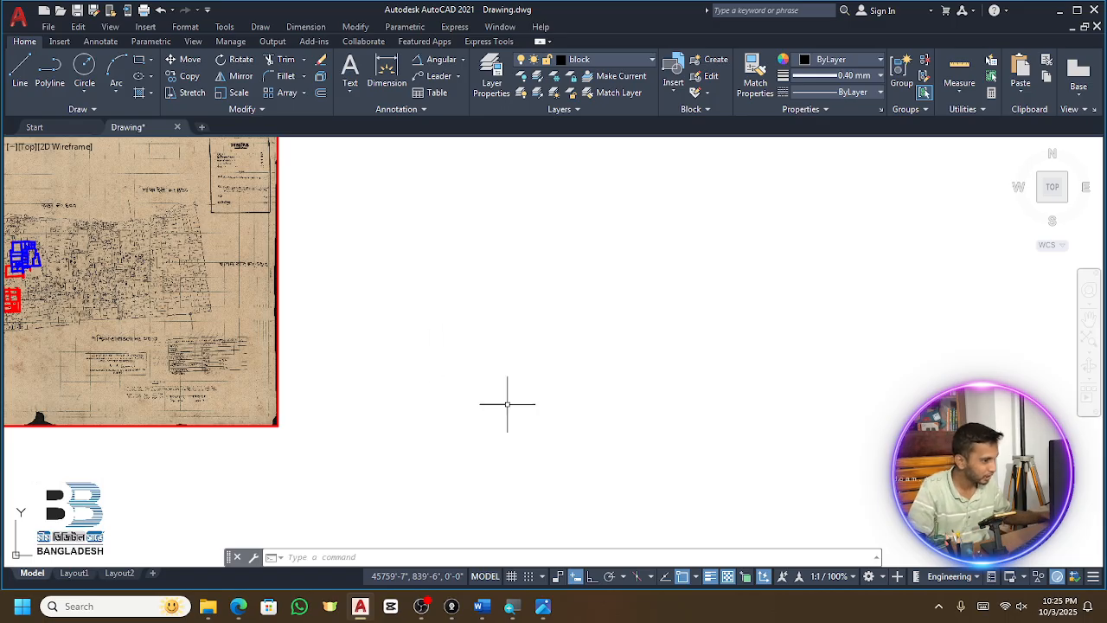
# Switch to Word and format all the length, width and ratio text as 48 pt bold
pyautogui.click(482, 607)
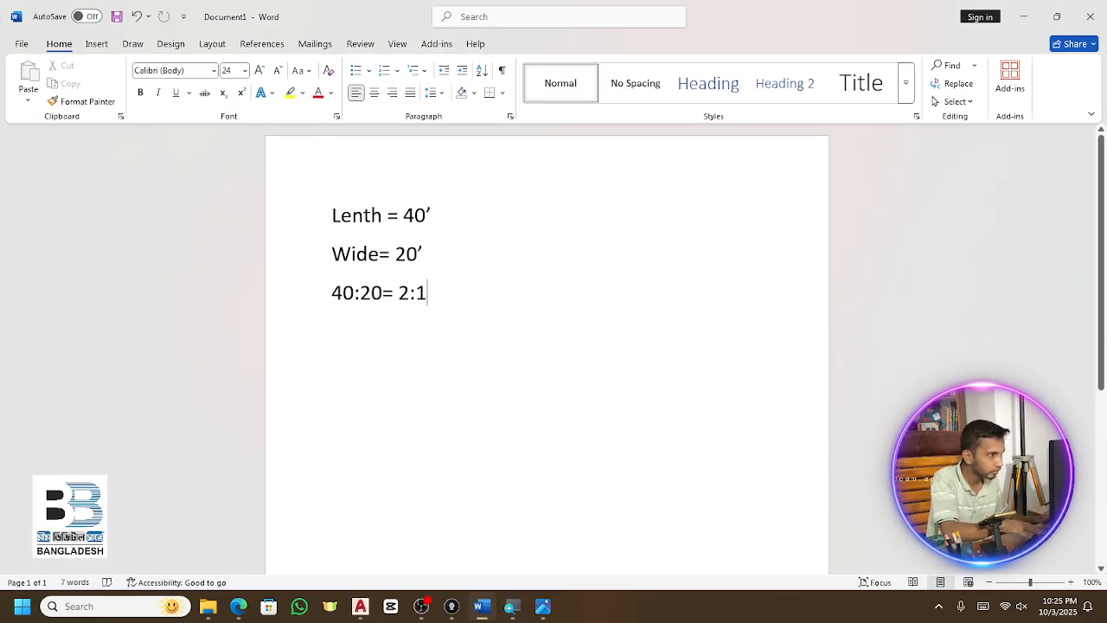
pyautogui.press('Return')
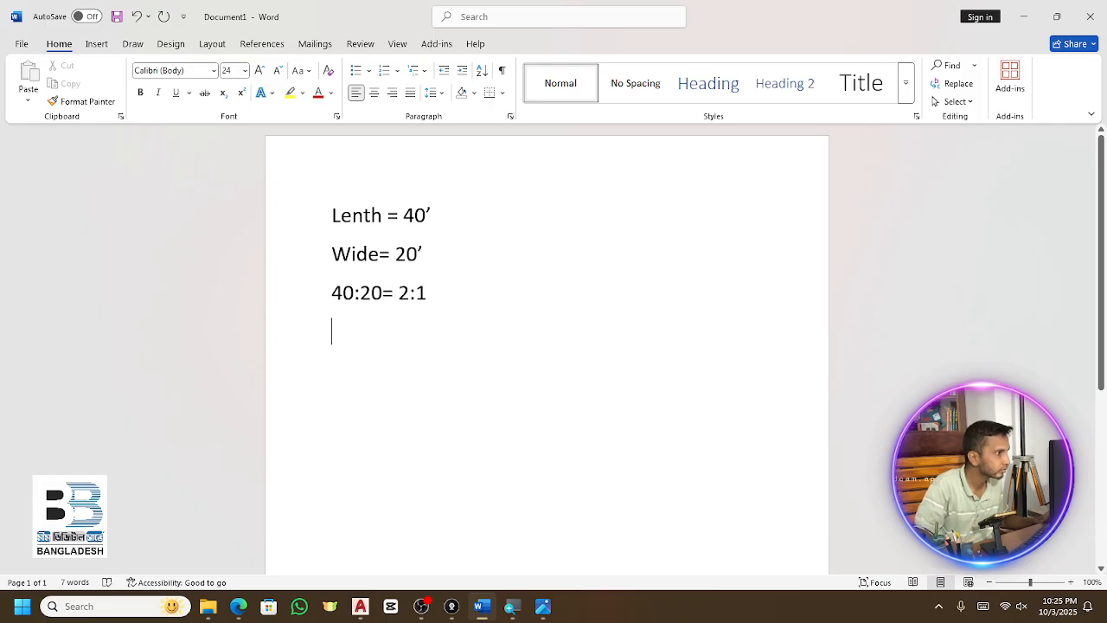
pyautogui.hotkey('ctrl', 'a')
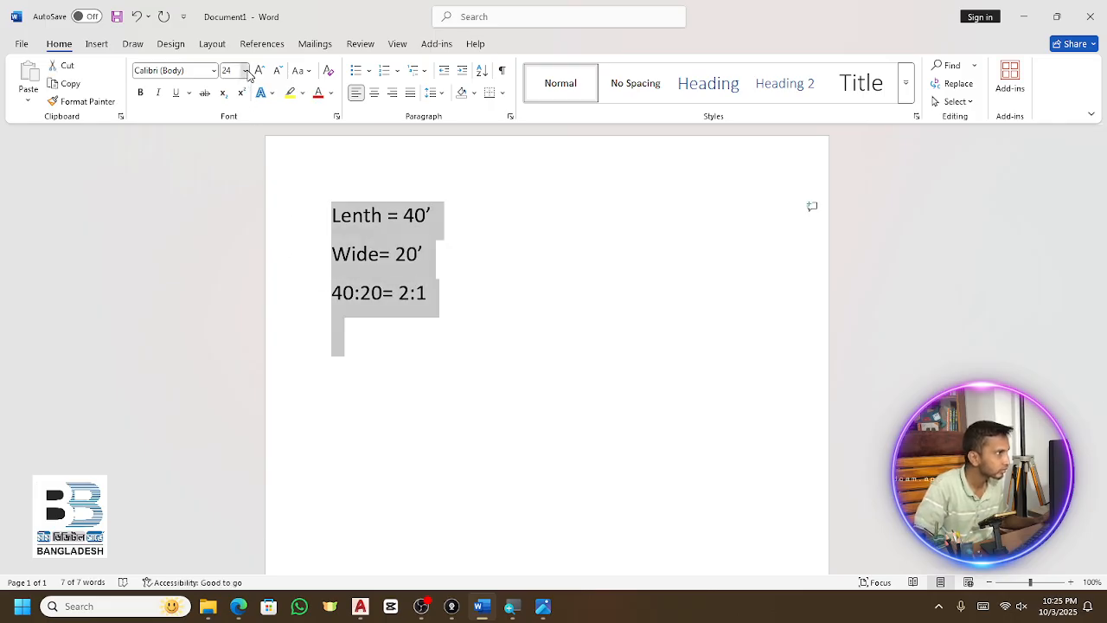
pyautogui.click(245, 70)
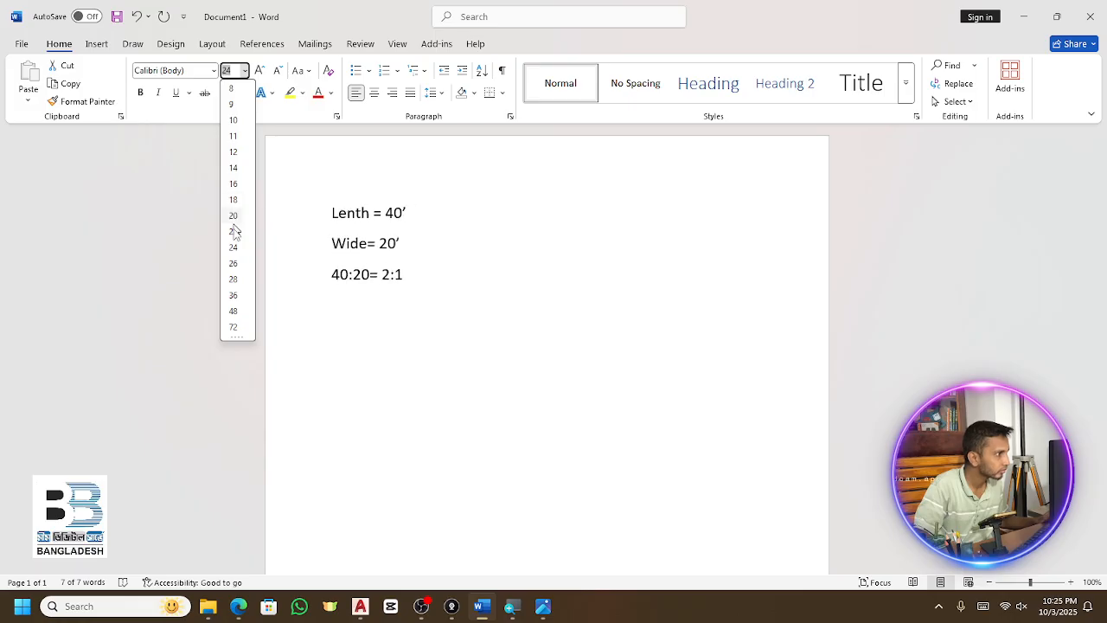
pyautogui.click(233, 327)
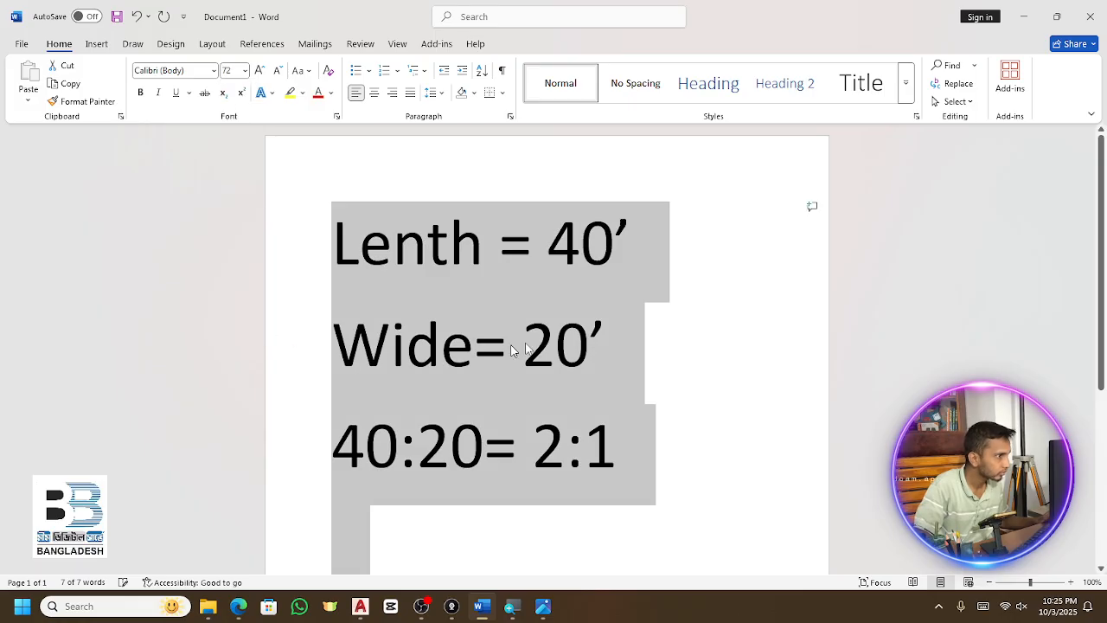
pyautogui.click(245, 70)
pyautogui.click(234, 311)
pyautogui.click(521, 370)
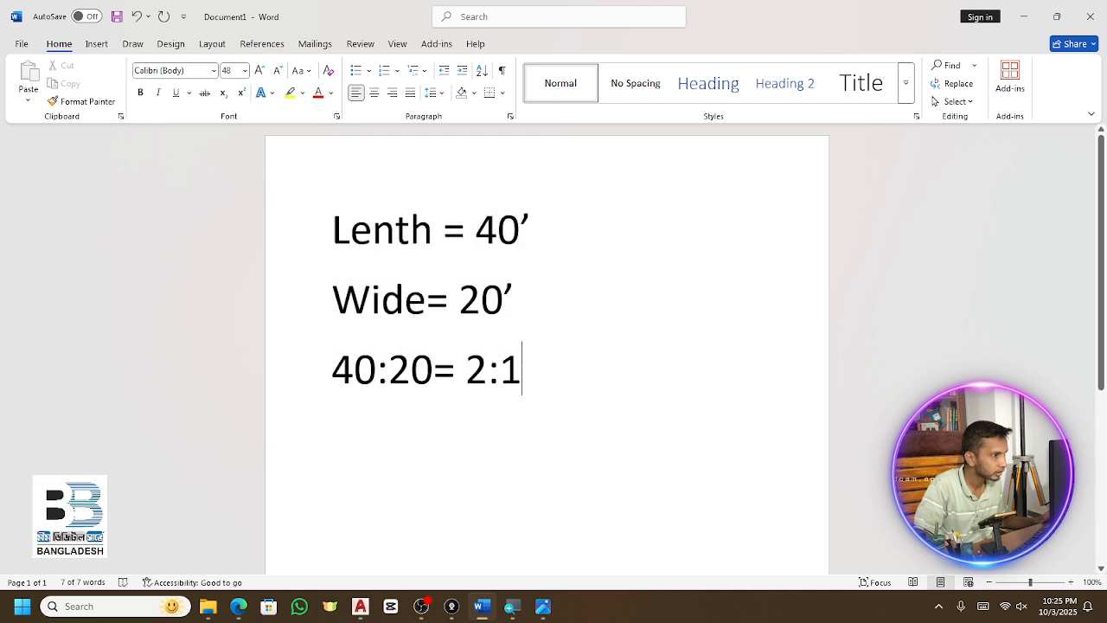
pyautogui.keyDown('shift'); pyautogui.click(327, 267); pyautogui.keyUp('shift')
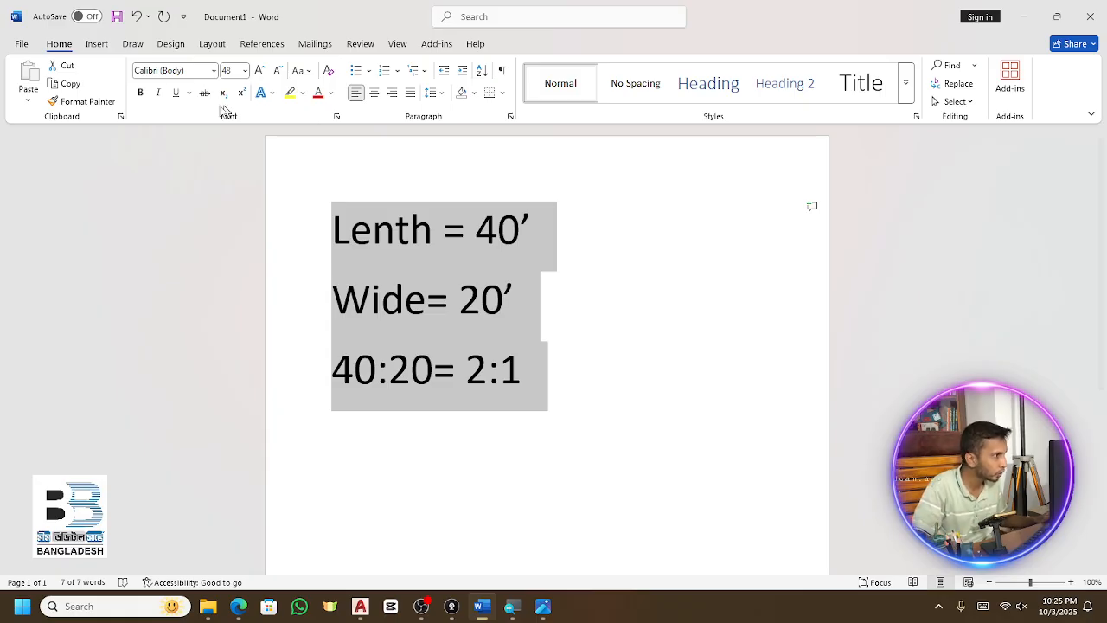
pyautogui.click(140, 93)
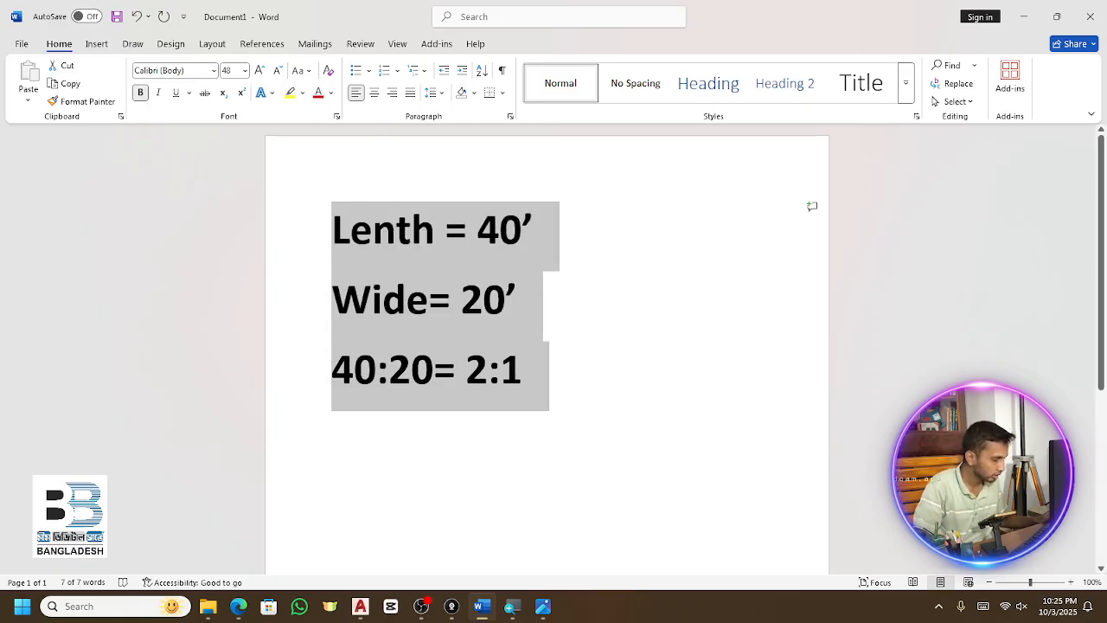
# Replace all the selected text in the document with the word "Rectangle"
pyautogui.write('R')
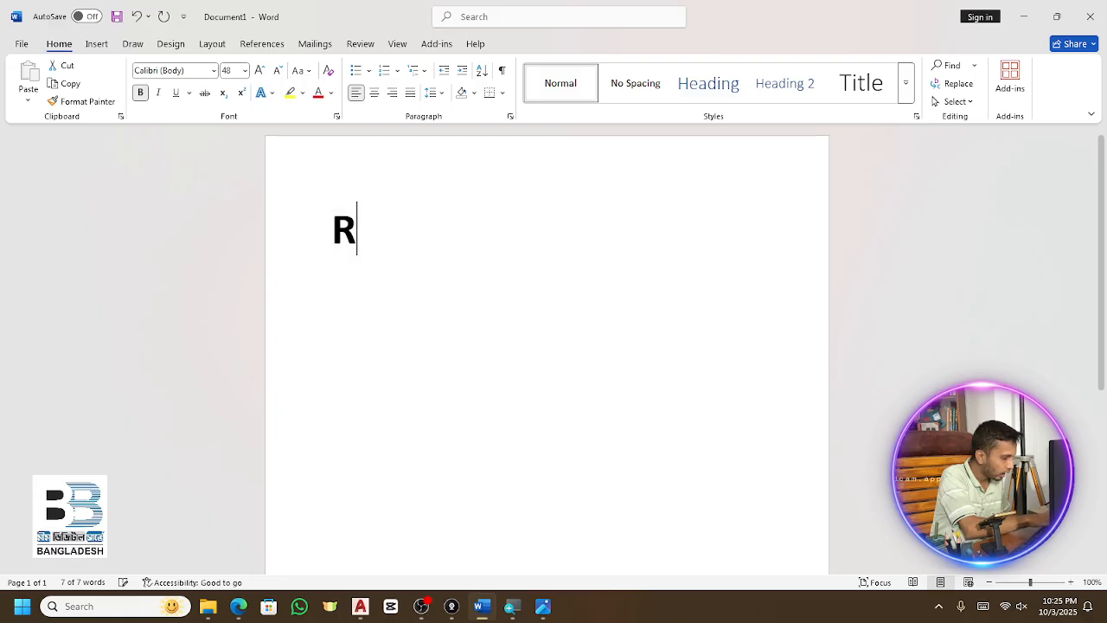
pyautogui.write('ect')
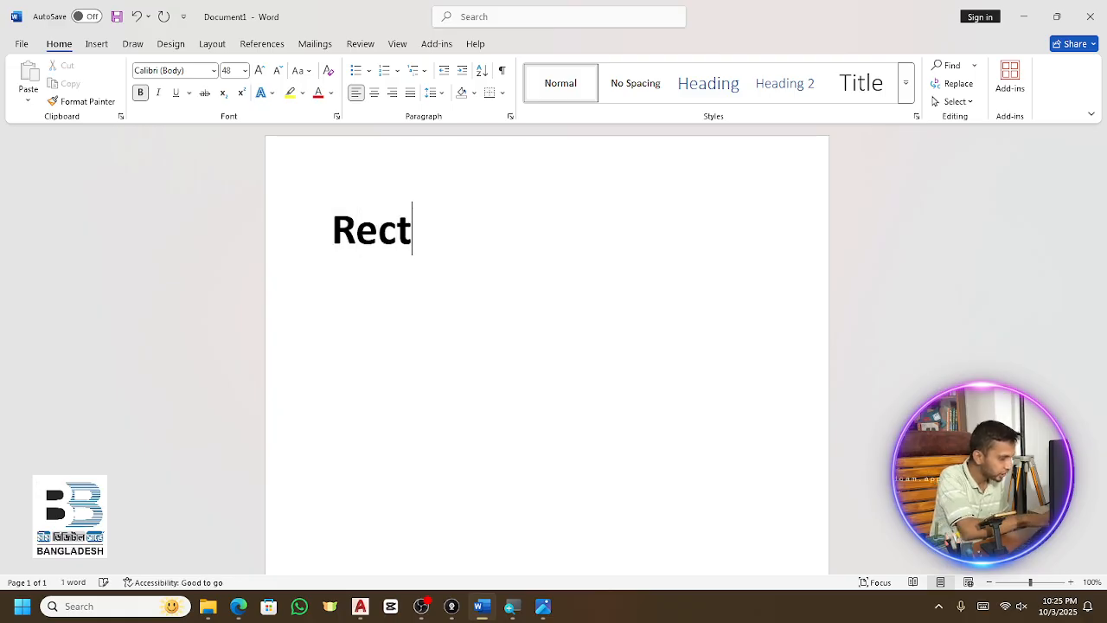
pyautogui.write('angle')
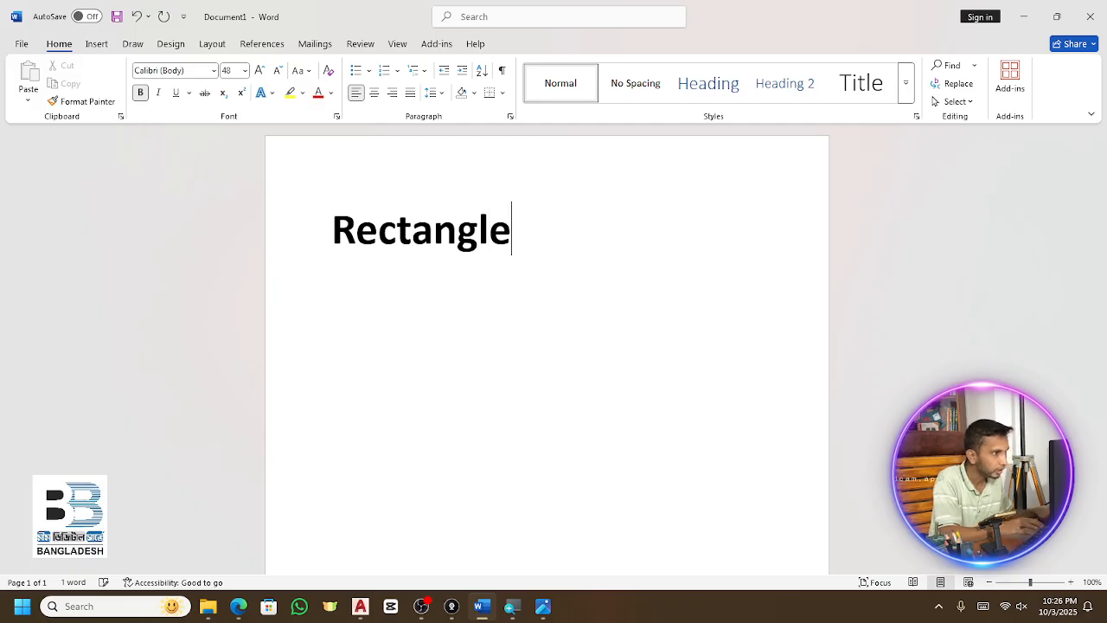
# Color the word "Rectangle" red and set its font size to 72
pyautogui.moveTo(532, 232); pyautogui.dragTo(264, 211)
pyautogui.click(318, 96)
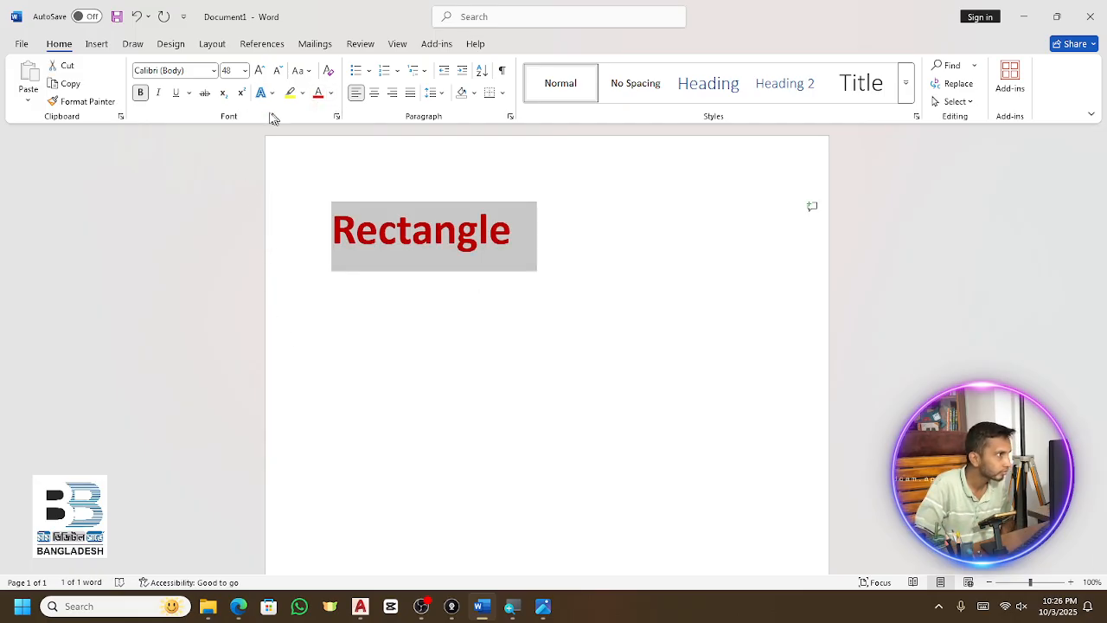
pyautogui.click(514, 274)
pyautogui.hotkey('ctrl', 'a')
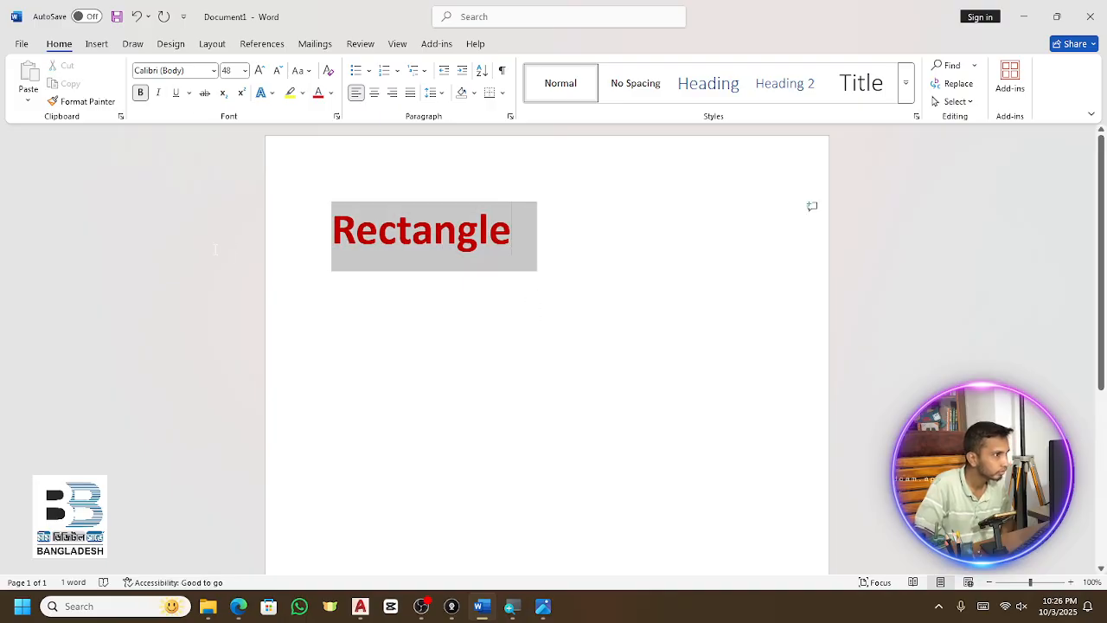
pyautogui.click(244, 71)
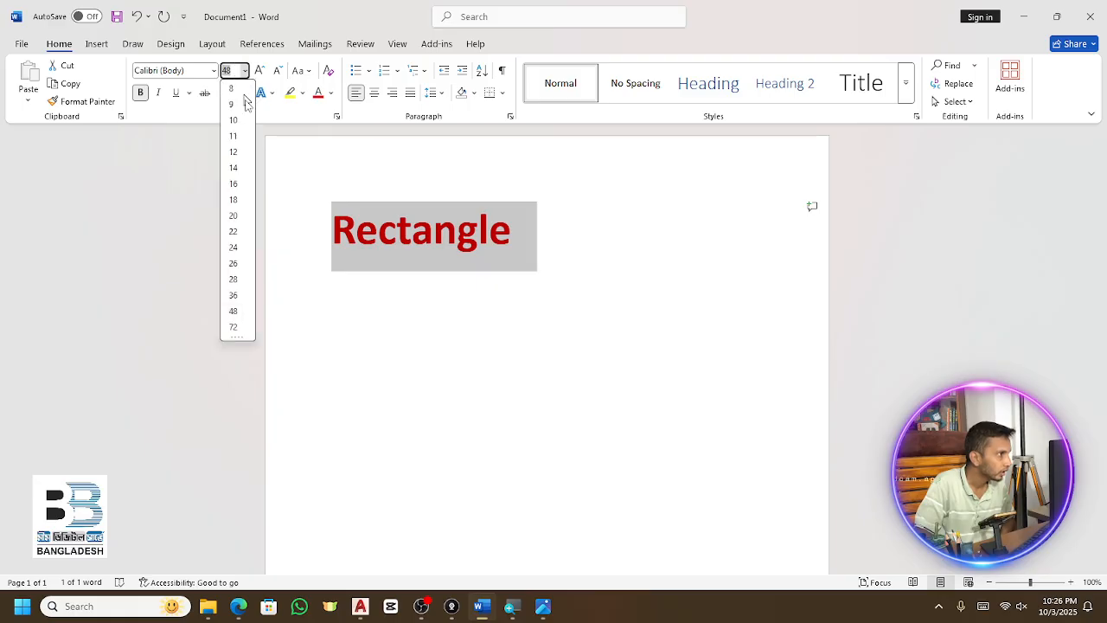
pyautogui.click(234, 327)
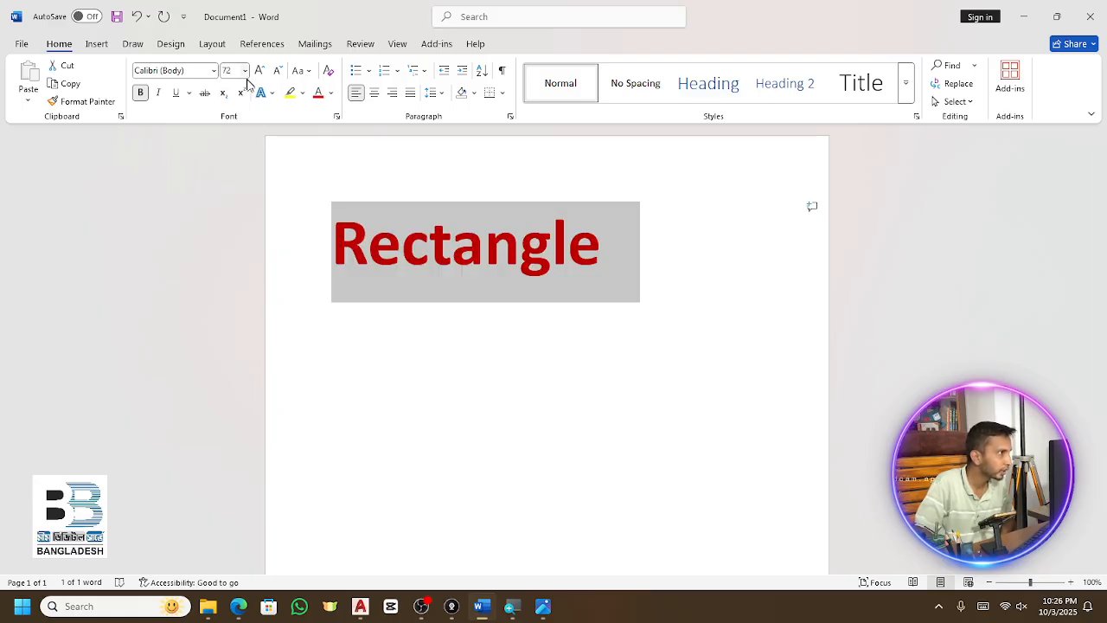
pyautogui.click(522, 264)
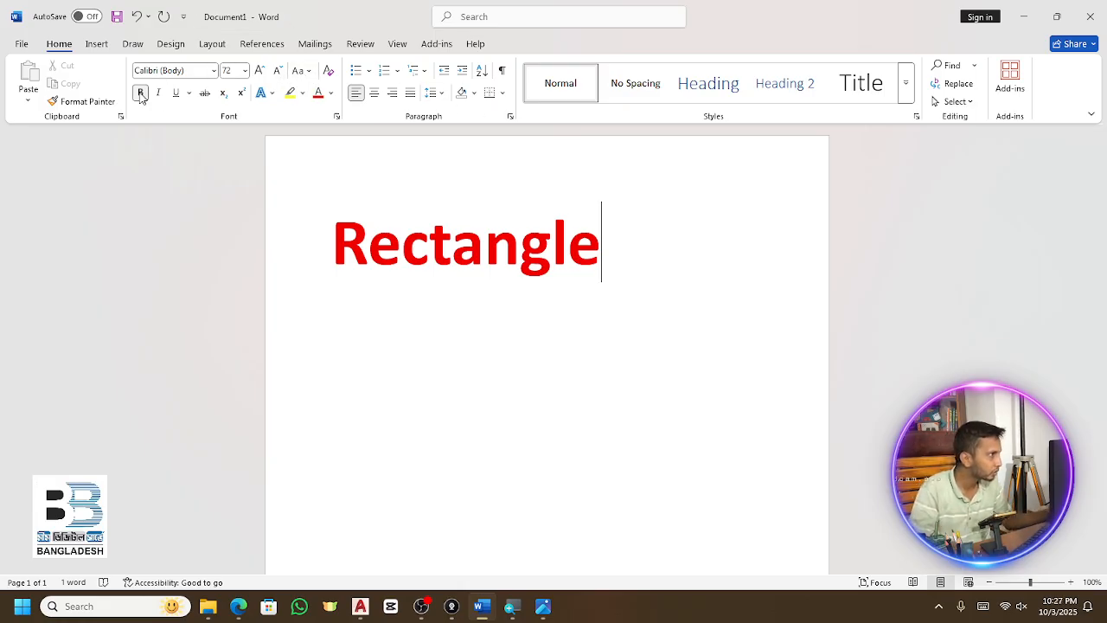
pyautogui.click(132, 43)
pyautogui.click(96, 43)
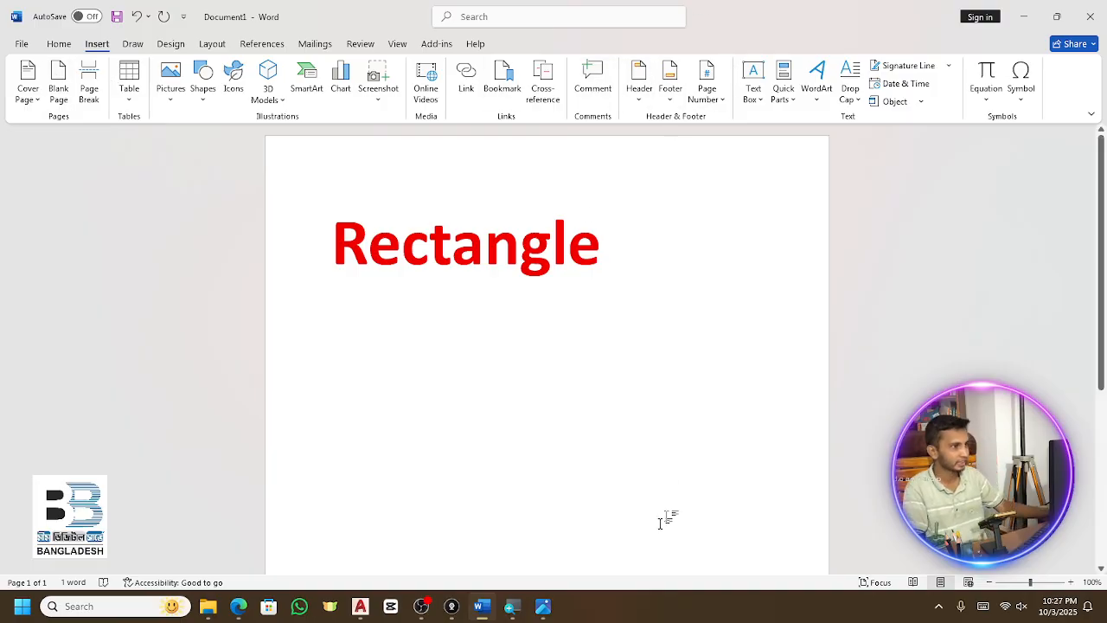
# Switch to AutoCAD and draw a large landscape rectangle by two opposite corners in the empty area right of the map sheets
pyautogui.click(363, 614)
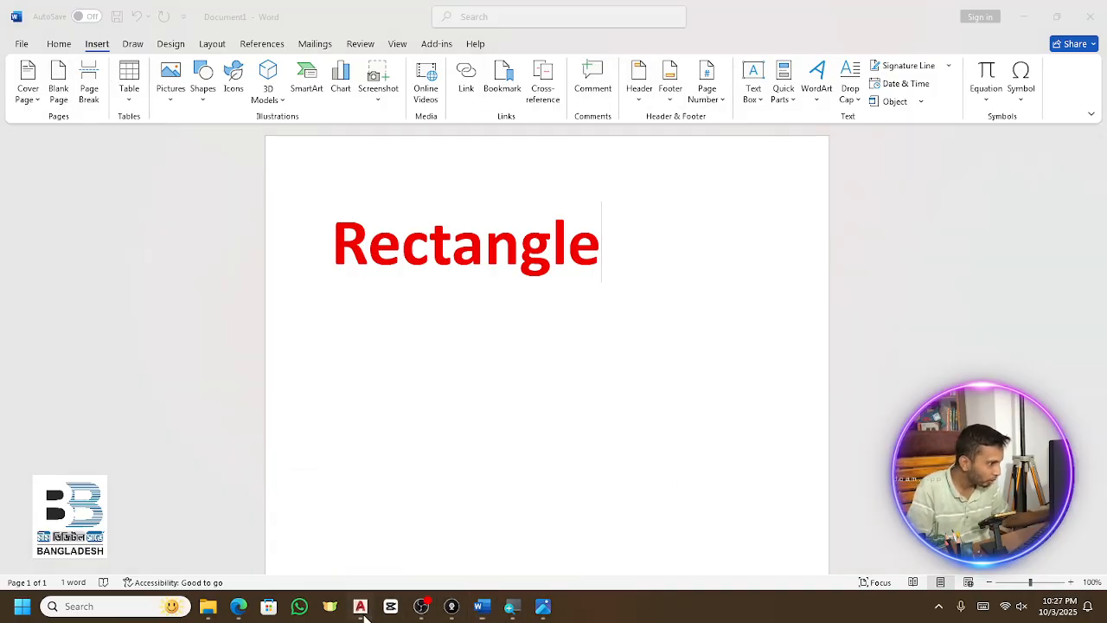
pyautogui.scroll(-5, 603, 347)
pyautogui.press('Escape')
pyautogui.scroll(5, 874, 324)
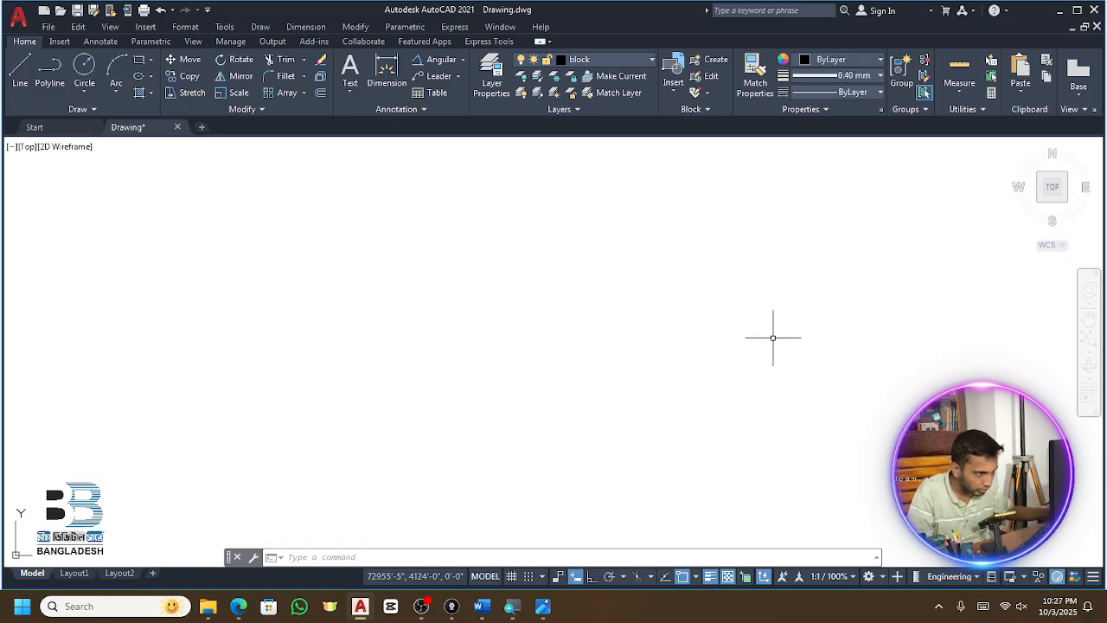
pyautogui.press('Escape')
pyautogui.press('Escape')
pyautogui.press('Escape')
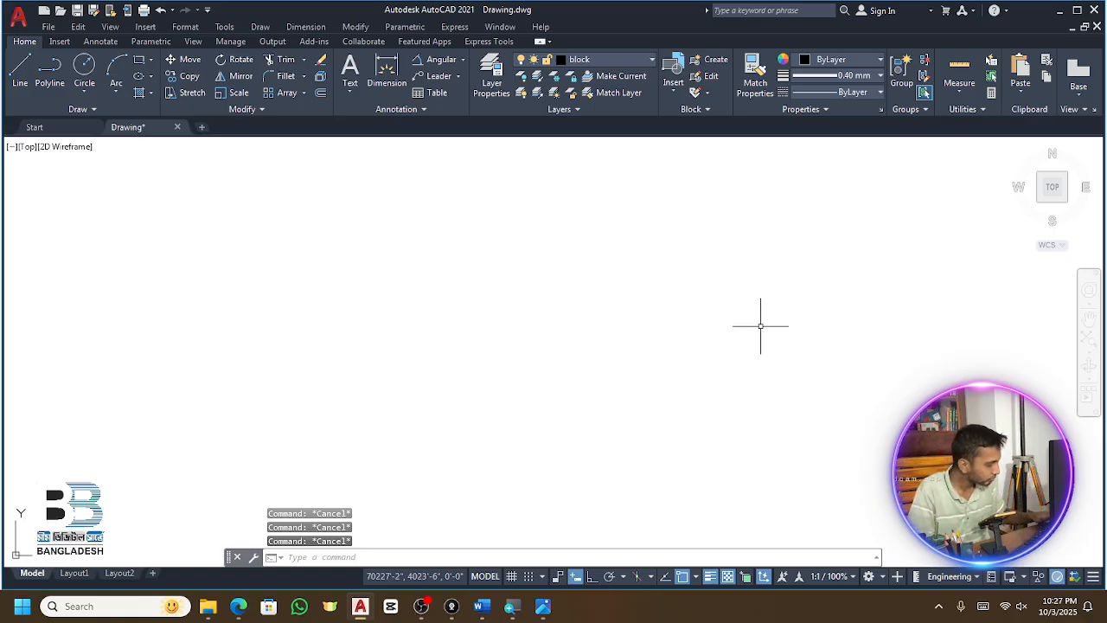
pyautogui.write('REC')
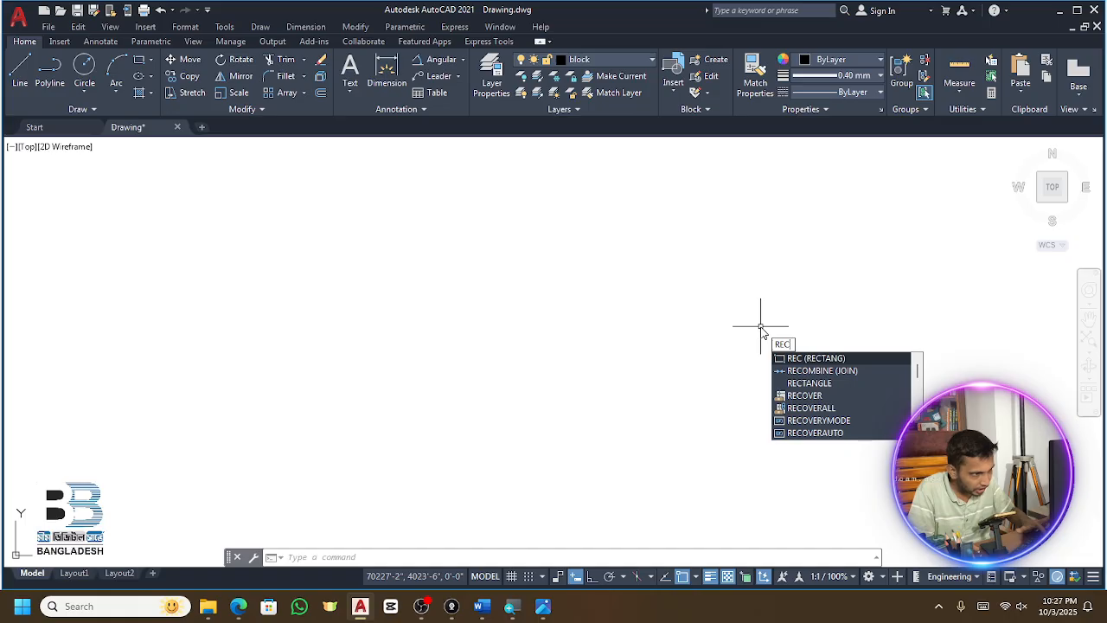
pyautogui.press('Return')
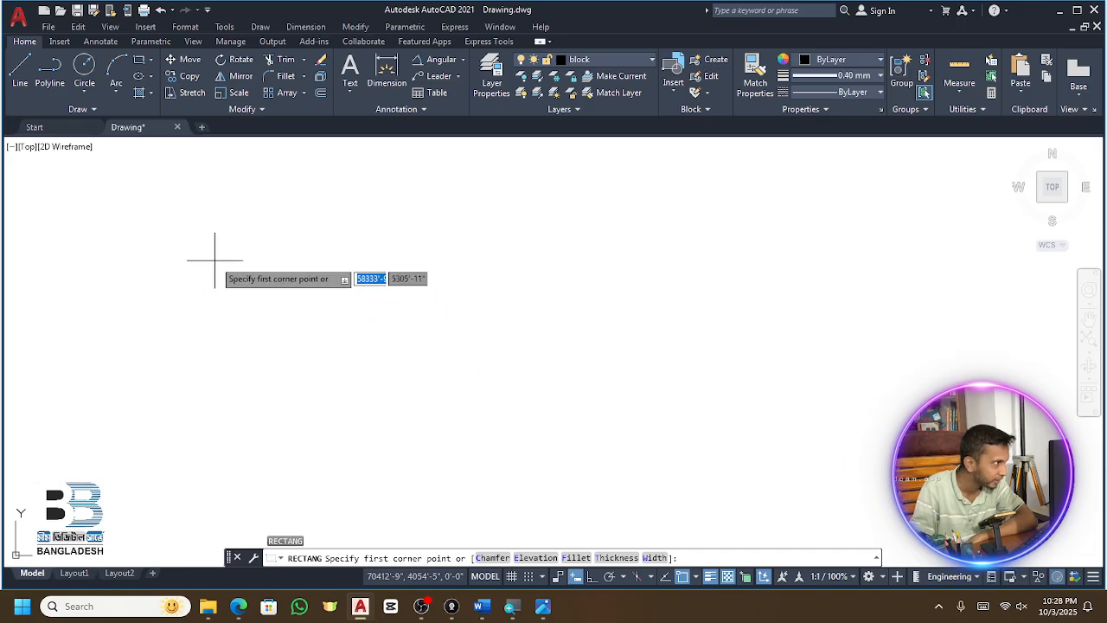
pyautogui.click(191, 200)
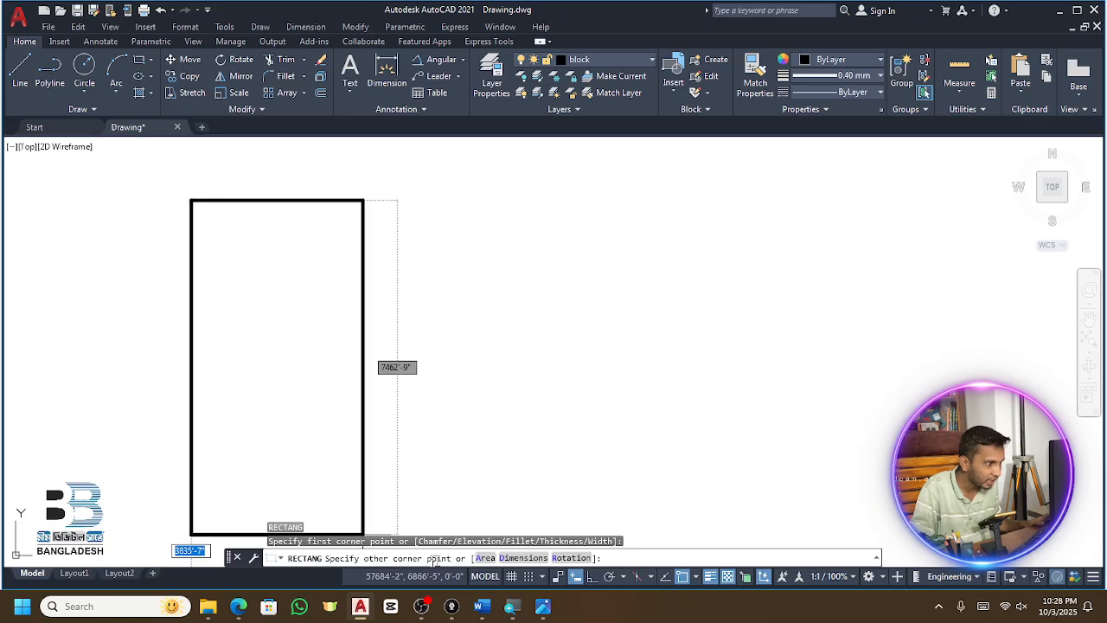
pyautogui.click(610, 491)
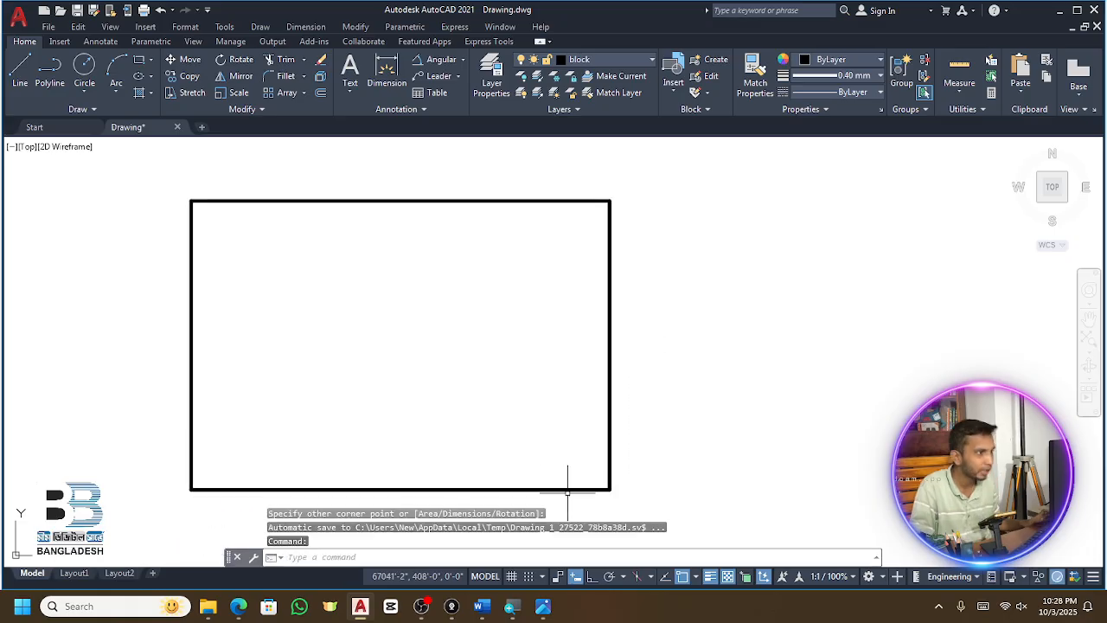
pyautogui.scroll(-4, 703, 294)
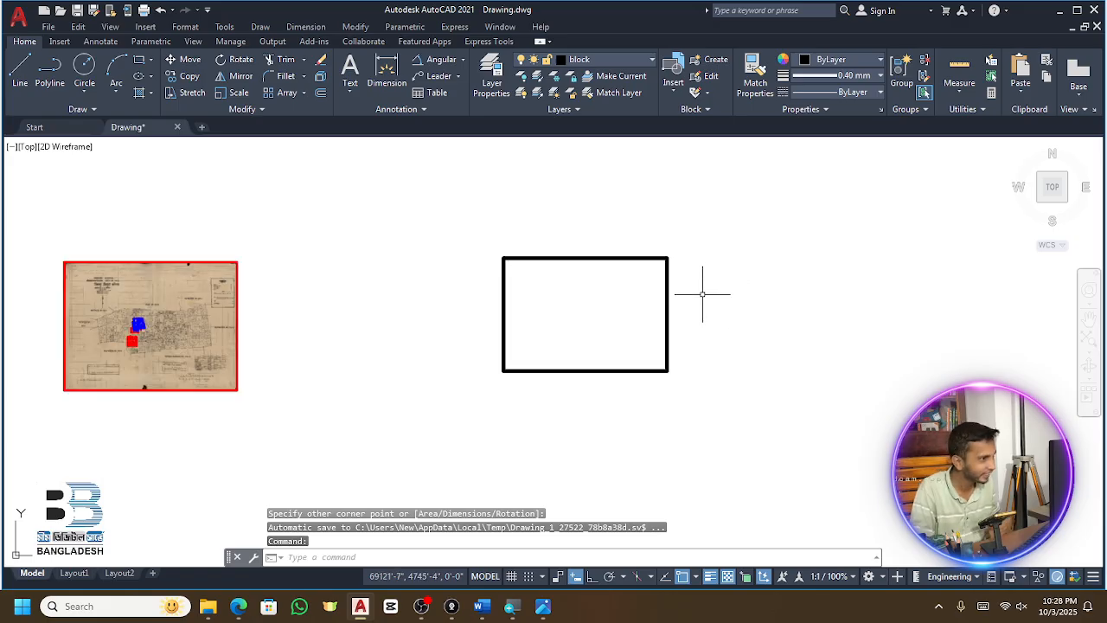
# Erase the example rectangle to the east of the map sheets
pyautogui.scroll(4, 638, 302)
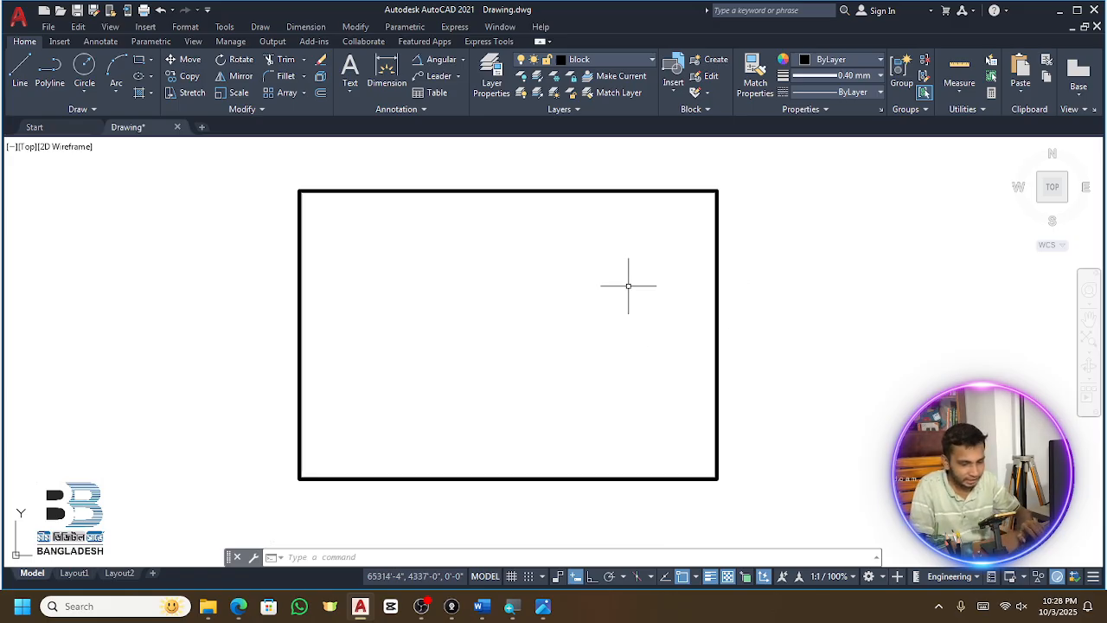
pyautogui.scroll(-2, 638, 288)
pyautogui.click(766, 202)
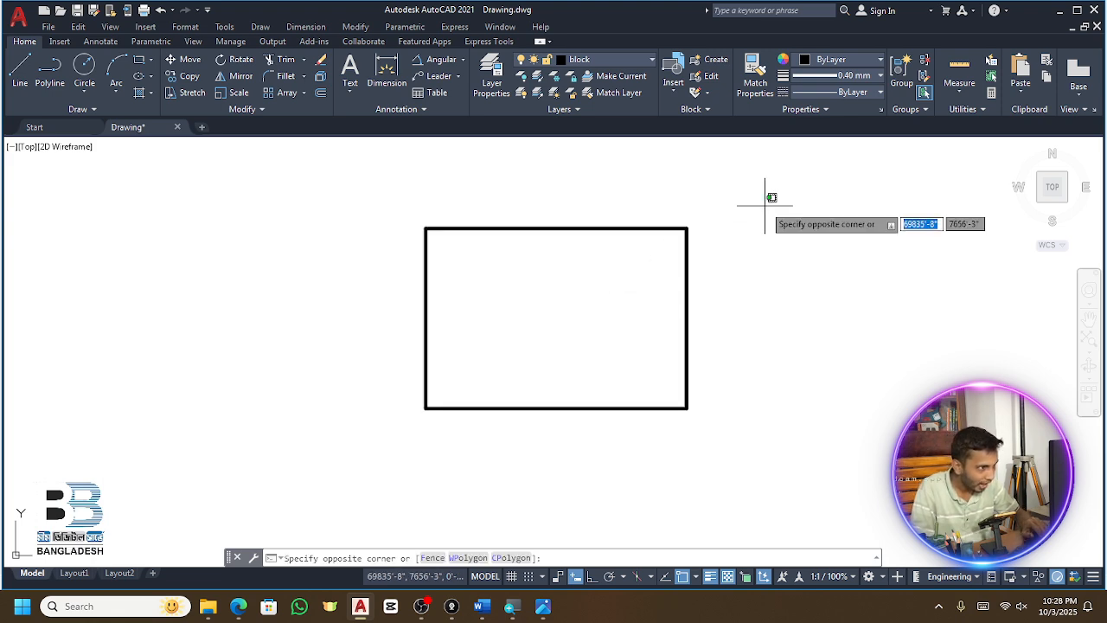
pyautogui.click(606, 414)
pyautogui.press('Delete')
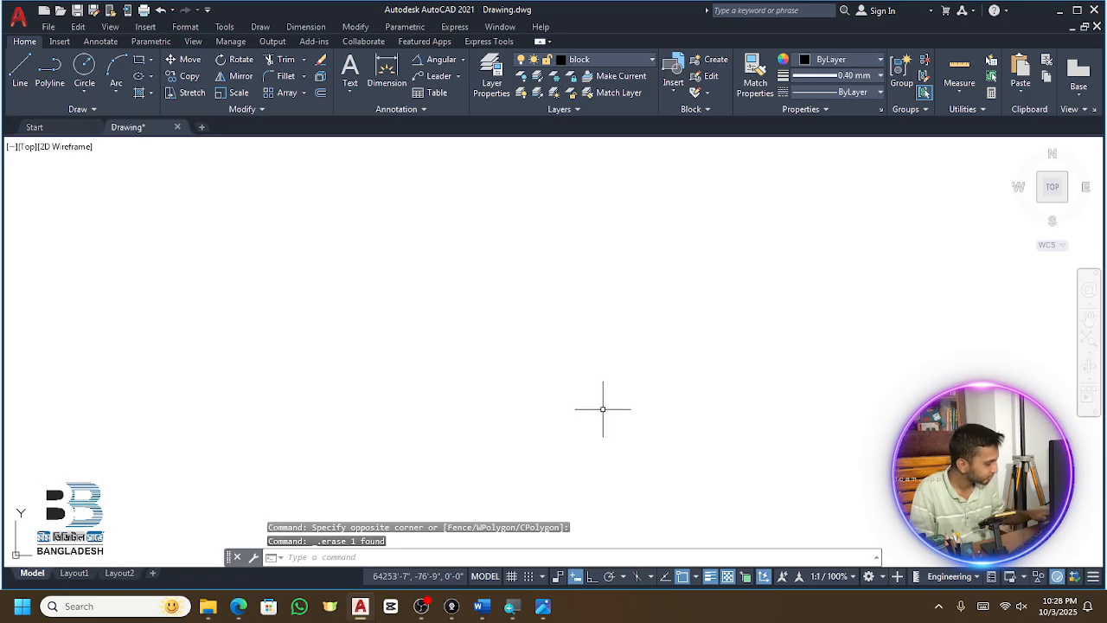
# Draw a wide rectangle about 18384' by 9121' in the empty area with the Rectangle command
pyautogui.write('rec')
pyautogui.press('Return')
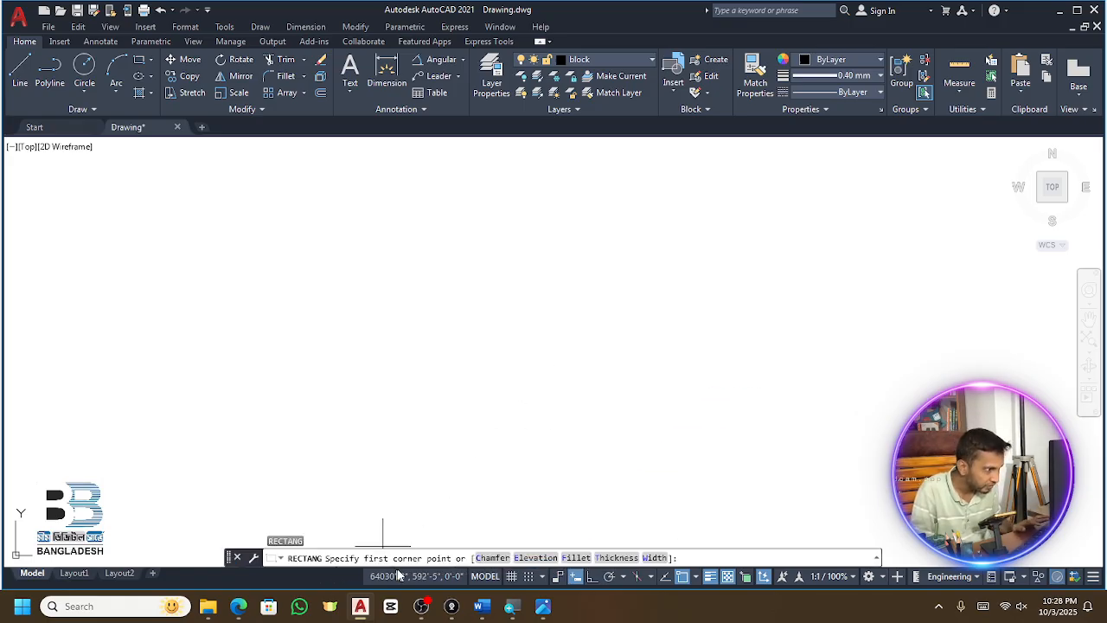
pyautogui.click(232, 209)
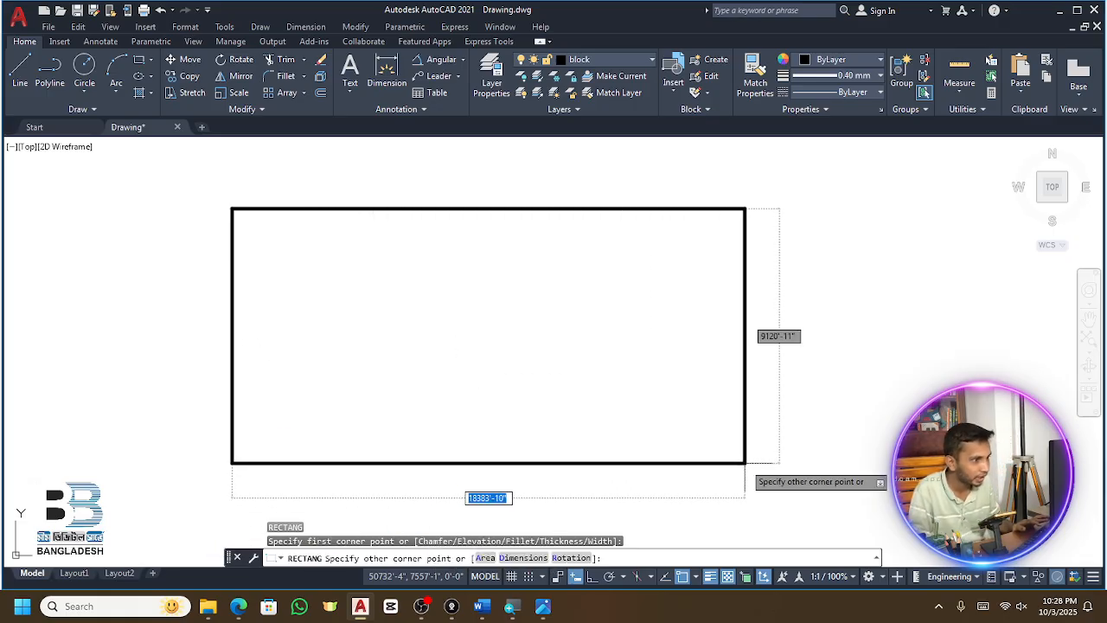
pyautogui.click(744, 464)
pyautogui.scroll(-3, 532, 302)
pyautogui.press('Escape')
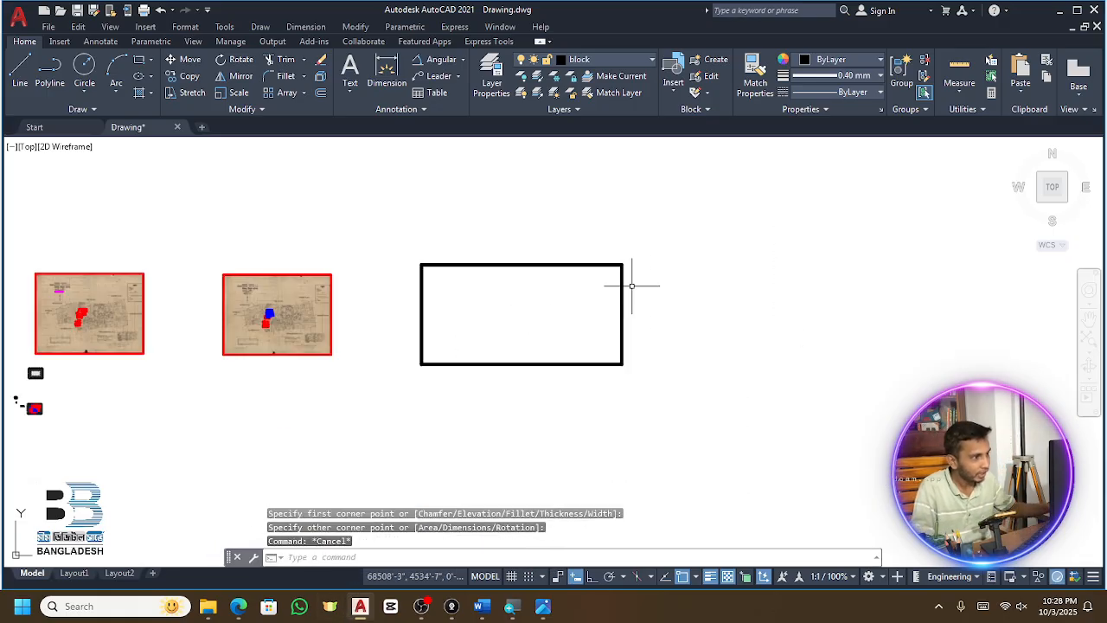
# Erase the wide rectangle beside the map sheets
pyautogui.click(652, 240)
pyautogui.click(560, 412)
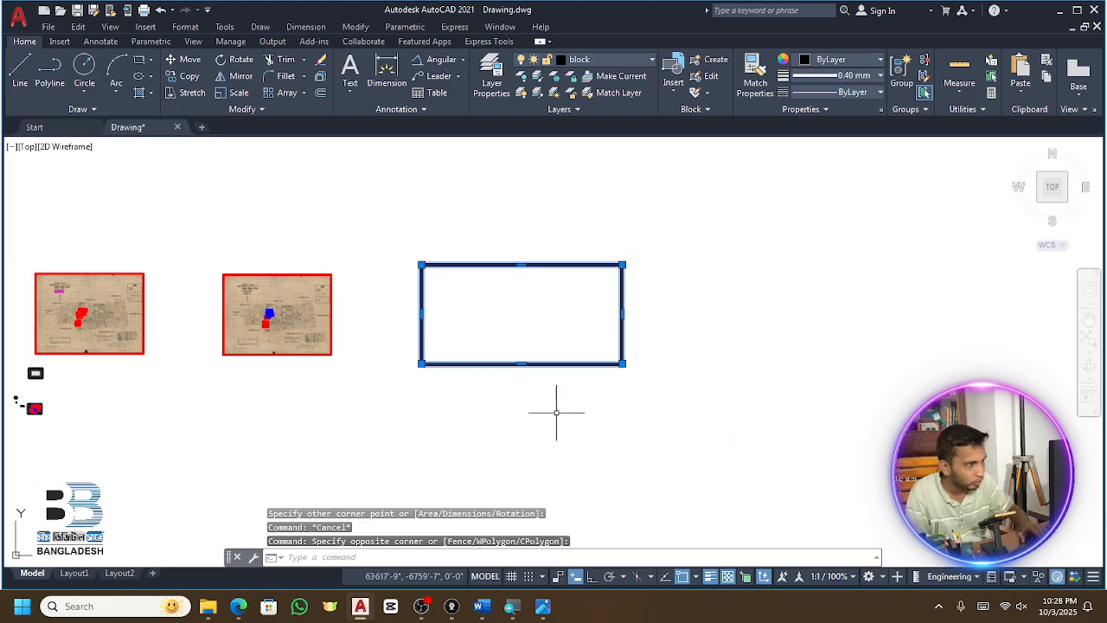
pyautogui.press('Delete')
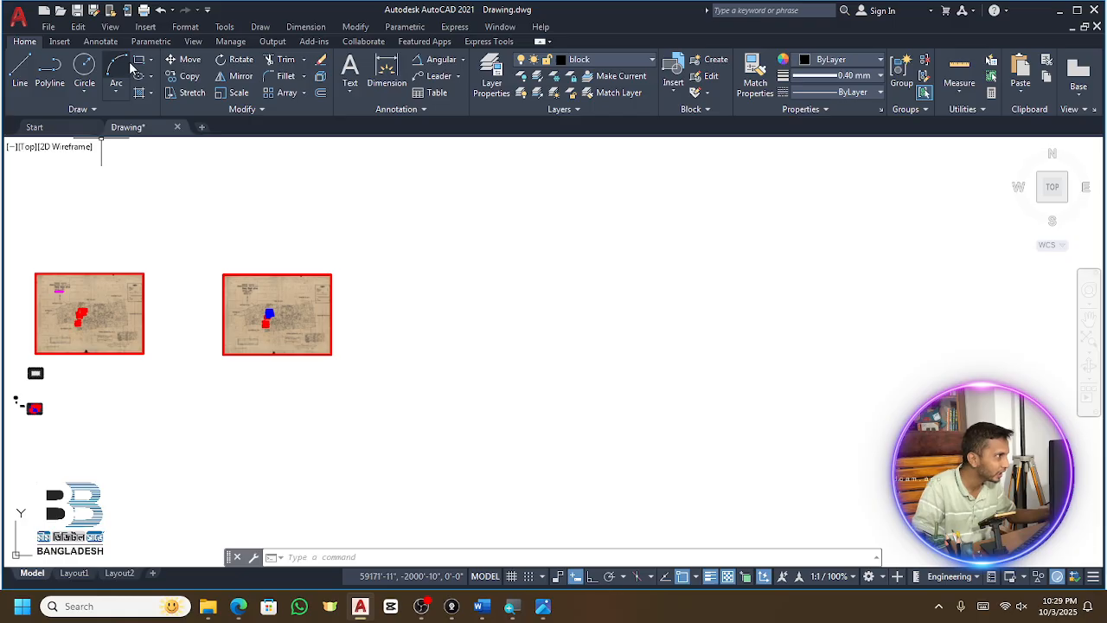
# Draw a landscape rectangle about 12690' high by two opposite corners in the empty area east of the map sheets
pyautogui.click(141, 60)
pyautogui.click(513, 275)
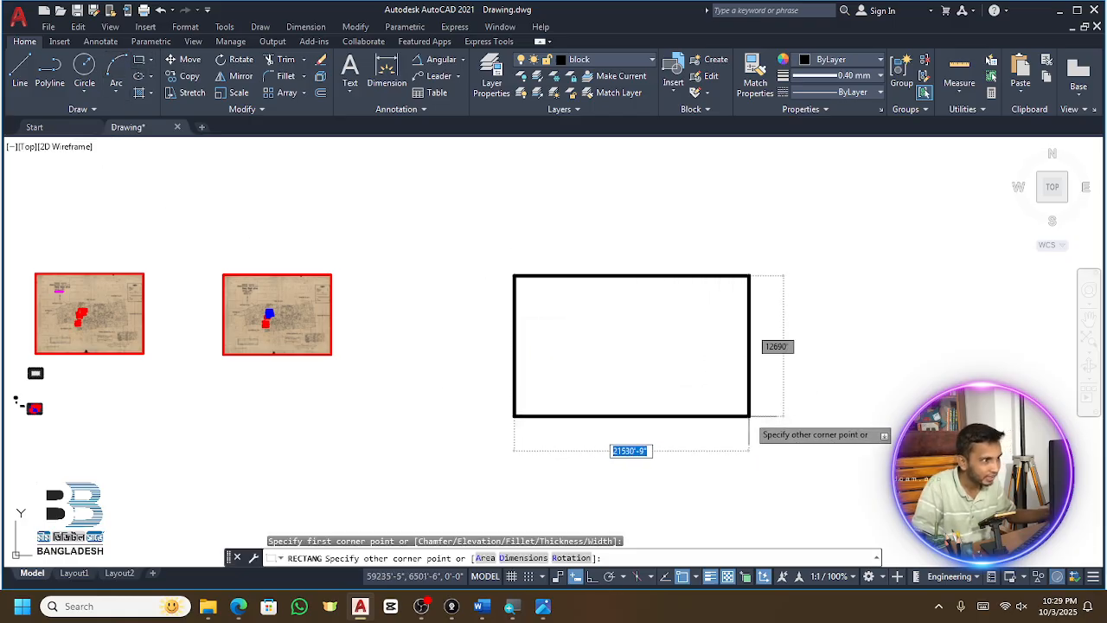
pyautogui.click(792, 416)
# Draw a second, smaller rectangle just east of the first one and end the command
pyautogui.click(141, 59)
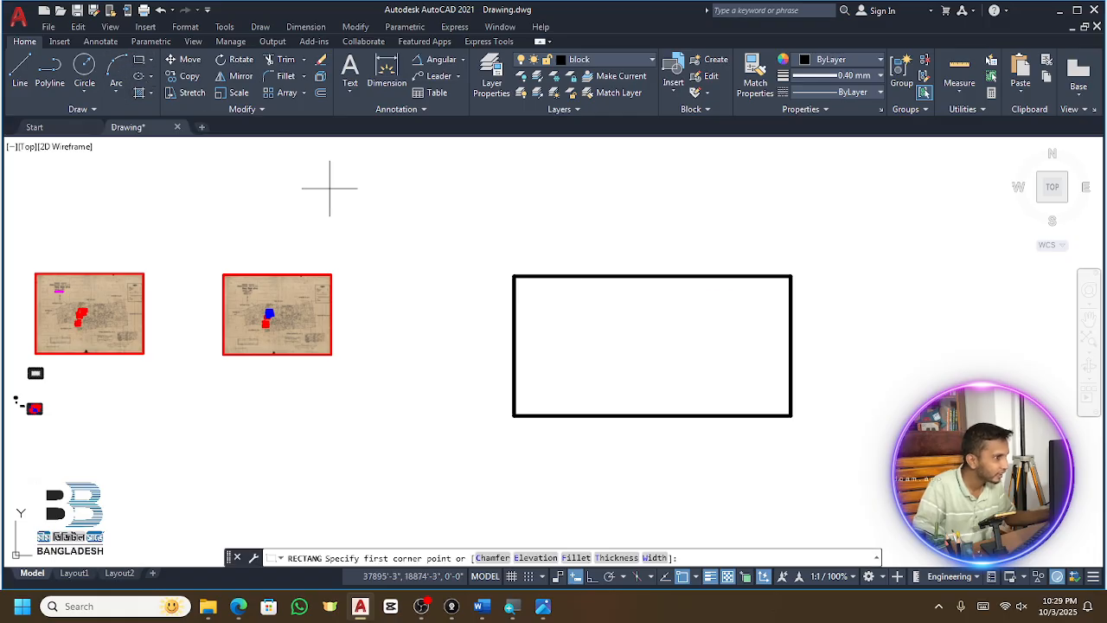
pyautogui.scroll(-2, 606, 276)
pyautogui.scroll(4, 718, 260)
pyautogui.scroll(-2, 576, 321)
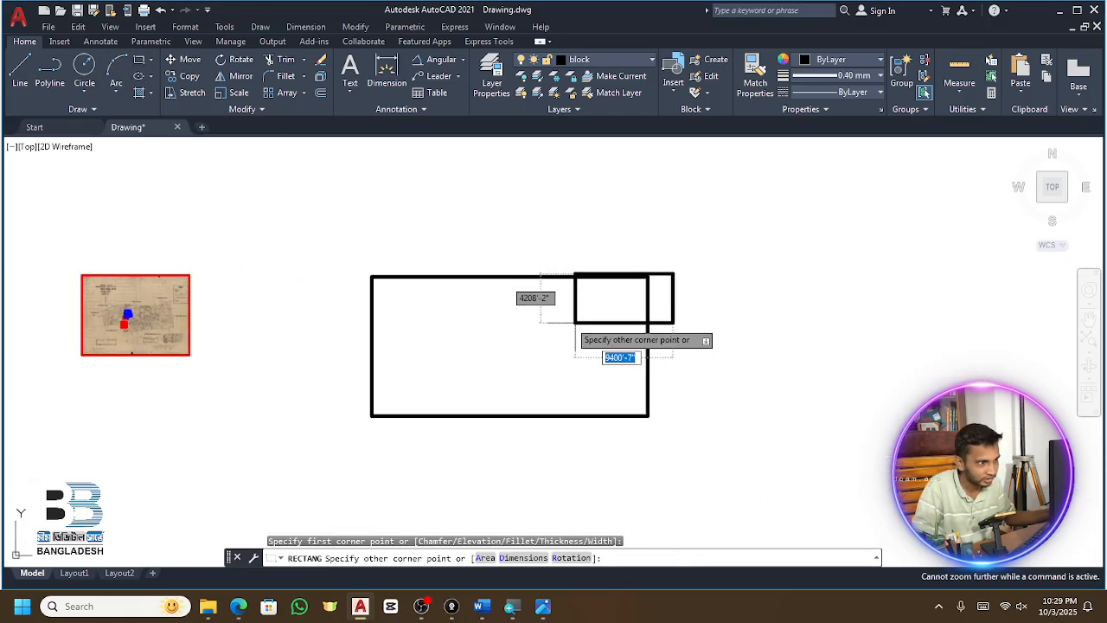
pyautogui.scroll(3, 502, 440)
pyautogui.scroll(-3, 595, 408)
pyautogui.scroll(3, 596, 406)
pyautogui.press('Escape')
pyautogui.press('Escape')
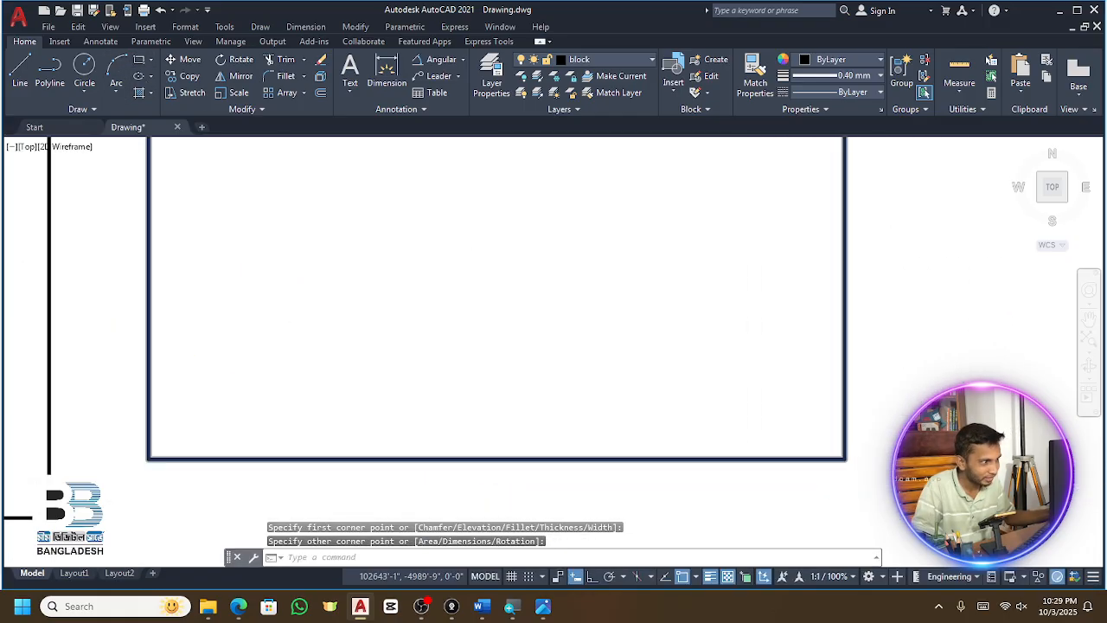
# Select both practice rectangles together and erase them
pyautogui.scroll(-4, 697, 375)
pyautogui.moveTo(686, 268); pyautogui.dragTo(519, 395)
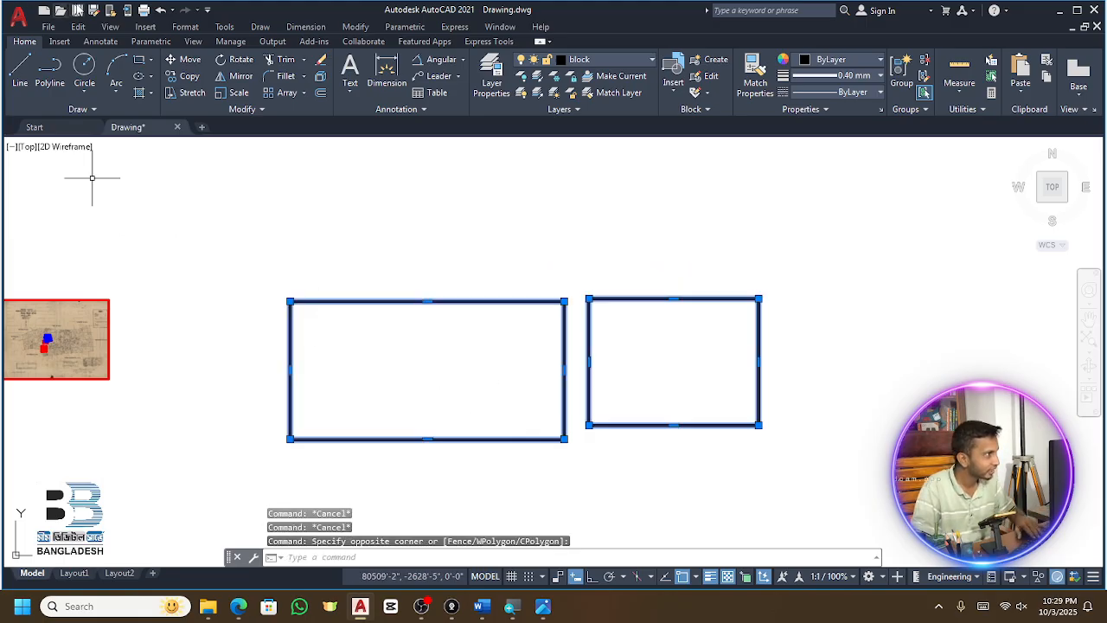
pyautogui.press('Delete')
# Draw a nearly square rectangle by two opposite corners in the cleared area
pyautogui.click(140, 60)
pyautogui.click(361, 252)
pyautogui.click(588, 496)
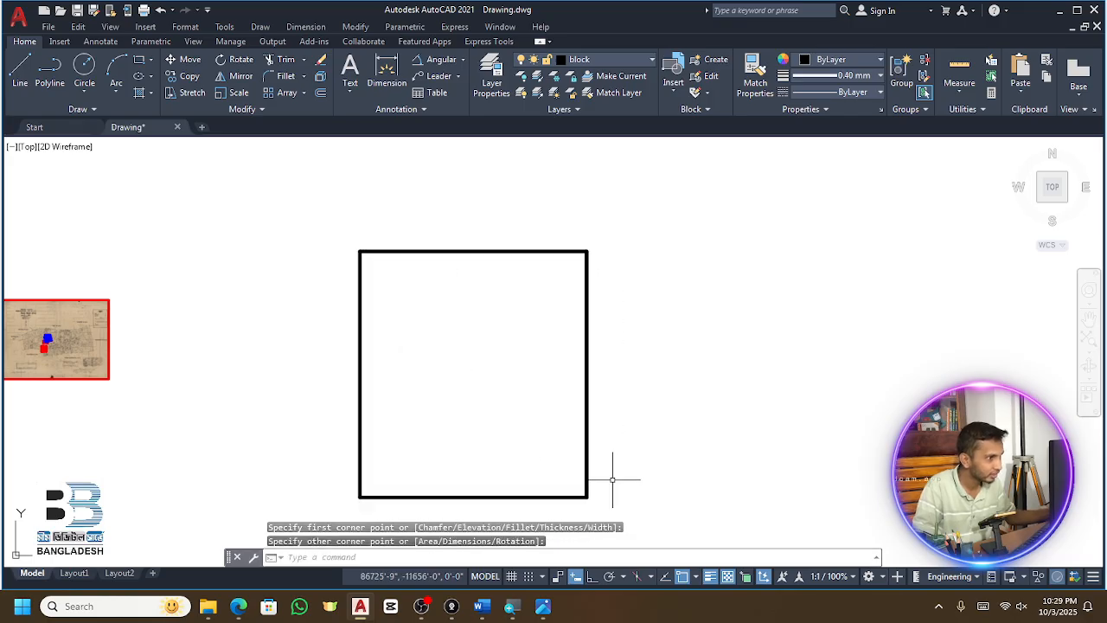
pyautogui.press('Escape')
# Erase the nearly square rectangle
pyautogui.click(519, 198)
pyautogui.click(355, 325)
pyautogui.press('Delete')
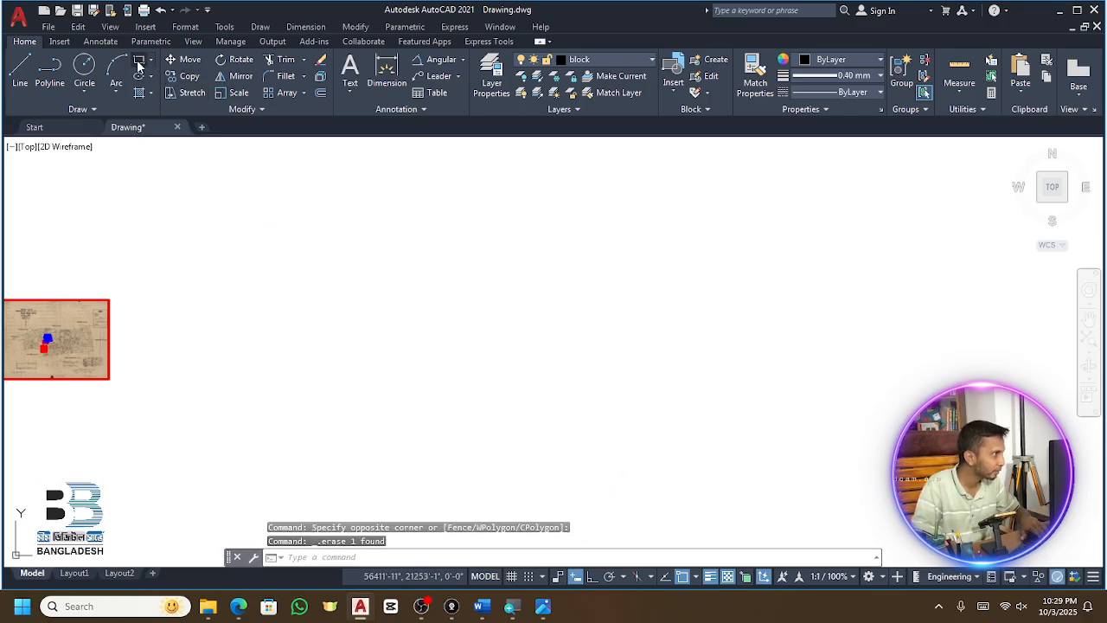
# Draw a rectangle more than twice as wide as it is high across the empty area
pyautogui.press('space')
pyautogui.click(191, 253)
pyautogui.click(715, 495)
pyautogui.press('Escape')
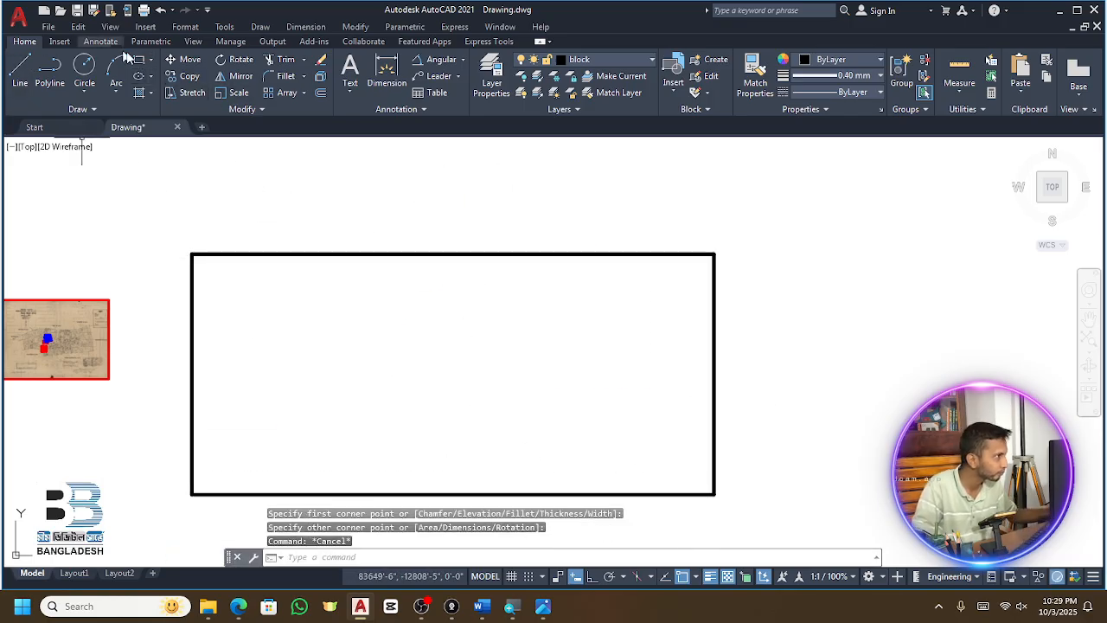
pyautogui.click(153, 59)
pyautogui.press('Escape')
pyautogui.press('Escape')
pyautogui.press('Escape')
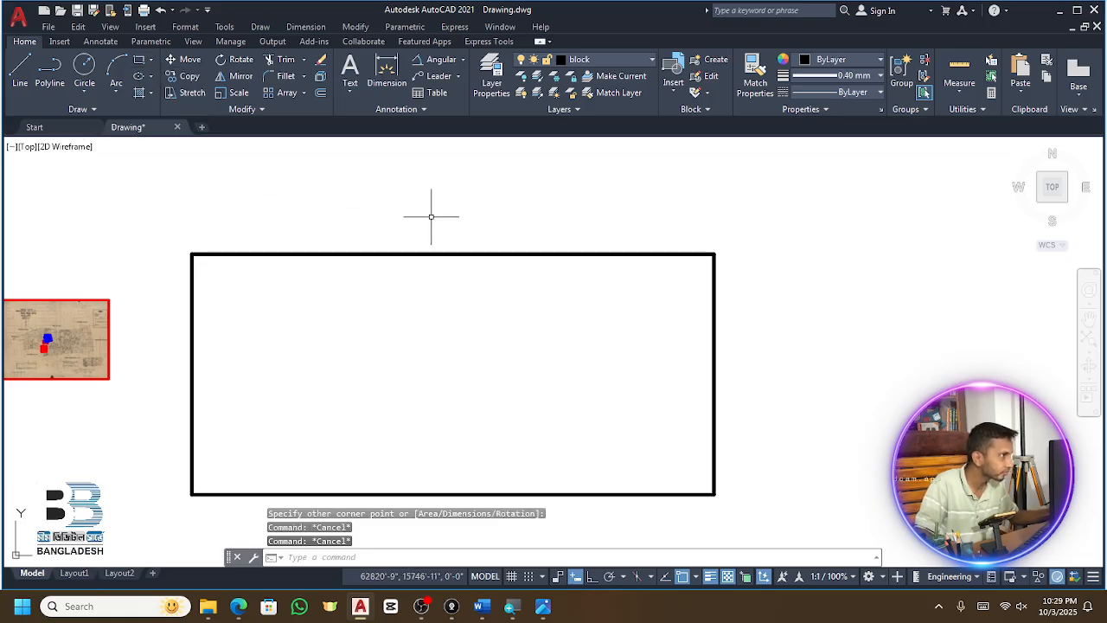
# Select the wide practice rectangle with a crossing window and erase it
pyautogui.click(549, 209)
pyautogui.click(538, 235)
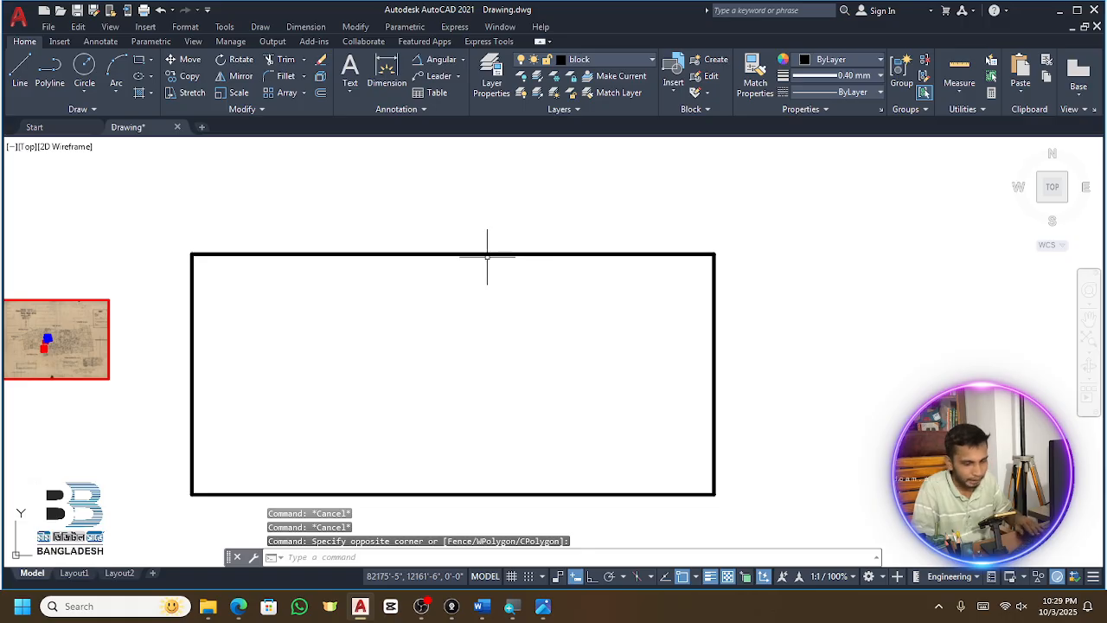
pyautogui.click(525, 223)
pyautogui.click(425, 350)
pyautogui.press('Delete')
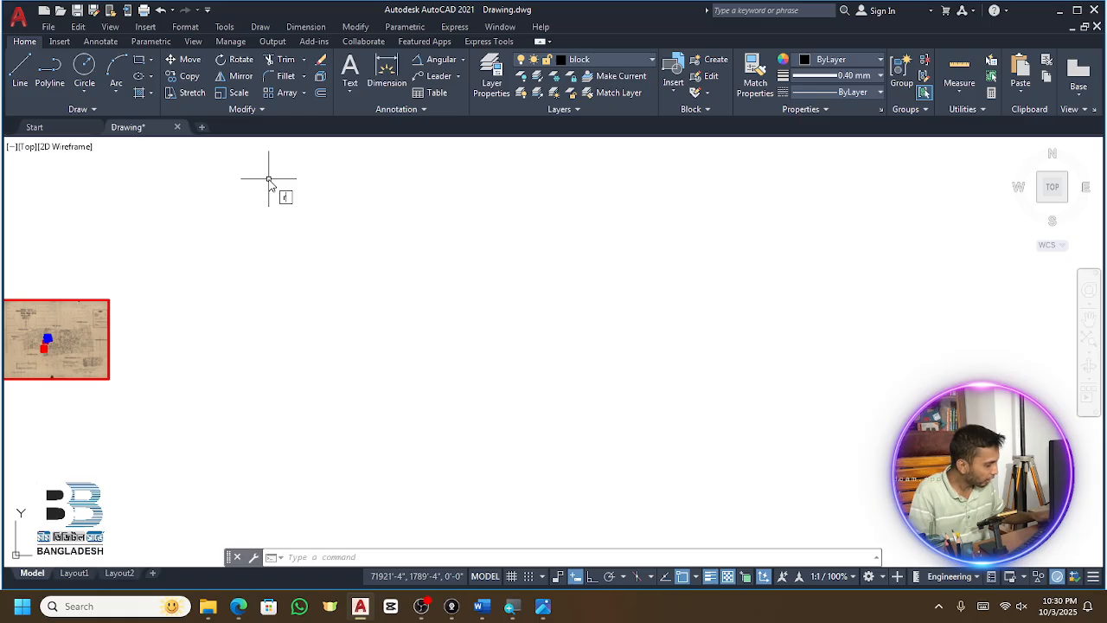
# Start the Rectangle command and place the first corner in the empty area east of the map sheet
pyautogui.write('ec')
pyautogui.press('Return')
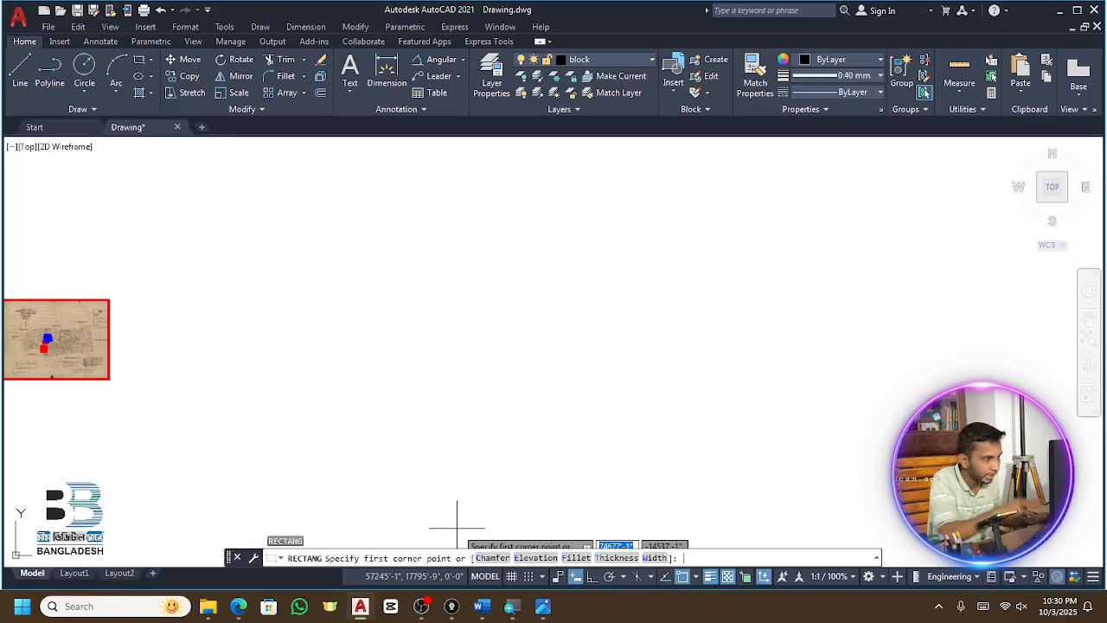
pyautogui.scroll(-2, 638, 358)
pyautogui.scroll(-2, 616, 327)
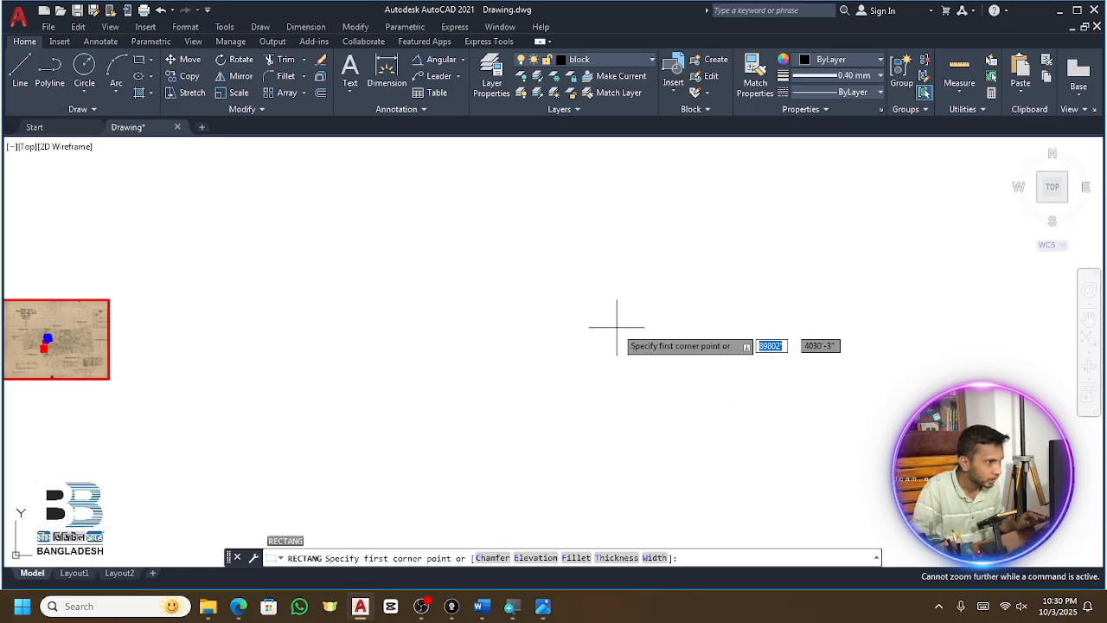
pyautogui.scroll(5, 580, 334)
pyautogui.scroll(-5, 638, 354)
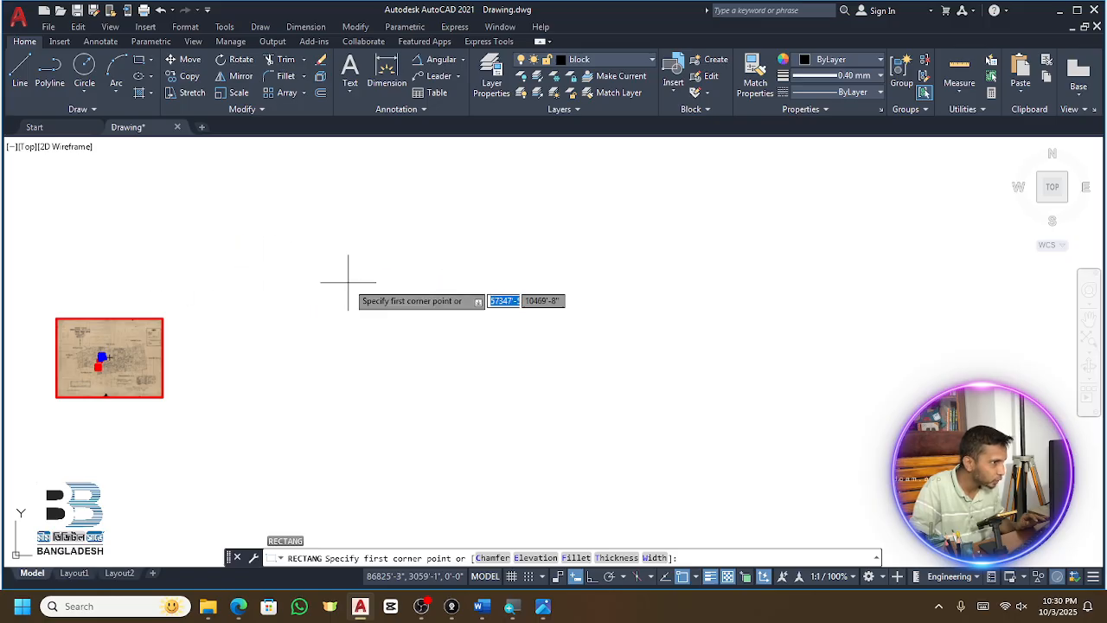
pyautogui.click(438, 269)
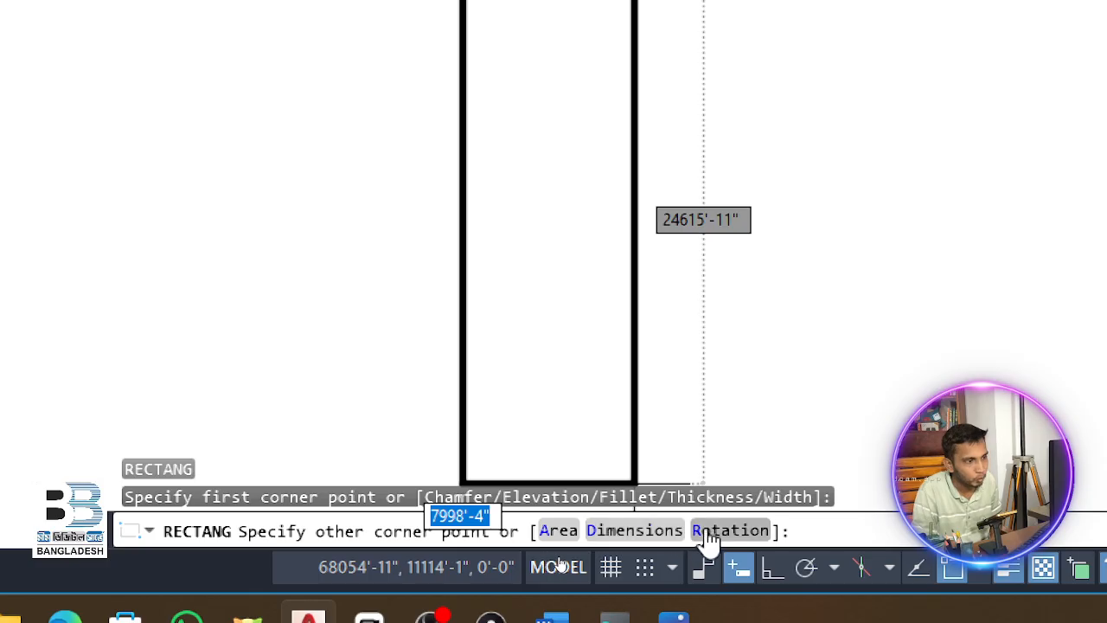
# Use the Dimensions option to give the rectangle a length of 40' and a width of 20'
pyautogui.click(660, 538)
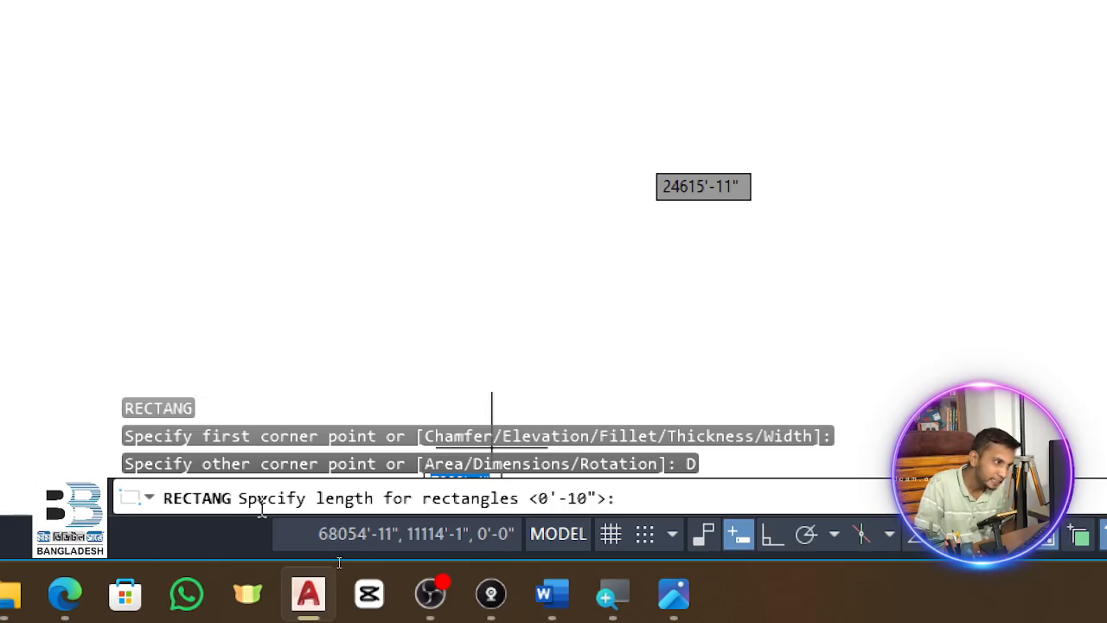
pyautogui.moveTo(456, 583)
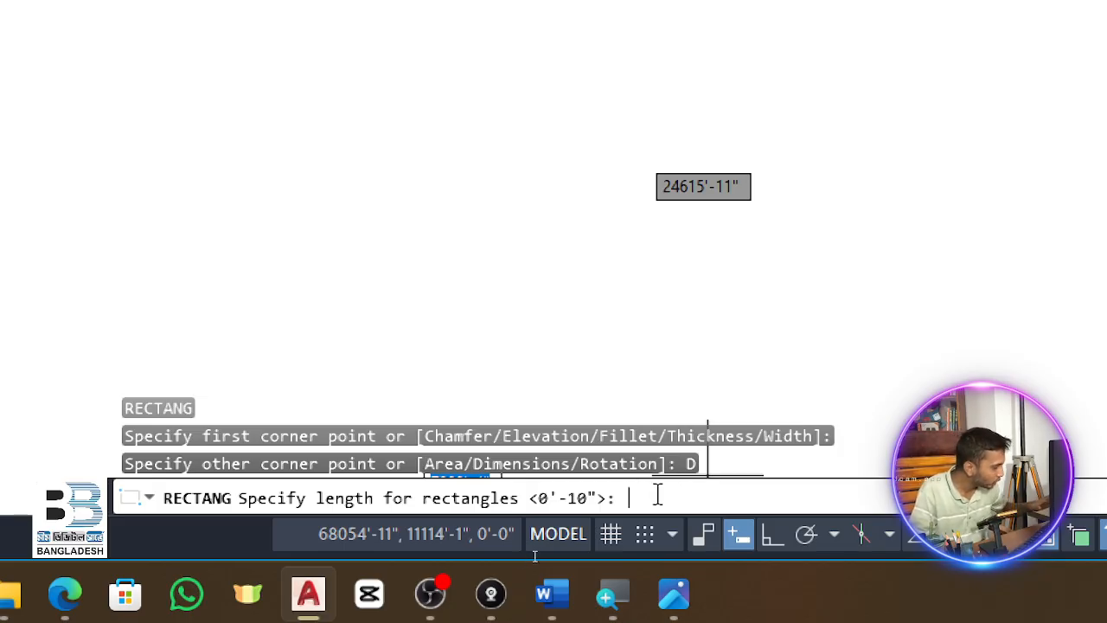
pyautogui.write('40')
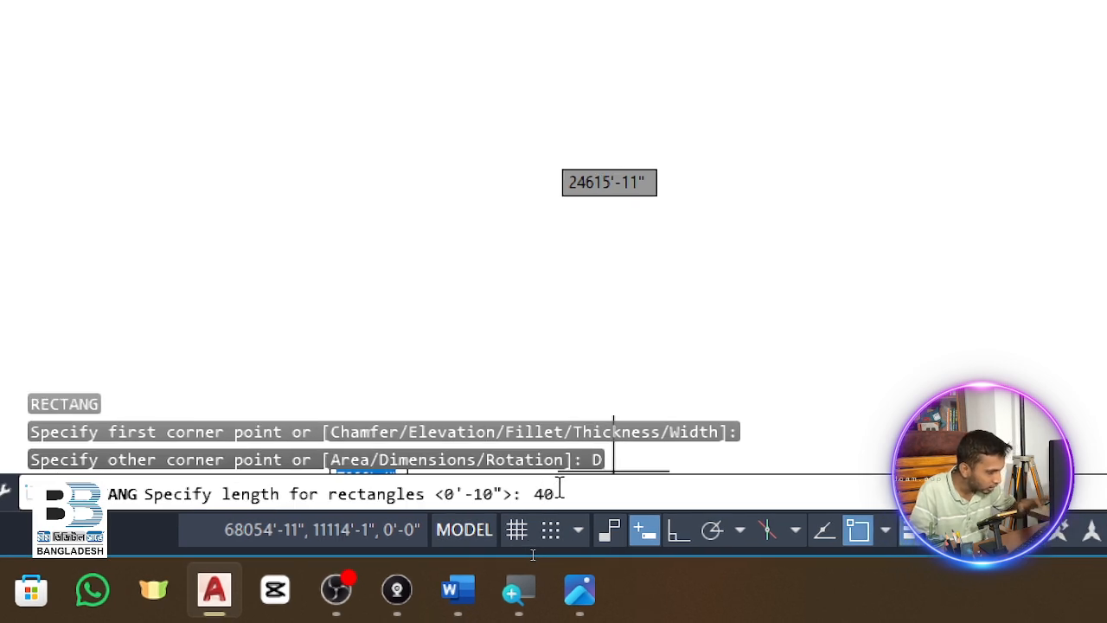
pyautogui.write("'")
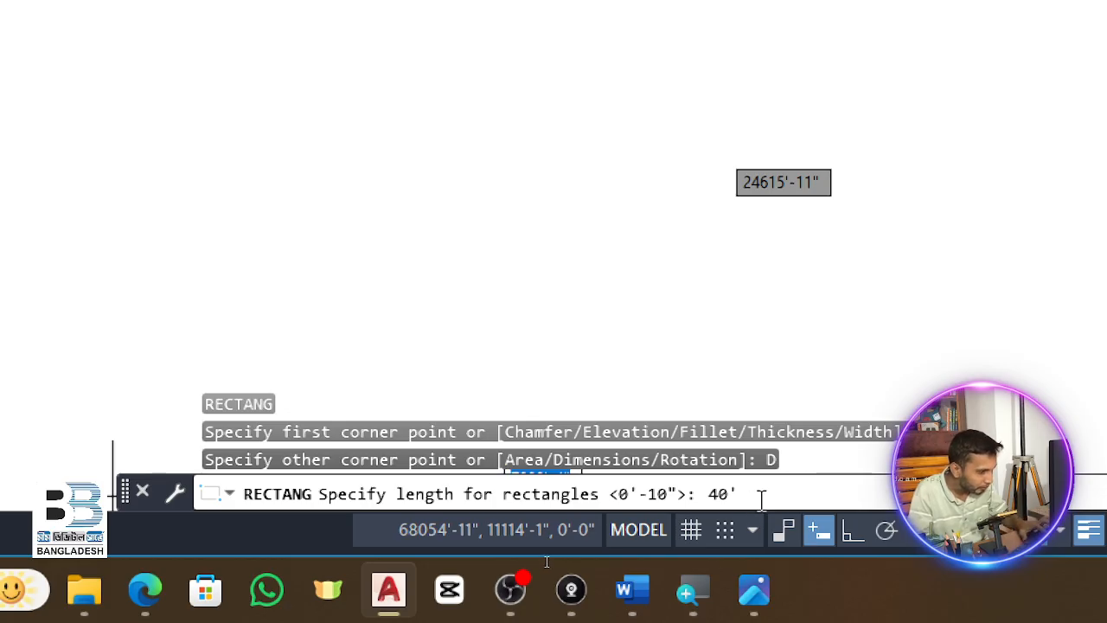
pyautogui.press('Return')
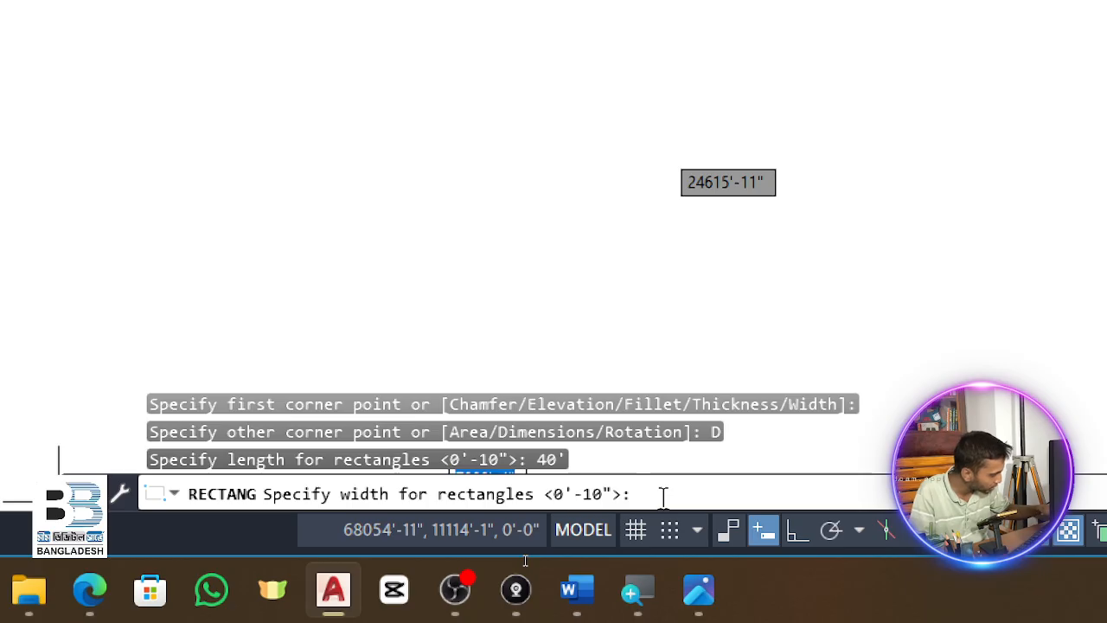
pyautogui.write("20'")
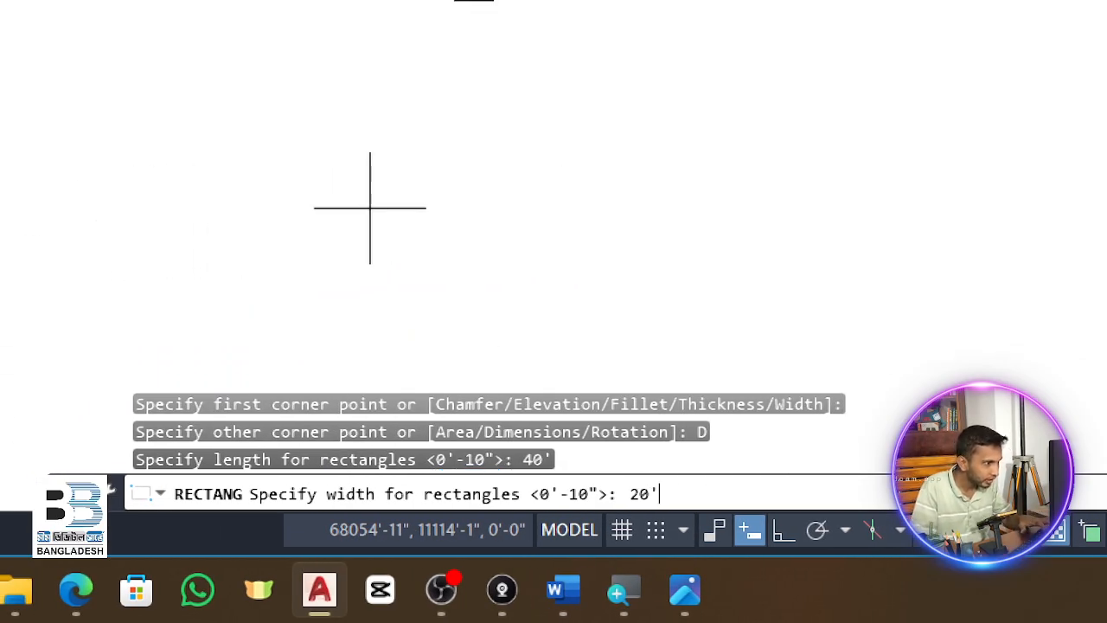
pyautogui.press('Return')
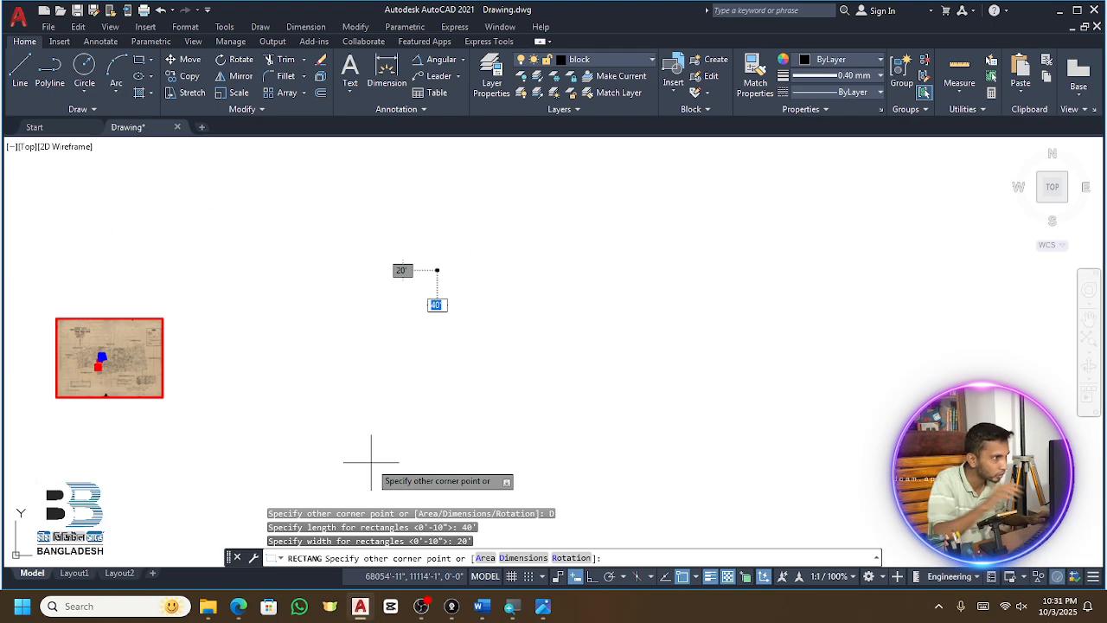
# Place the 40' by 20' rectangle so that it extends east from its first corner
pyautogui.scroll(6, 450, 232)
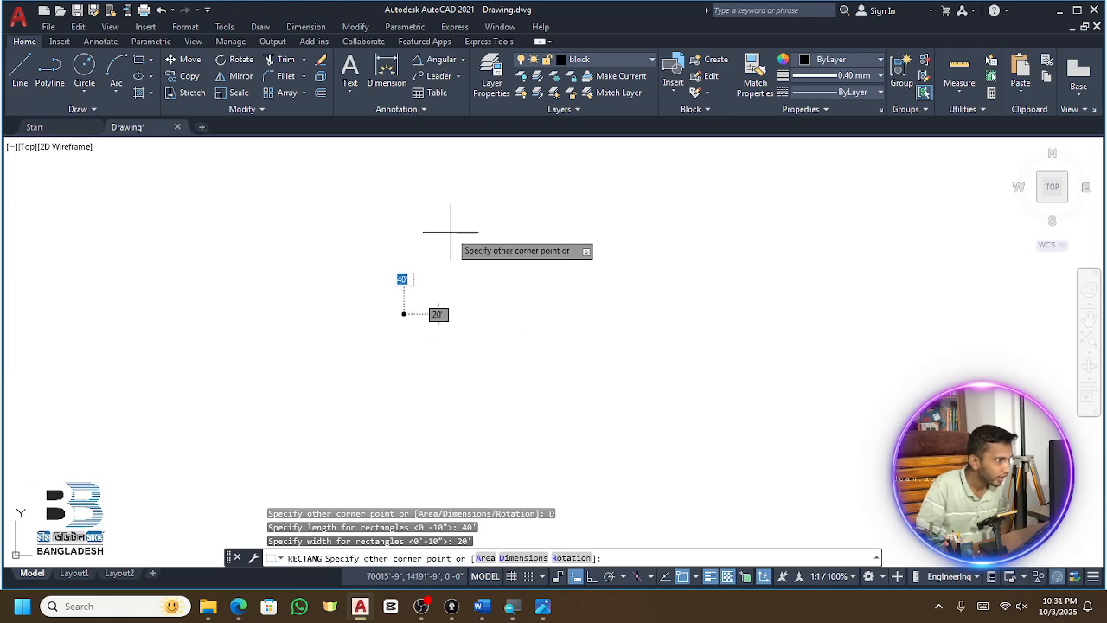
pyautogui.scroll(4, 338, 451)
pyautogui.scroll(4, 401, 271)
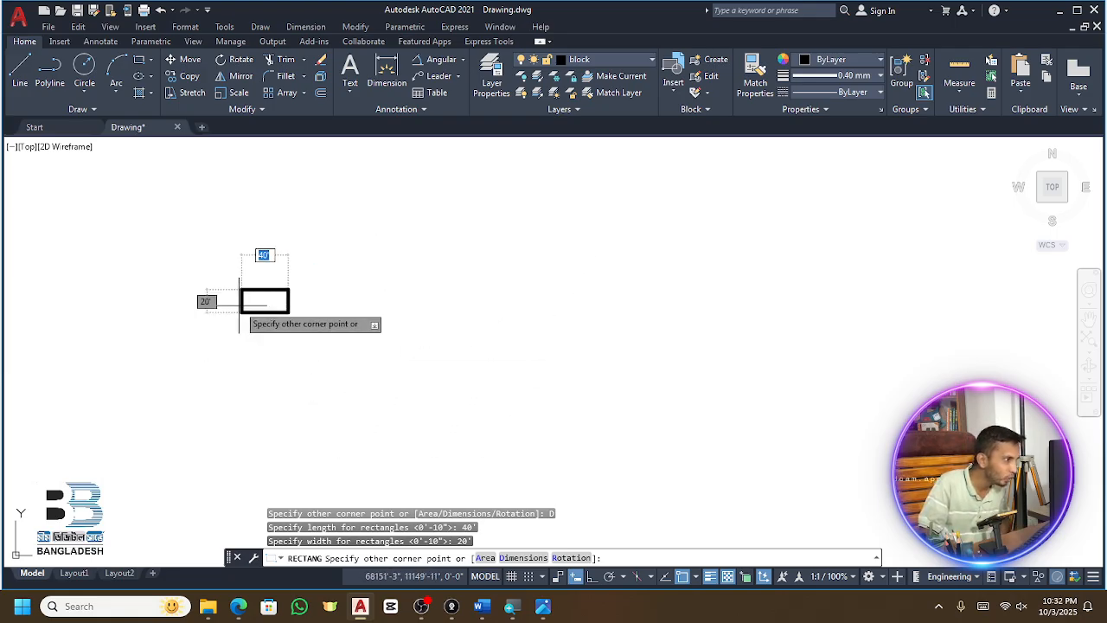
pyautogui.scroll(4, 266, 305)
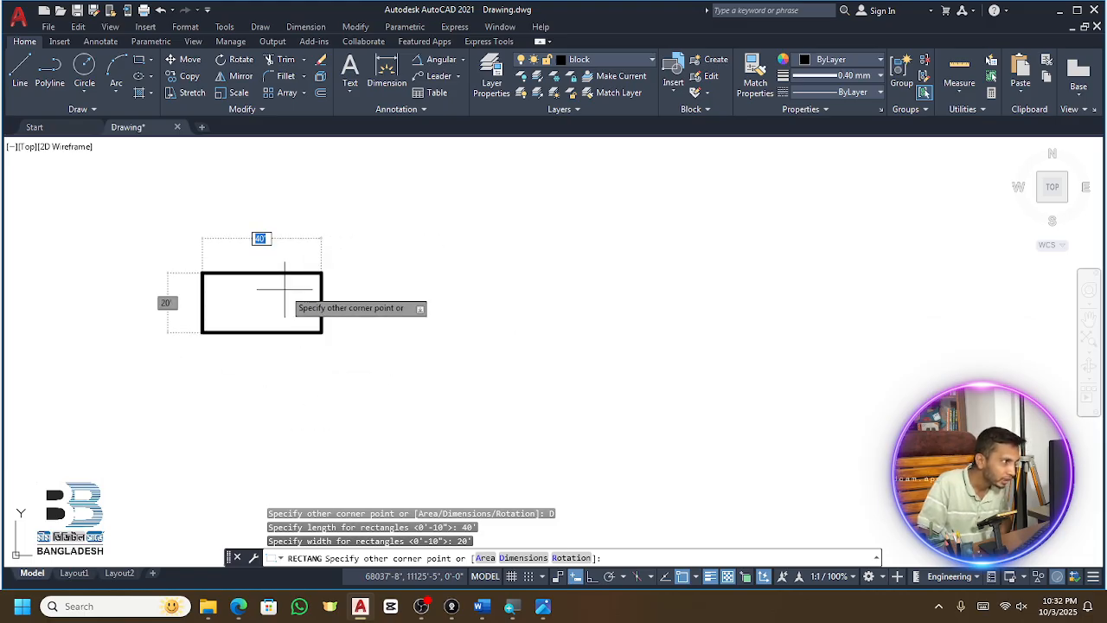
pyautogui.click(377, 303)
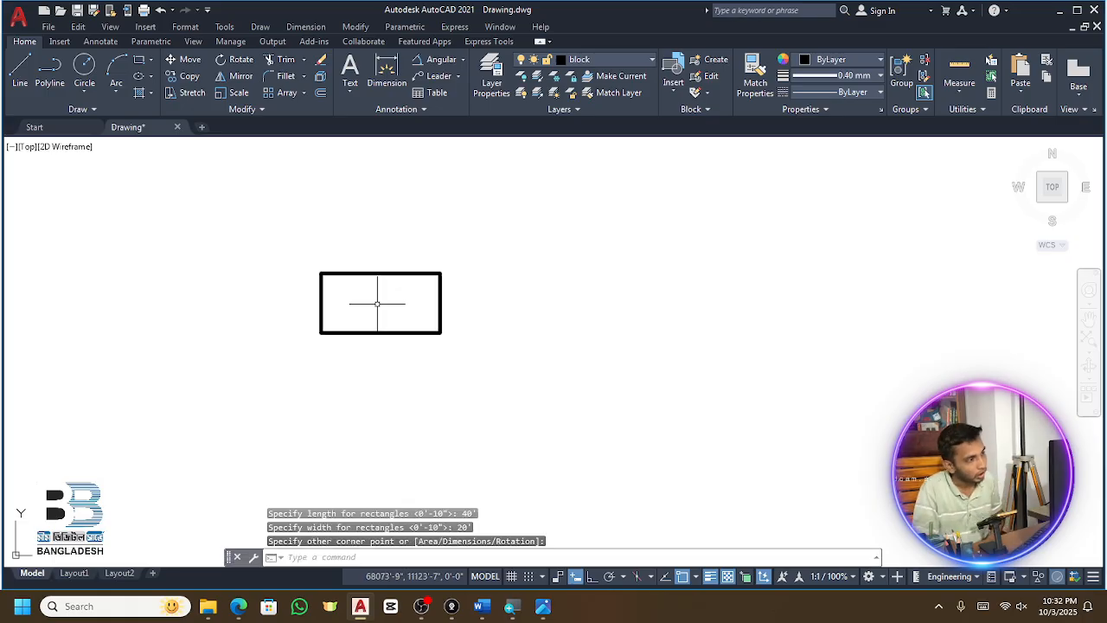
pyautogui.scroll(6, 341, 277)
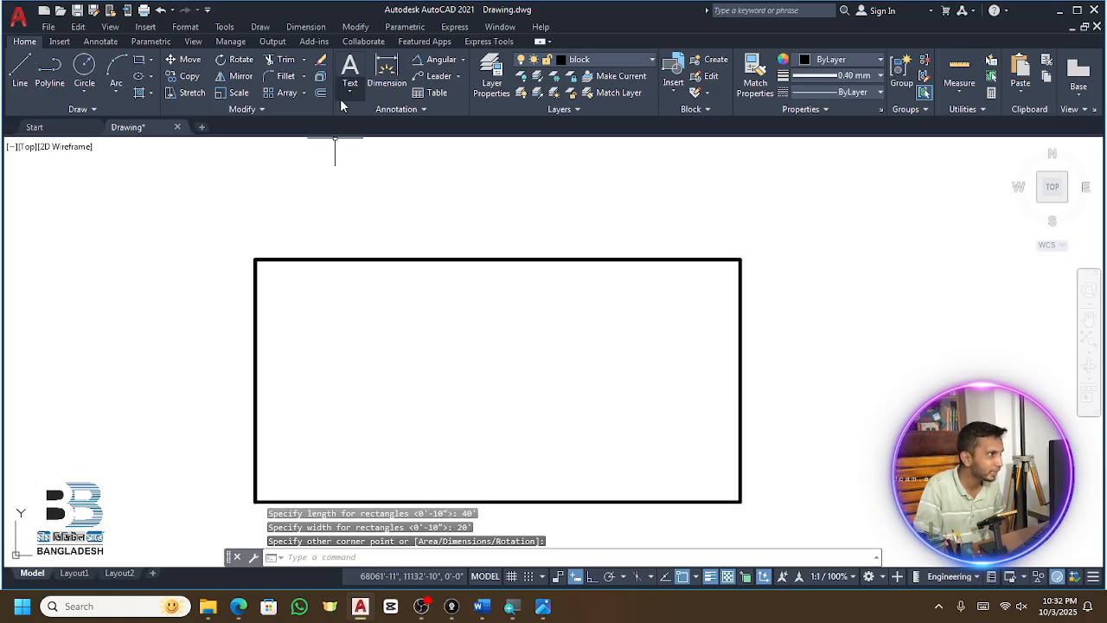
# Dimension the rectangle's upper edge between its two corners, placing the dimension line above the edge
pyautogui.click(387, 74)
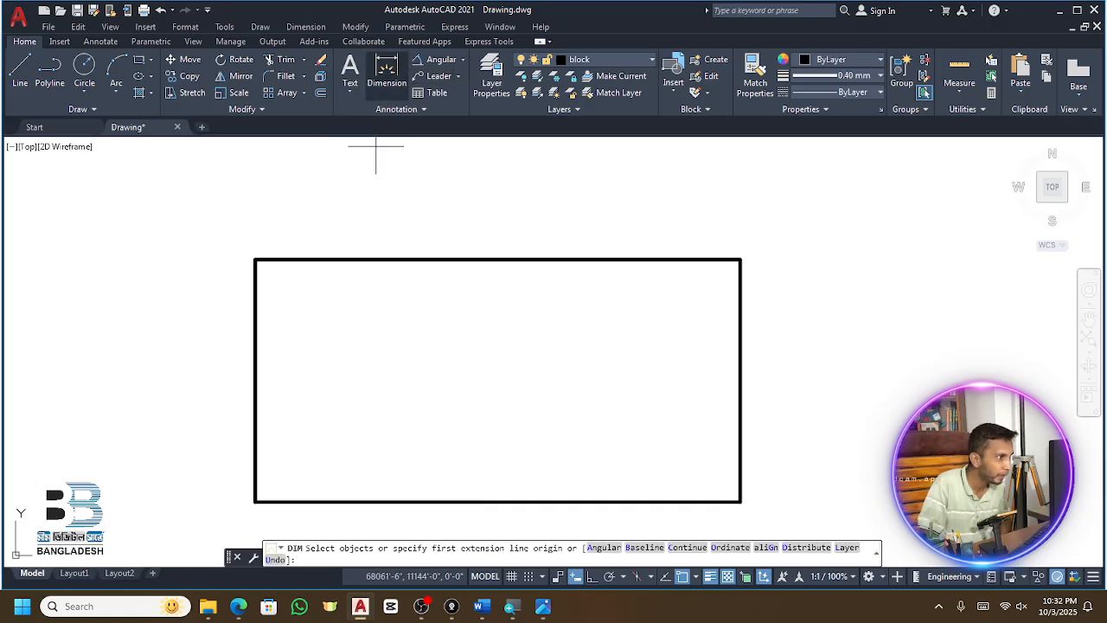
pyautogui.click(255, 259)
pyautogui.click(740, 259)
pyautogui.click(704, 210)
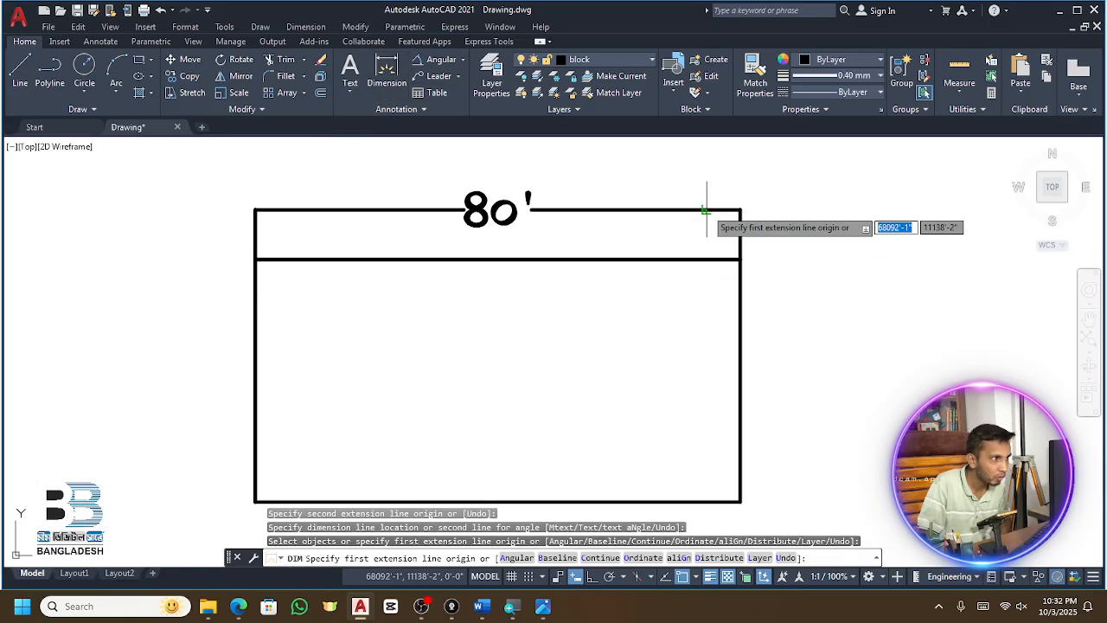
# Dimension the rectangle's east side between its corners, placing the dimension line outside the rectangle
pyautogui.click(386, 73)
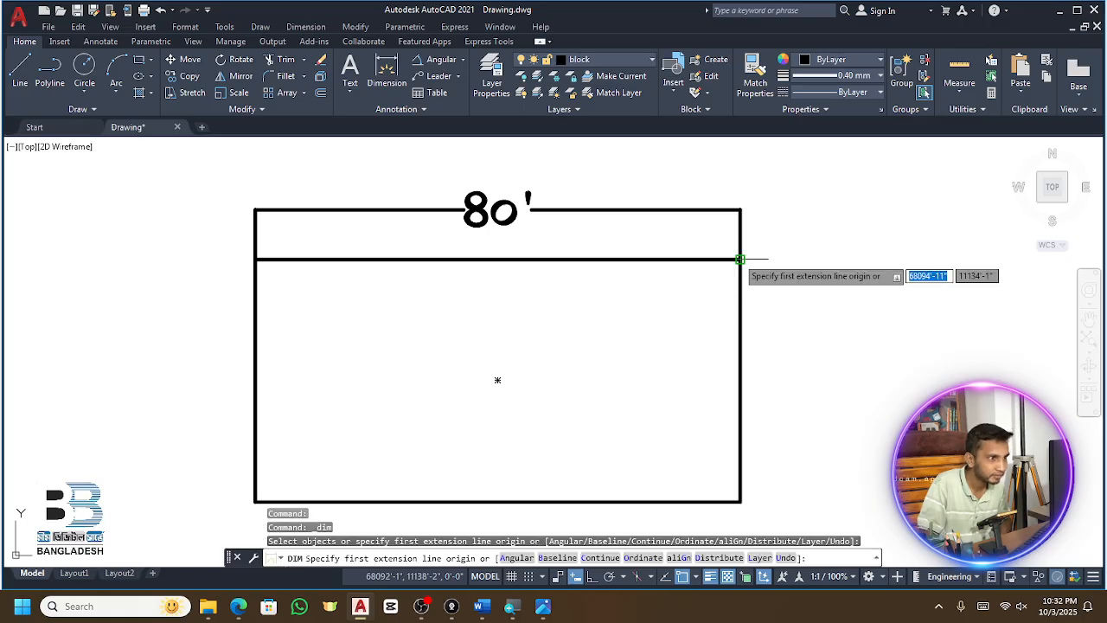
pyautogui.click(741, 259)
pyautogui.click(740, 502)
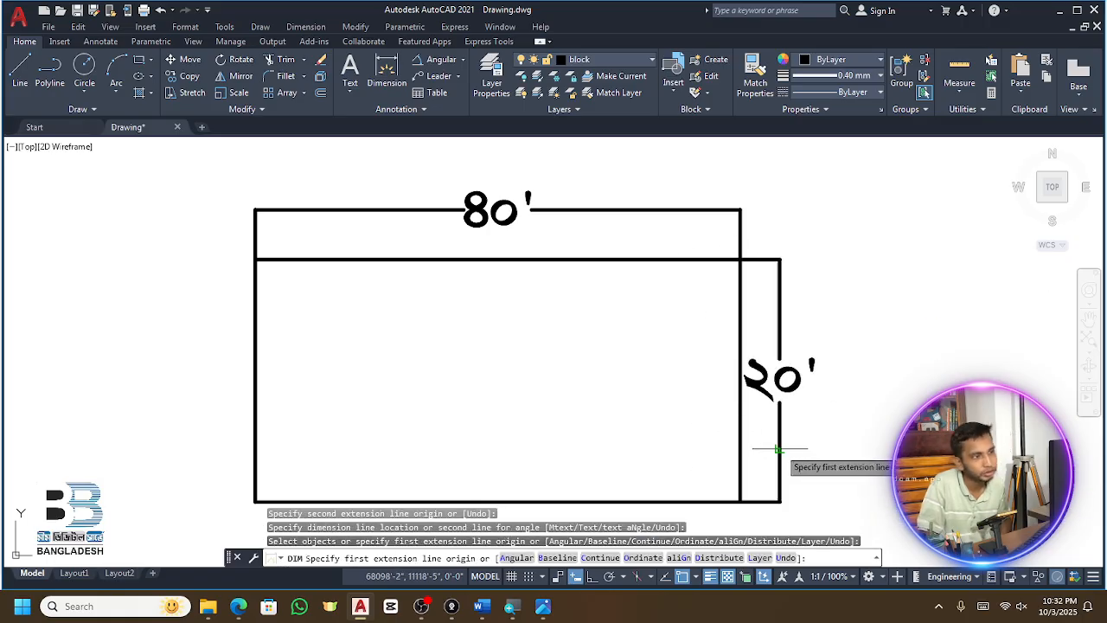
pyautogui.click(781, 428)
pyautogui.press('Escape')
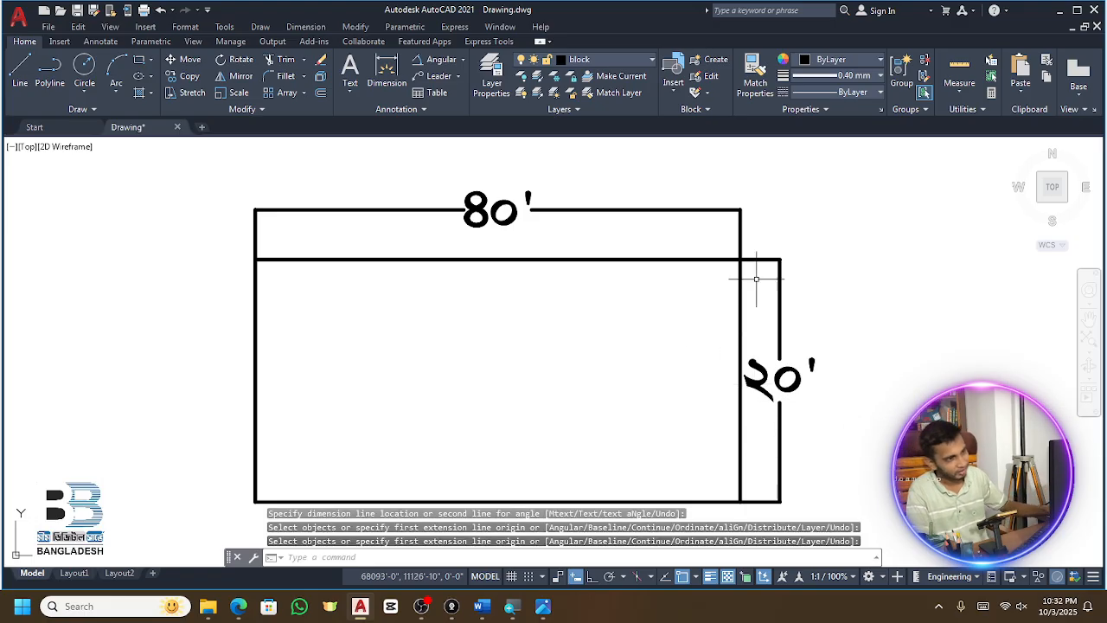
# Select the dimensions above and east of the rectangle with selection windows and erase both
pyautogui.click(776, 227)
pyautogui.click(779, 308)
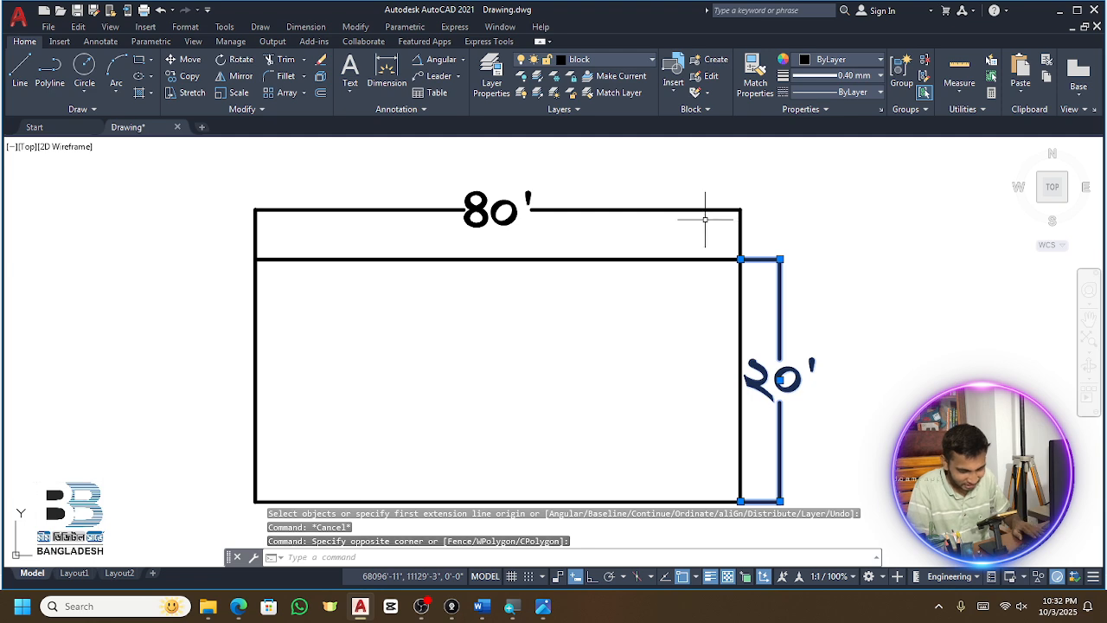
pyautogui.click(789, 186)
pyautogui.click(724, 237)
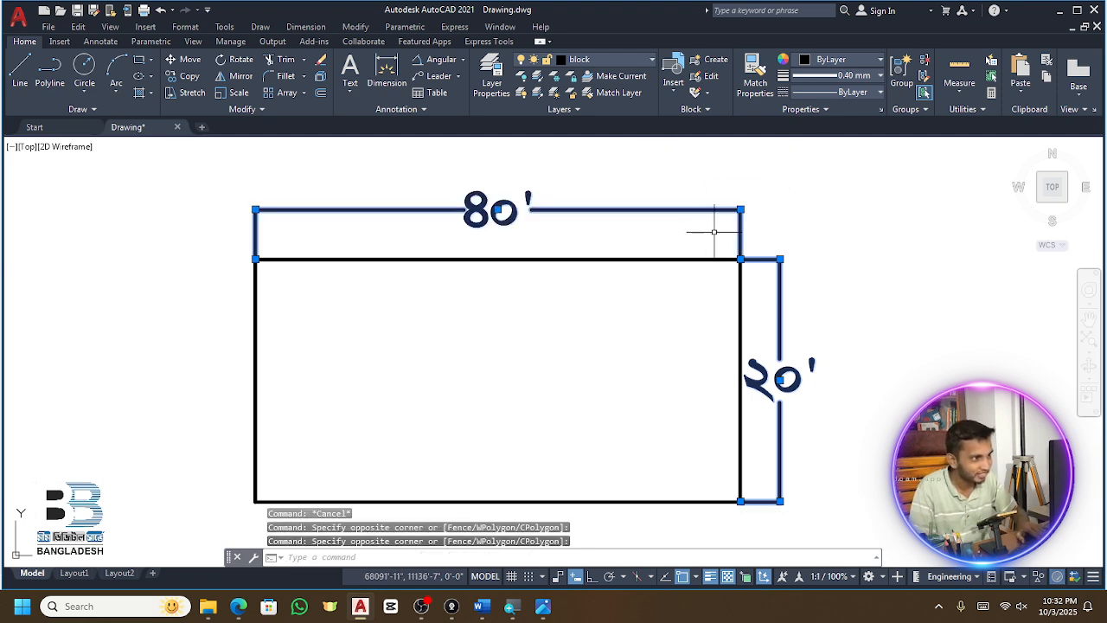
pyautogui.press('Delete')
# Select the remaining rectangle with a crossing window and erase it
pyautogui.scroll(-4, 686, 266)
pyautogui.click(736, 249)
pyautogui.click(585, 351)
pyautogui.press('Delete')
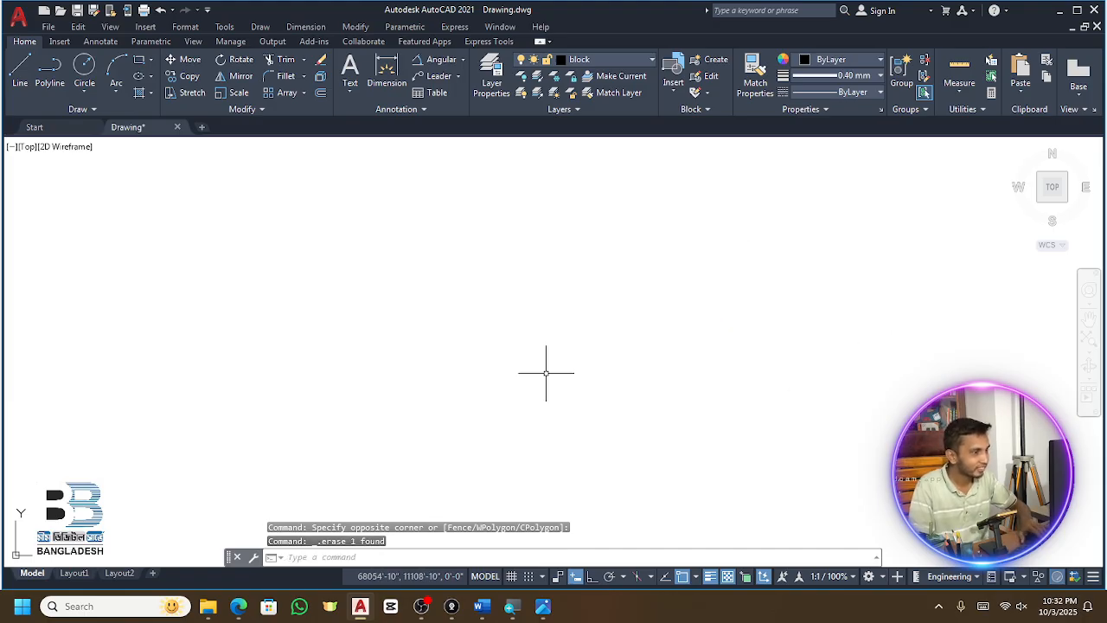
pyautogui.press('Escape')
pyautogui.press('Escape')
pyautogui.press('Escape')
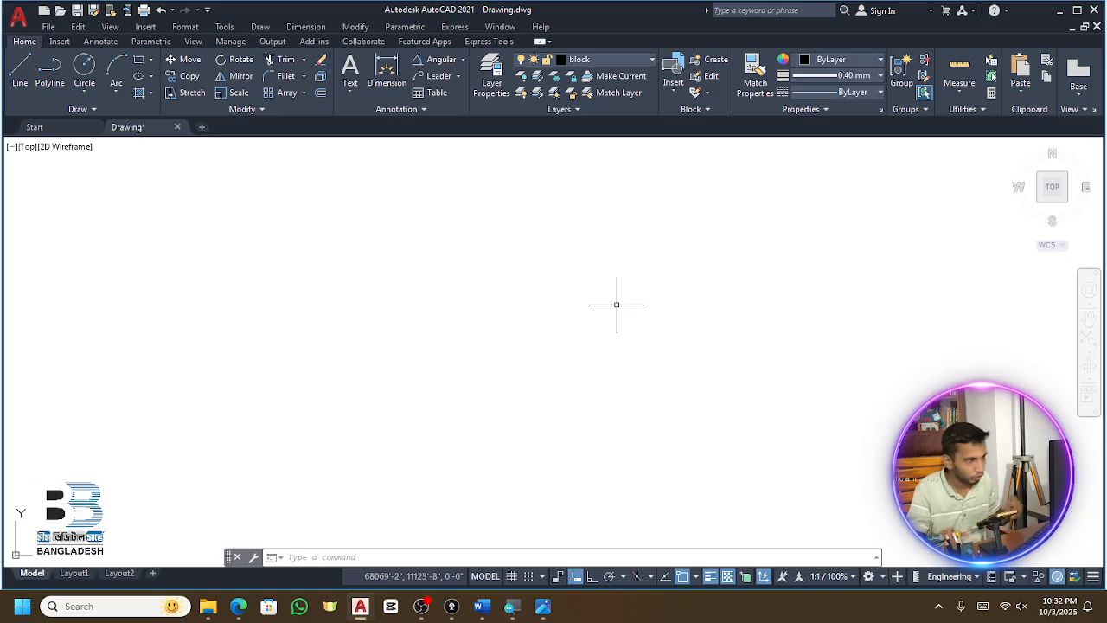
pyautogui.press('Escape')
pyautogui.press('Escape')
pyautogui.press('Escape')
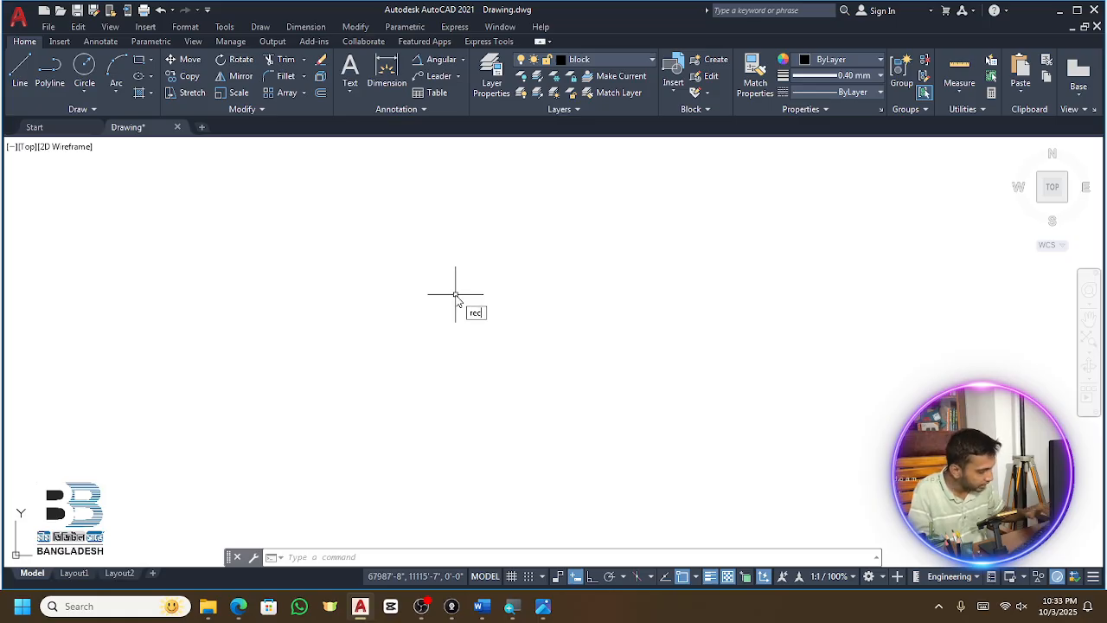
# Draw a rectangle with the Dimensions option, 80' long and 40' wide, extending southeast from its first corner
pyautogui.press('Return')
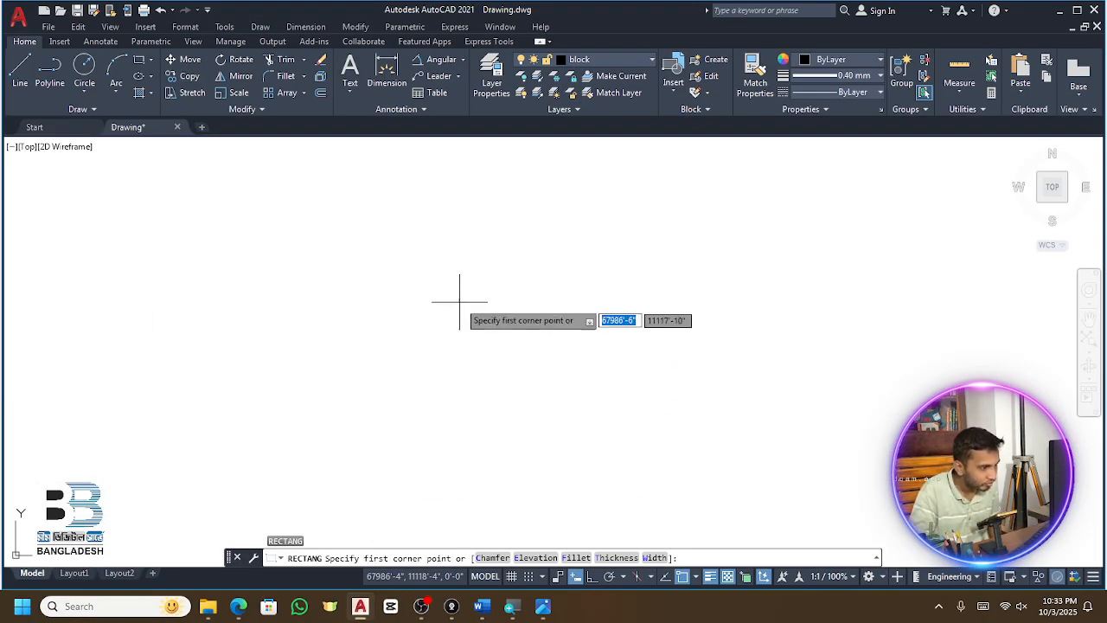
pyautogui.click(359, 233)
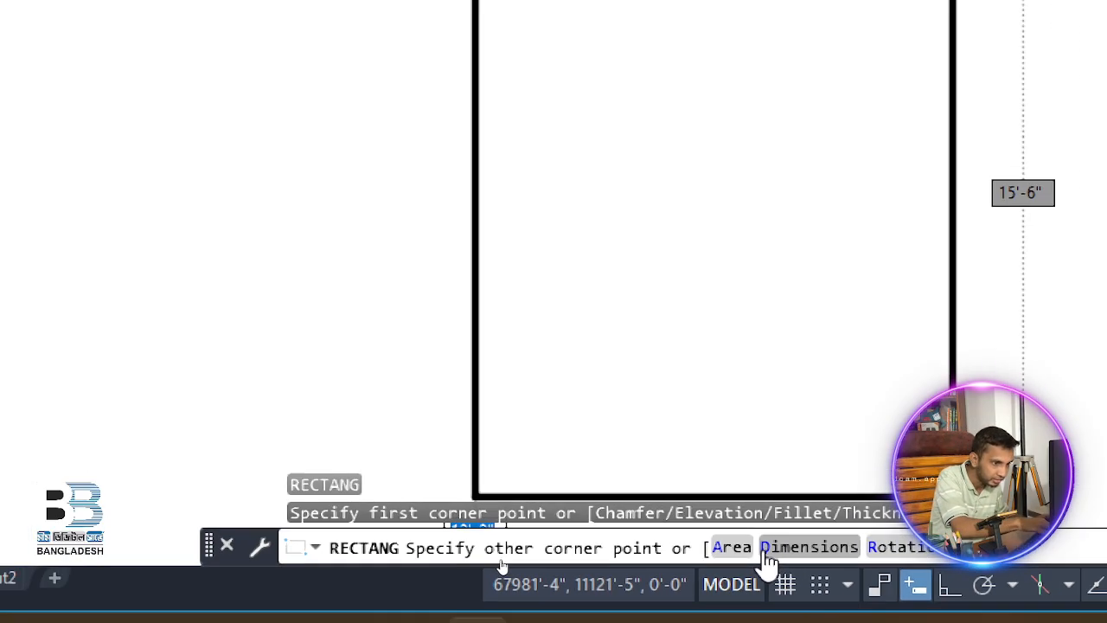
pyautogui.click(765, 555)
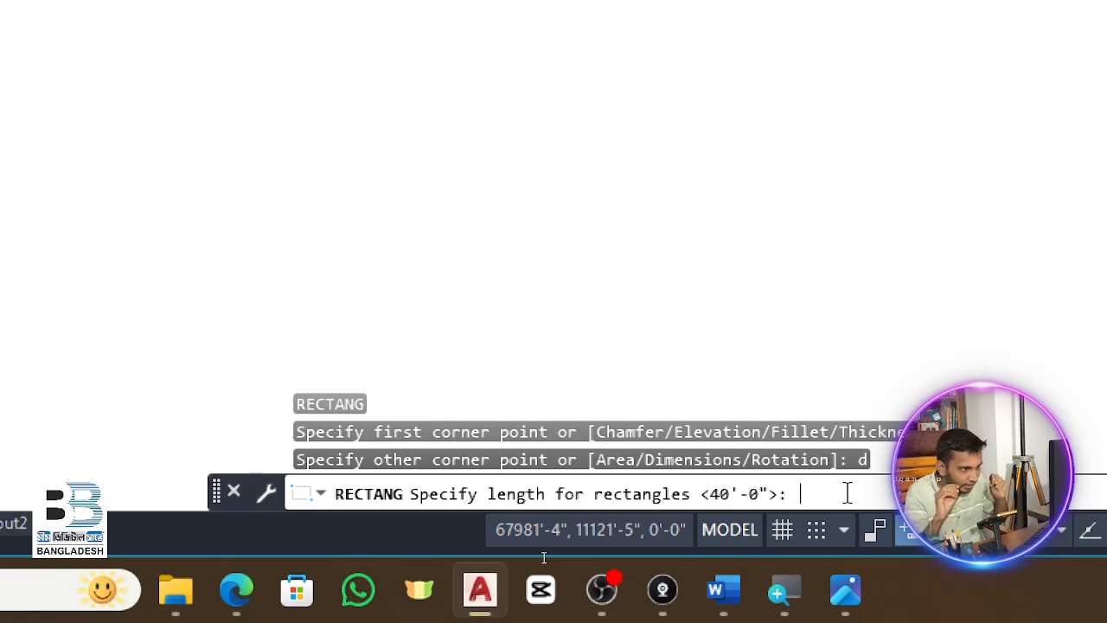
pyautogui.write('80')
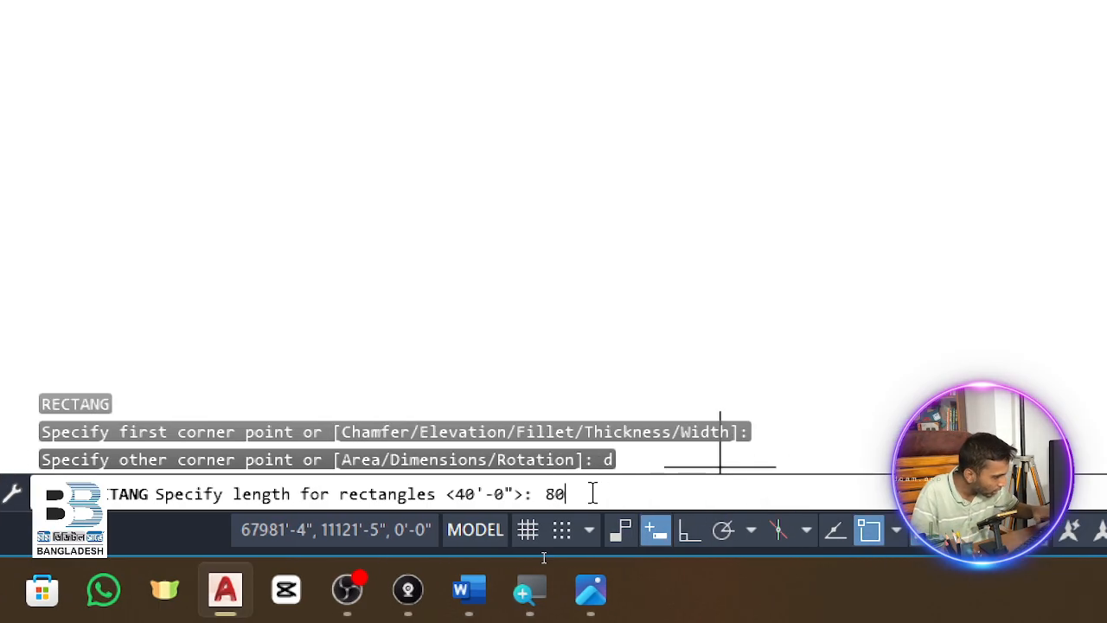
pyautogui.write("'")
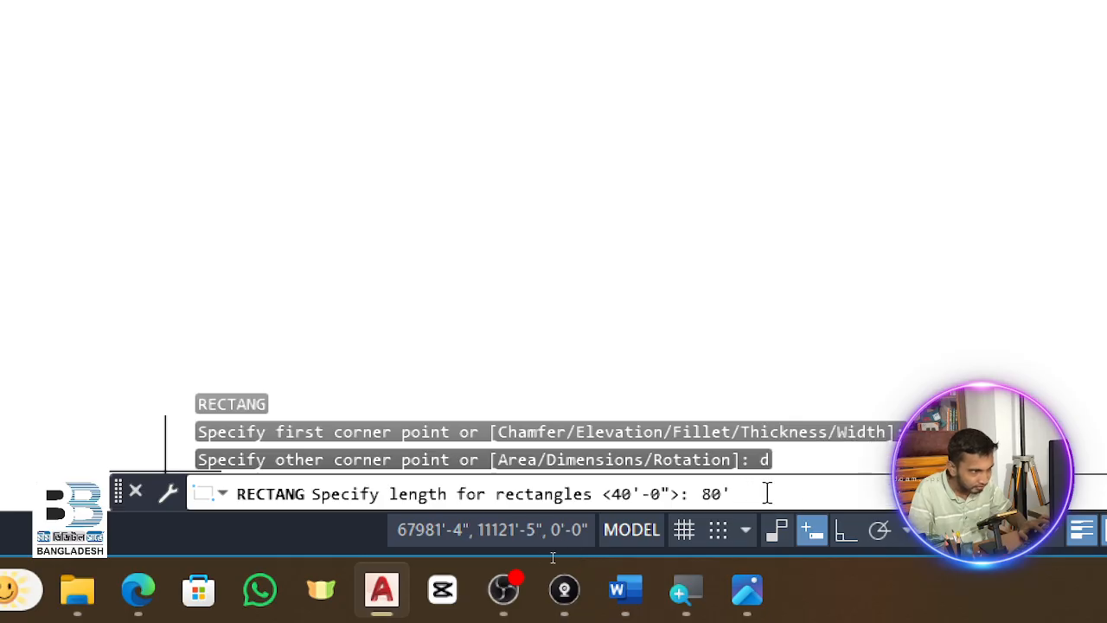
pyautogui.press('Return')
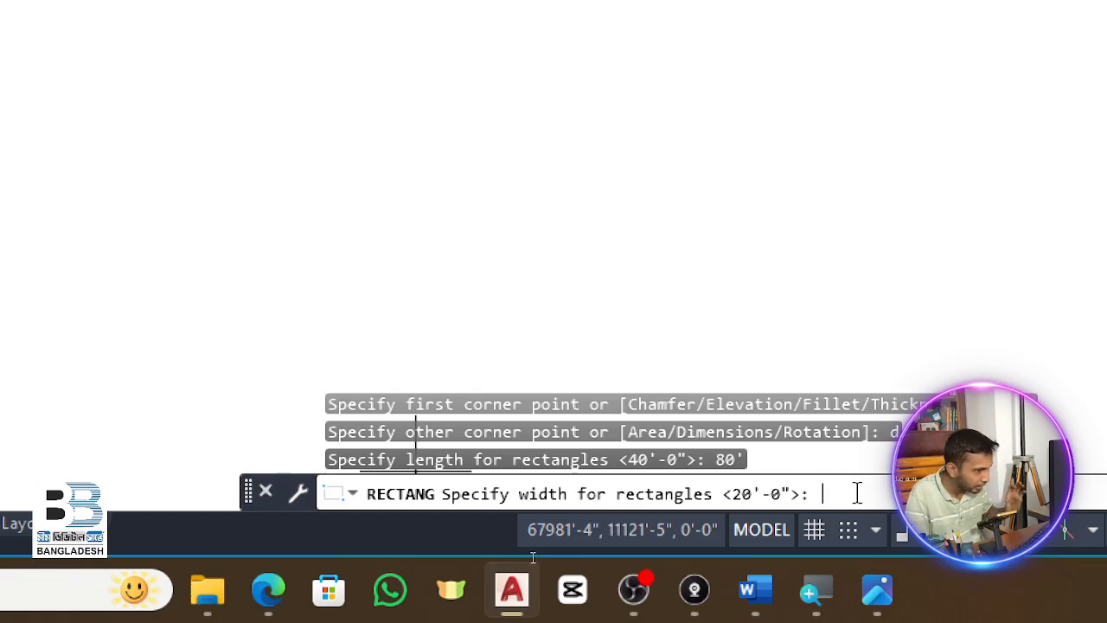
pyautogui.write('4')
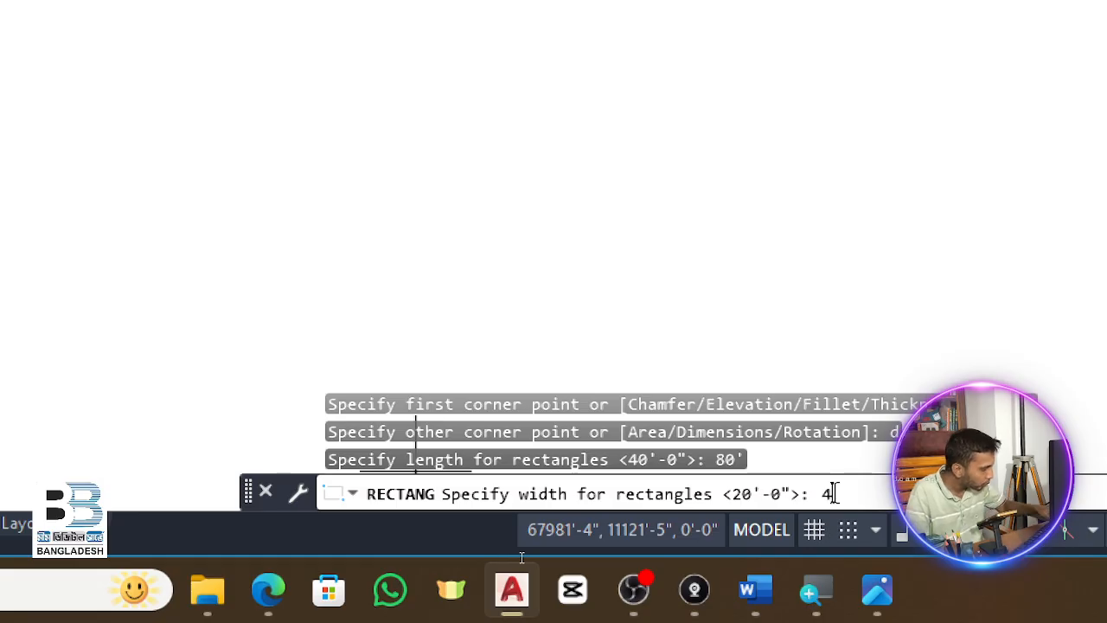
pyautogui.write("0'")
pyautogui.press('Return')
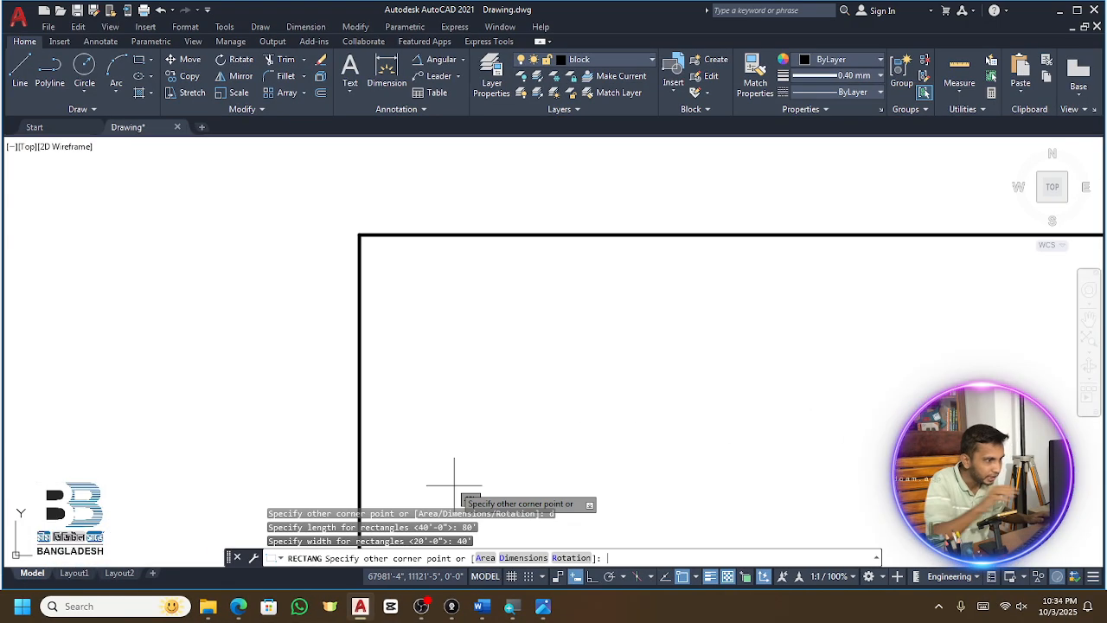
pyautogui.scroll(-5, 532, 350)
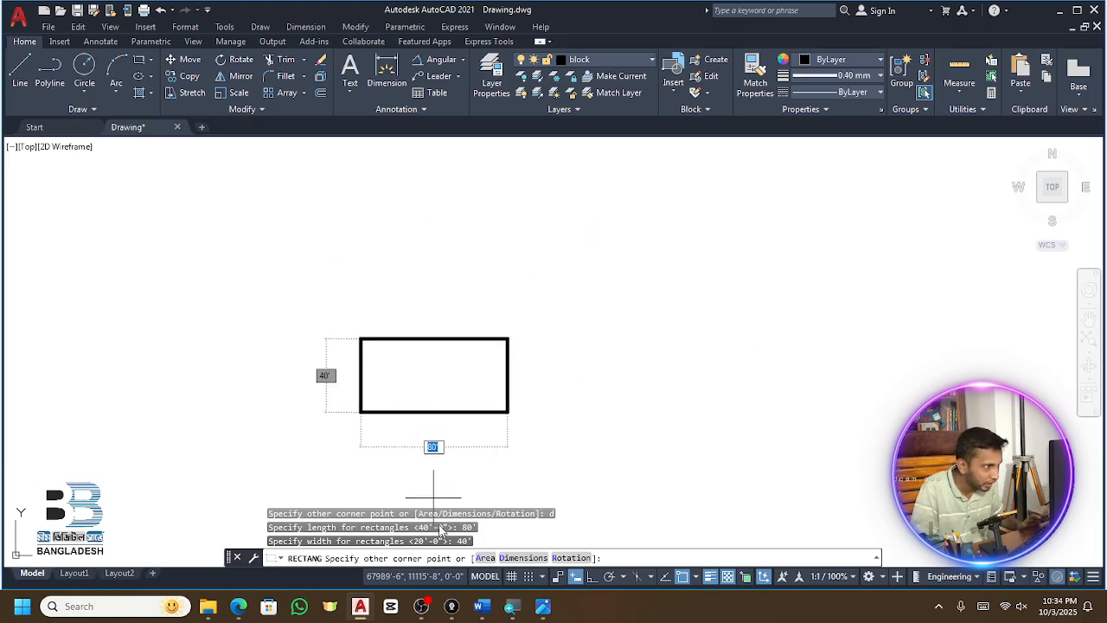
pyautogui.click(650, 439)
pyautogui.scroll(4, 524, 363)
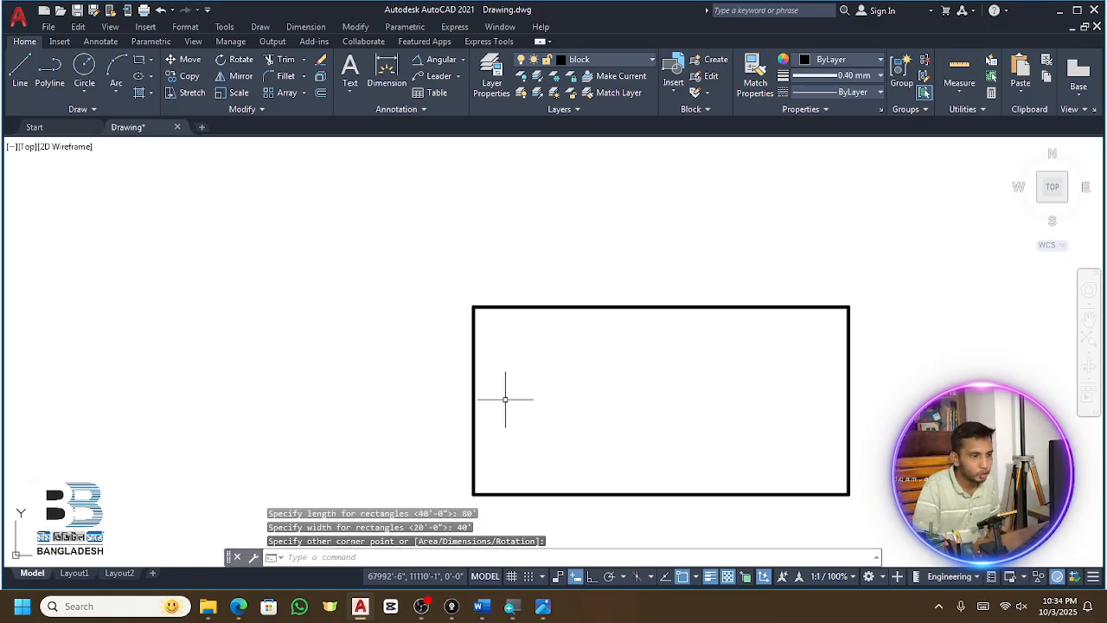
# Select the 80' by 40' rectangle with a crossing window and erase it
pyautogui.scroll(-4, 740, 350)
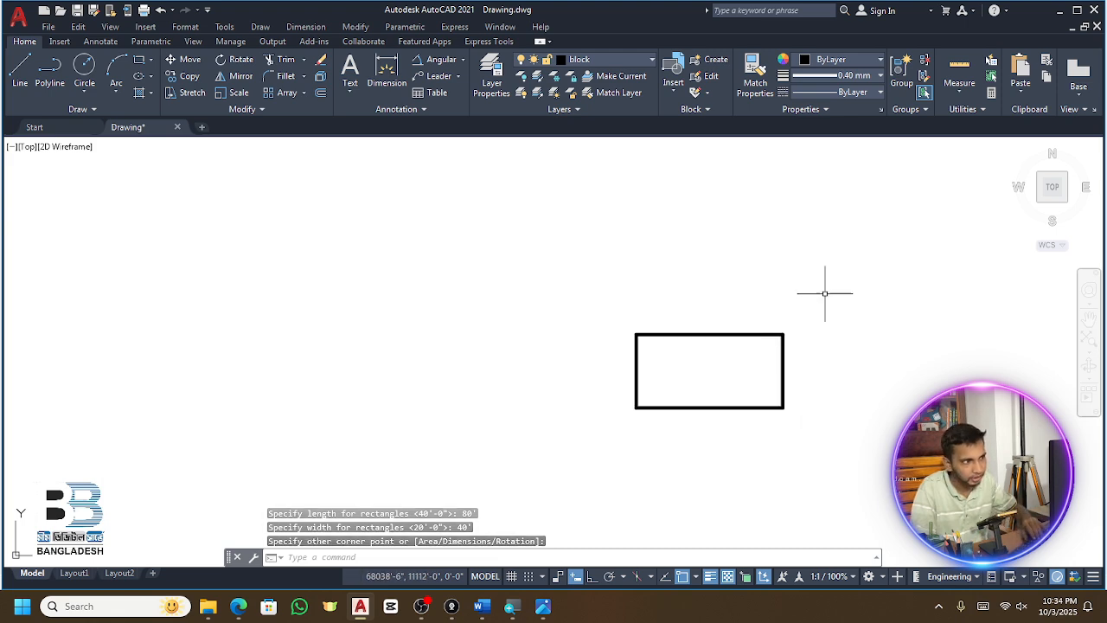
pyautogui.click(826, 289)
pyautogui.click(578, 459)
pyautogui.press('Delete')
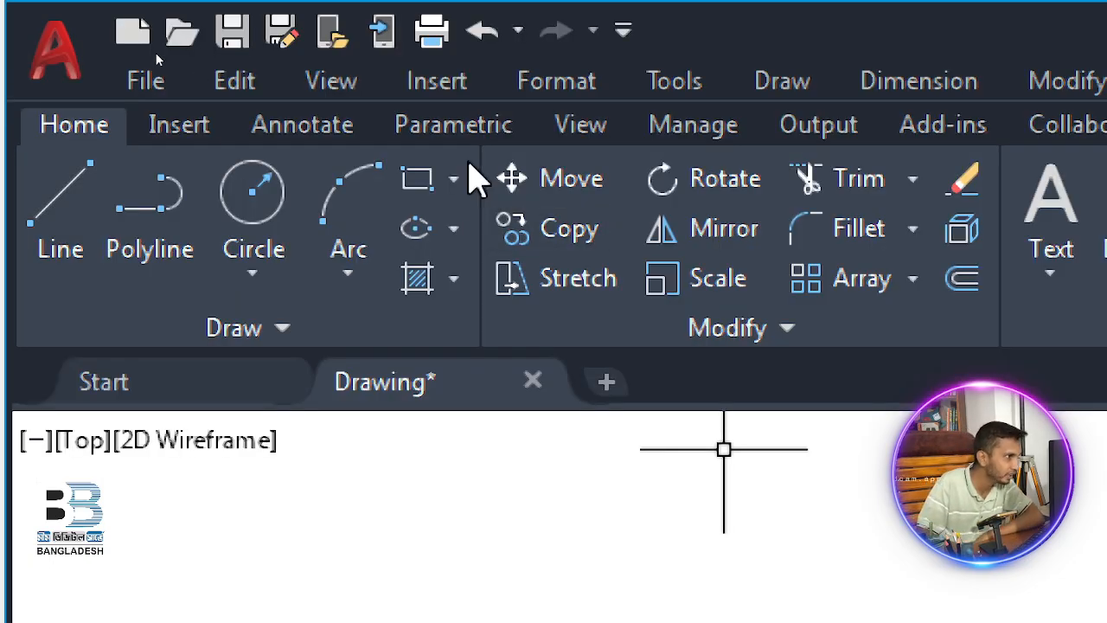
# Start the Rectangle command and place the first corner in the empty drawing area
pyautogui.click(454, 179)
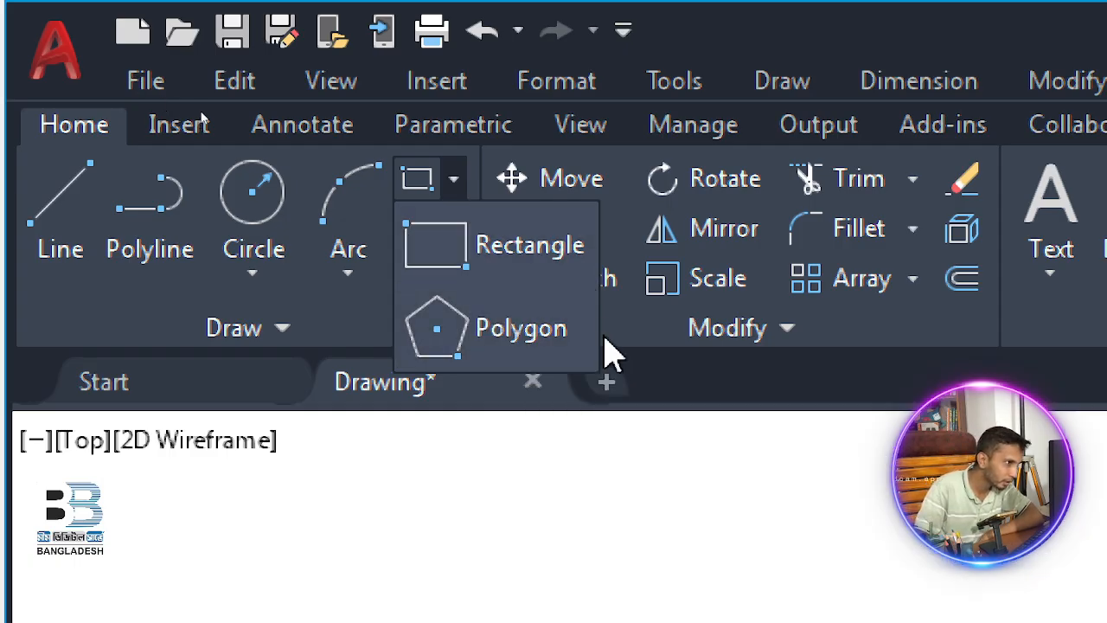
pyautogui.click(453, 180)
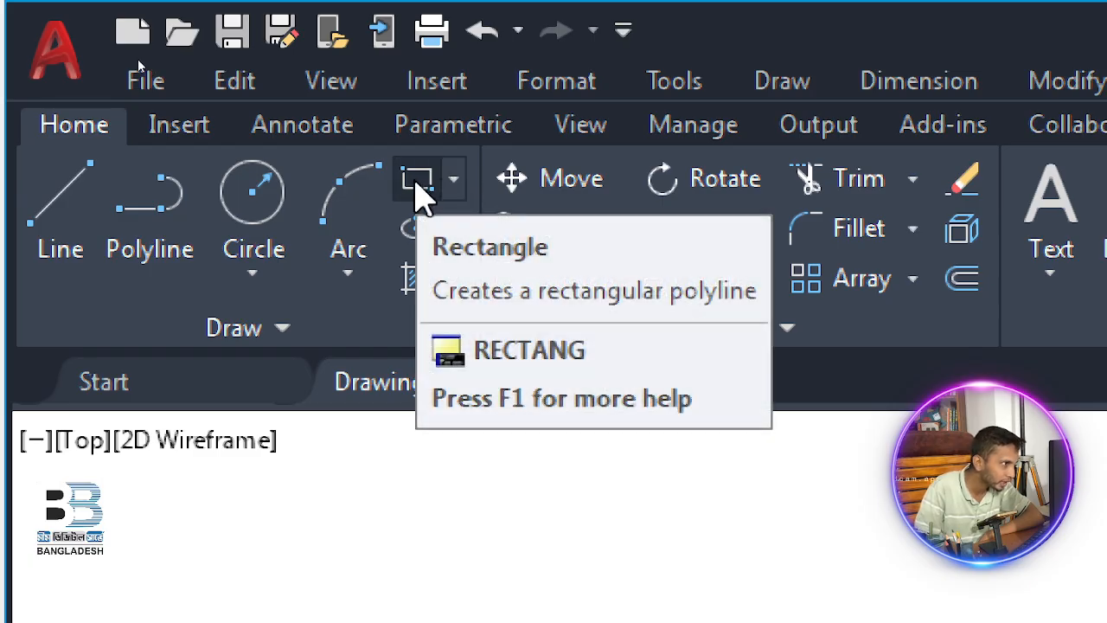
pyautogui.click(417, 183)
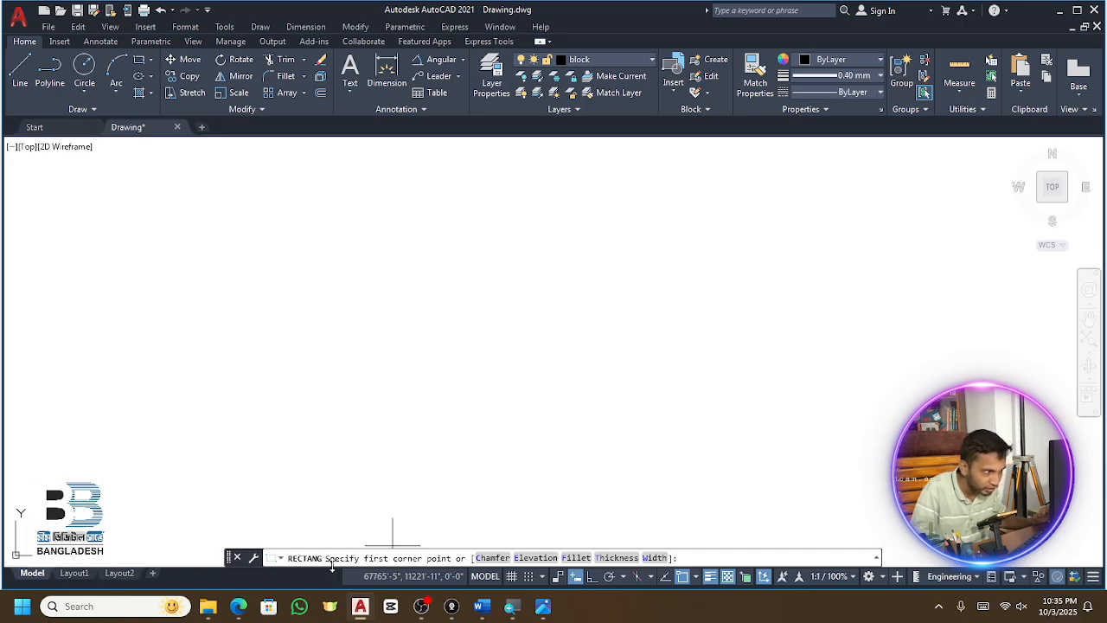
pyautogui.click(295, 245)
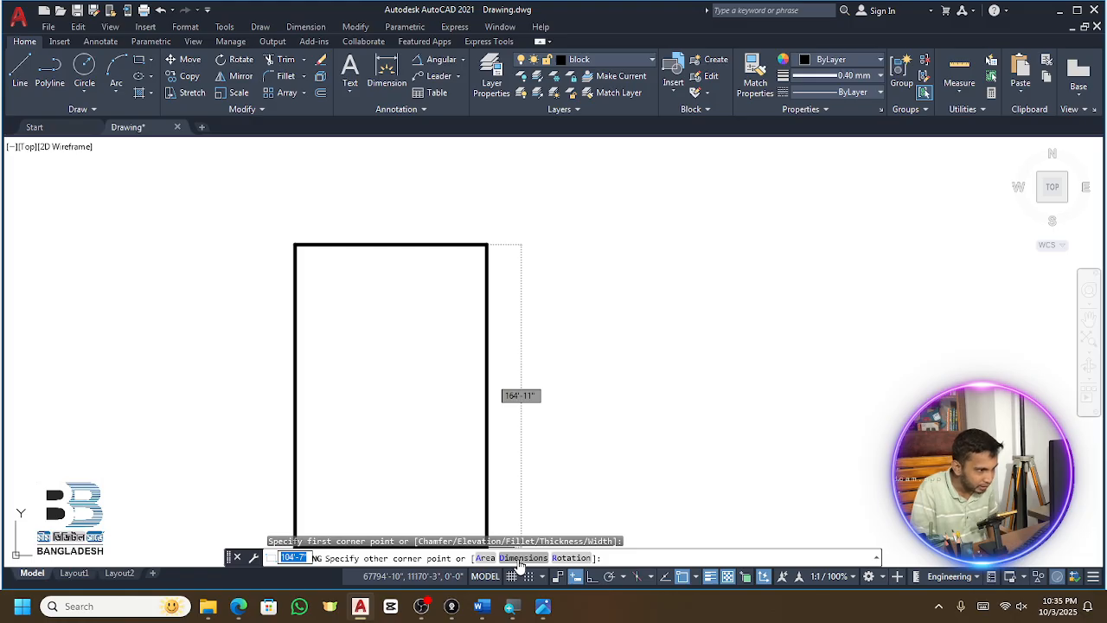
# Use the Dimensions option to set a length of 150' and a width of 80', and place the rectangle southeast of its first corner
pyautogui.moveTo(523, 598)
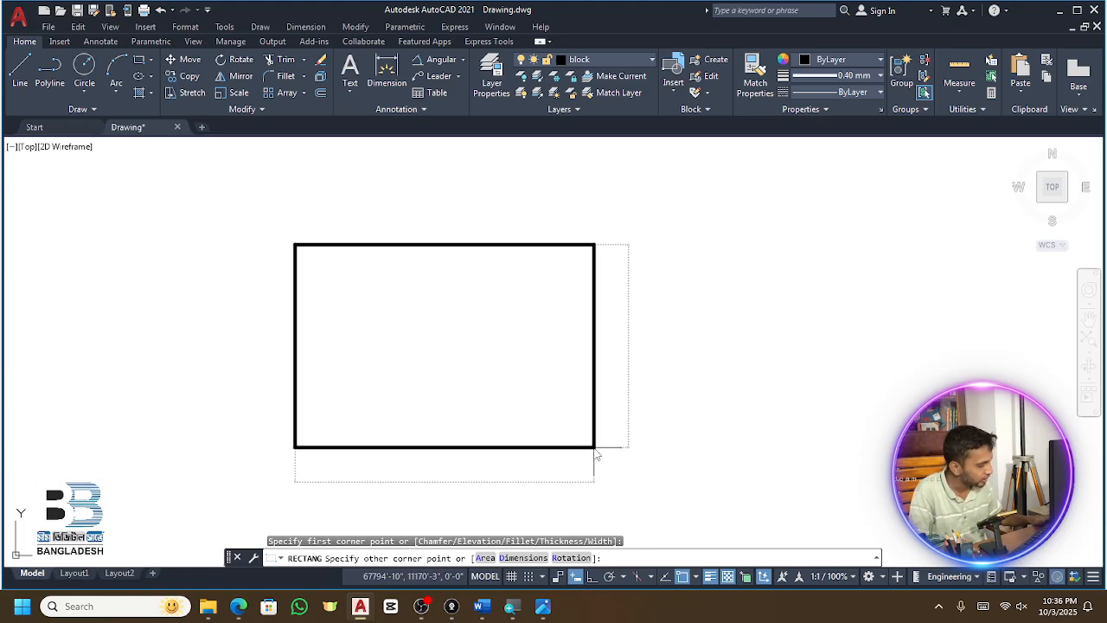
pyautogui.write('d')
pyautogui.press('Return')
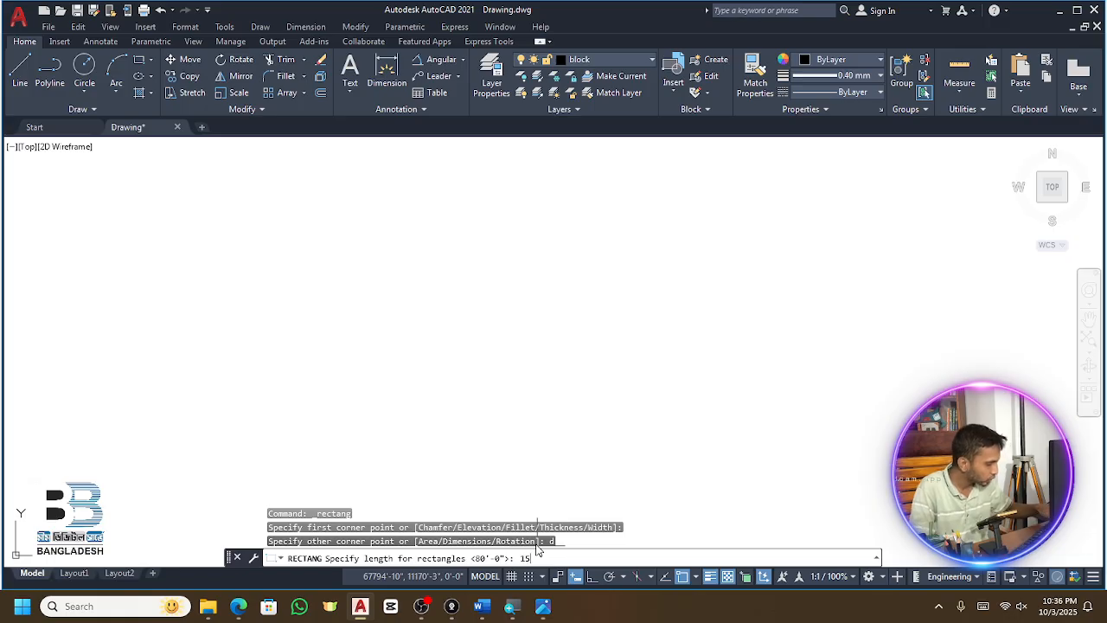
pyautogui.press('Return')
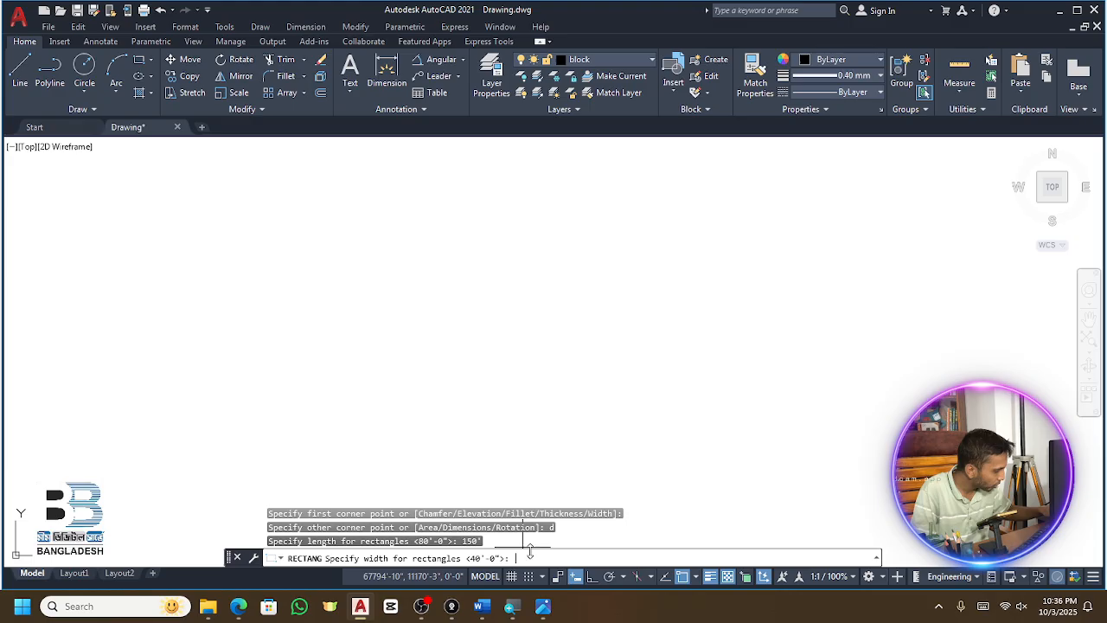
pyautogui.write('80')
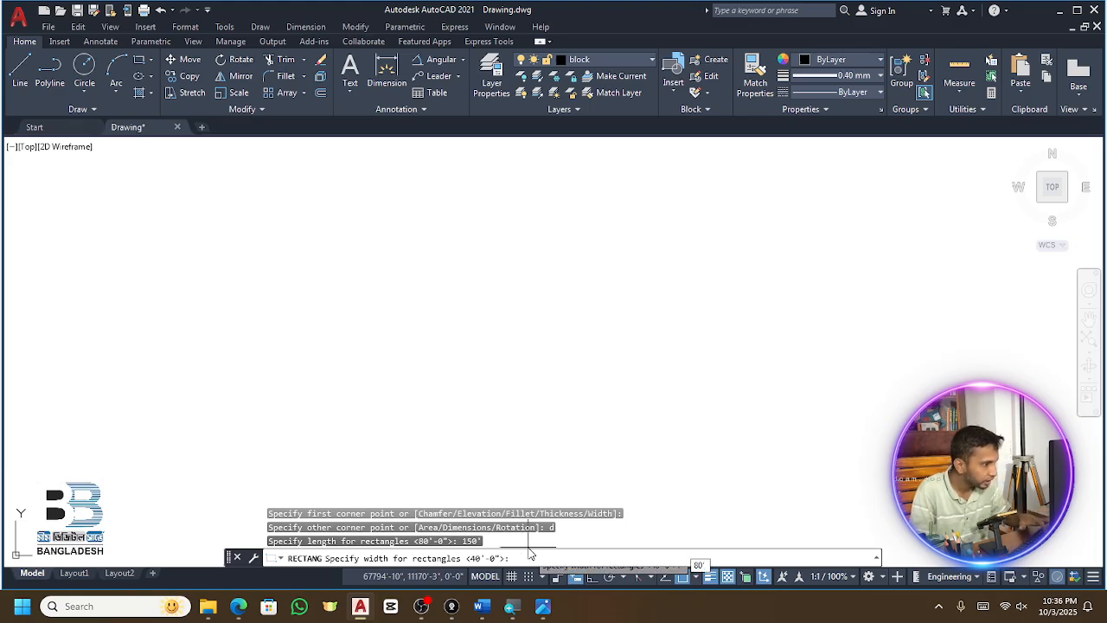
pyautogui.press('Return')
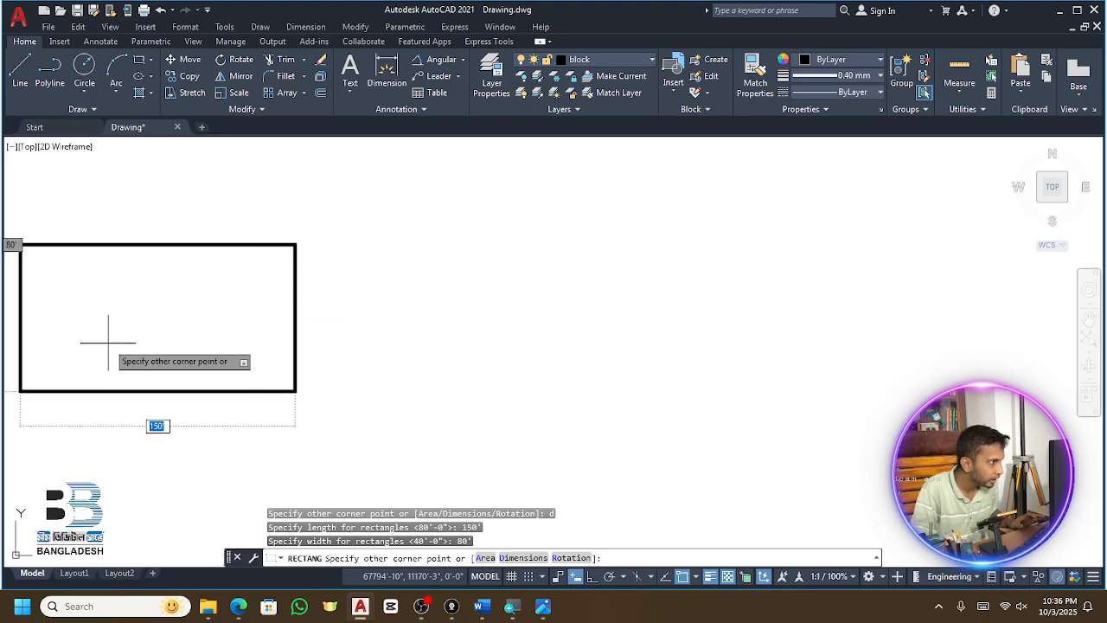
pyautogui.click(497, 367)
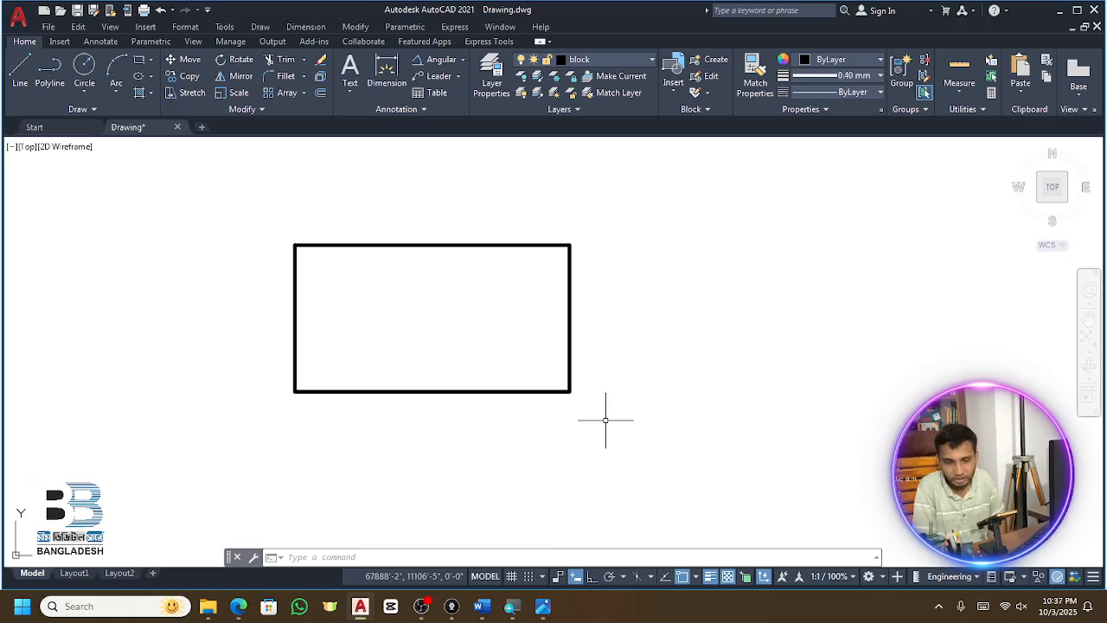
# Select the 150' by 80' rectangle with a crossing window and erase it
pyautogui.scroll(-2, 672, 346)
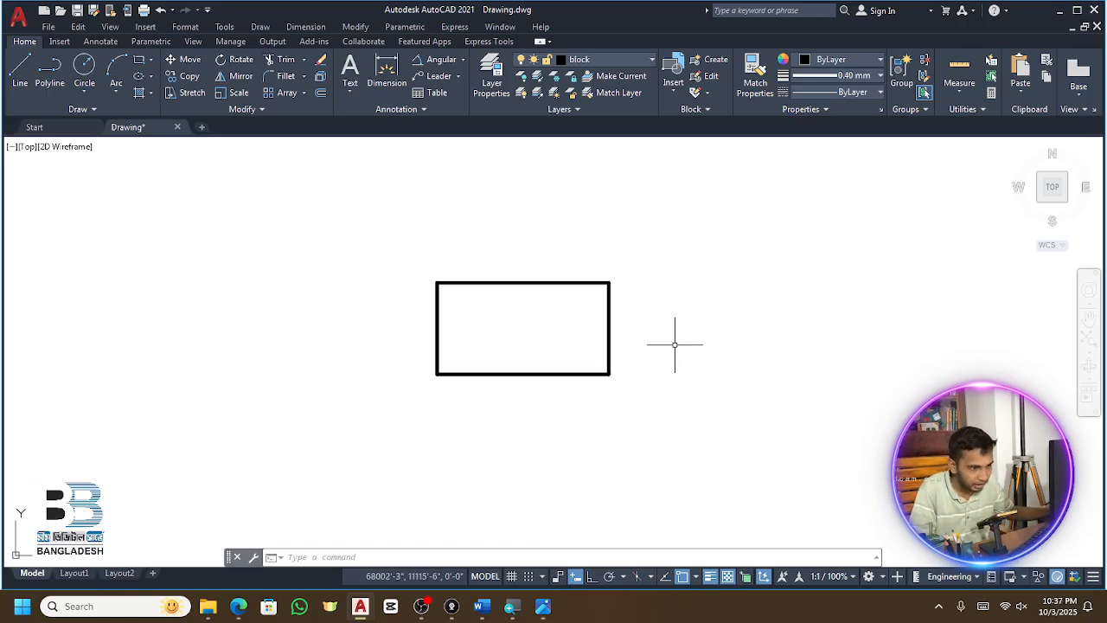
pyautogui.scroll(4, 479, 315)
pyautogui.press('Escape')
pyautogui.click(873, 198)
pyautogui.click(294, 529)
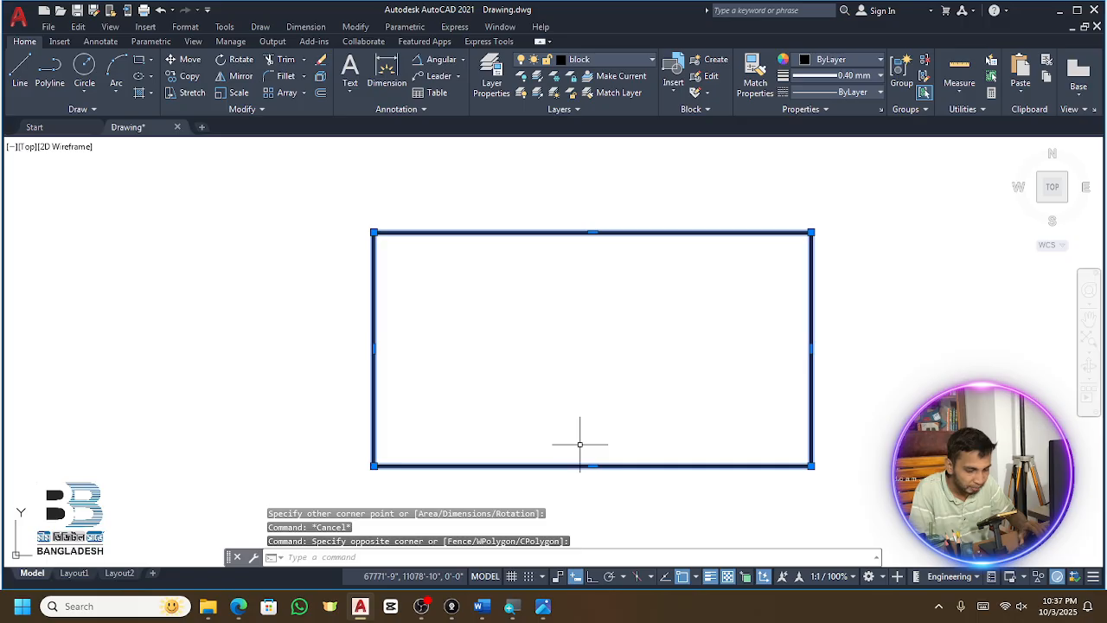
pyautogui.press('Delete')
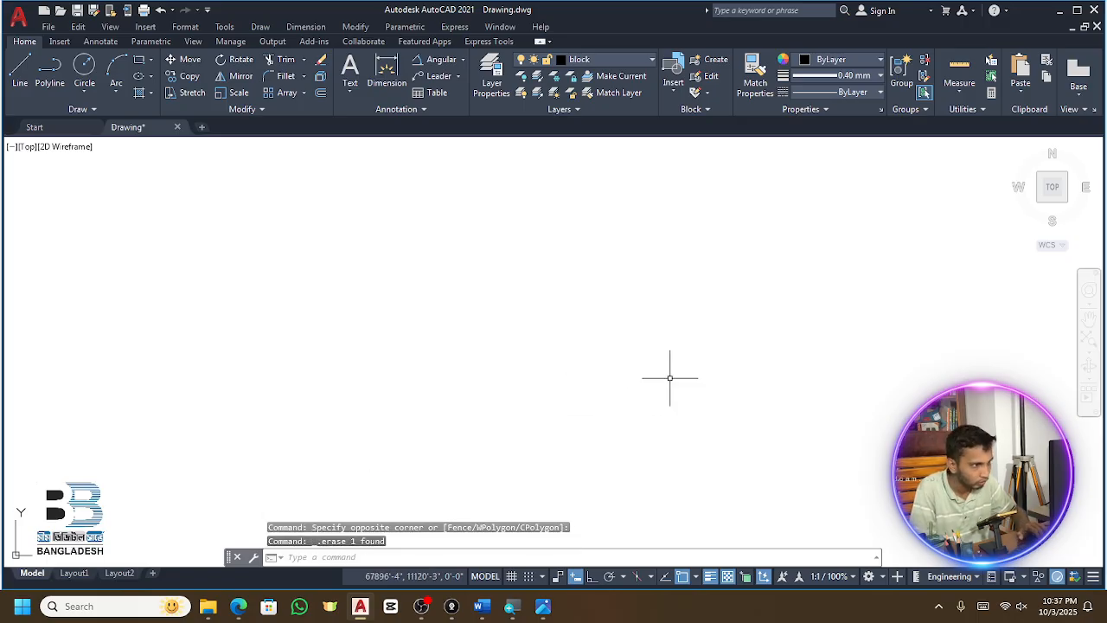
# Start the Rectangle command and place the first corner near the middle of the empty drawing area
pyautogui.press('Escape')
pyautogui.press('Escape')
pyautogui.press('Escape')
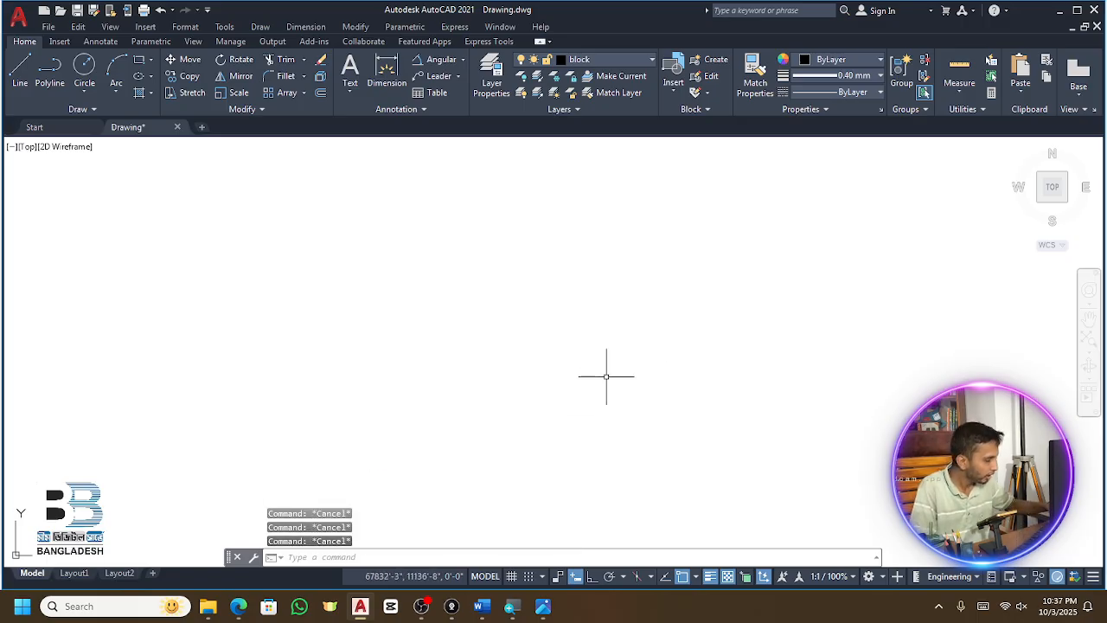
pyautogui.click(136, 65)
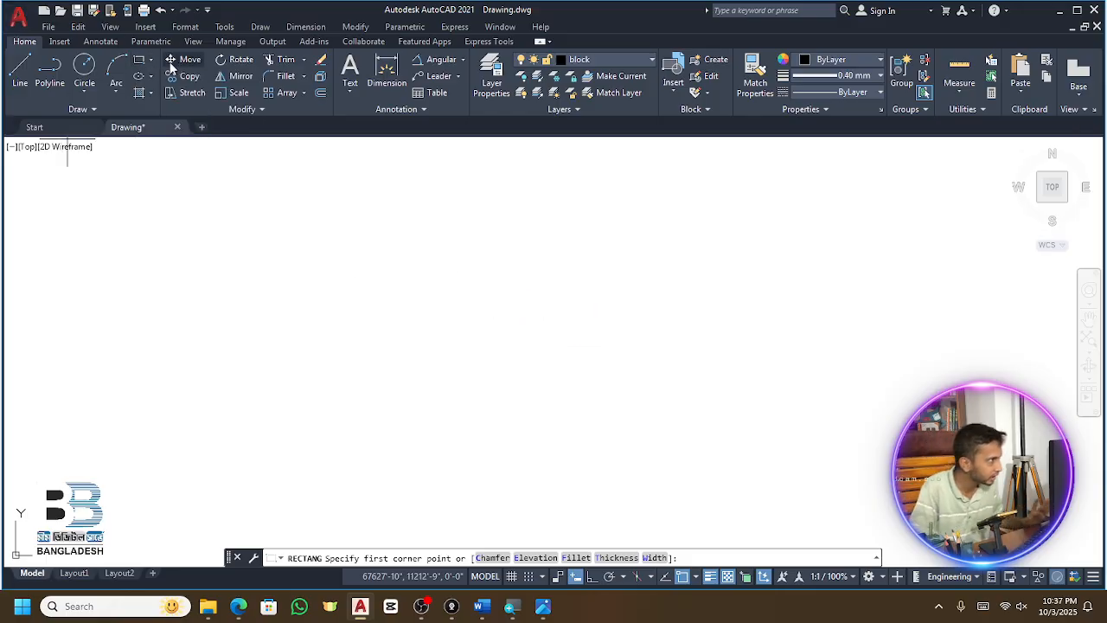
pyautogui.click(136, 65)
pyautogui.click(441, 273)
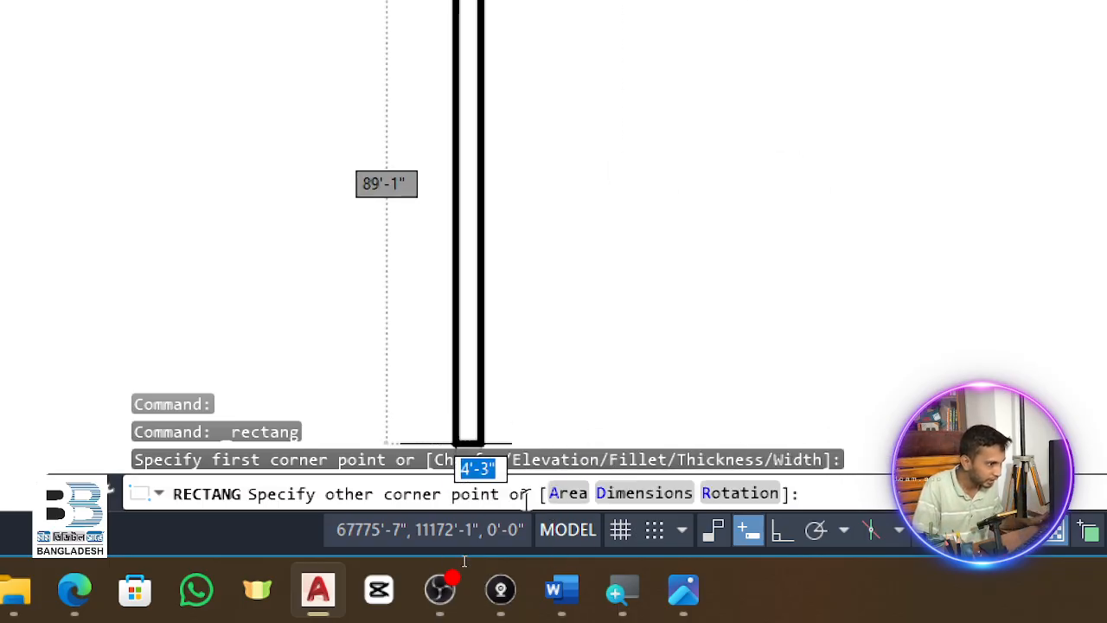
# Use the Area option to create the rectangle with an area of 28800 square inches, calculated from a width of 10'
pyautogui.click(575, 499)
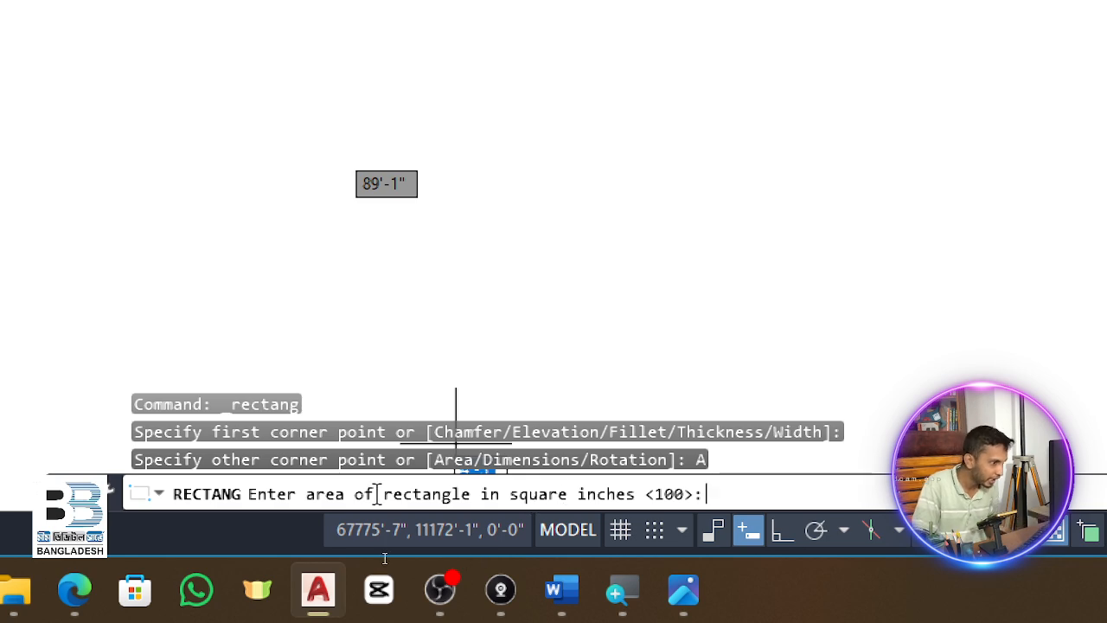
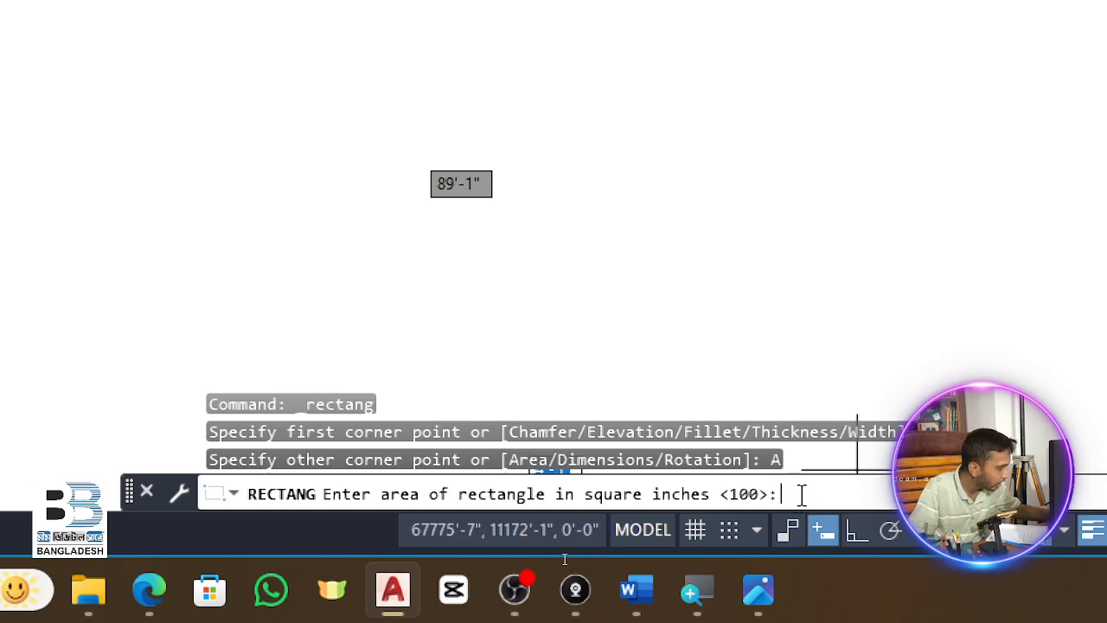
pyautogui.write('28')
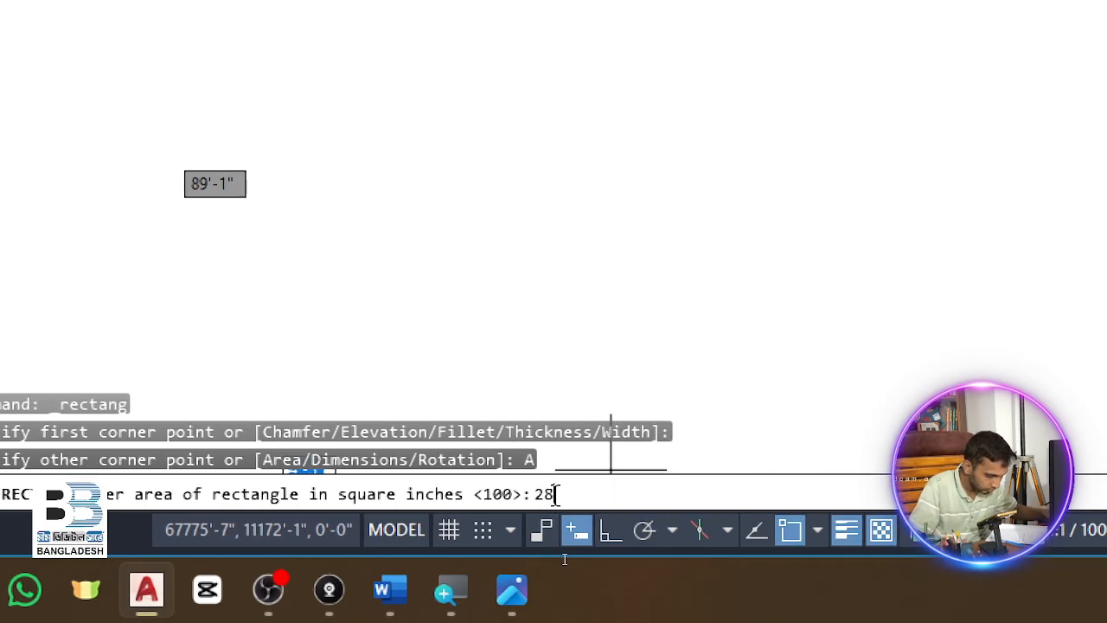
pyautogui.write('300')
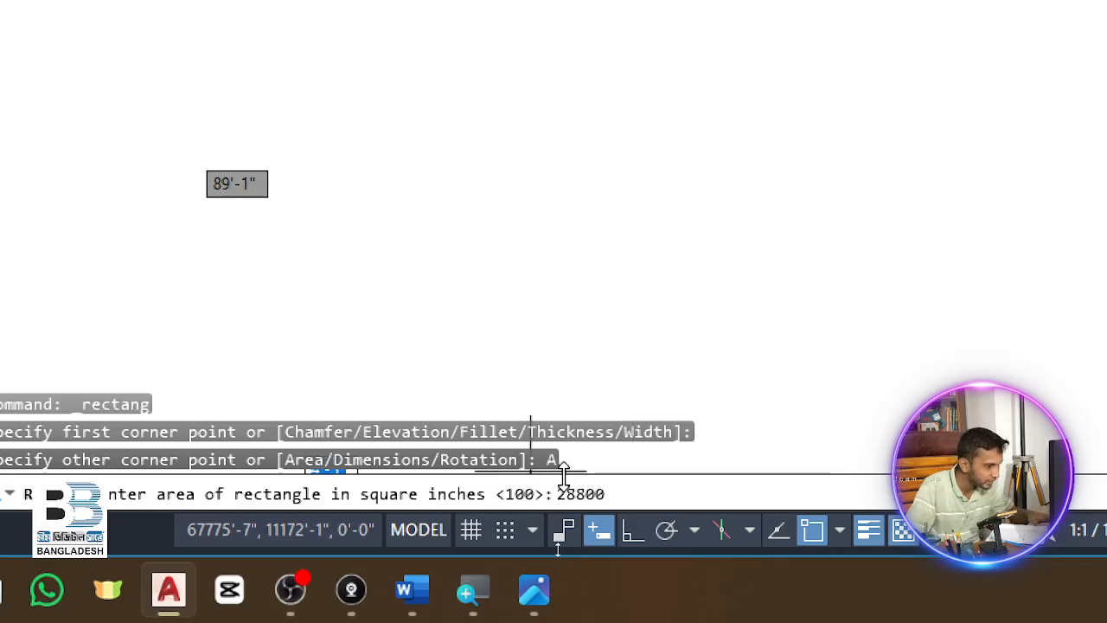
pyautogui.press('Return')
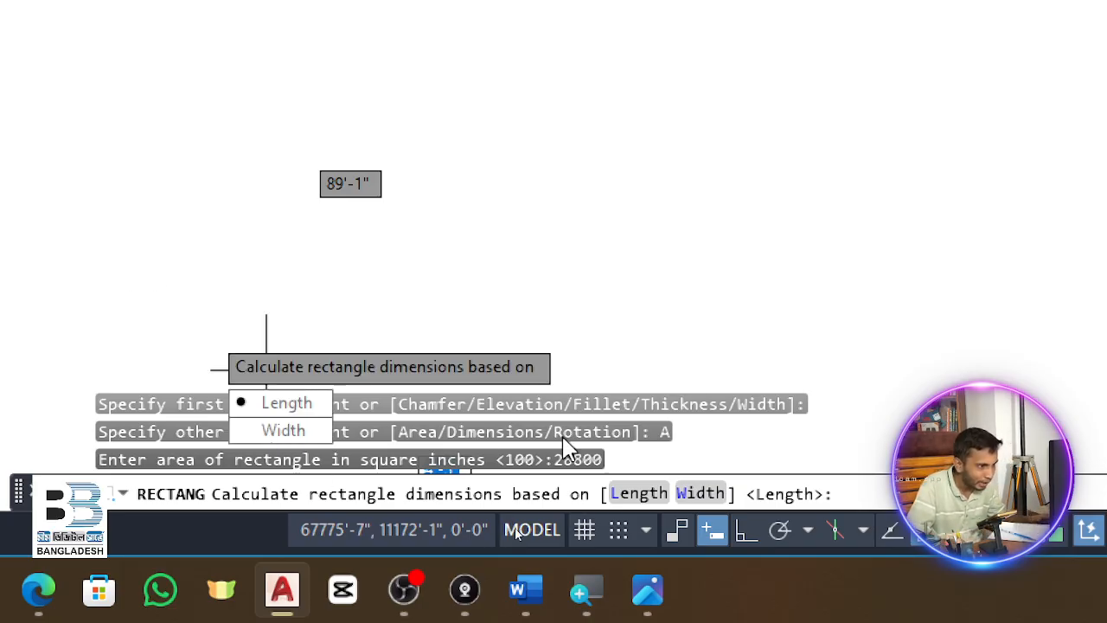
pyautogui.click(698, 495)
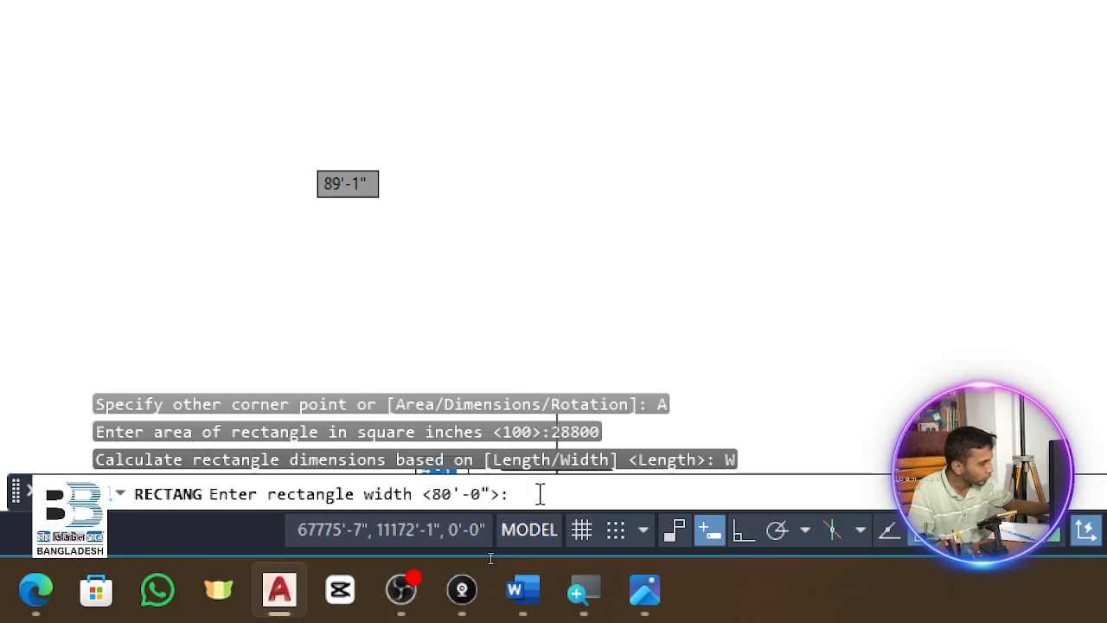
pyautogui.write('10')
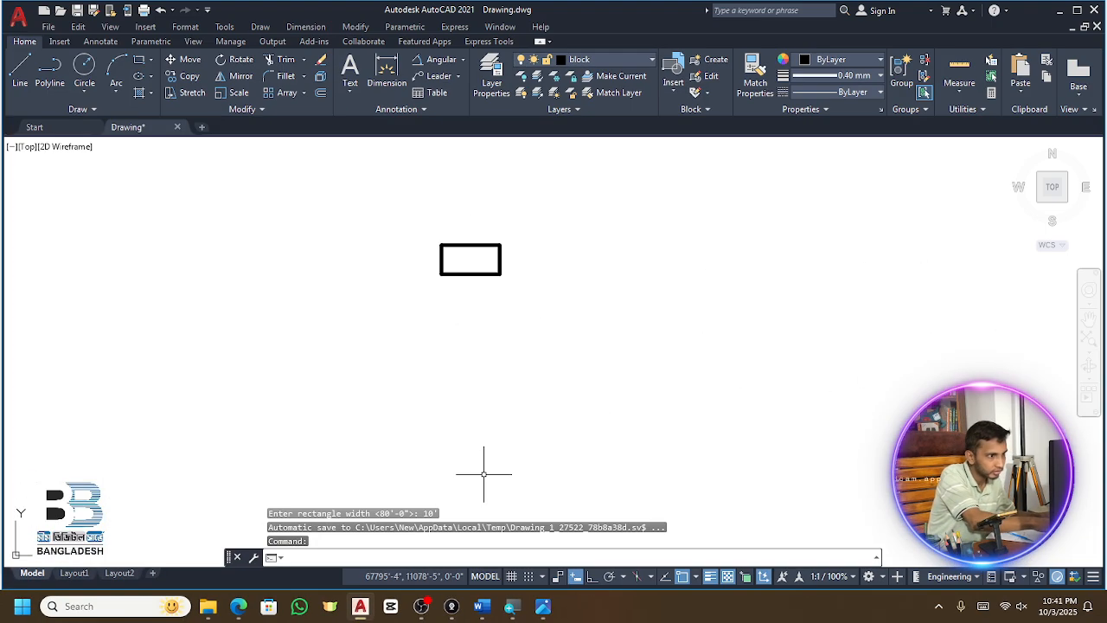
pyautogui.click(547, 279)
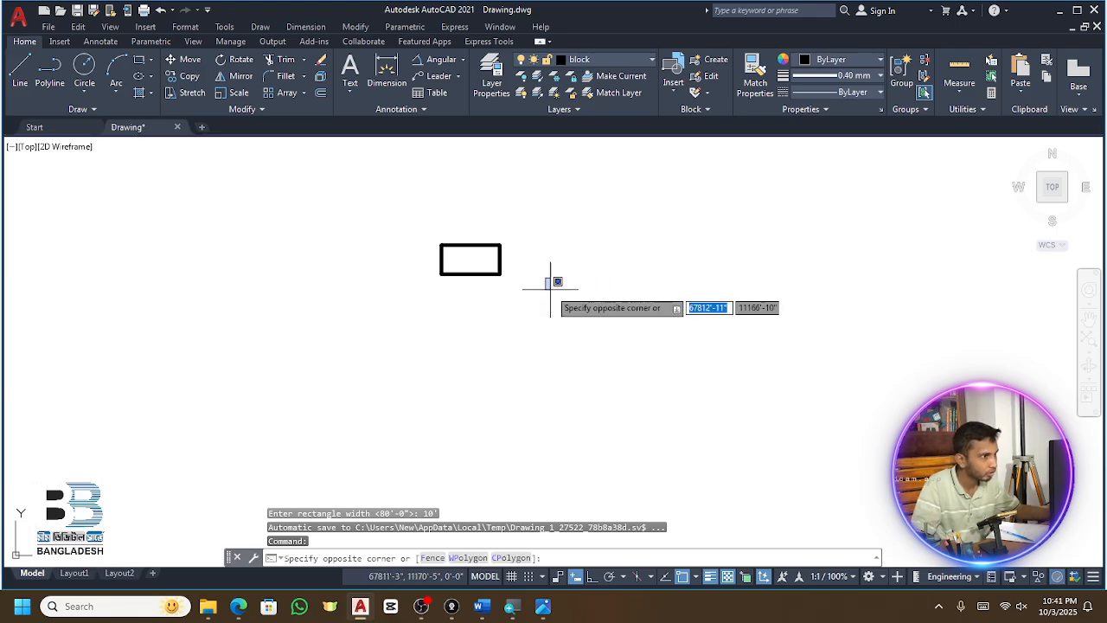
pyautogui.click(605, 307)
pyautogui.scroll(4, 495, 265)
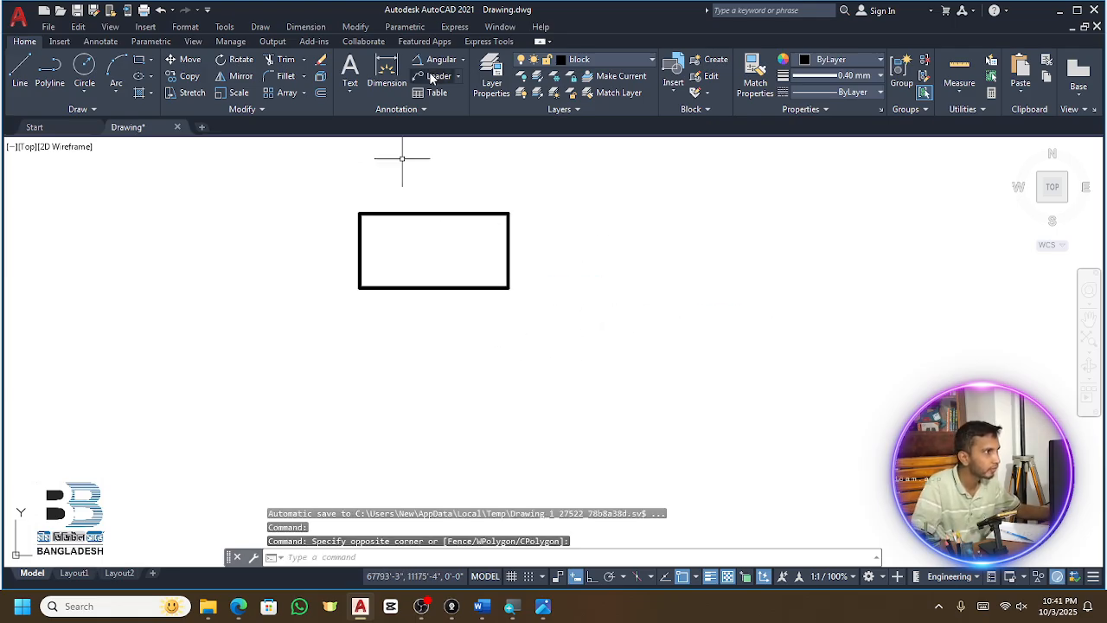
pyautogui.click(382, 66)
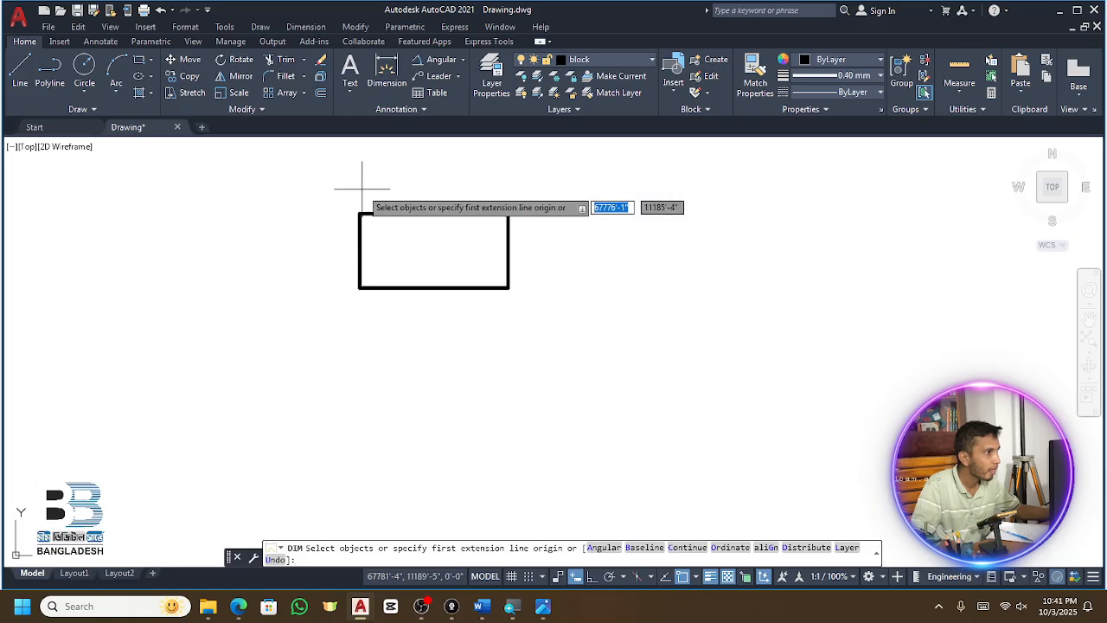
pyautogui.click(359, 212)
pyautogui.click(508, 213)
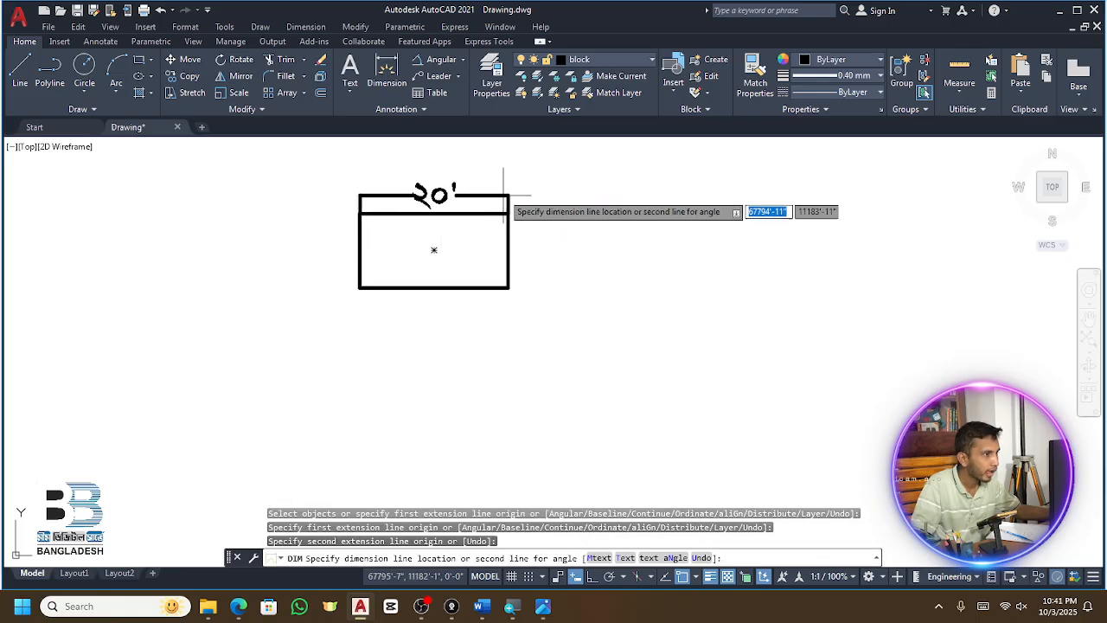
pyautogui.press('Escape')
# Dimension the rectangle's right side and top edge, placing both dimension lines outside the rectangle
pyautogui.click(387, 66)
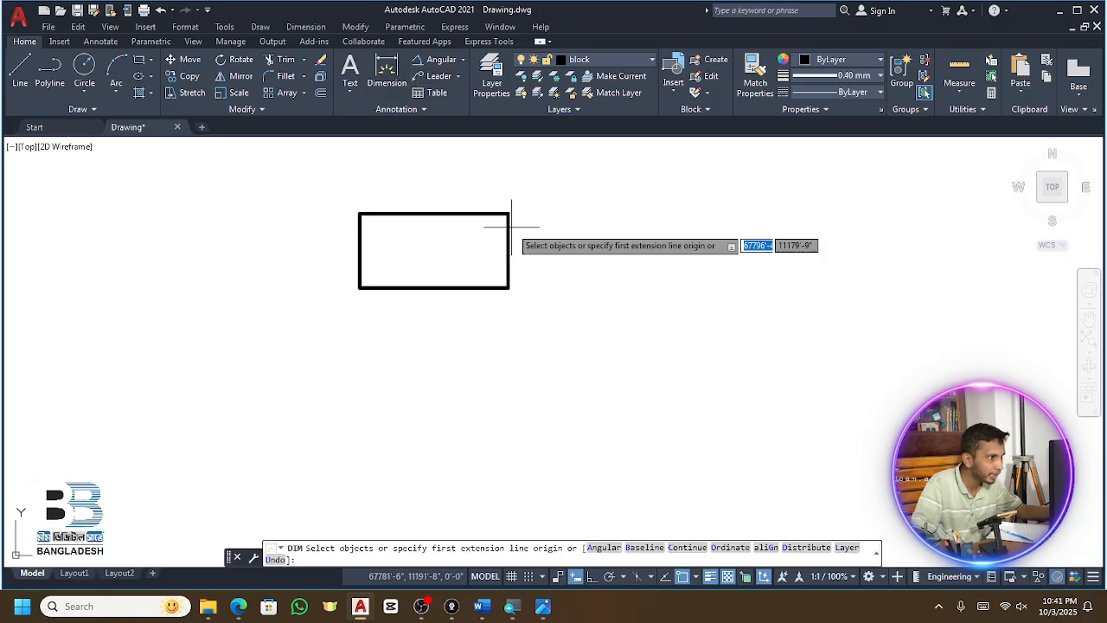
pyautogui.click(509, 213)
pyautogui.click(509, 288)
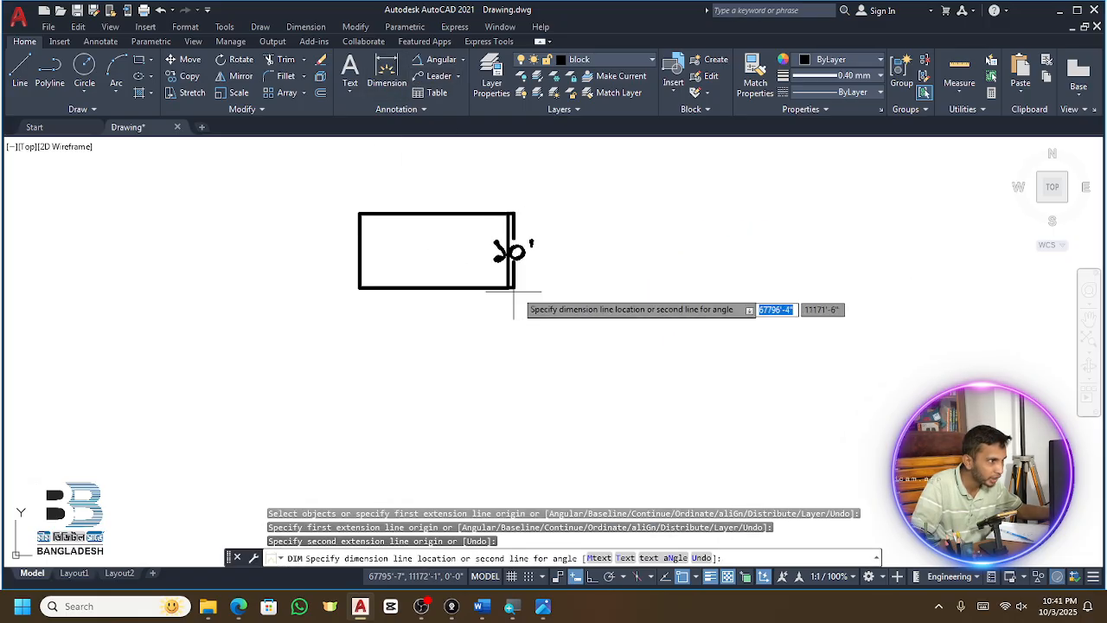
pyautogui.click(544, 276)
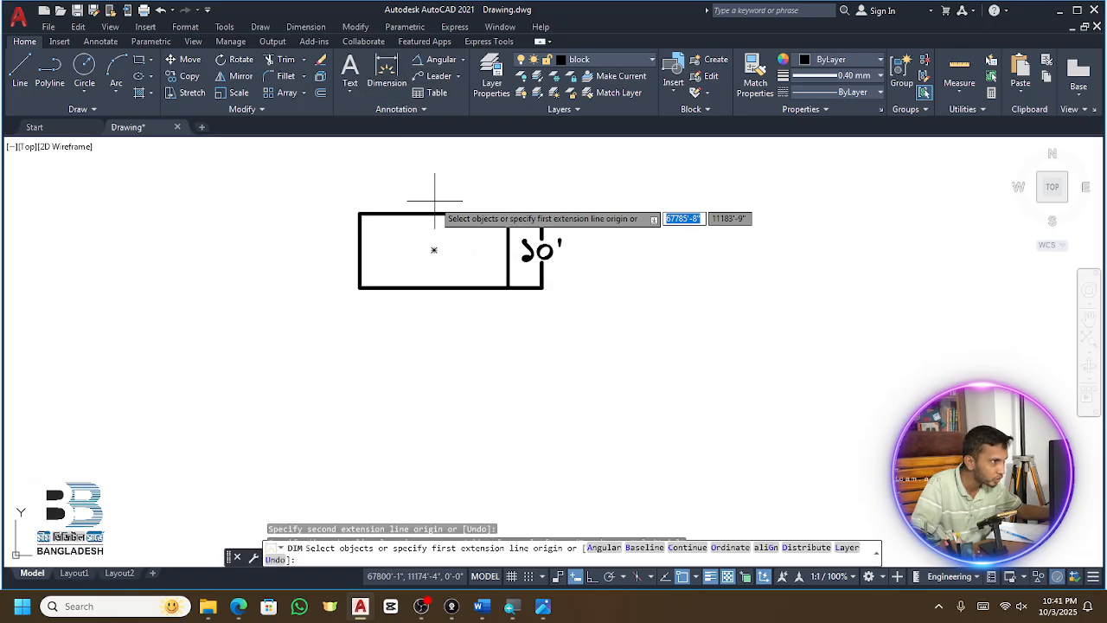
pyautogui.click(359, 214)
pyautogui.click(509, 213)
pyautogui.click(505, 177)
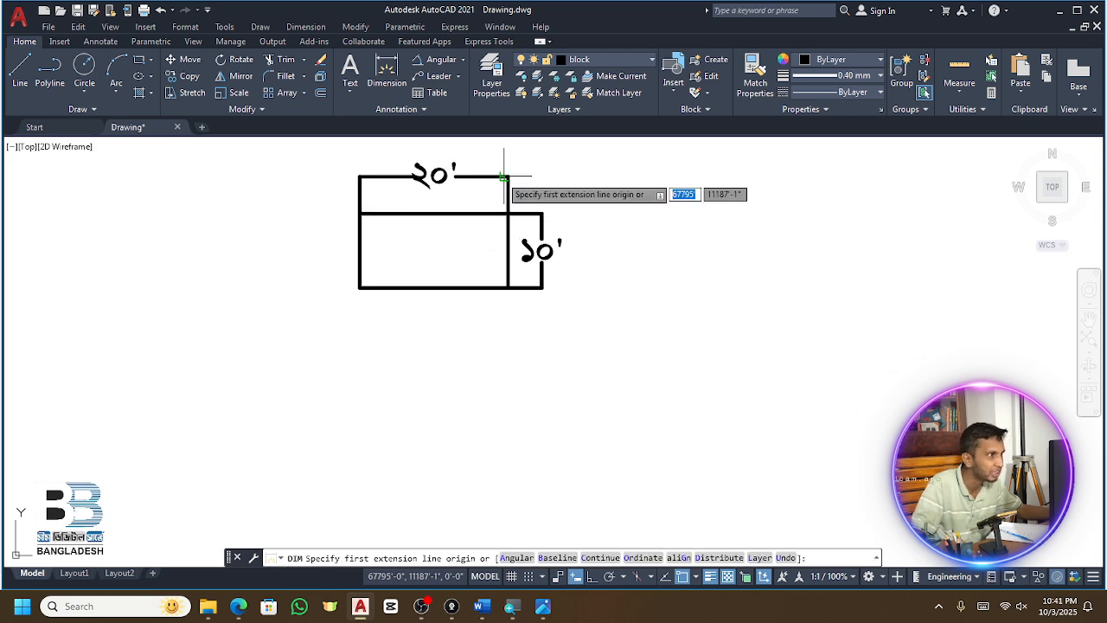
pyautogui.press('Escape')
# Select only the rectangle and list its properties with the LI command to check its area
pyautogui.click(476, 201)
pyautogui.click(446, 252)
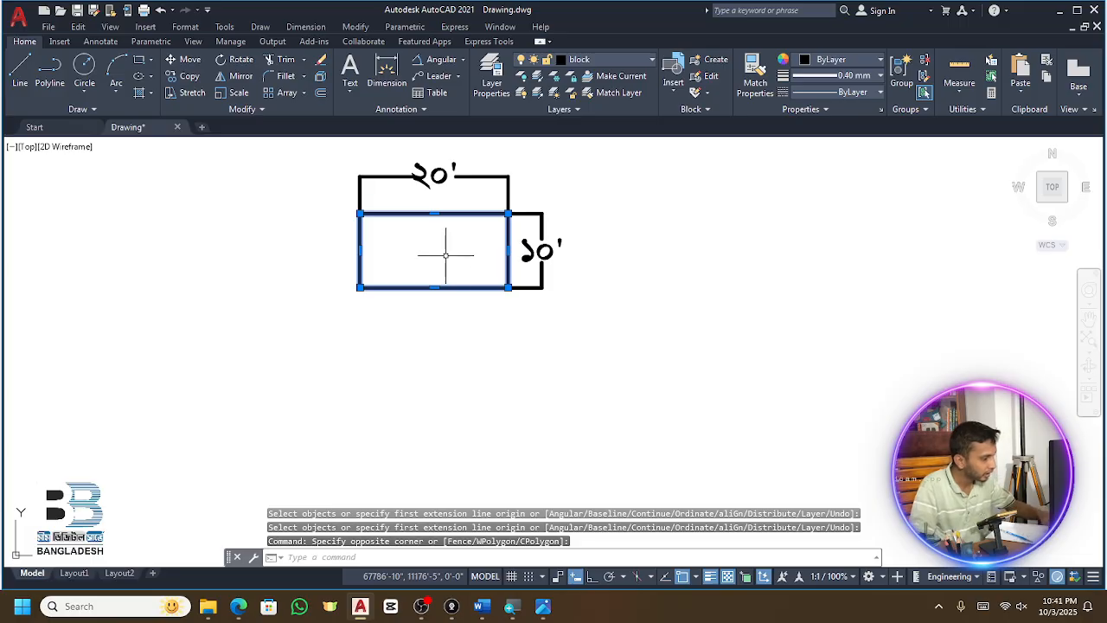
pyautogui.write('LI')
pyautogui.press('Return')
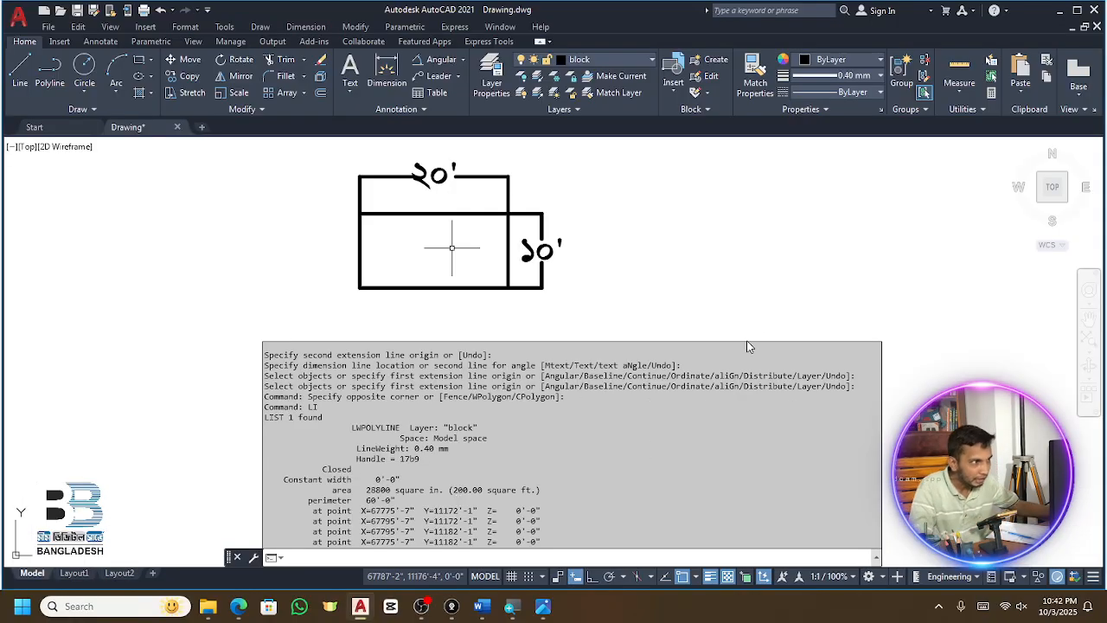
pyautogui.press('F2')
pyautogui.press('Escape')
# Select the rectangle and both of its dimensions with a crossing window and erase them
pyautogui.scroll(2, 476, 197)
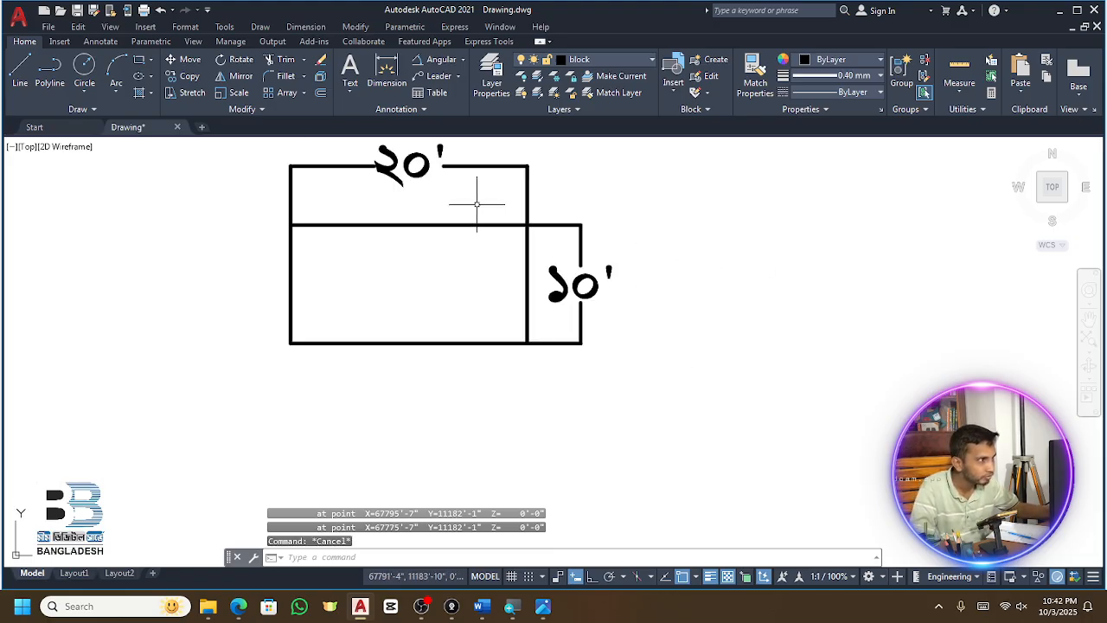
pyautogui.scroll(2, 477, 204)
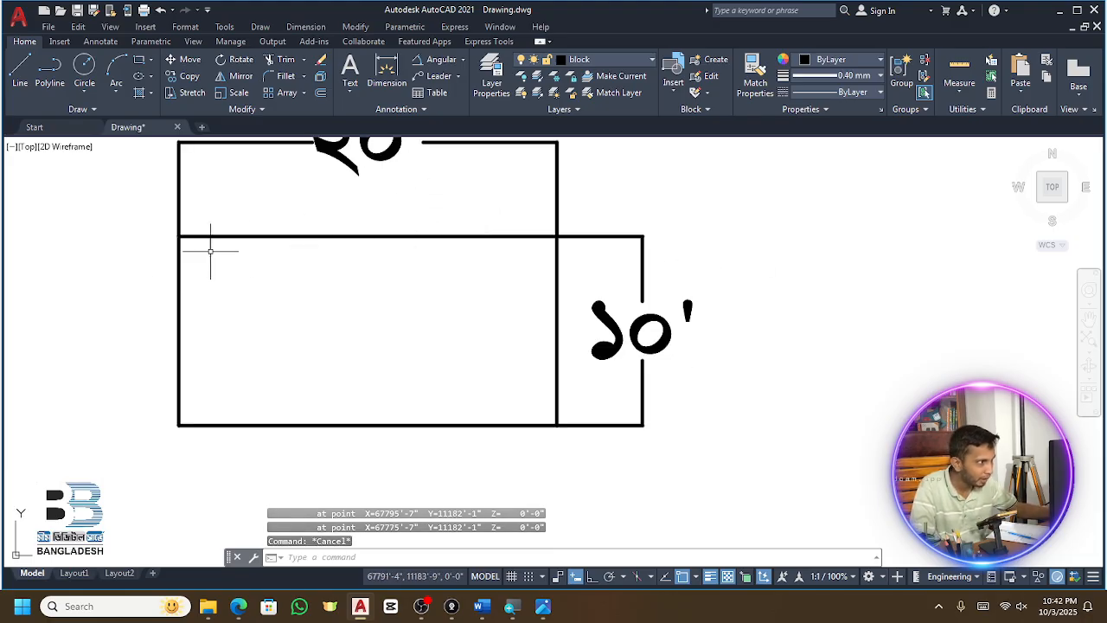
pyautogui.scroll(-2, 584, 342)
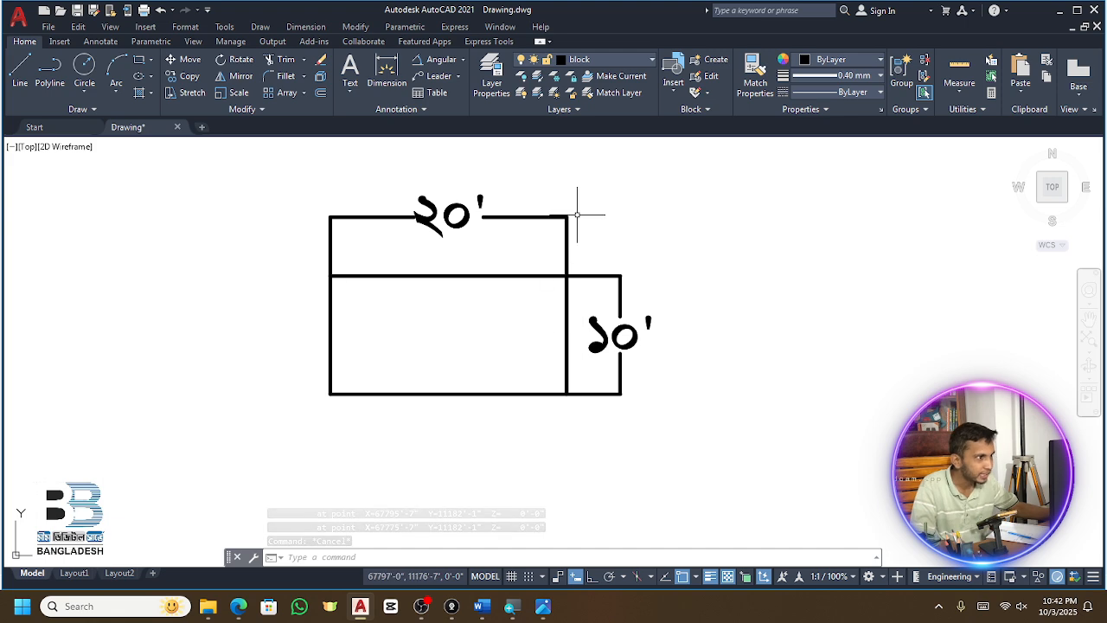
pyautogui.click(643, 210)
pyautogui.click(520, 316)
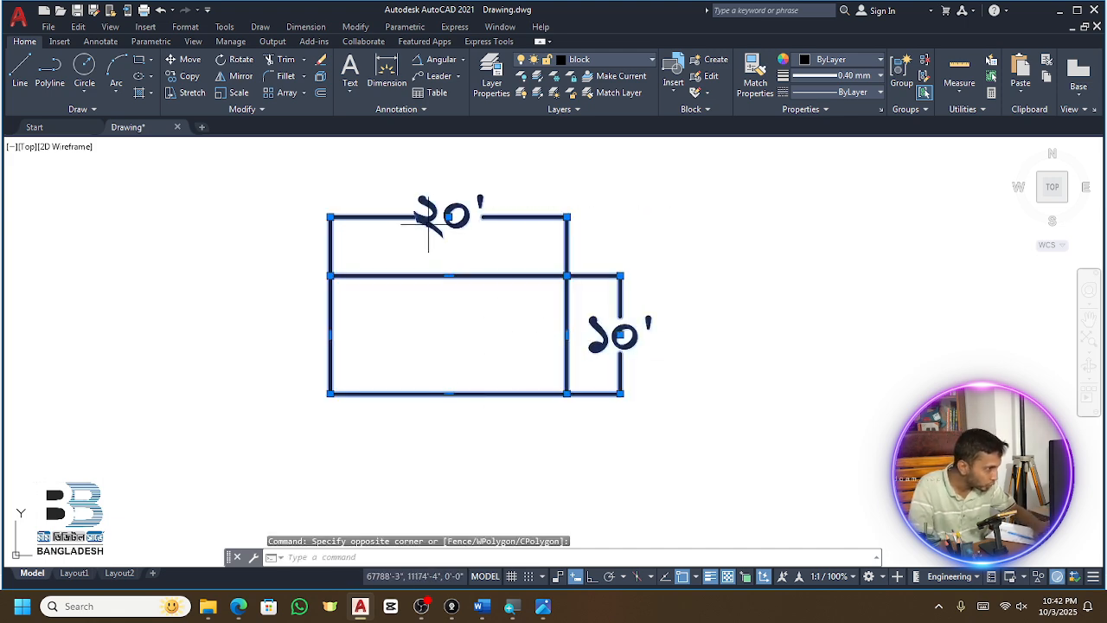
pyautogui.press('Delete')
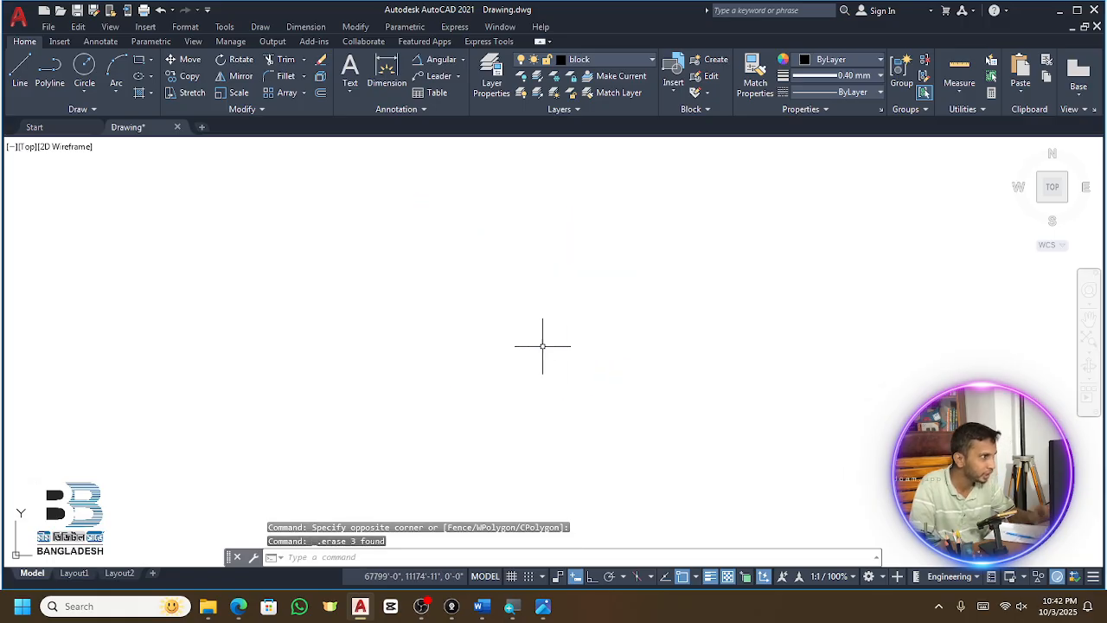
# Start another rectangle in the empty drawing area, using the Area option with 28800 square inches and basing the calculation on Length
pyautogui.write('R')
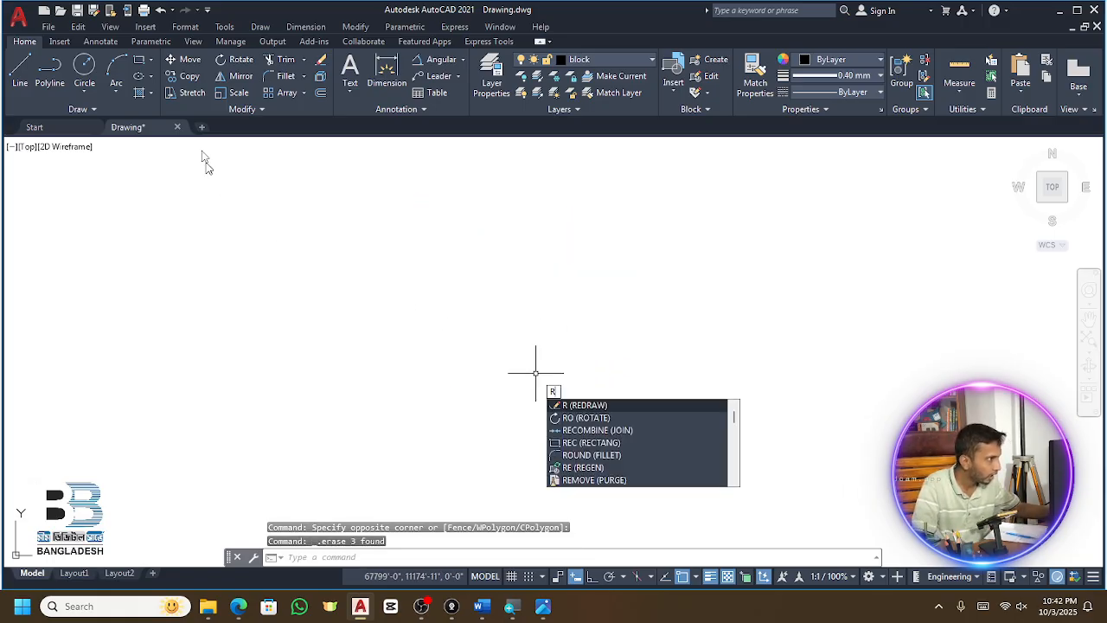
pyautogui.press('Escape')
pyautogui.click(138, 60)
pyautogui.click(440, 281)
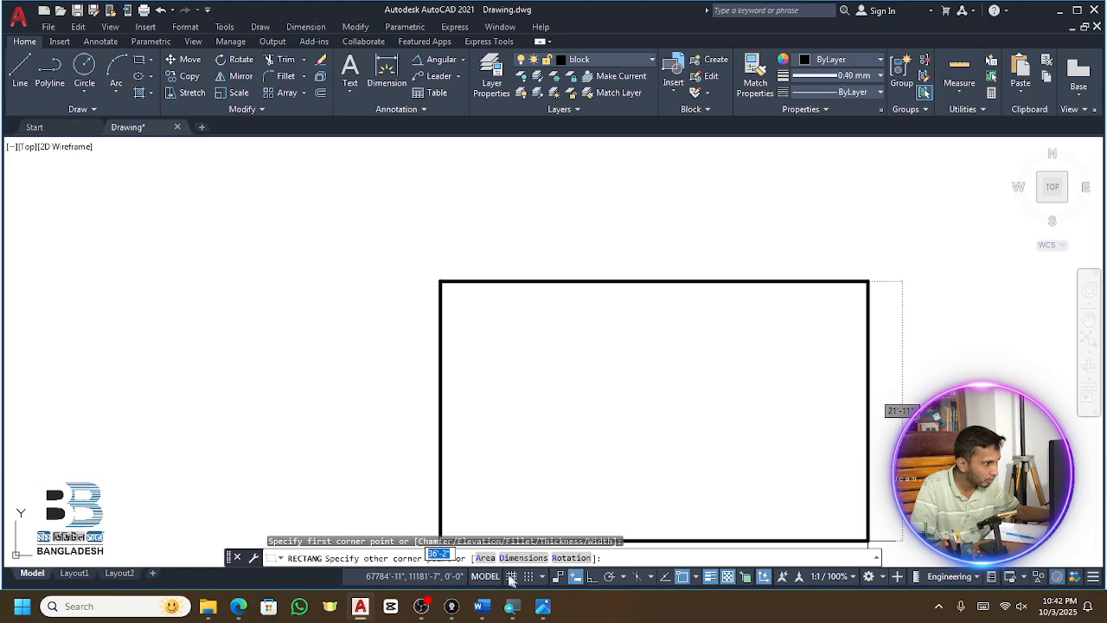
pyautogui.click(485, 558)
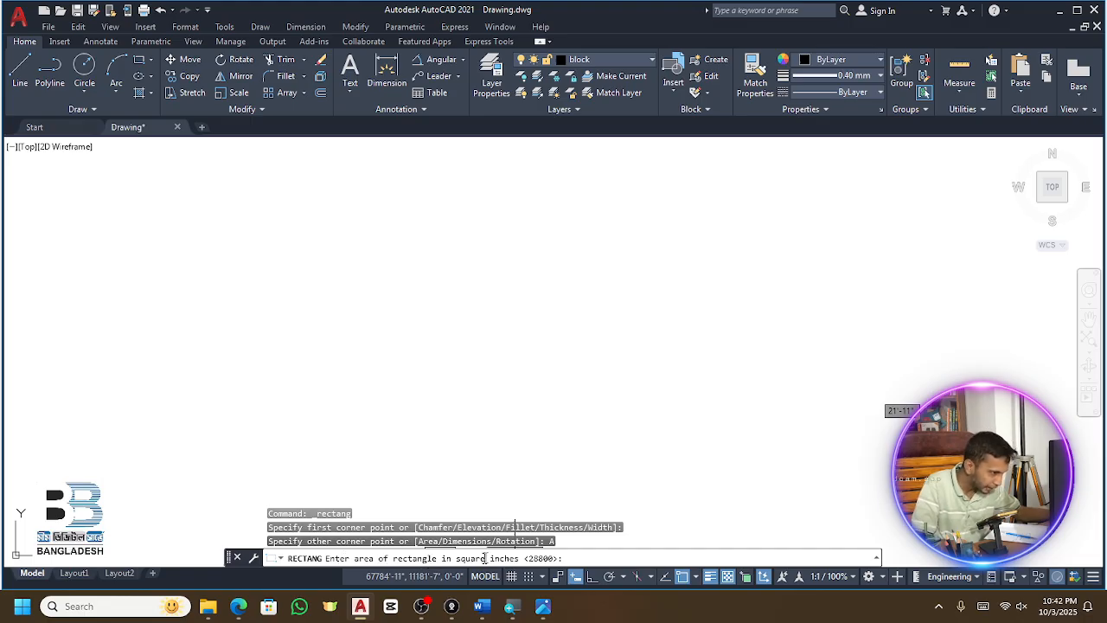
pyautogui.write('2')
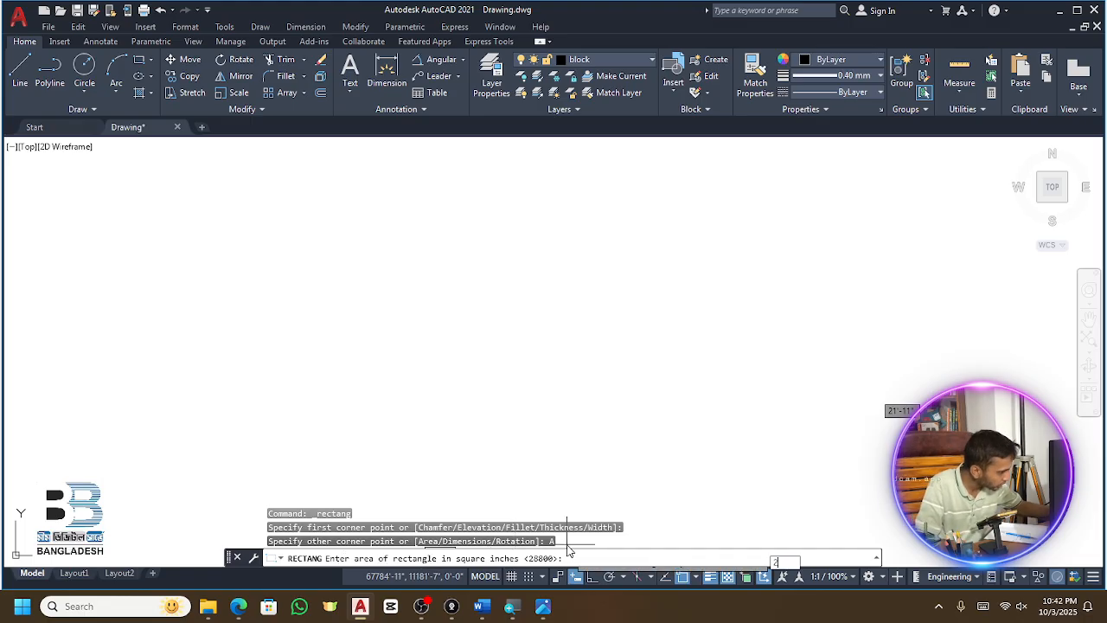
pyautogui.write('8800')
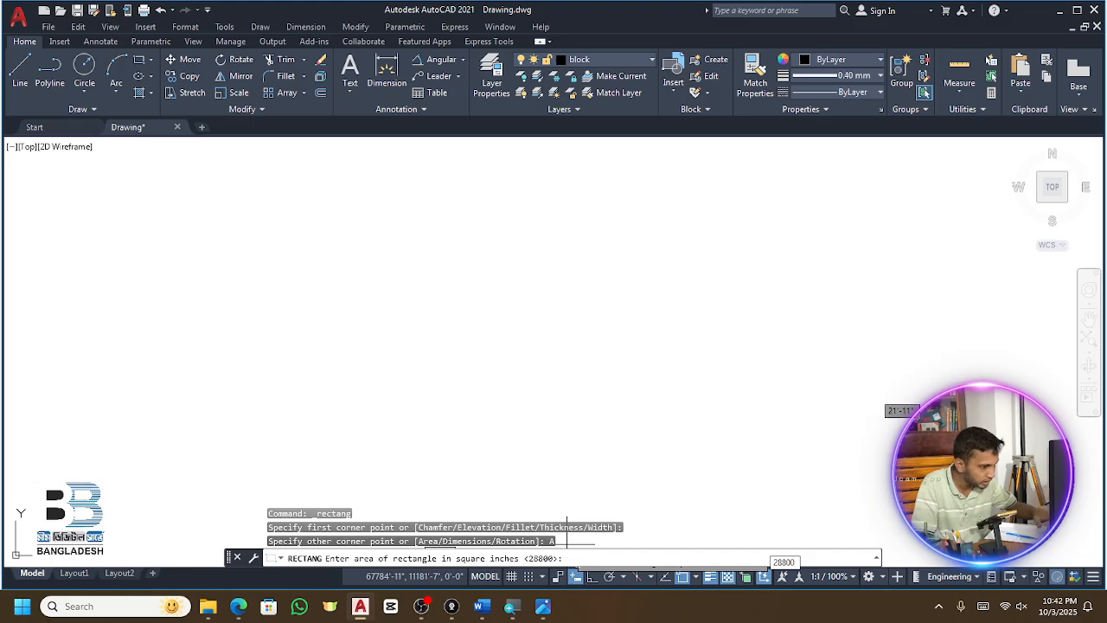
pyautogui.press('Return')
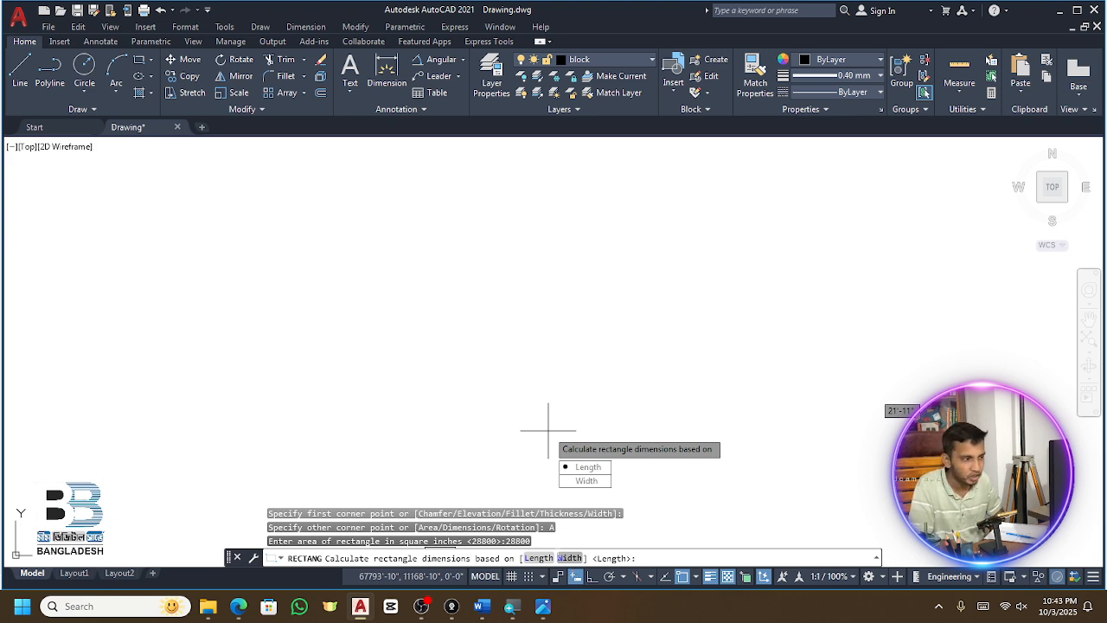
pyautogui.click(537, 558)
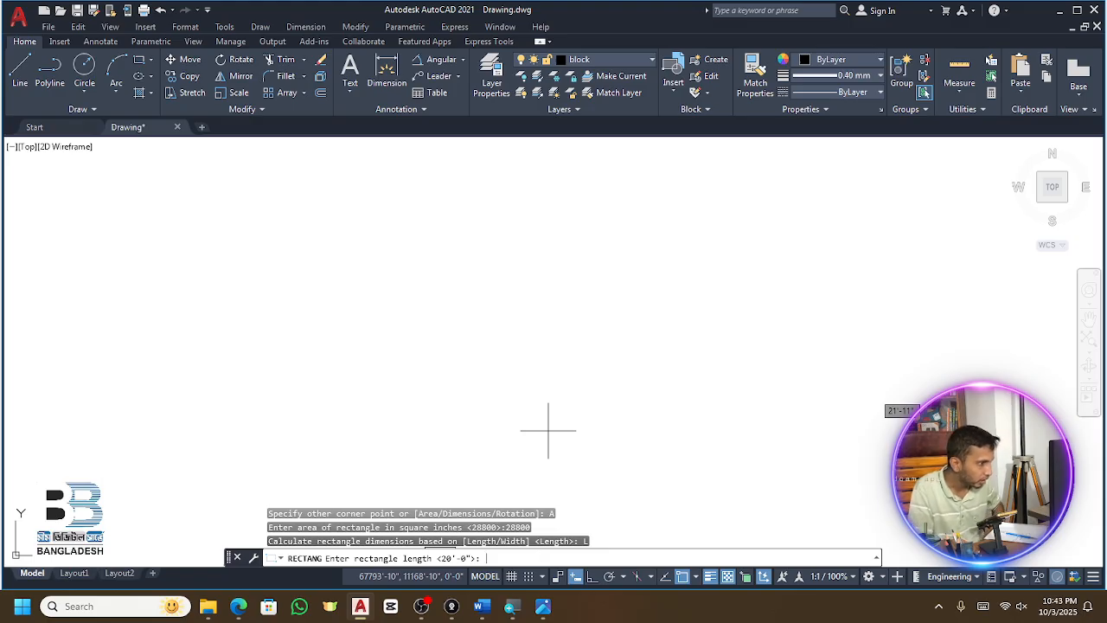
# Finish the Area-based rectangle by setting its length to 15'
pyautogui.write('20')
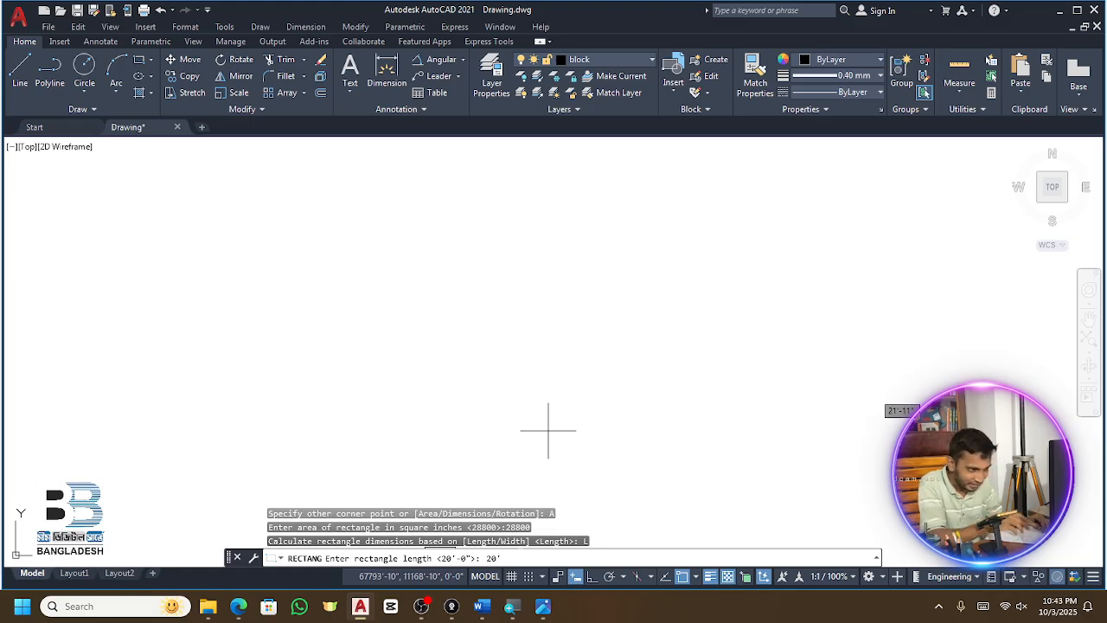
pyautogui.press('BackSpace')
pyautogui.press('BackSpace')
pyautogui.press('BackSpace')
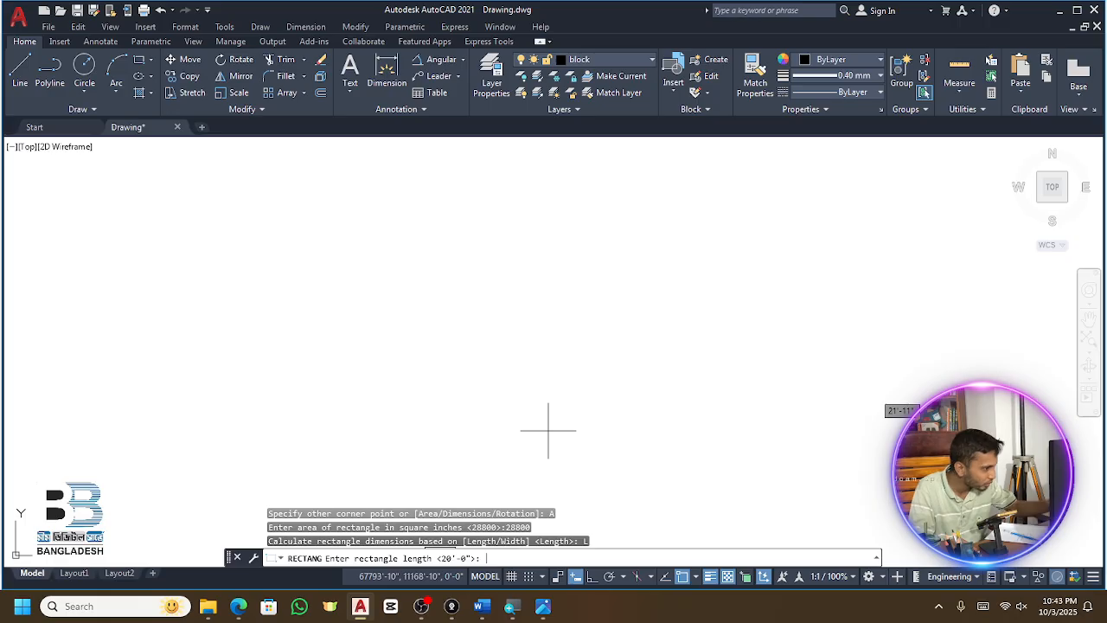
pyautogui.write('1')
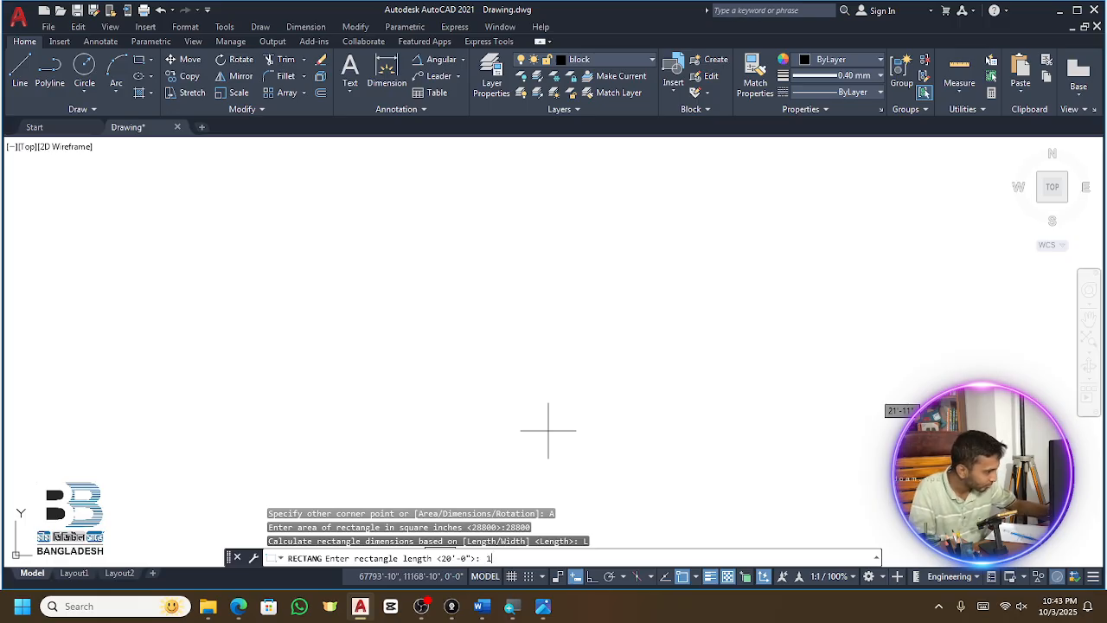
pyautogui.write("5'")
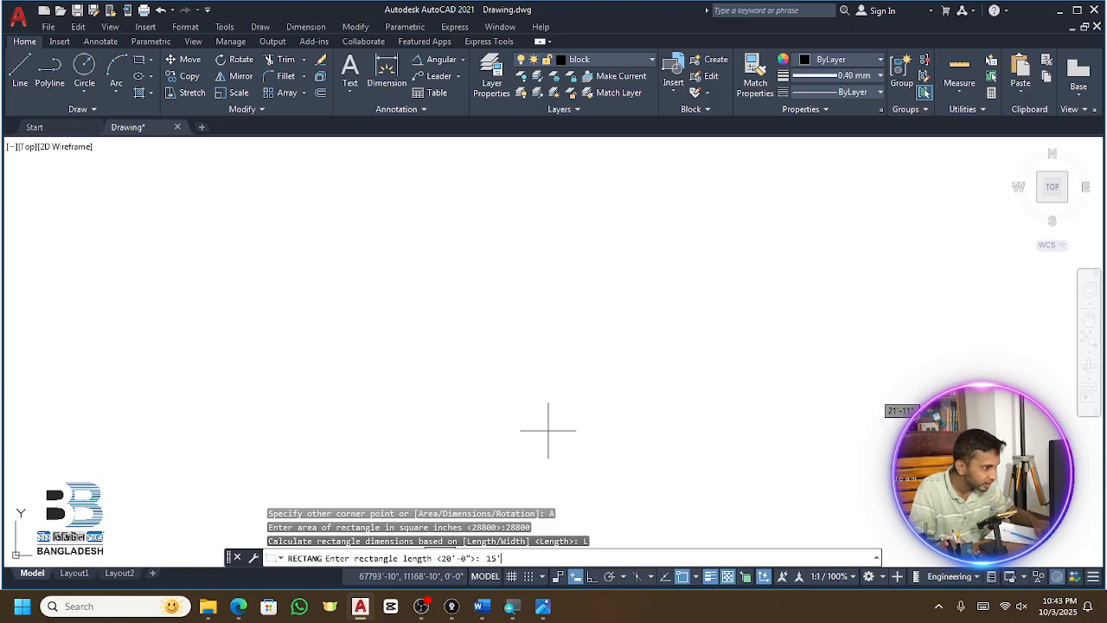
pyautogui.press('Return')
# Dimension the rectangle's top edge and right side, placing both dimension lines outside the rectangle
pyautogui.scroll(5, 543, 389)
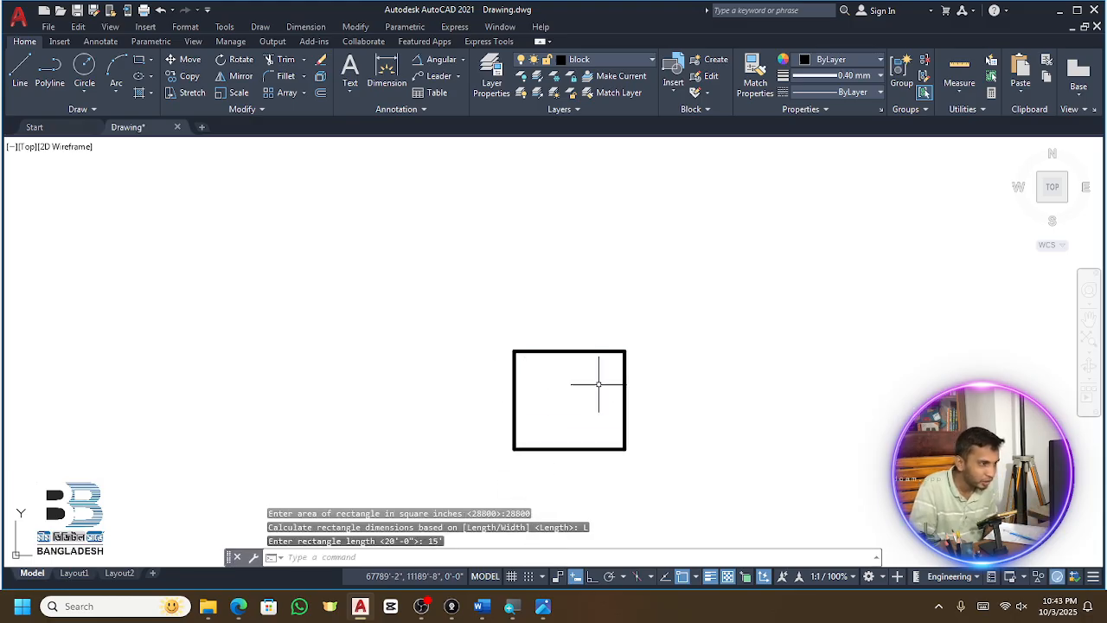
pyautogui.scroll(3, 577, 370)
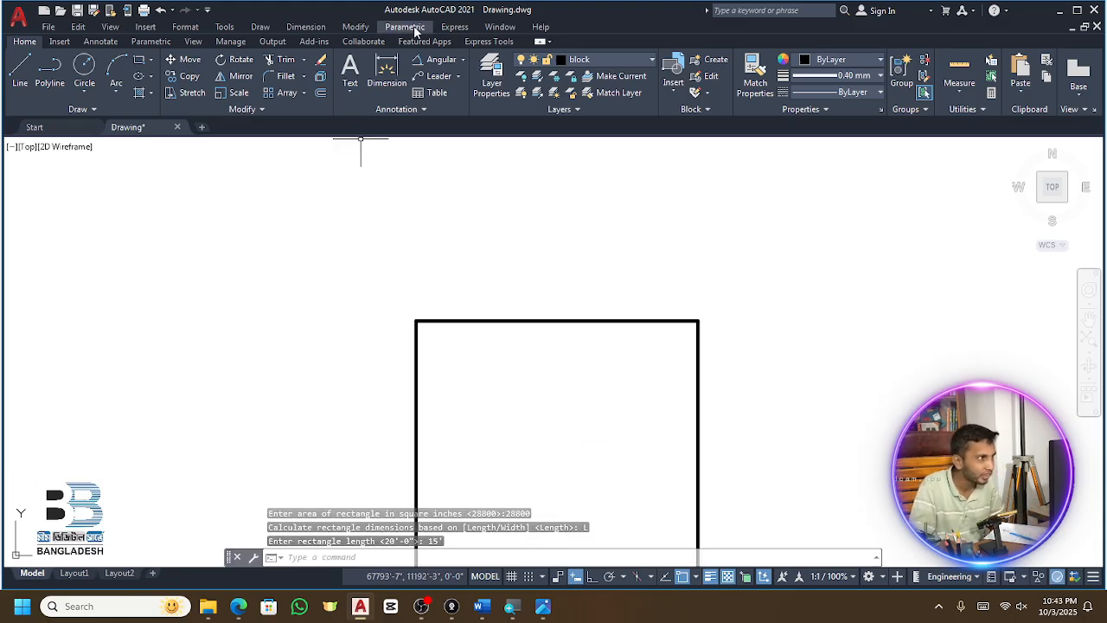
pyautogui.click(387, 77)
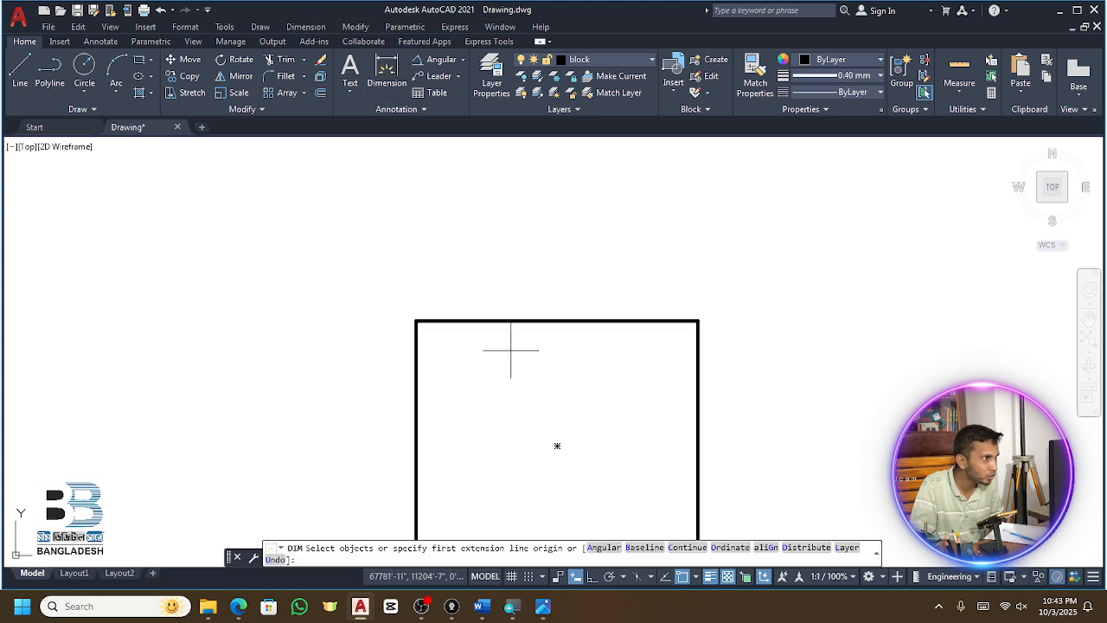
pyautogui.click(416, 321)
pyautogui.click(698, 321)
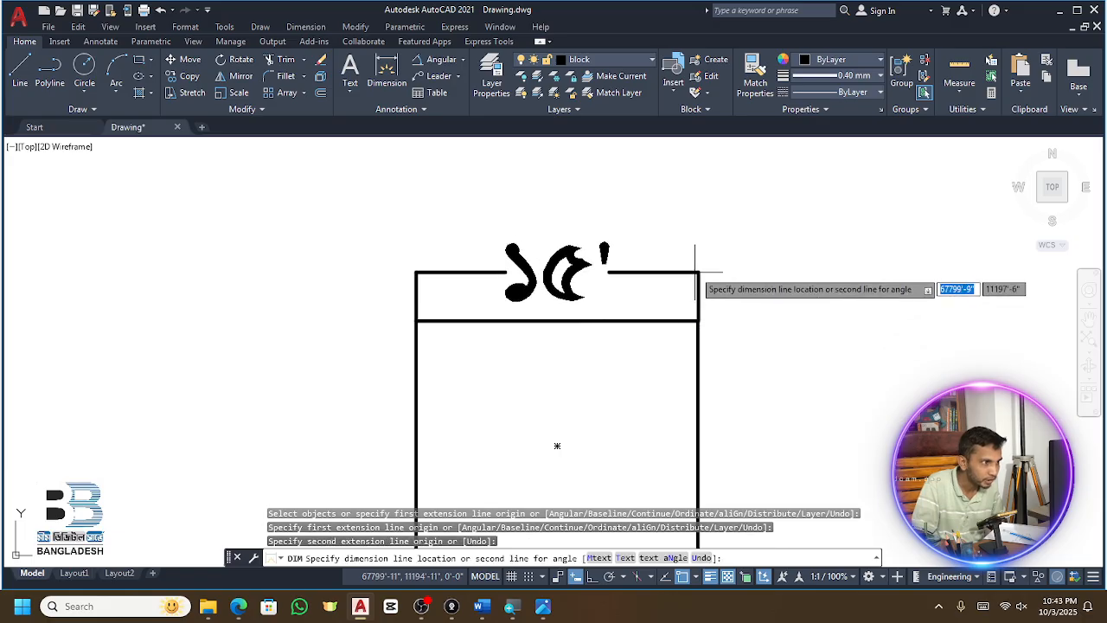
pyautogui.click(696, 272)
pyautogui.click(699, 321)
pyautogui.scroll(-2, 698, 319)
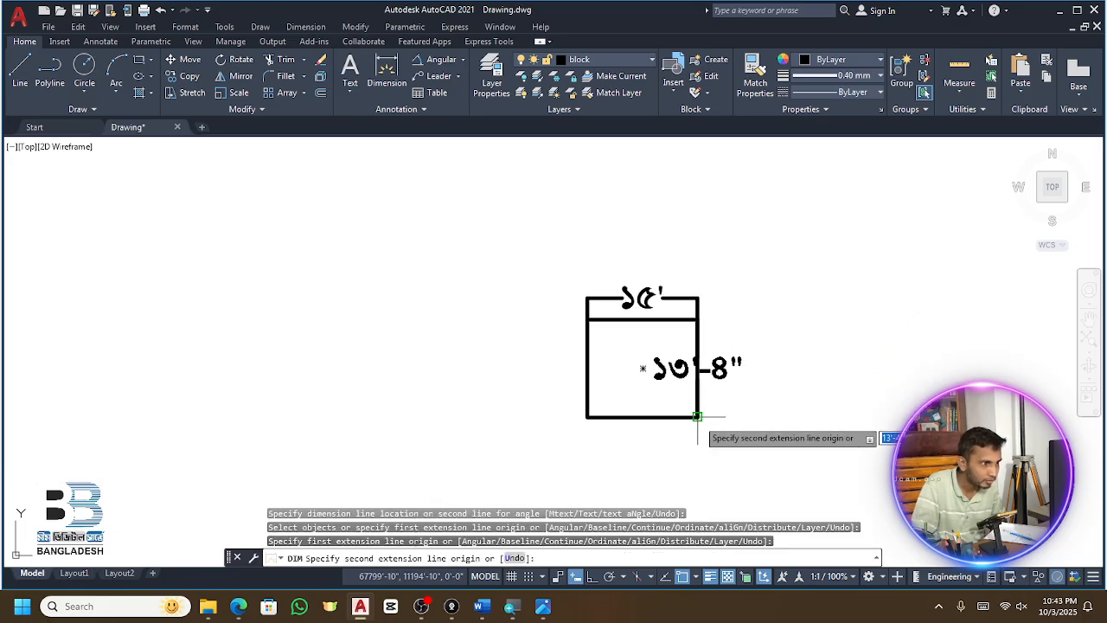
pyautogui.click(698, 416)
pyautogui.click(785, 365)
pyautogui.scroll(4, 675, 359)
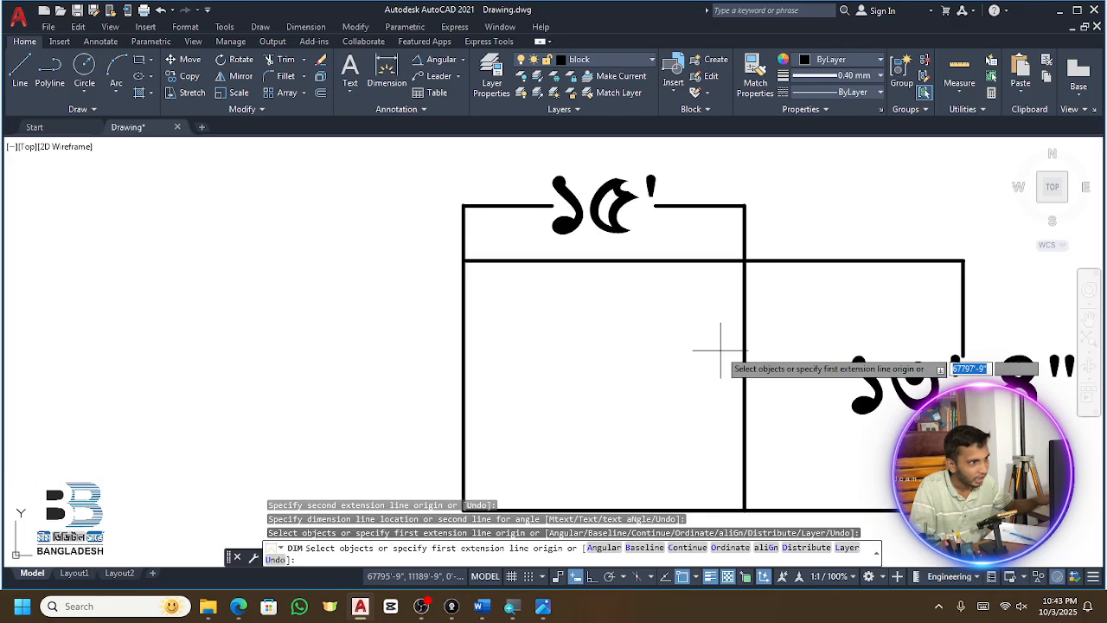
pyautogui.press('Escape')
# Select only the rectangle and list its properties with the LI command to check its area
pyautogui.click(773, 321)
pyautogui.click(654, 395)
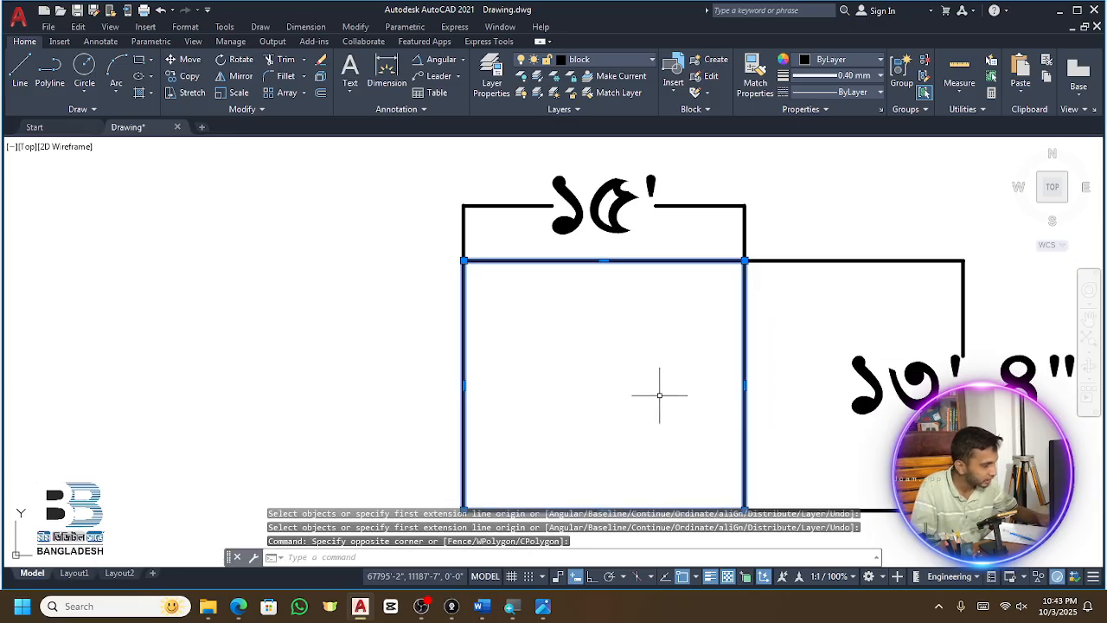
pyautogui.scroll(-3, 758, 309)
pyautogui.scroll(3, 759, 344)
pyautogui.press('Escape')
pyautogui.click(770, 320)
pyautogui.click(657, 383)
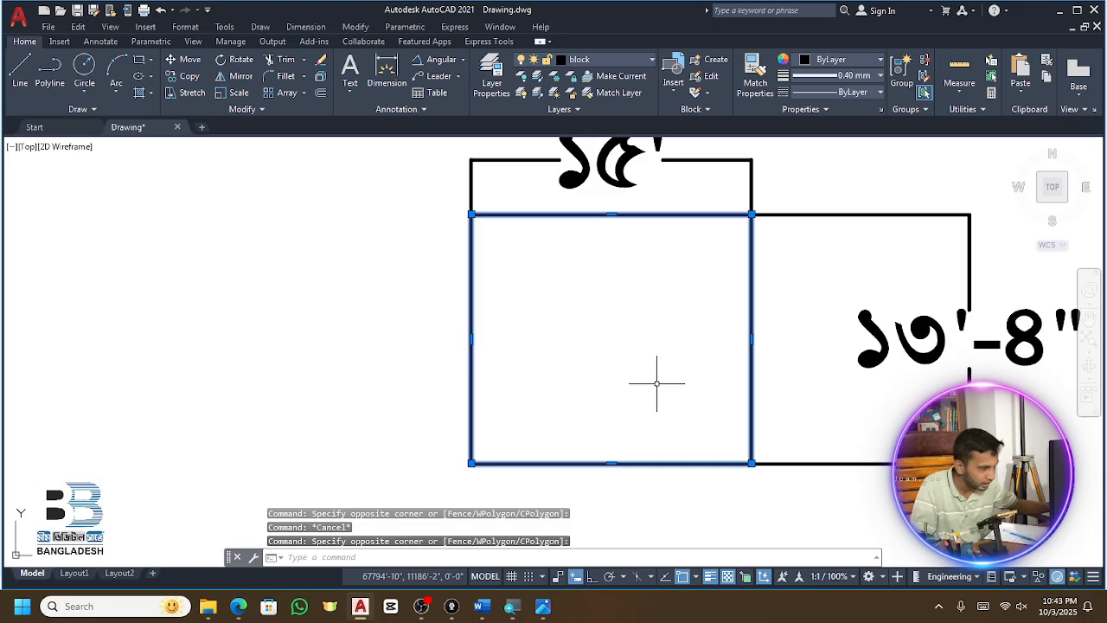
pyautogui.write('LIST')
pyautogui.press('Return')
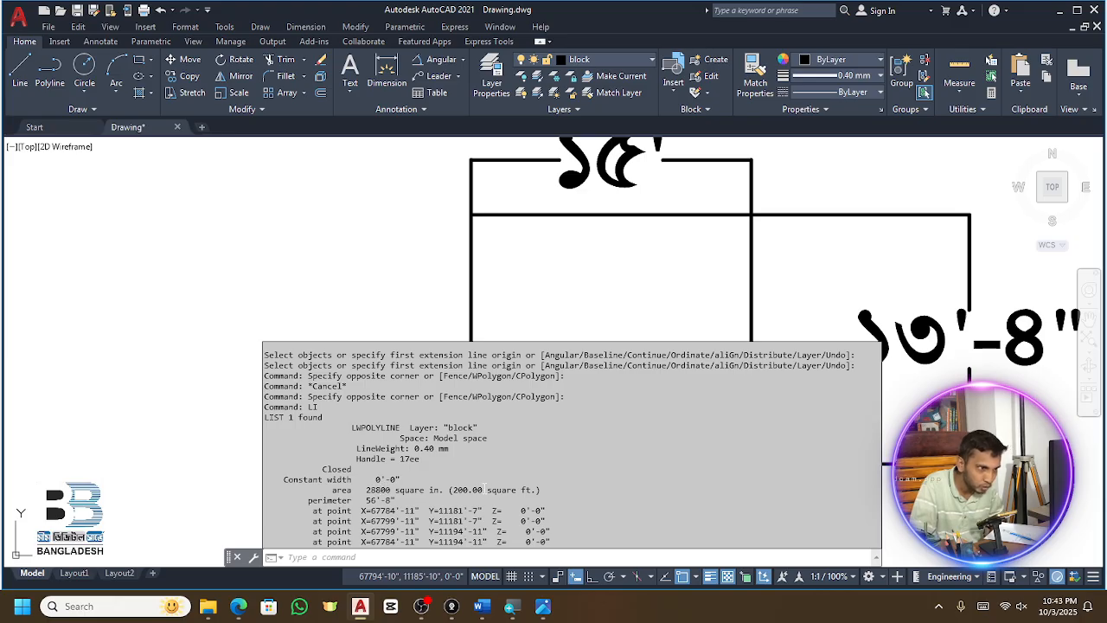
pyautogui.scroll(-4, 643, 268)
pyautogui.scroll(2, 655, 237)
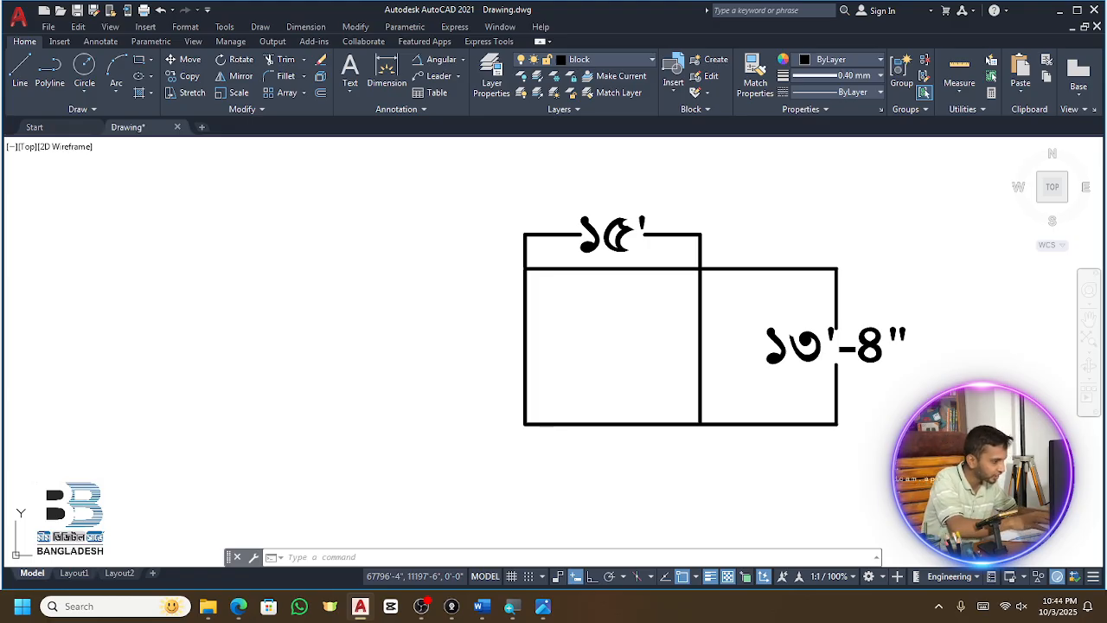
pyautogui.press('Escape')
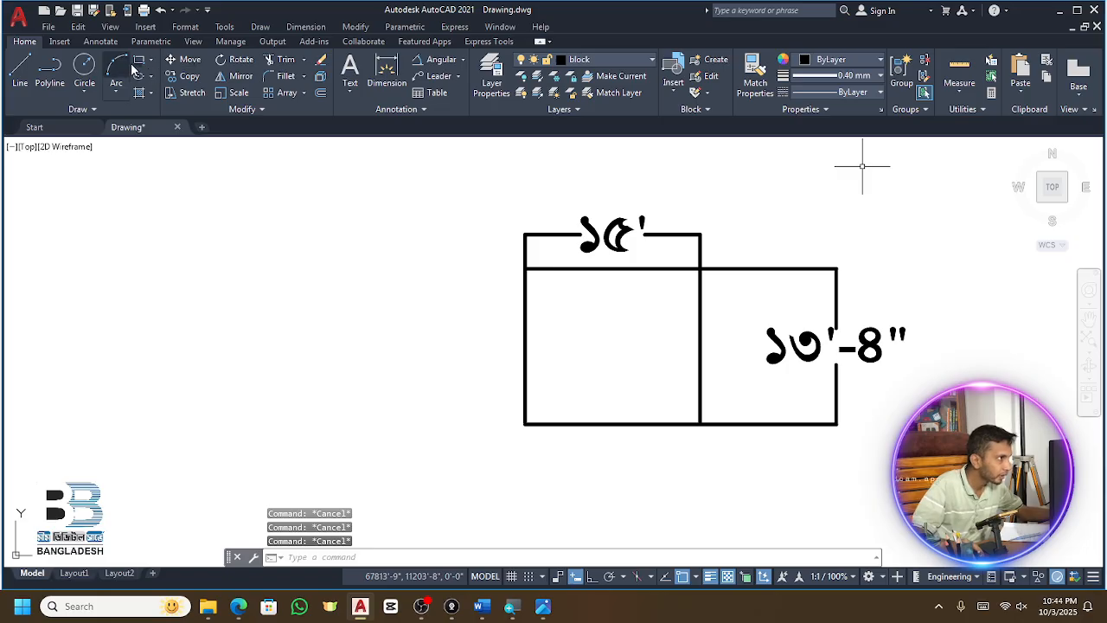
# Draw a rectangle in the empty area beside the dimensioned one, using the Rotation option with an angle of 45 degrees
pyautogui.click(151, 61)
pyautogui.scroll(-6, 396, 332)
pyautogui.scroll(4, 691, 327)
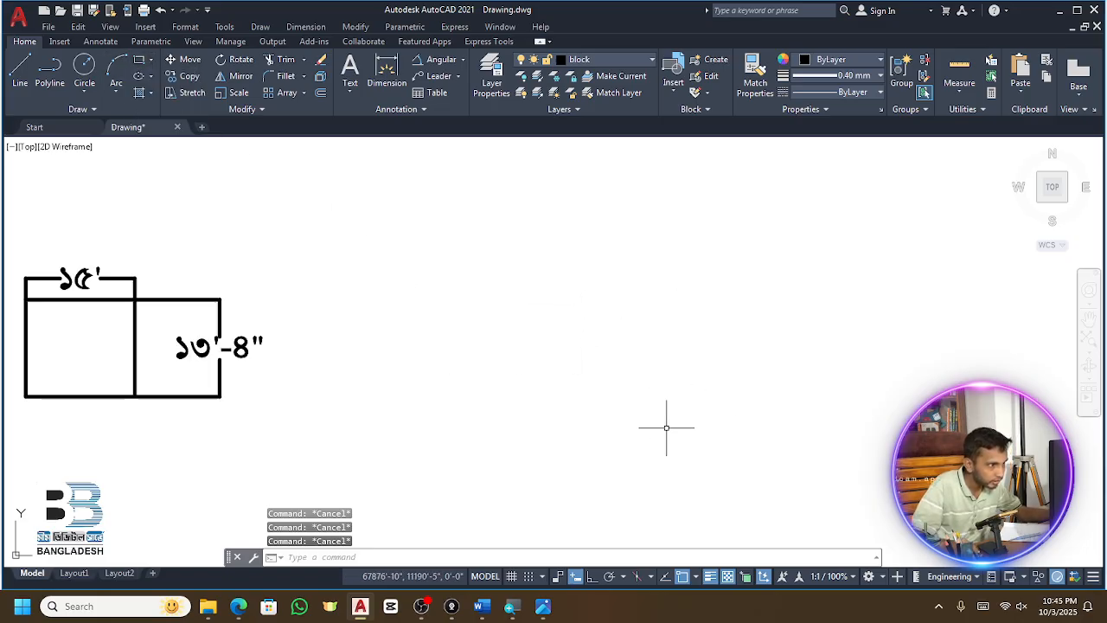
pyautogui.click(139, 60)
pyautogui.click(399, 250)
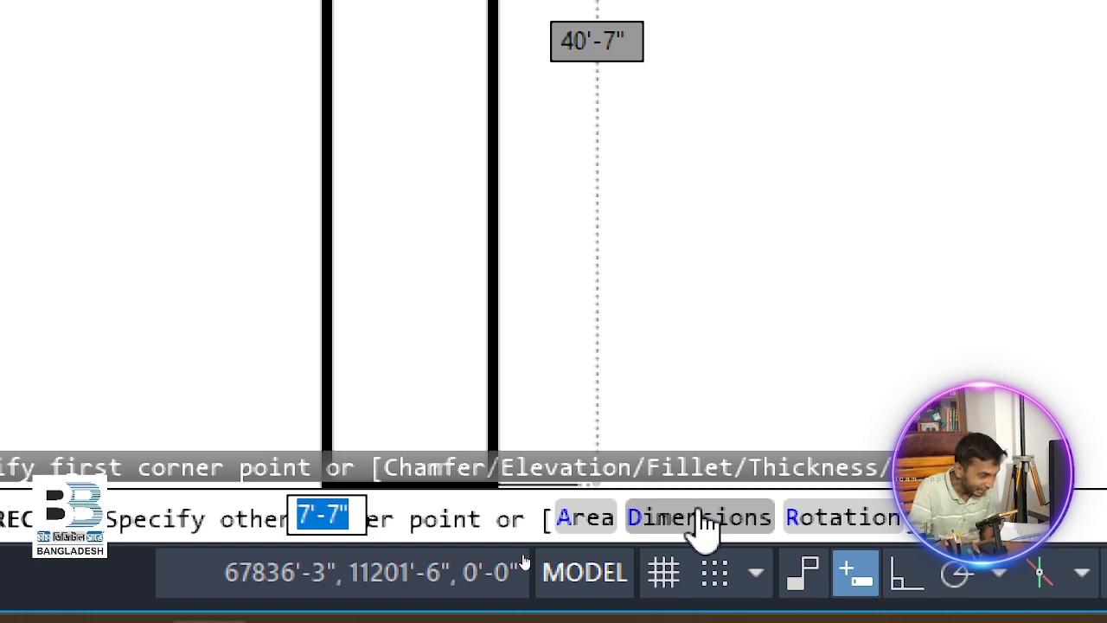
pyautogui.click(840, 519)
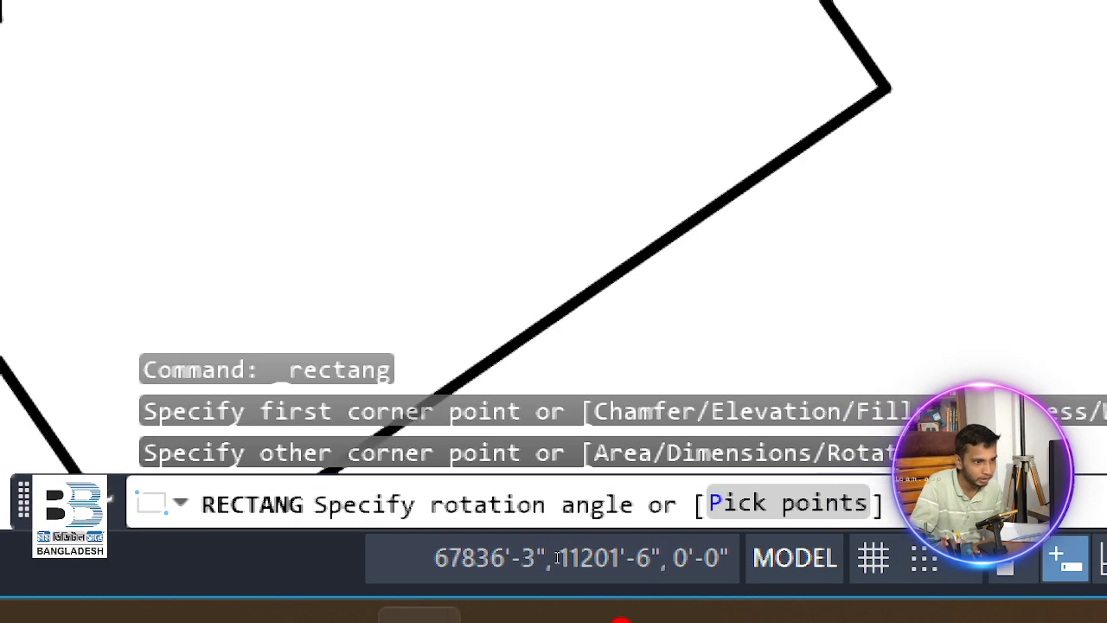
pyautogui.write('45')
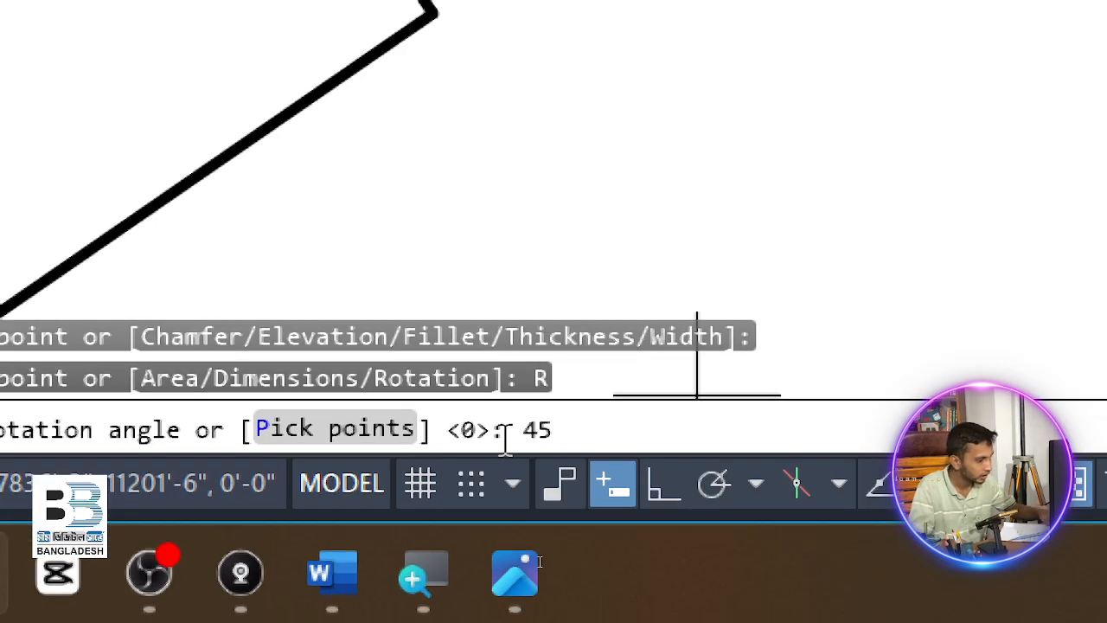
pyautogui.press('Return')
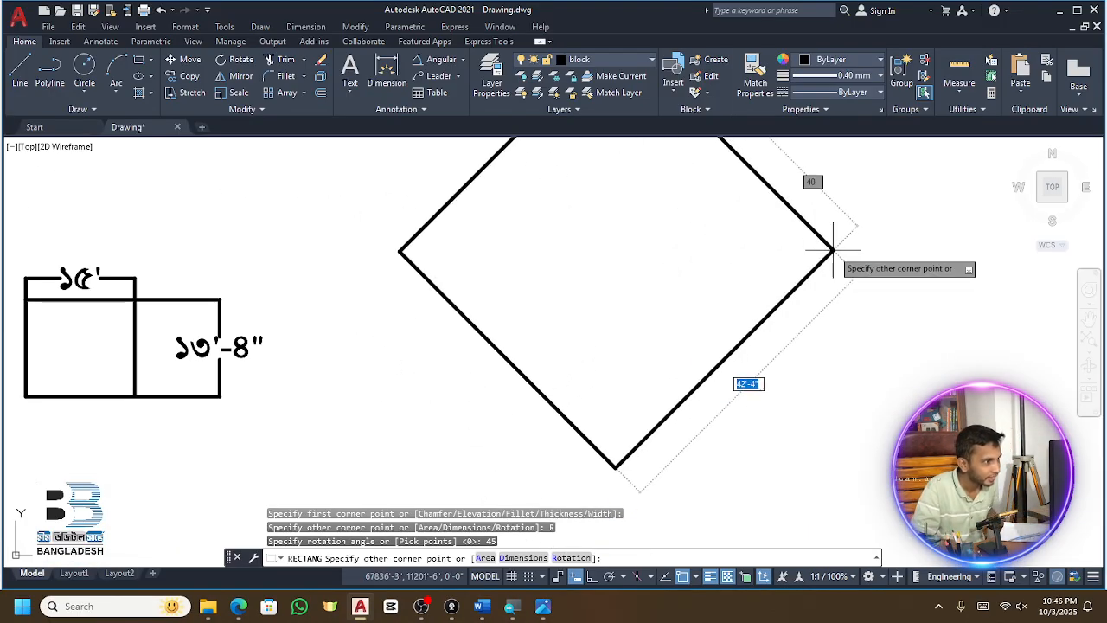
pyautogui.click(836, 299)
# Draw two more elongated rectangles to the right of the first tilted one, keeping the 45-degree rotation
pyautogui.scroll(-4, 486, 330)
pyautogui.scroll(2, 598, 283)
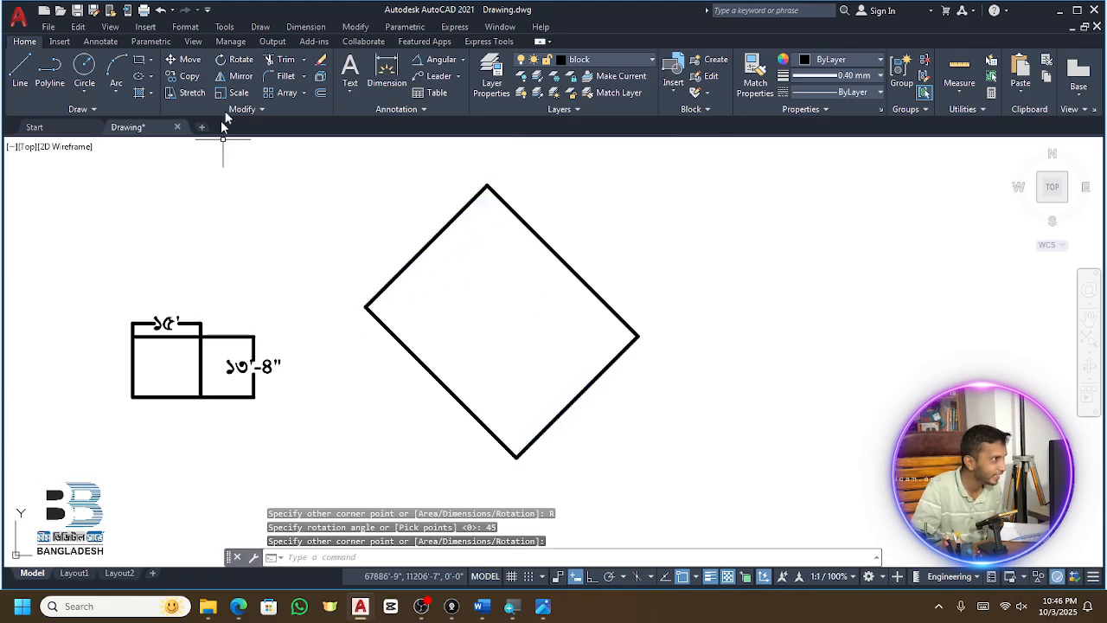
pyautogui.click(138, 59)
pyautogui.click(661, 214)
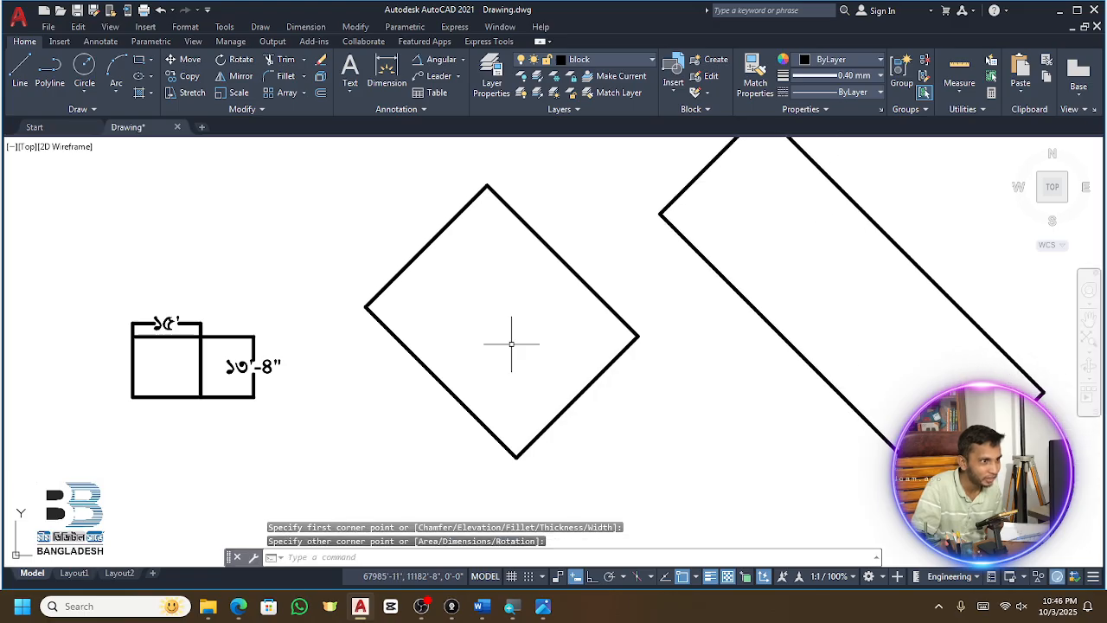
pyautogui.scroll(-6, 511, 345)
pyautogui.scroll(4, 705, 341)
pyautogui.click(141, 60)
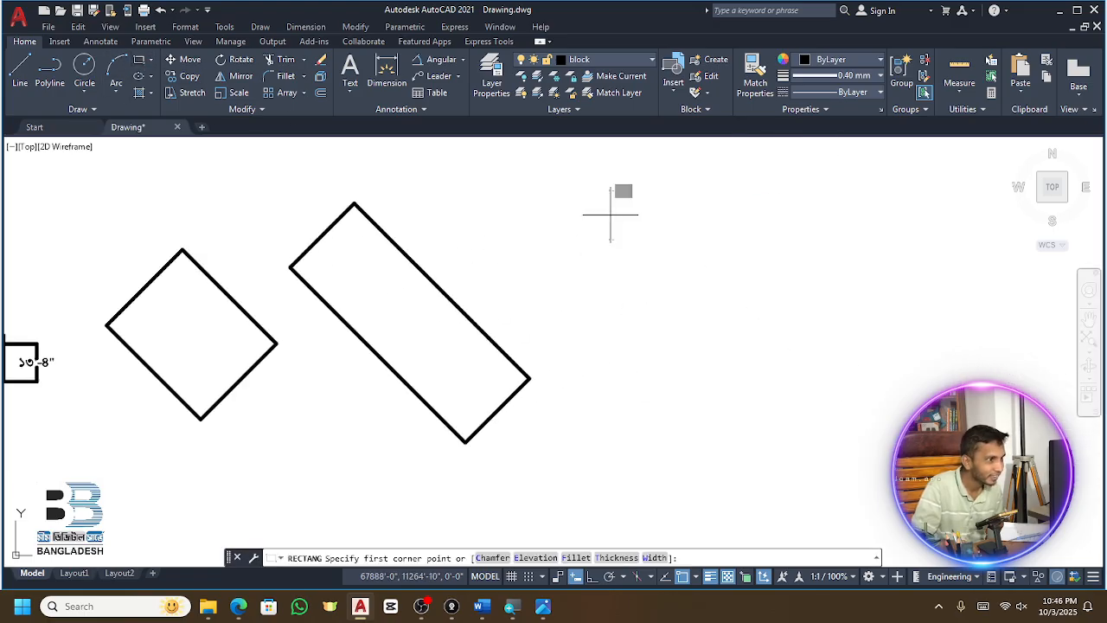
pyautogui.click(611, 214)
pyautogui.click(1007, 382)
# Draw a fourth, larger rectangle at the right end of the row with the same 45-degree rotation
pyautogui.scroll(-4, 741, 354)
pyautogui.scroll(2, 752, 333)
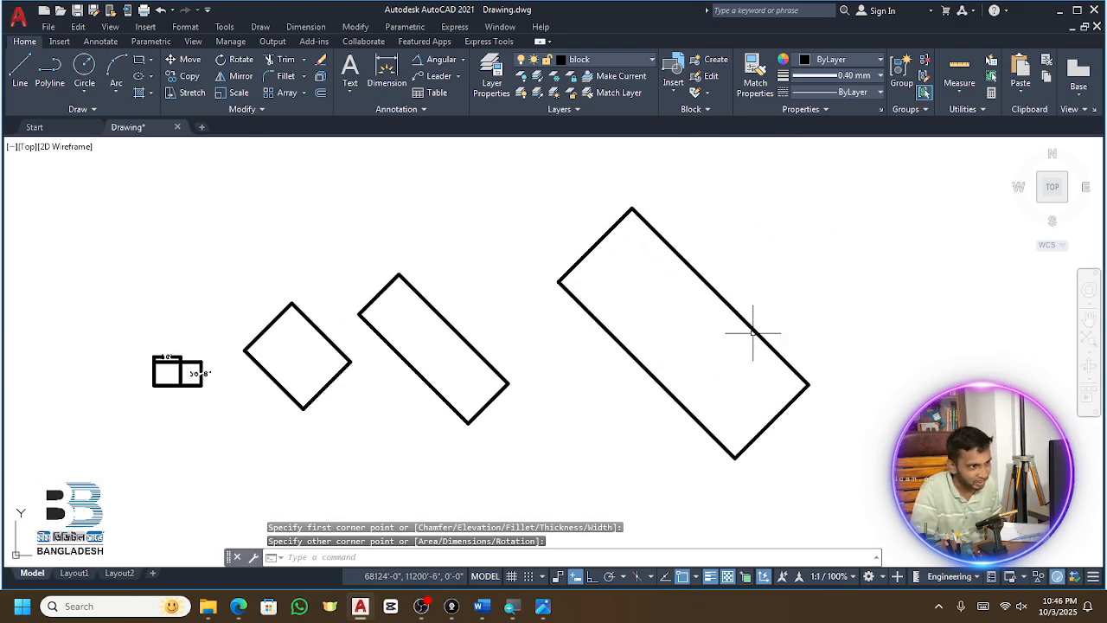
pyautogui.click(145, 62)
pyautogui.scroll(-4, 630, 305)
pyautogui.scroll(2, 769, 281)
pyautogui.click(688, 254)
pyautogui.click(993, 394)
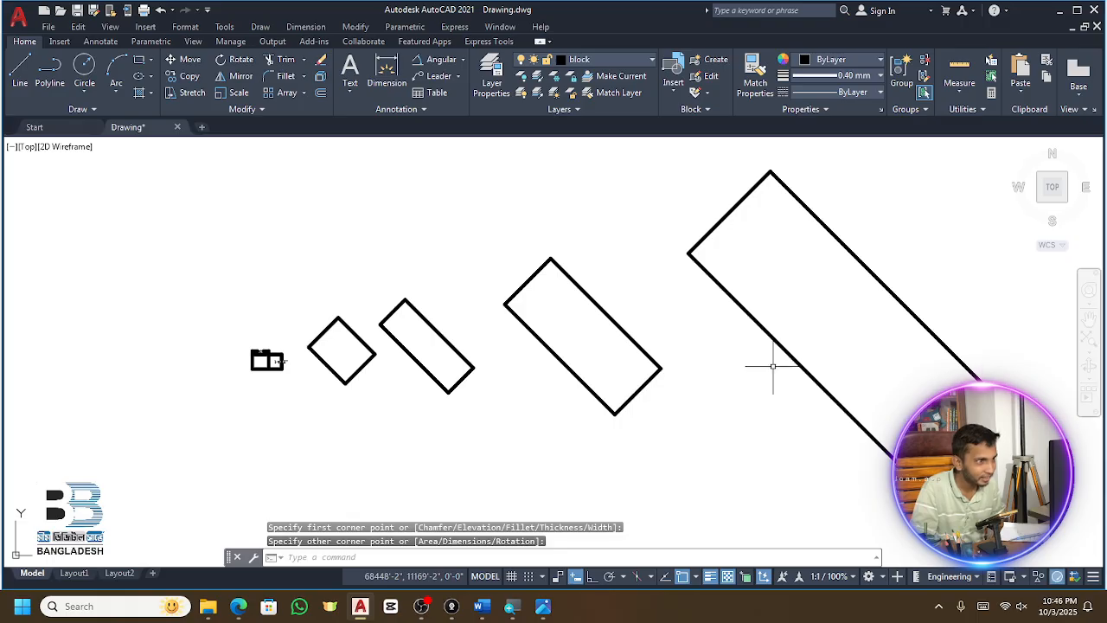
# Draw another 45-degree rectangle above and to the left of the existing row
pyautogui.click(144, 62)
pyautogui.scroll(-2, 393, 280)
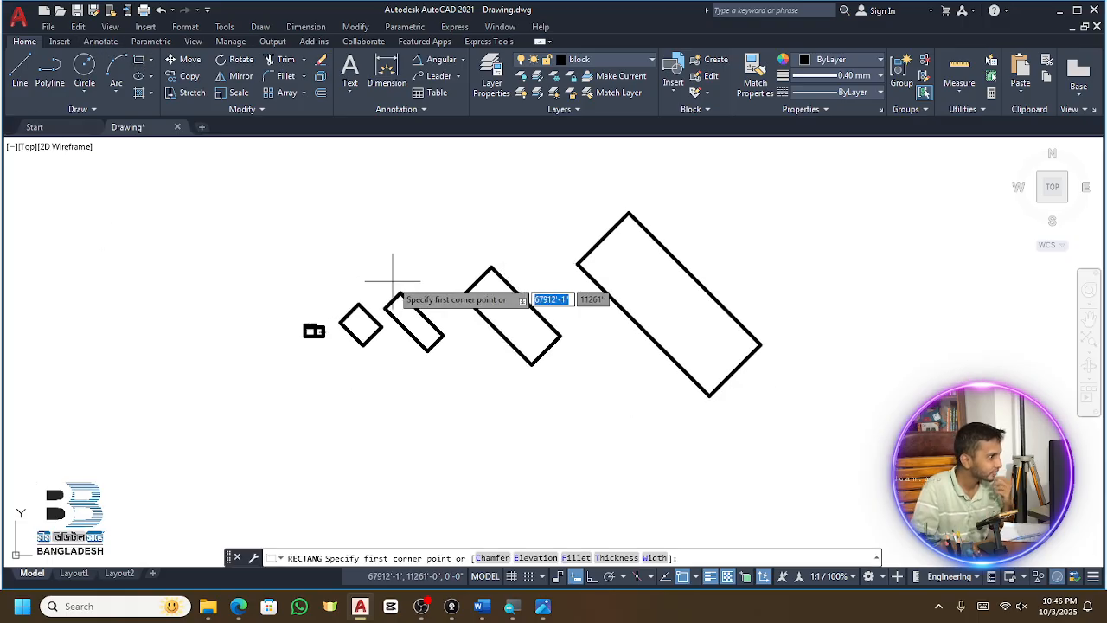
pyautogui.scroll(-2, 393, 281)
pyautogui.click(196, 184)
pyautogui.click(303, 213)
# Draw a much larger 45-degree rectangle in the empty space to the right of the row
pyautogui.moveTo(832, 198); pyautogui.dragTo(486, 260, button='middle')
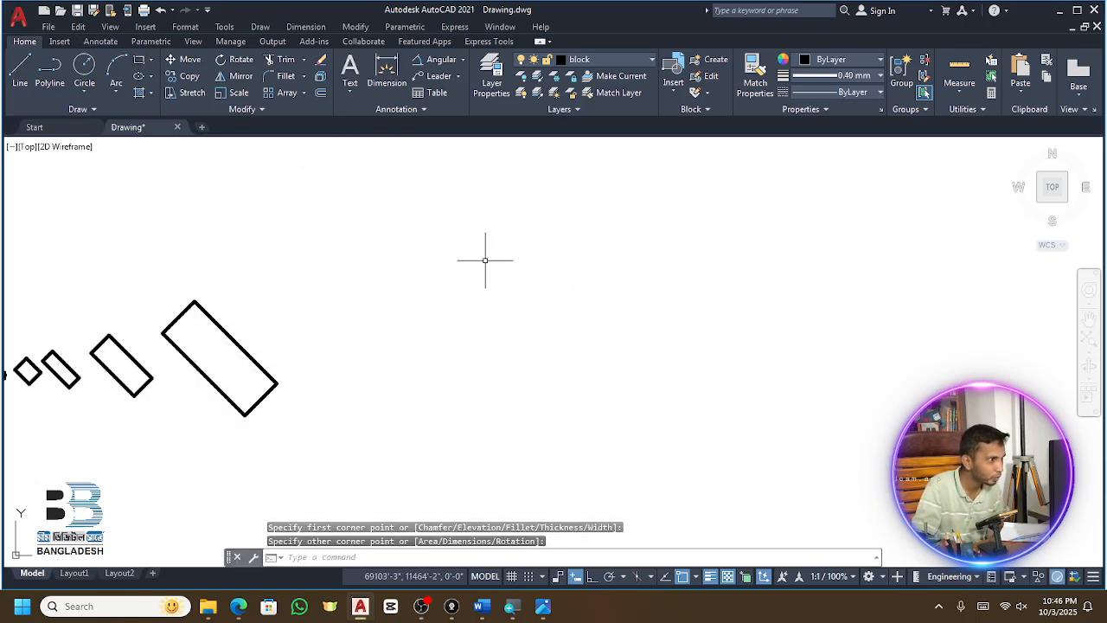
pyautogui.click(140, 61)
pyautogui.click(380, 263)
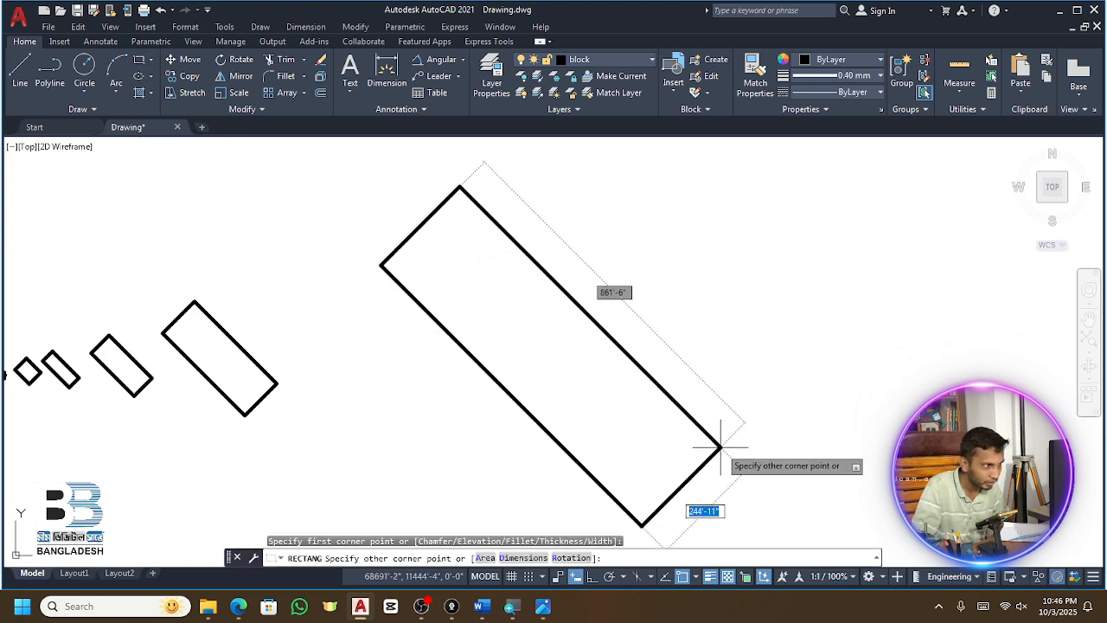
pyautogui.click(767, 433)
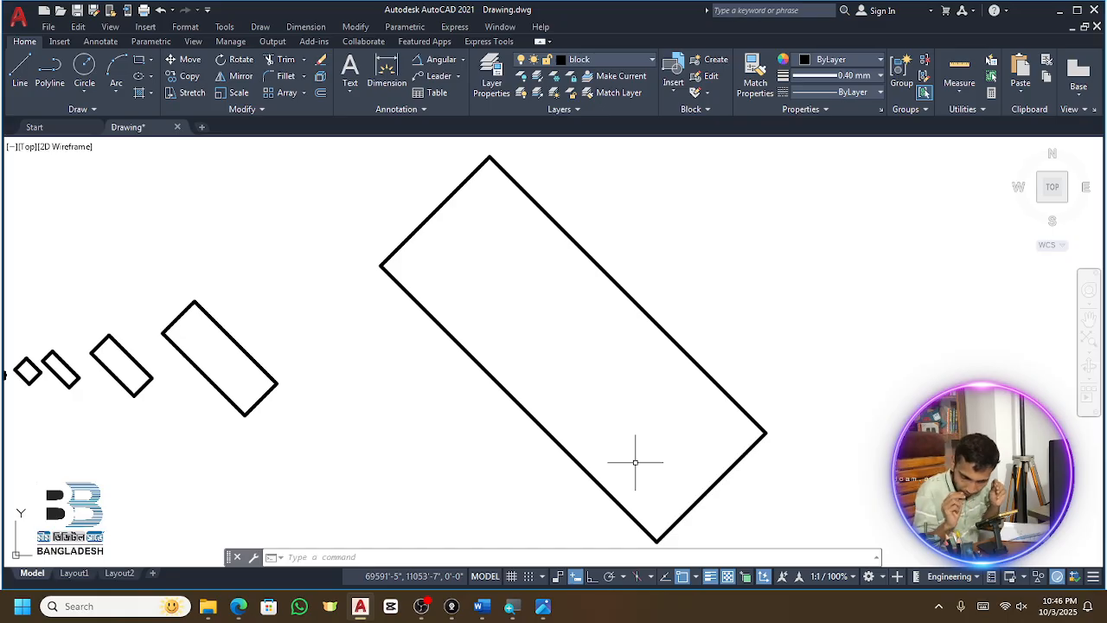
pyautogui.press('Escape')
pyautogui.press('Escape')
pyautogui.press('Escape')
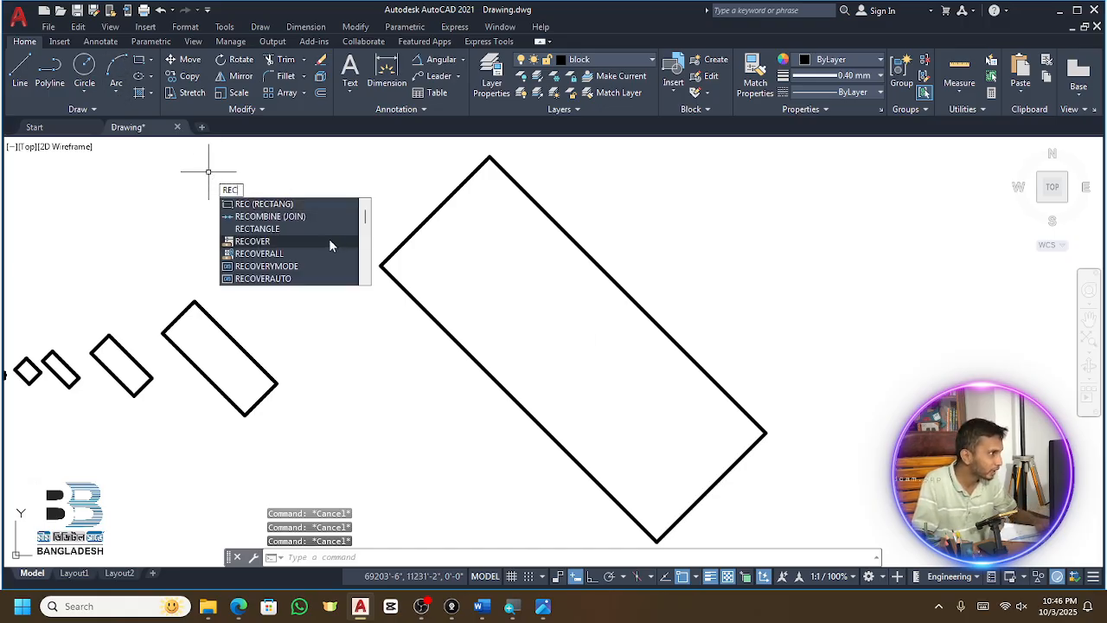
# Draw a wide rectangle beside the largest tilted one, using the Rotation option to reset the angle to 0
pyautogui.press('Return')
pyautogui.click(747, 253)
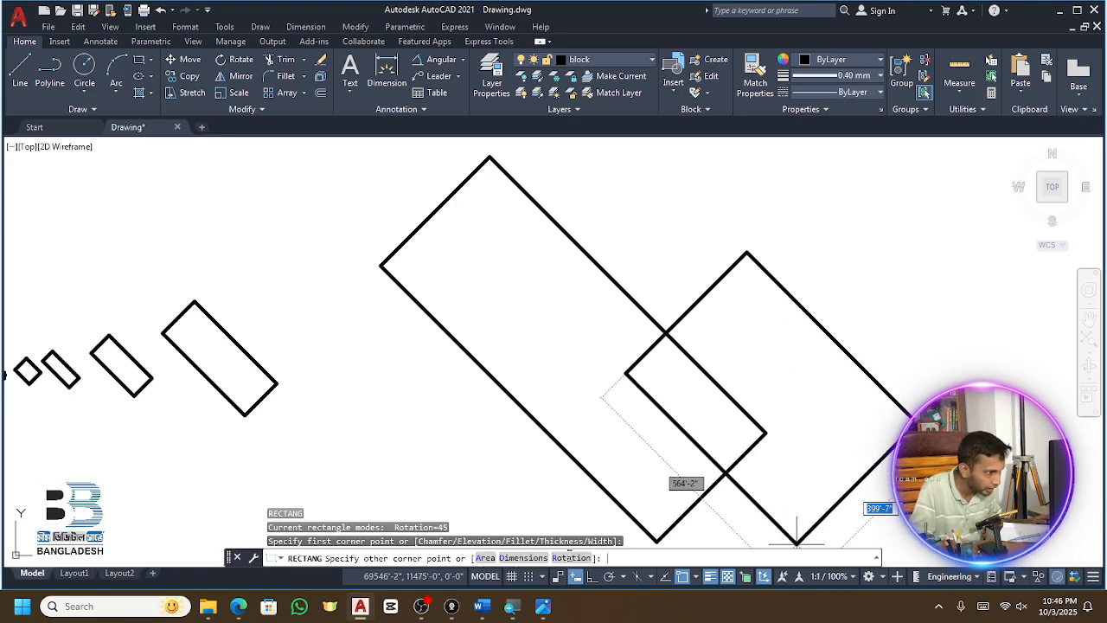
pyautogui.click(575, 558)
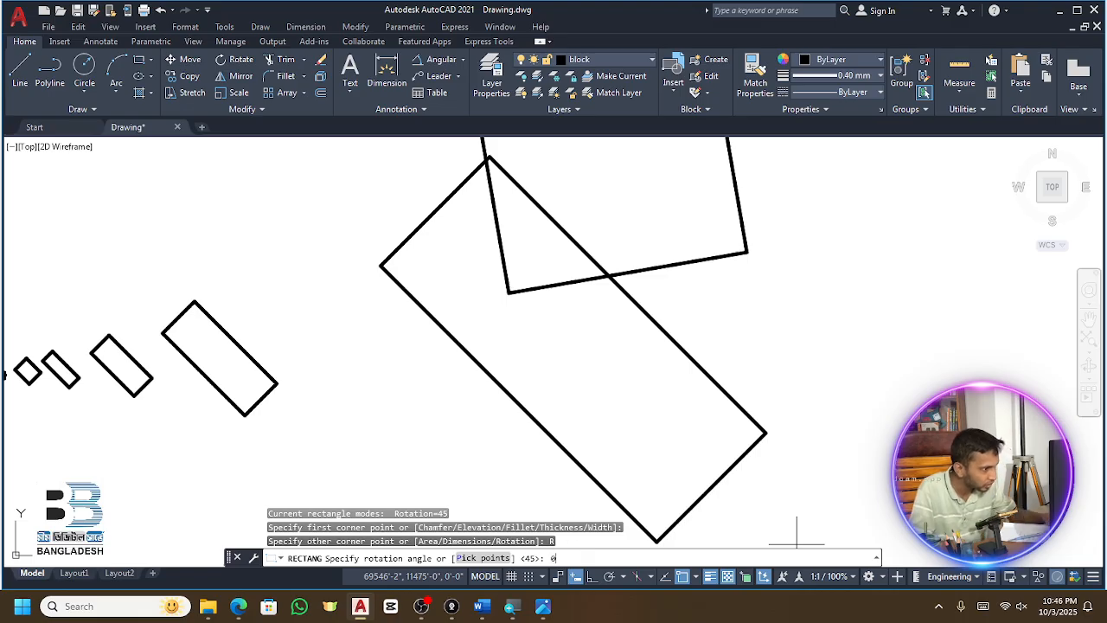
pyautogui.press('Return')
pyautogui.scroll(-5, 735, 450)
pyautogui.click(836, 453)
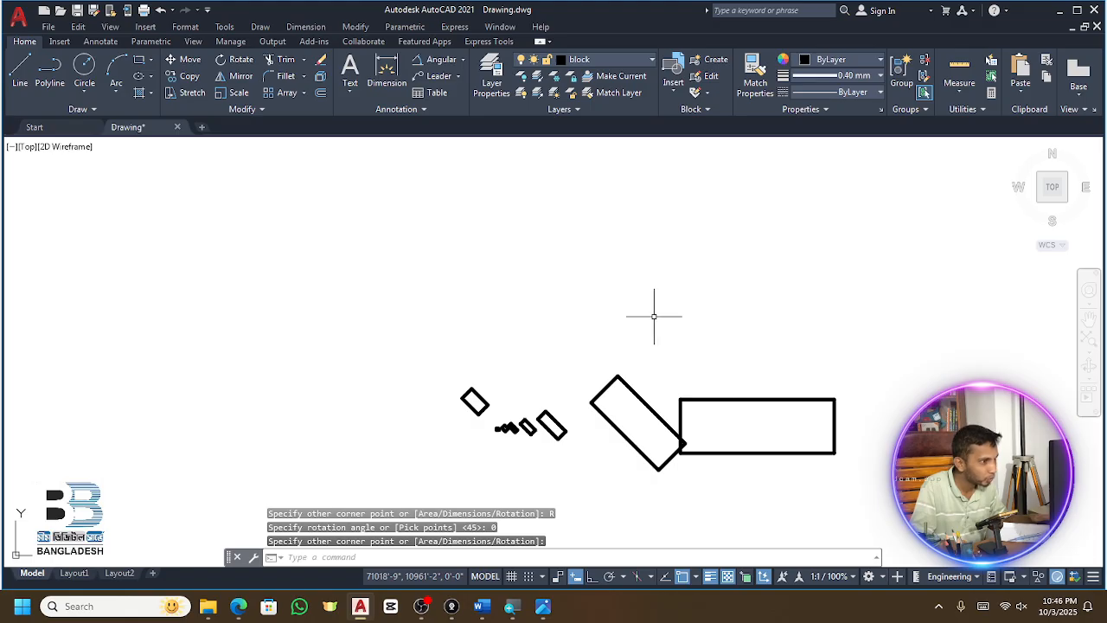
# Draw a large unrotated rectangle in the empty space above the existing wide rectangle
pyautogui.moveTo(656, 240); pyautogui.dragTo(744, 325)
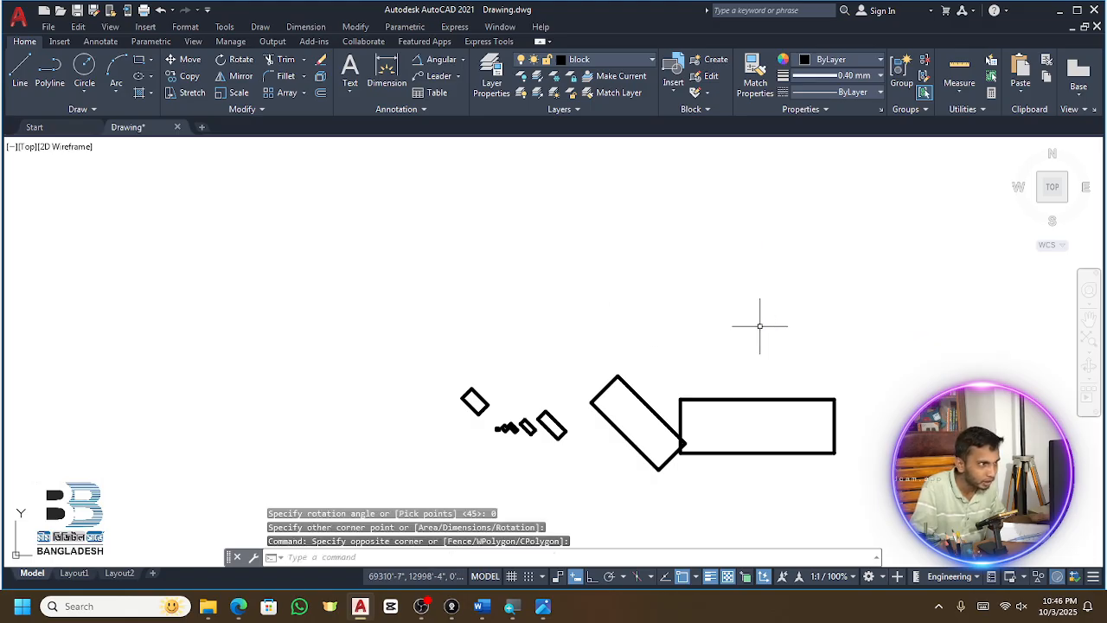
pyautogui.click(140, 60)
pyautogui.scroll(-2, 338, 205)
pyautogui.scroll(2, 589, 251)
pyautogui.click(534, 222)
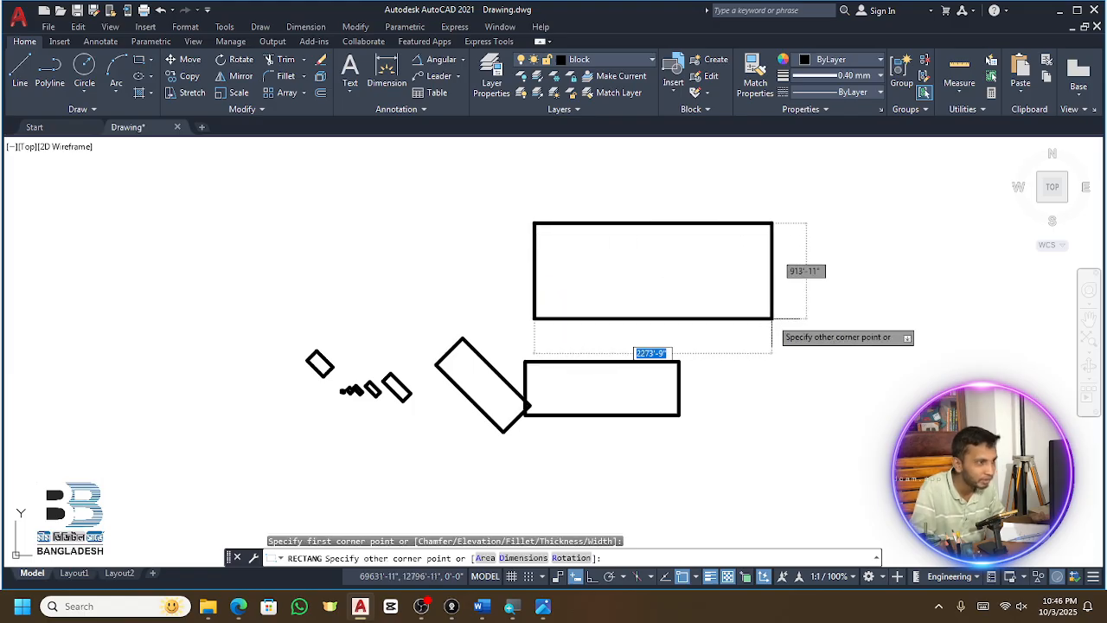
pyautogui.click(767, 339)
pyautogui.scroll(2, 672, 350)
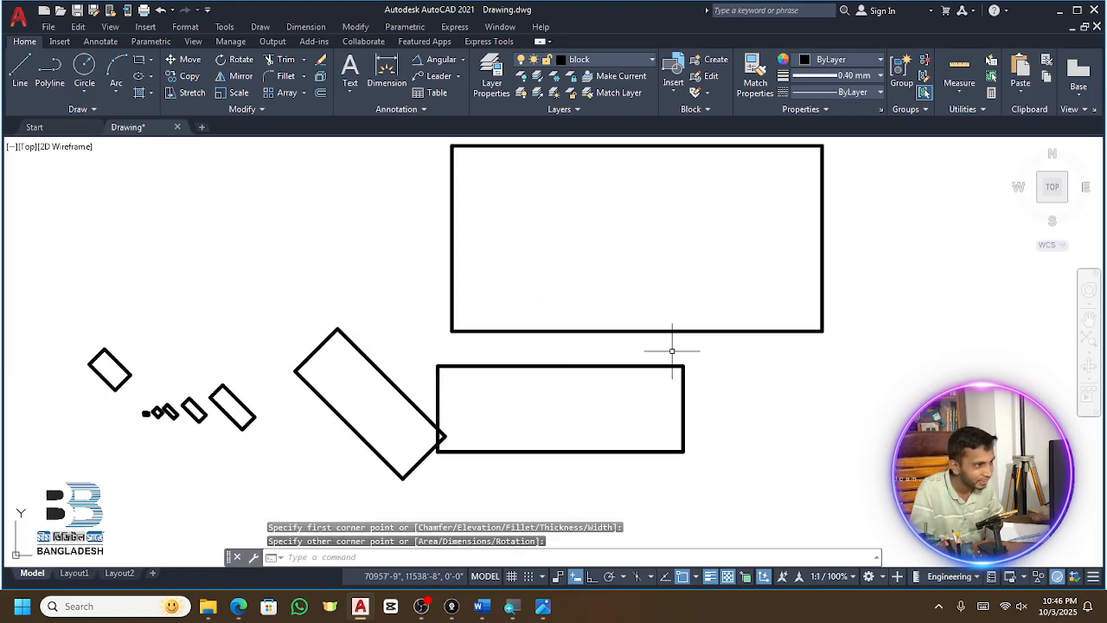
pyautogui.scroll(2, 672, 350)
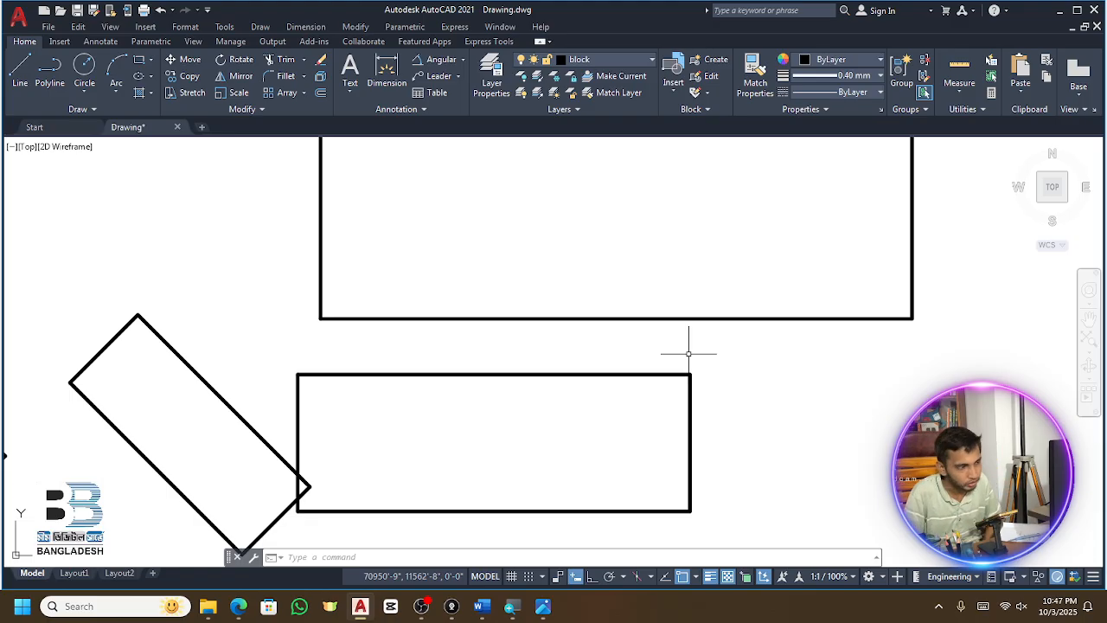
pyautogui.scroll(-5, 689, 353)
pyautogui.press('Escape')
pyautogui.press('Escape')
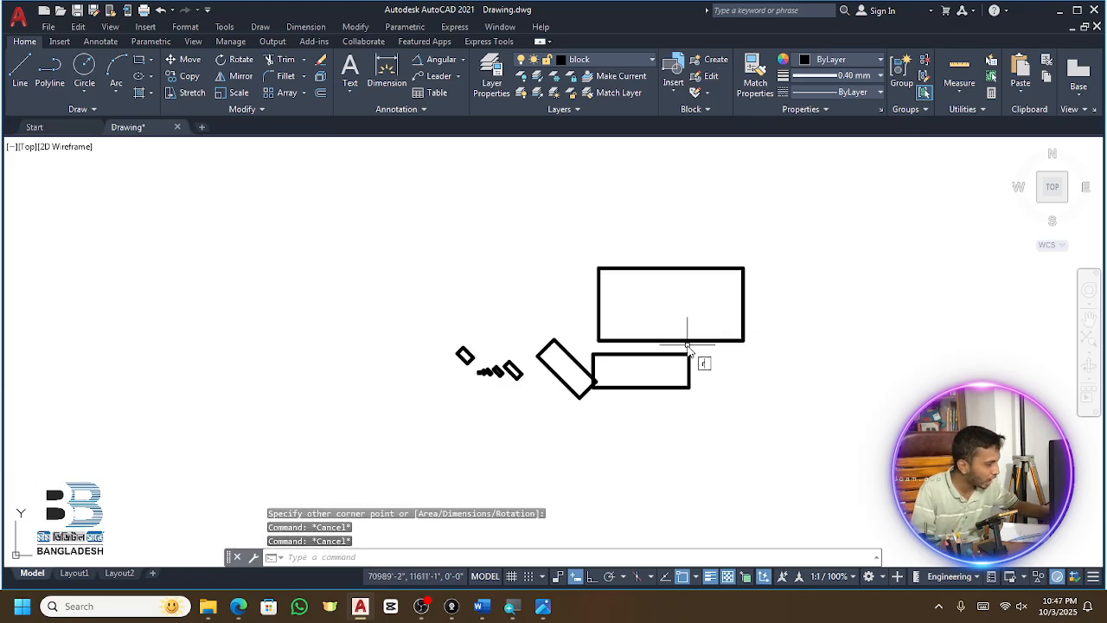
pyautogui.press('Return')
pyautogui.scroll(-2, 605, 303)
pyautogui.press('Escape')
pyautogui.click(680, 280)
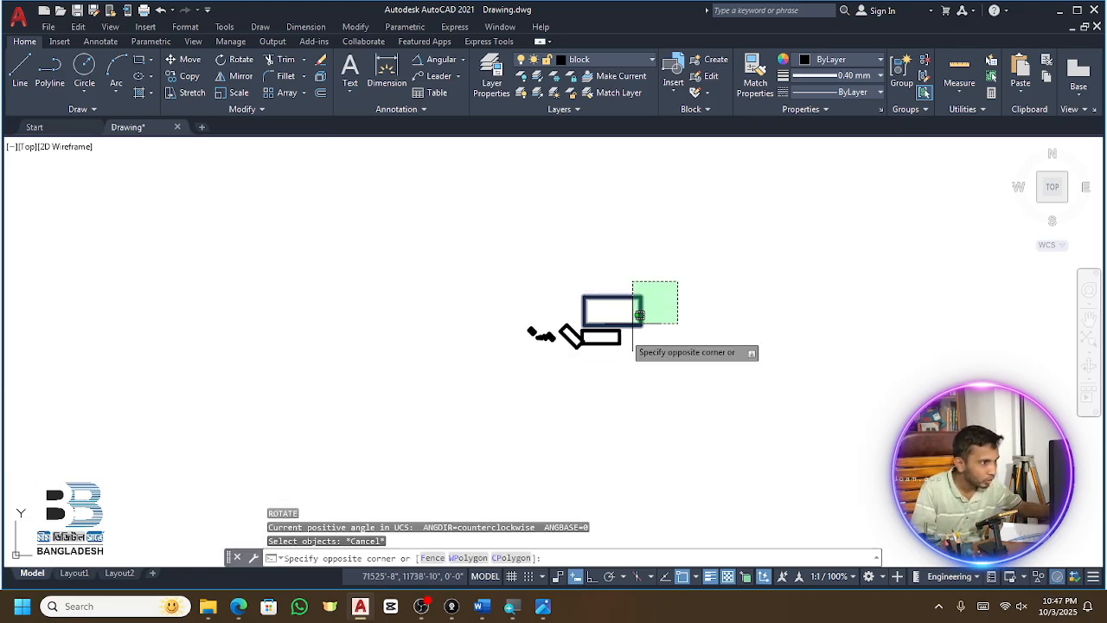
pyautogui.click(632, 323)
pyautogui.scroll(4, 554, 346)
pyautogui.press('Escape')
pyautogui.scroll(-4, 386, 382)
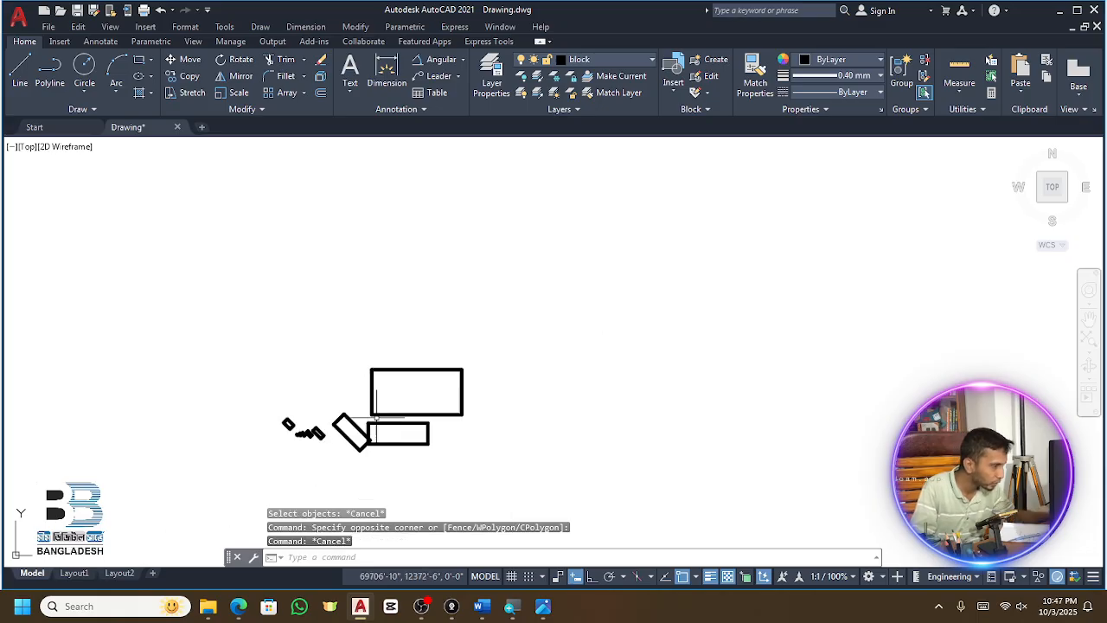
# Draw a vertical polyline with Ortho on, going straight up from the leftmost corner of the largest tilted rectangle
pyautogui.scroll(6, 387, 382)
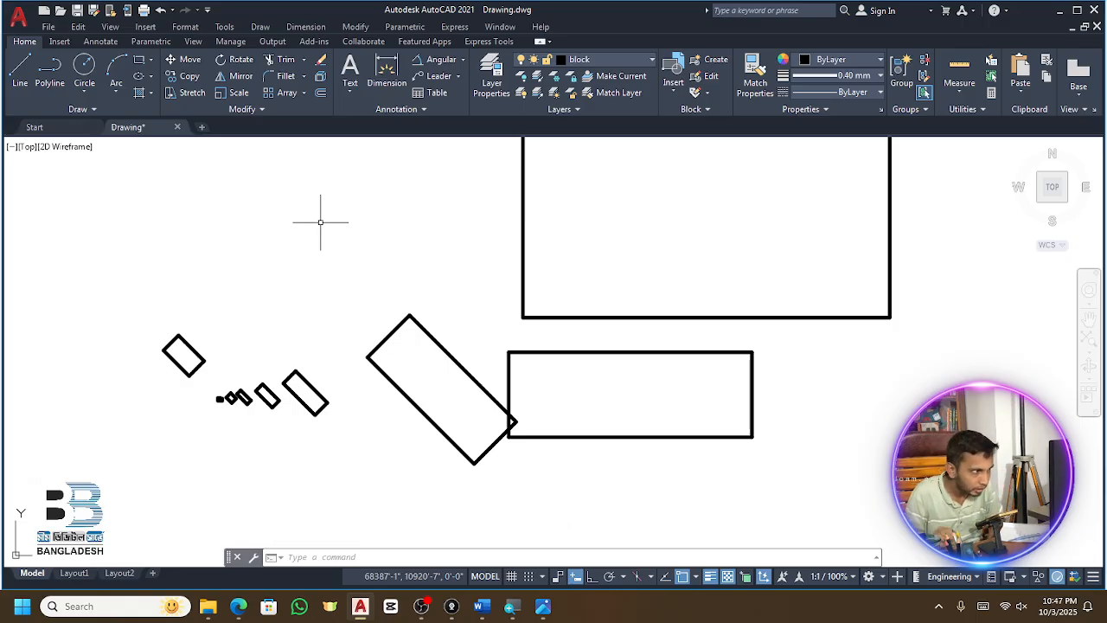
pyautogui.scroll(4, 384, 400)
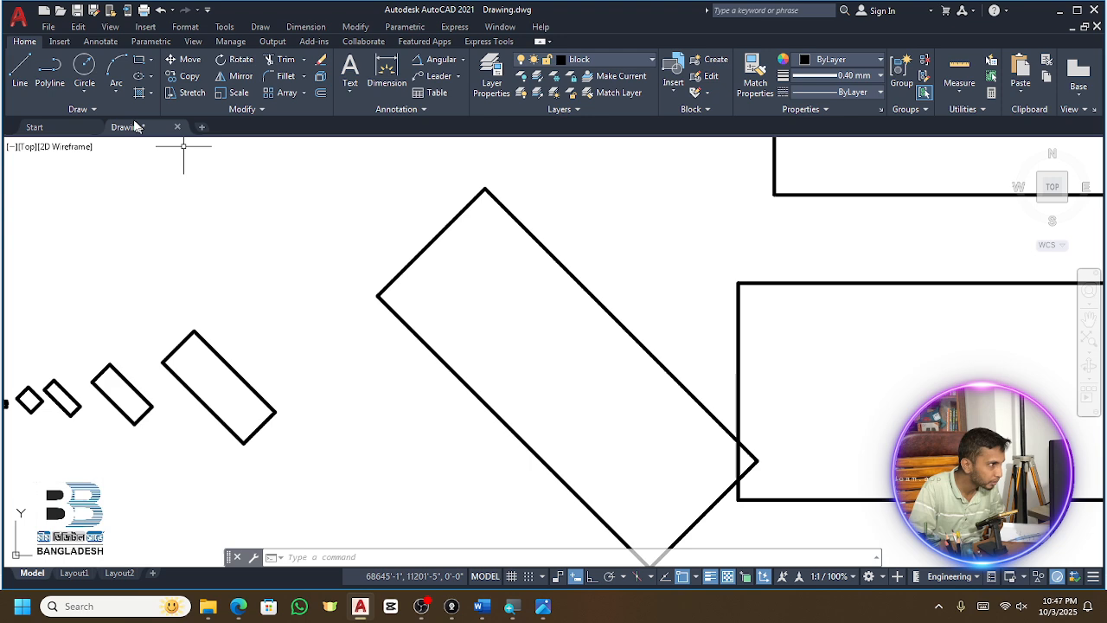
pyautogui.click(70, 76)
pyautogui.scroll(-2, 415, 326)
pyautogui.scroll(2, 433, 340)
pyautogui.click(436, 340)
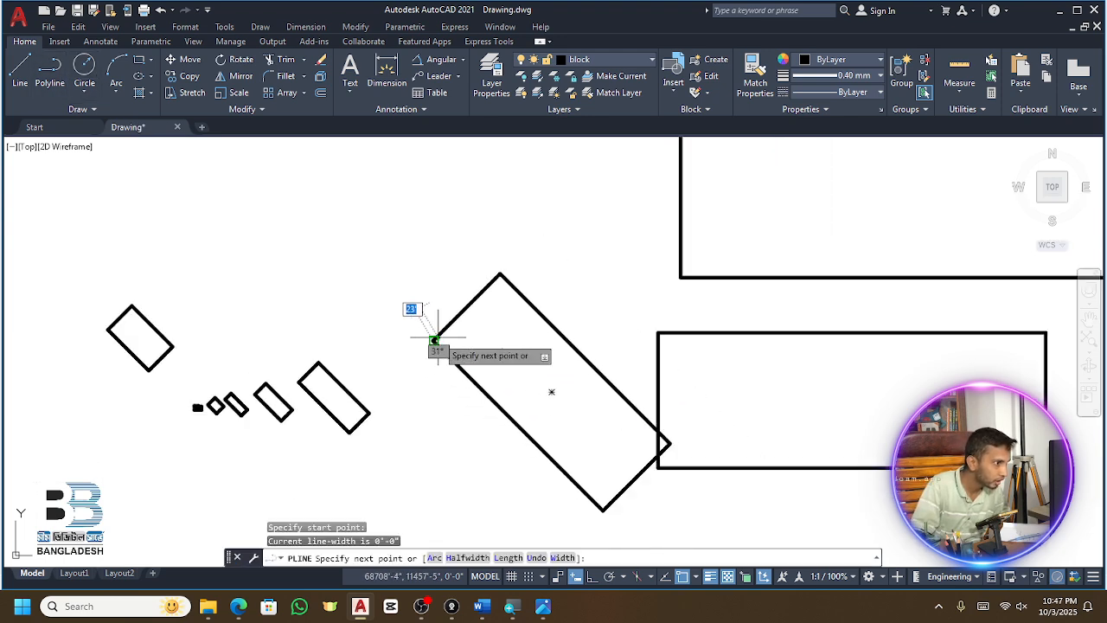
pyautogui.scroll(-2, 437, 338)
pyautogui.press('F8')
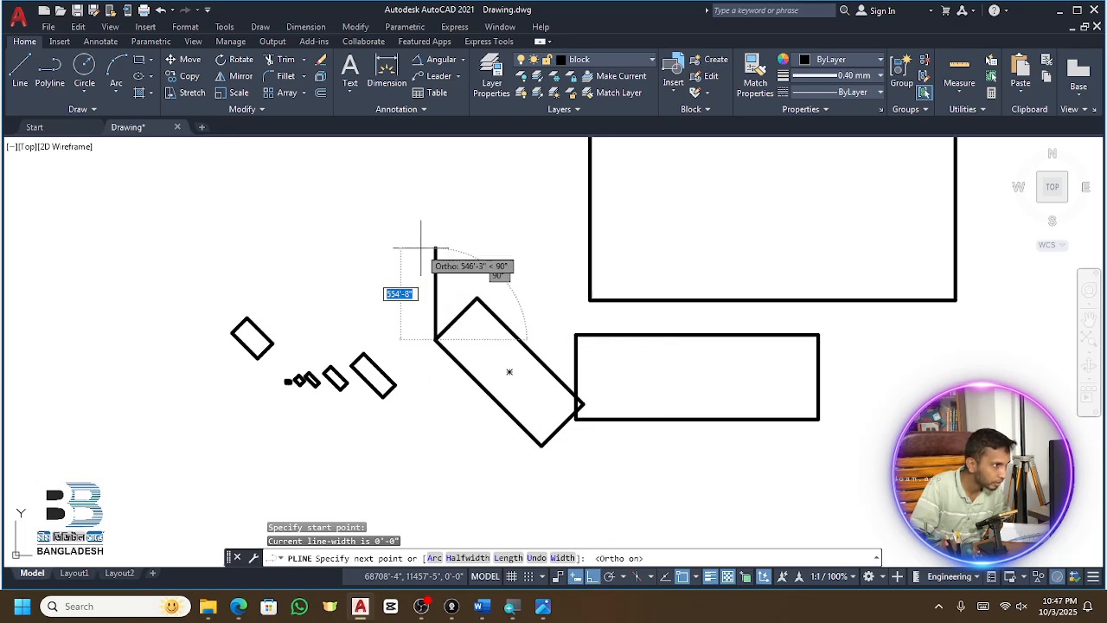
pyautogui.click(417, 207)
pyautogui.press('Return')
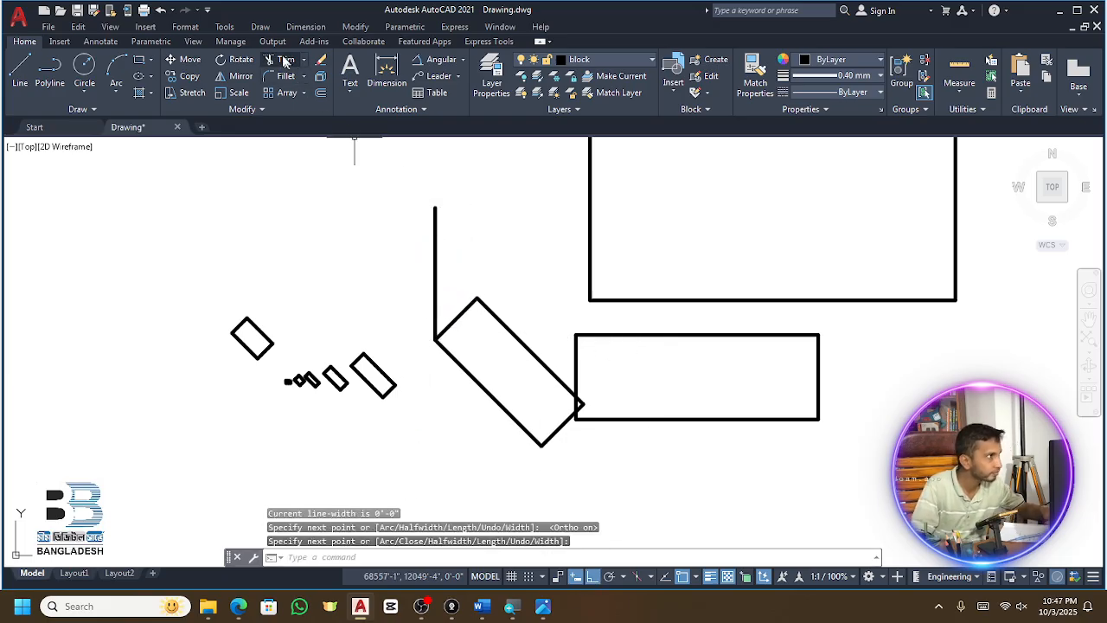
# Add an angular dimension between the vertical polyline and the adjoining short edge of the tilted rectangle
pyautogui.click(428, 63)
pyautogui.scroll(3, 452, 363)
pyautogui.click(409, 235)
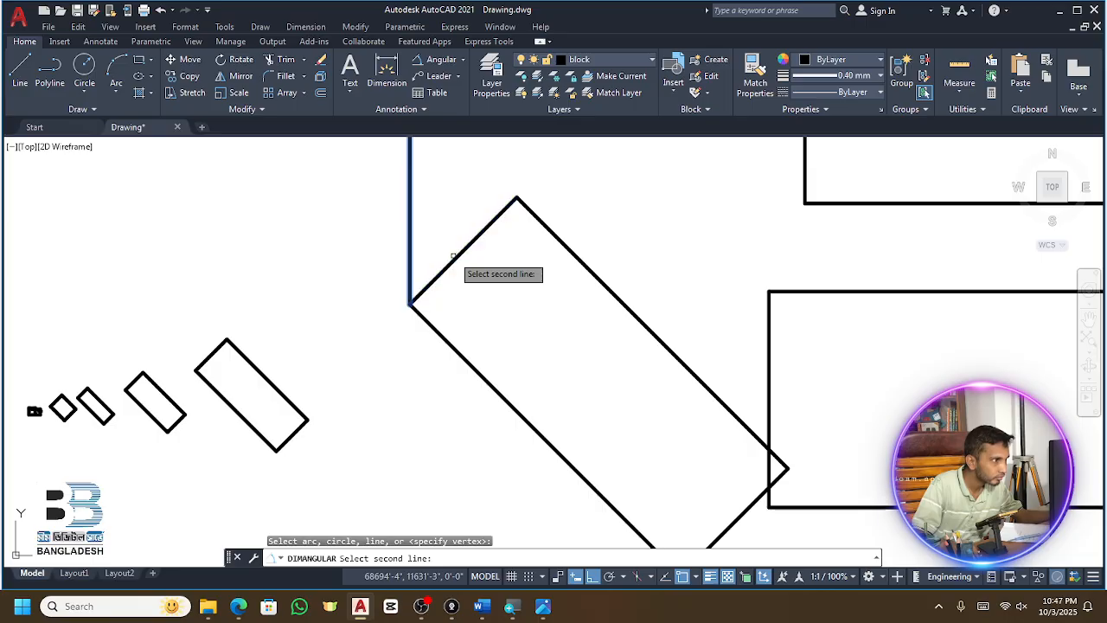
pyautogui.click(451, 257)
pyautogui.scroll(5, 457, 188)
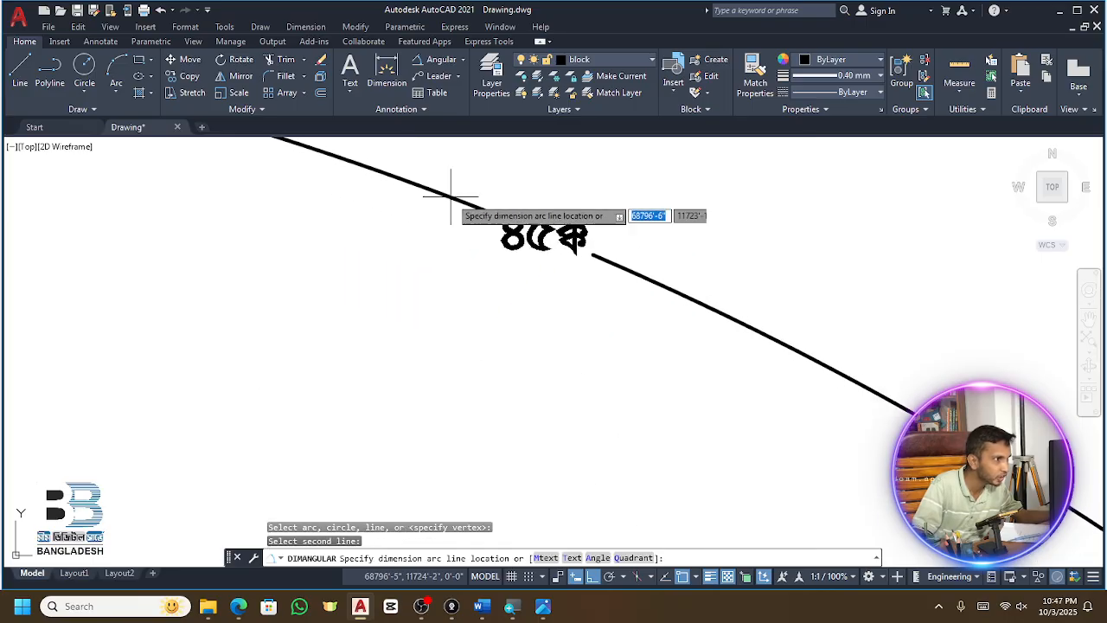
pyautogui.scroll(3, 451, 198)
pyautogui.click(548, 222)
pyautogui.scroll(-5, 578, 242)
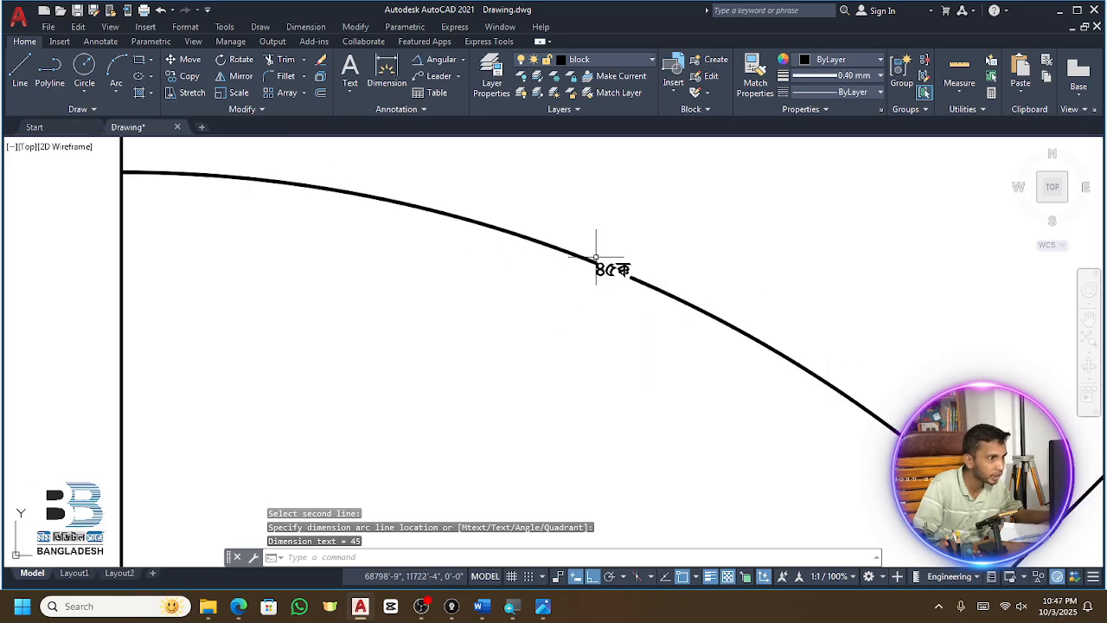
# Delete the largest tilted rectangle with its polyline and angular dimension, along with both unrotated rectangles
pyautogui.scroll(-5, 596, 257)
pyautogui.press('Escape')
pyautogui.click(687, 237)
pyautogui.click(585, 383)
pyautogui.scroll(-6, 585, 372)
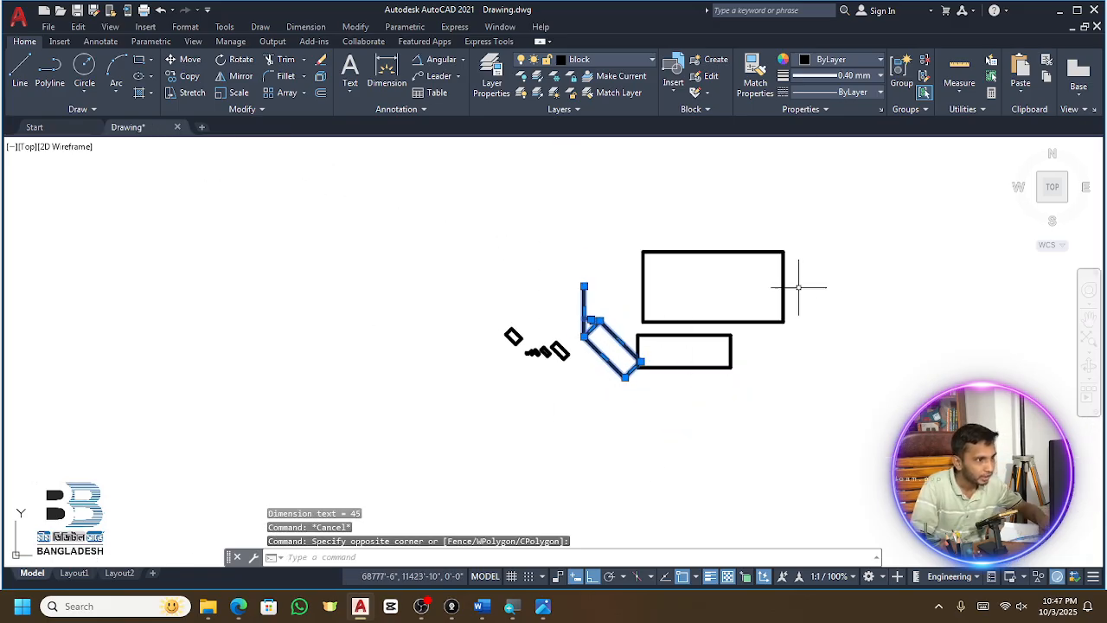
pyautogui.click(823, 207)
pyautogui.click(670, 462)
pyautogui.press('Delete')
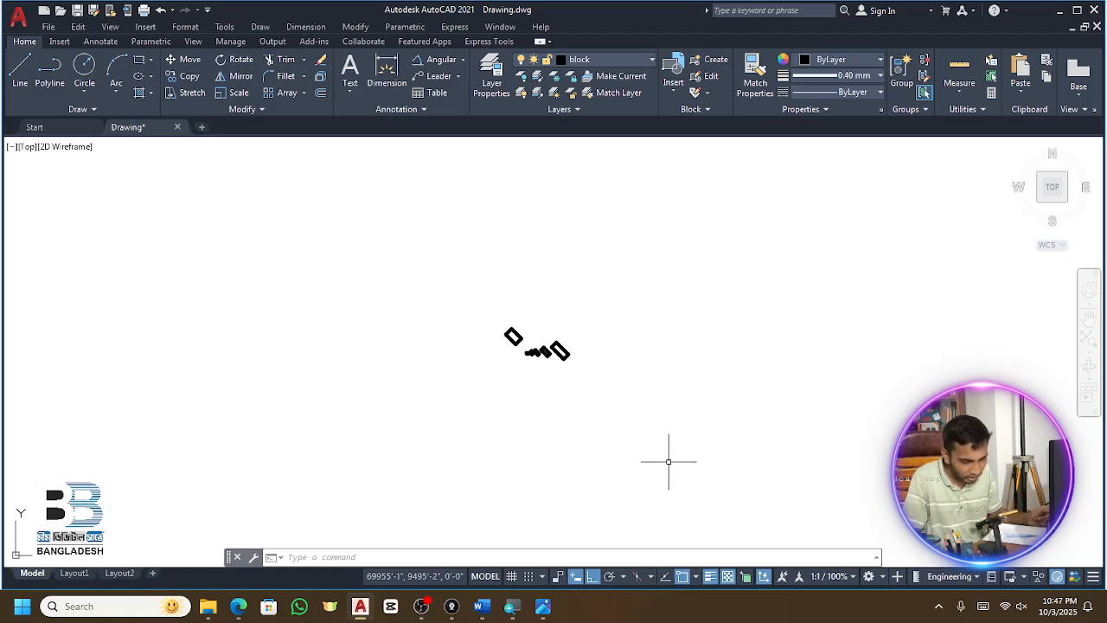
# Draw a rectangle to the right of the tilted row, using the Rotation option with an angle of 60
pyautogui.scroll(8, 574, 346)
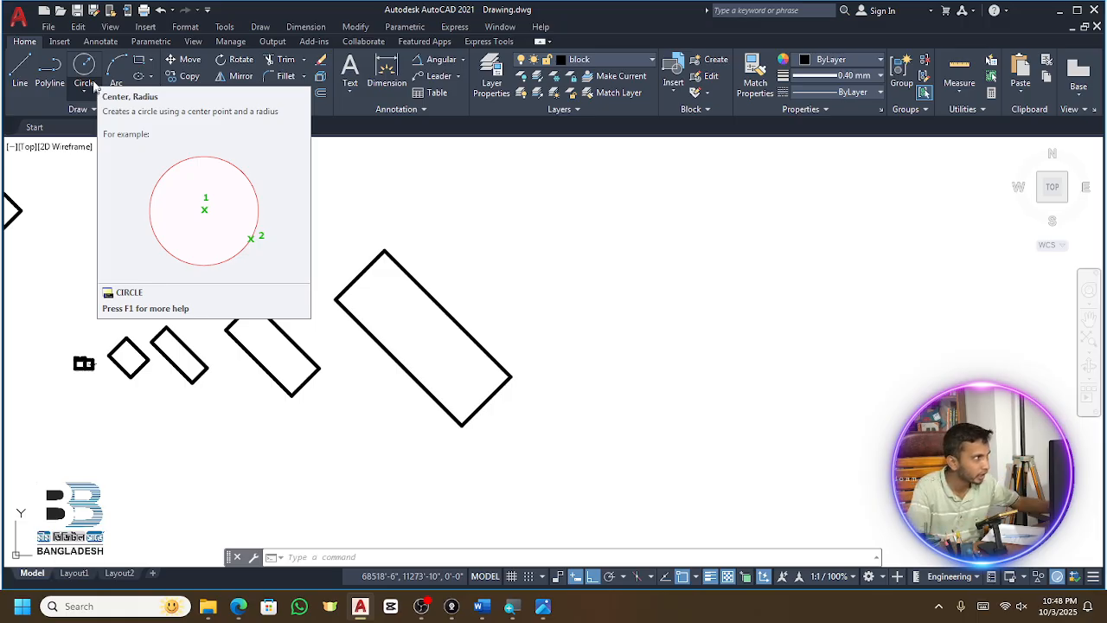
pyautogui.click(137, 58)
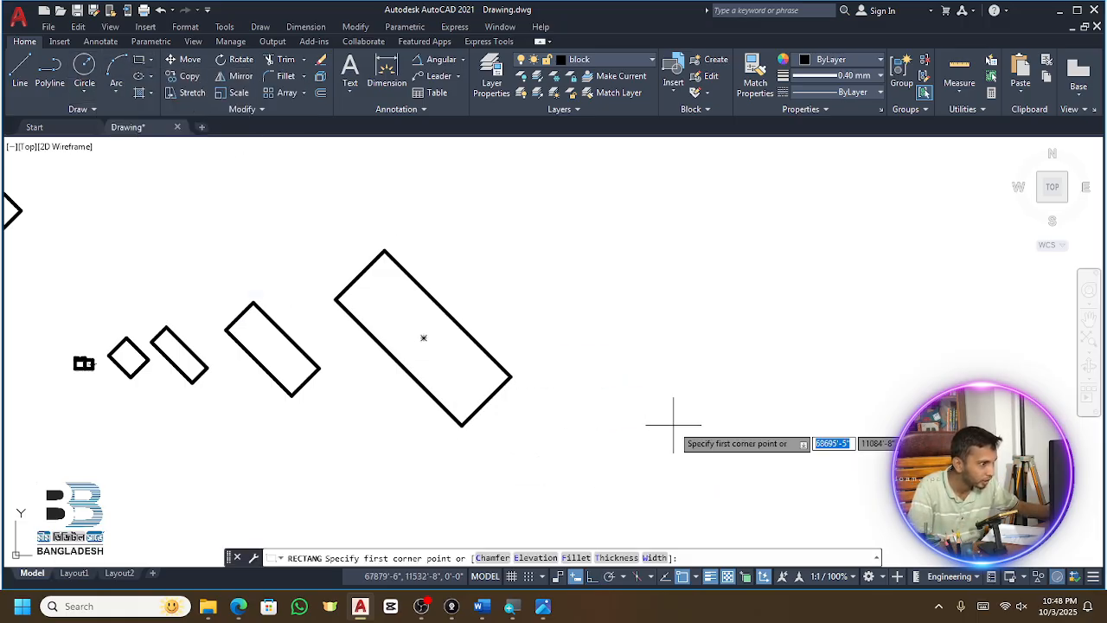
pyautogui.click(577, 236)
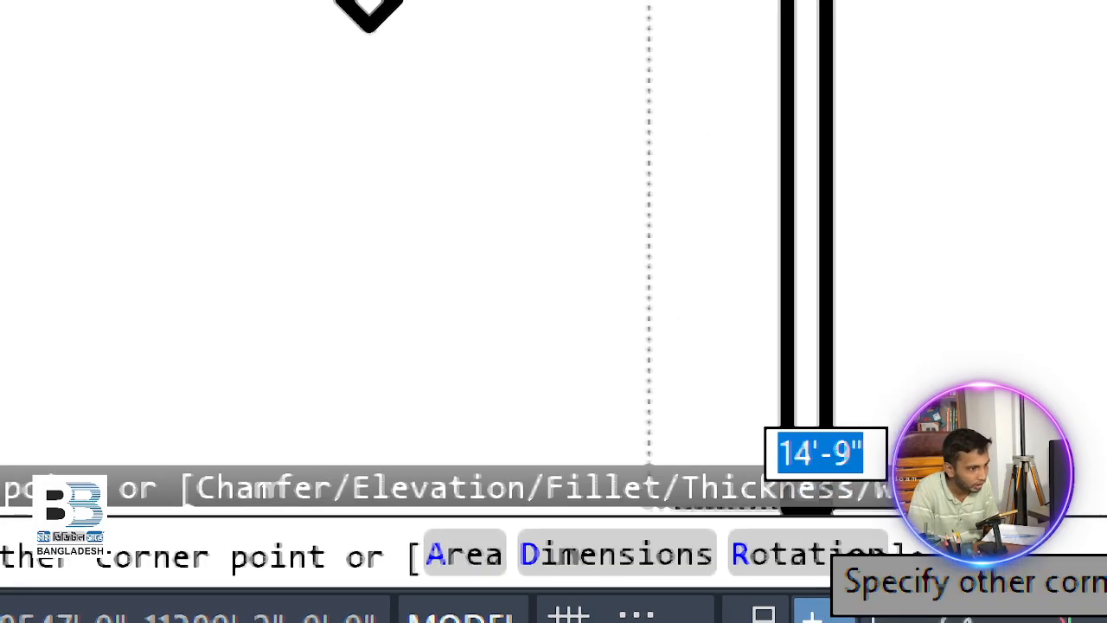
pyautogui.click(761, 561)
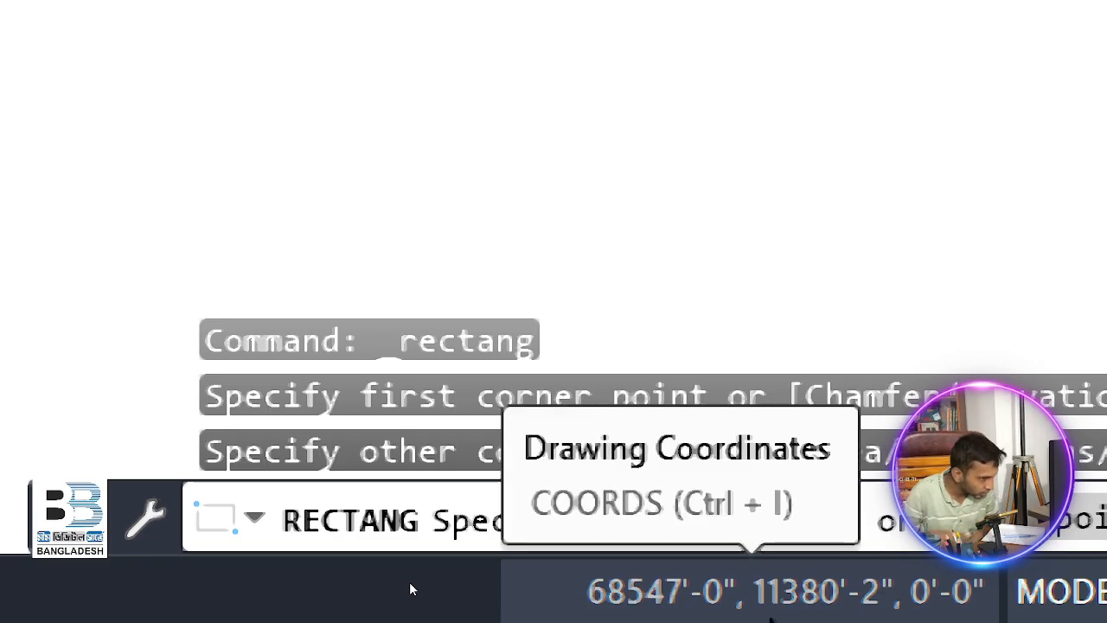
pyautogui.write('r')
pyautogui.press('Return')
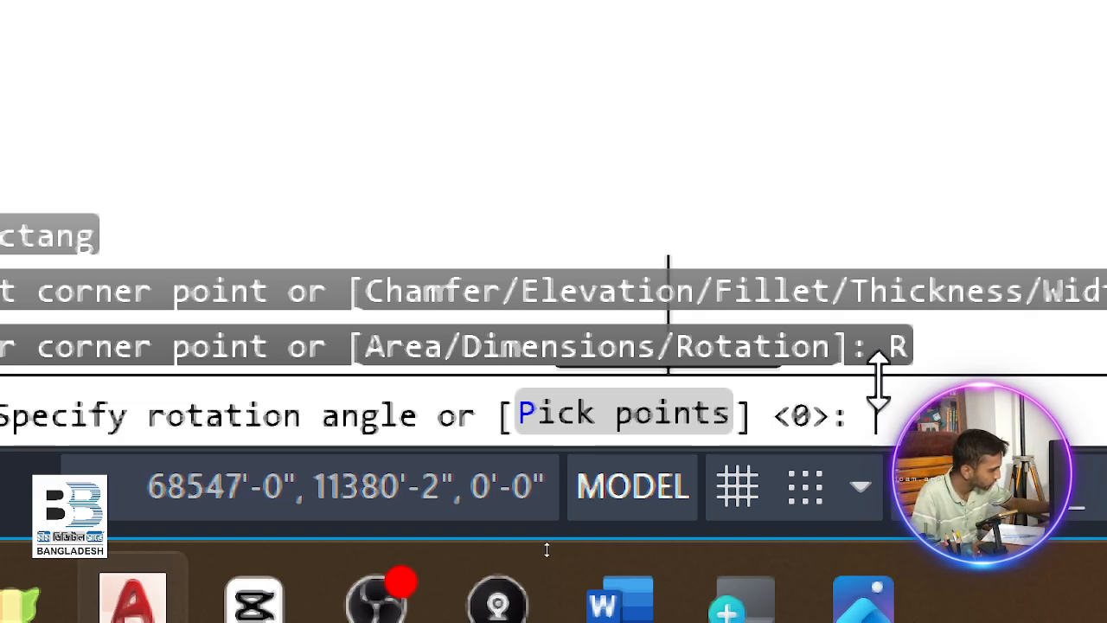
pyautogui.write('60')
pyautogui.press('Return')
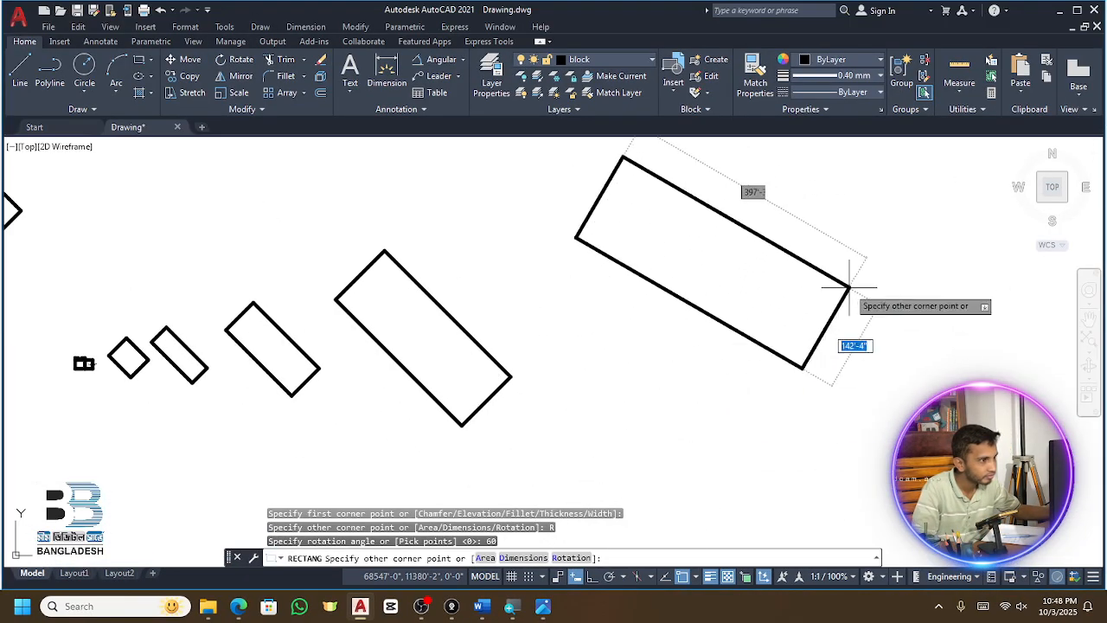
pyautogui.click(861, 320)
pyautogui.scroll(-3, 643, 358)
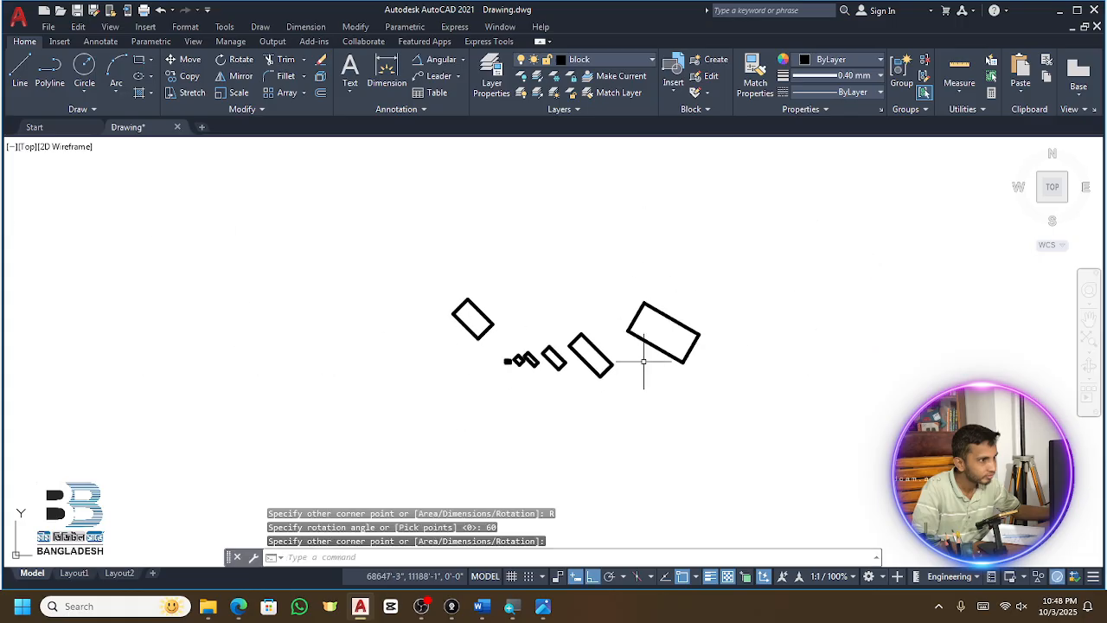
# Draw a longer rectangle above and to the right of the first 60-degree one with the same rotation
pyautogui.click(139, 59)
pyautogui.click(711, 266)
pyautogui.click(876, 331)
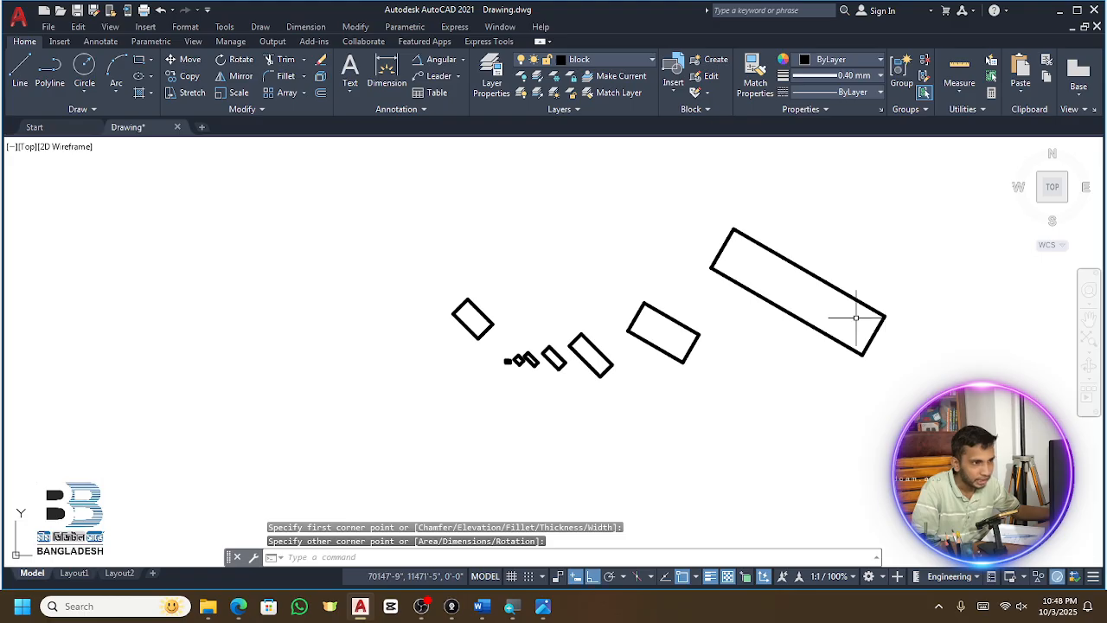
pyautogui.scroll(2, 847, 288)
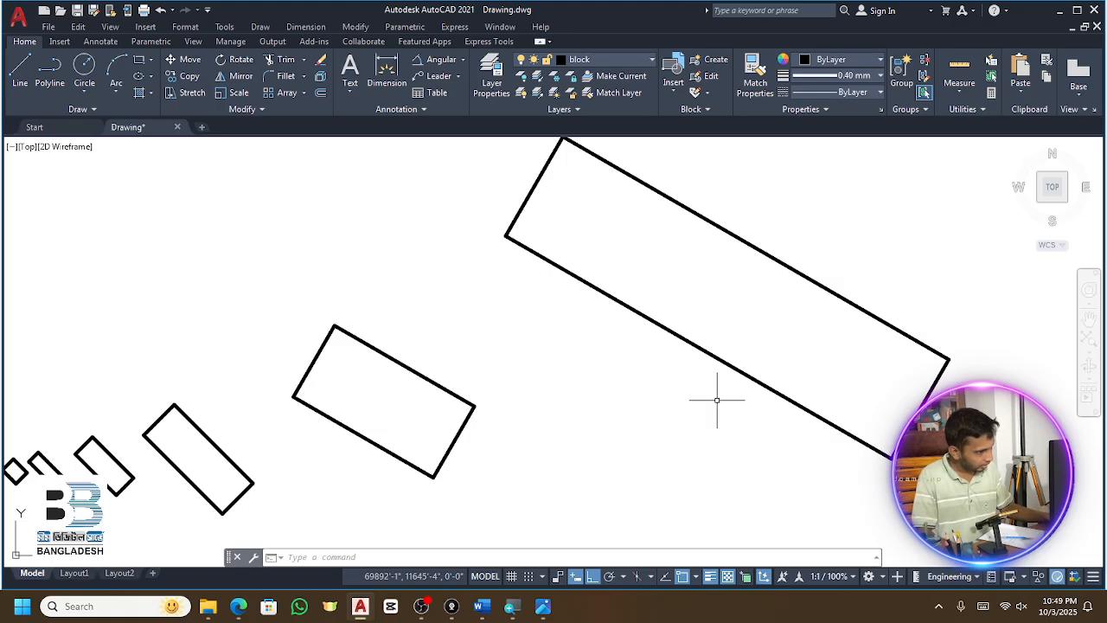
pyautogui.scroll(-1, 725, 395)
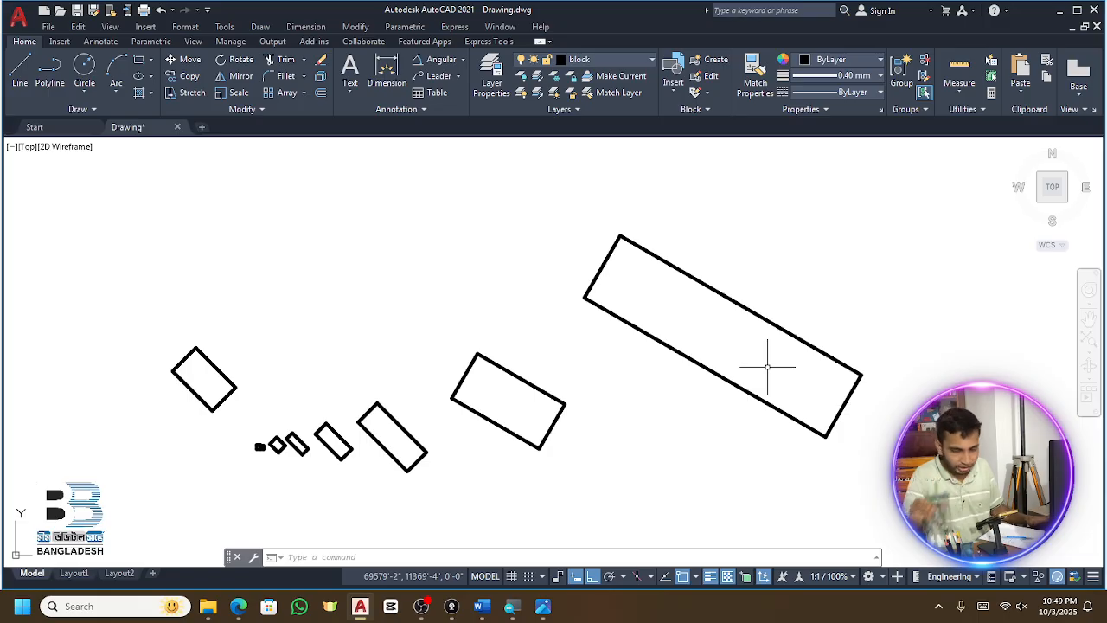
# Draw a large rectangle to the right of all the tilted ones, using the Rotation option to reset the angle to 0
pyautogui.write('REC')
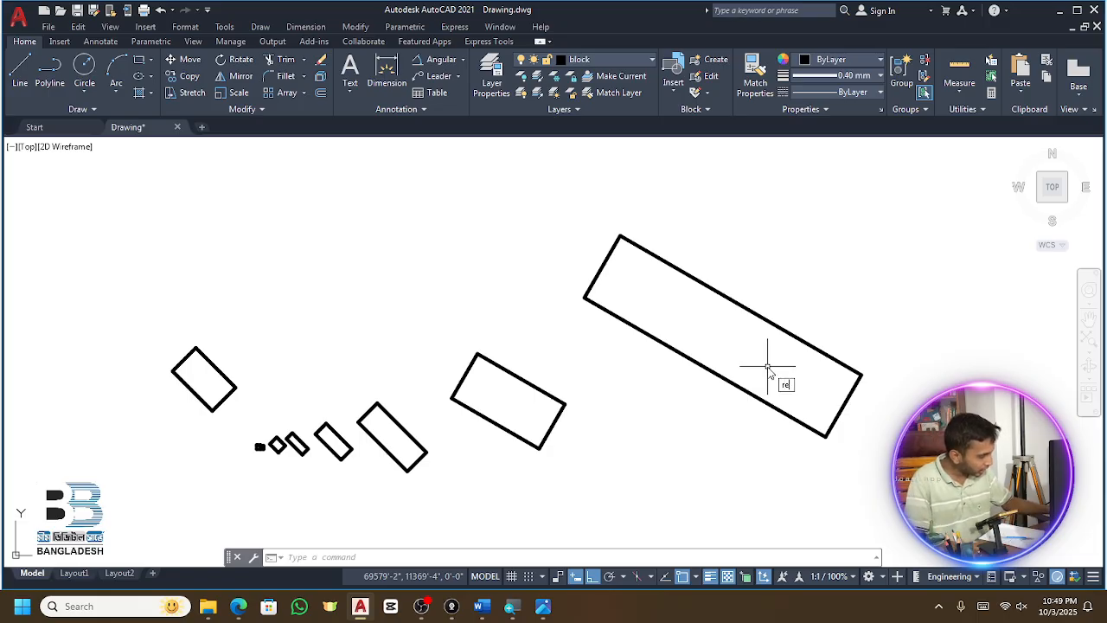
pyautogui.press('Return')
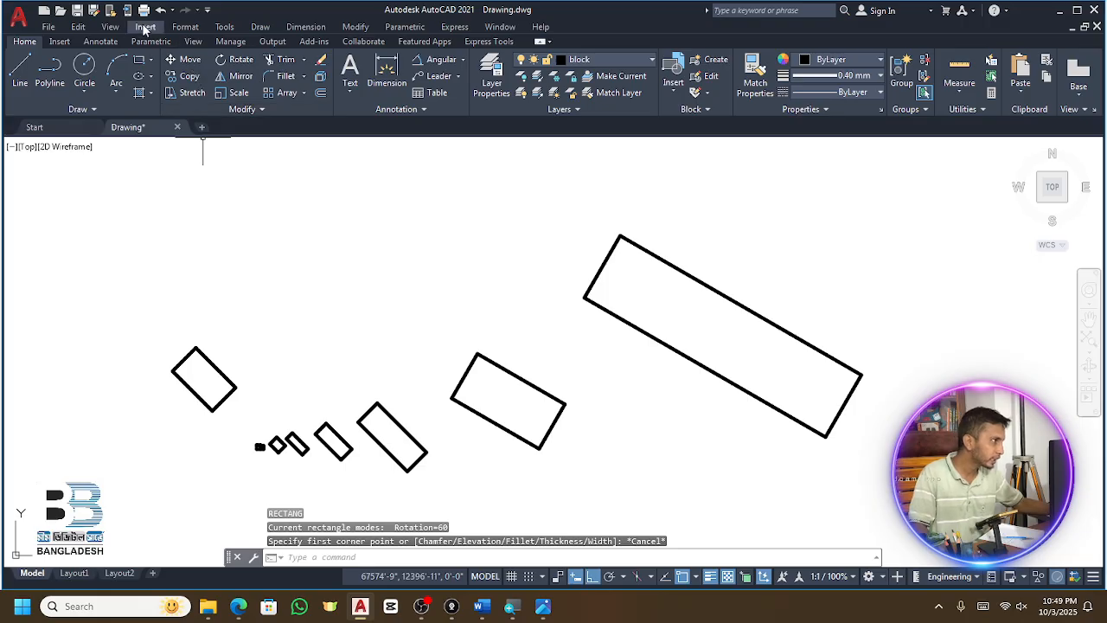
pyautogui.scroll(-4, 269, 202)
pyautogui.scroll(2, 584, 234)
pyautogui.click(543, 190)
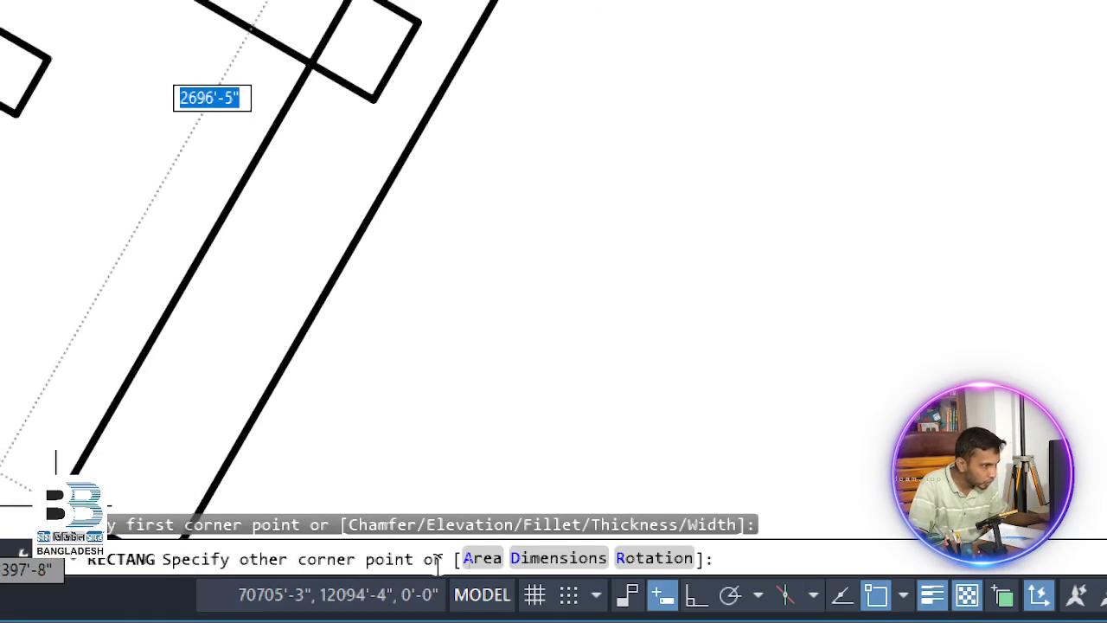
pyautogui.click(641, 558)
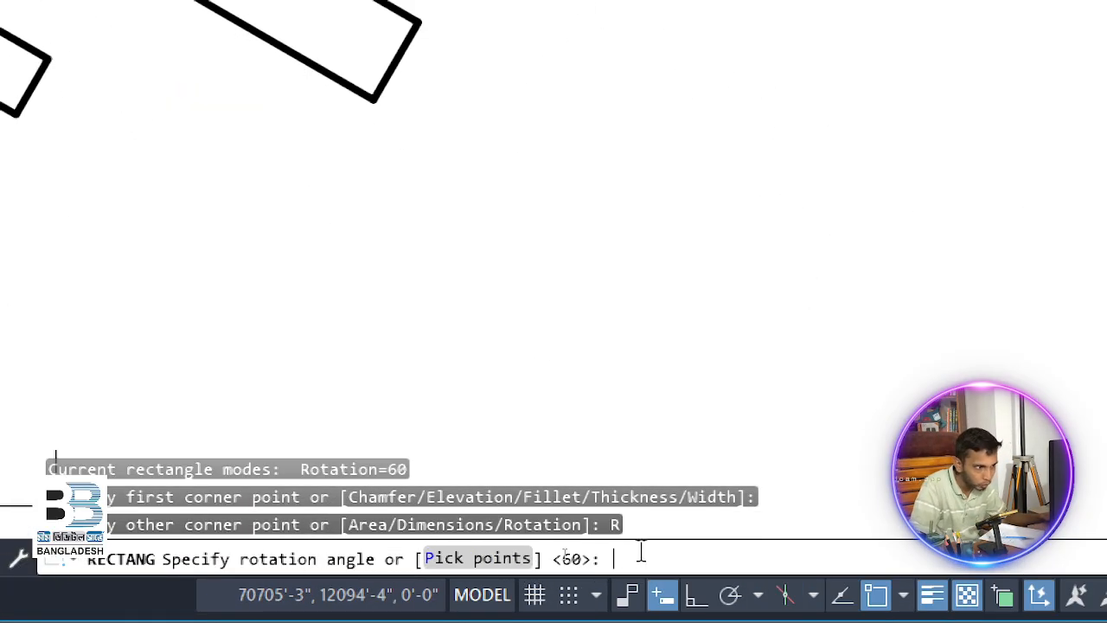
pyautogui.write('0')
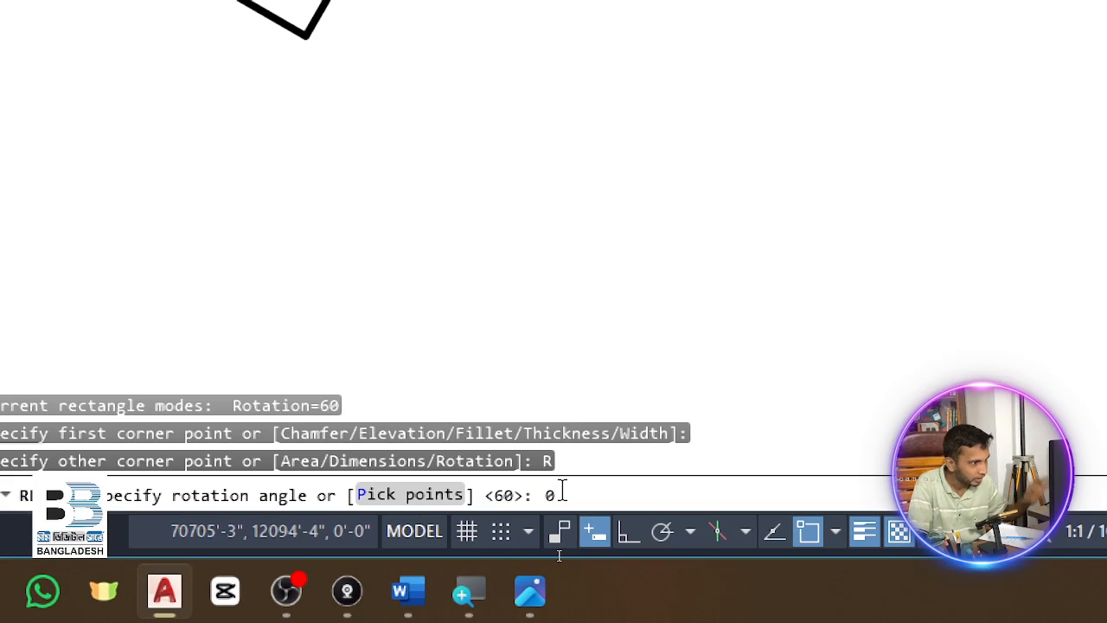
pyautogui.press('Return')
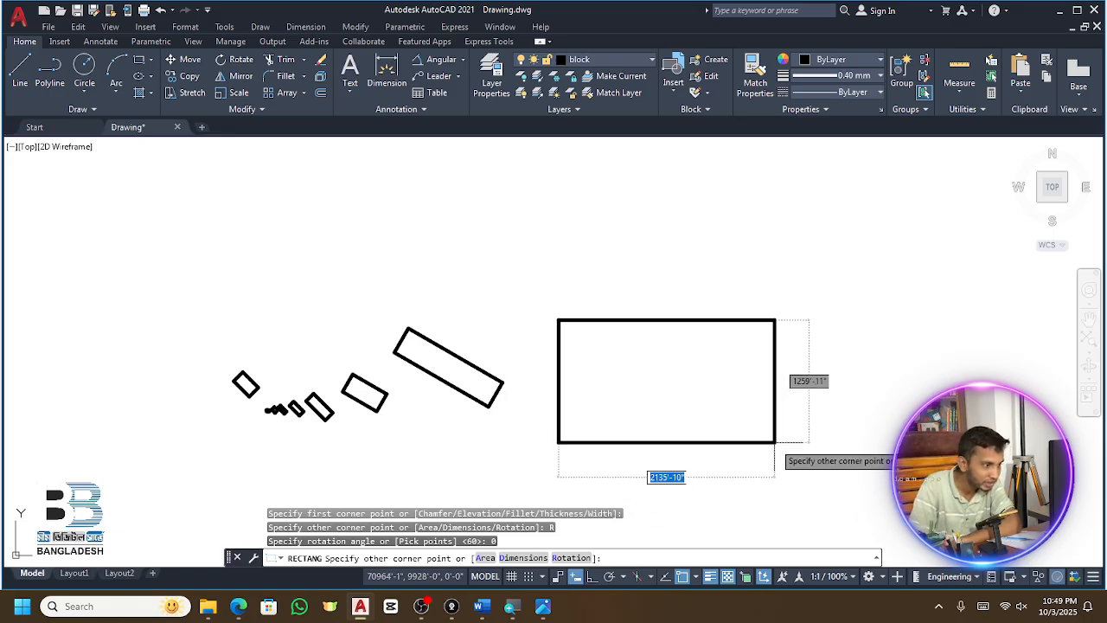
pyautogui.click(854, 467)
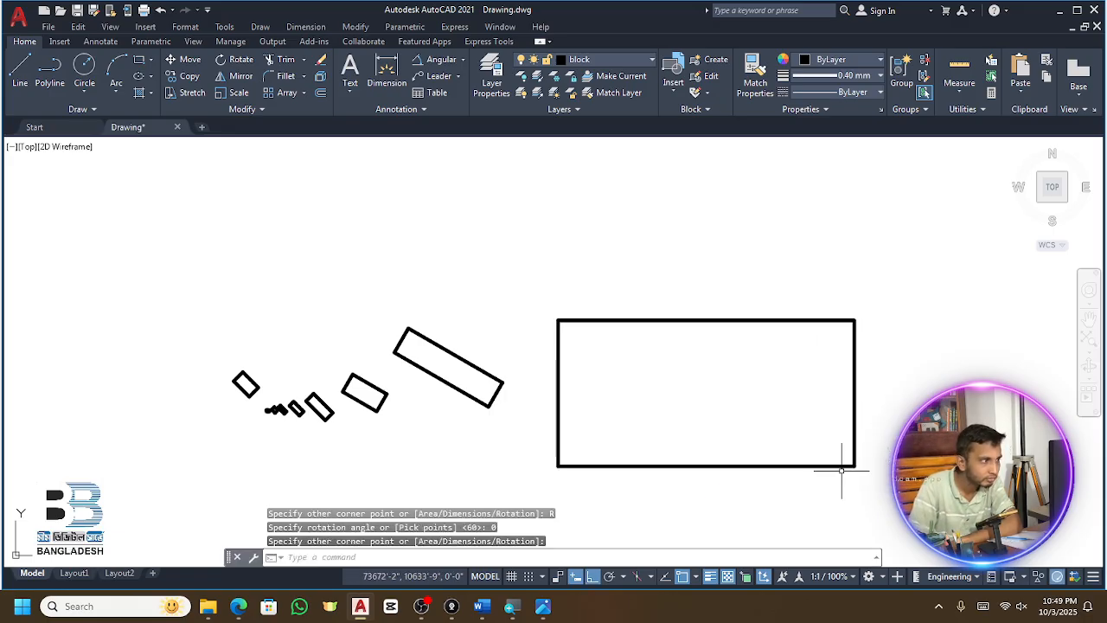
# Delete all the rectangles in the drawing, both the tilted row and the large unrotated one
pyautogui.click(917, 224)
pyautogui.click(199, 471)
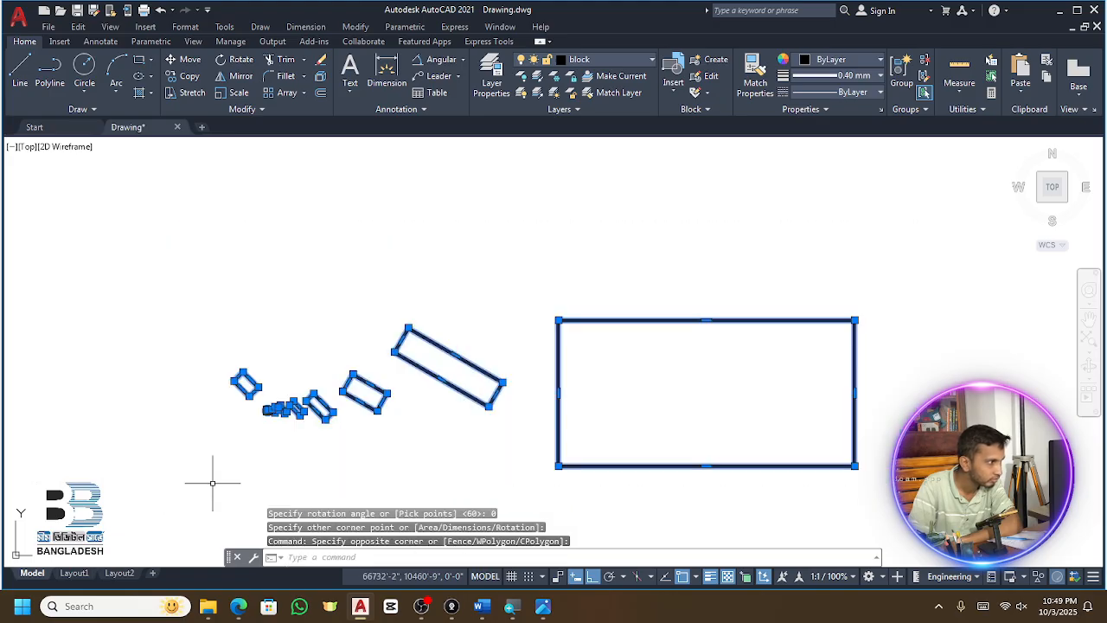
pyautogui.press('Delete')
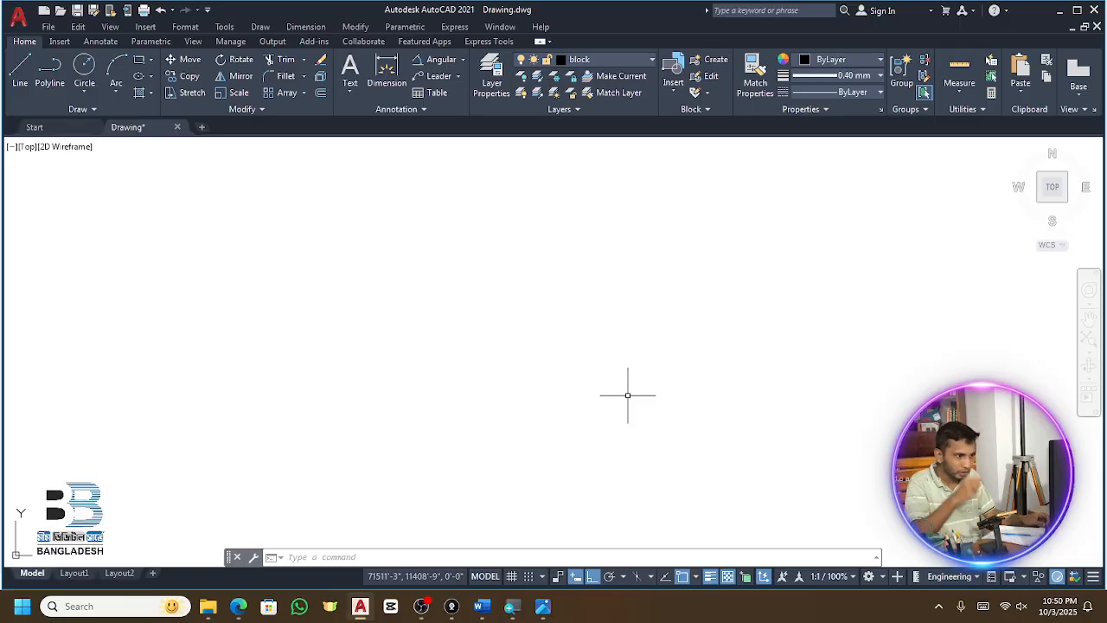
pyautogui.write('rec')
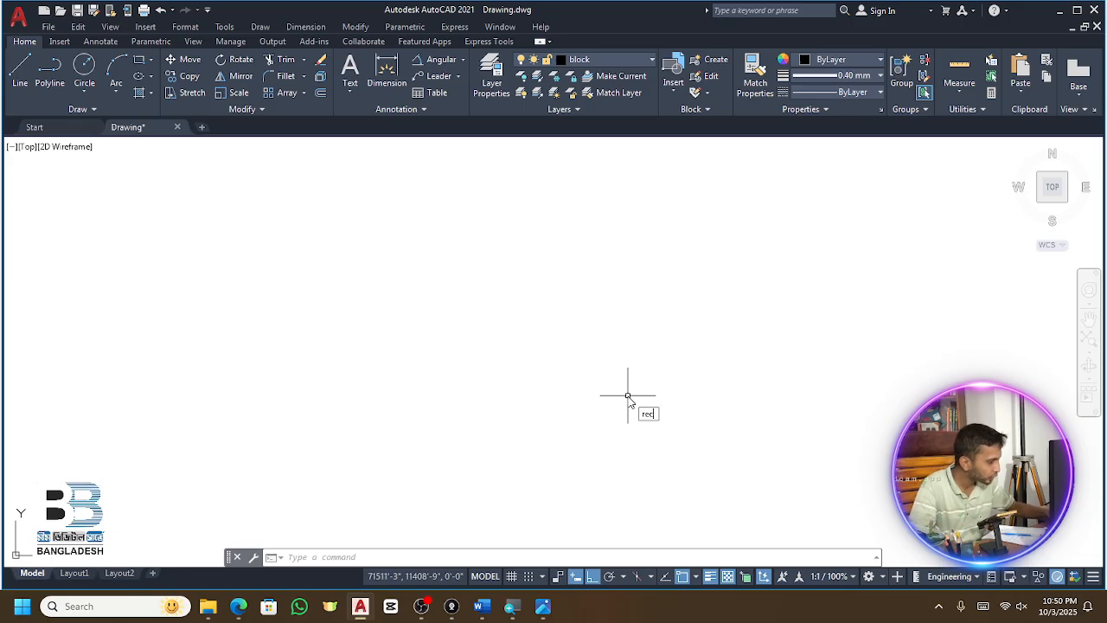
pyautogui.press('Return')
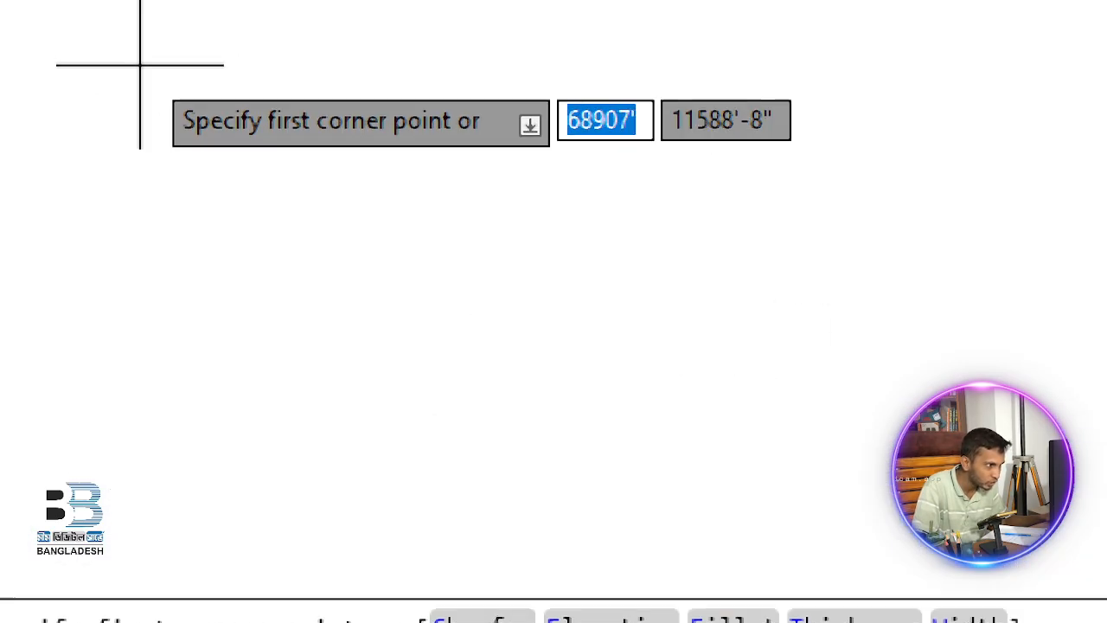
pyautogui.click(237, 153)
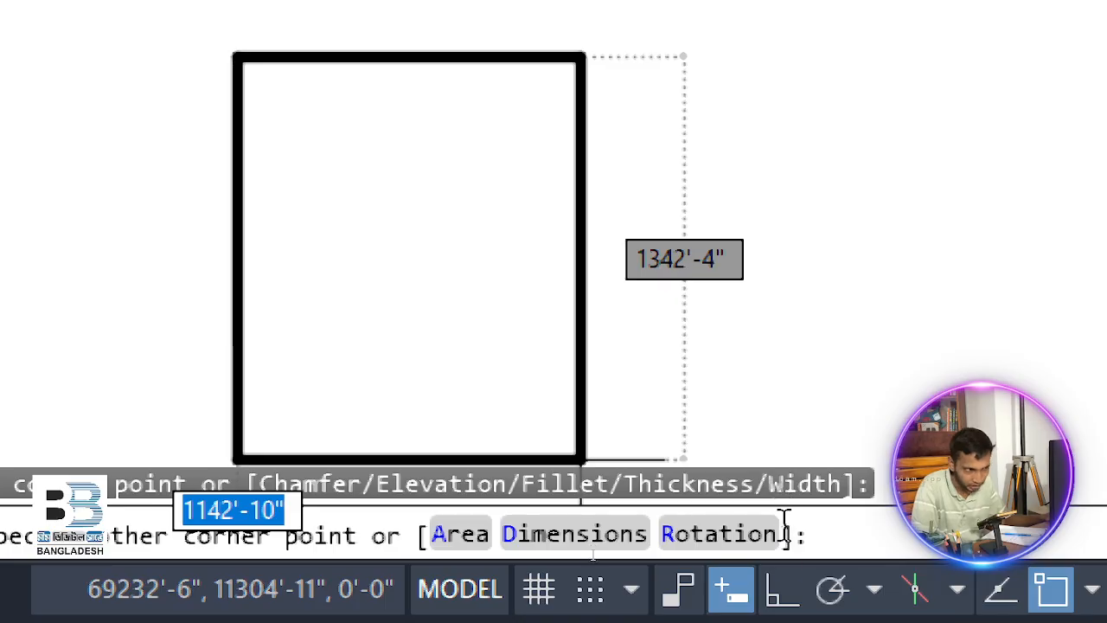
pyautogui.press('Escape')
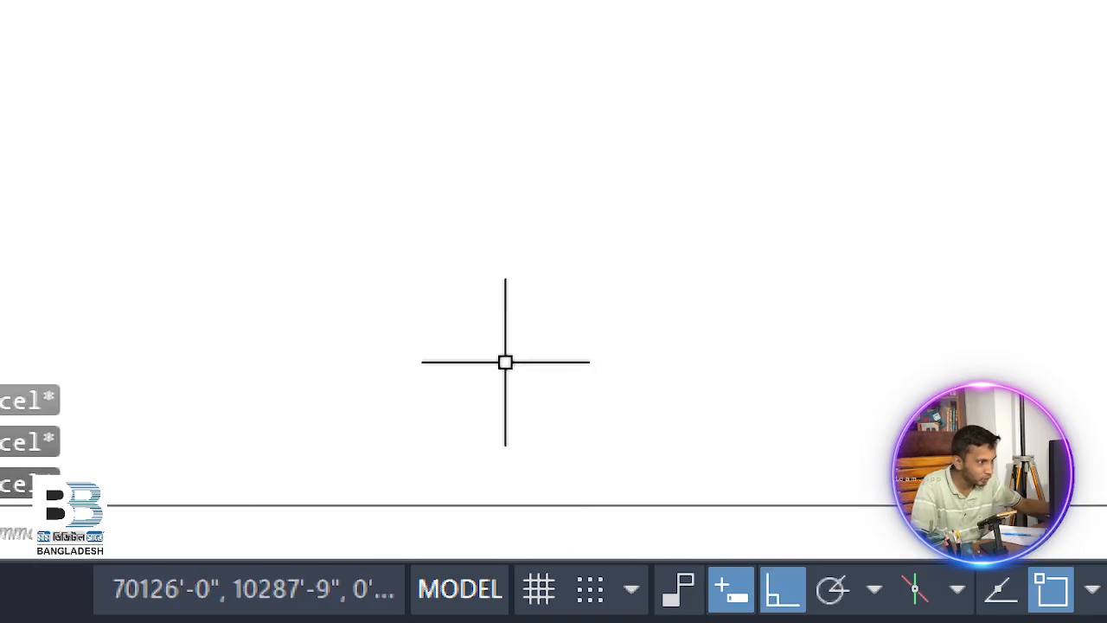
# Start the Rectangle command in the empty drawing, ready for a first corner or one of its initial options
pyautogui.write('t')
pyautogui.press('BackSpace')
pyautogui.write('re')
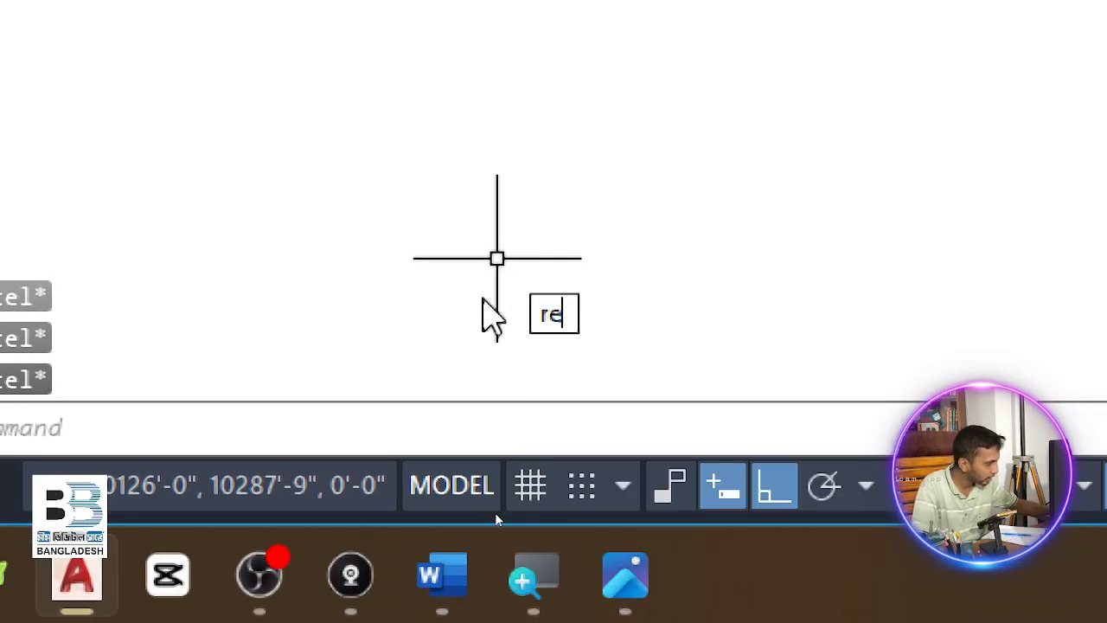
pyautogui.write('c')
pyautogui.press('Return')
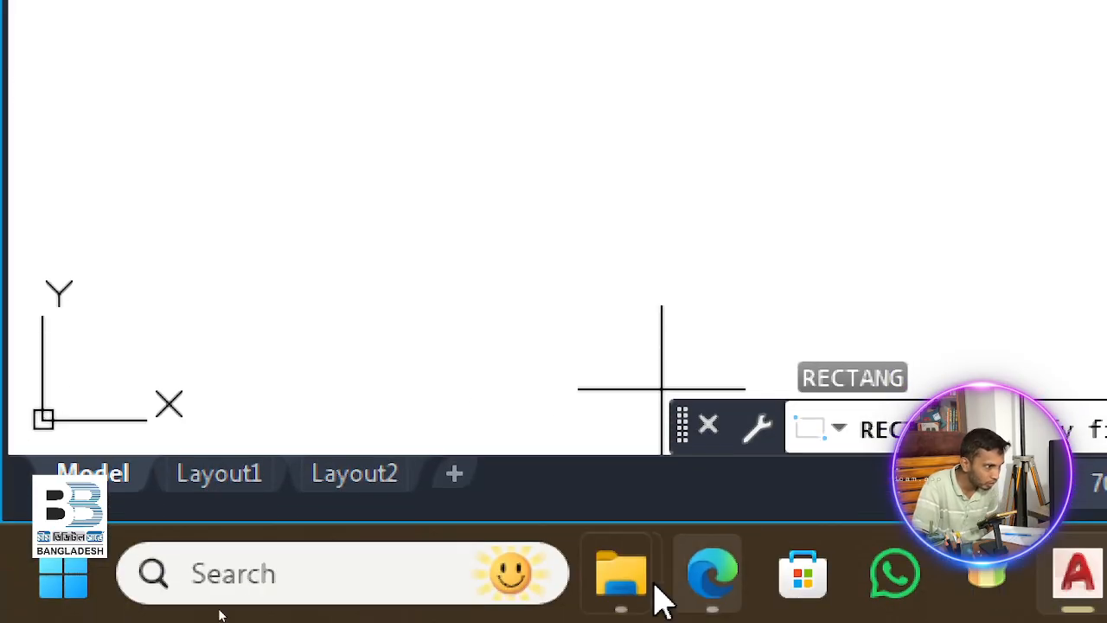